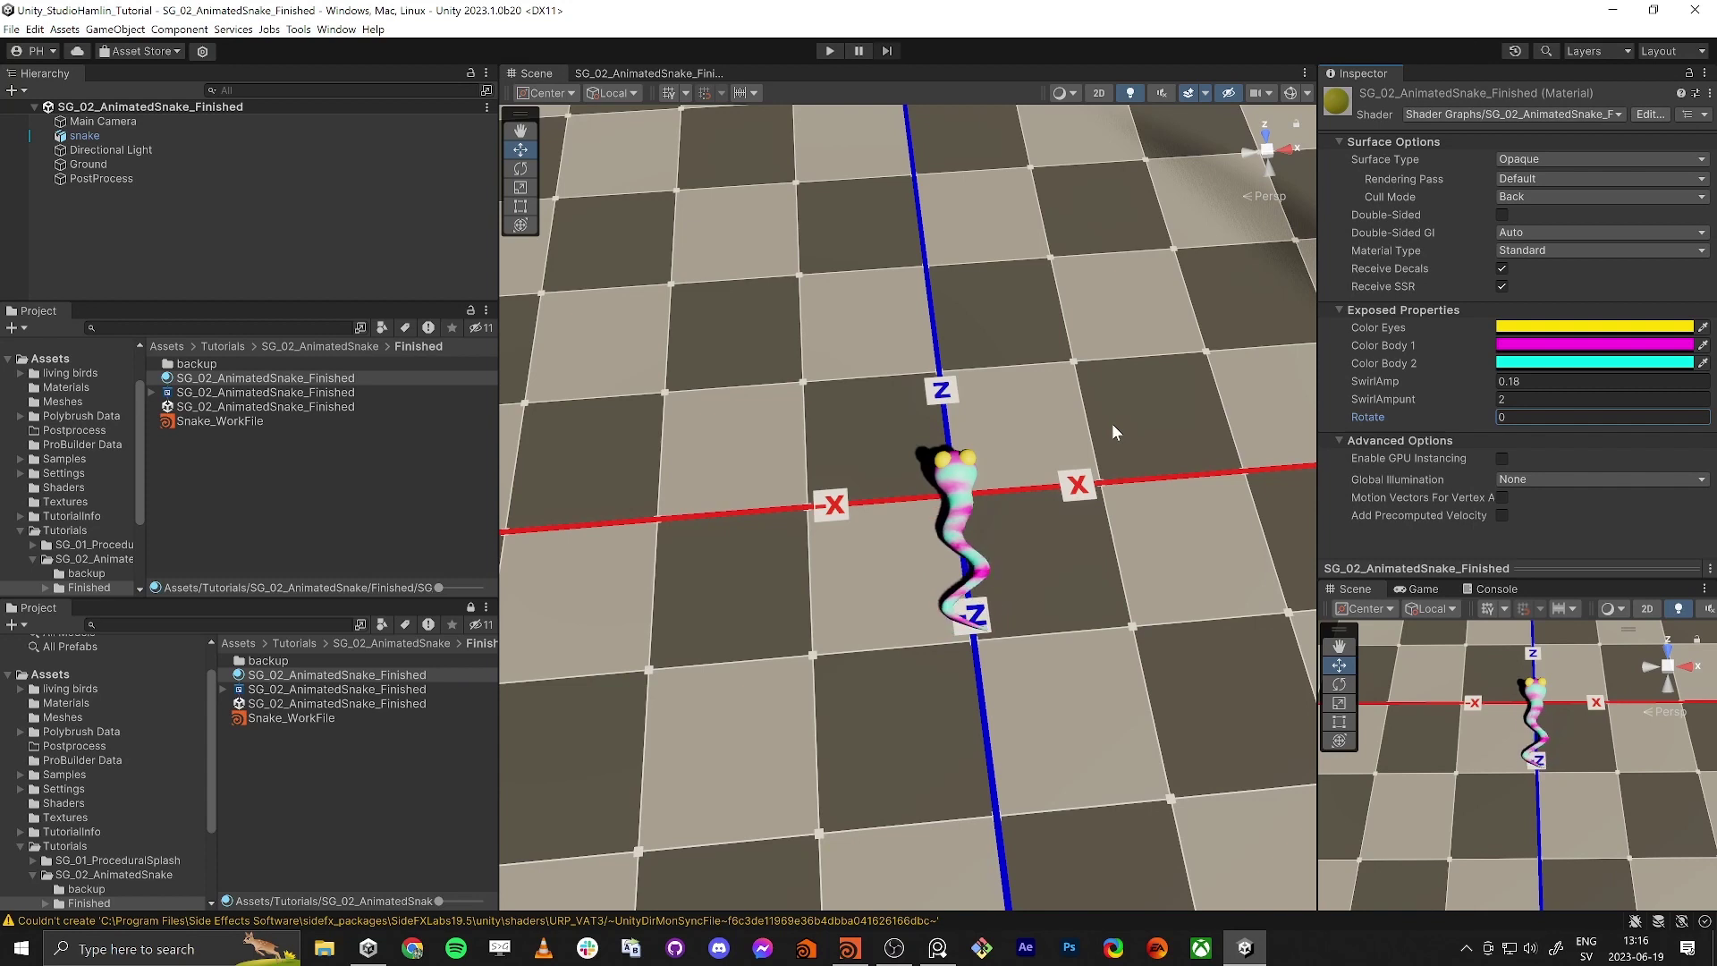
Step: Switch to Houdini and examine the snake model's vertex colours in perspective and in an orthographic view along its length
{"action": "key", "text": "alt+Tab"}
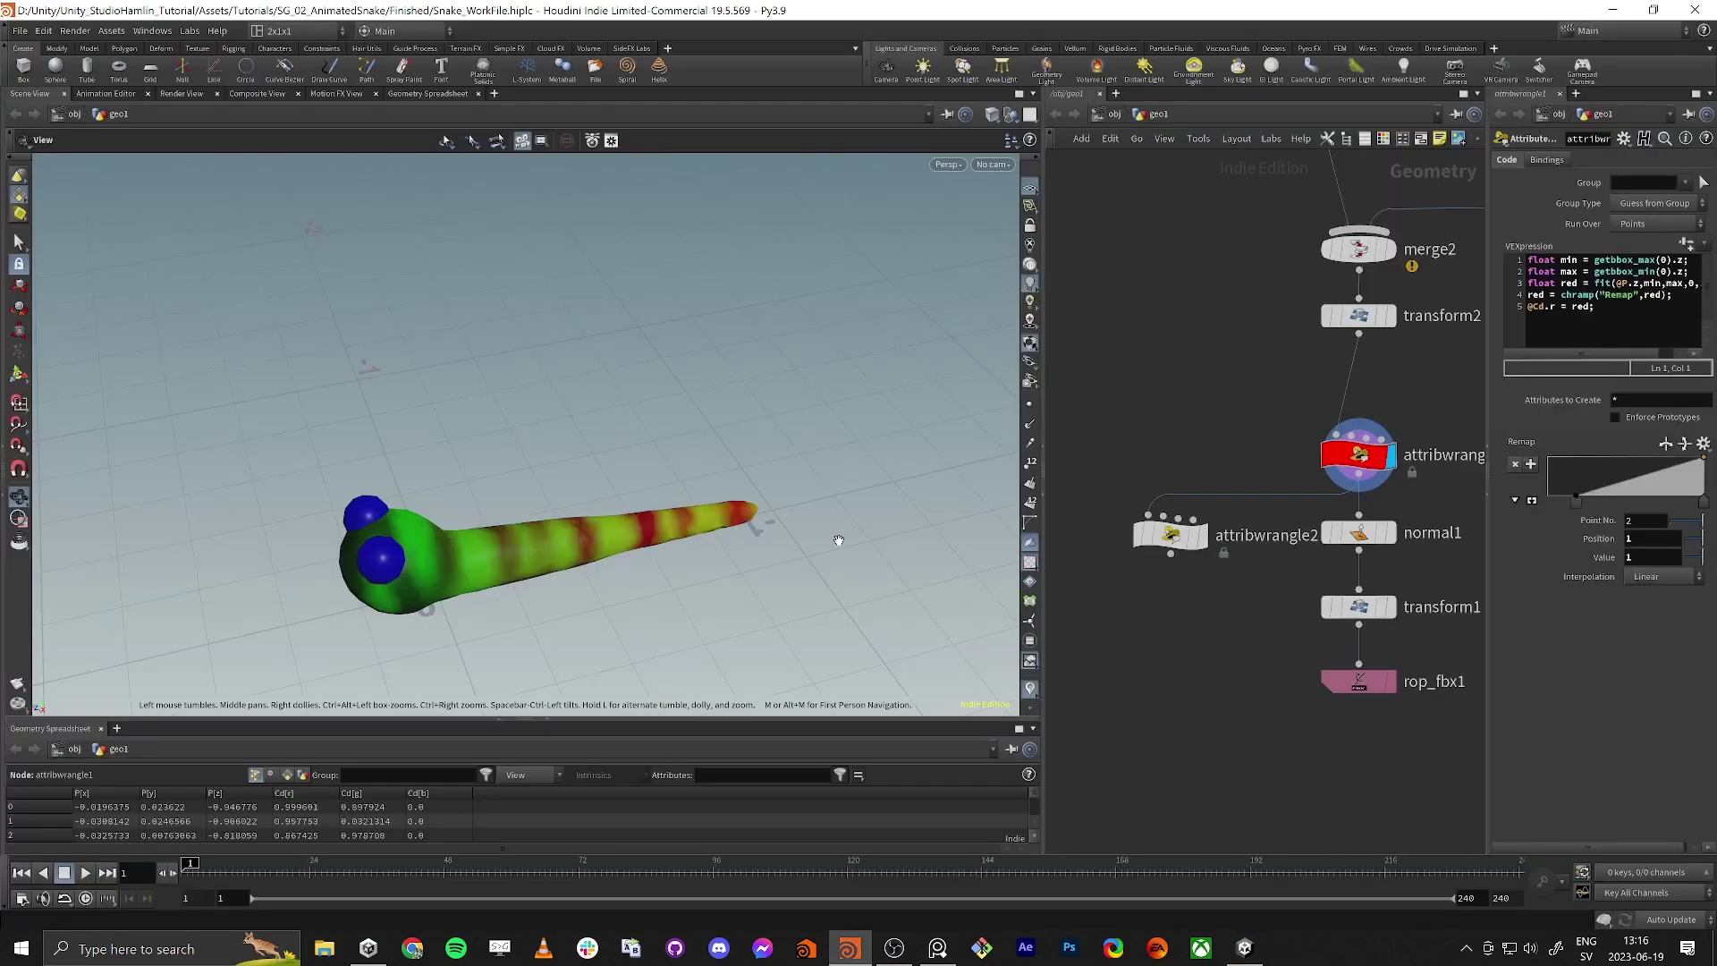
{"action": "left_click_drag", "start_coordinate": [794, 505], "coordinate": [556, 438]}
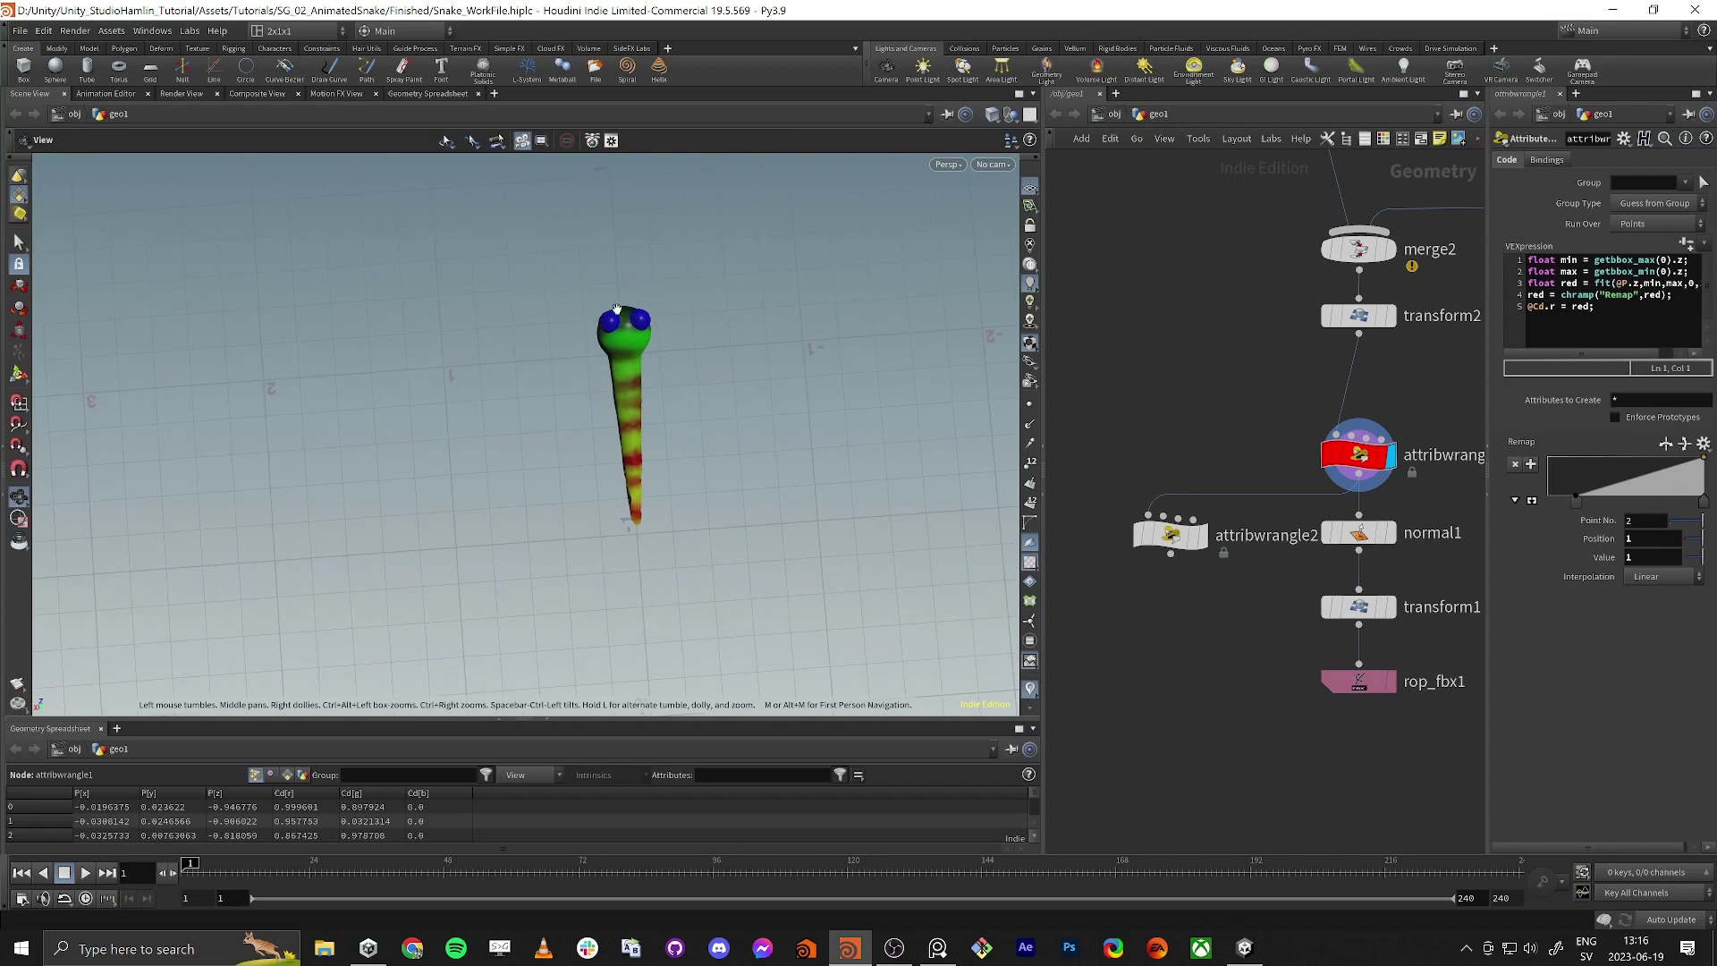
{"action": "left_click_drag", "start_coordinate": [628, 301], "coordinate": [618, 315]}
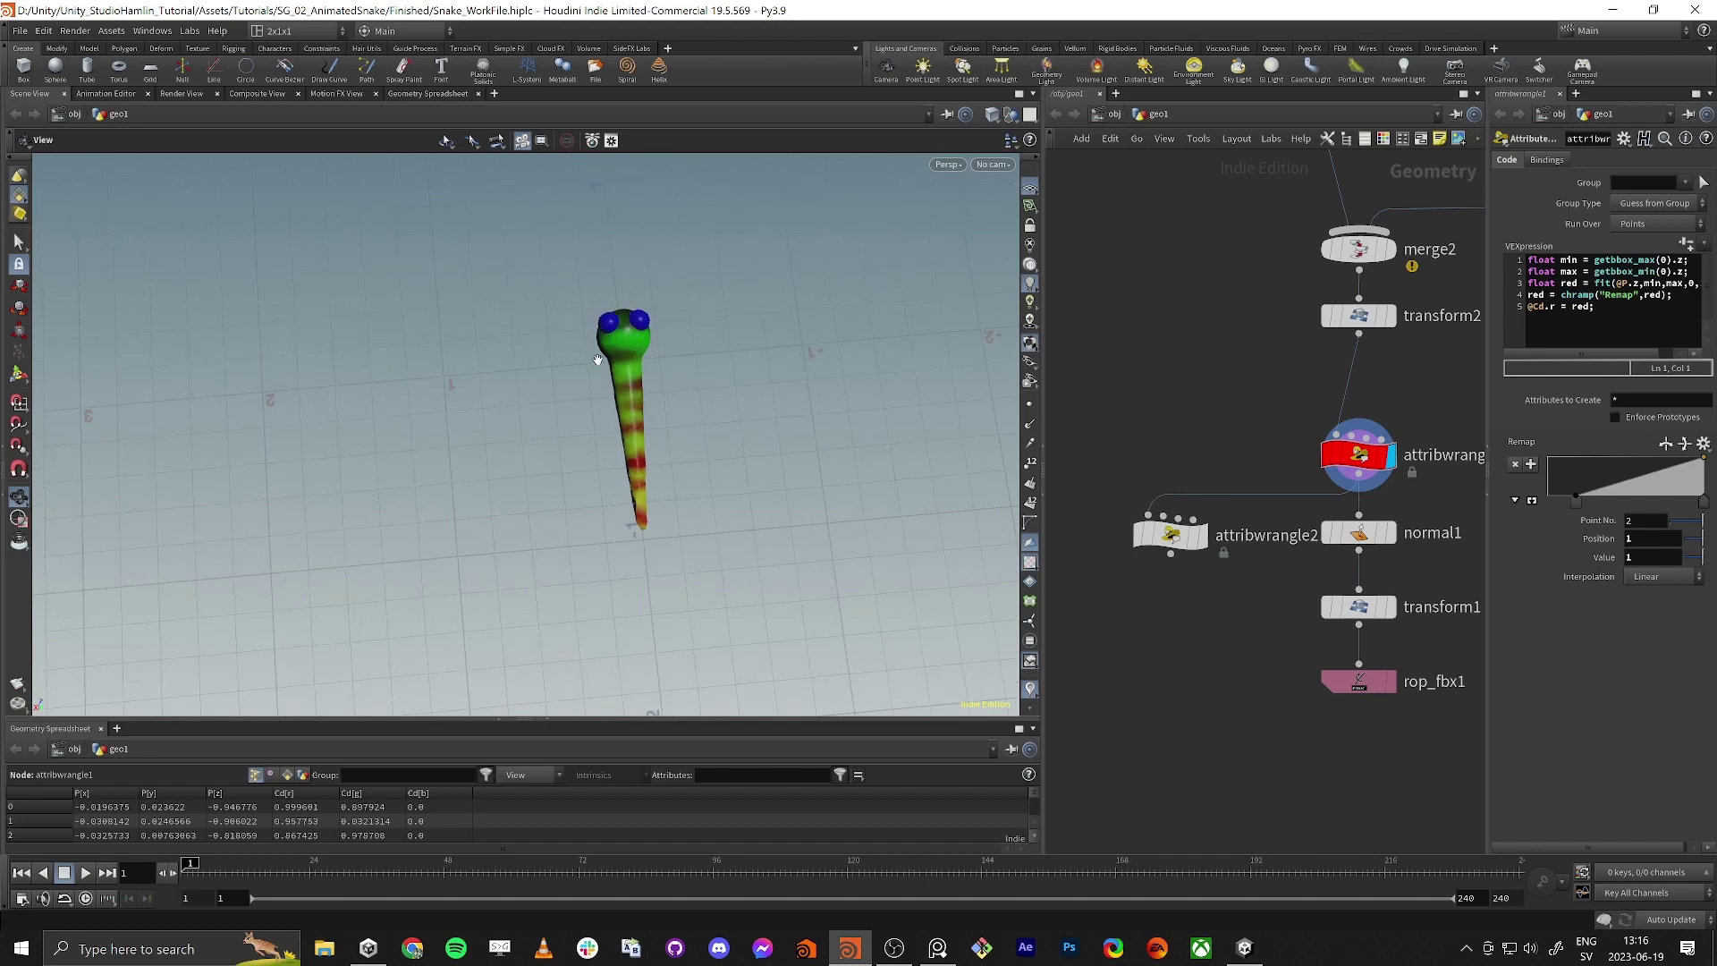
{"action": "key", "text": "space+2"}
{"action": "scroll", "coordinate": [709, 452], "scroll_direction": "down", "scroll_amount": 3}
{"action": "key", "text": "space+2"}
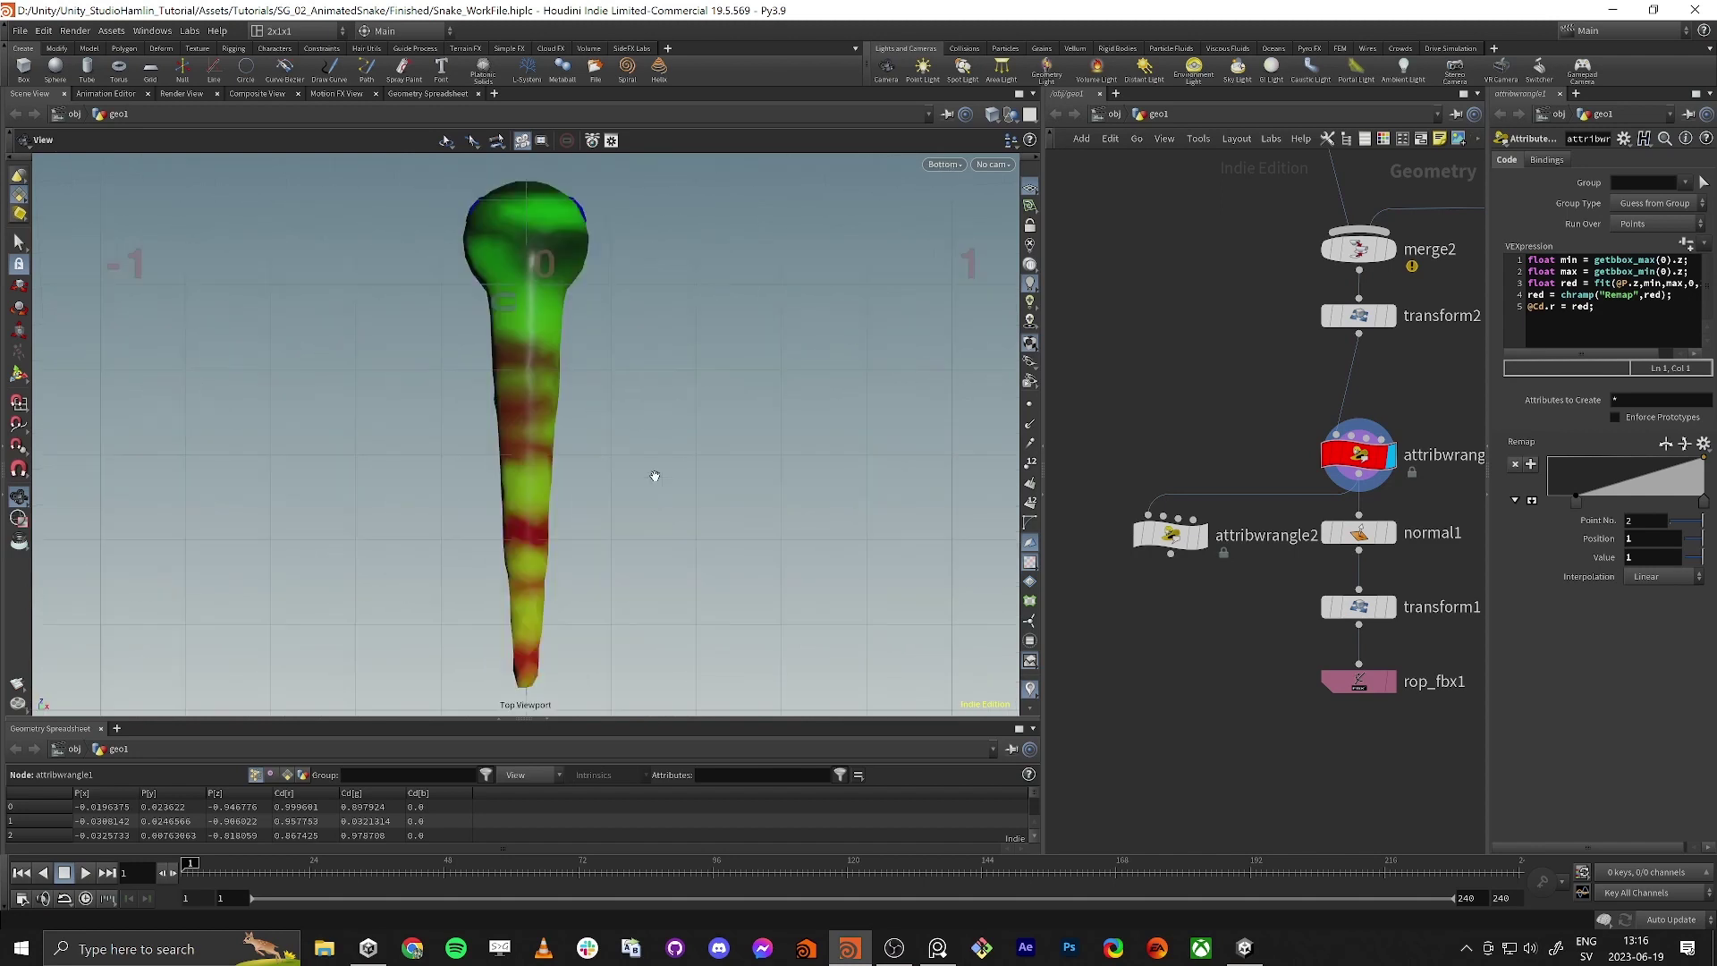
{"action": "scroll", "coordinate": [657, 475], "scroll_direction": "down", "scroll_amount": 5}
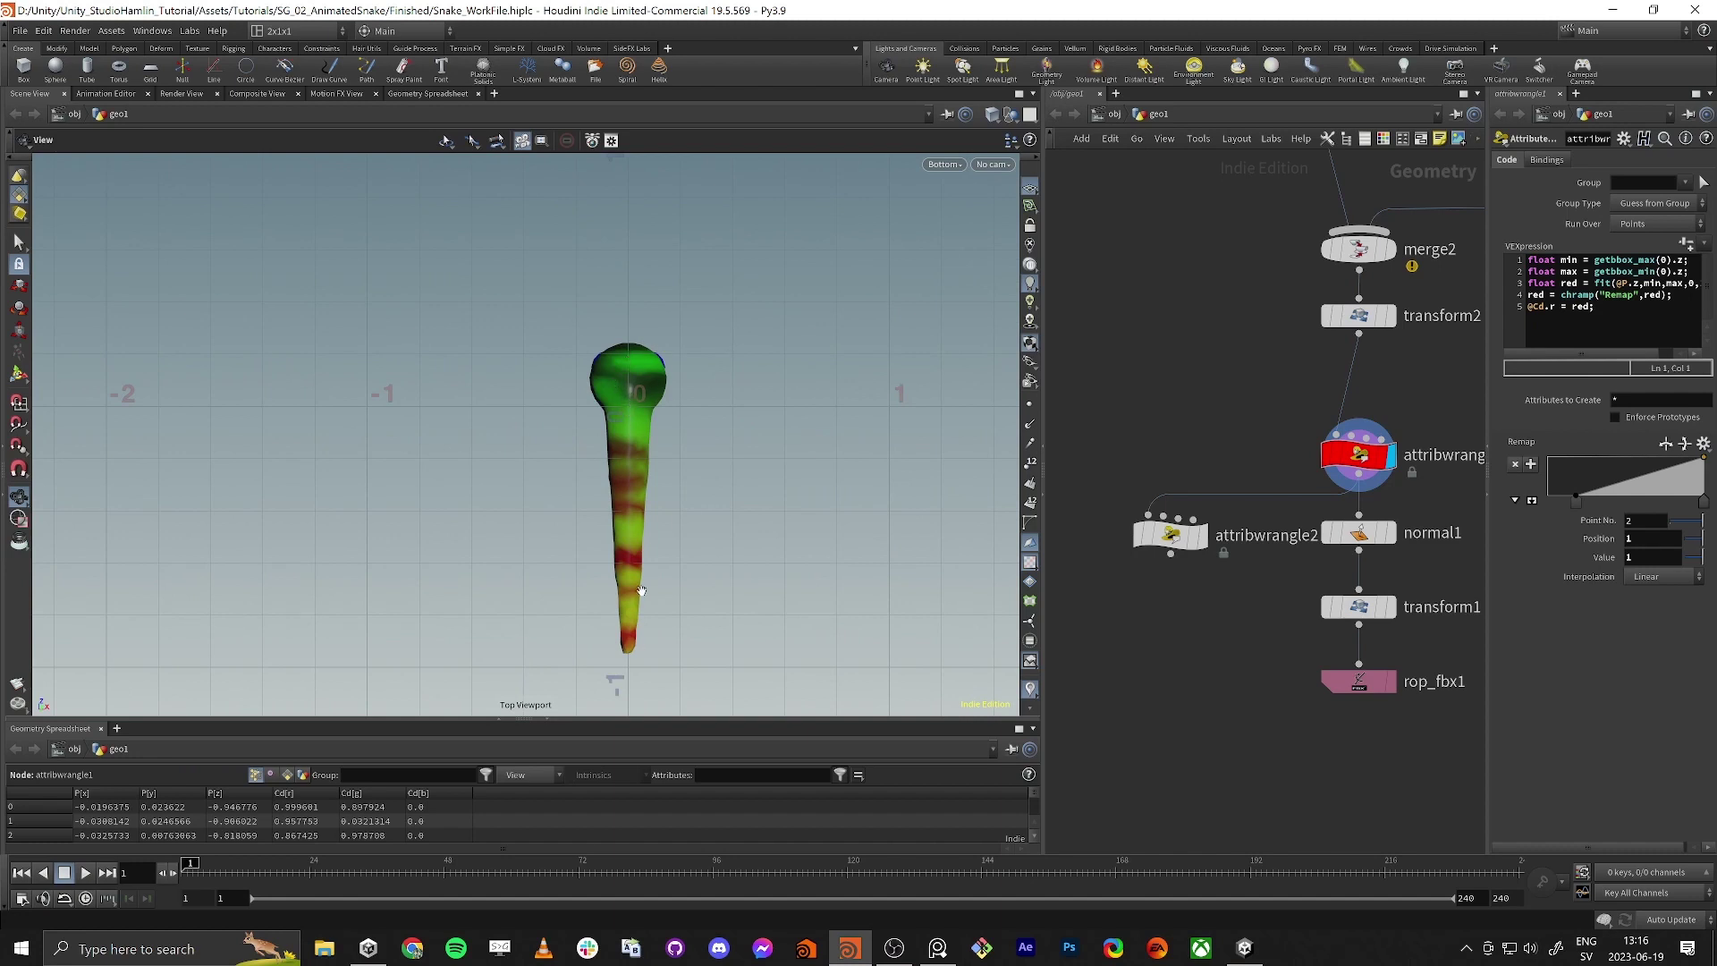
Step: Display the attribwrangle2 node and examine the red-channel gradient from the snake's head to its tail in perspective
{"action": "left_click", "coordinate": [1209, 491]}
{"action": "left_click", "coordinate": [1171, 534]}
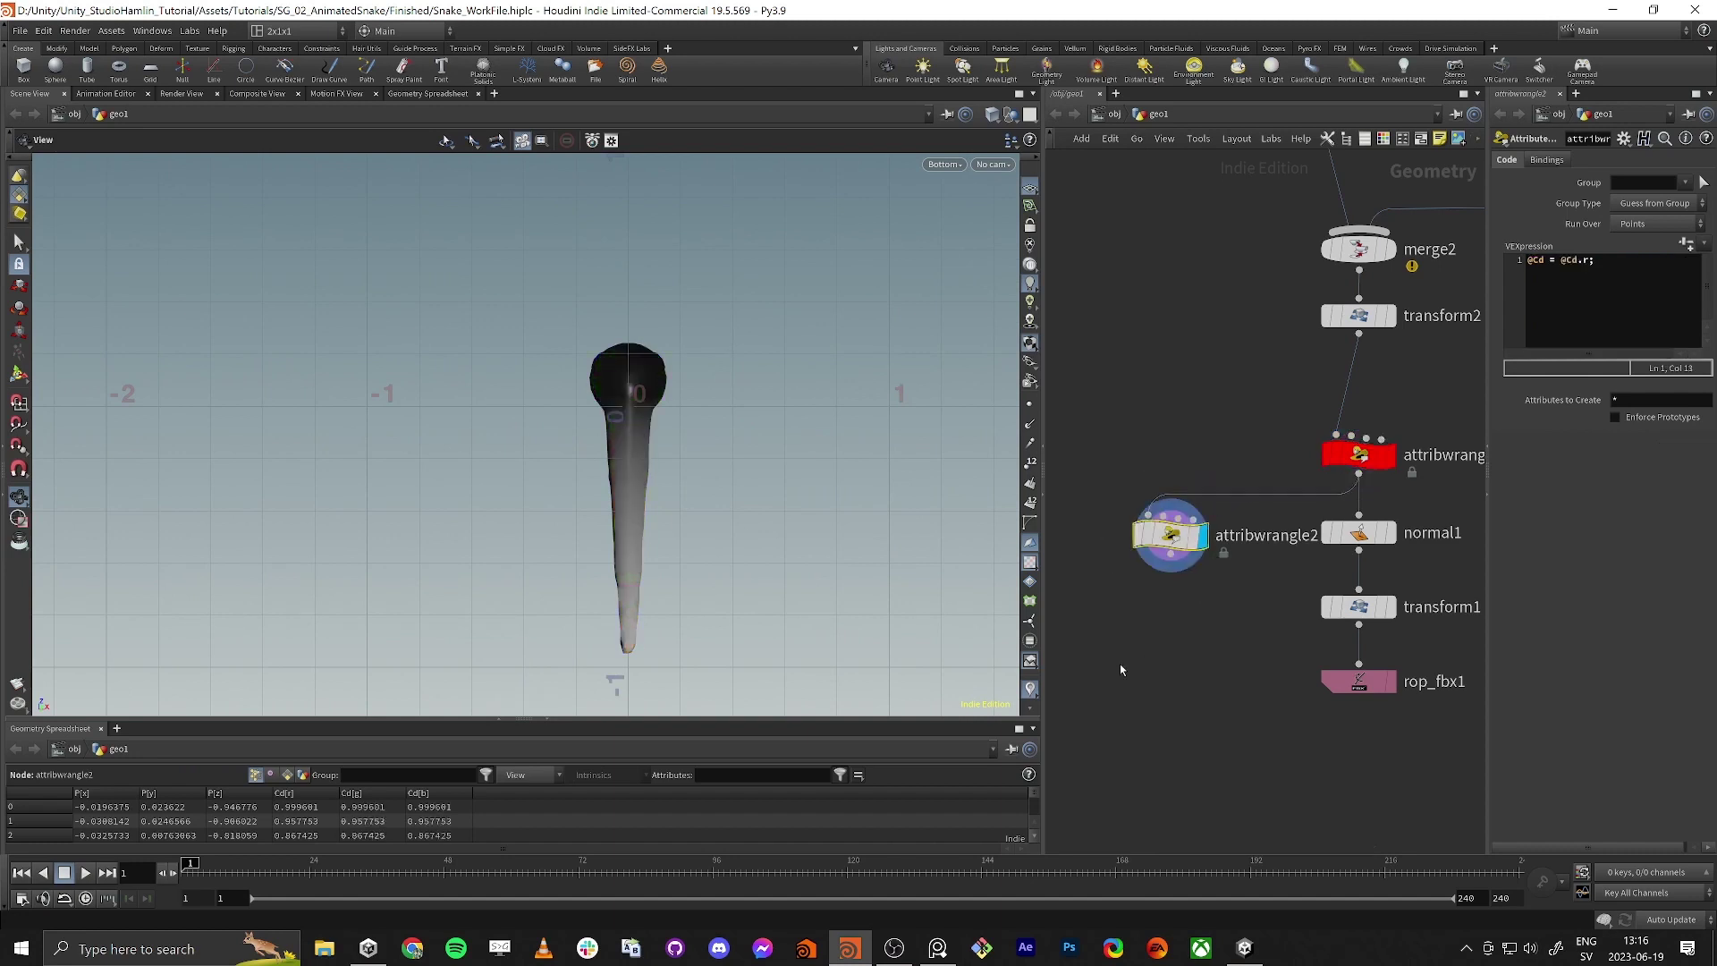
{"action": "key", "text": "space+1"}
{"action": "key", "text": "space+f"}
{"action": "left_click_drag", "start_coordinate": [529, 452], "coordinate": [667, 272]}
{"action": "scroll", "coordinate": [521, 414], "scroll_direction": "down", "scroll_amount": 1}
{"action": "left_click_drag", "start_coordinate": [521, 414], "coordinate": [420, 441]}
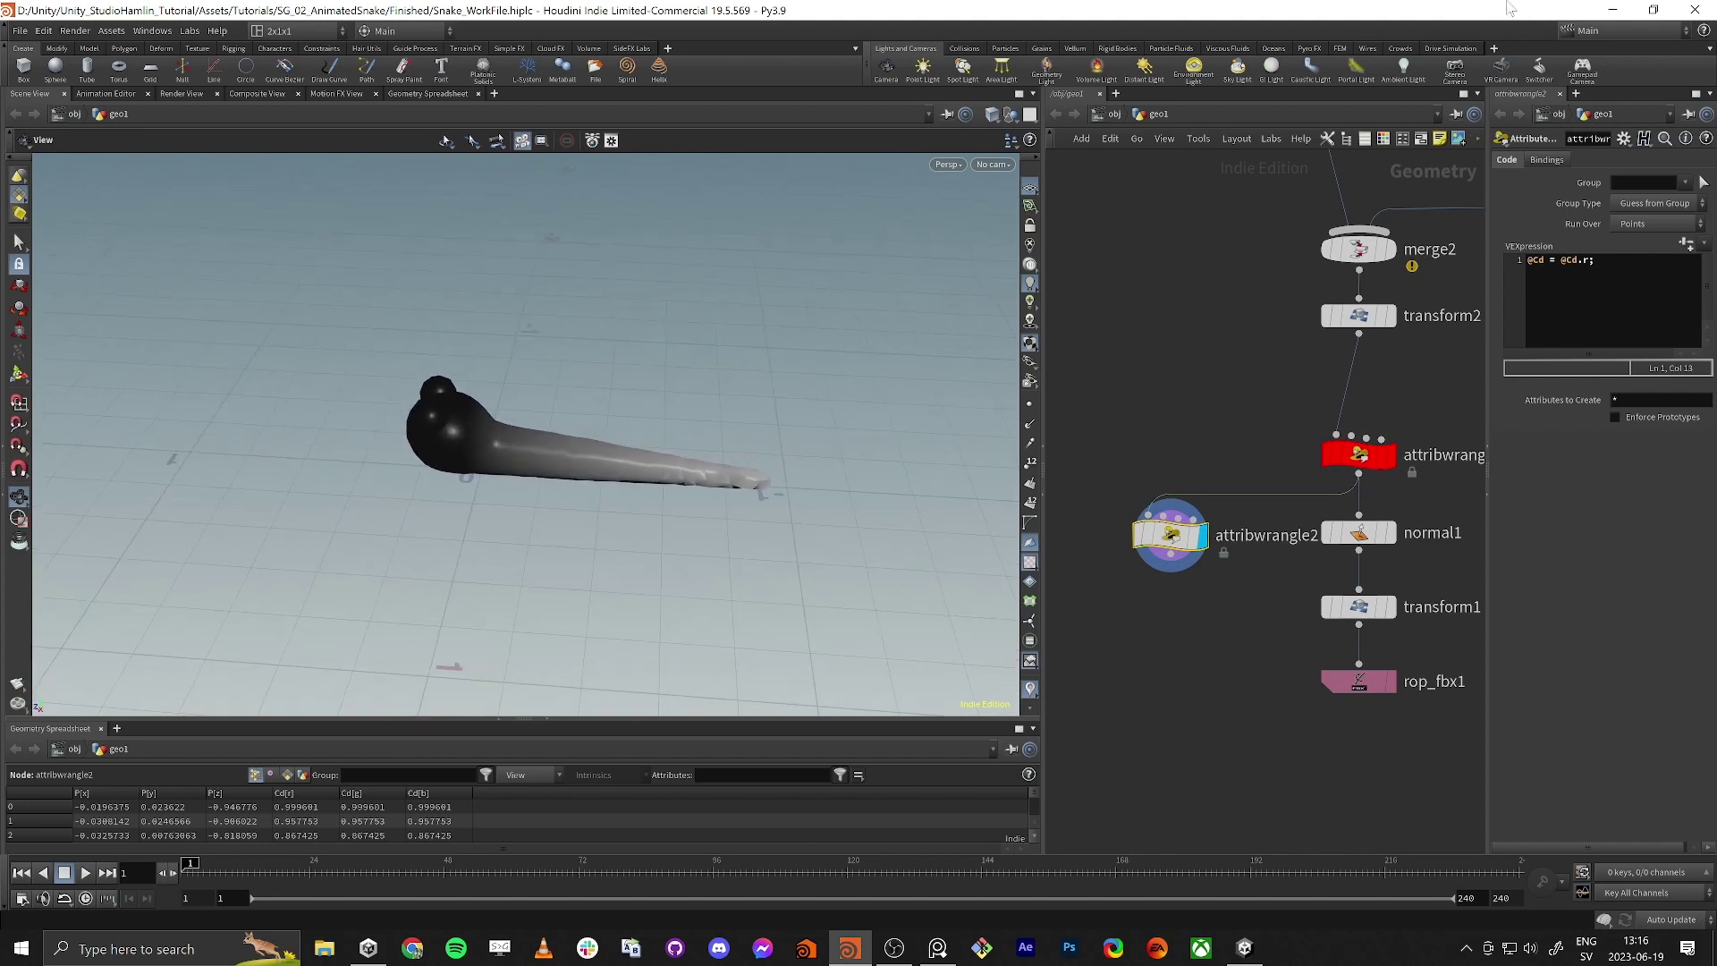
Step: Return to Unity and set the finished snake material's Color Eyes to red
{"action": "left_click", "coordinate": [1611, 12]}
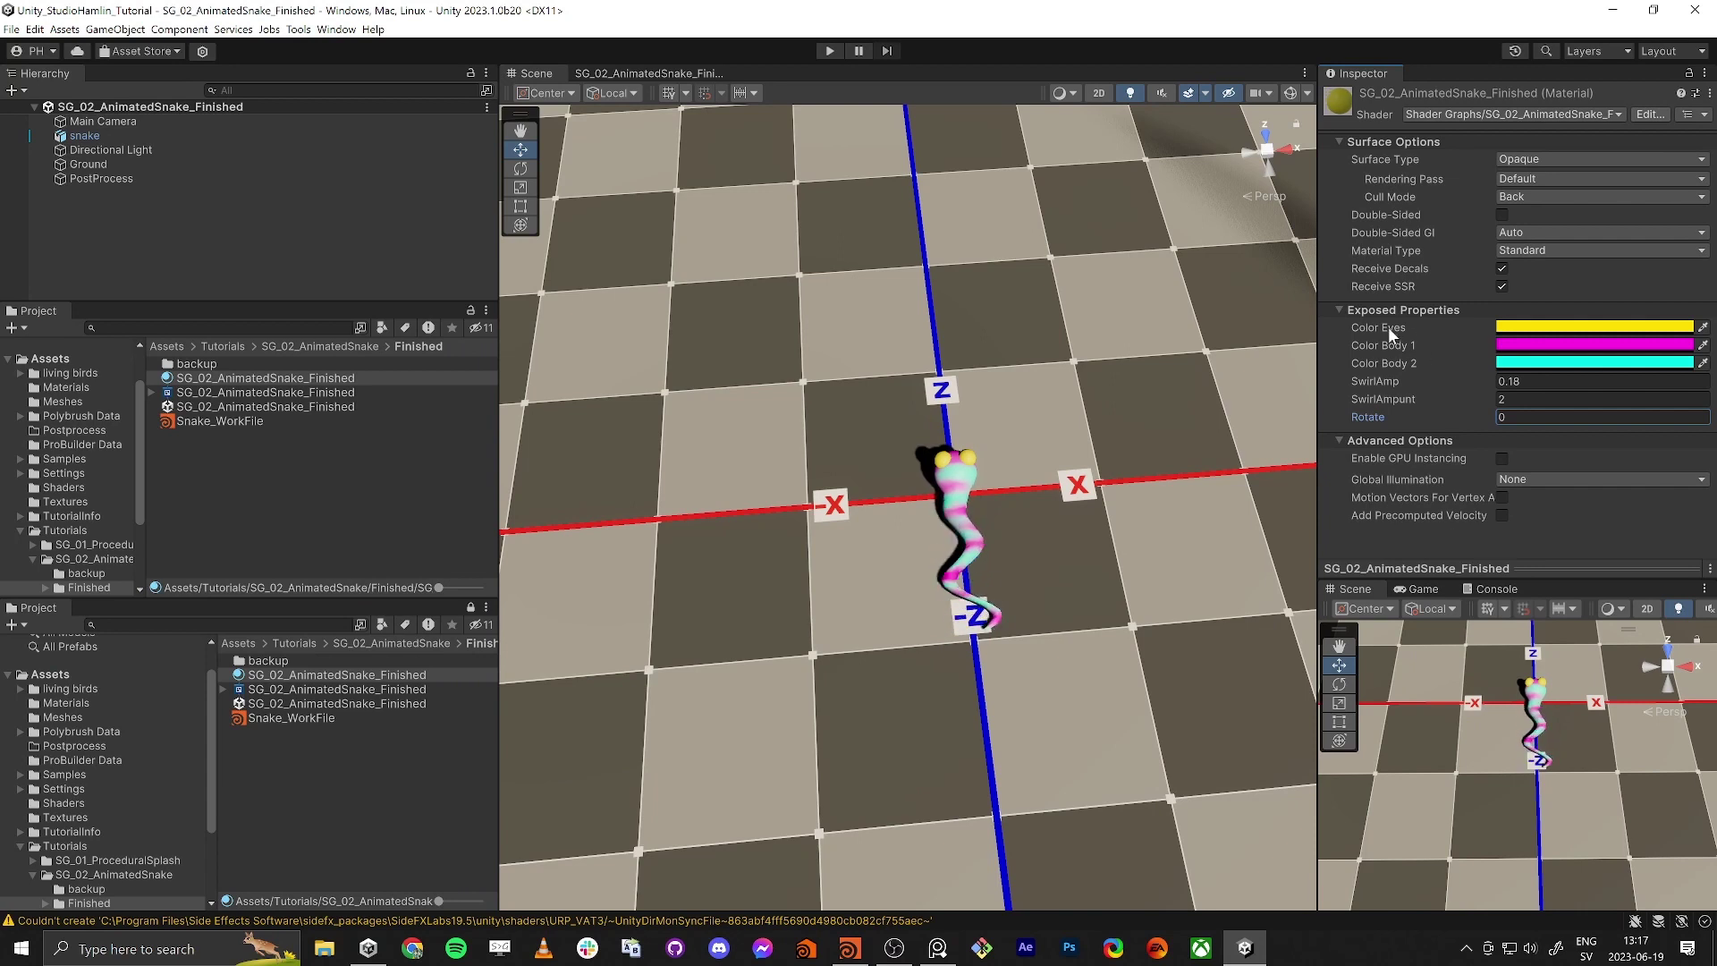
{"action": "left_click", "coordinate": [1507, 331]}
{"action": "left_click_drag", "start_coordinate": [1647, 391], "coordinate": [1710, 447]}
{"action": "left_click", "coordinate": [1701, 309]}
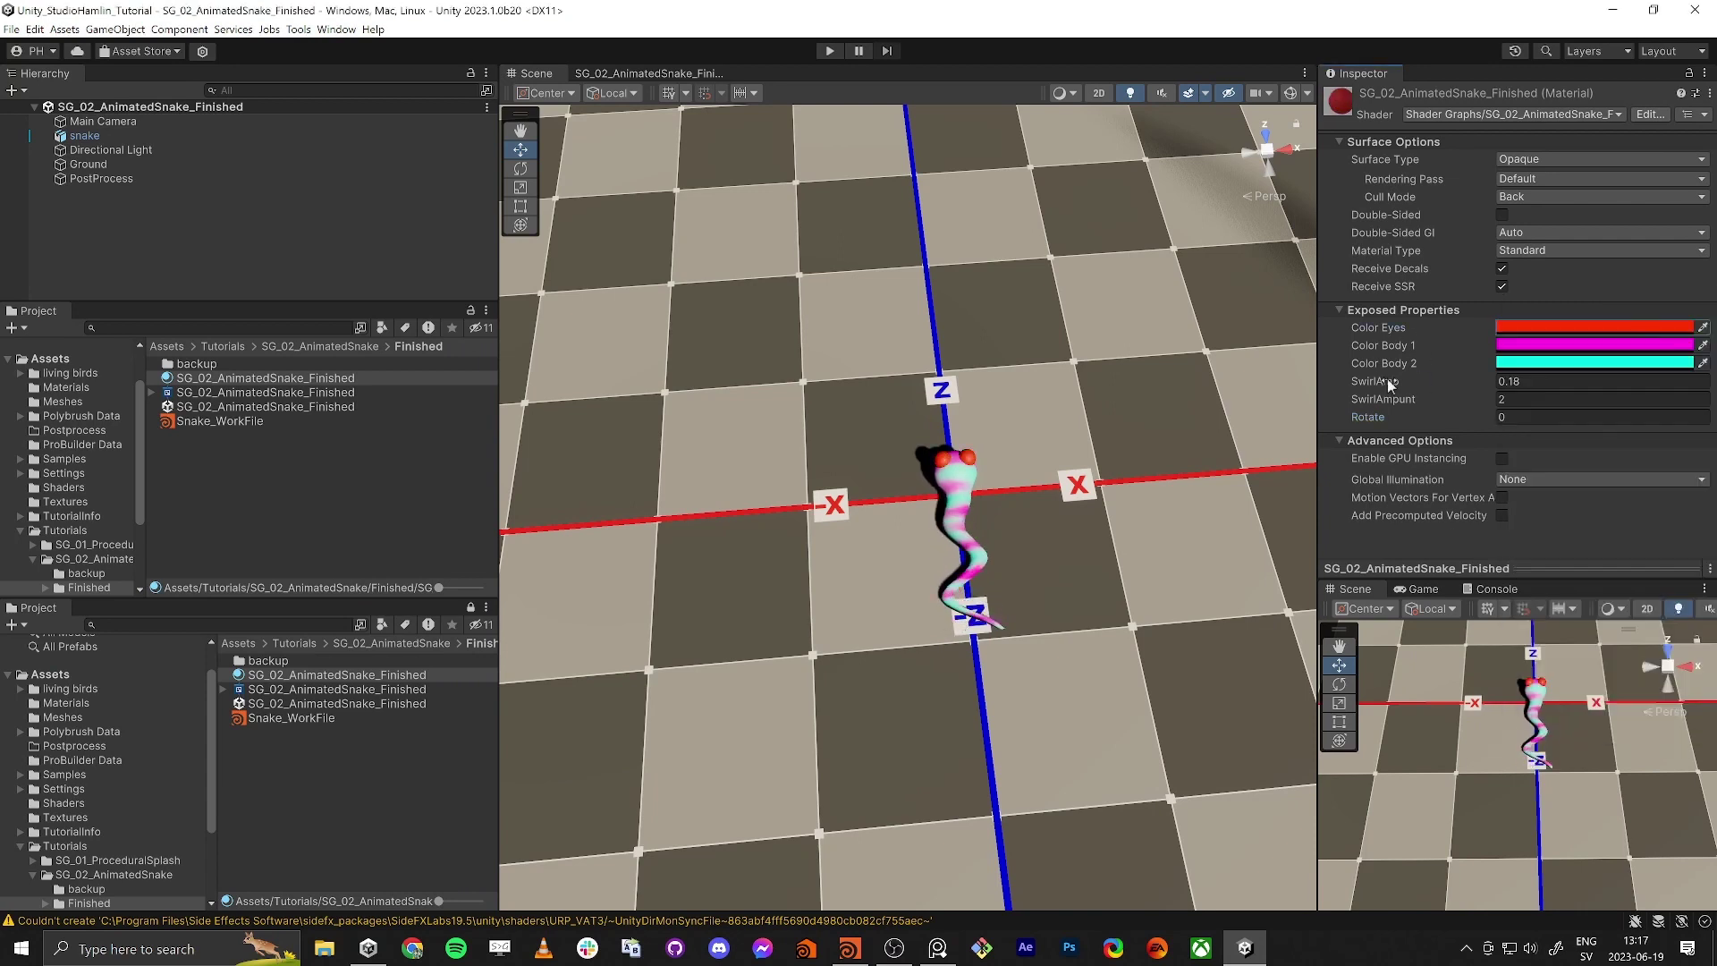
Step: Set the finished snake material's Color Body 1 to blue (0008FF)
{"action": "left_click", "coordinate": [1552, 346]}
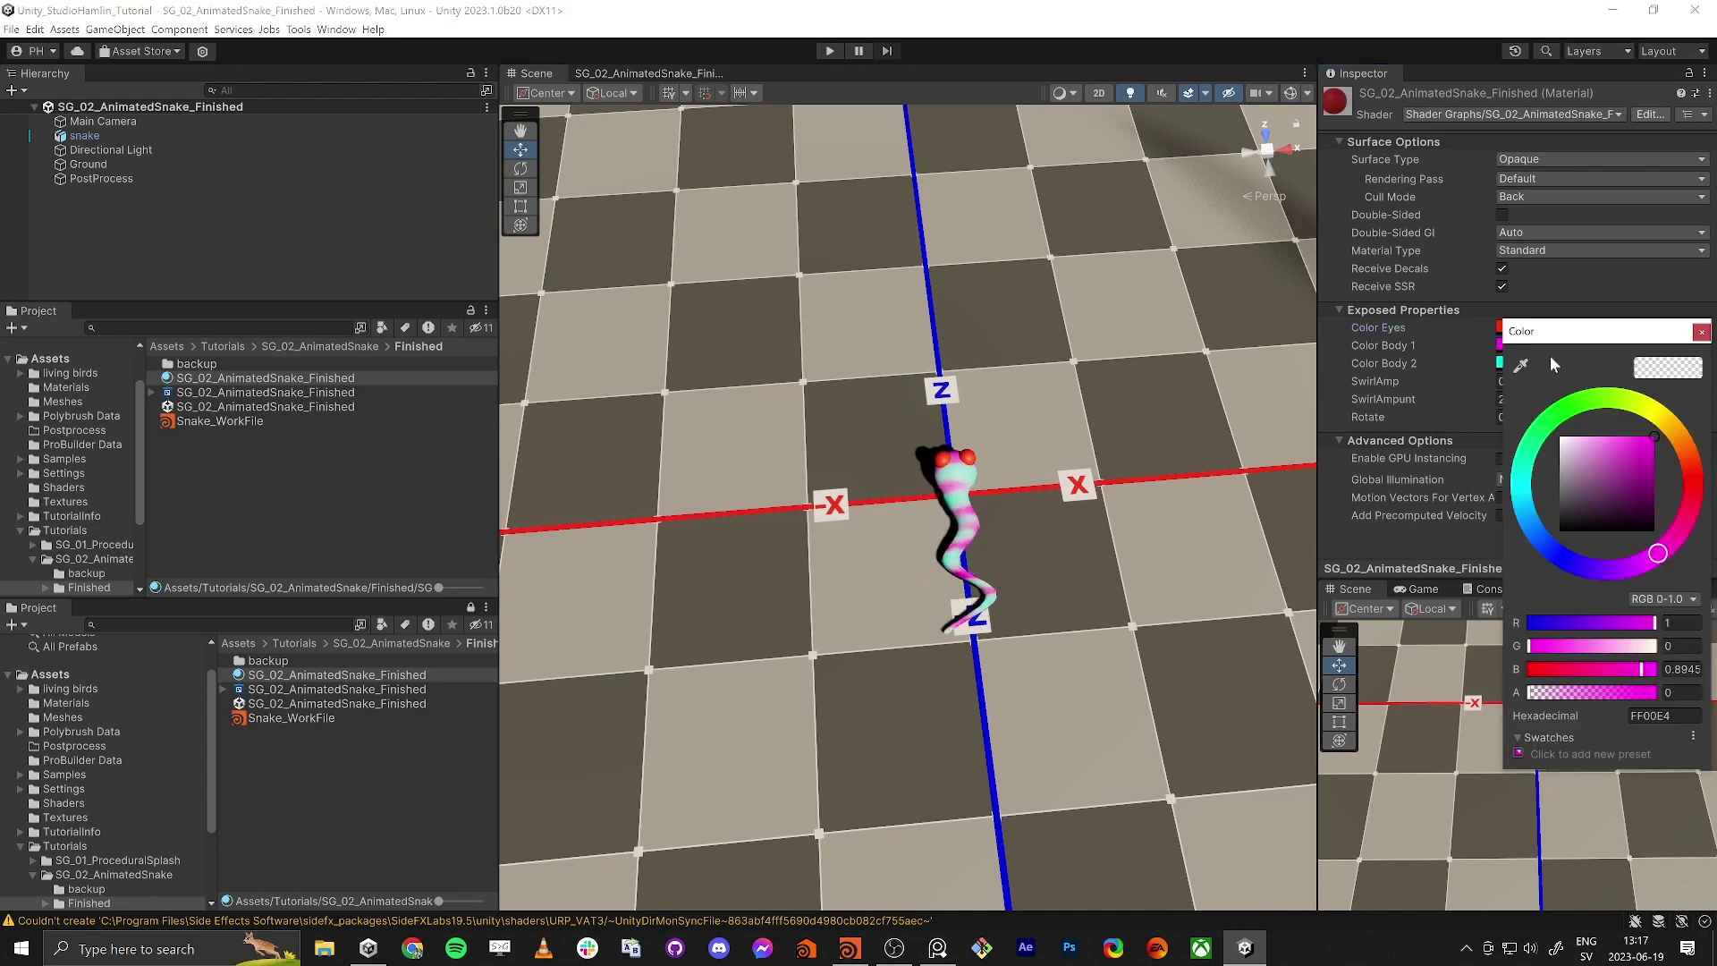
{"action": "left_click", "coordinate": [1560, 424]}
{"action": "left_click_drag", "start_coordinate": [1542, 430], "coordinate": [1558, 555]}
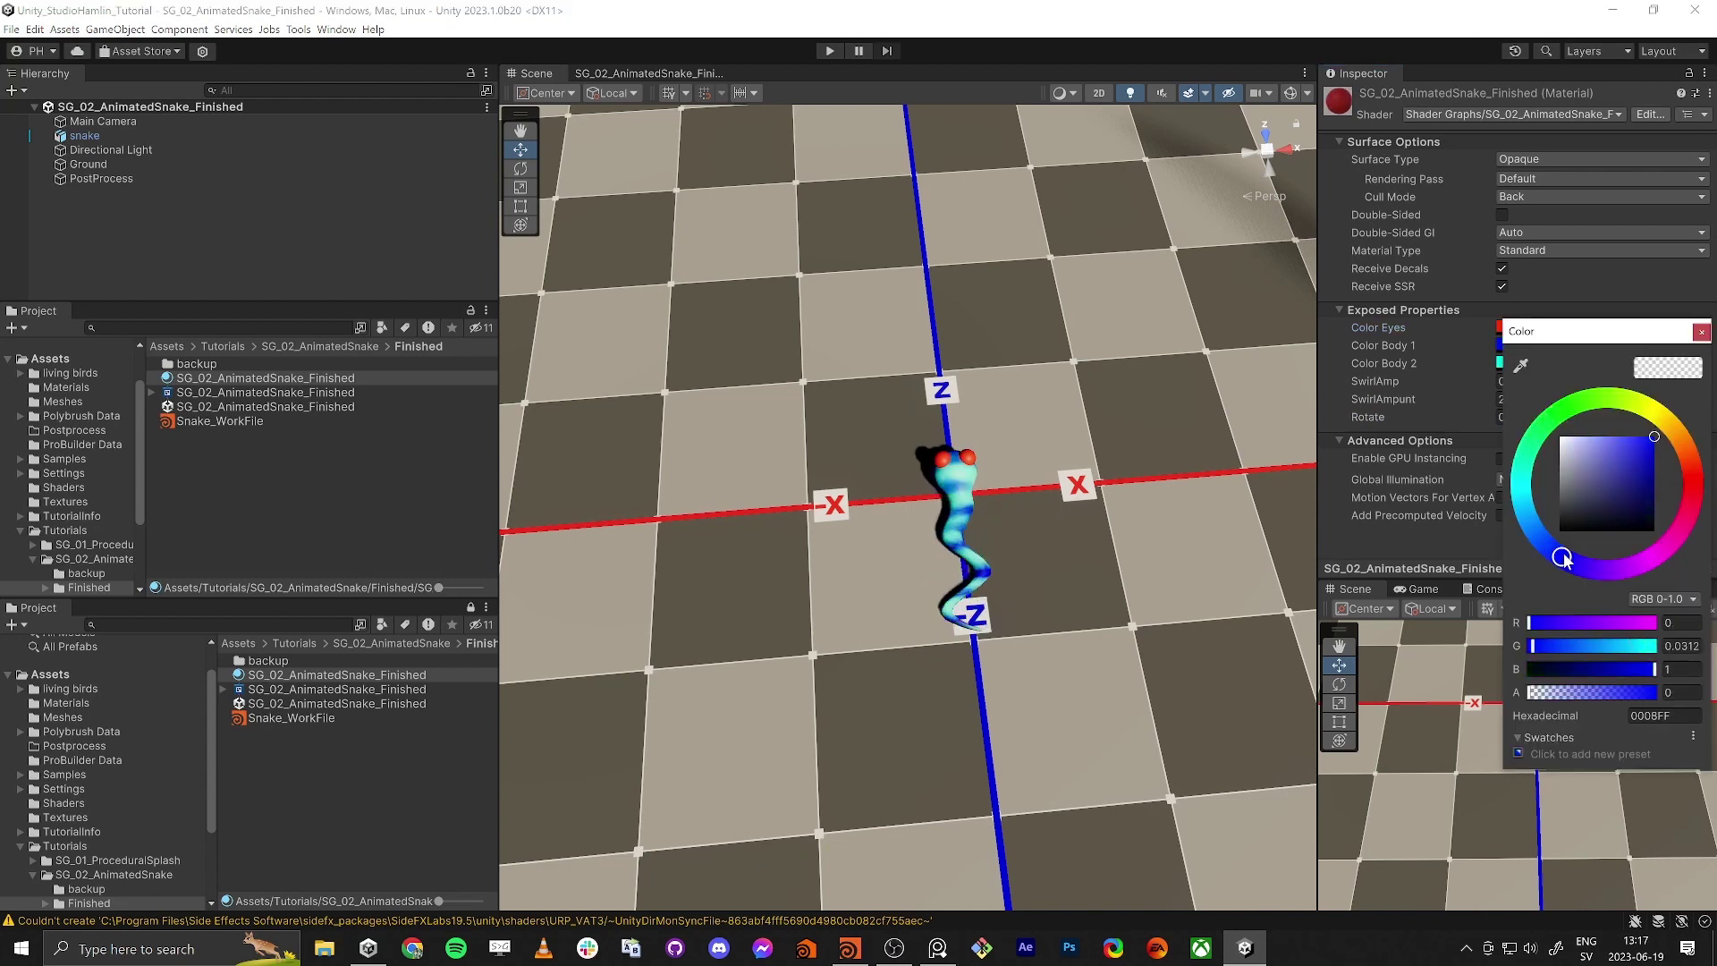
{"action": "left_click", "coordinate": [1703, 334]}
Step: Set the finished snake material's Color Body 2 to dark green (28723B), trying bright green and black first
{"action": "left_click", "coordinate": [1548, 364]}
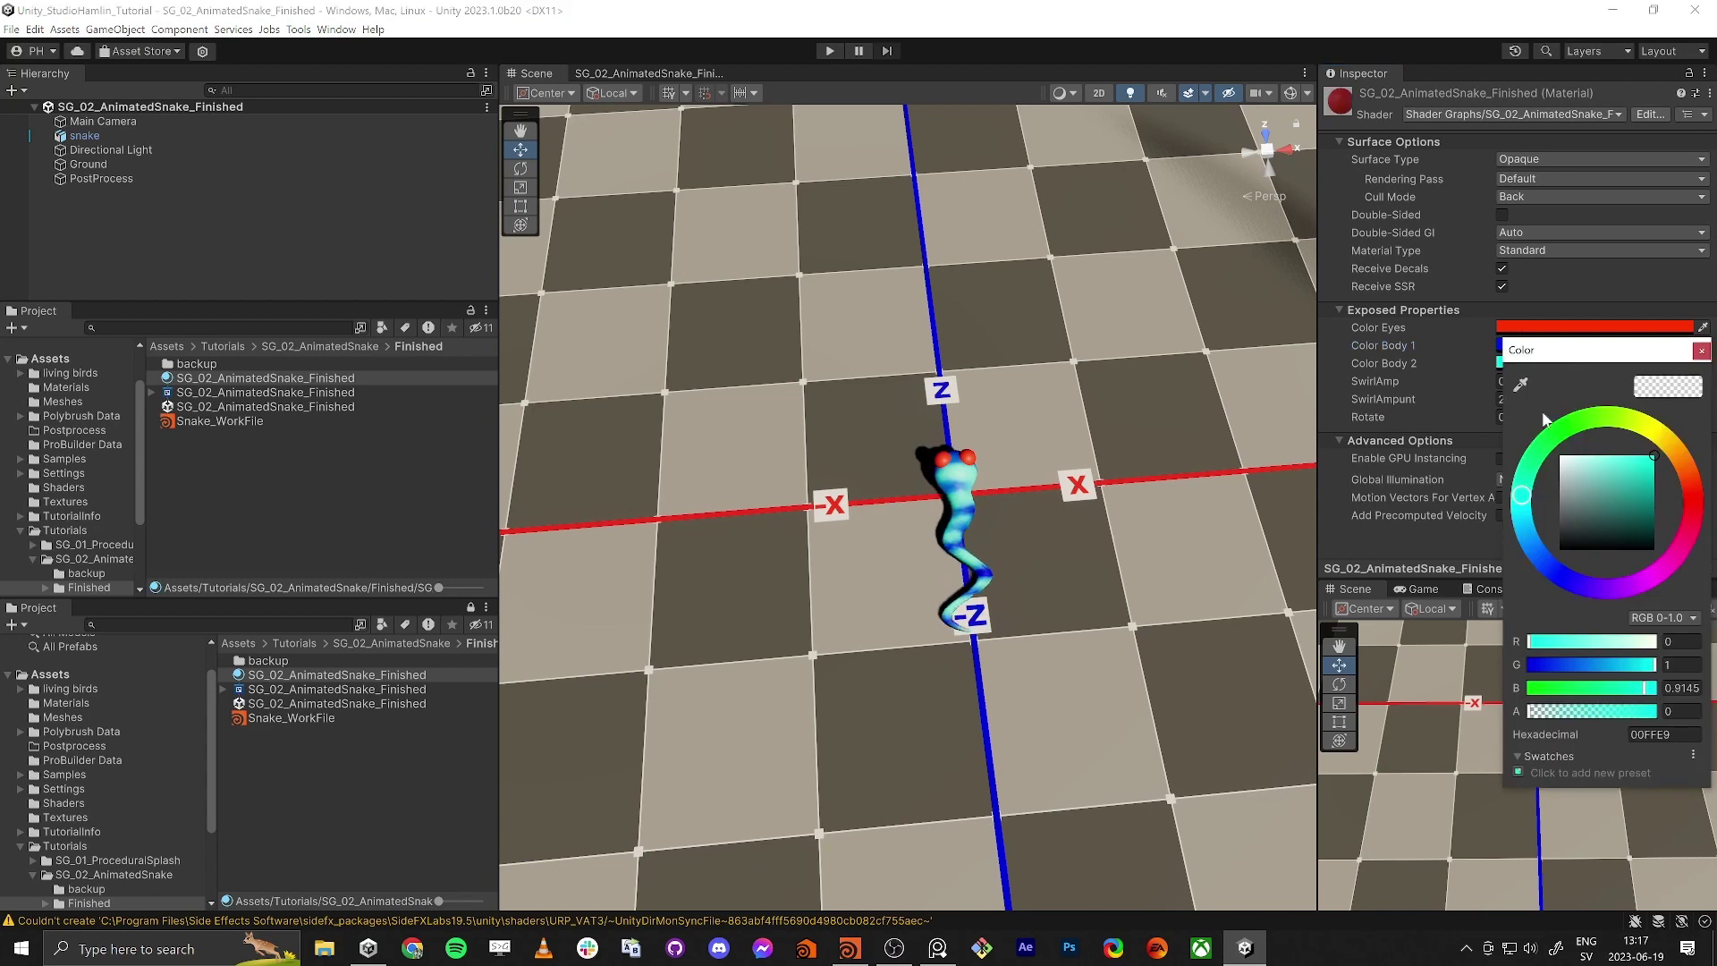
{"action": "left_click", "coordinate": [1547, 443]}
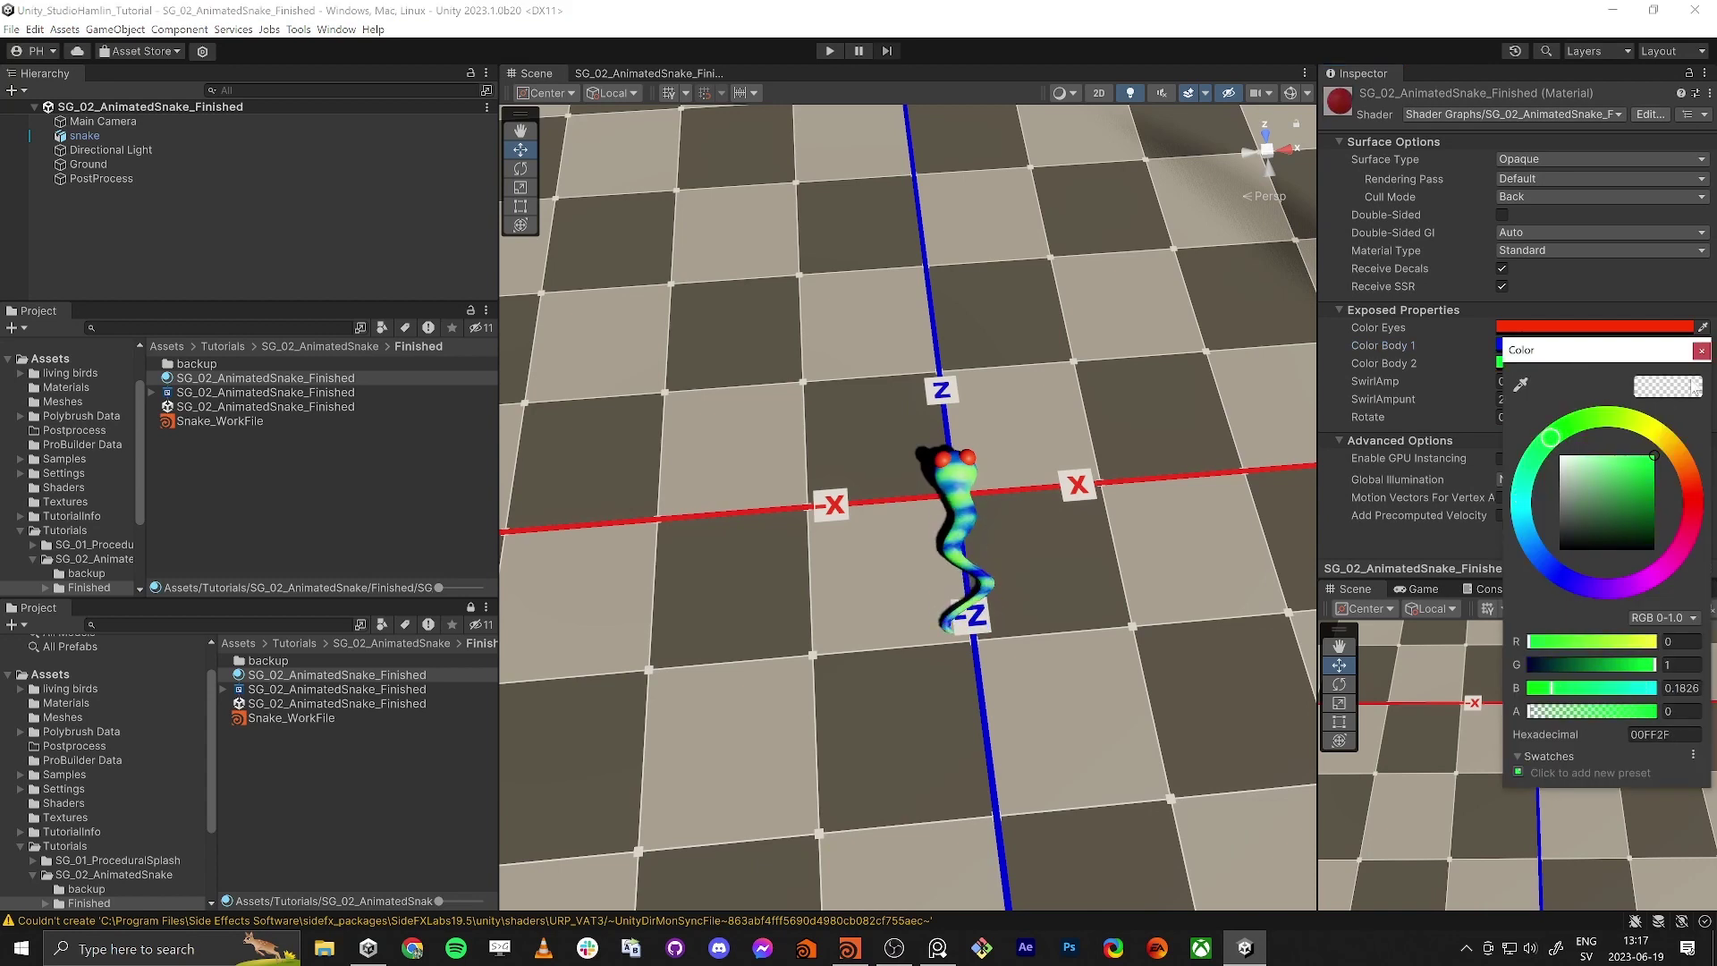
{"action": "left_click", "coordinate": [1579, 581]}
{"action": "left_click_drag", "start_coordinate": [1581, 519], "coordinate": [1538, 614]}
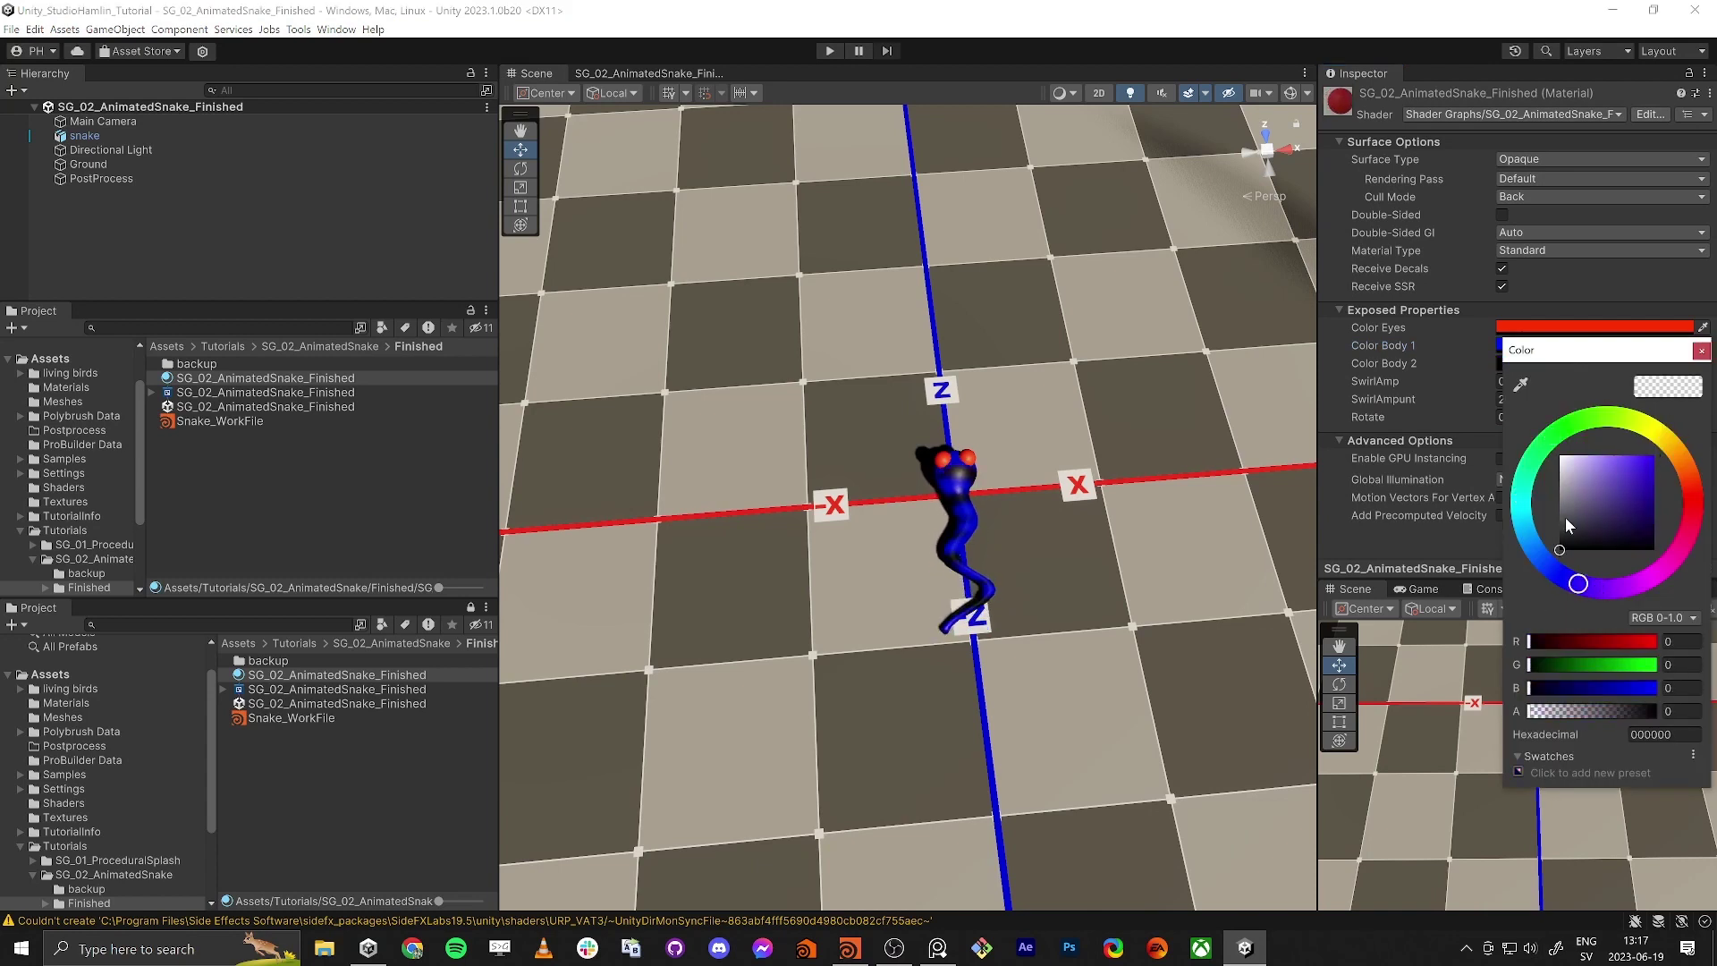
{"action": "left_click", "coordinate": [1524, 468]}
{"action": "left_click_drag", "start_coordinate": [1590, 529], "coordinate": [1622, 509]}
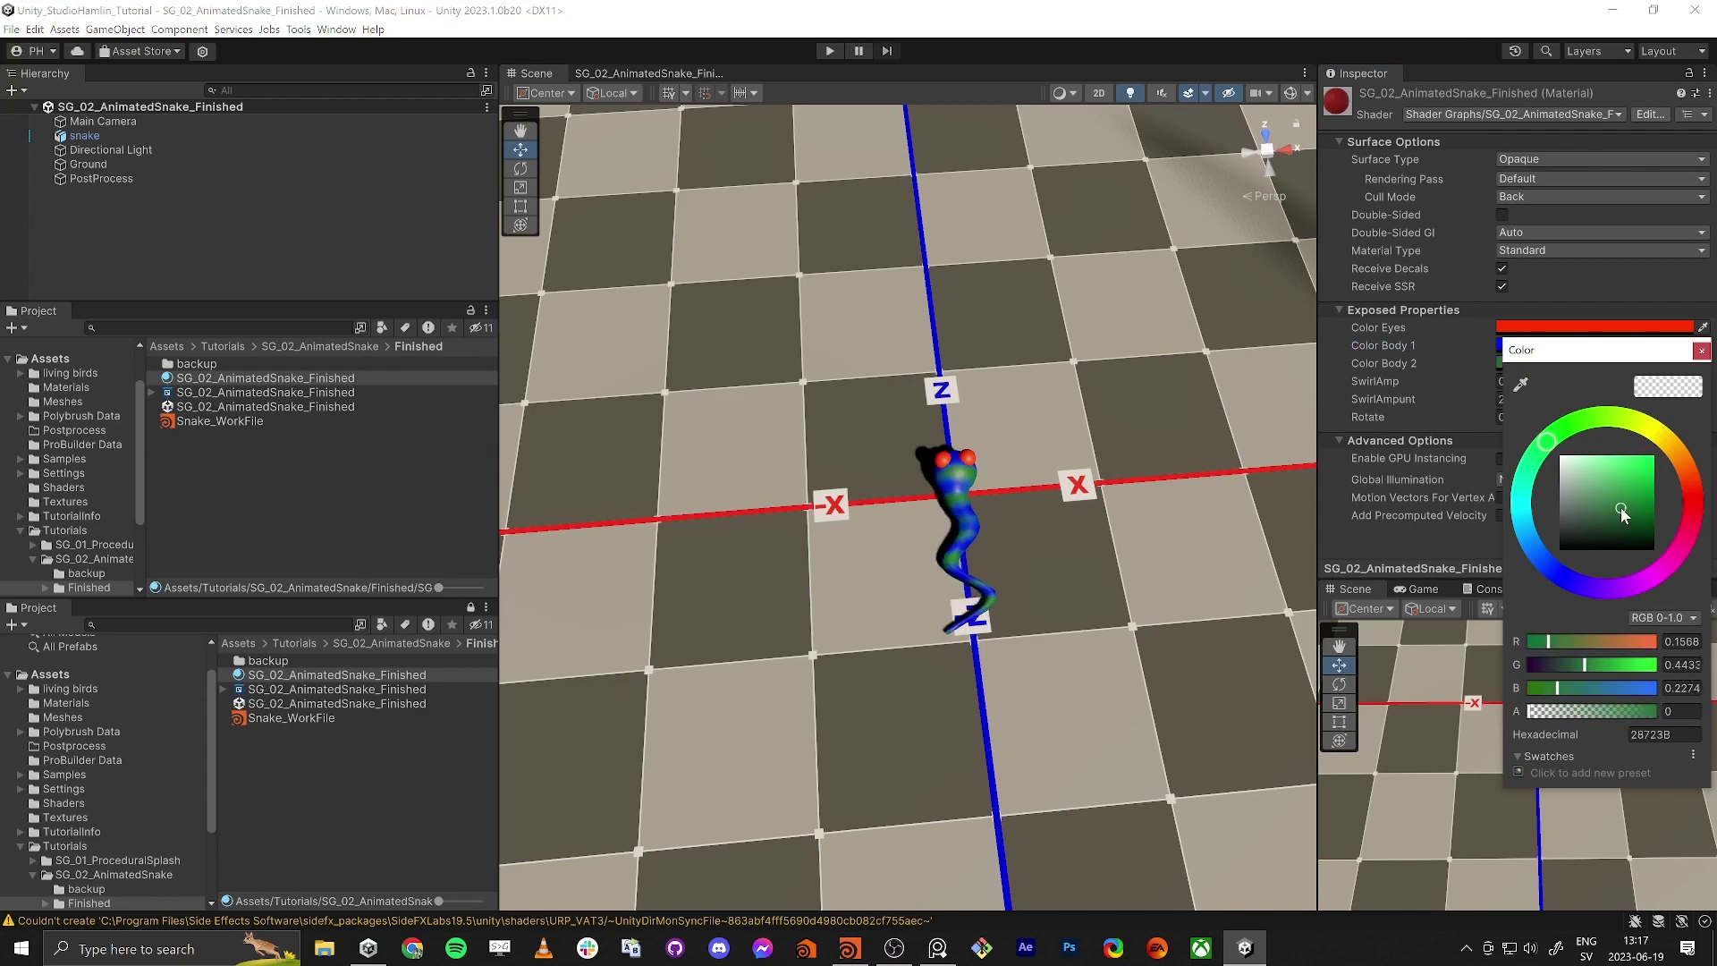
{"action": "left_click", "coordinate": [1702, 351]}
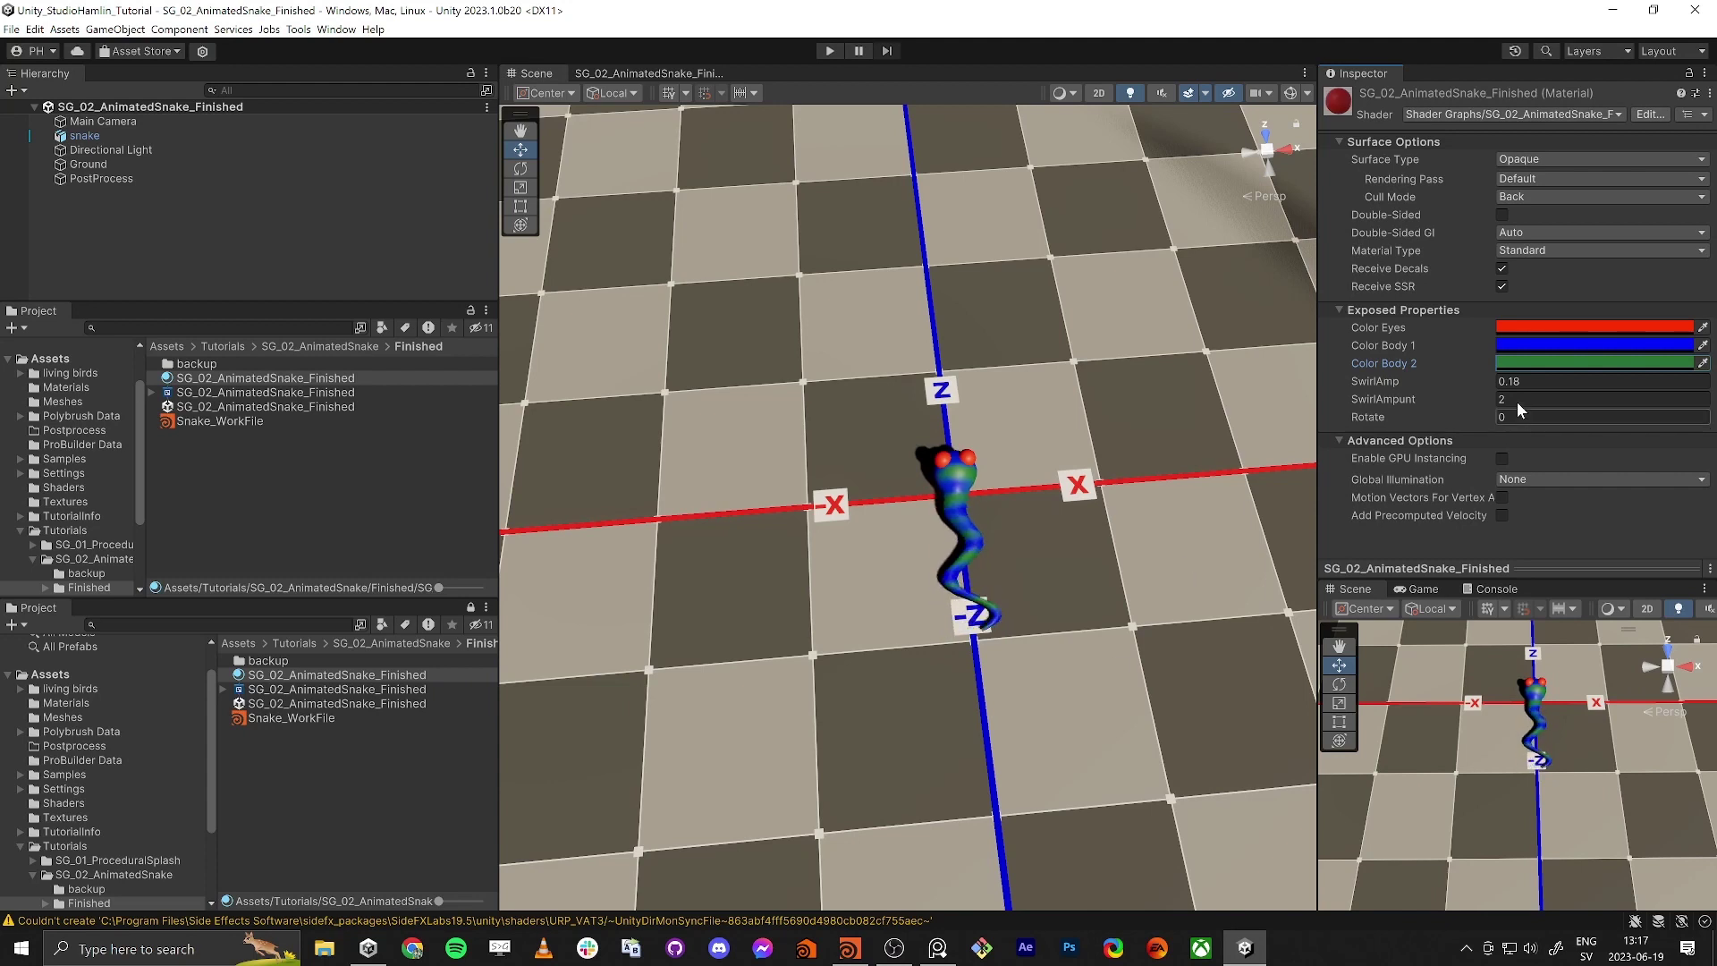
Step: Adjust the snake material's motion properties to SwirlAmp 0.15, SwirlAmount 1.97 and Rotate 0.11
{"action": "left_click_drag", "start_coordinate": [1388, 385], "coordinate": [1460, 424]}
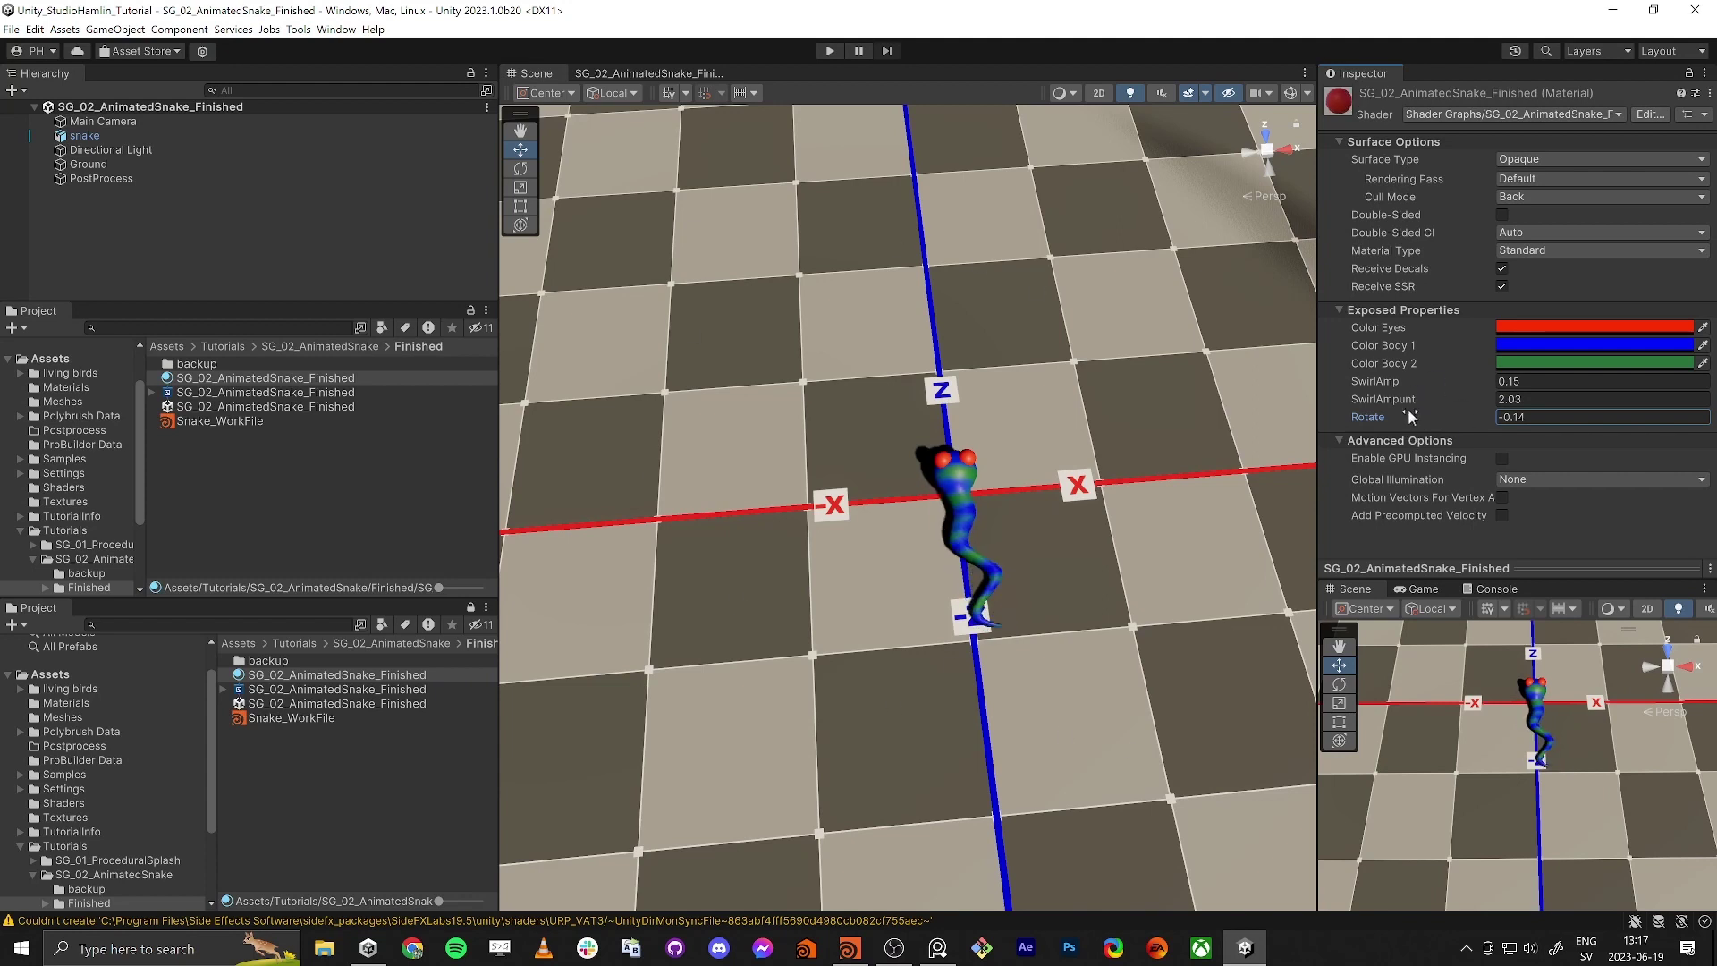
{"action": "mouse_move", "coordinate": [1425, 420]}
{"action": "left_mouse_down"}
{"action": "mouse_move", "coordinate": [1448, 420]}
{"action": "mouse_move", "coordinate": [1414, 426]}
{"action": "mouse_move", "coordinate": [1426, 438]}
{"action": "mouse_move", "coordinate": [1428, 422]}
{"action": "left_mouse_up"}
{"action": "left_click_drag", "start_coordinate": [1428, 402], "coordinate": [1426, 406]}
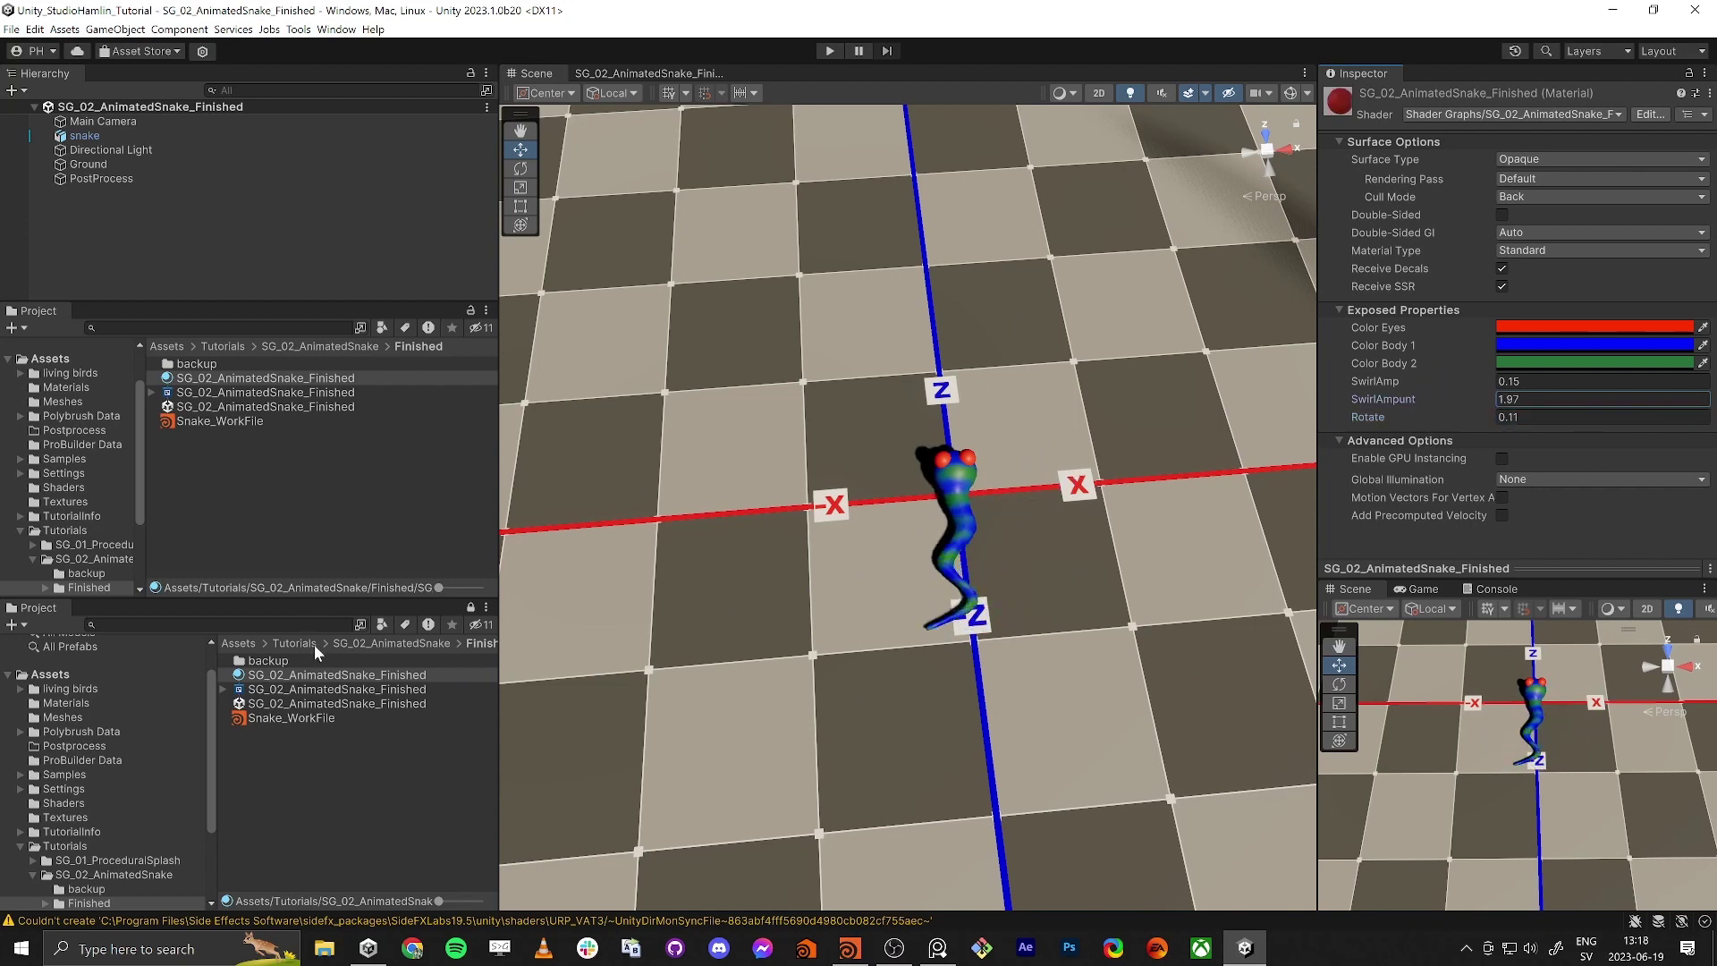
Step: Open the SG_02_AnimatedSnake scene and place the snake model in it at position 0, 0, 0
{"action": "left_click", "coordinate": [358, 641]}
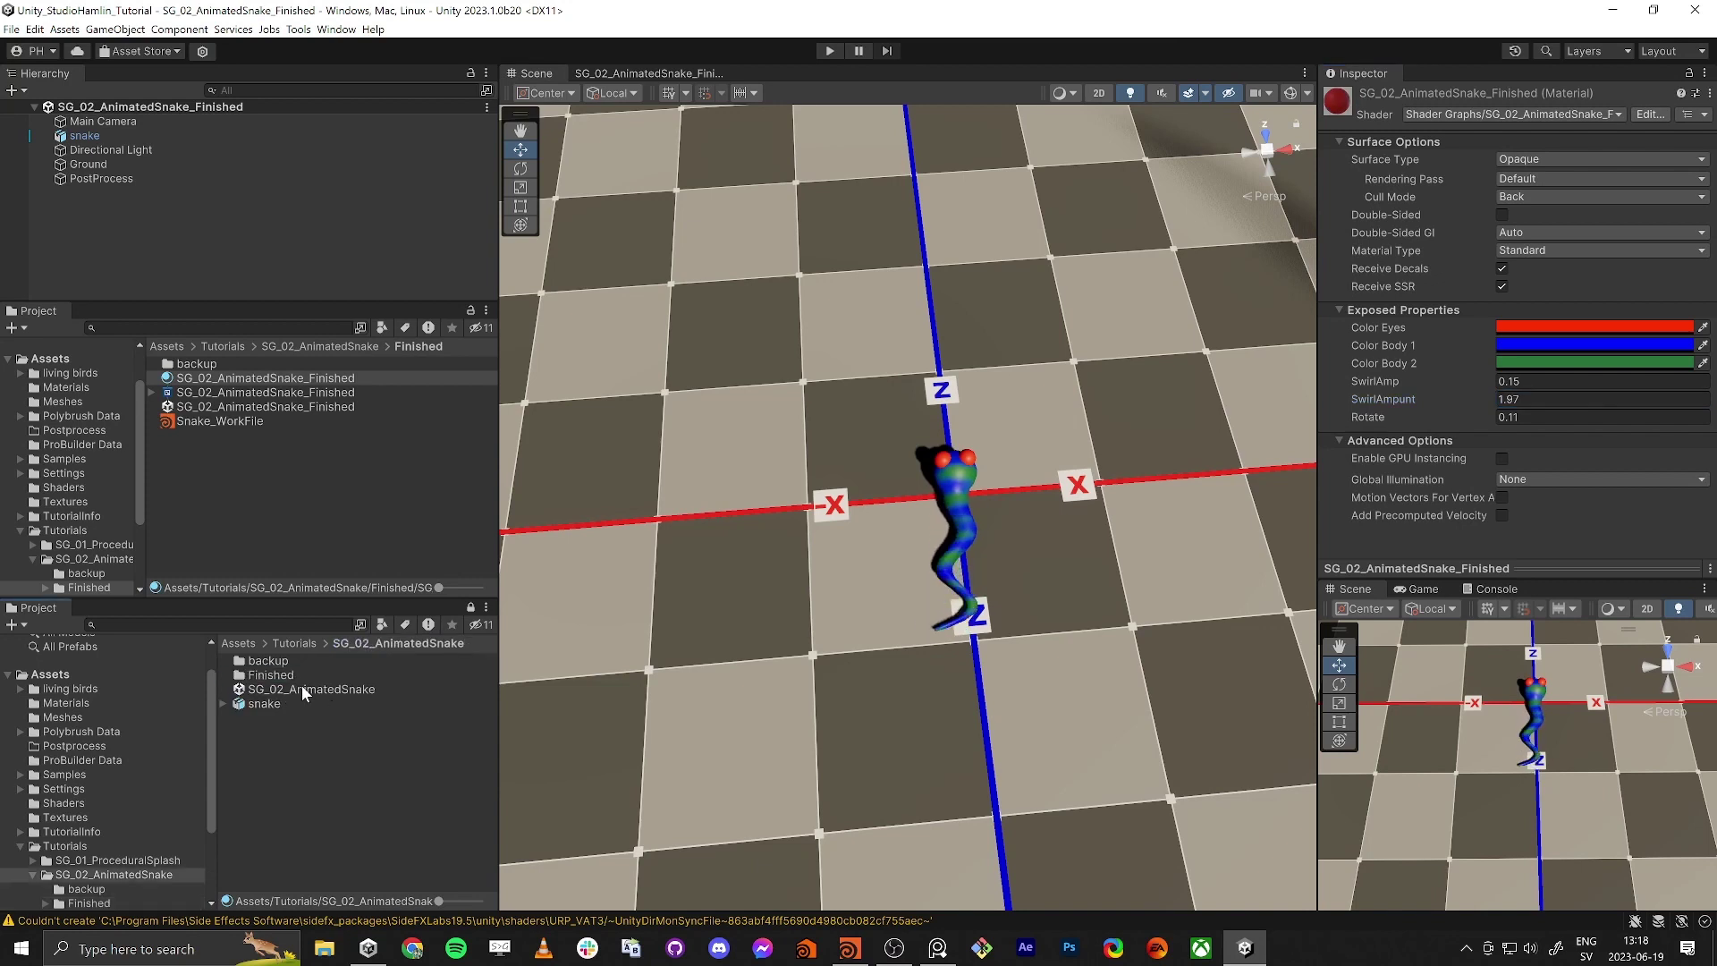
{"action": "double_click", "coordinate": [302, 687]}
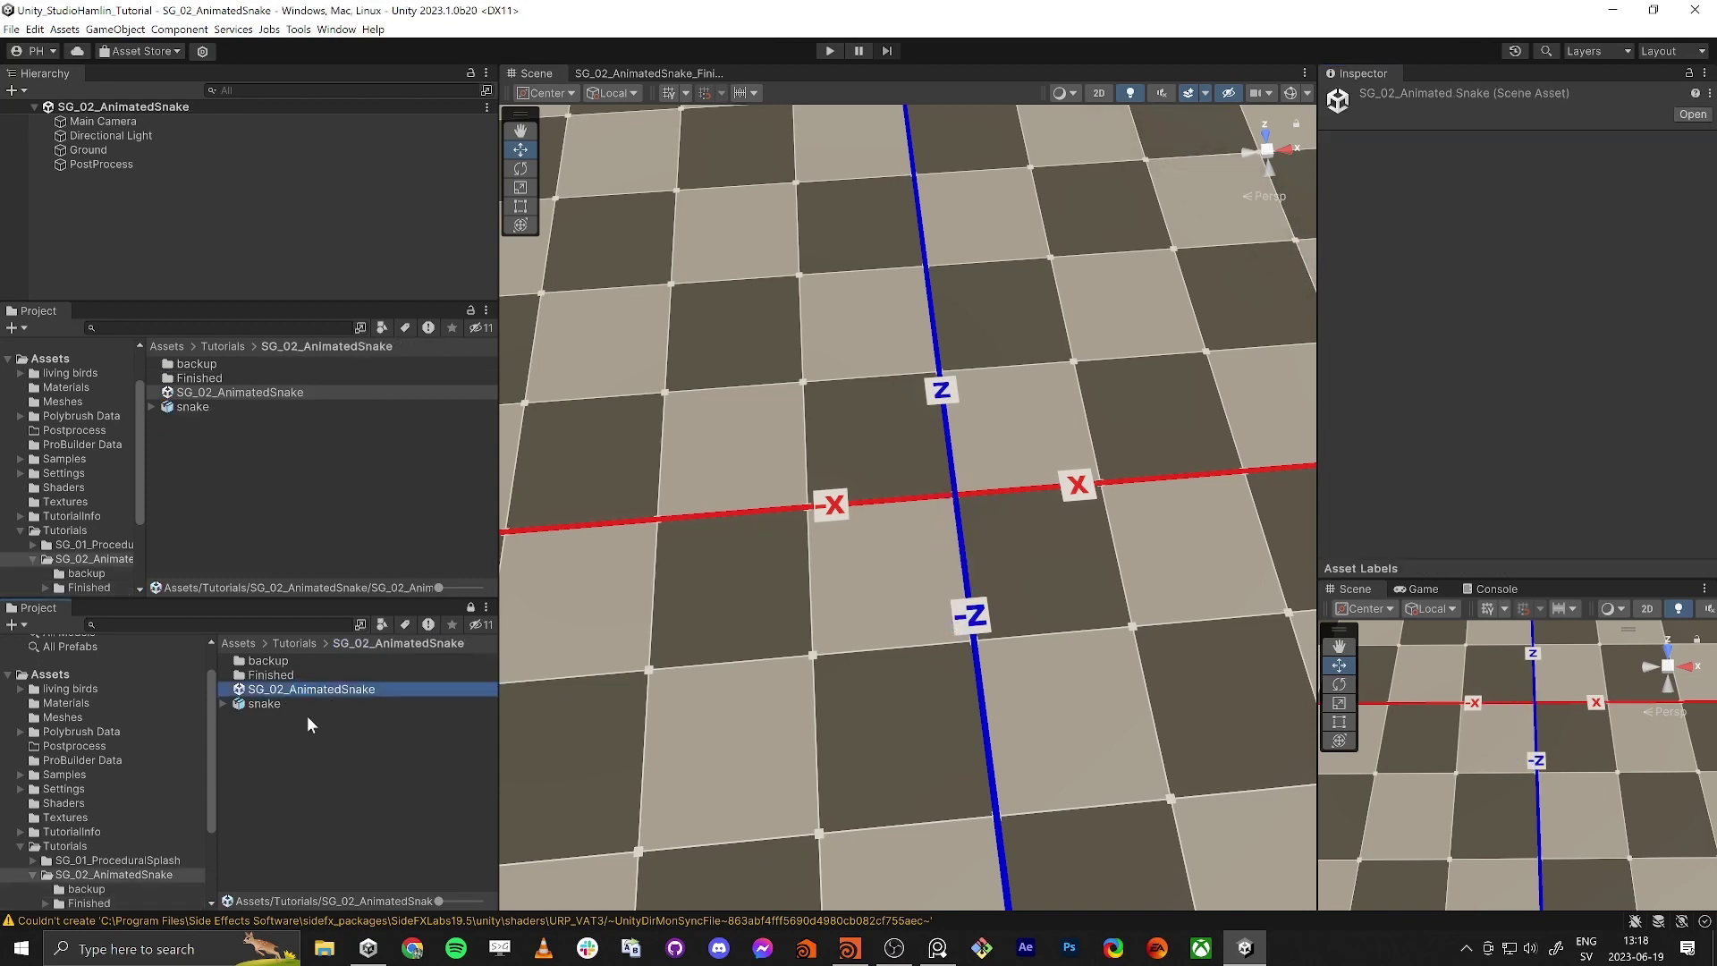
{"action": "left_click_drag", "start_coordinate": [265, 705], "coordinate": [972, 463]}
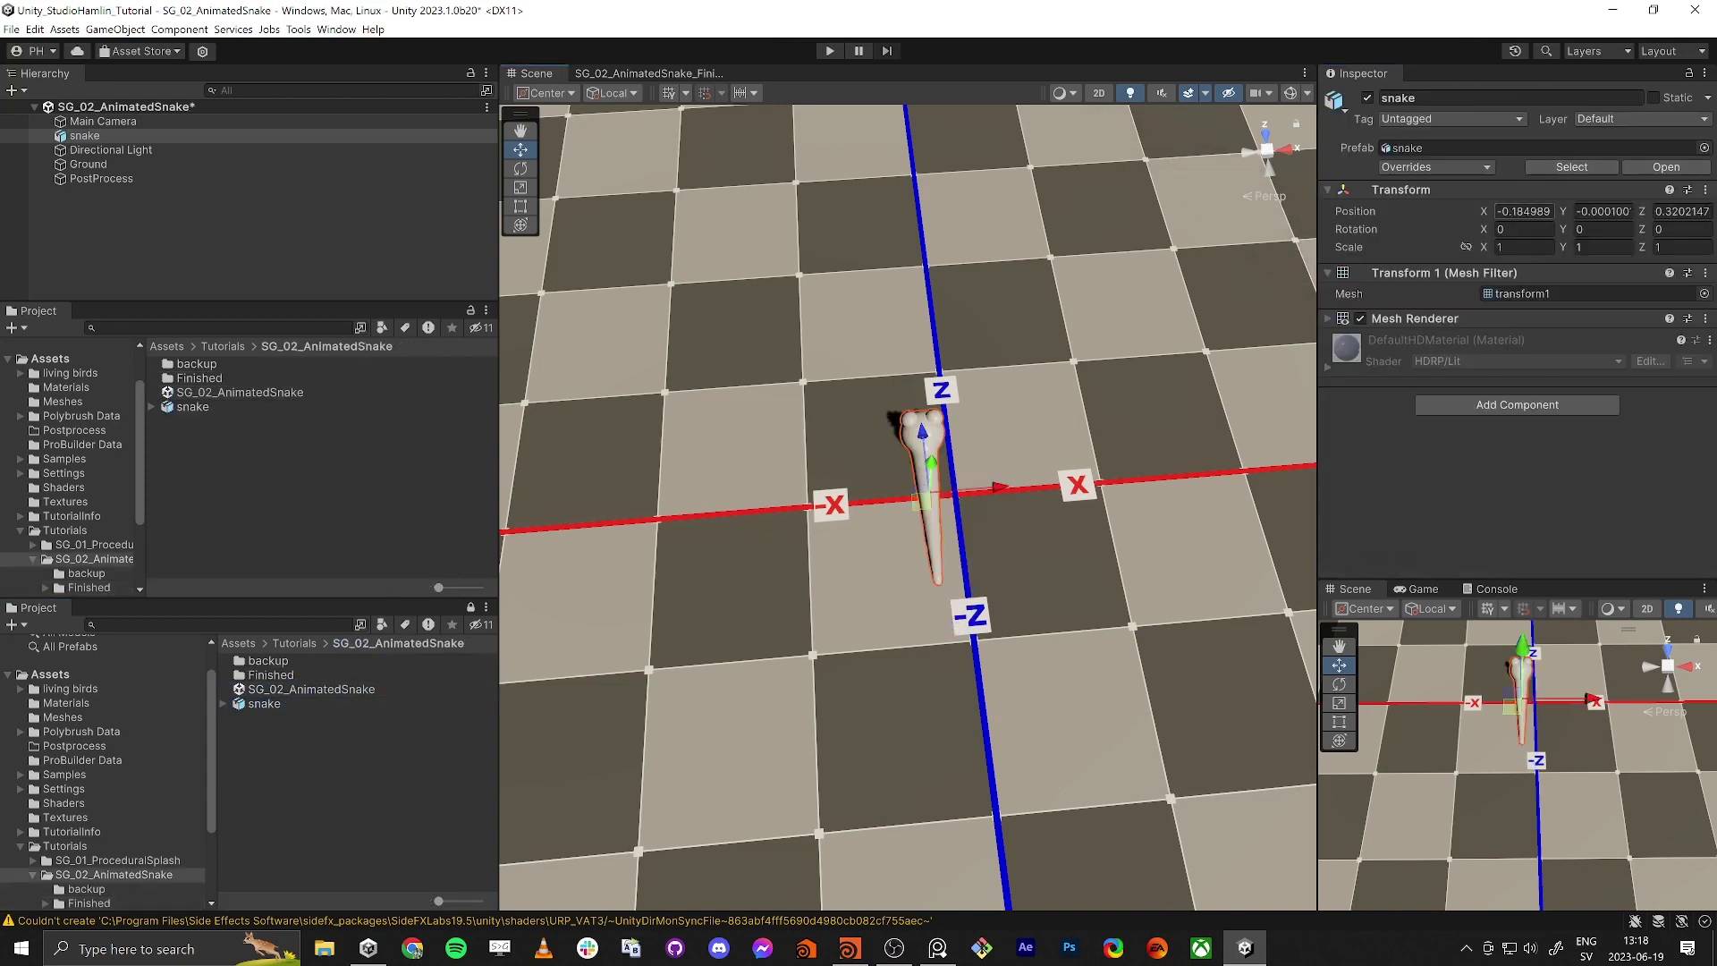
{"action": "type", "text": "0"}
{"action": "key", "text": "Tab"}
{"action": "type", "text": "0"}
{"action": "key", "text": "Tab"}
{"action": "type", "text": "0"}
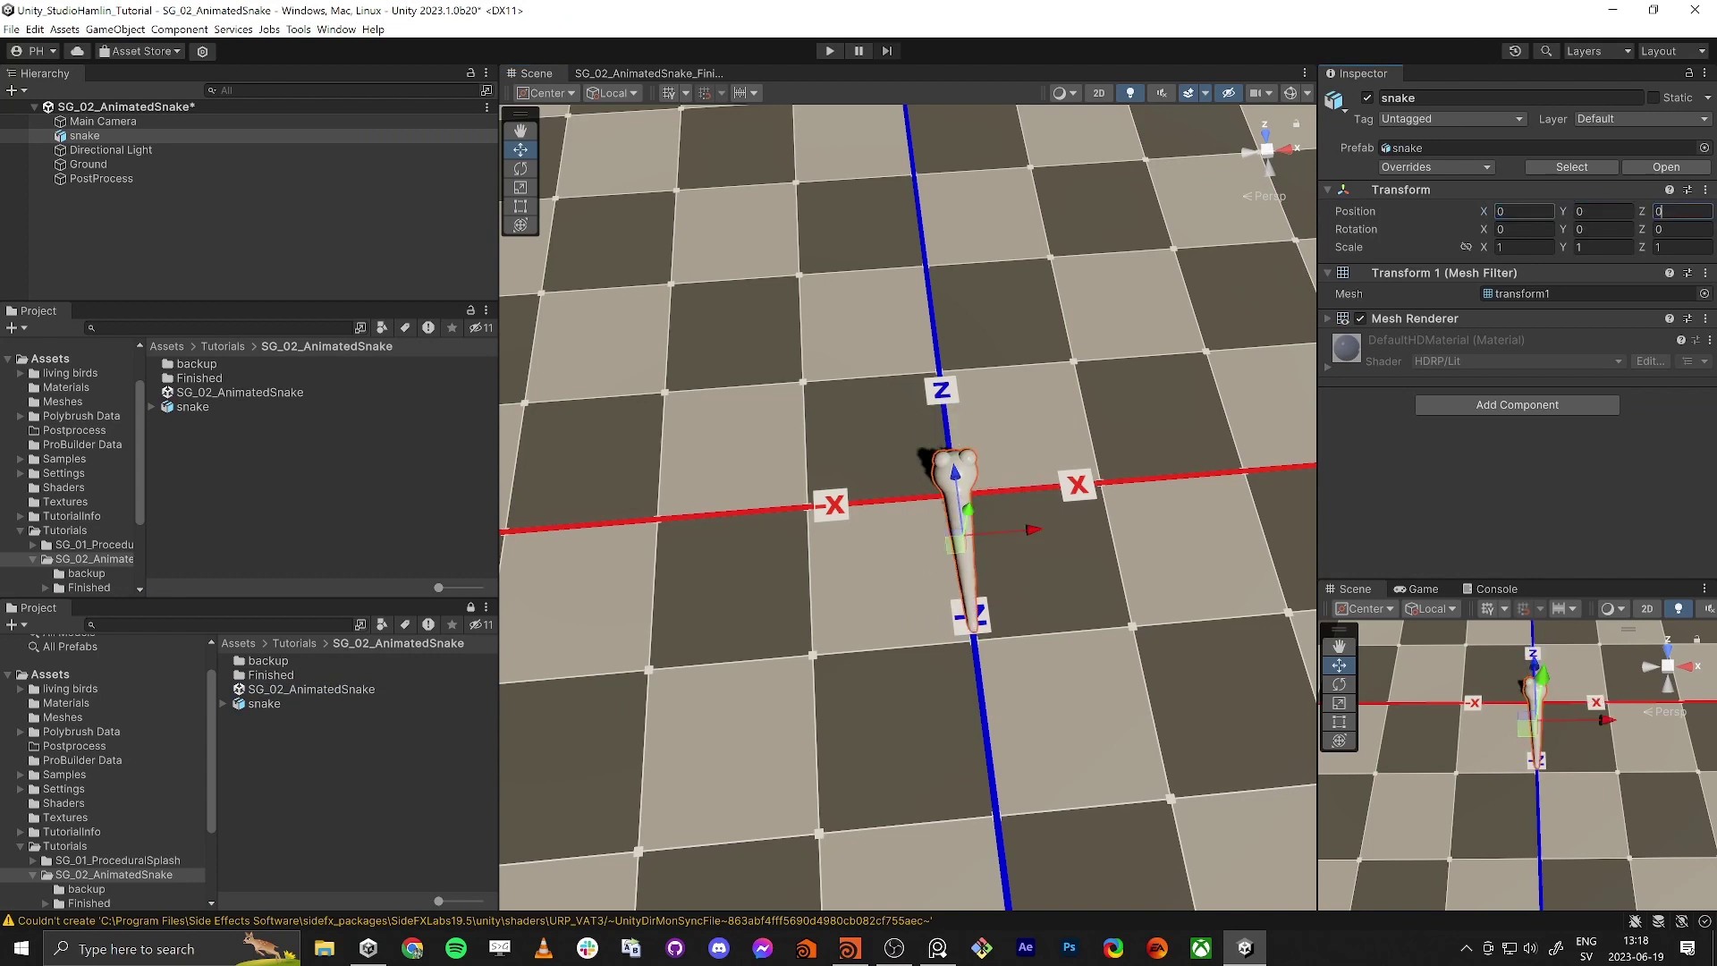
Step: Create an HDRP Lit shader graph named SG_02_AnimatedSnake in the SG_02_AnimatedSnake folder
{"action": "left_click", "coordinate": [351, 826]}
{"action": "right_click", "coordinate": [295, 758]}
{"action": "mouse_move", "coordinate": [501, 373]}
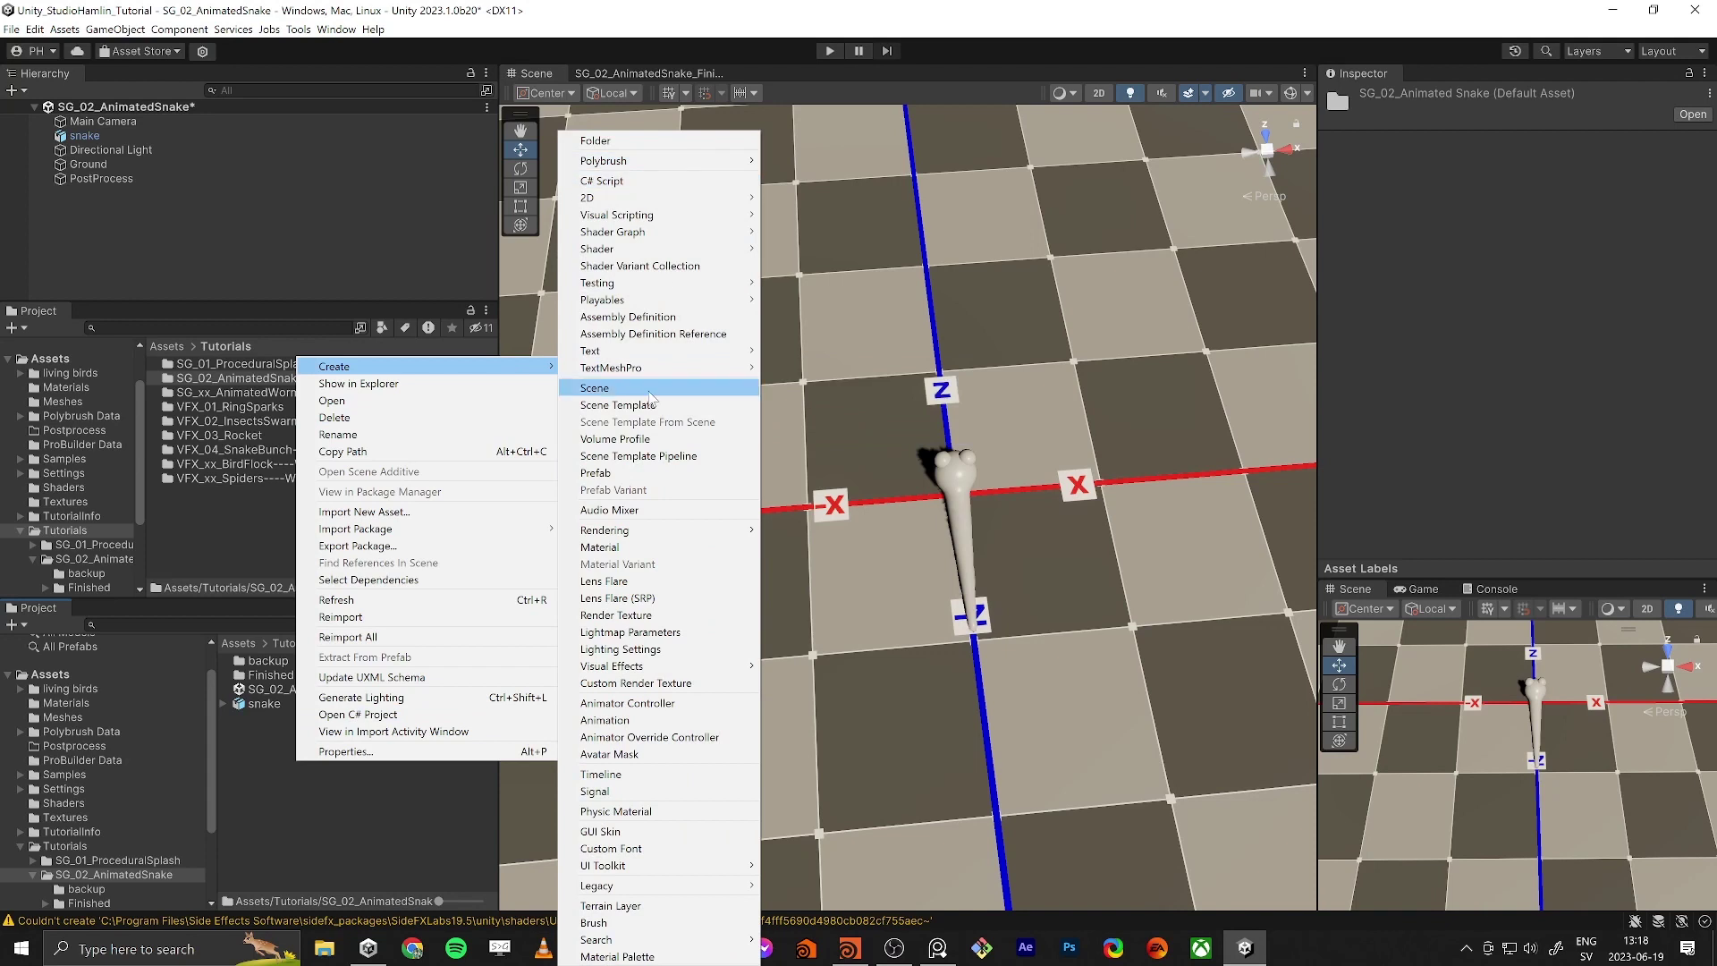
{"action": "mouse_move", "coordinate": [747, 353]}
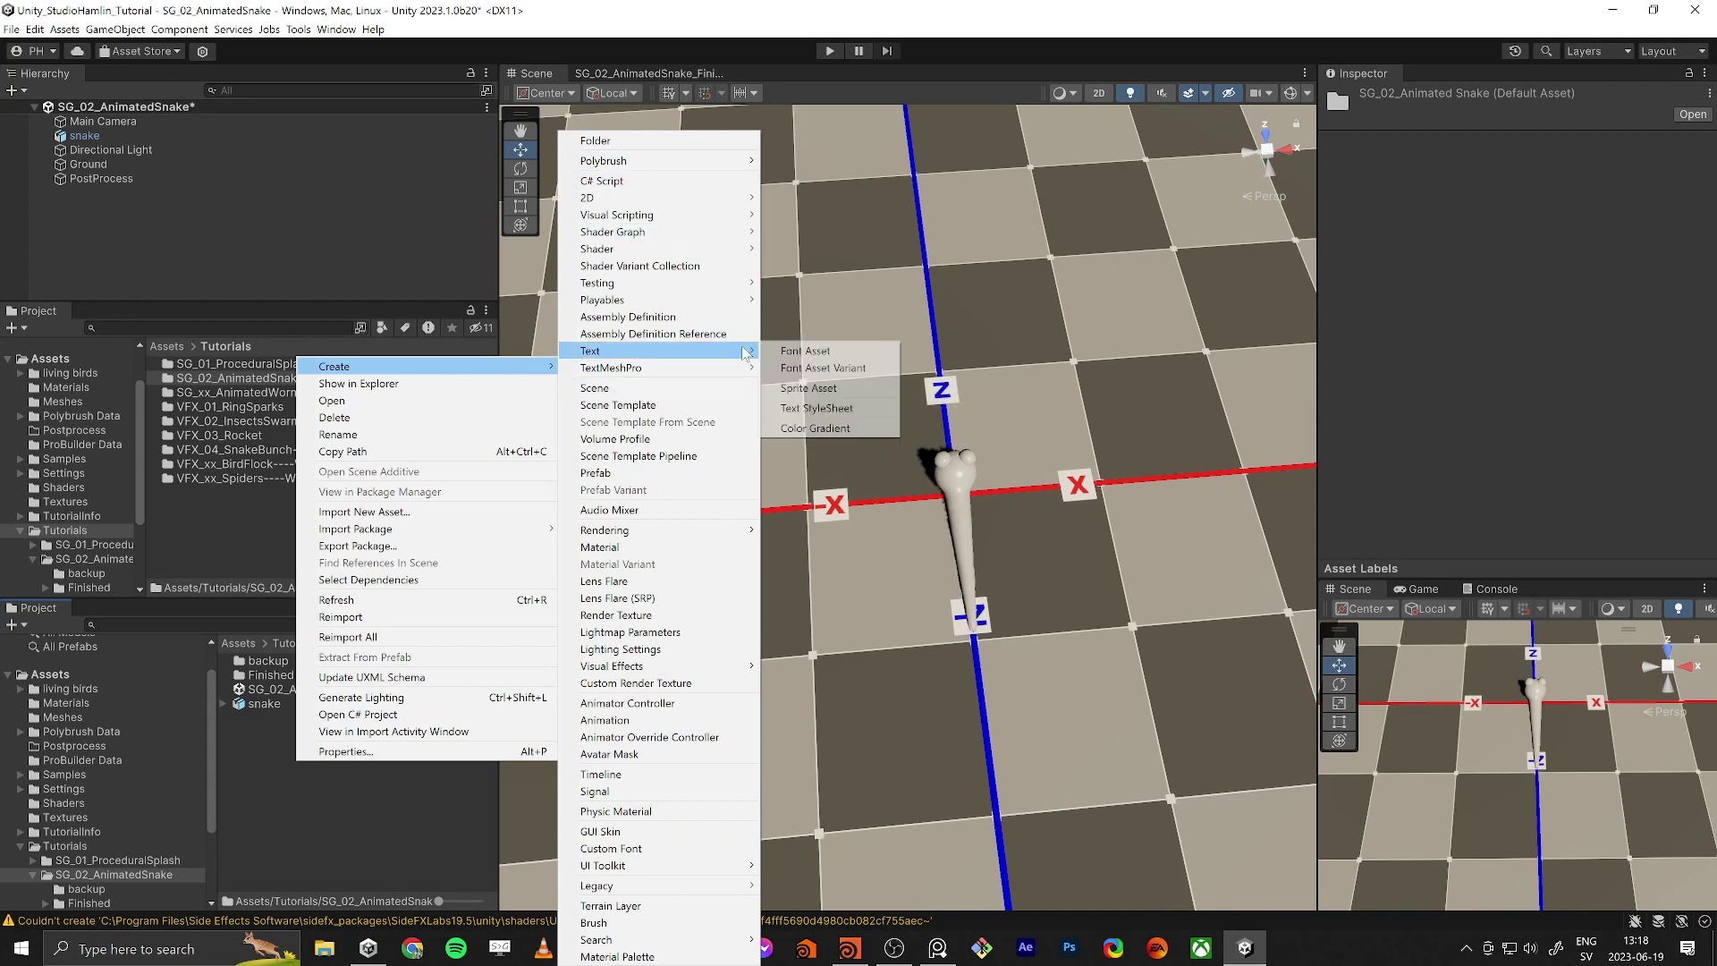
{"action": "mouse_move", "coordinate": [662, 249]}
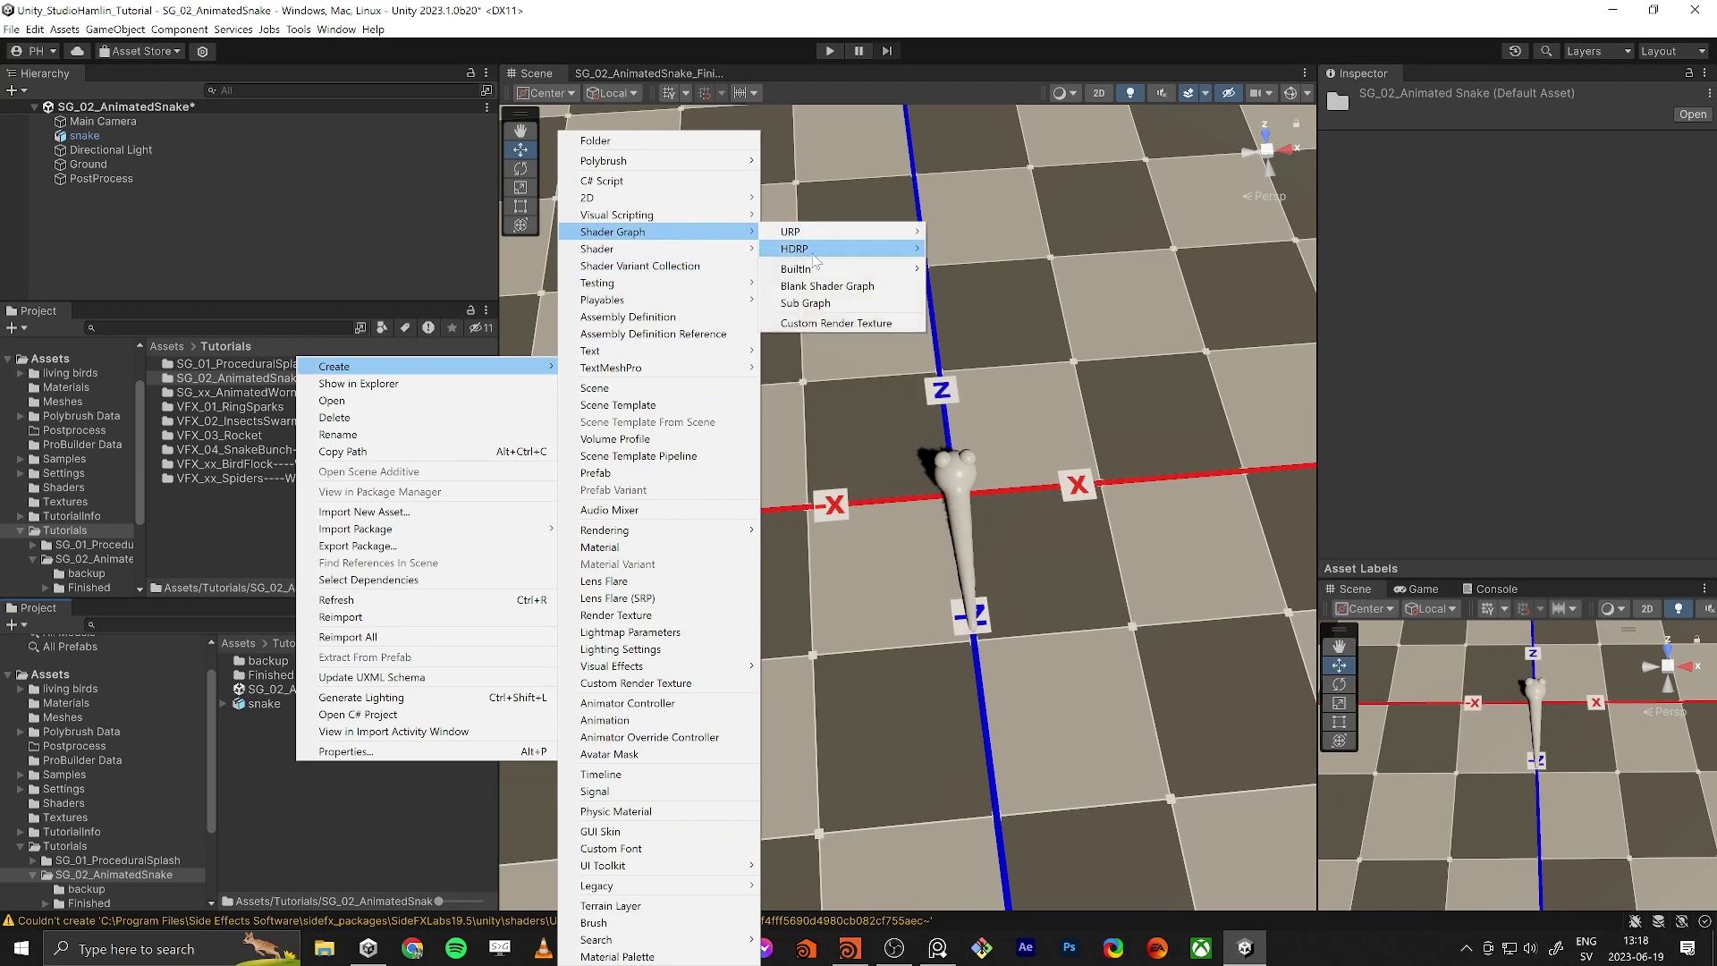
{"action": "mouse_move", "coordinate": [816, 255]}
{"action": "left_click", "coordinate": [985, 249]}
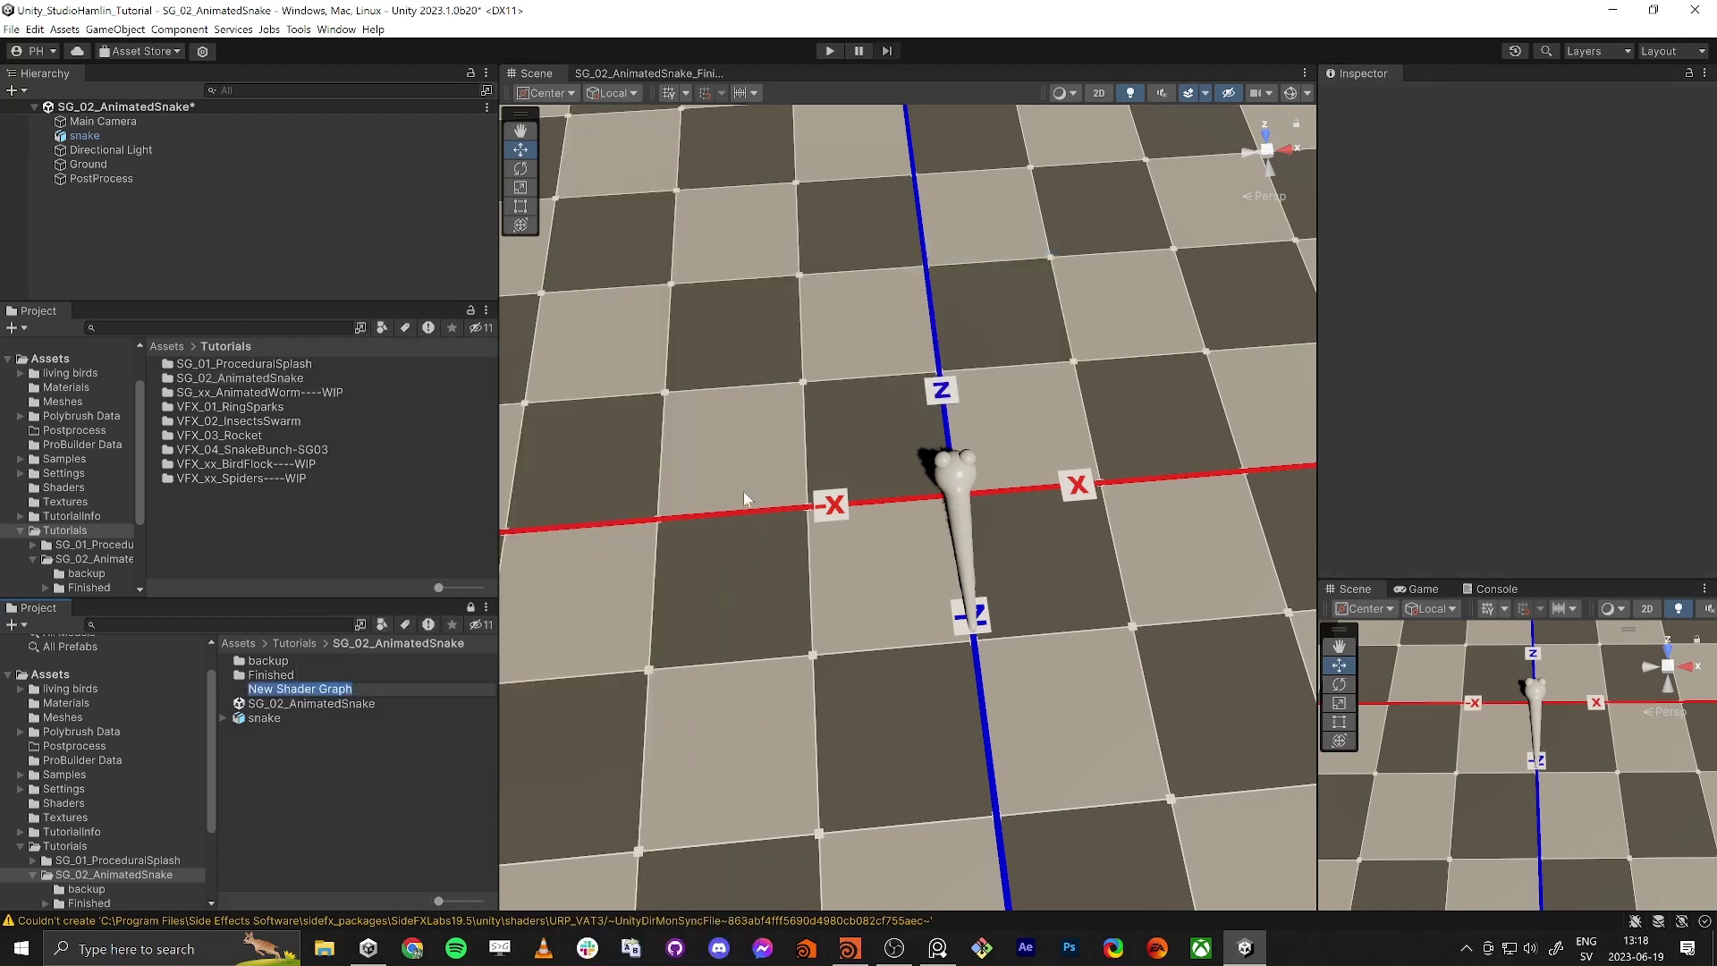
{"action": "type", "text": "SG_02_AnimatedSnake"}
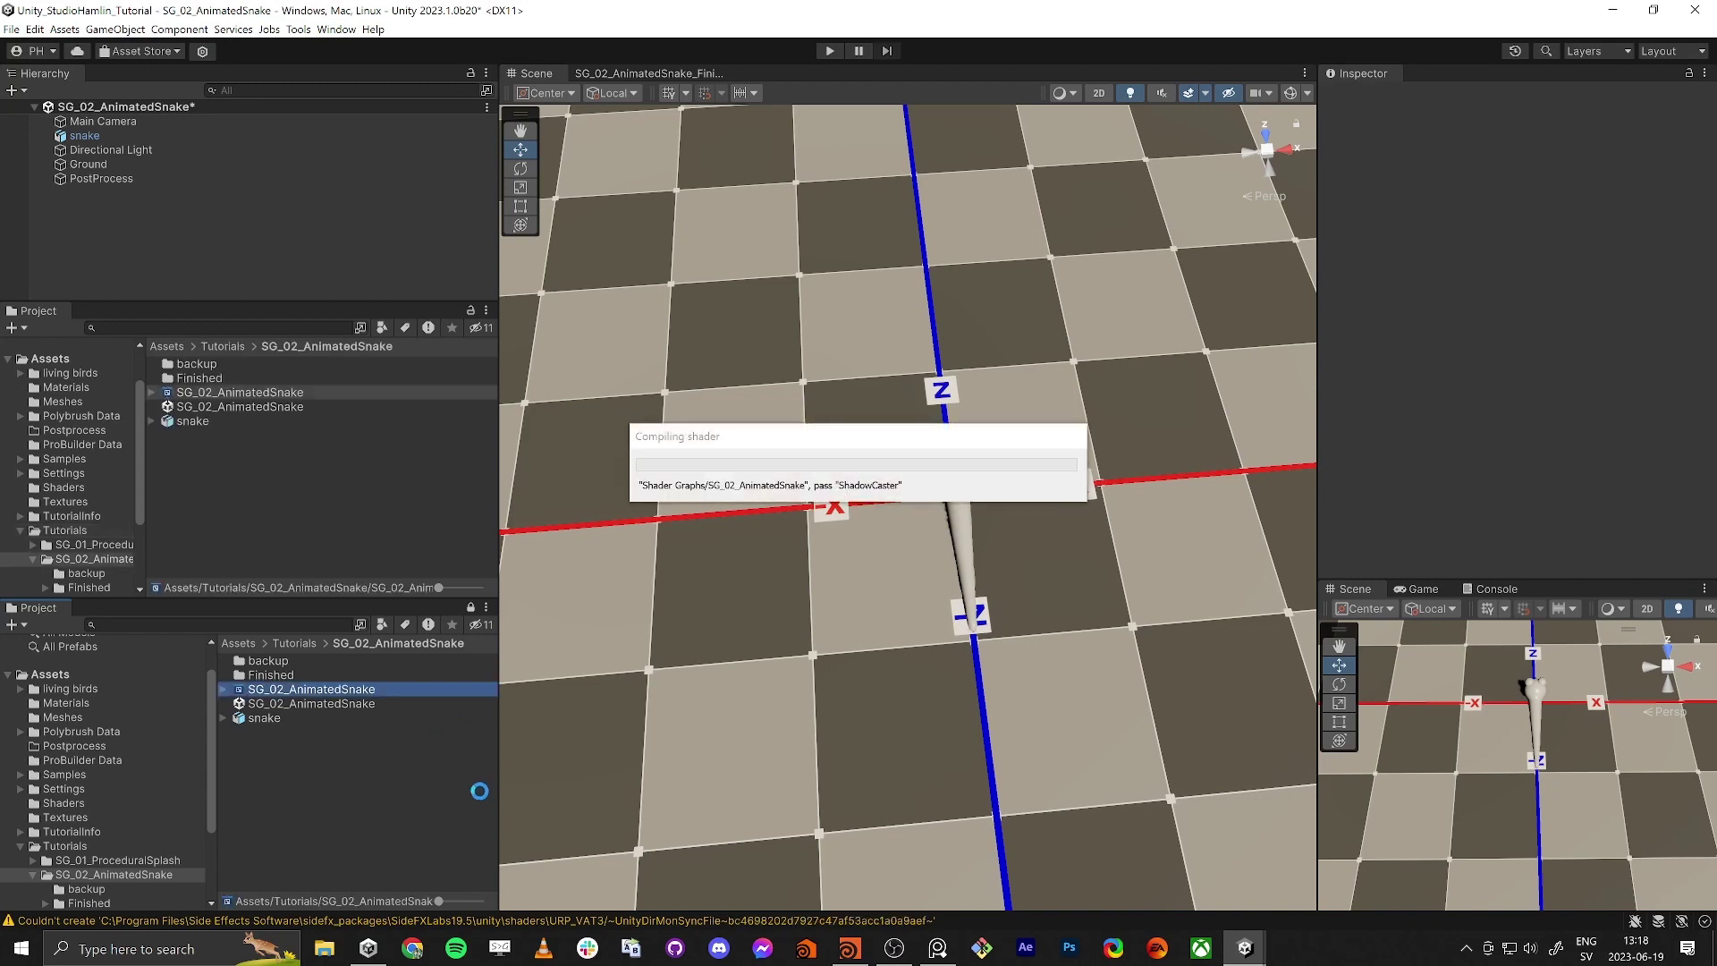
Step: Create a material named SG_02_AnimatedSnake from the new shader graph and assign it to the snake in the scene
{"action": "right_click", "coordinate": [353, 698]}
{"action": "mouse_move", "coordinate": [497, 304]}
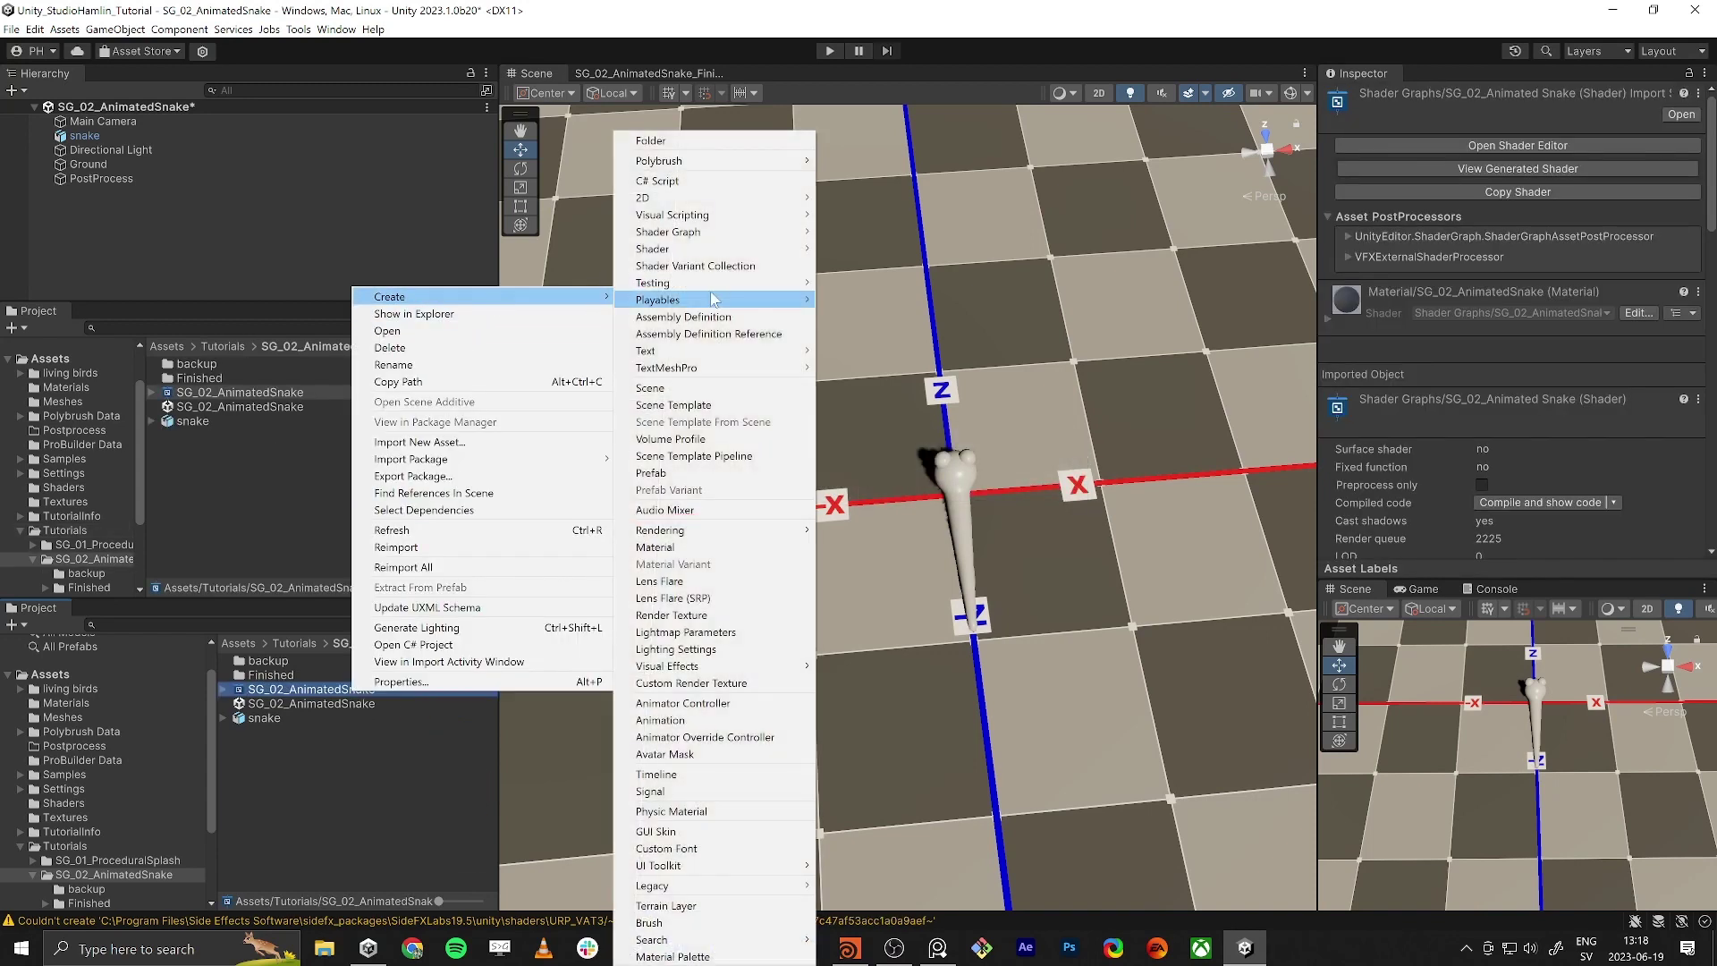
{"action": "left_click", "coordinate": [679, 547]}
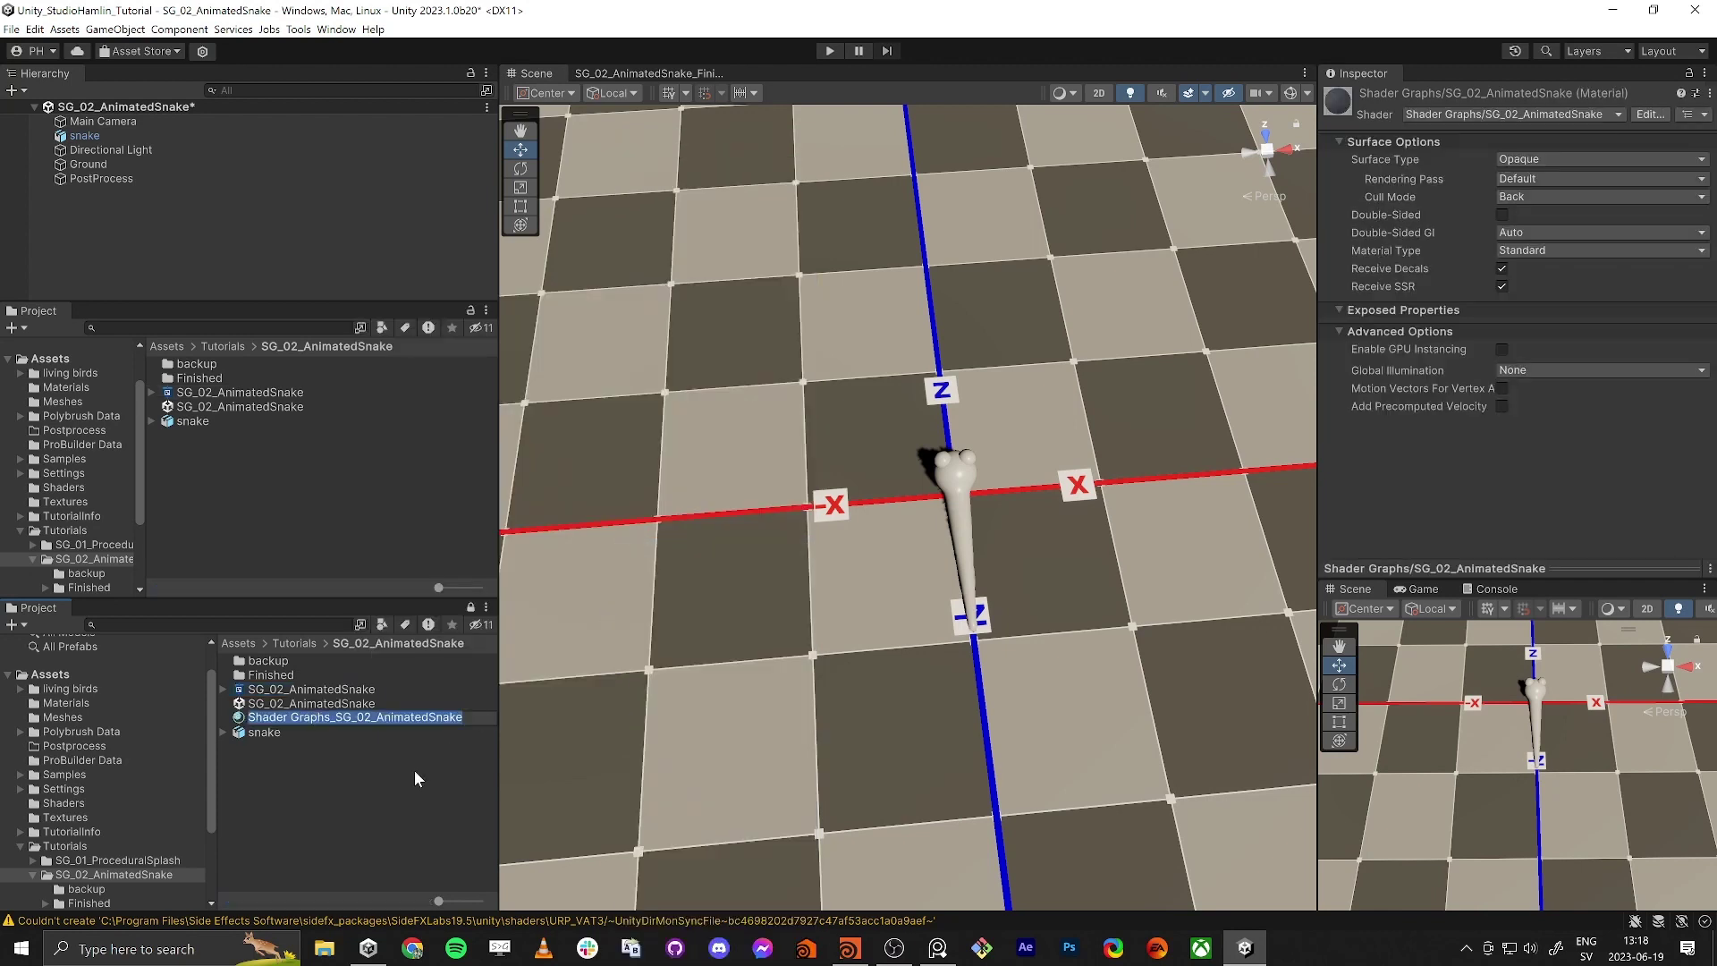
{"action": "key", "text": "Home"}
{"action": "key", "text": "Delete"}
{"action": "key", "text": "Delete"}
{"action": "key", "text": "Delete"}
{"action": "key", "text": "Delete"}
{"action": "key", "text": "Delete"}
{"action": "key", "text": "Delete"}
{"action": "key", "text": "Delete"}
{"action": "key", "text": "Delete"}
{"action": "key", "text": "Delete"}
{"action": "key", "text": "Delete"}
{"action": "key", "text": "Delete"}
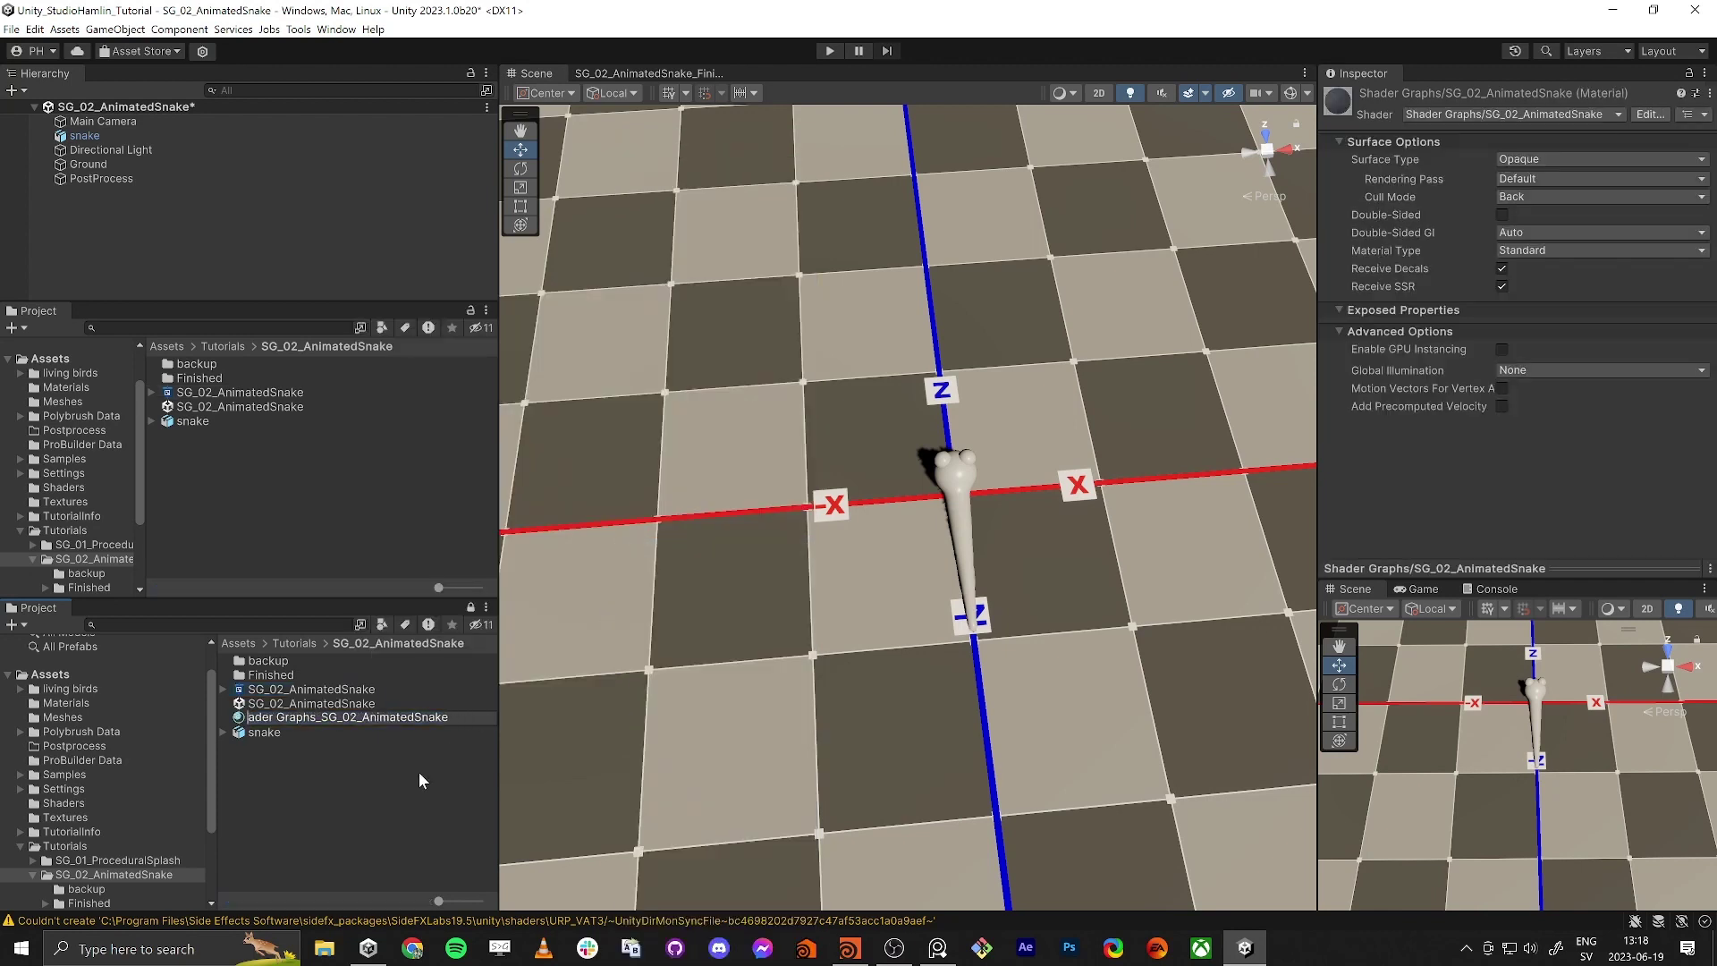
{"action": "key", "text": "Delete"}
{"action": "key", "text": "Delete"}
{"action": "key", "text": "Delete"}
{"action": "key", "text": "Return"}
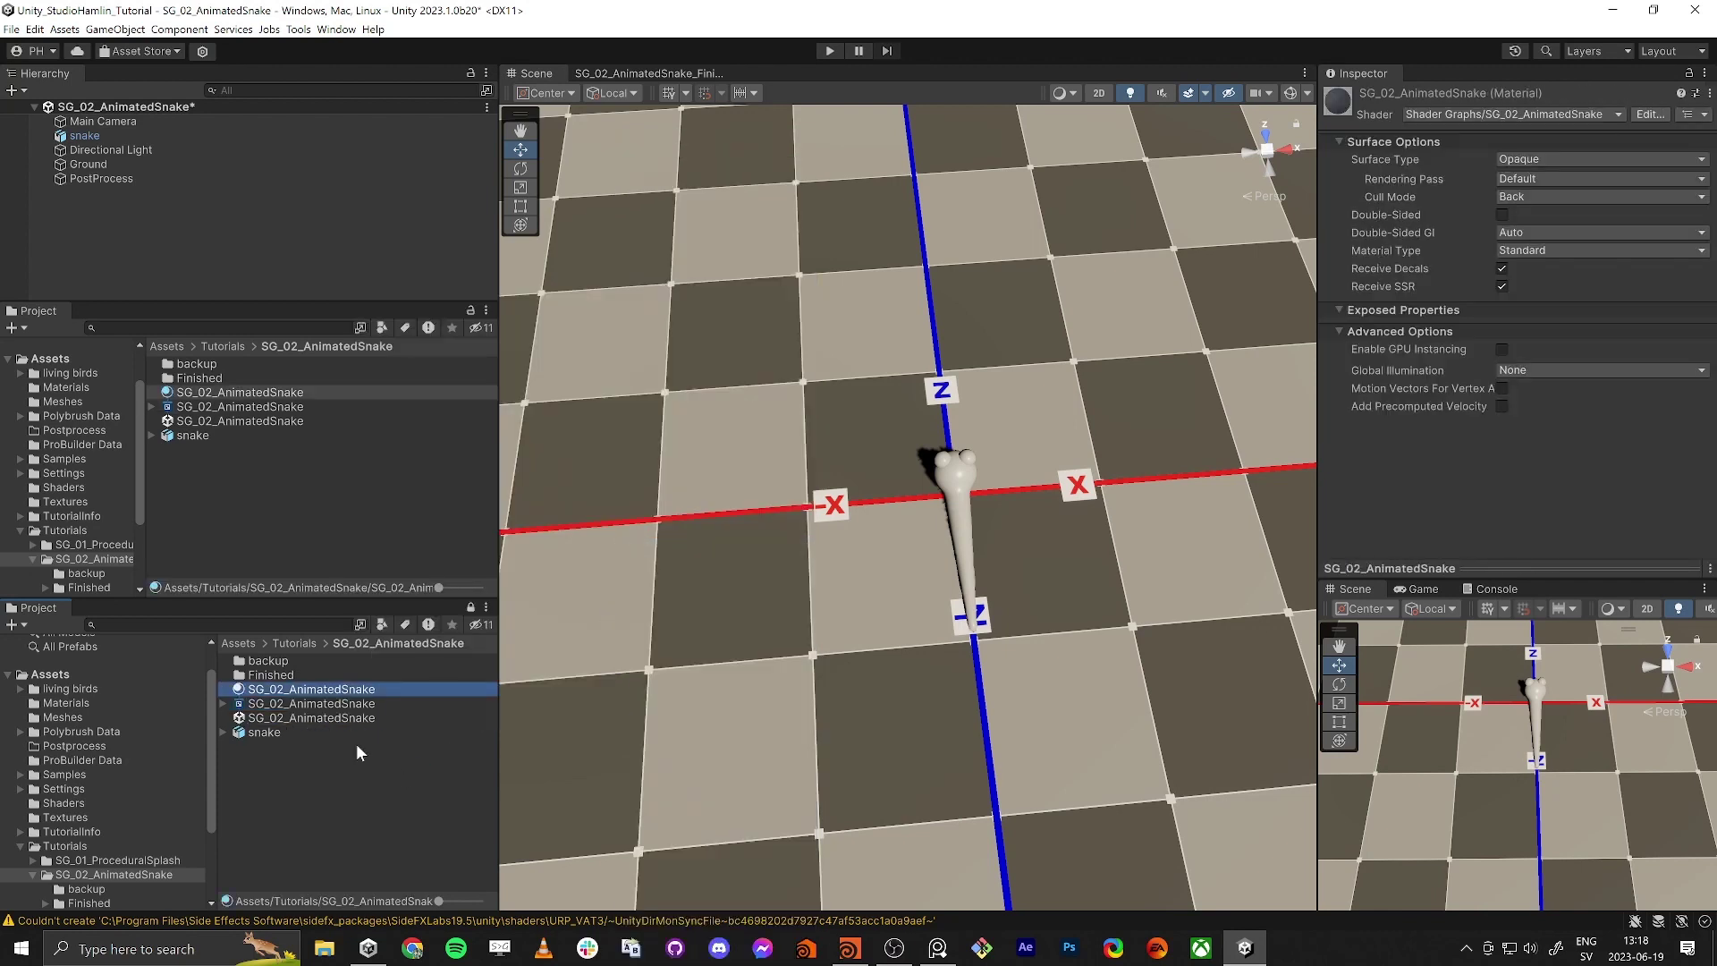
{"action": "left_click_drag", "start_coordinate": [331, 693], "coordinate": [951, 473]}
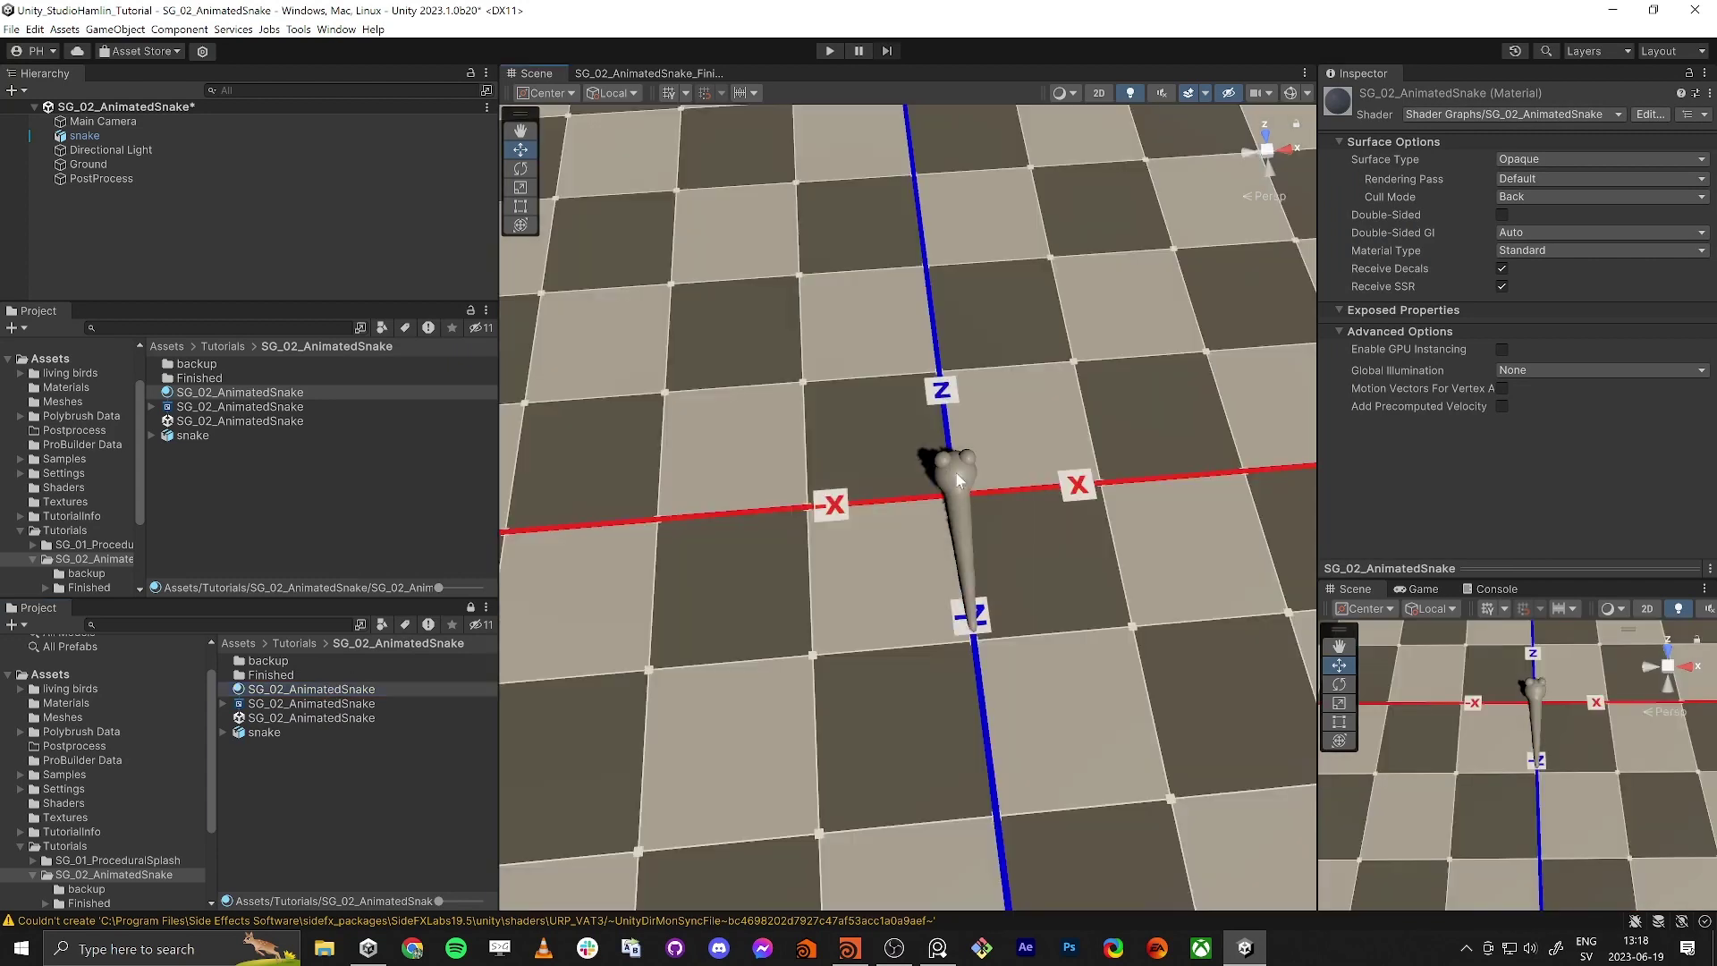
Step: Open the SG_02_AnimatedSnake shader graph for editing and set the small scene view to a top view close to the snake
{"action": "double_click", "coordinate": [352, 703]}
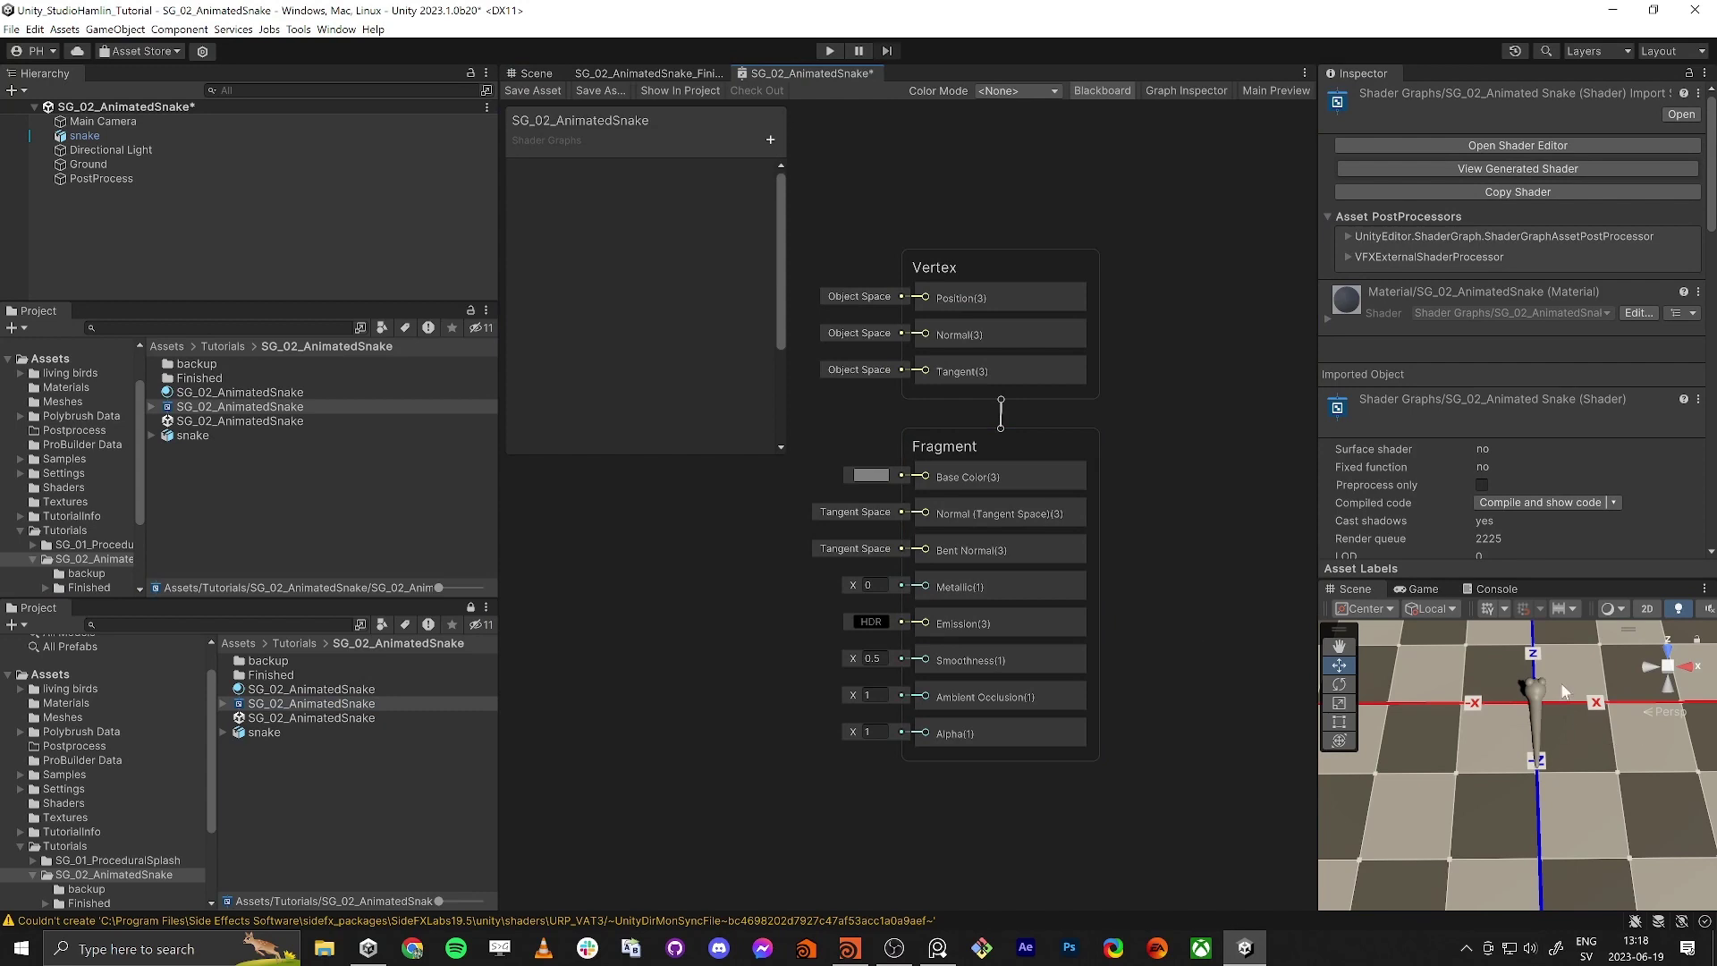
{"action": "left_click", "coordinate": [1669, 687]}
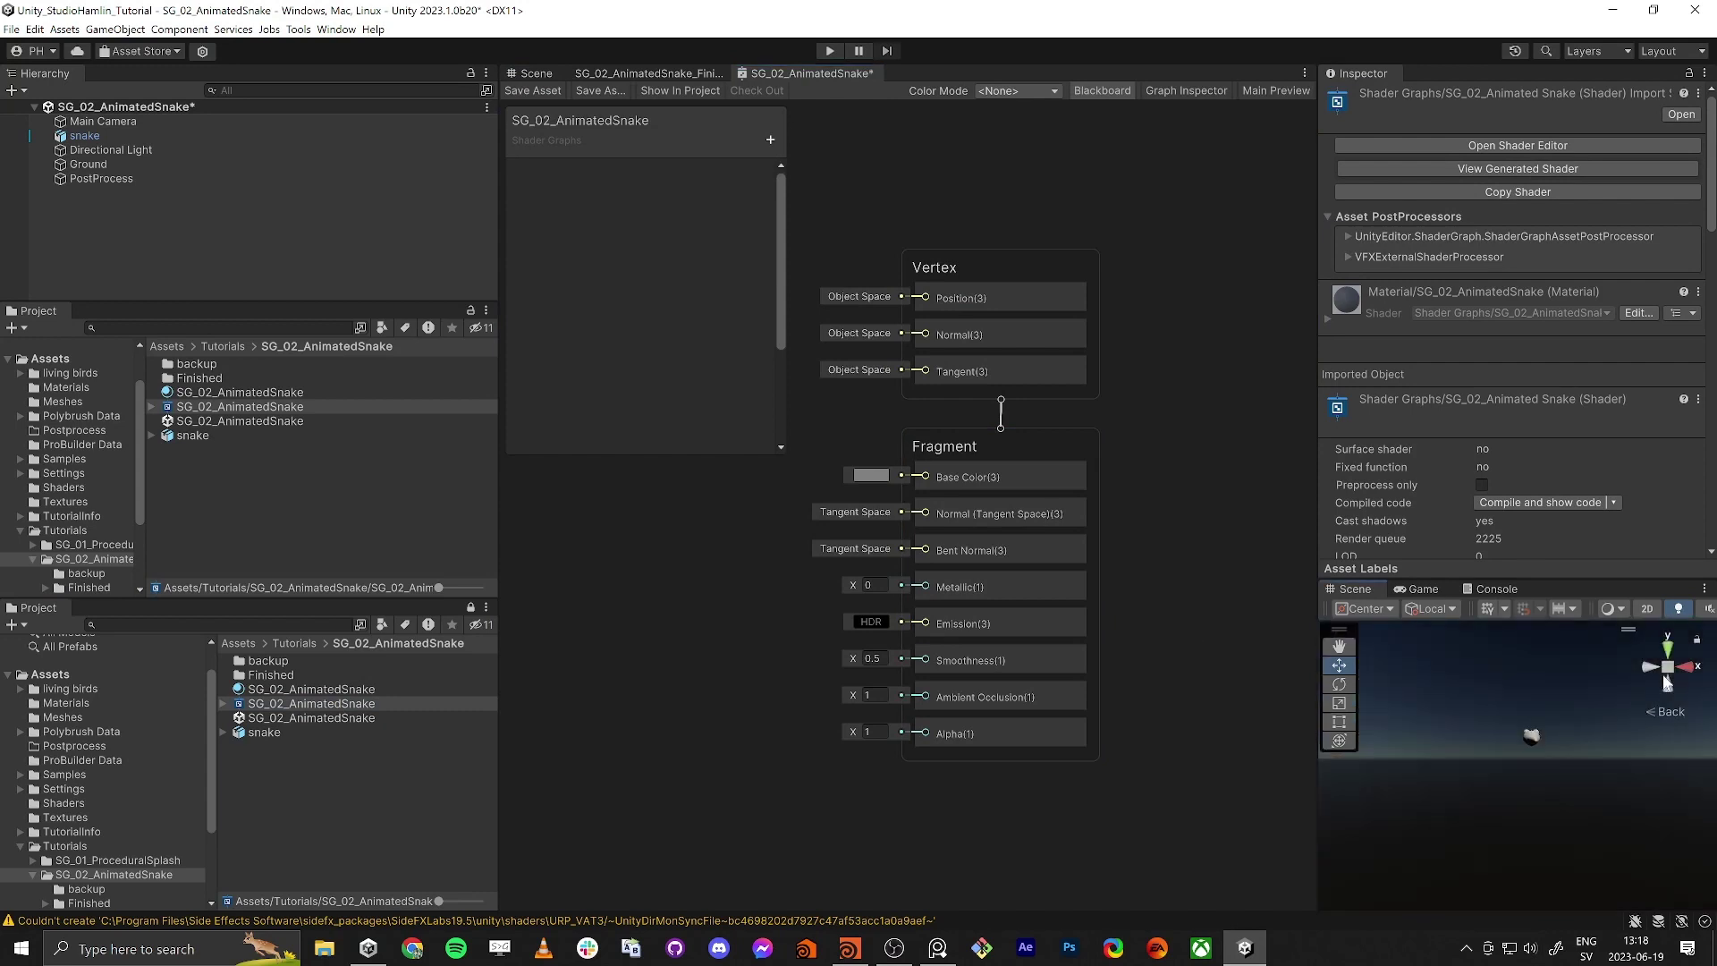
{"action": "scroll", "coordinate": [1568, 742], "scroll_direction": "up", "scroll_amount": 3}
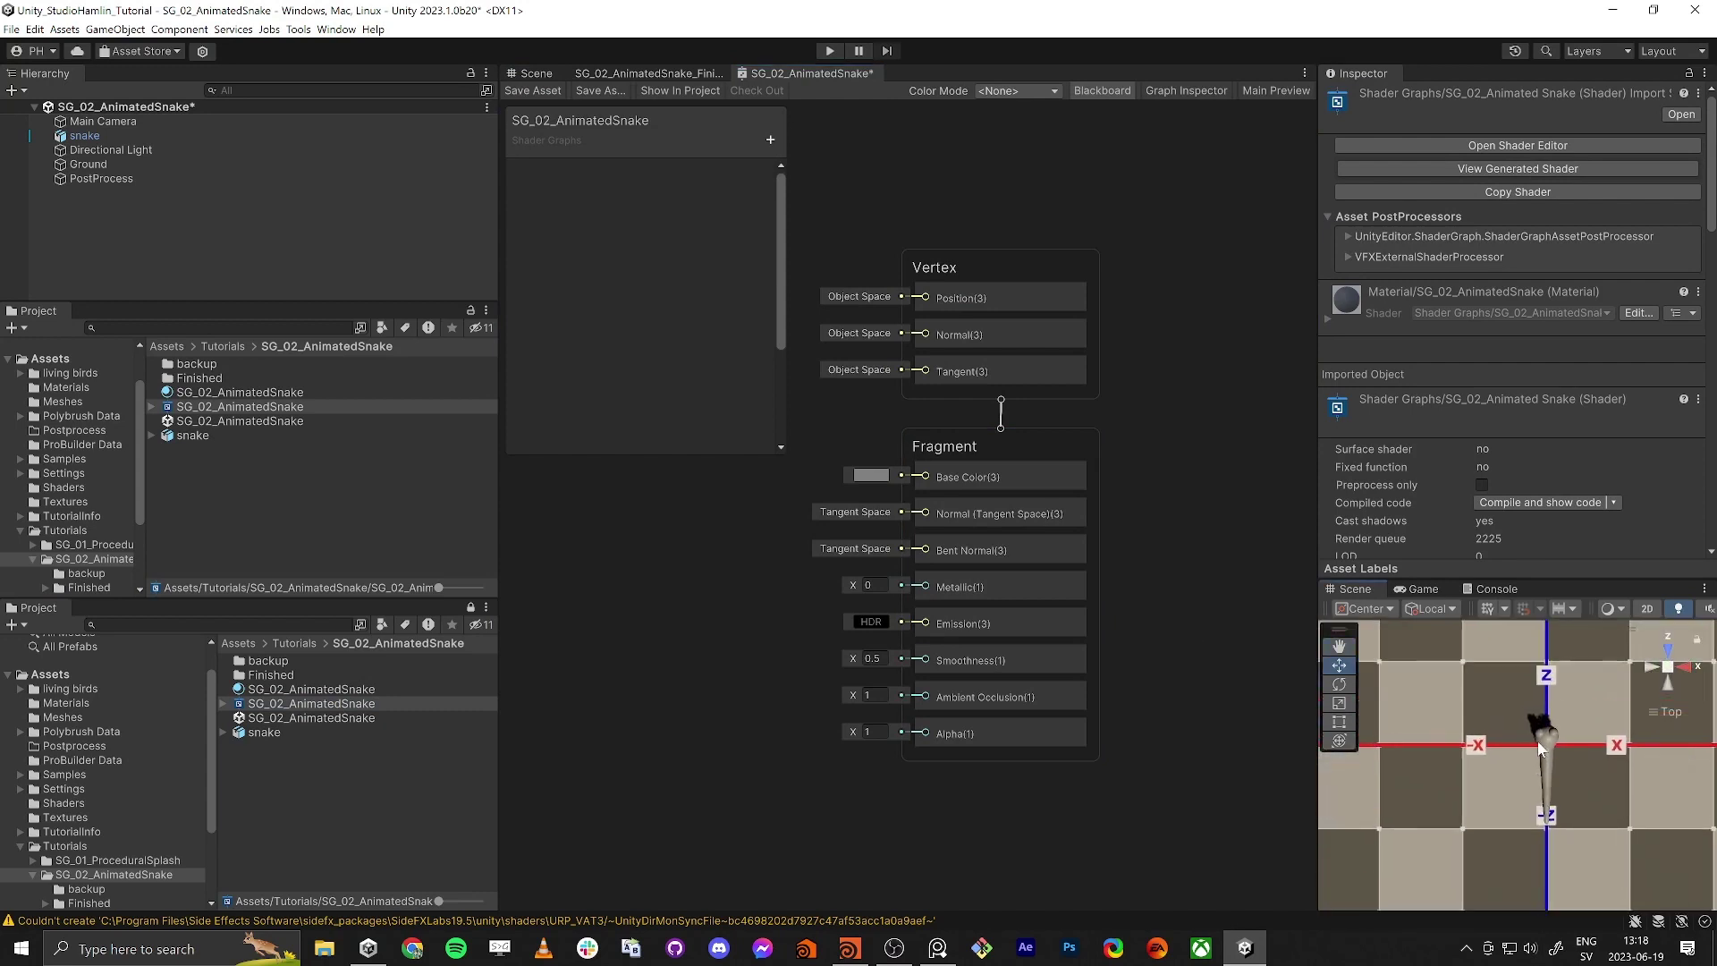
Step: Hide the Blackboard to free up space beside the Vertex and Fragment blocks
{"action": "scroll", "coordinate": [848, 662], "scroll_direction": "down", "scroll_amount": 3}
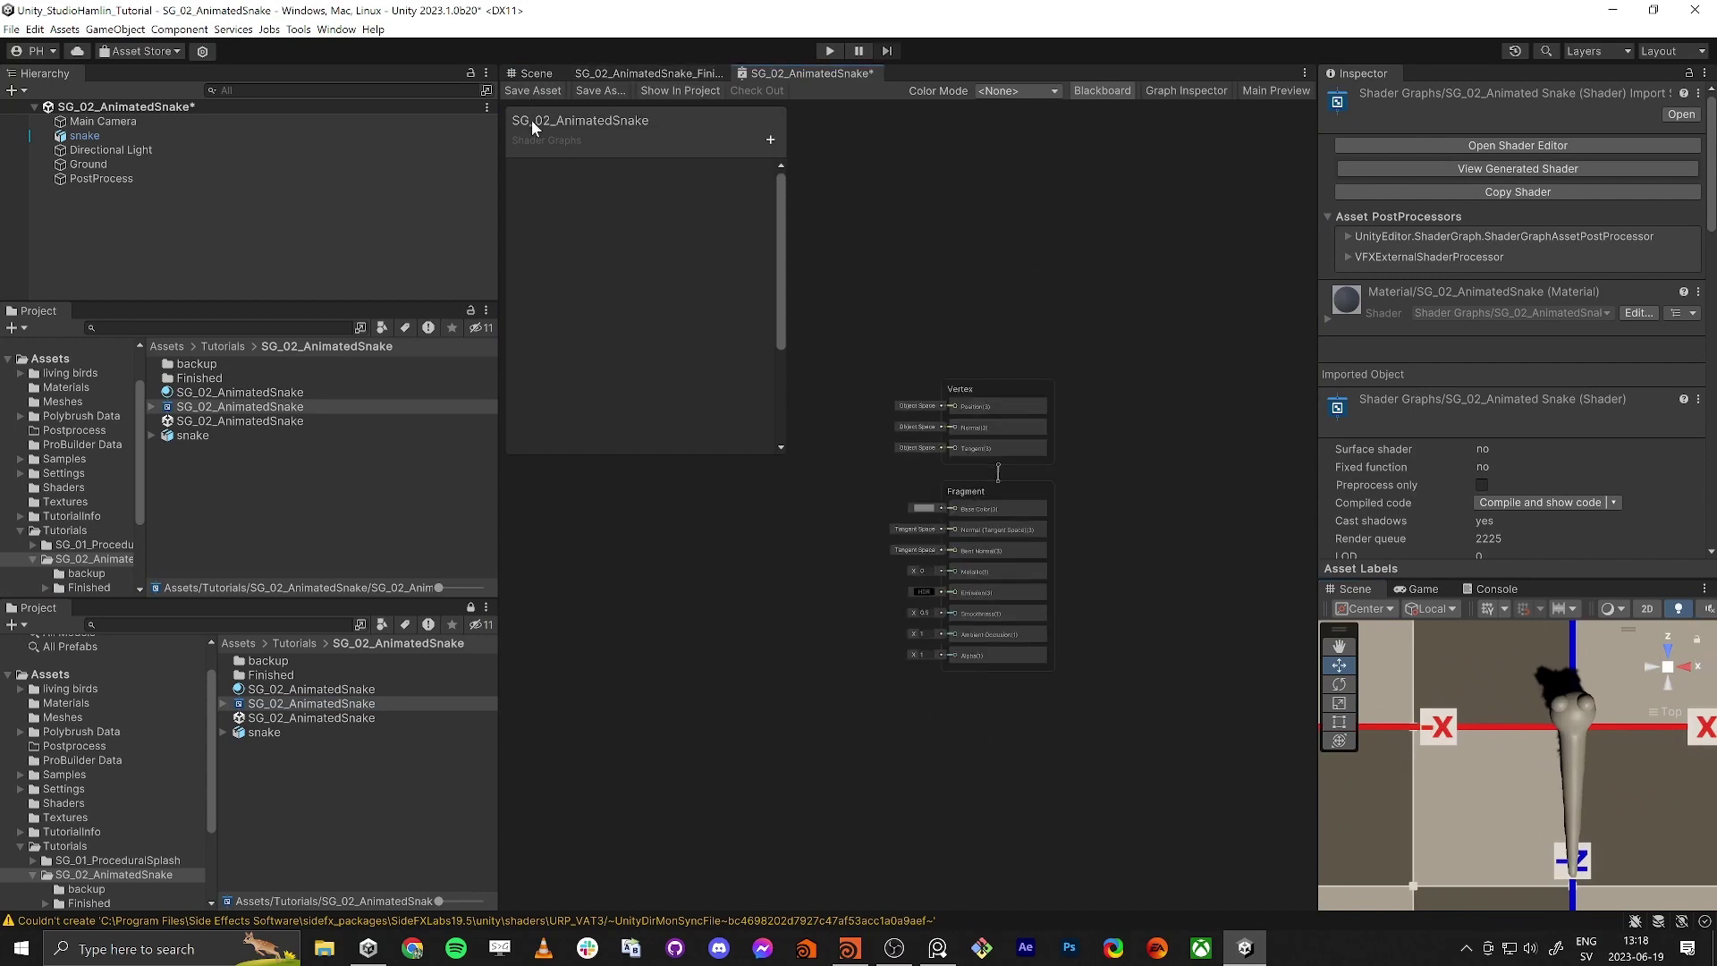
{"action": "left_click", "coordinate": [1105, 93]}
{"action": "middle_click_drag", "start_coordinate": [741, 358], "coordinate": [953, 376]}
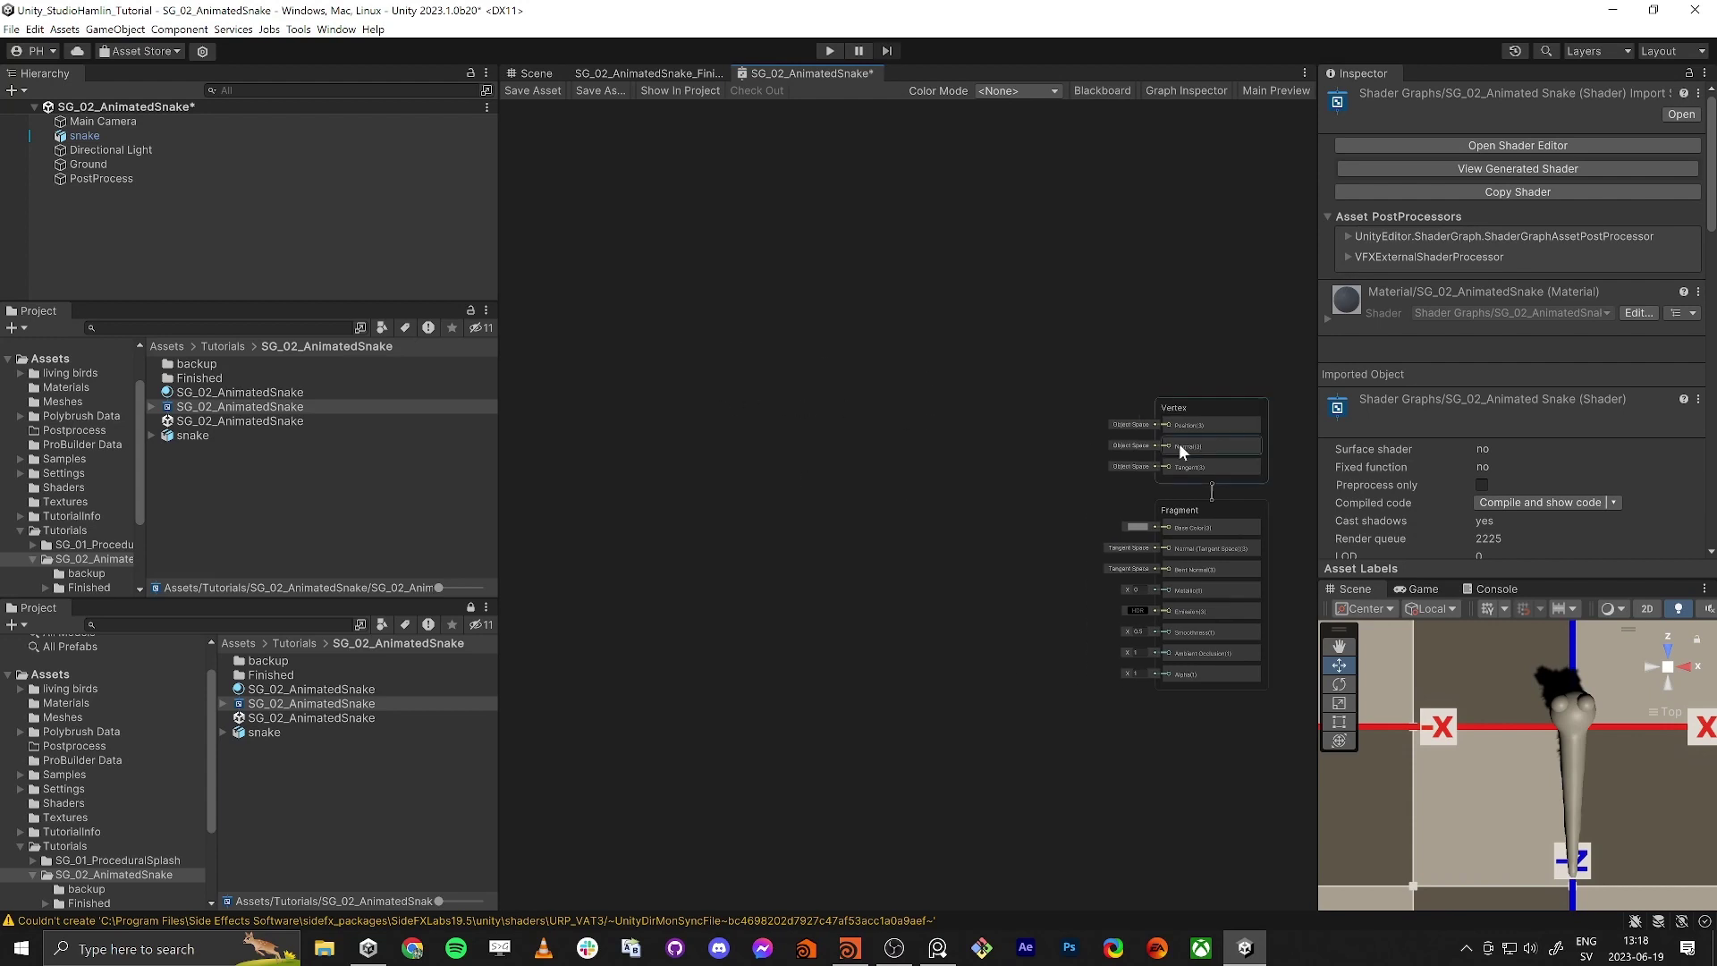
{"action": "scroll", "coordinate": [1188, 445], "scroll_direction": "up", "scroll_amount": 5}
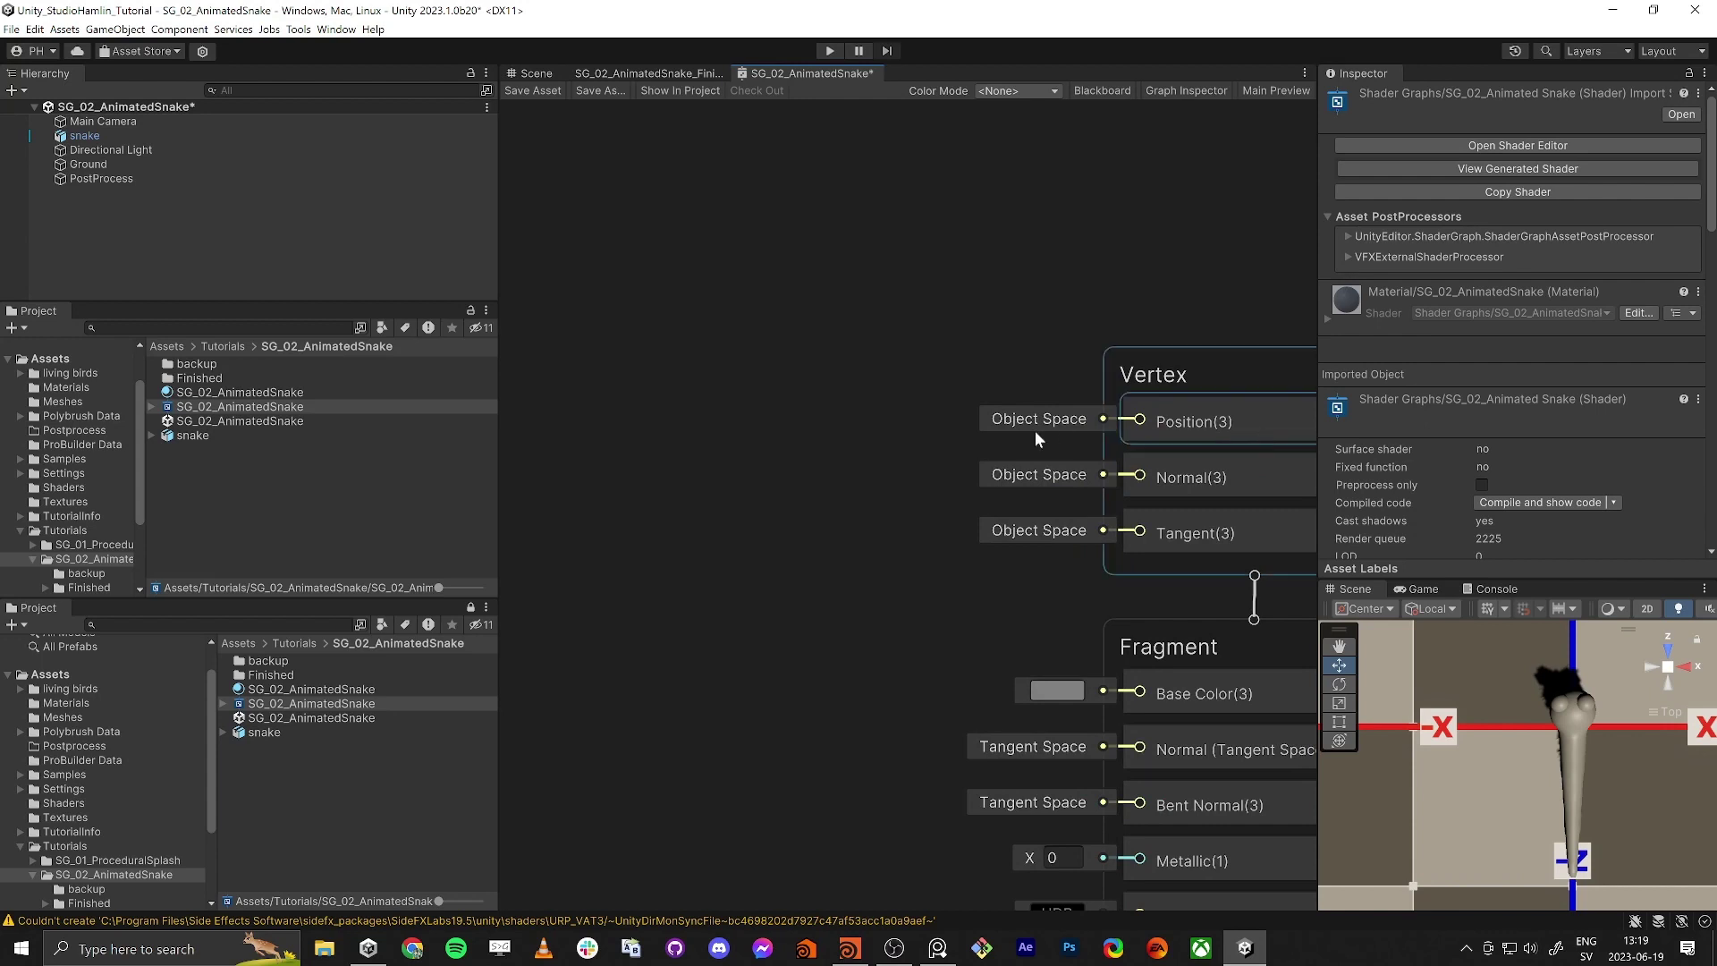
{"action": "scroll", "coordinate": [885, 456], "scroll_direction": "down", "scroll_amount": 5}
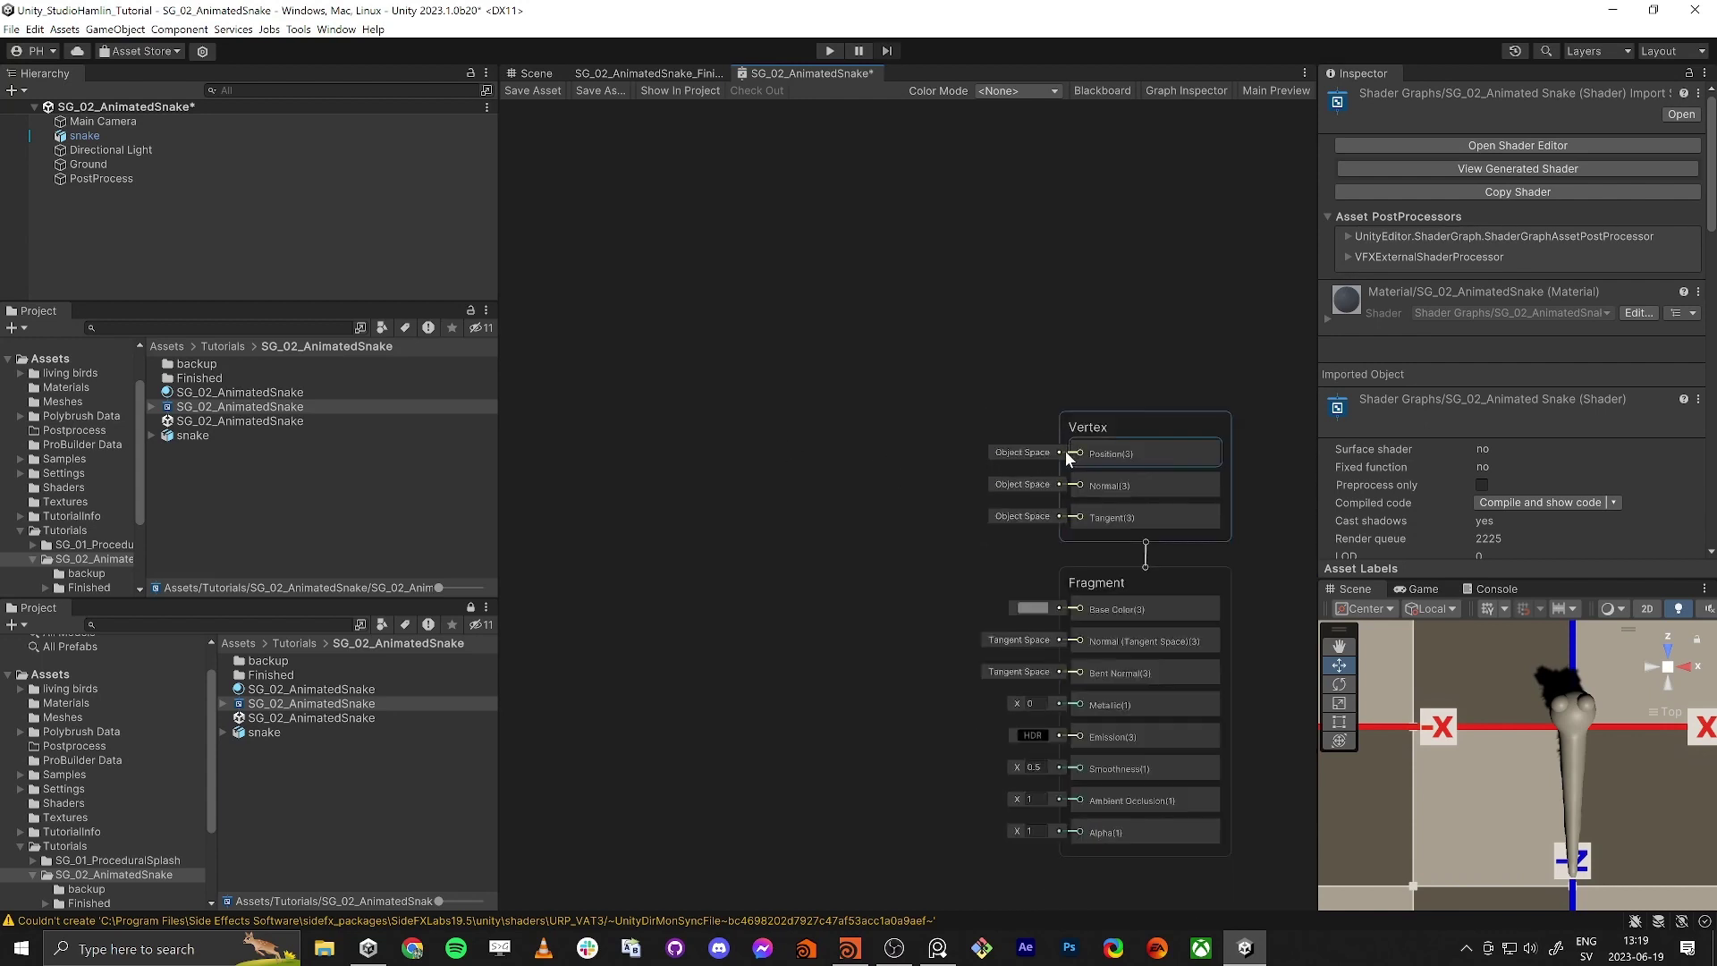
Step: Add a Position node to the graph and connect its output to the Vertex block's Position input
{"action": "key", "text": "space"}
{"action": "type", "text": "verte"}
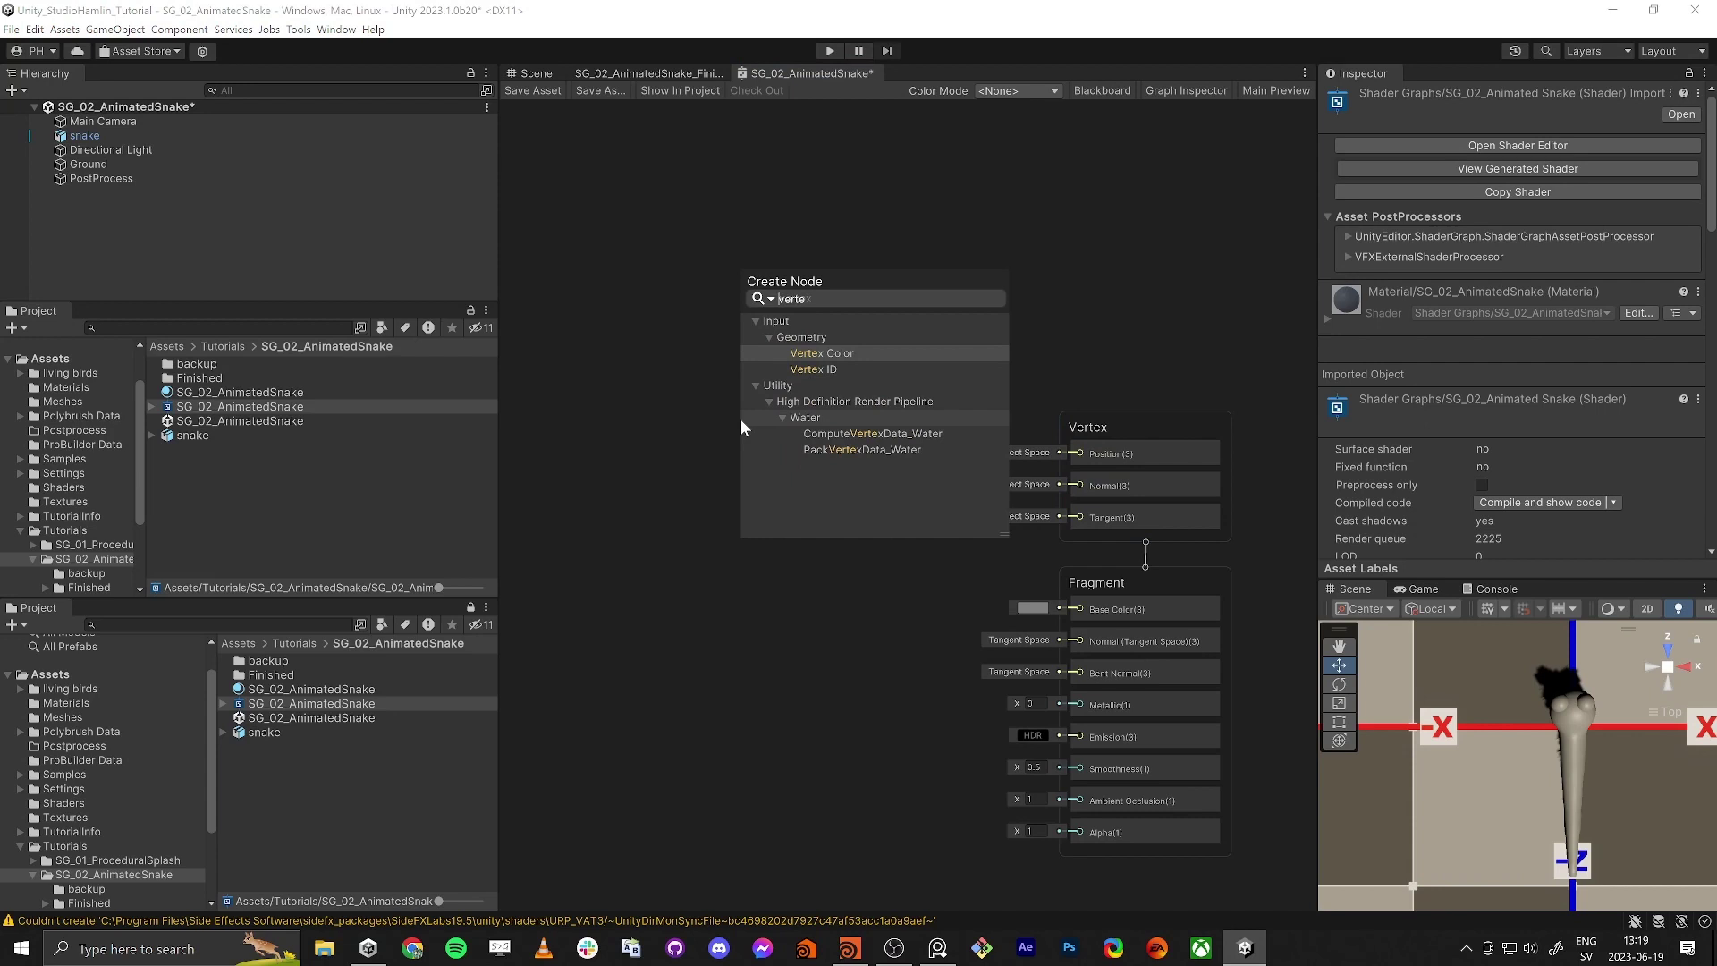
{"action": "key", "text": "BackSpace"}
{"action": "key", "text": "BackSpace"}
{"action": "key", "text": "BackSpace"}
{"action": "key", "text": "BackSpace"}
{"action": "key", "text": "BackSpace"}
{"action": "type", "text": "posi"}
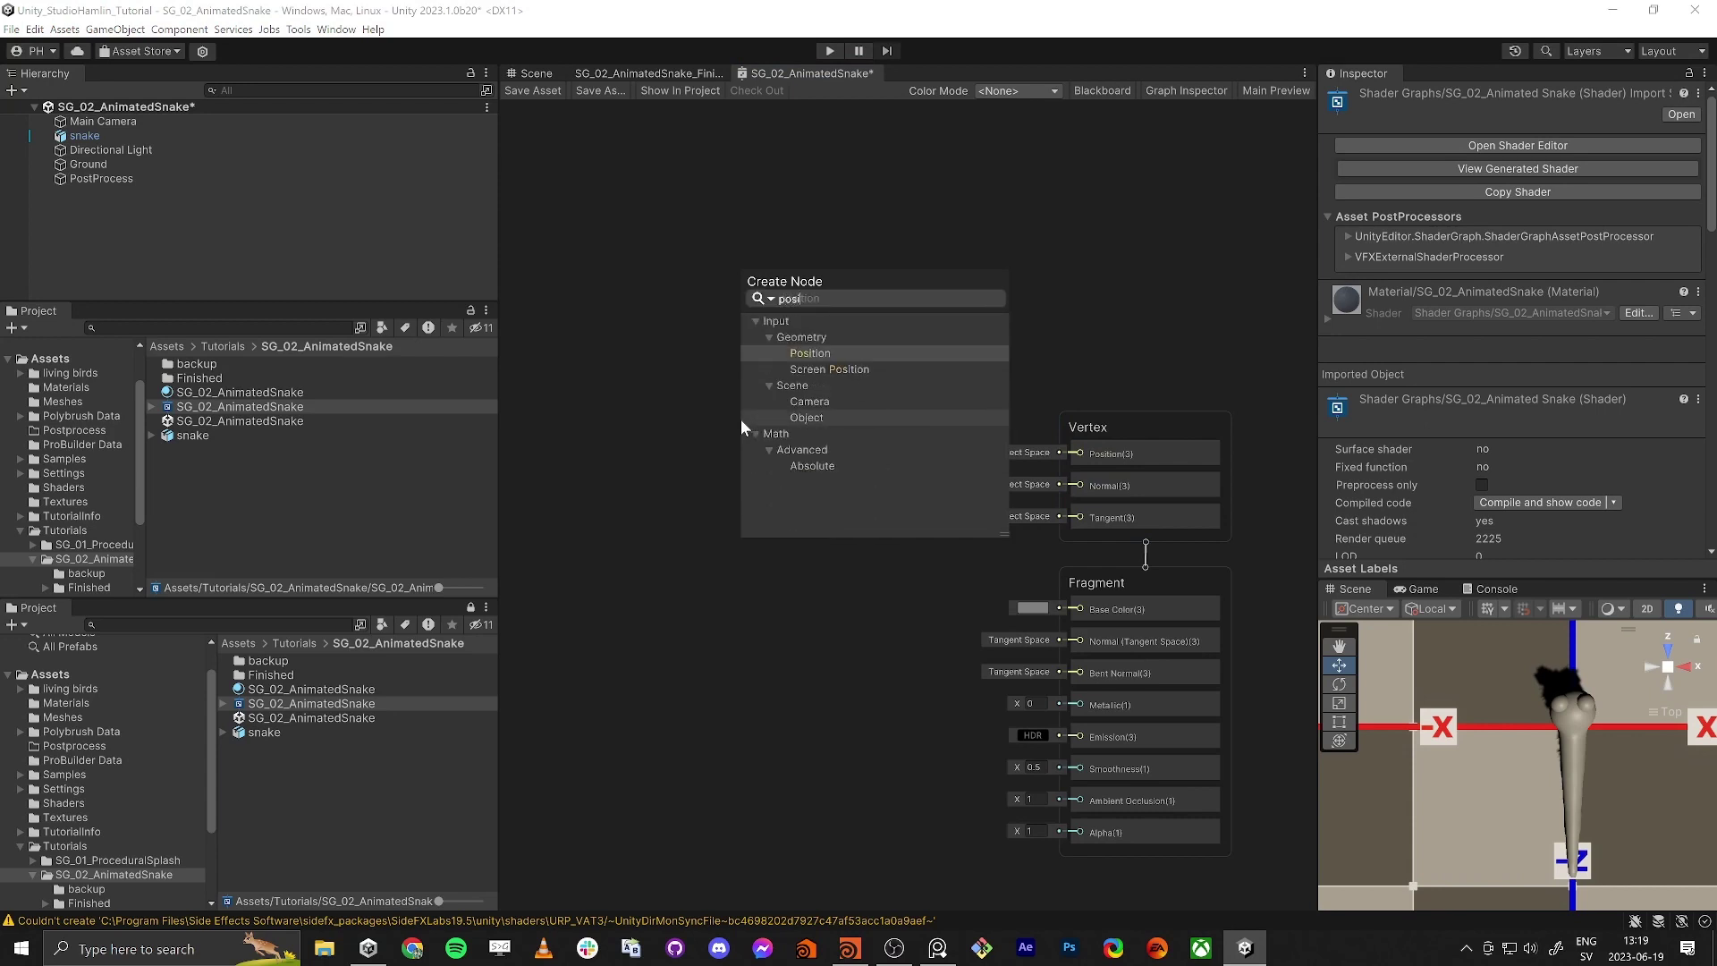
{"action": "key", "text": "Return"}
{"action": "left_click_drag", "start_coordinate": [823, 446], "coordinate": [1078, 453]}
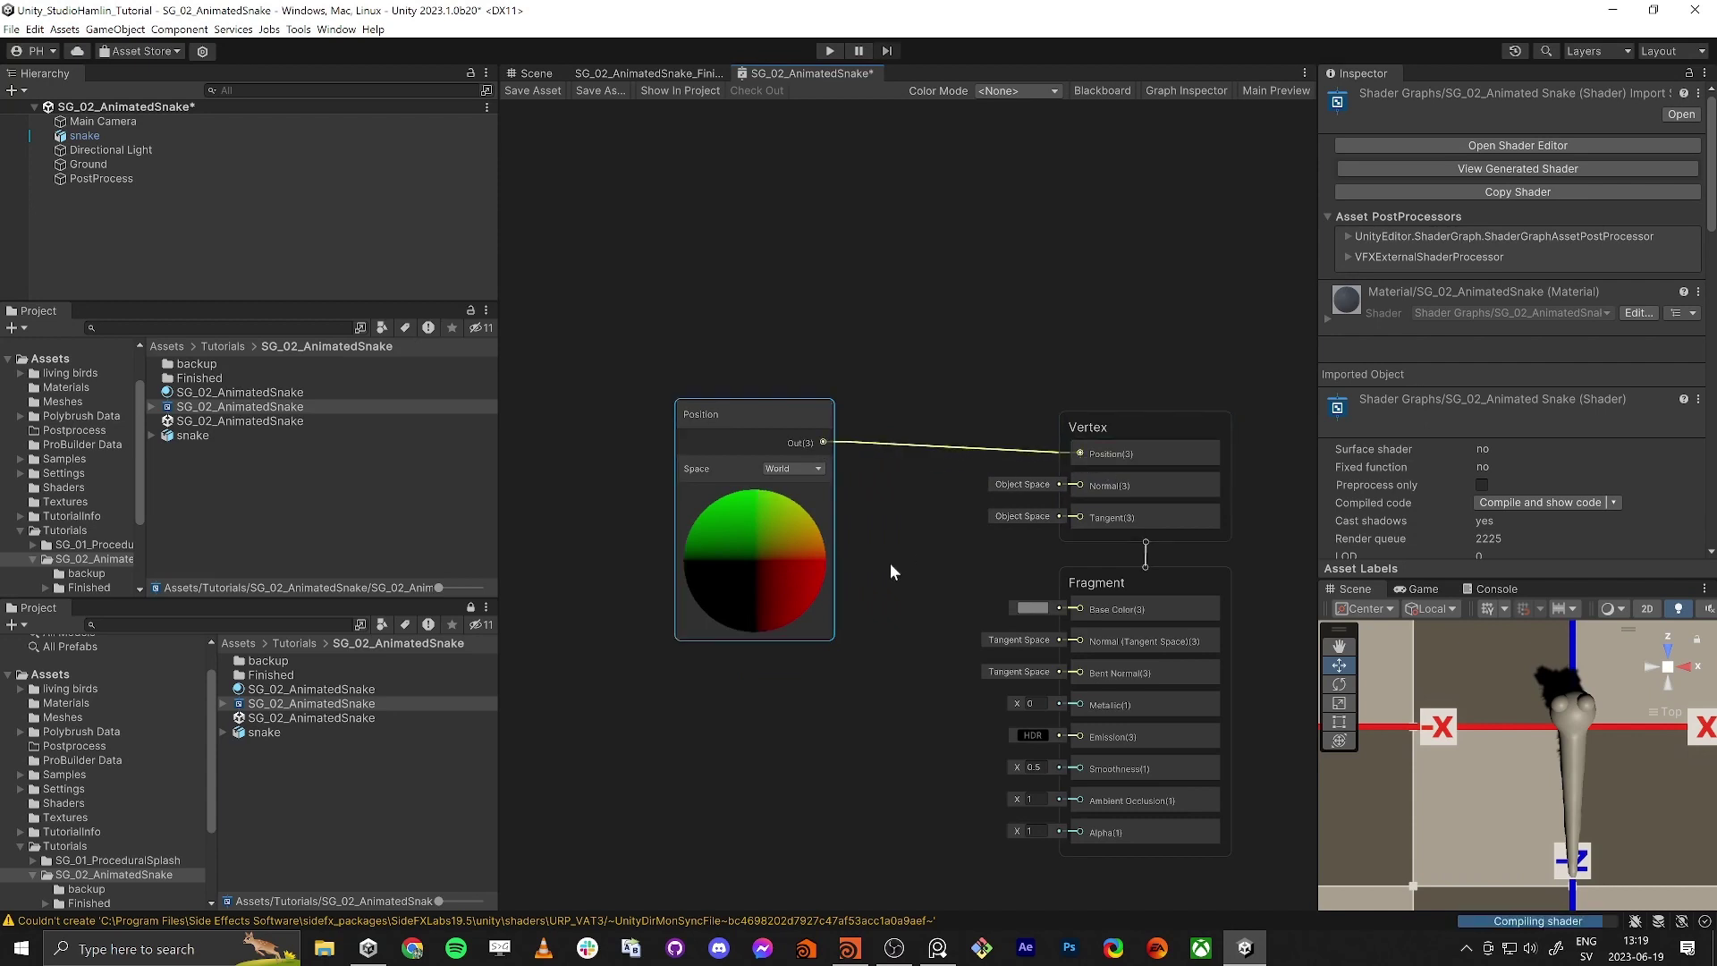
Step: Set the Position node's space to Object, line the node up with the Vertex Position input and save the shader graph
{"action": "left_click", "coordinate": [792, 469]}
{"action": "left_click", "coordinate": [801, 486]}
{"action": "left_click_drag", "start_coordinate": [798, 457], "coordinate": [687, 432]}
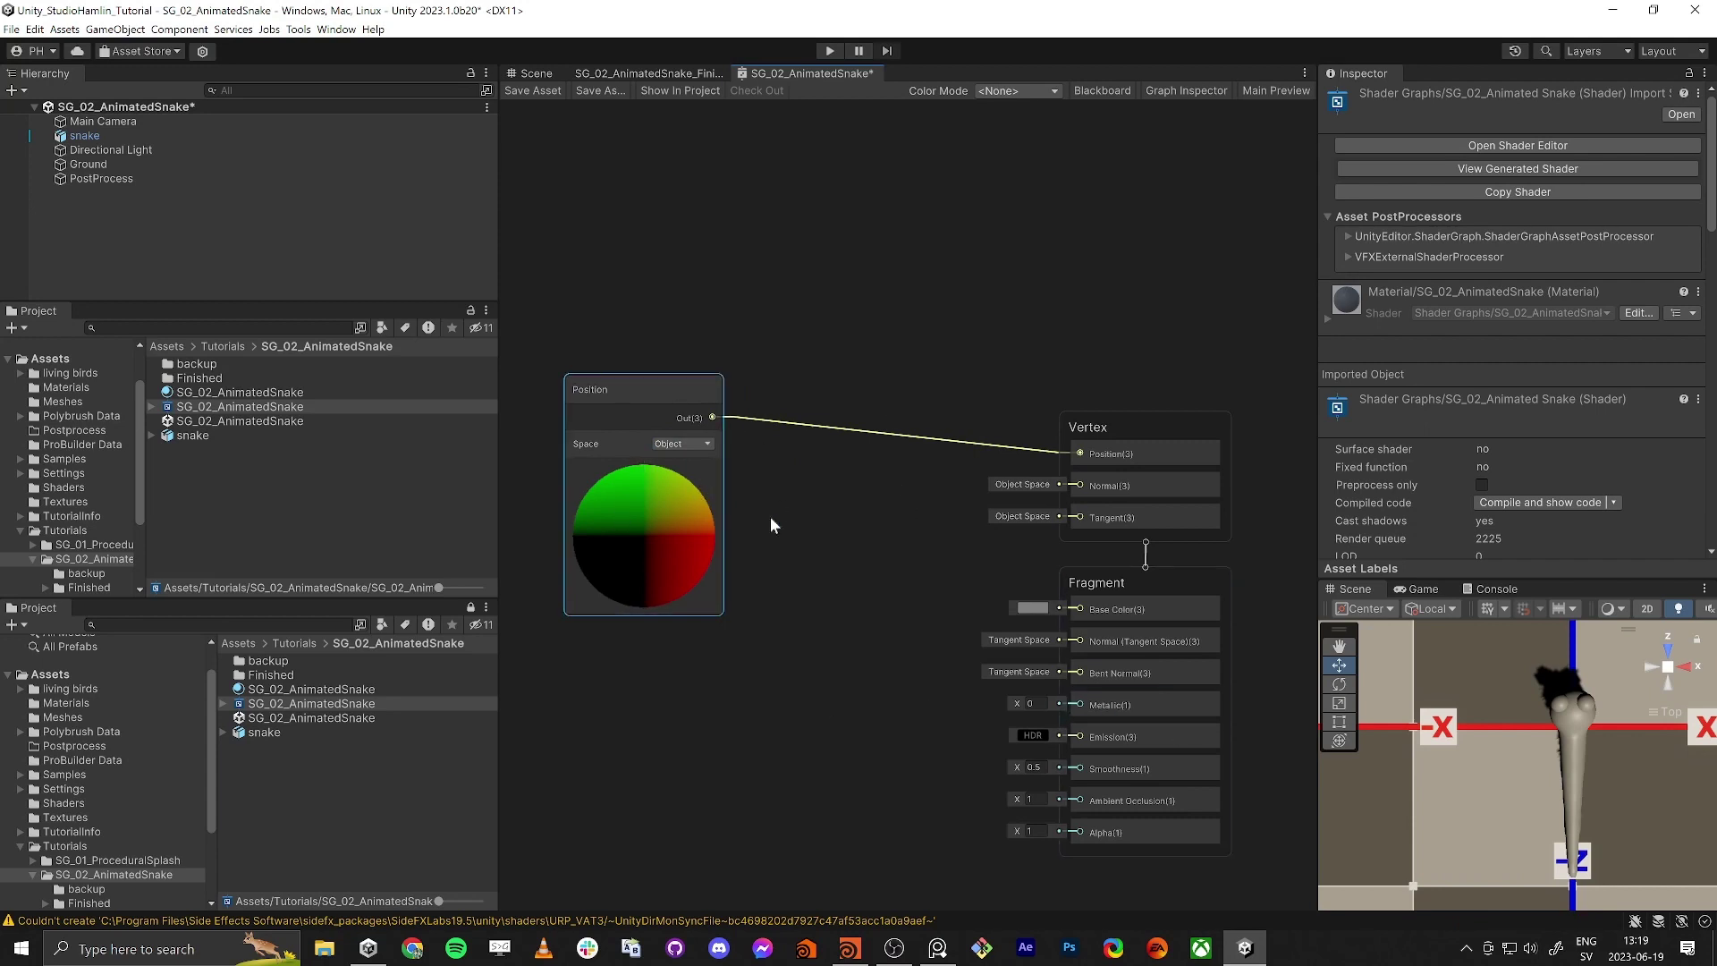
{"action": "scroll", "coordinate": [836, 549], "scroll_direction": "down", "scroll_amount": 3}
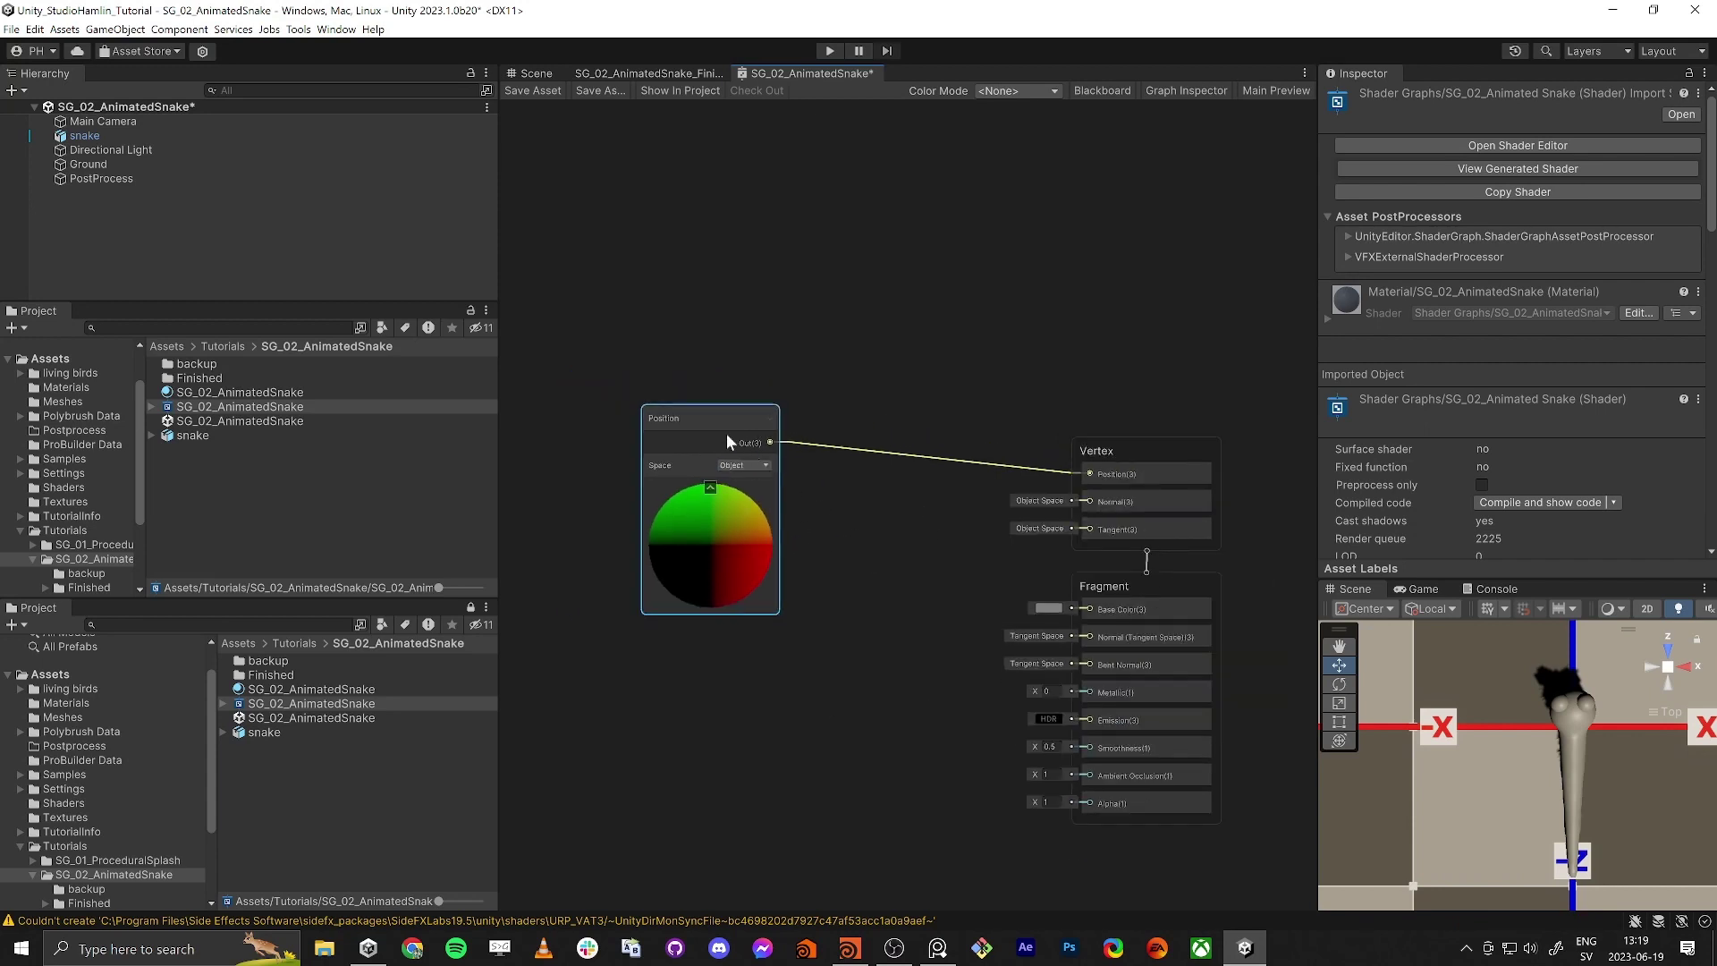
{"action": "left_click_drag", "start_coordinate": [700, 422], "coordinate": [706, 446]}
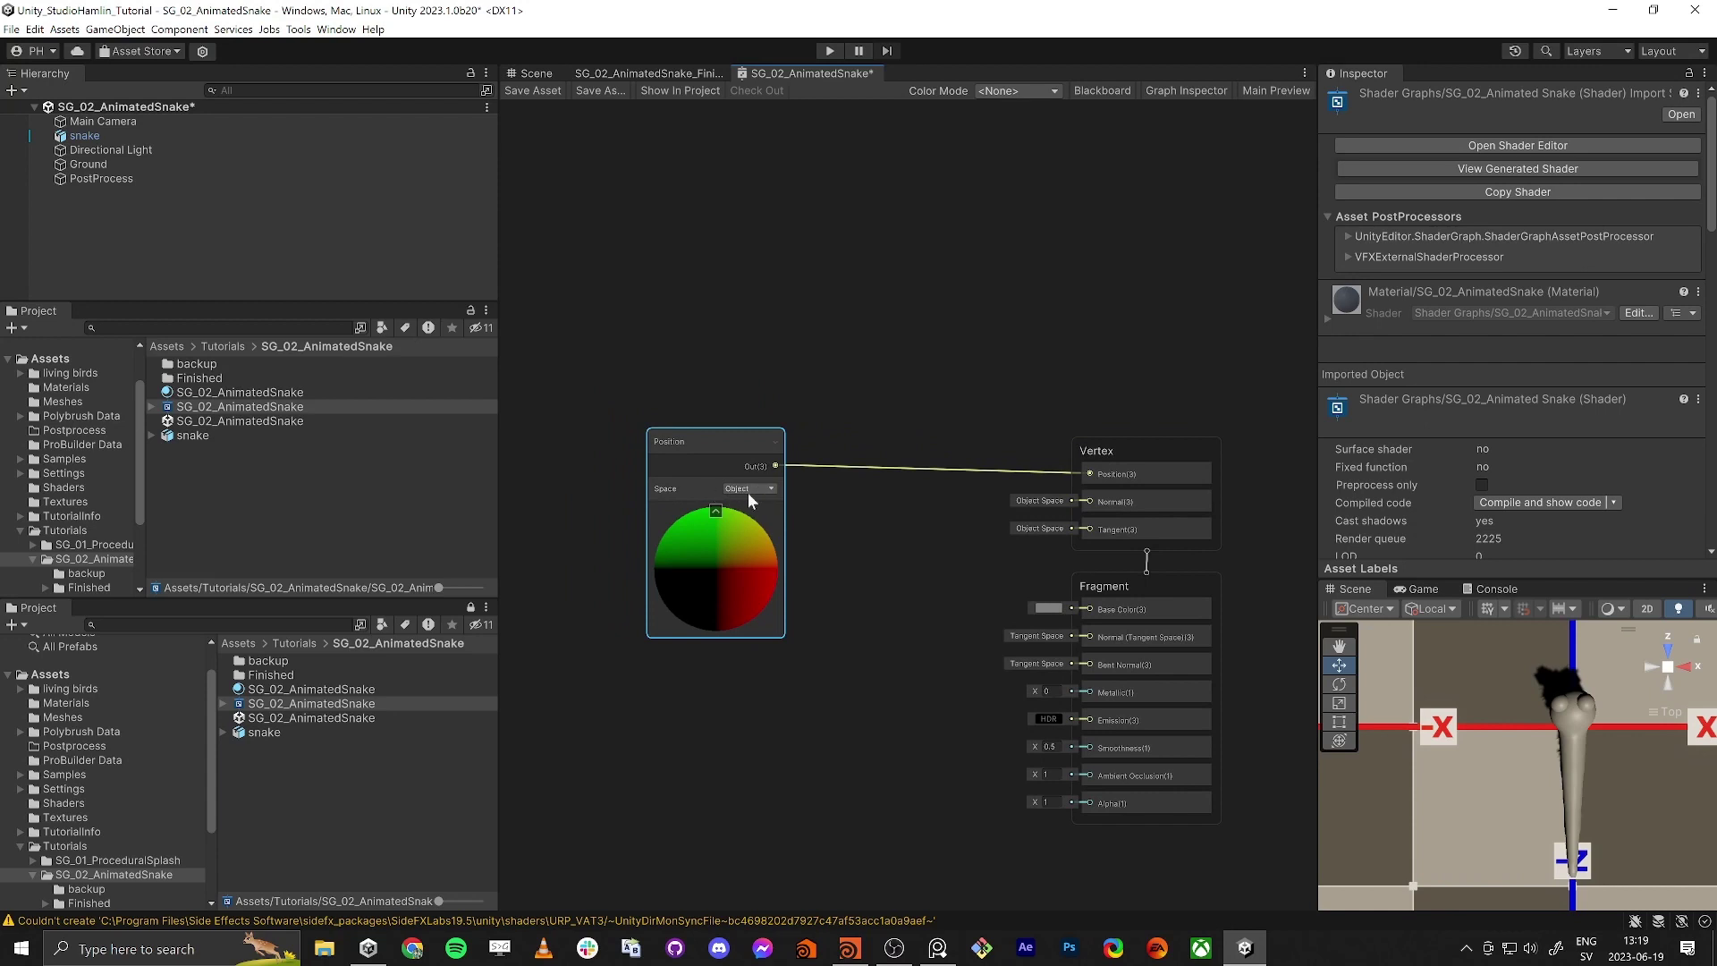
{"action": "left_click_drag", "start_coordinate": [730, 431], "coordinate": [711, 441]}
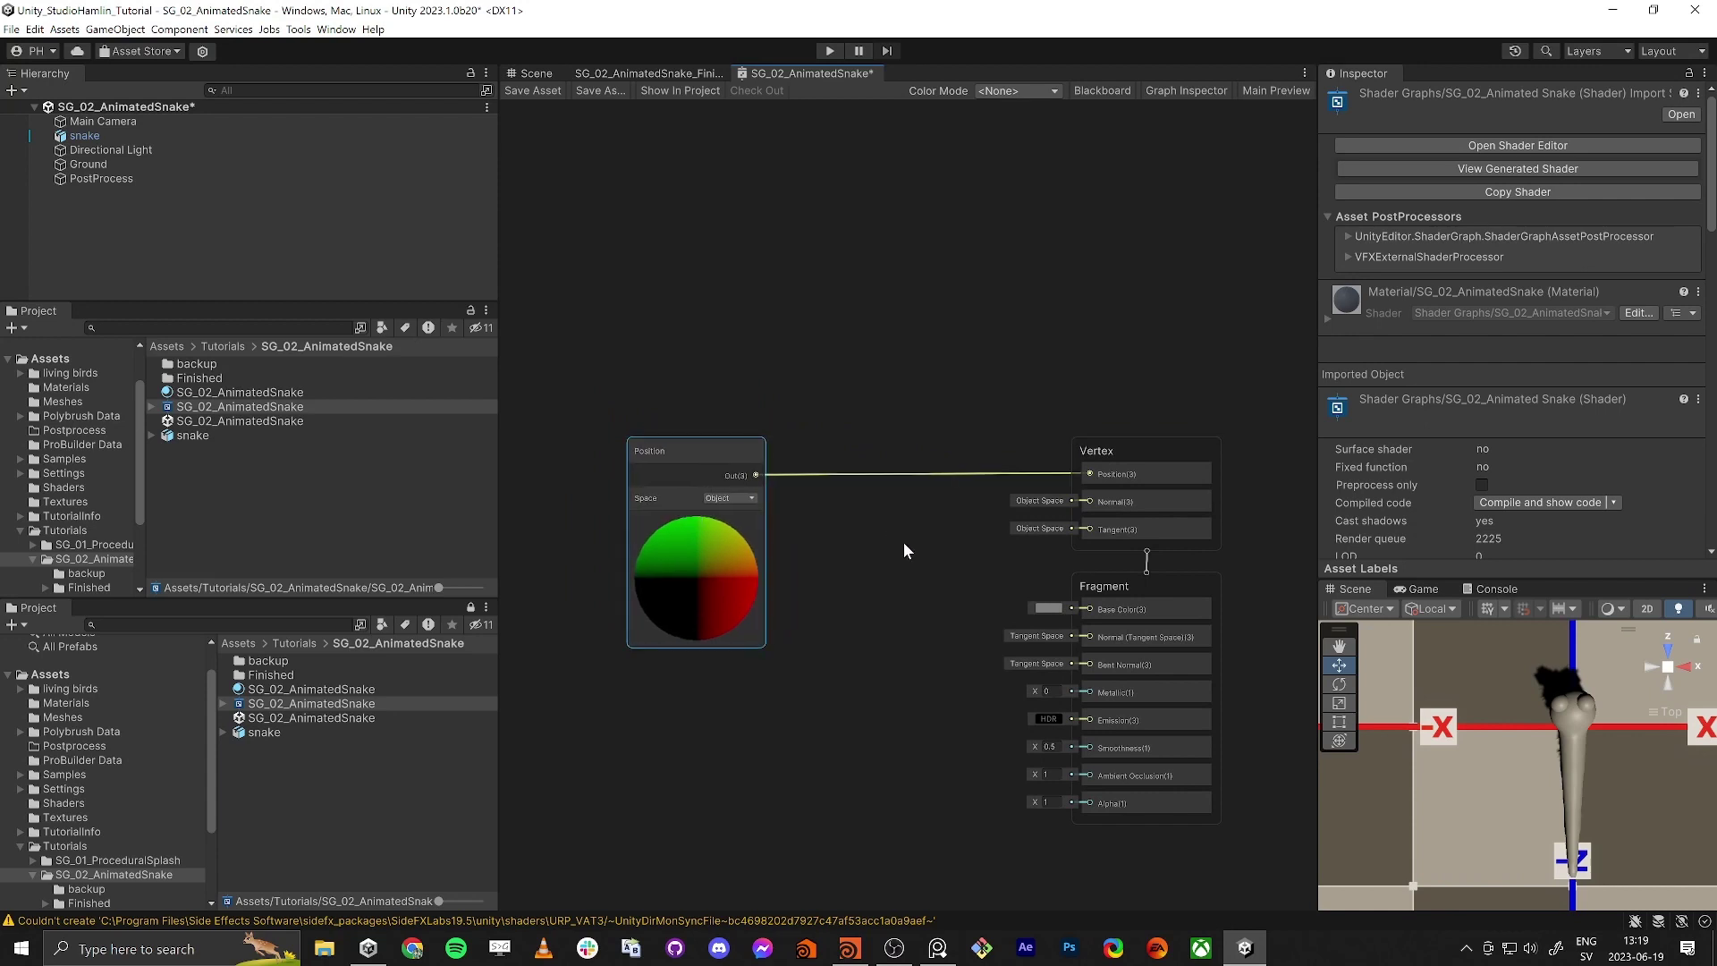
{"action": "middle_click_drag", "start_coordinate": [893, 534], "coordinate": [914, 515]}
{"action": "left_click", "coordinate": [524, 87]}
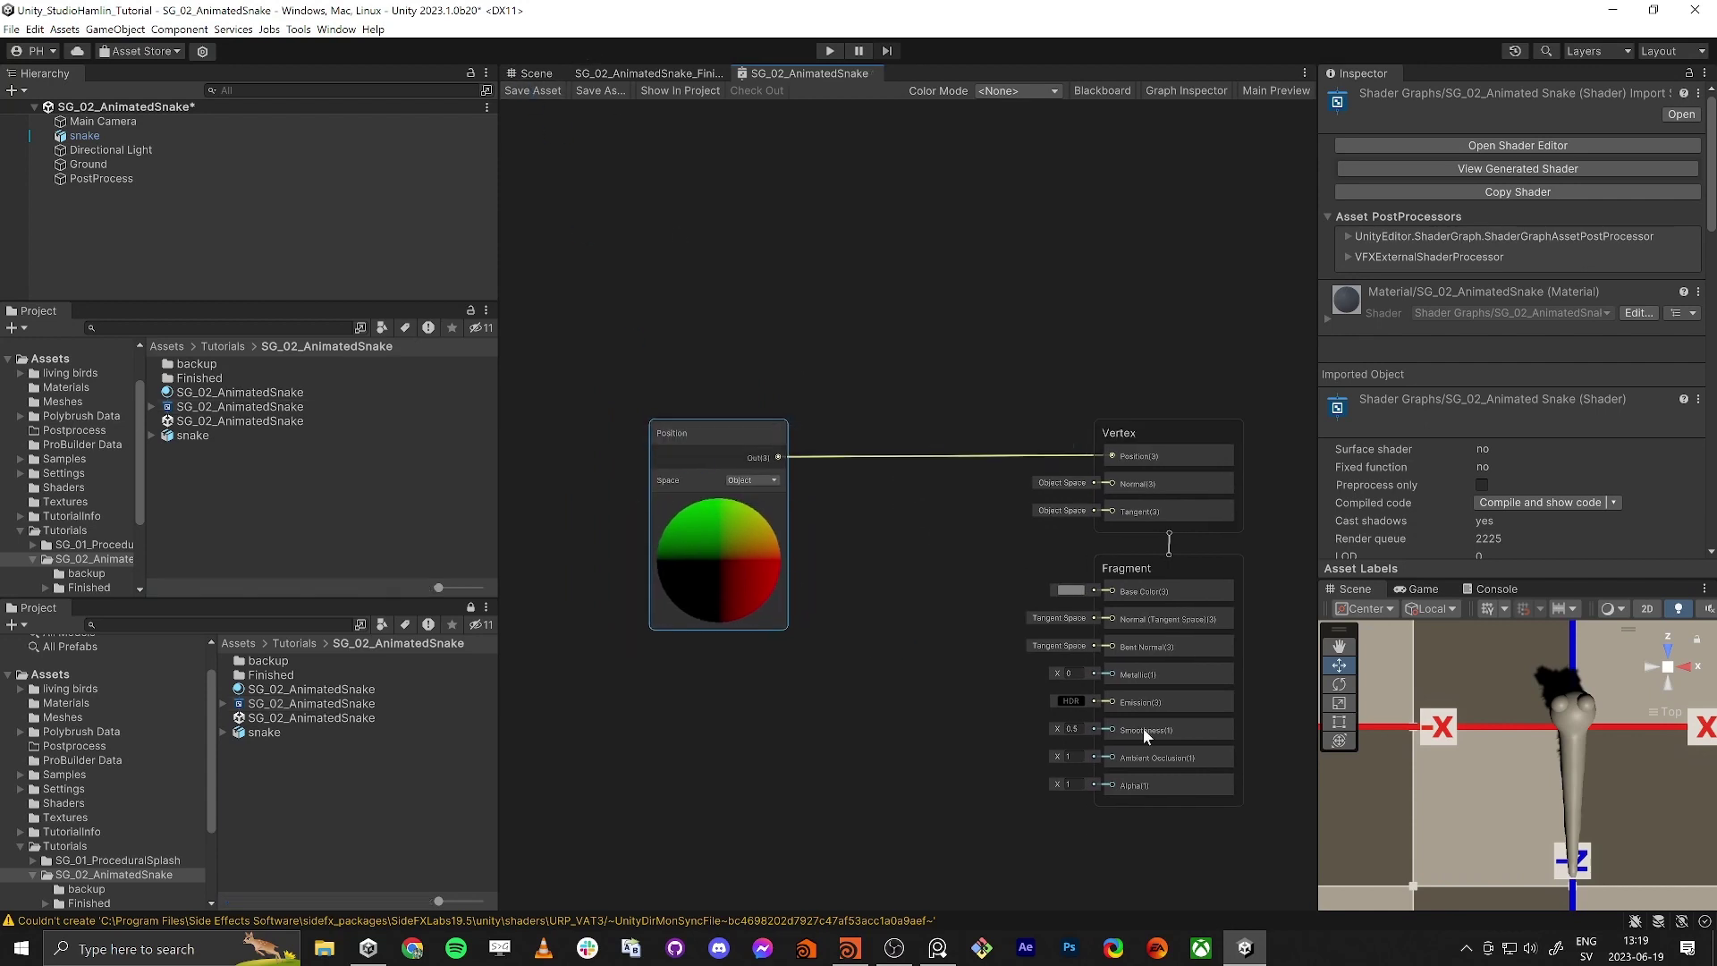
Step: Select and frame the snake in the small scene view, and move the Position node farther away from the Vertex block
{"action": "left_click", "coordinate": [1556, 740]}
{"action": "key", "text": "f"}
{"action": "left_click_drag", "start_coordinate": [1545, 751], "coordinate": [1590, 743]}
{"action": "middle_click_drag", "start_coordinate": [843, 696], "coordinate": [884, 683]}
{"action": "scroll", "coordinate": [903, 635], "scroll_direction": "down", "scroll_amount": 1}
{"action": "left_click", "coordinate": [909, 630]}
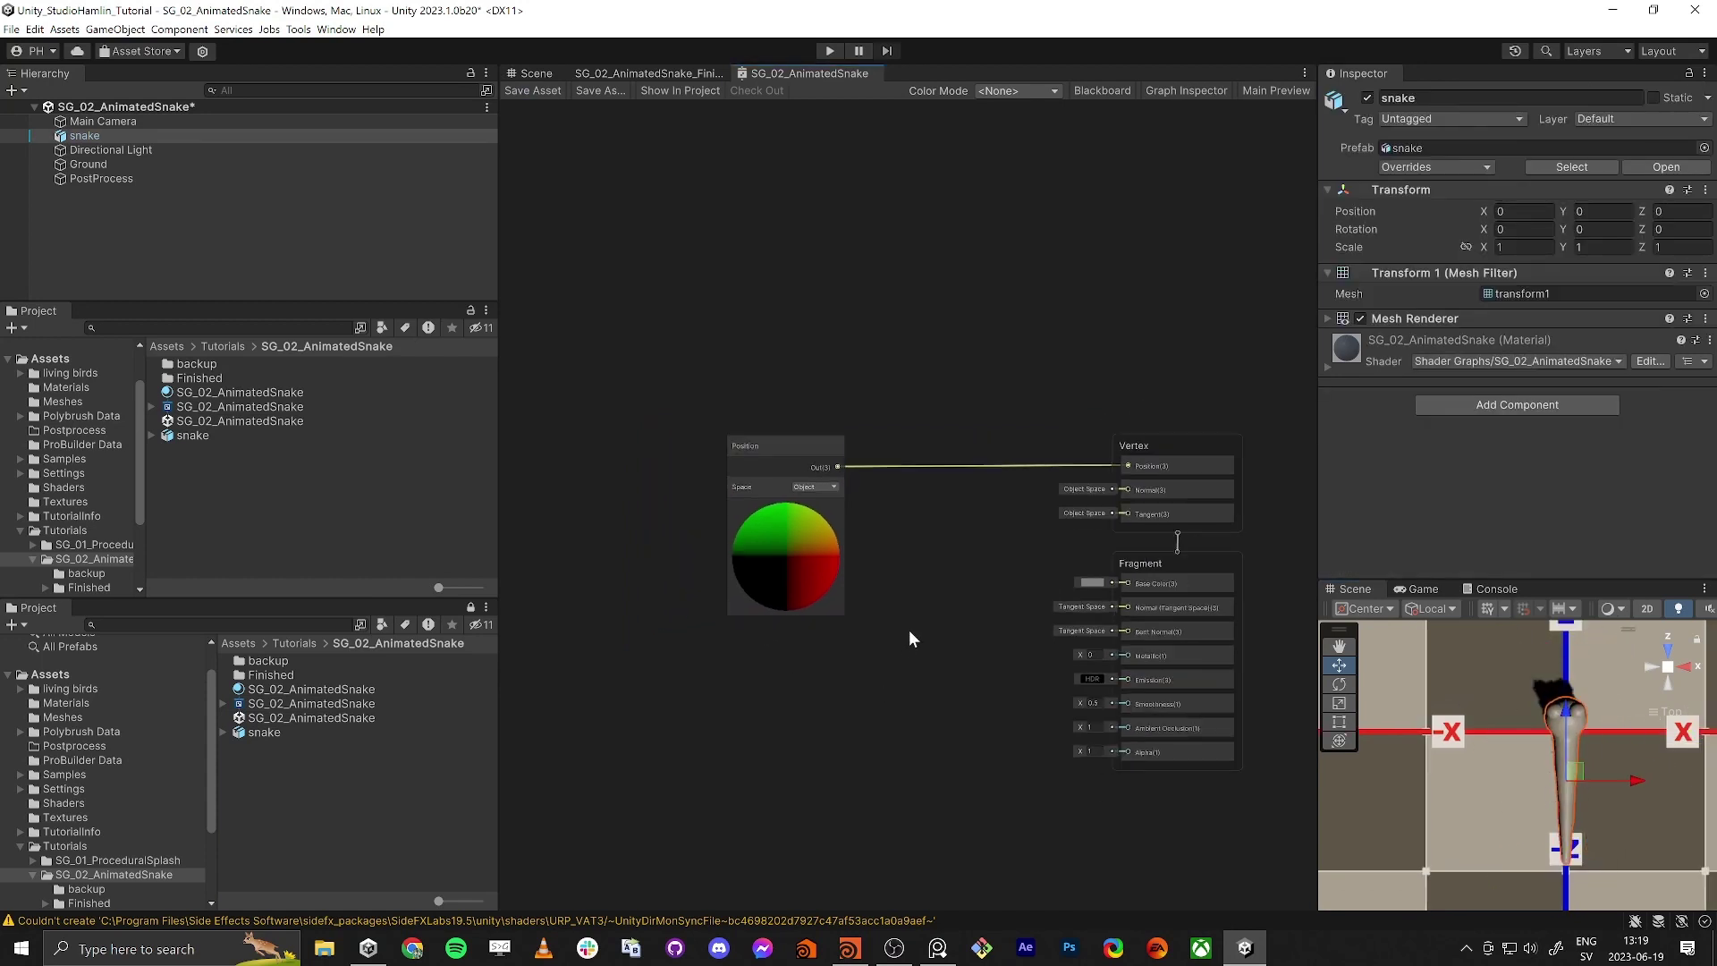
{"action": "middle_click_drag", "start_coordinate": [925, 583], "coordinate": [989, 581]}
{"action": "left_click_drag", "start_coordinate": [857, 445], "coordinate": [667, 435]}
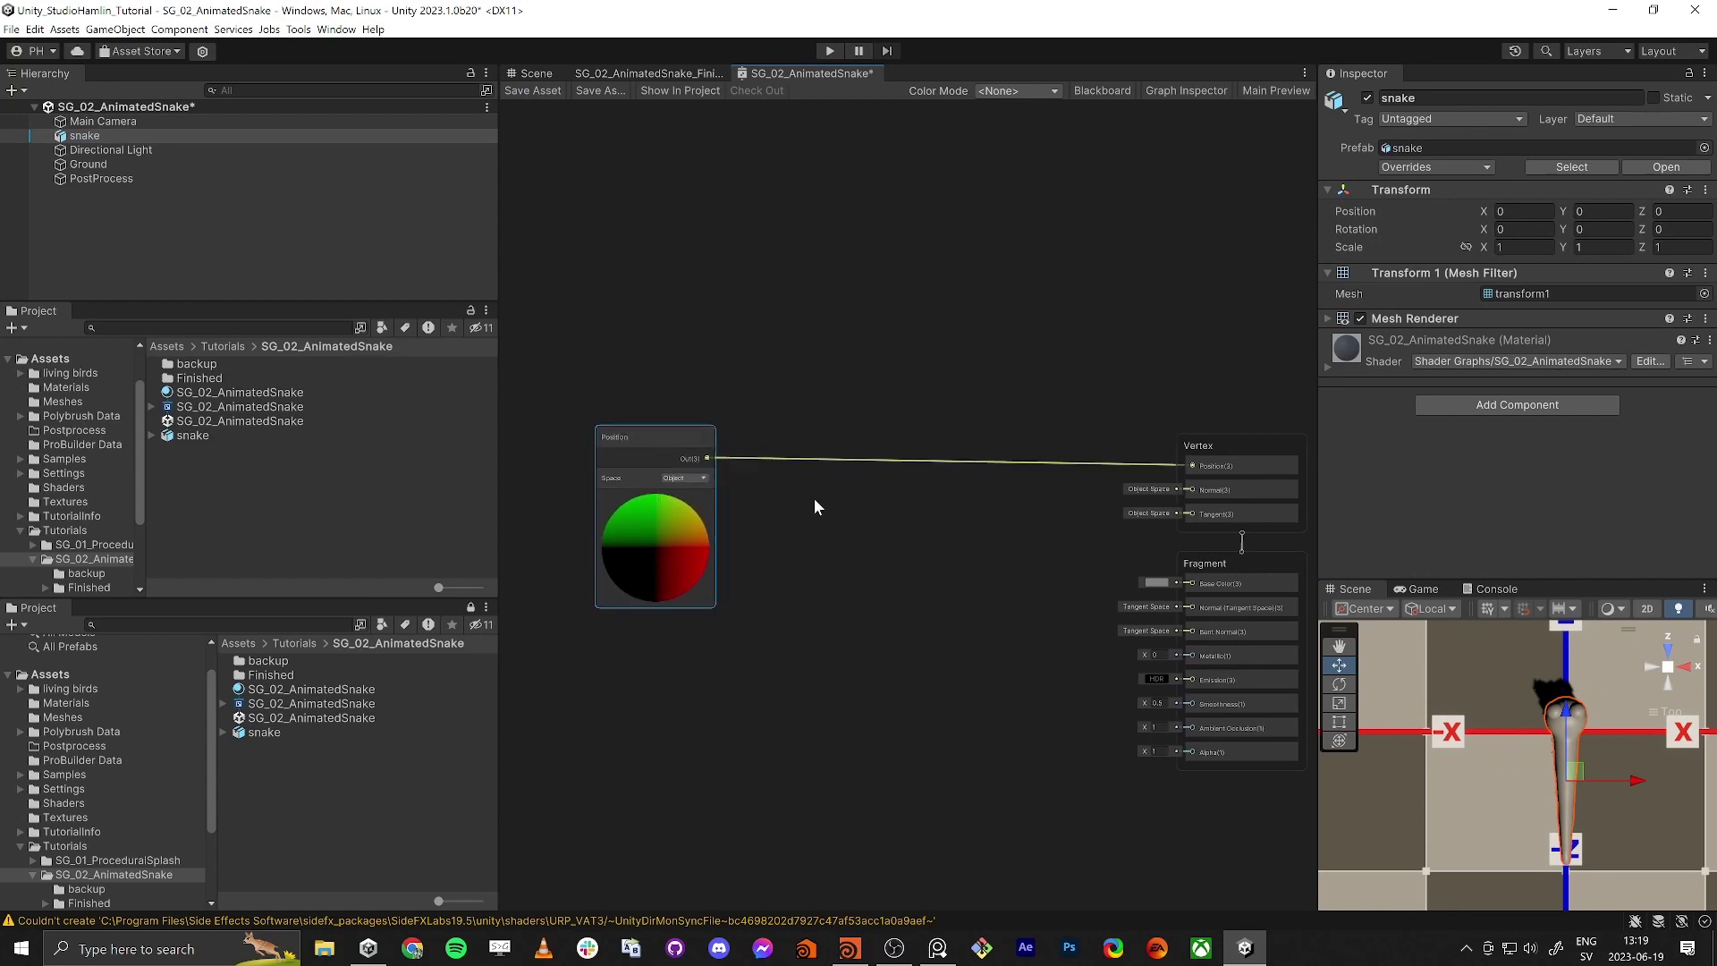
Step: Add a Vertex Color node and place it below the Position node
{"action": "middle_click_drag", "start_coordinate": [841, 518], "coordinate": [897, 521]}
{"action": "key", "text": "space"}
{"action": "type", "text": "vertex"}
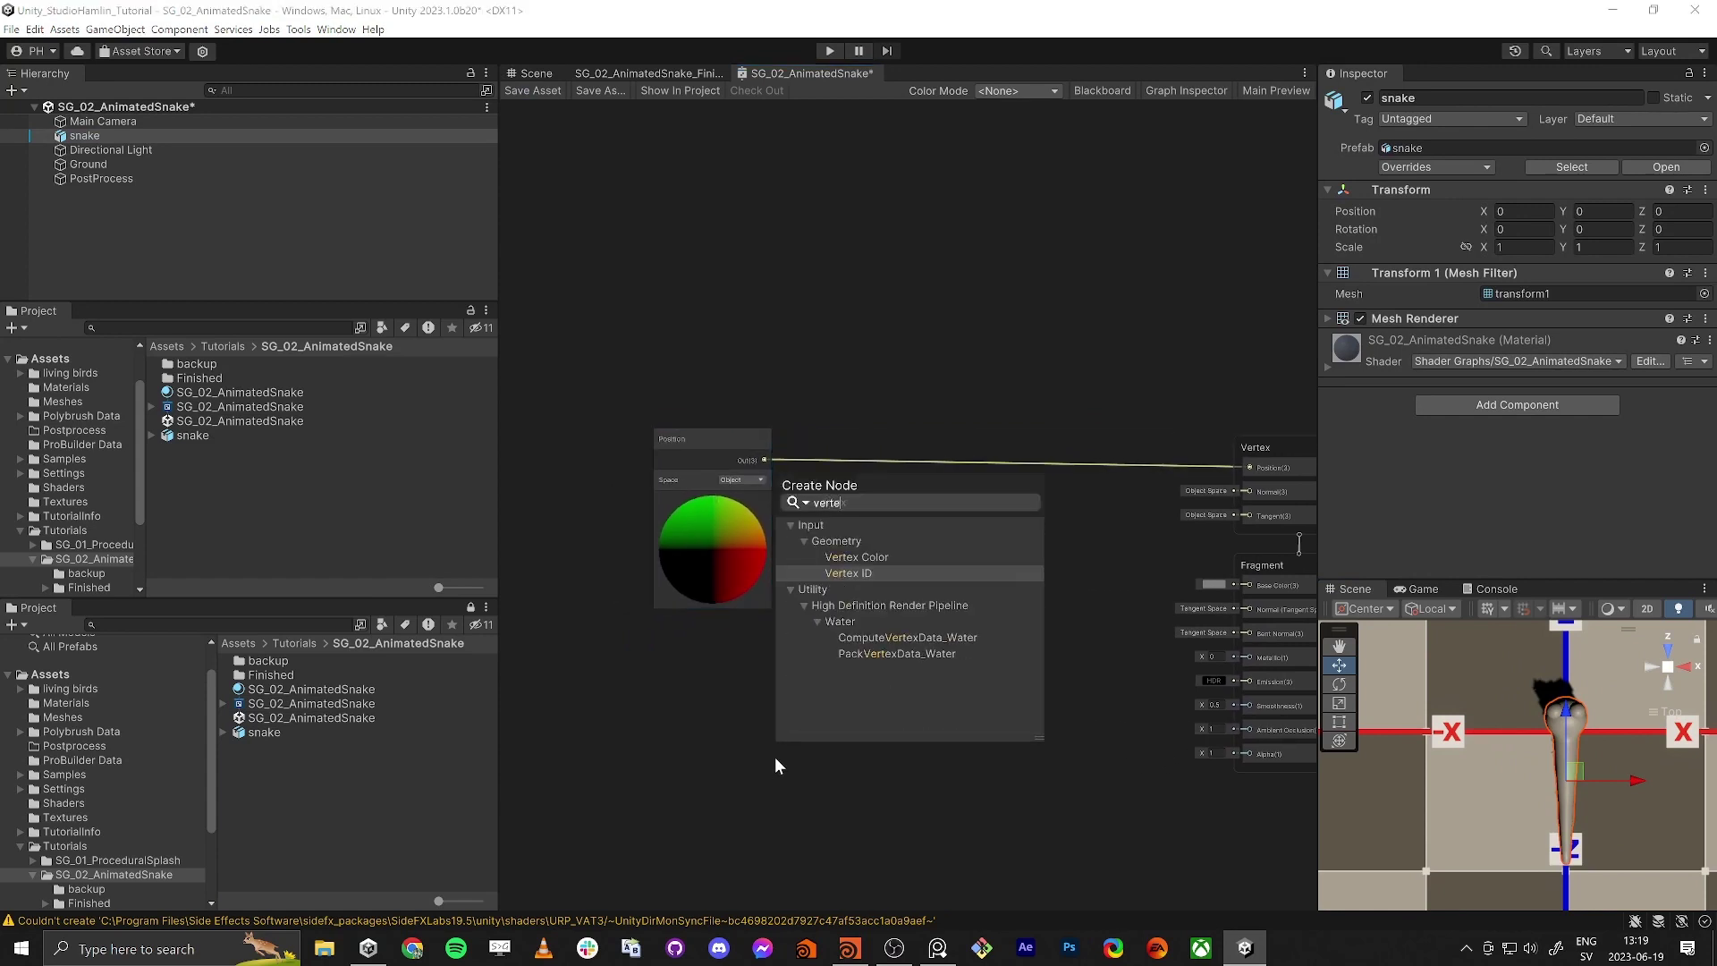
{"action": "key", "text": "Up"}
{"action": "key", "text": "Return"}
{"action": "left_click_drag", "start_coordinate": [848, 793], "coordinate": [771, 741]}
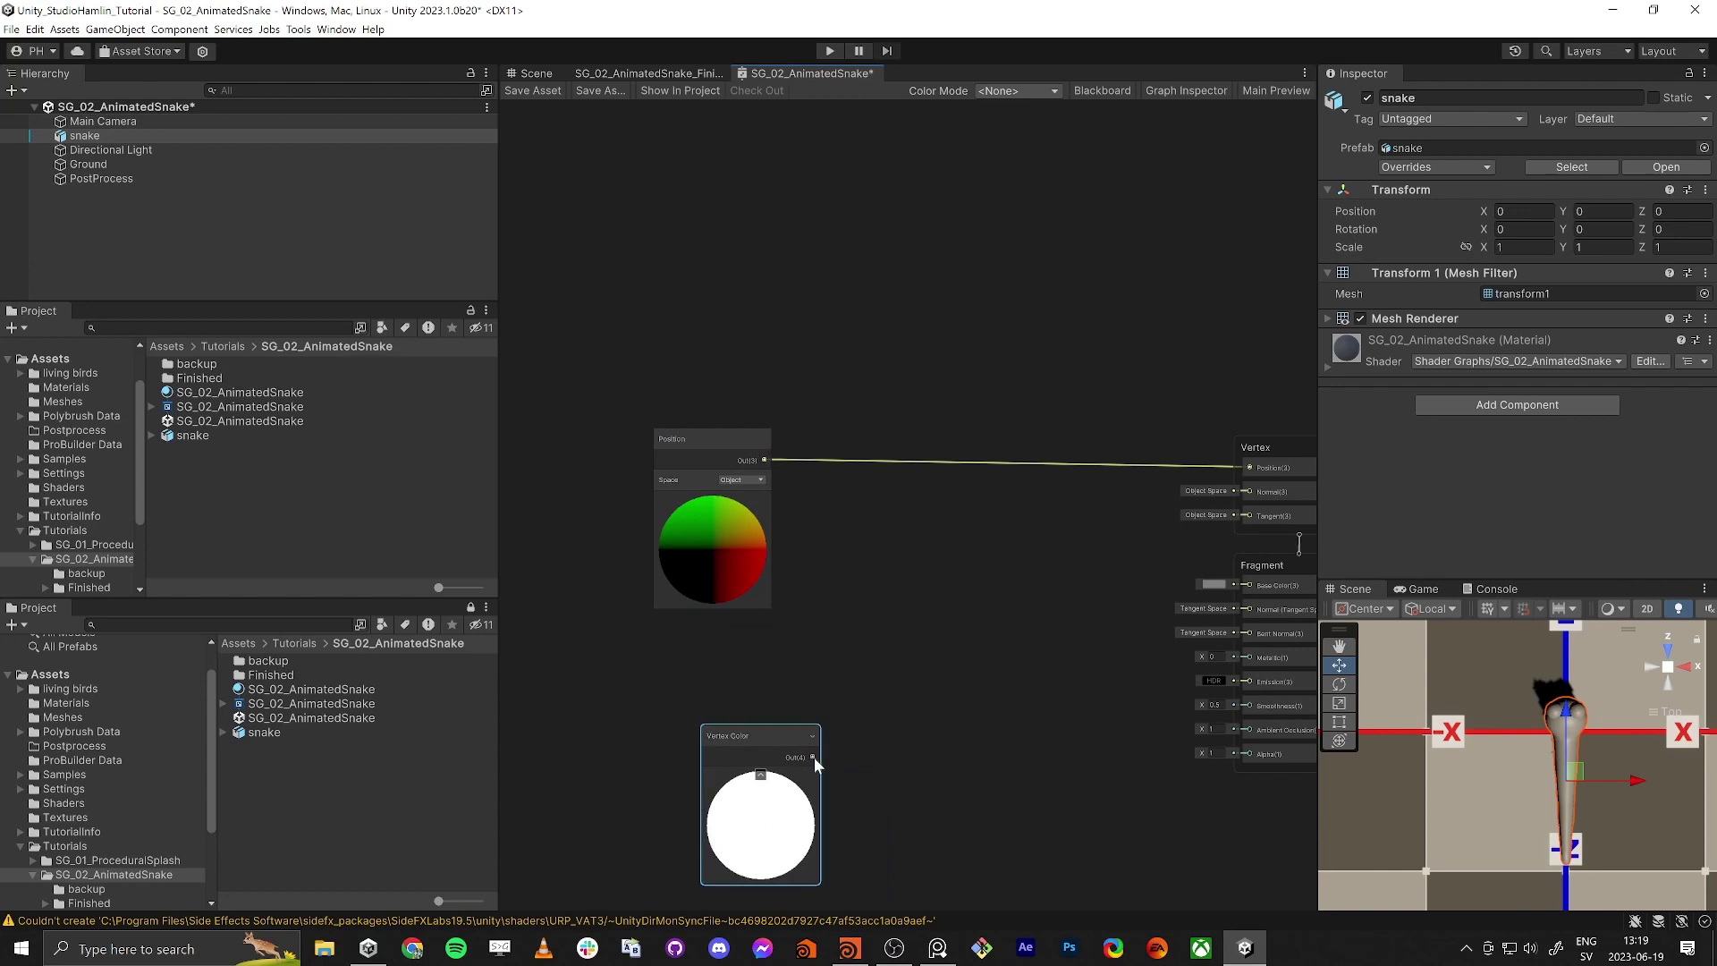
Step: Split the Vertex Color output with a Split node, connect its R channel to the fragment Base Color and save the graph
{"action": "key", "text": "space"}
{"action": "type", "text": "split"}
{"action": "key", "text": "Return"}
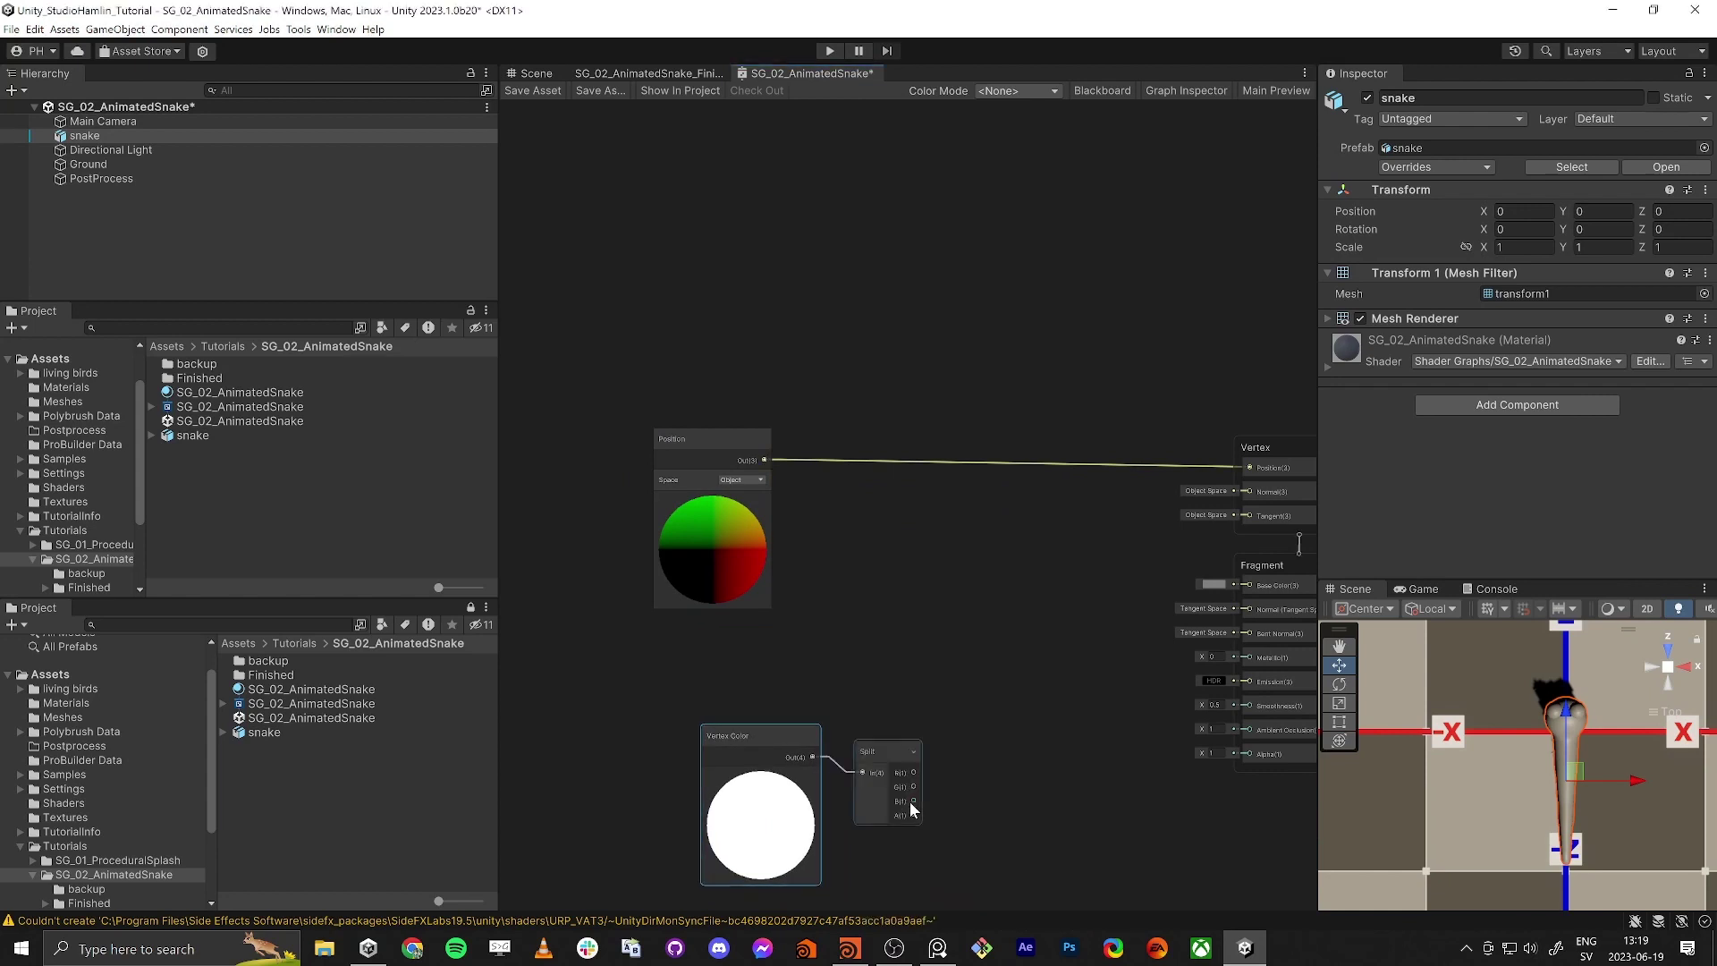
{"action": "left_click_drag", "start_coordinate": [913, 771], "coordinate": [1187, 593]}
{"action": "left_click", "coordinate": [532, 91]}
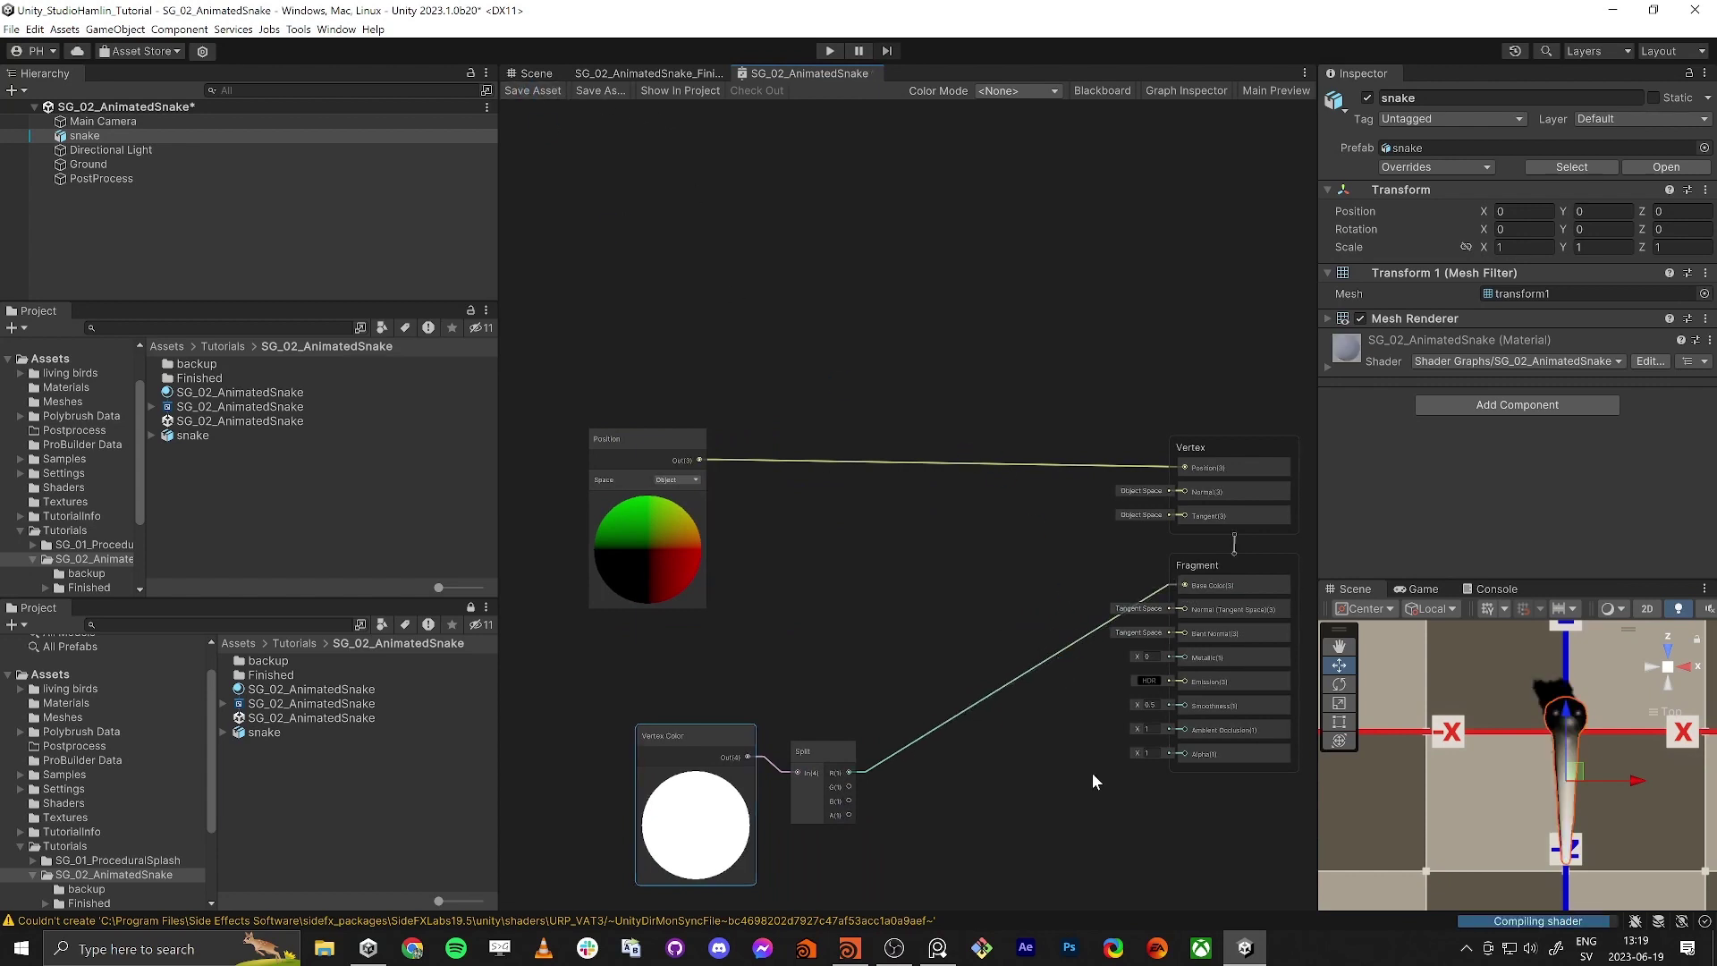
{"action": "left_click", "coordinate": [394, 267]}
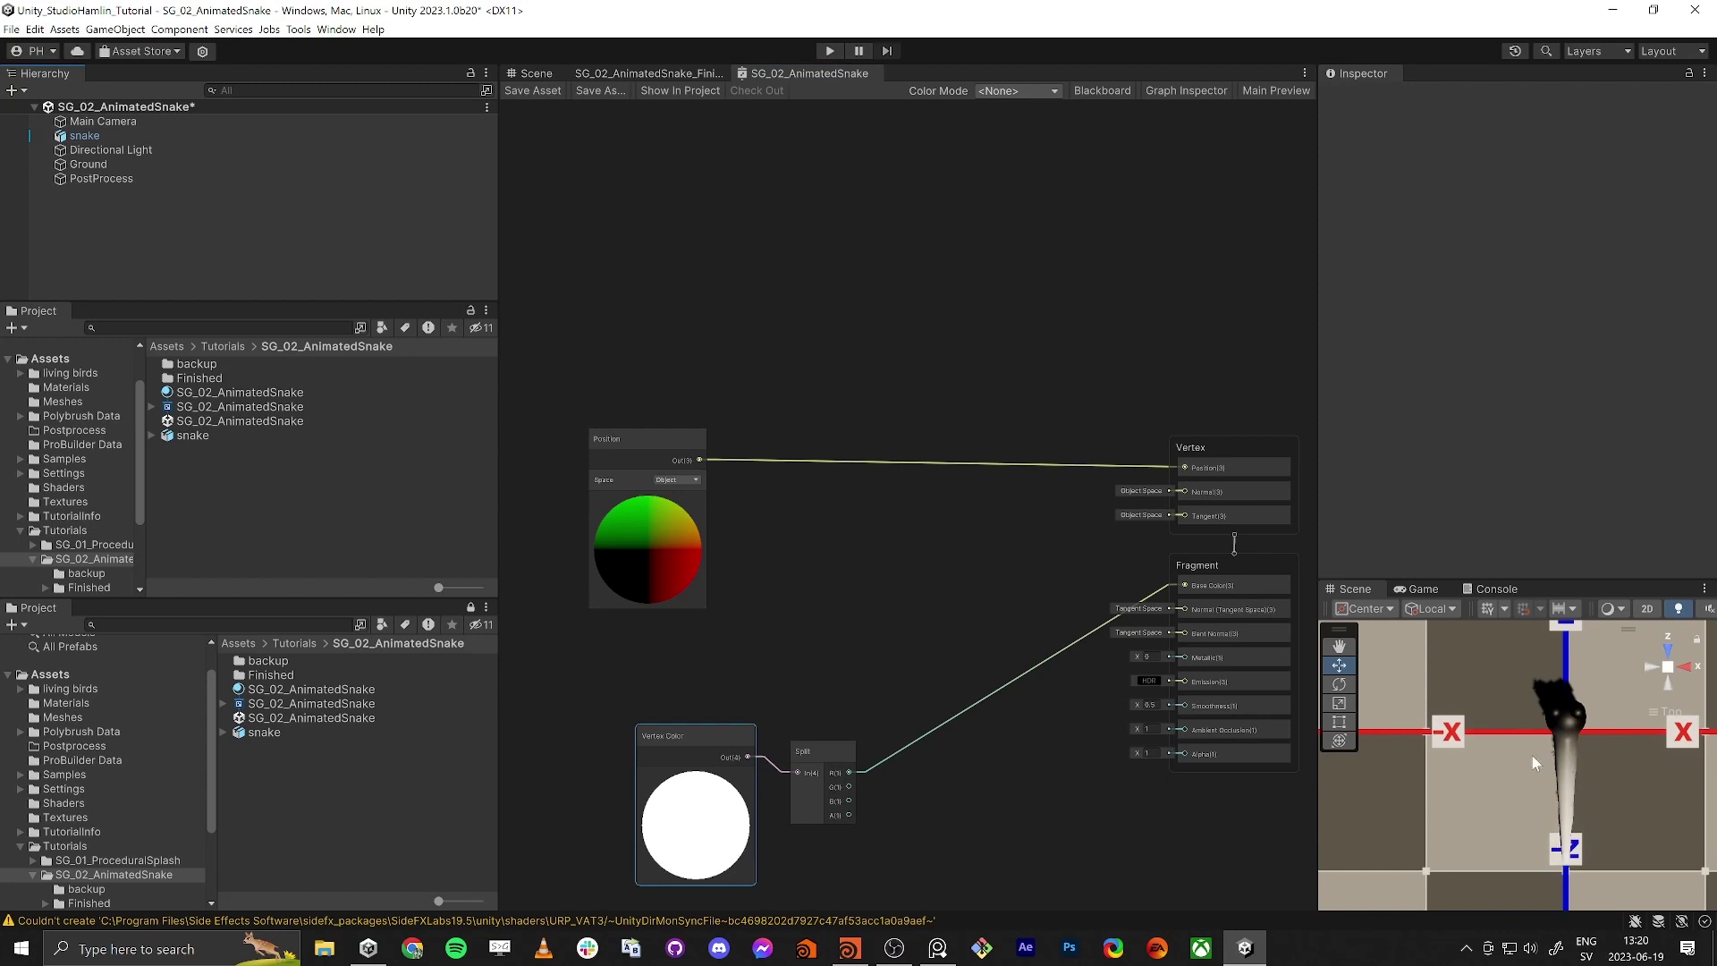
Step: Set the Directional Light's shadow map resolution to 4096 and its angular diameter to 1
{"action": "left_click", "coordinate": [222, 150]}
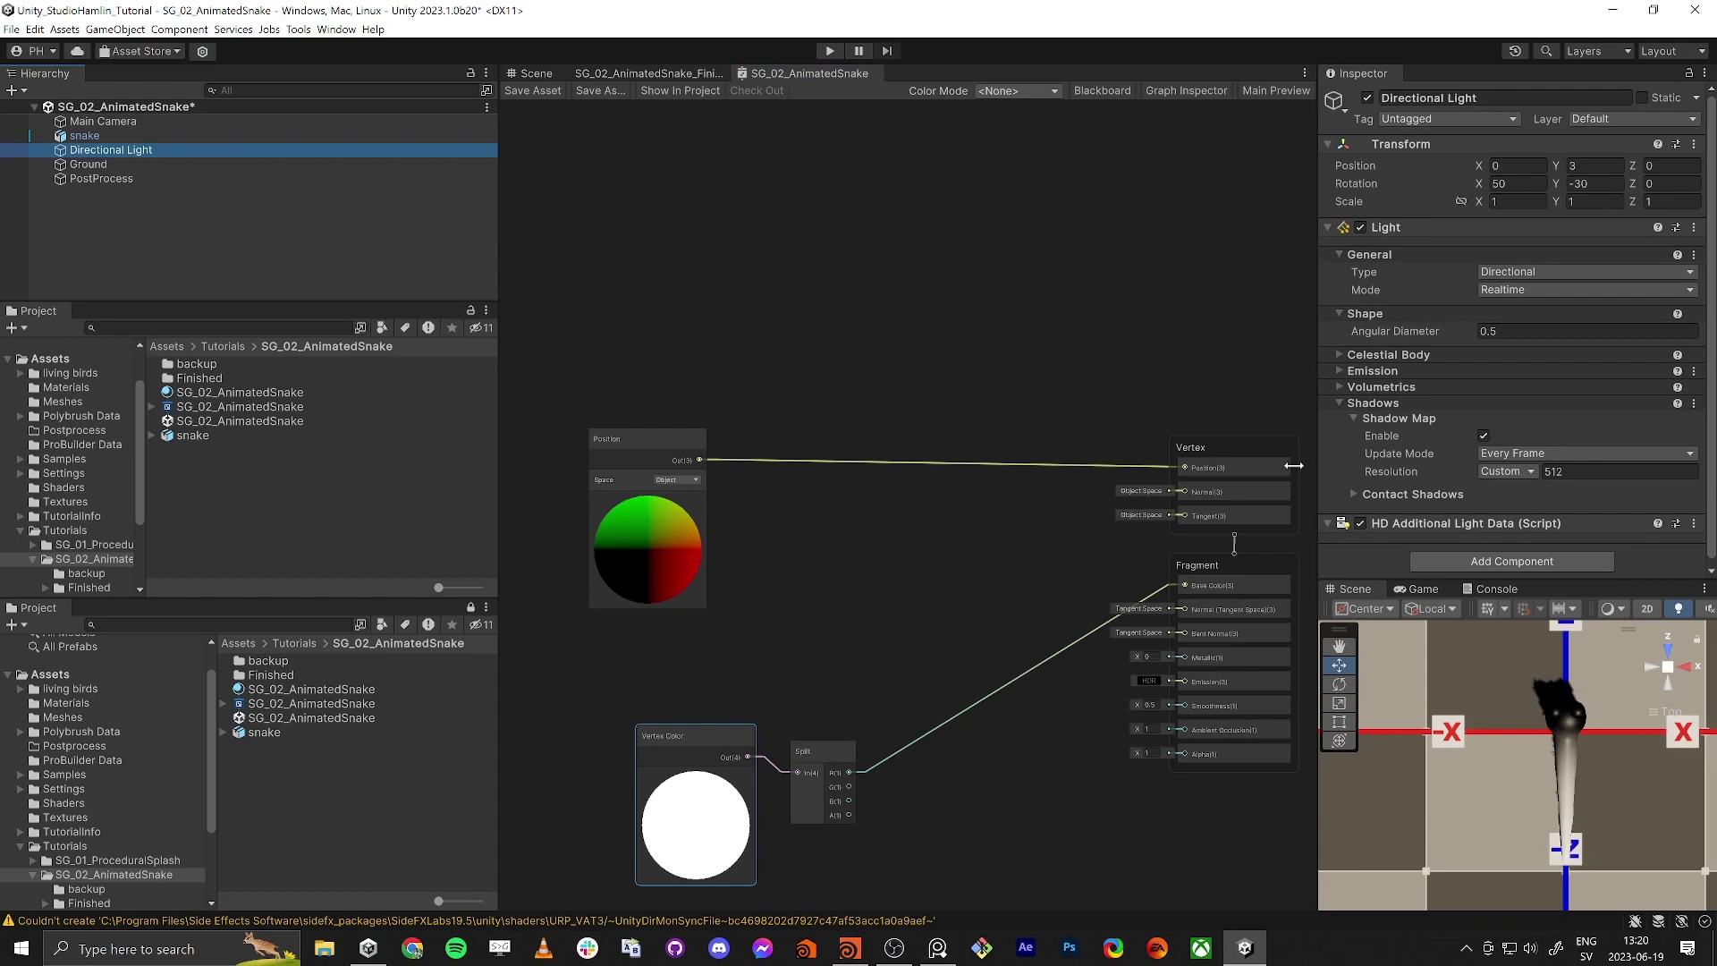
{"action": "scroll", "coordinate": [1420, 443], "scroll_direction": "down", "scroll_amount": 1}
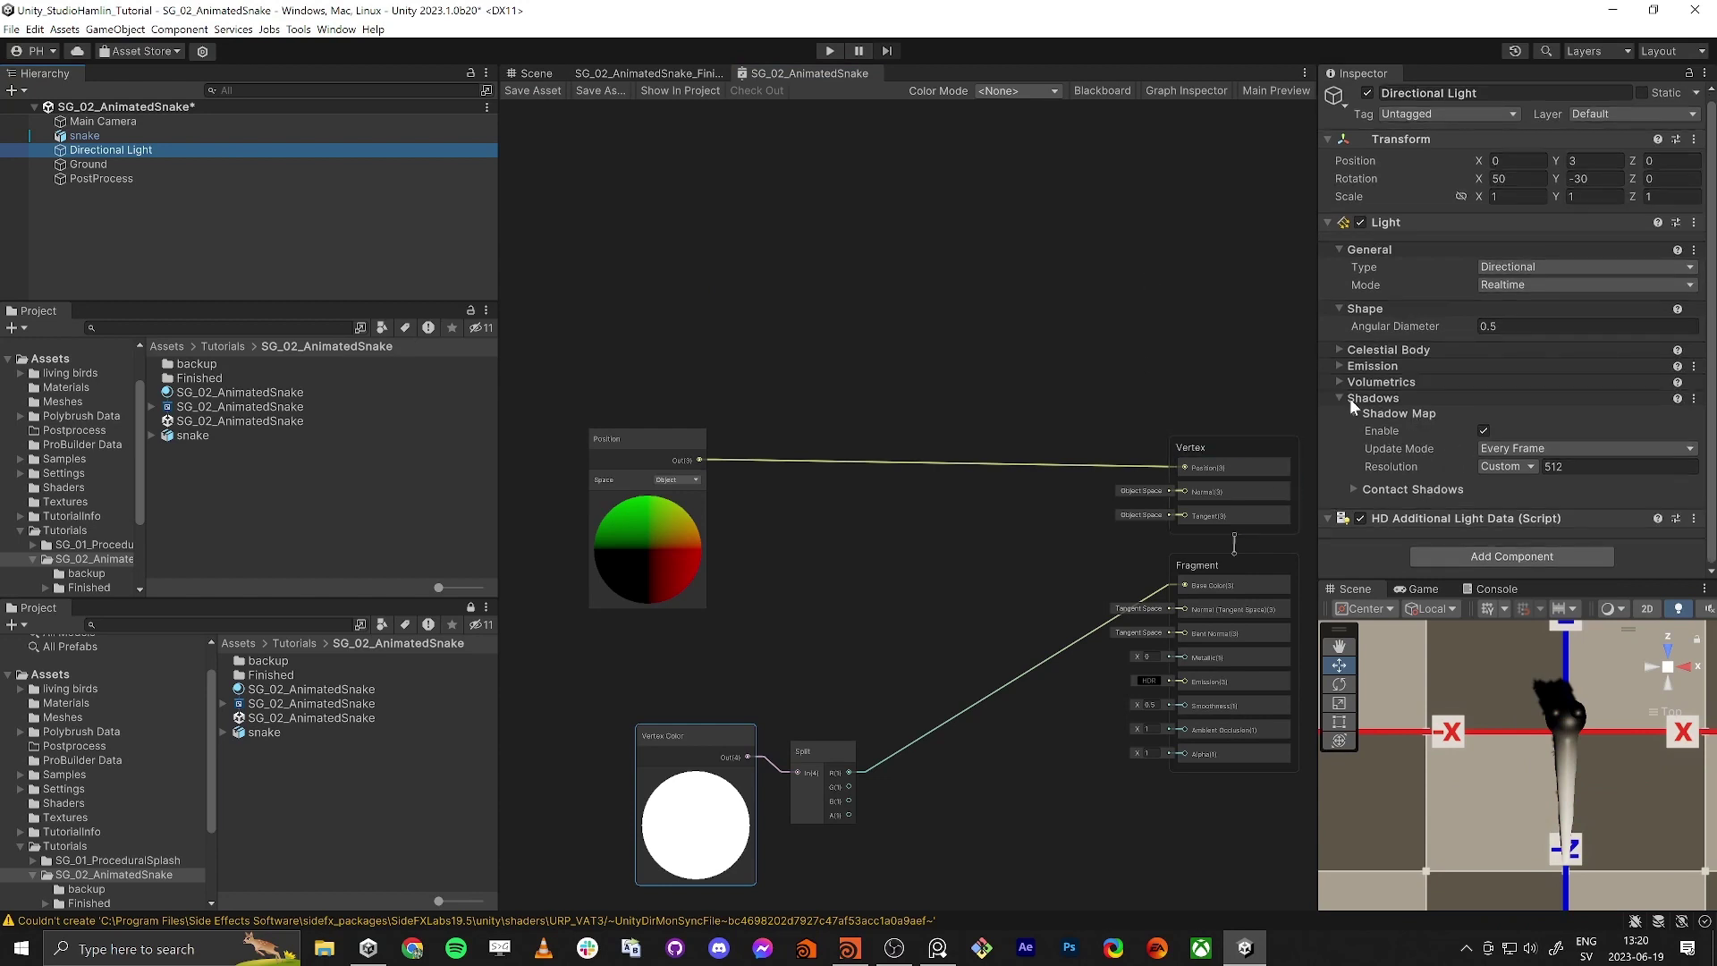
{"action": "left_click", "coordinate": [1564, 466]}
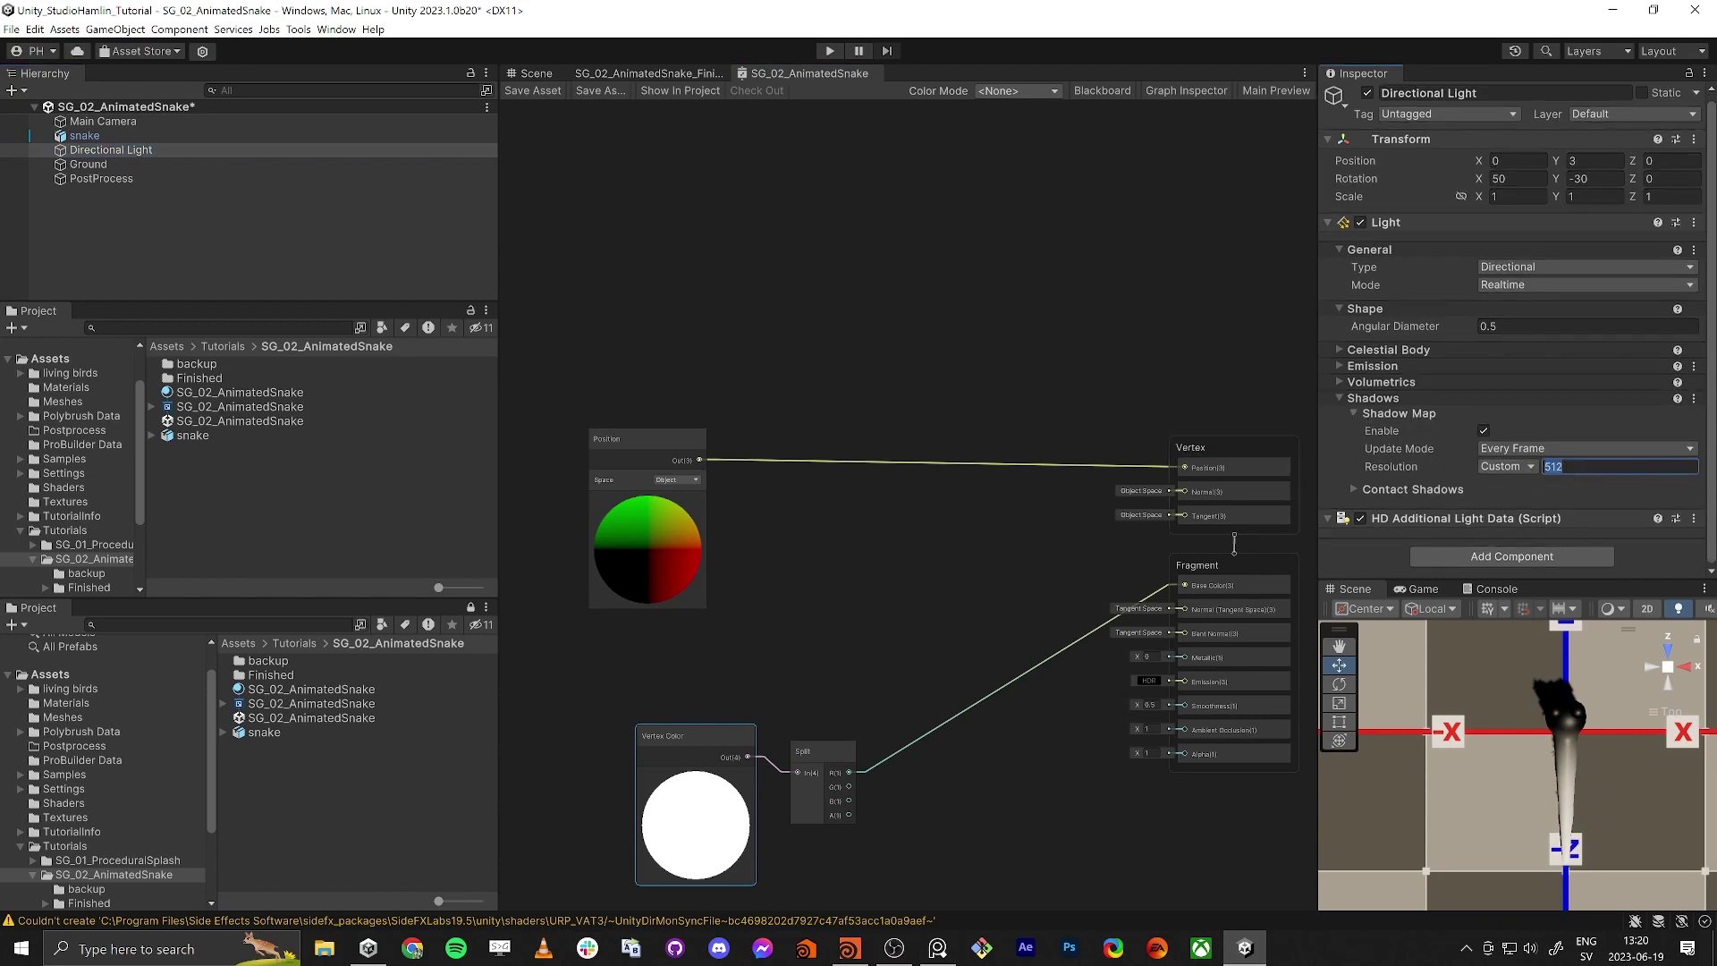
{"action": "type", "text": "4096"}
{"action": "left_click", "coordinate": [1487, 325]}
{"action": "type", "text": "1"}
{"action": "key", "text": "Return"}
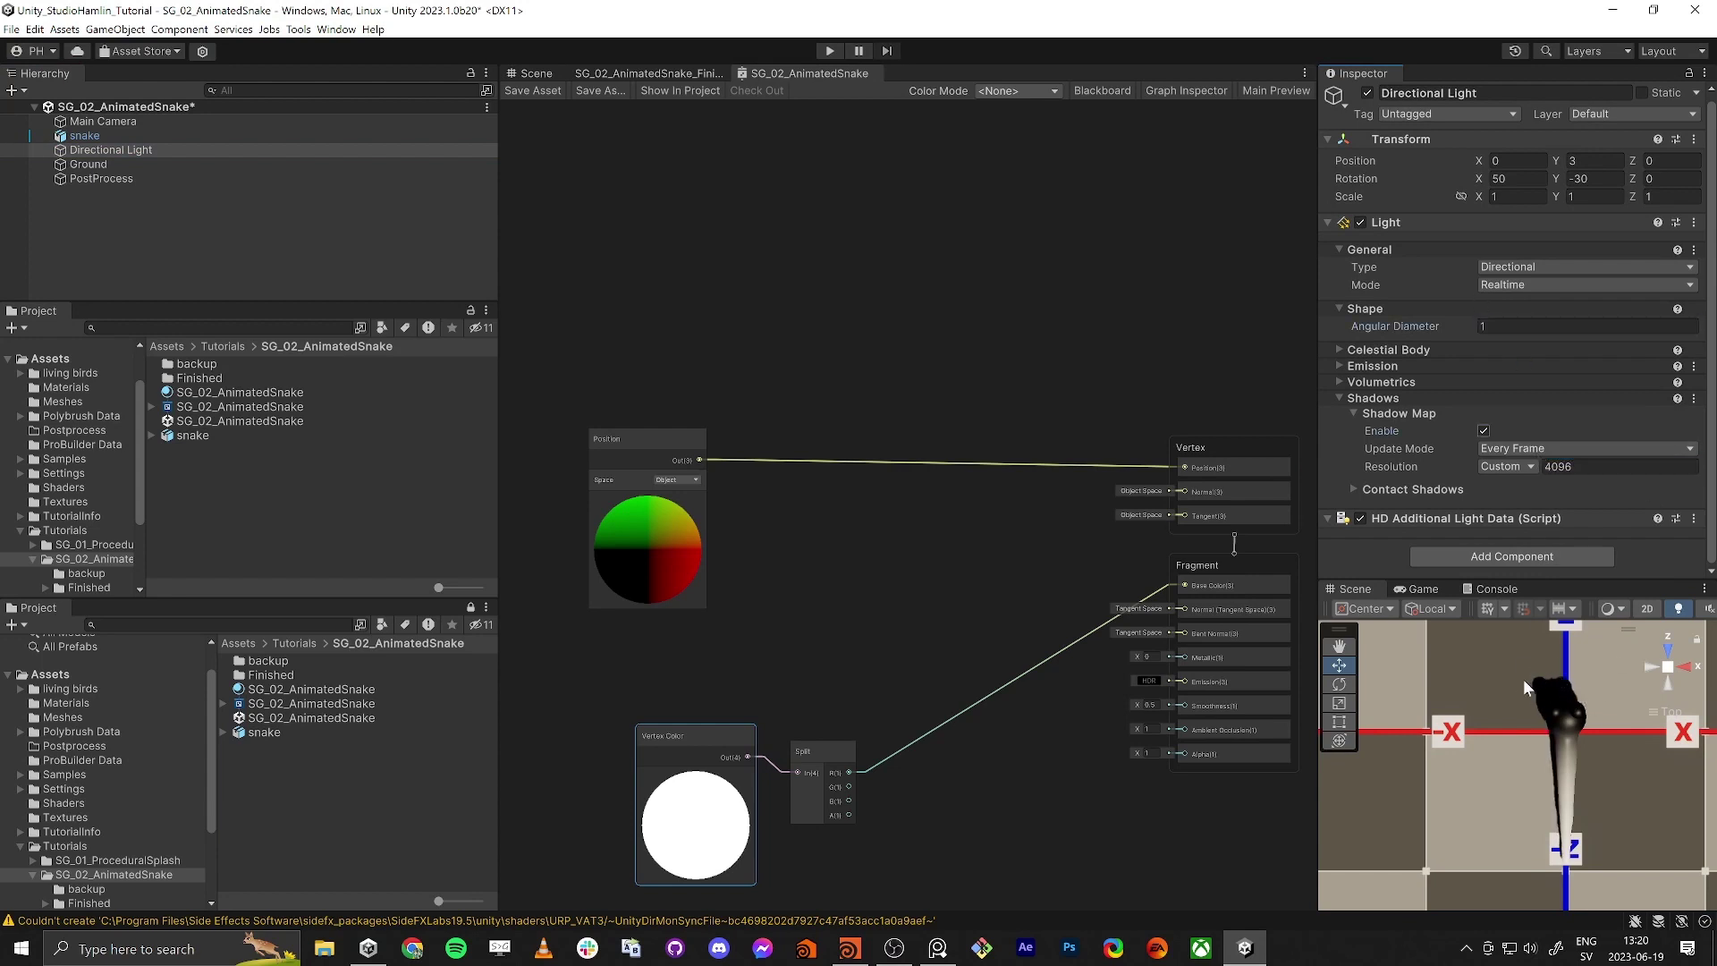
{"action": "left_click", "coordinate": [280, 250]}
Step: Move the Position, Vertex Color and Split nodes farther from the output blocks and raise the Position node well above the Vertex Color node
{"action": "middle_click_drag", "start_coordinate": [855, 697], "coordinate": [980, 640]}
{"action": "scroll", "coordinate": [931, 623], "scroll_direction": "down", "scroll_amount": 1}
{"action": "left_click_drag", "start_coordinate": [711, 343], "coordinate": [984, 741]}
{"action": "left_click_drag", "start_coordinate": [938, 684], "coordinate": [759, 683]}
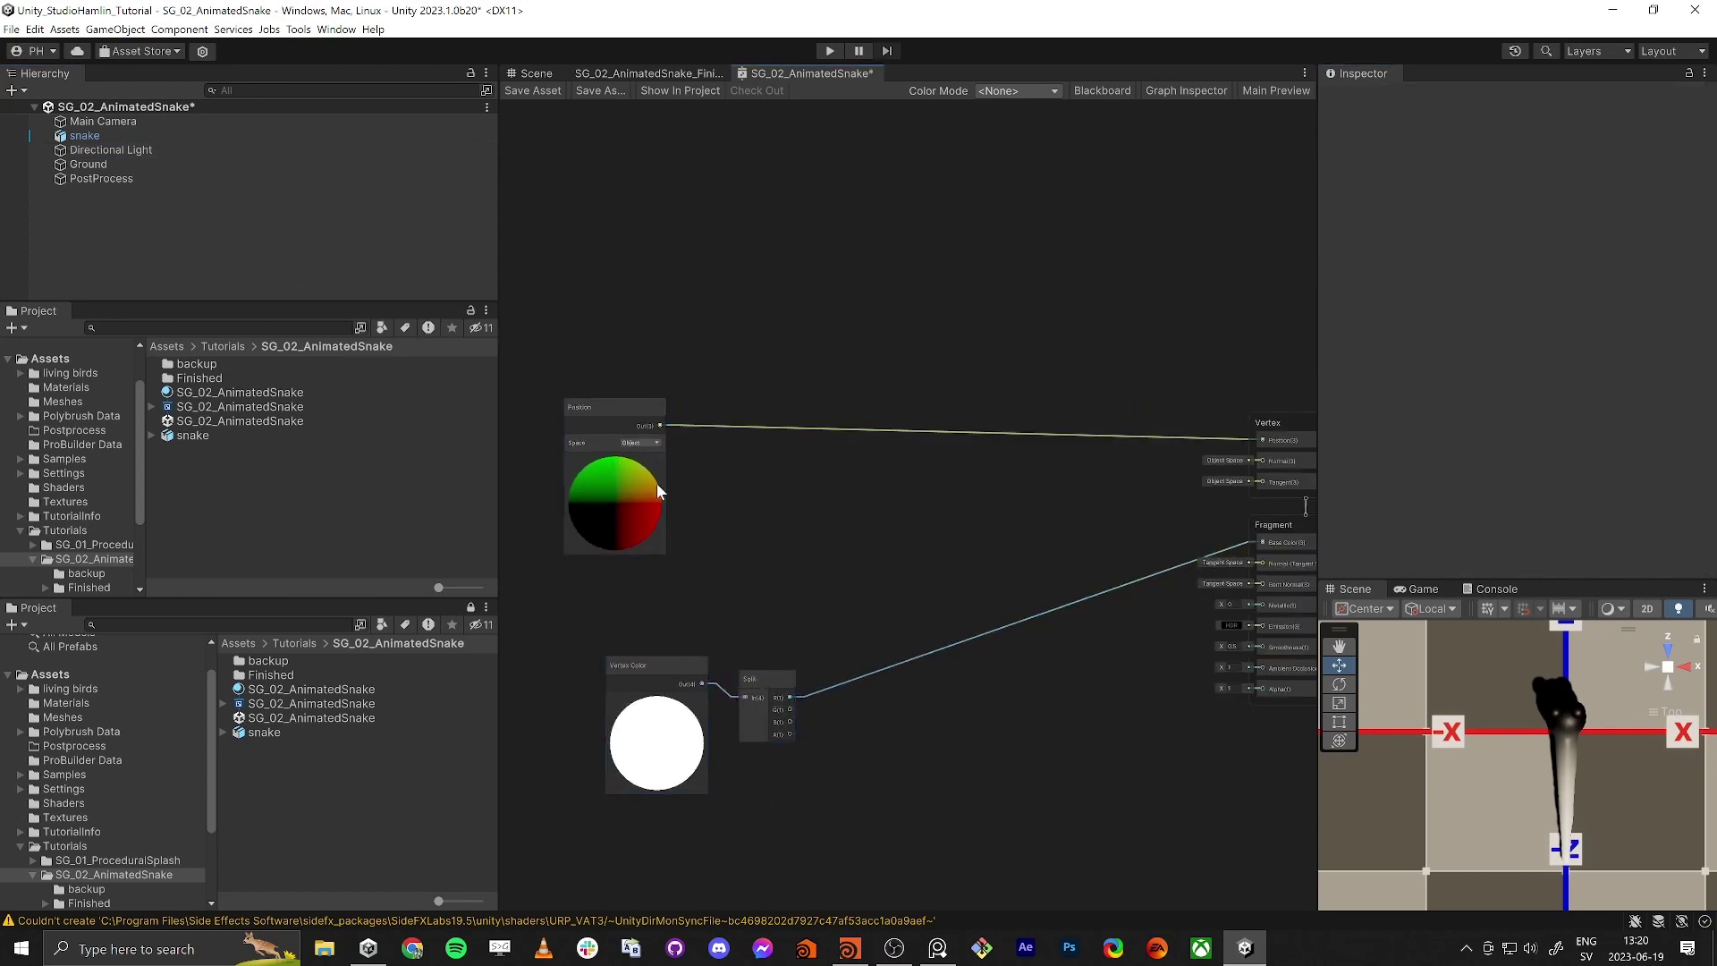
{"action": "left_click_drag", "start_coordinate": [602, 399], "coordinate": [585, 257]}
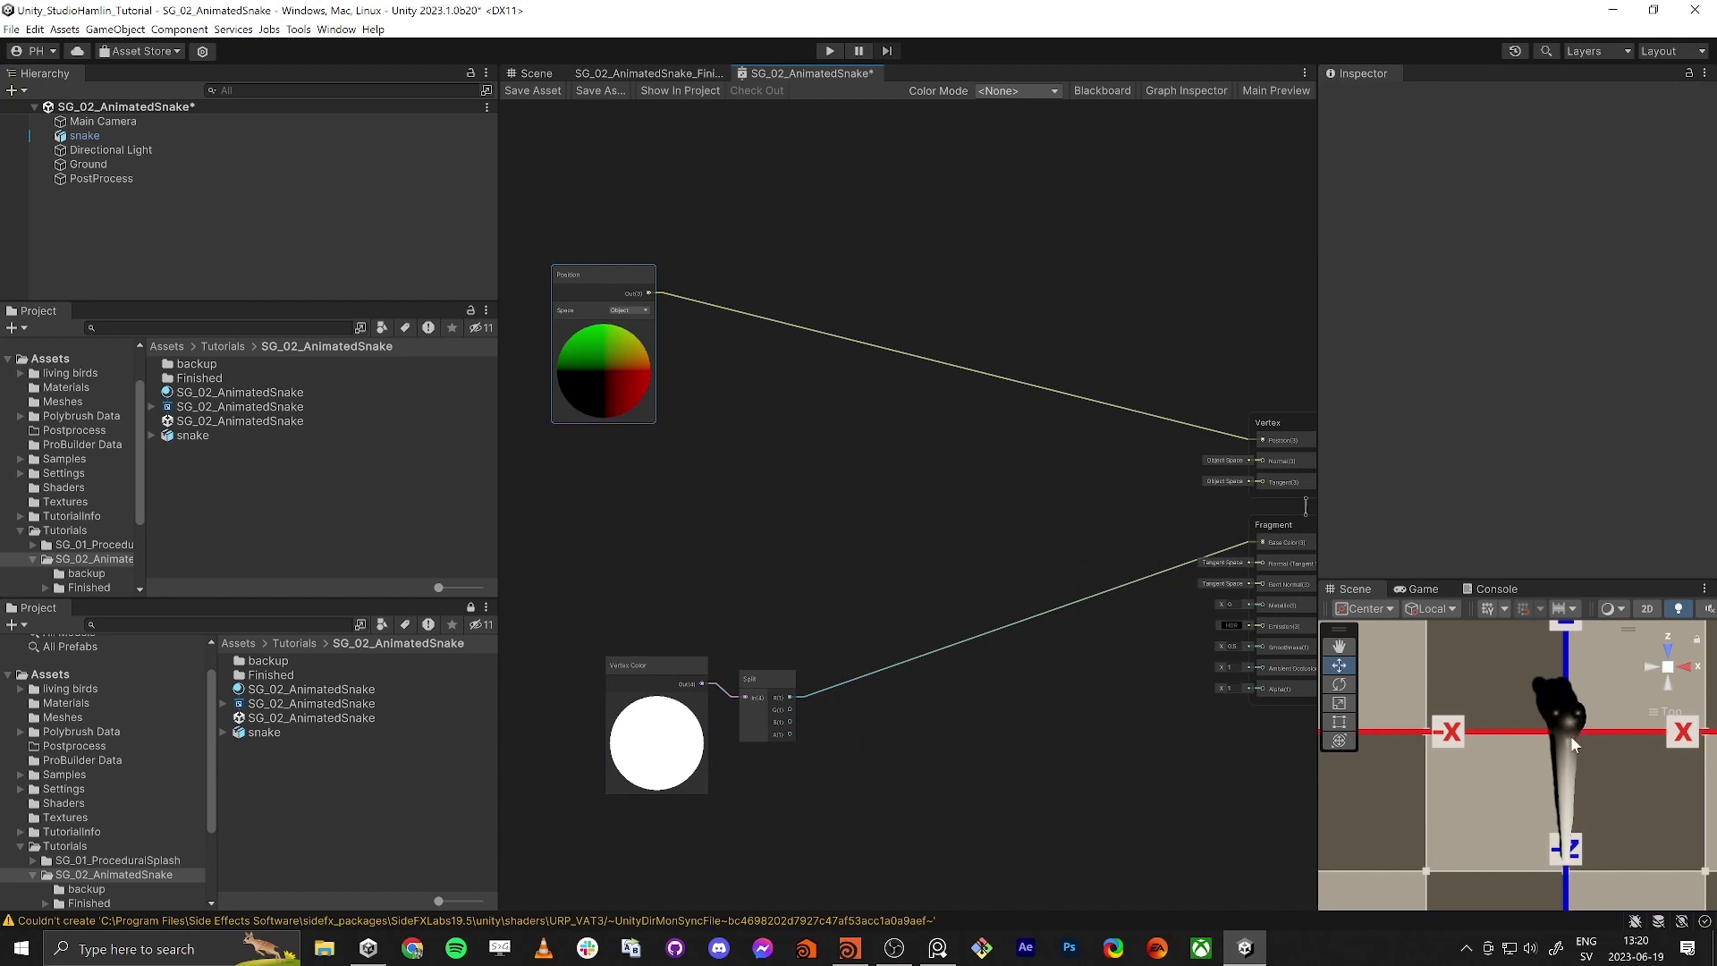
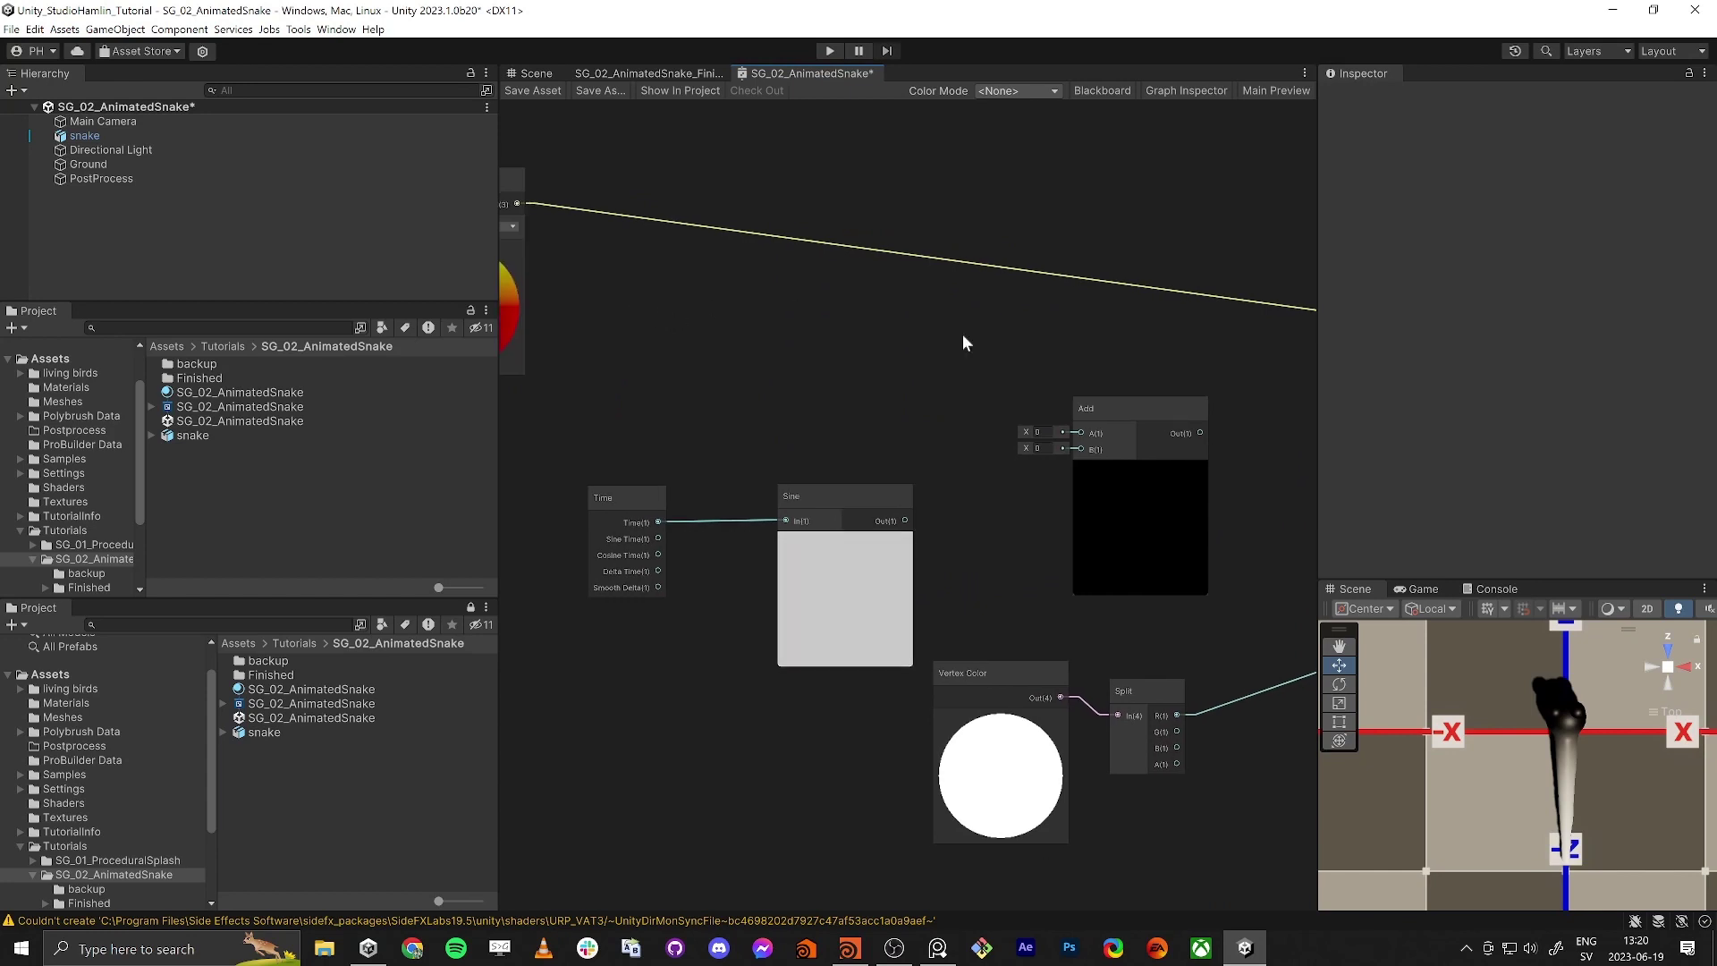
Step: Connect the Position node's output to the Add node's A input and the Sine output to its B input
{"action": "left_click_drag", "start_coordinate": [1088, 402], "coordinate": [1007, 341]}
{"action": "middle_click_drag", "start_coordinate": [542, 260], "coordinate": [603, 332]}
{"action": "left_click_drag", "start_coordinate": [576, 280], "coordinate": [975, 407]}
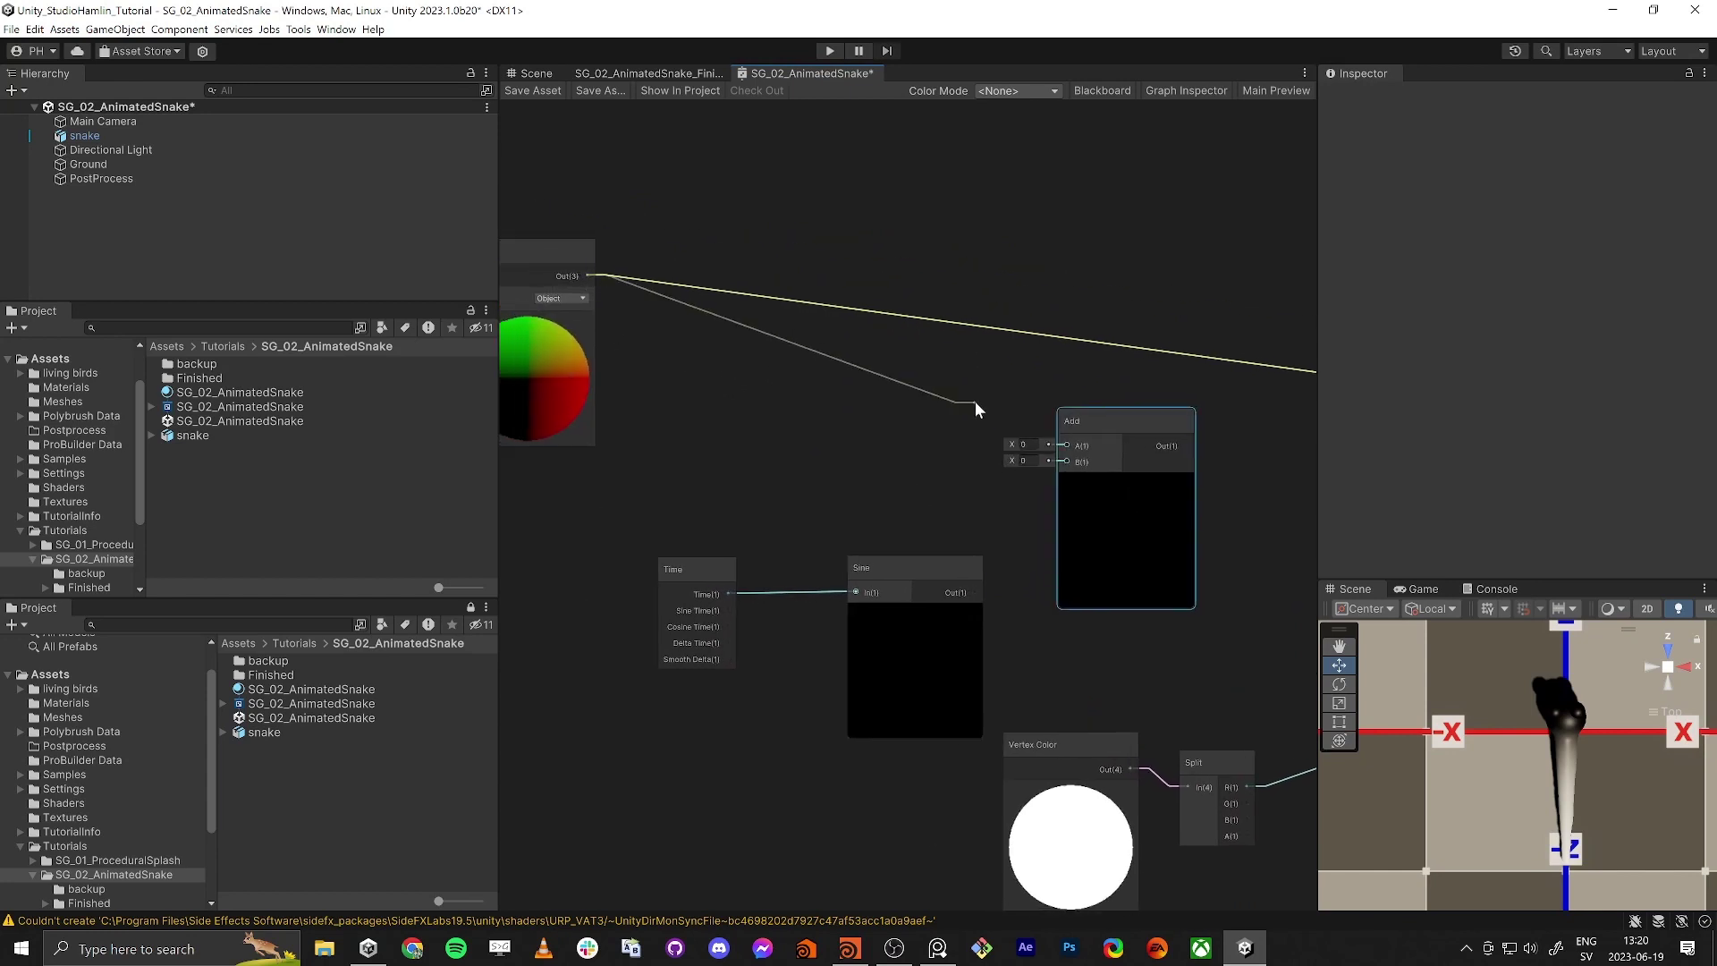
{"action": "left_click_drag", "start_coordinate": [1067, 450], "coordinate": [1067, 446]}
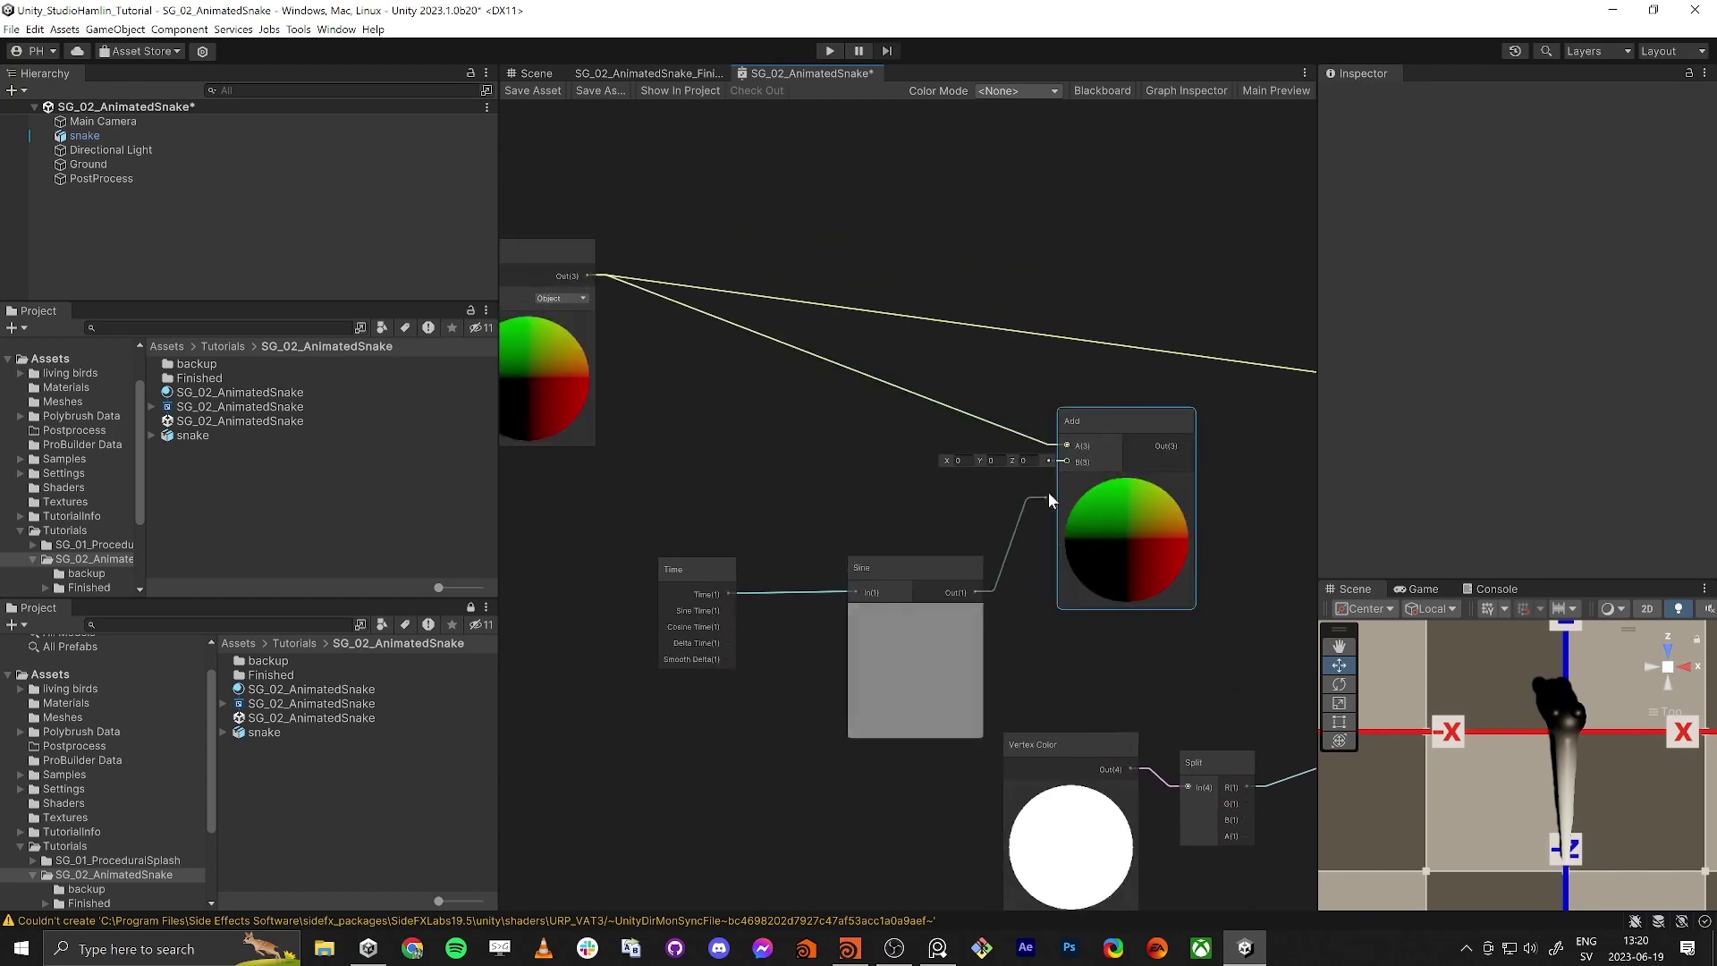
{"action": "left_click_drag", "start_coordinate": [978, 592], "coordinate": [1067, 461]}
Step: Connect the Add node's output to the vertex Position block
{"action": "scroll", "coordinate": [1010, 590], "scroll_direction": "down", "scroll_amount": 3}
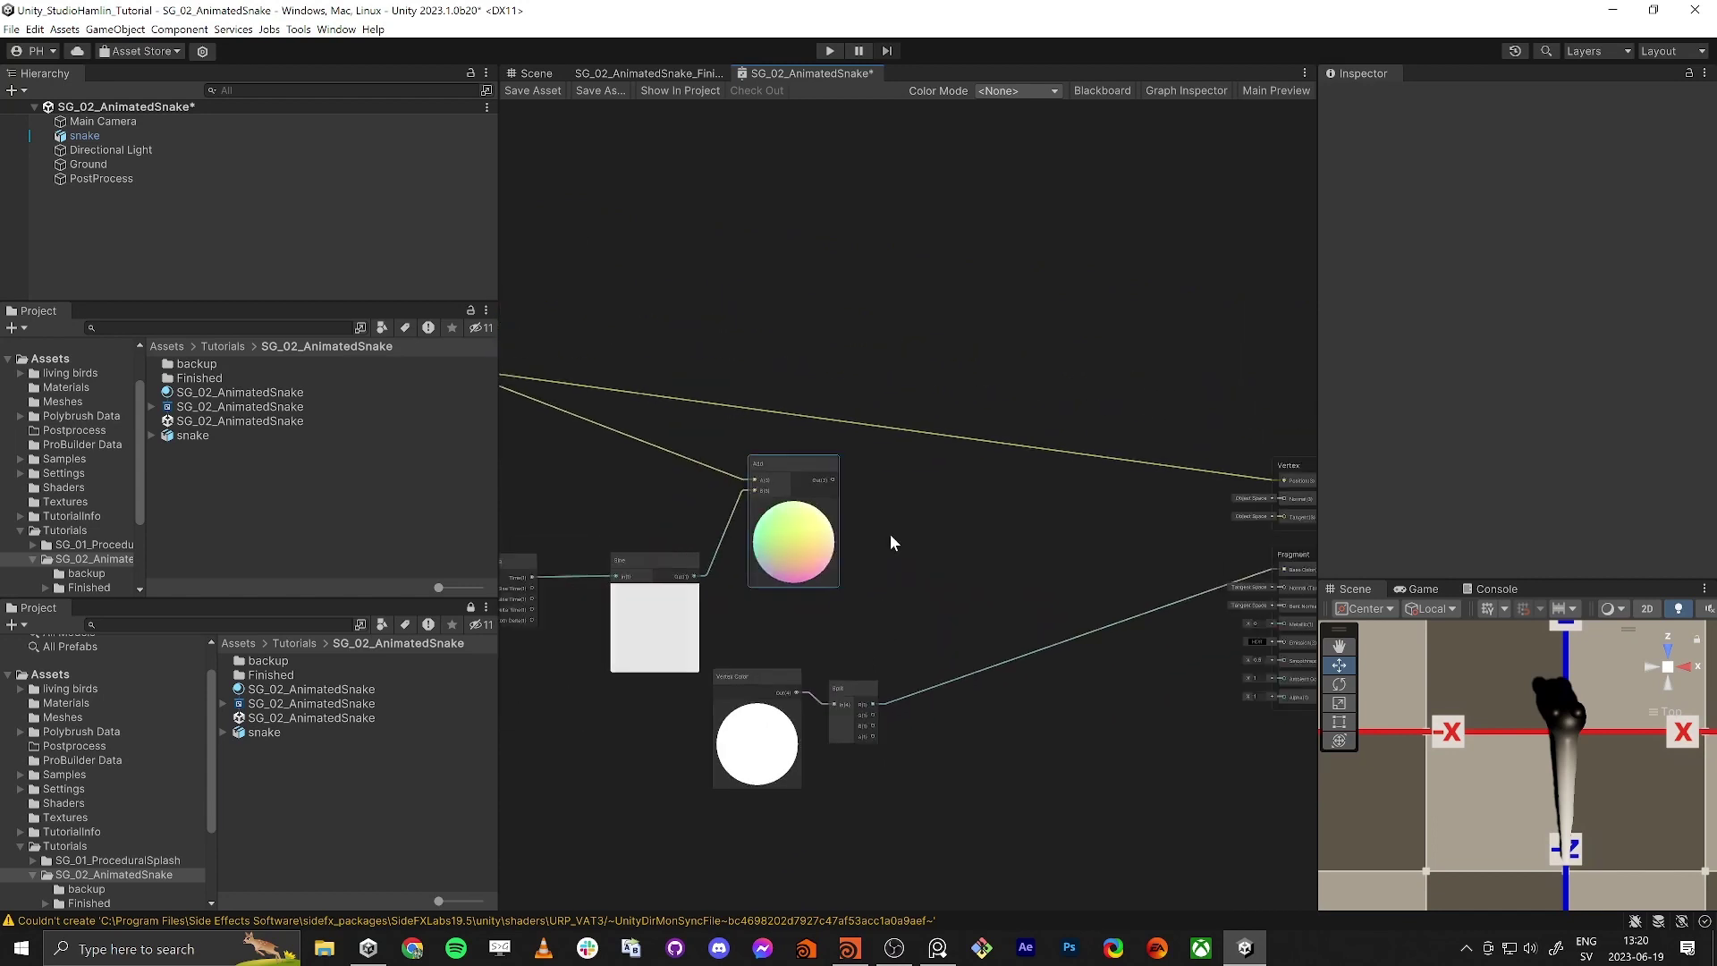
{"action": "left_click_drag", "start_coordinate": [864, 435], "coordinate": [864, 422]}
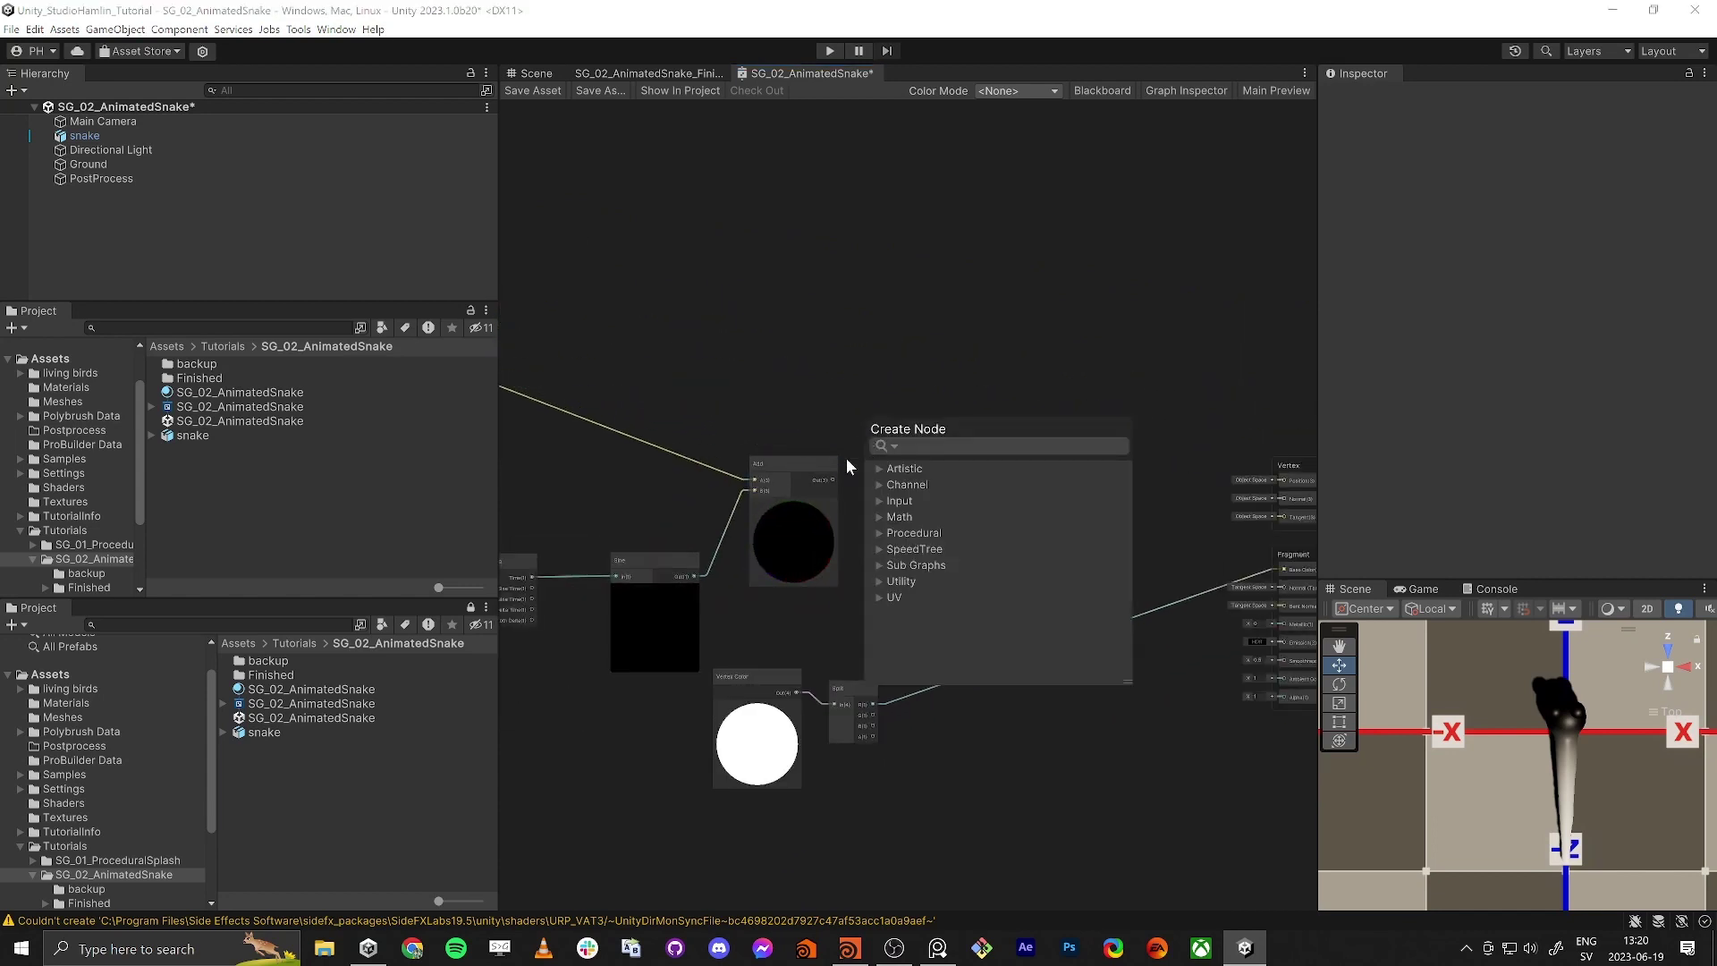
{"action": "left_click", "coordinate": [841, 432]}
{"action": "left_click_drag", "start_coordinate": [831, 488], "coordinate": [1181, 480]}
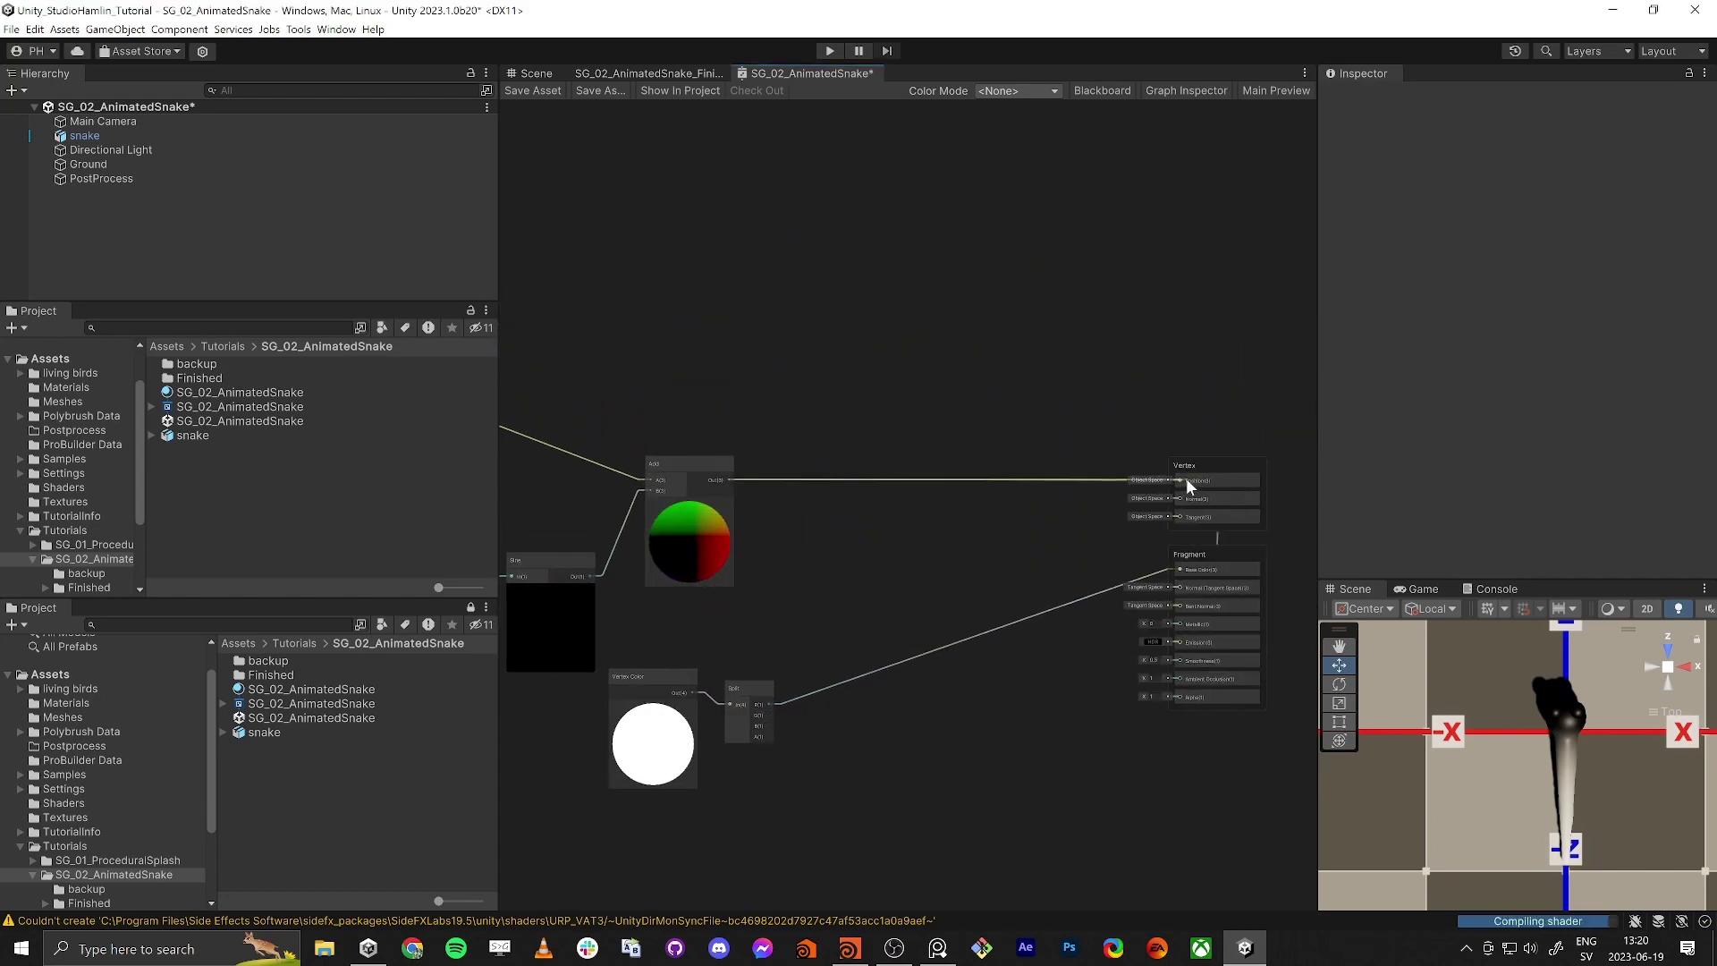
{"action": "middle_click_drag", "start_coordinate": [695, 572], "coordinate": [981, 519]}
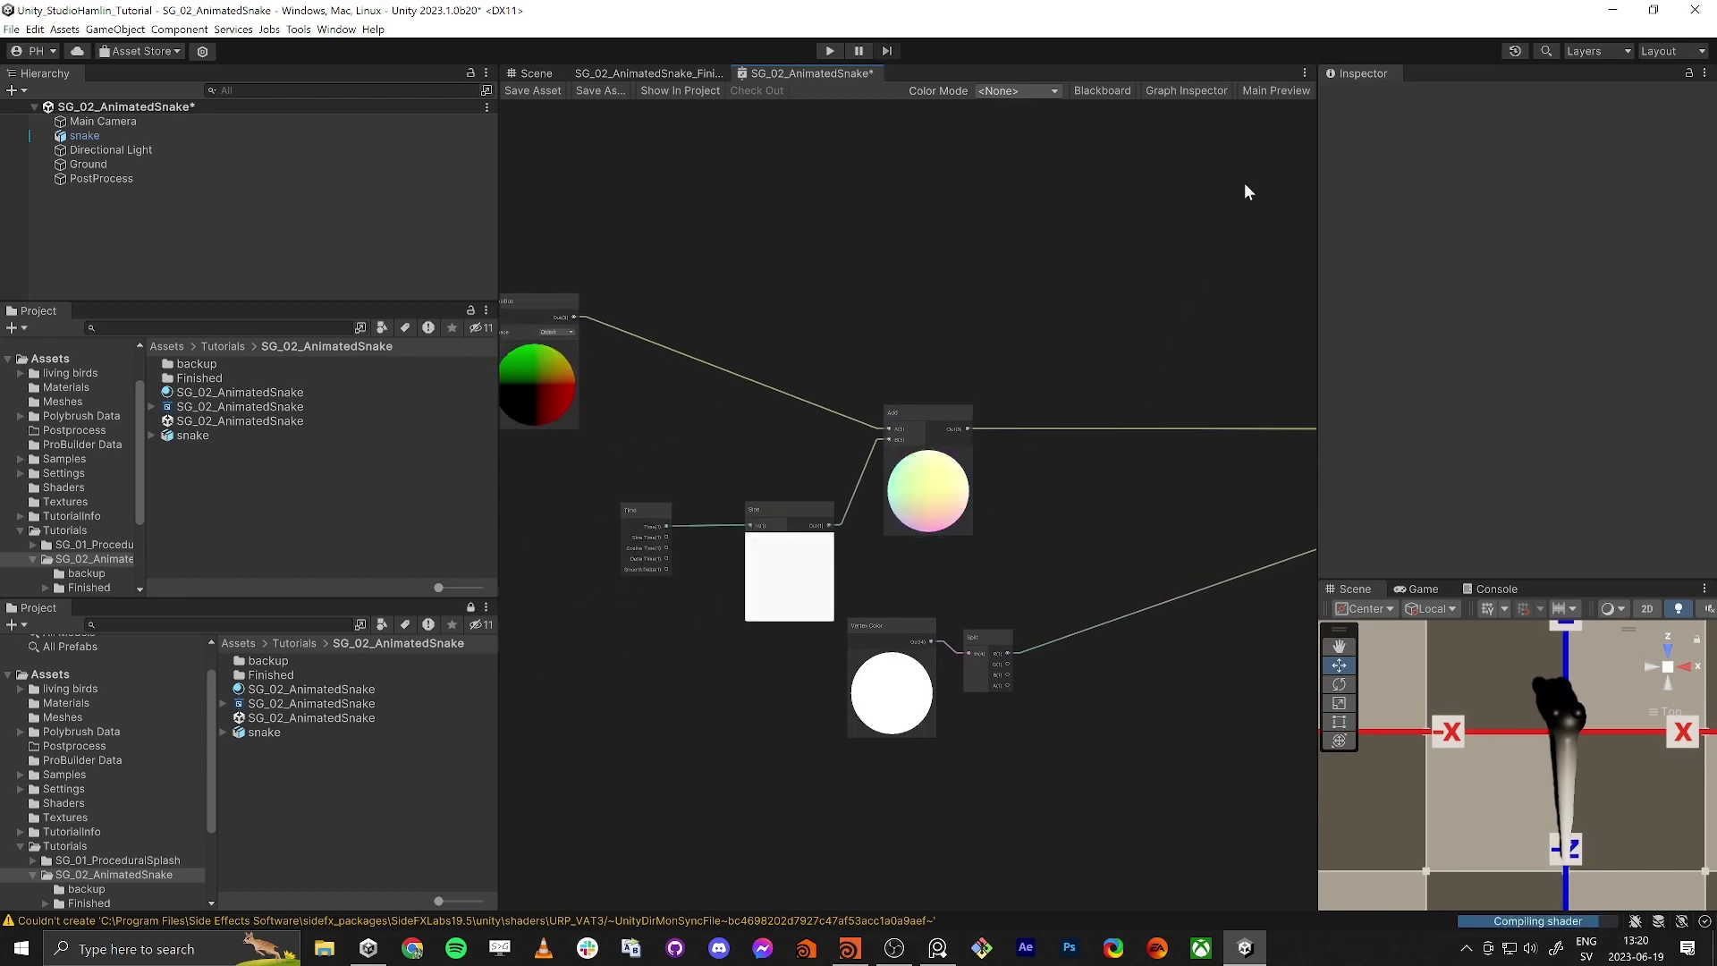
Step: Show the Main Preview and try to find a custom preview mesh by searching for "snake"
{"action": "left_click", "coordinate": [1276, 90]}
{"action": "right_click", "coordinate": [1159, 736]}
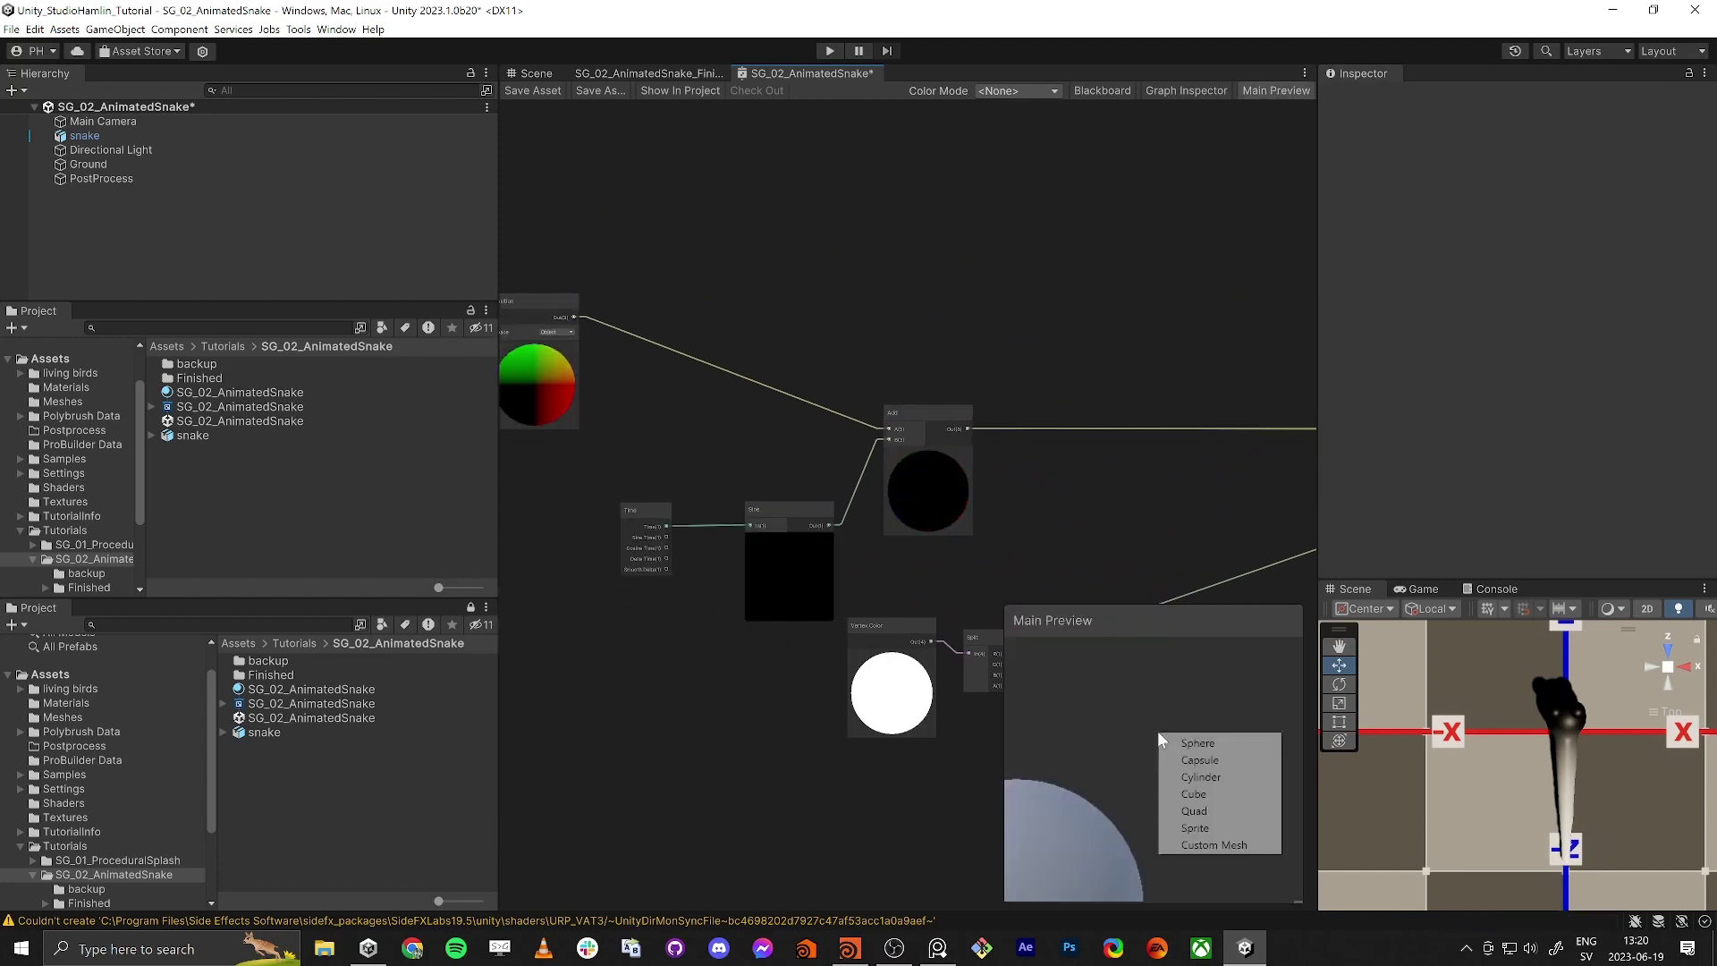
{"action": "left_click", "coordinate": [1199, 845]}
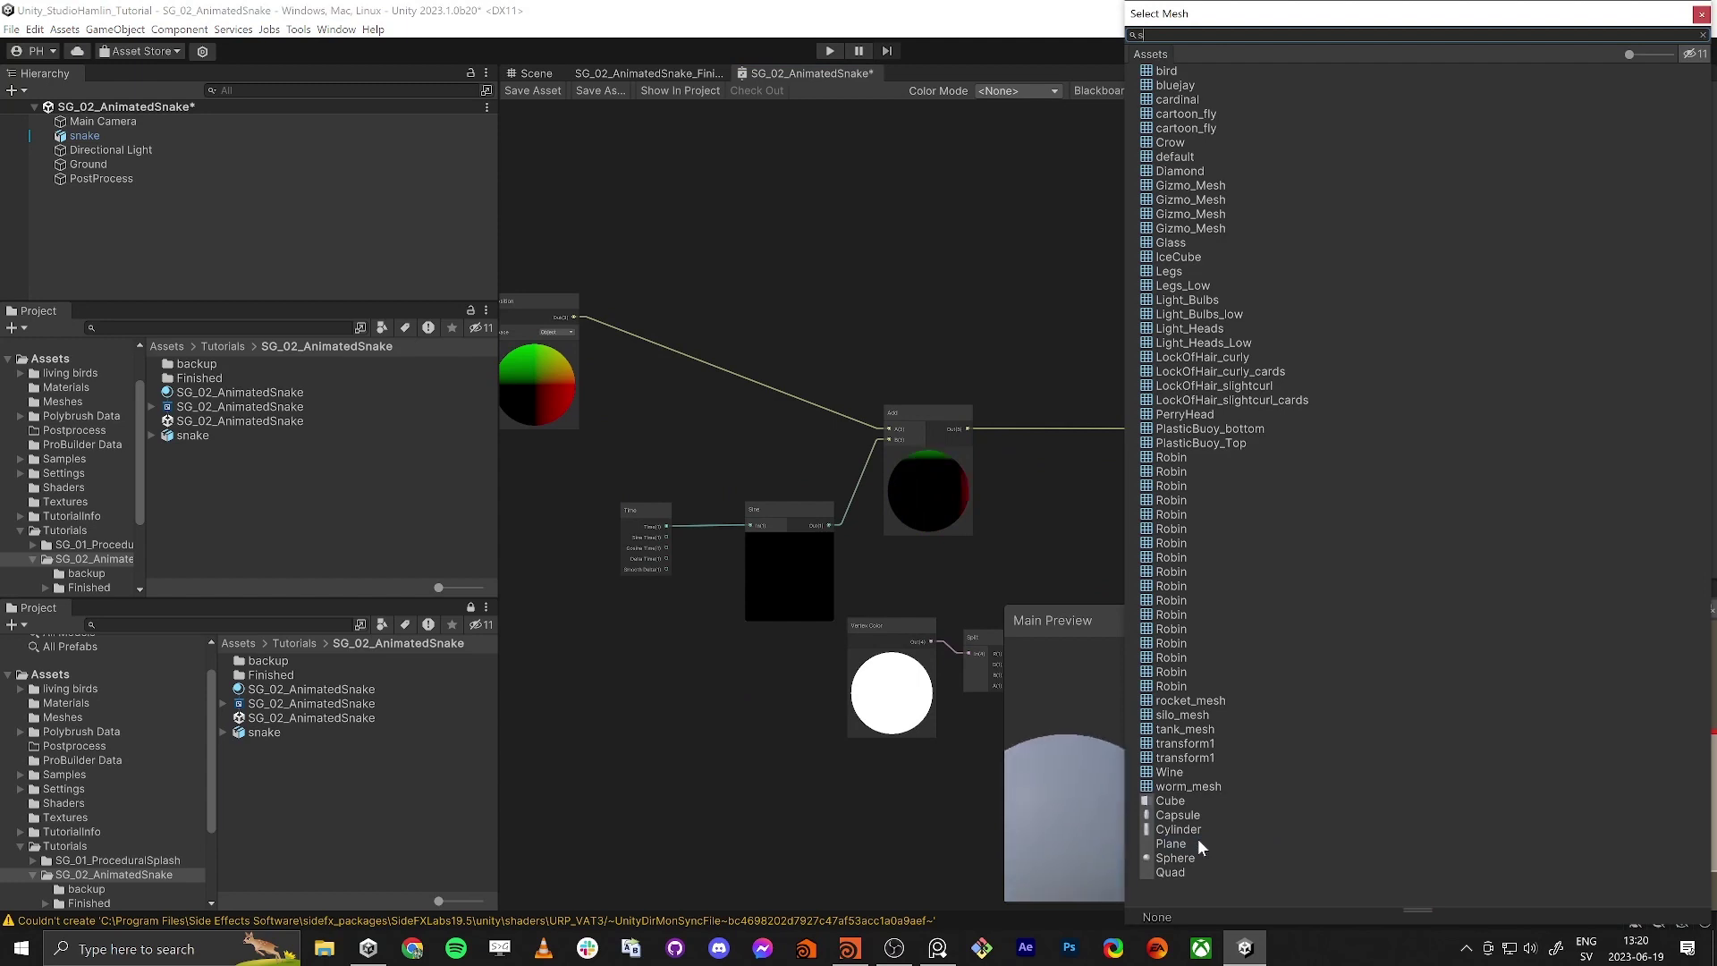
{"action": "type", "text": "snake"}
{"action": "key", "text": "BackSpace"}
{"action": "key", "text": "BackSpace"}
{"action": "key", "text": "BackSpace"}
{"action": "key", "text": "BackSpace"}
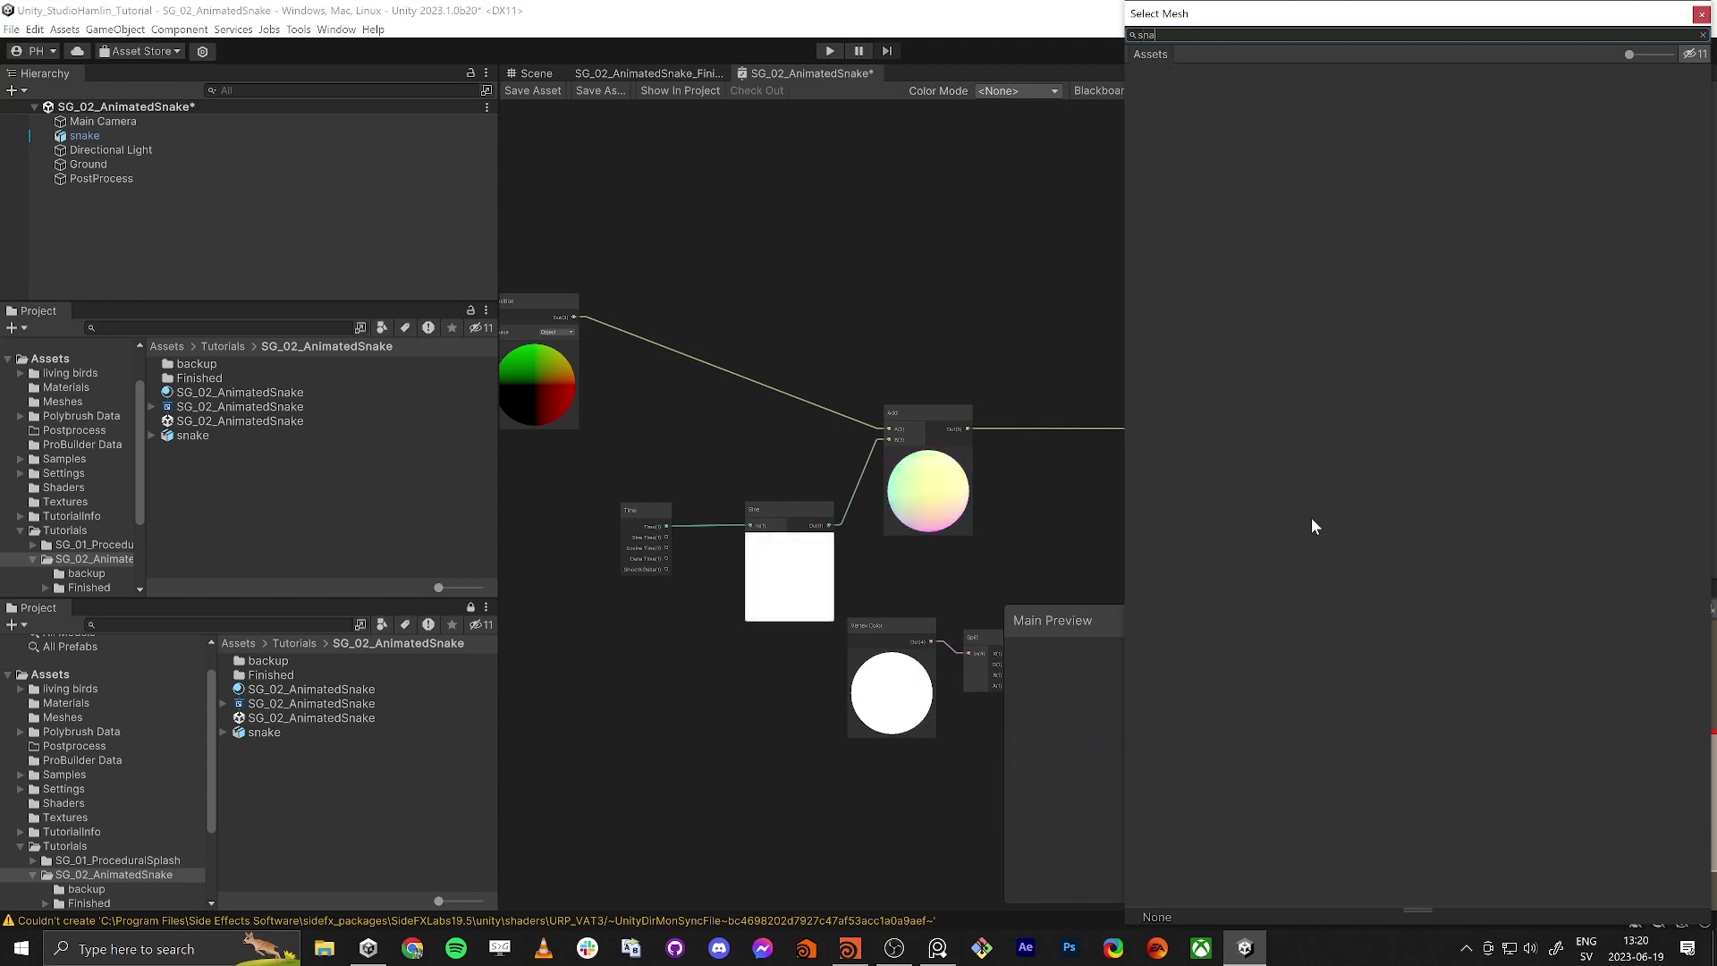
{"action": "key", "text": "BackSpace"}
{"action": "key", "text": "Escape"}
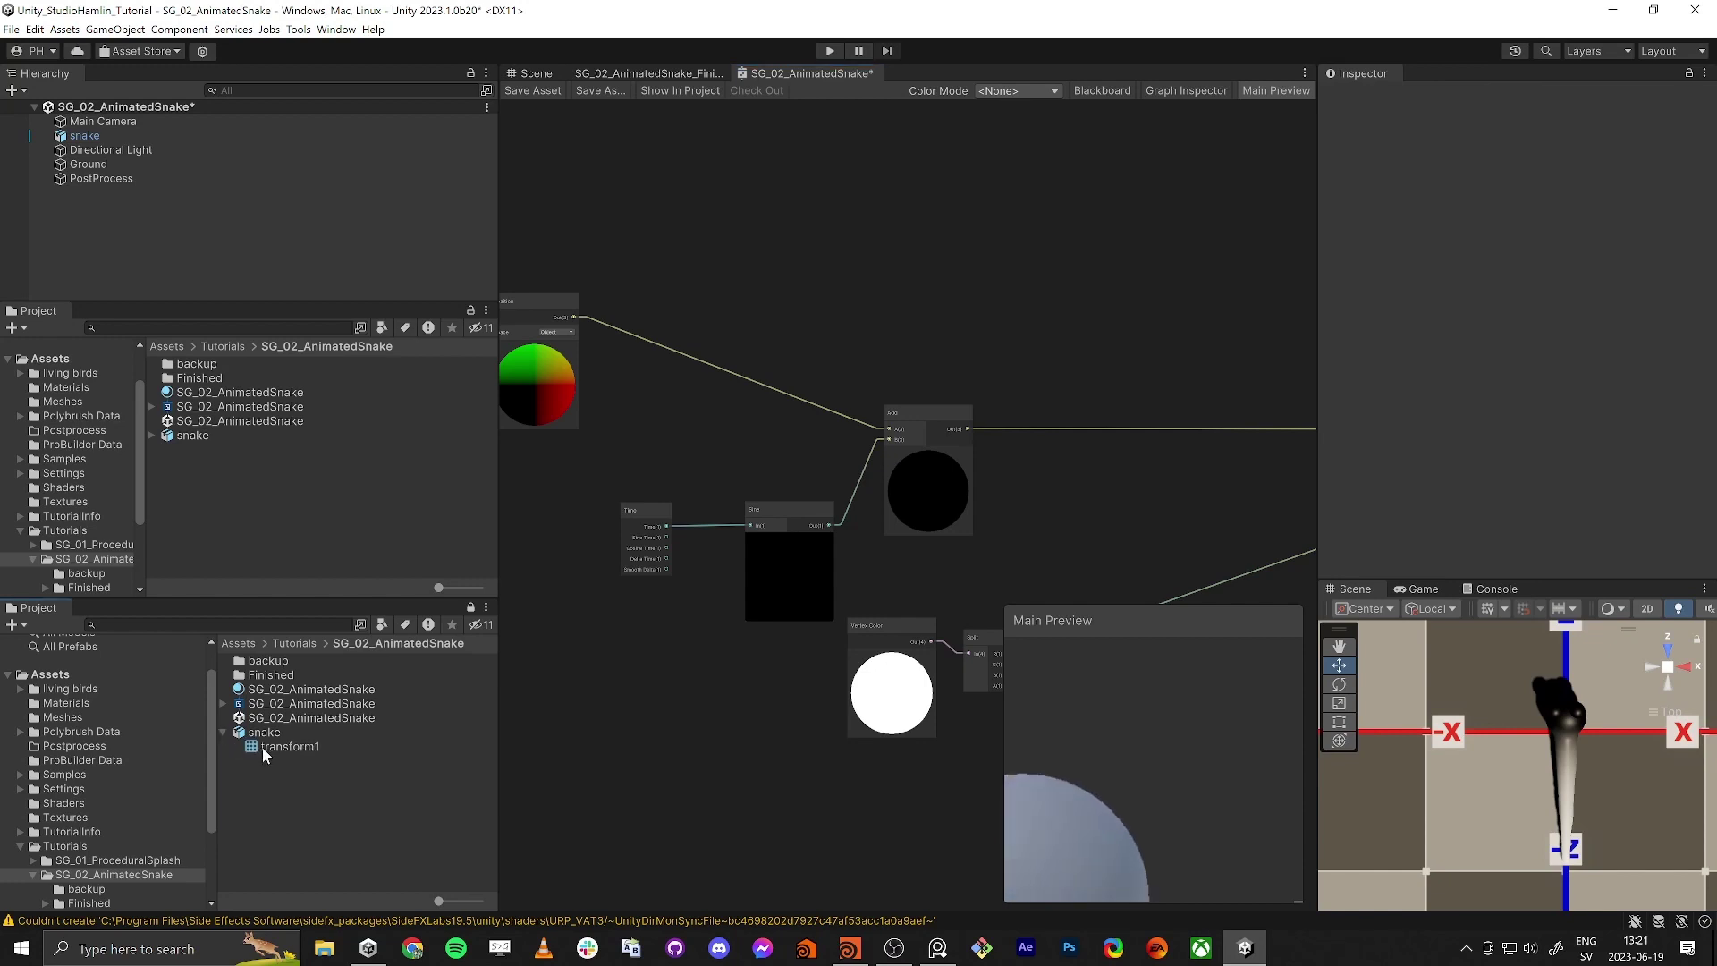
Step: Assign the snake's transform1 mesh as the Main Preview's custom mesh
{"action": "right_click", "coordinate": [1166, 749]}
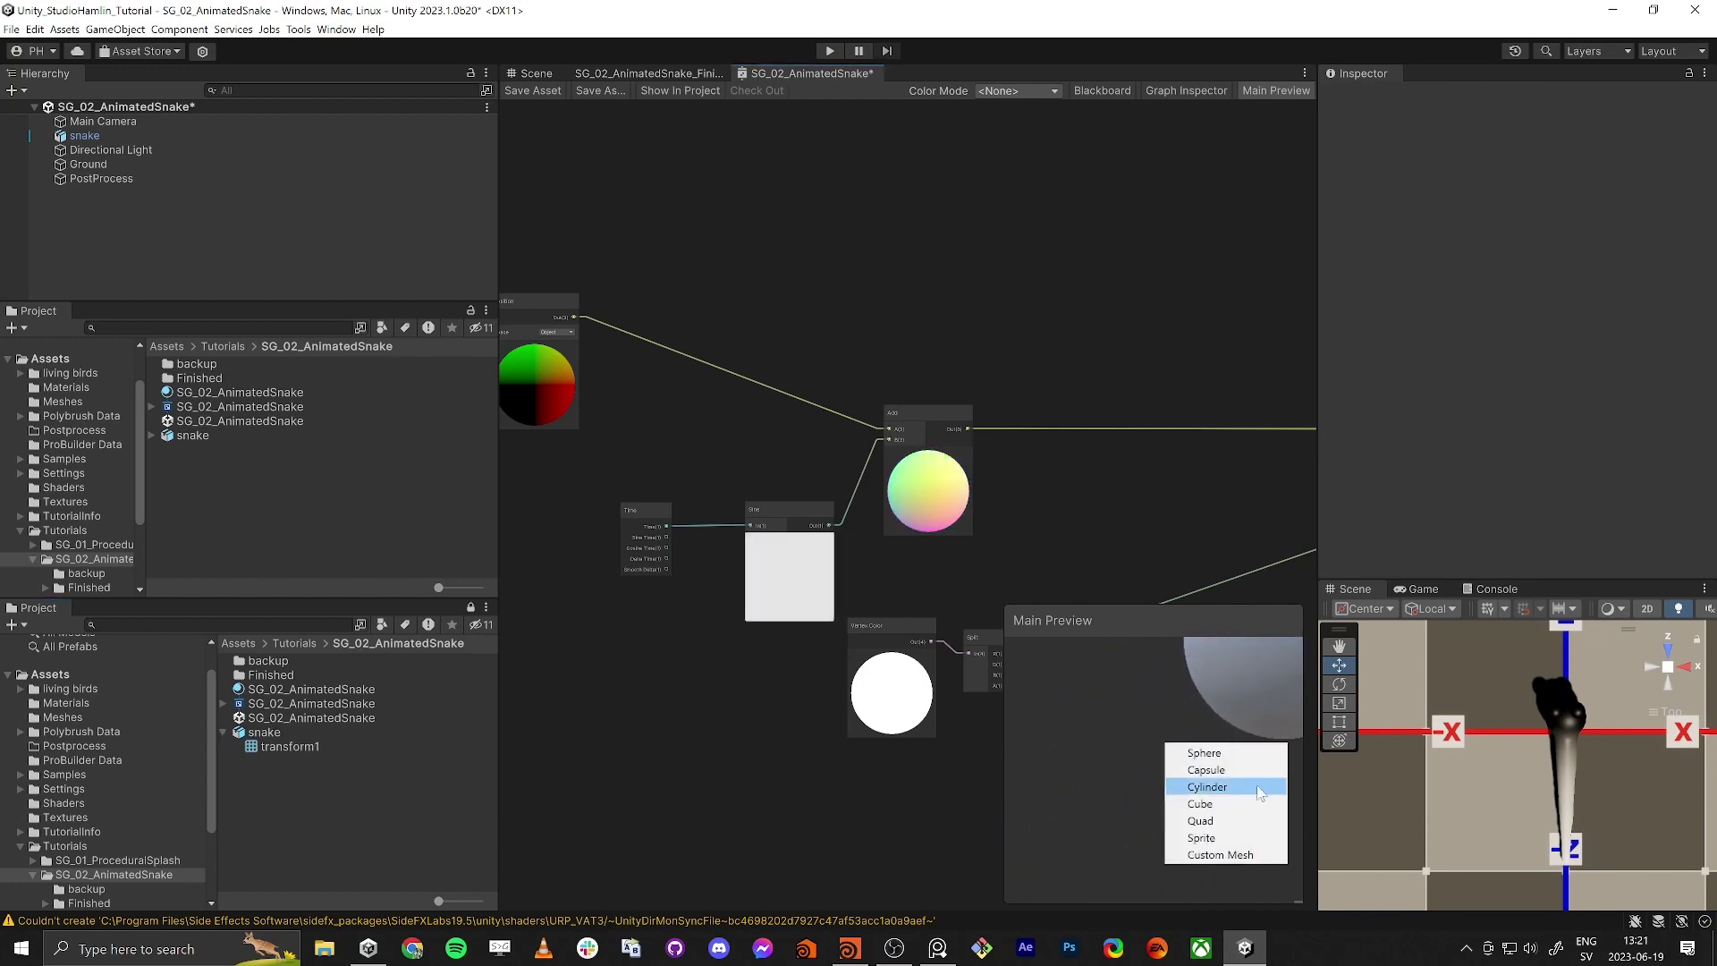
{"action": "left_click", "coordinate": [1195, 857]}
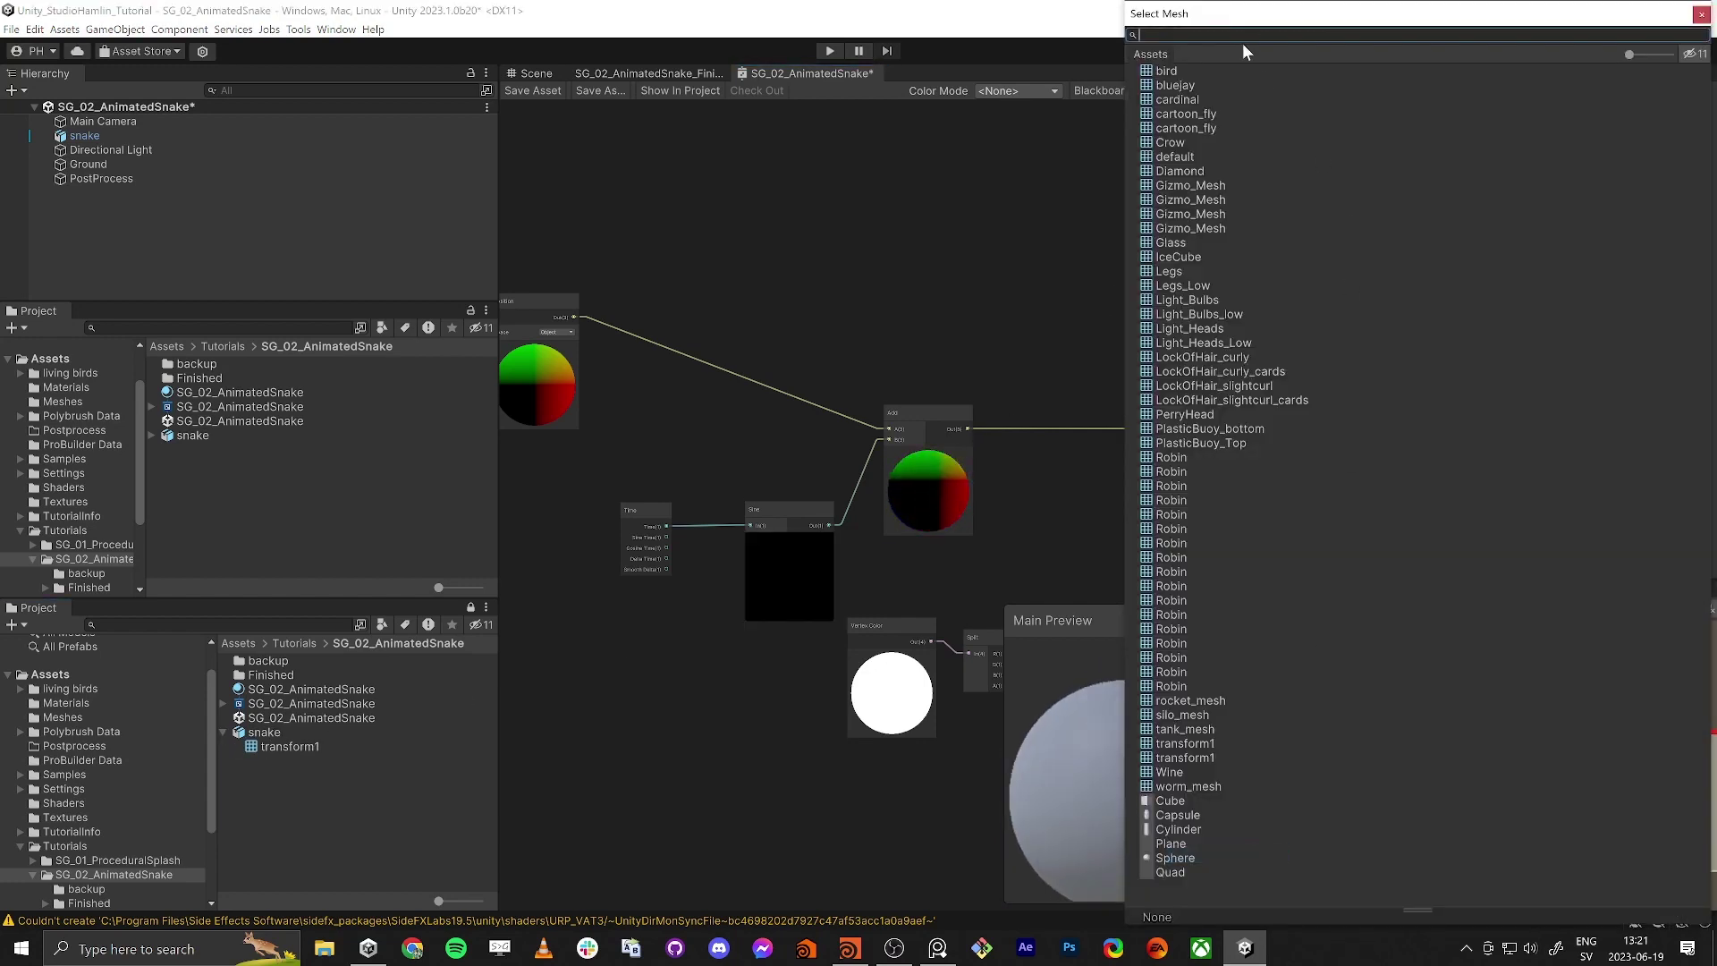
{"action": "type", "text": "trans"}
{"action": "key", "text": "Down"}
{"action": "key", "text": "Return"}
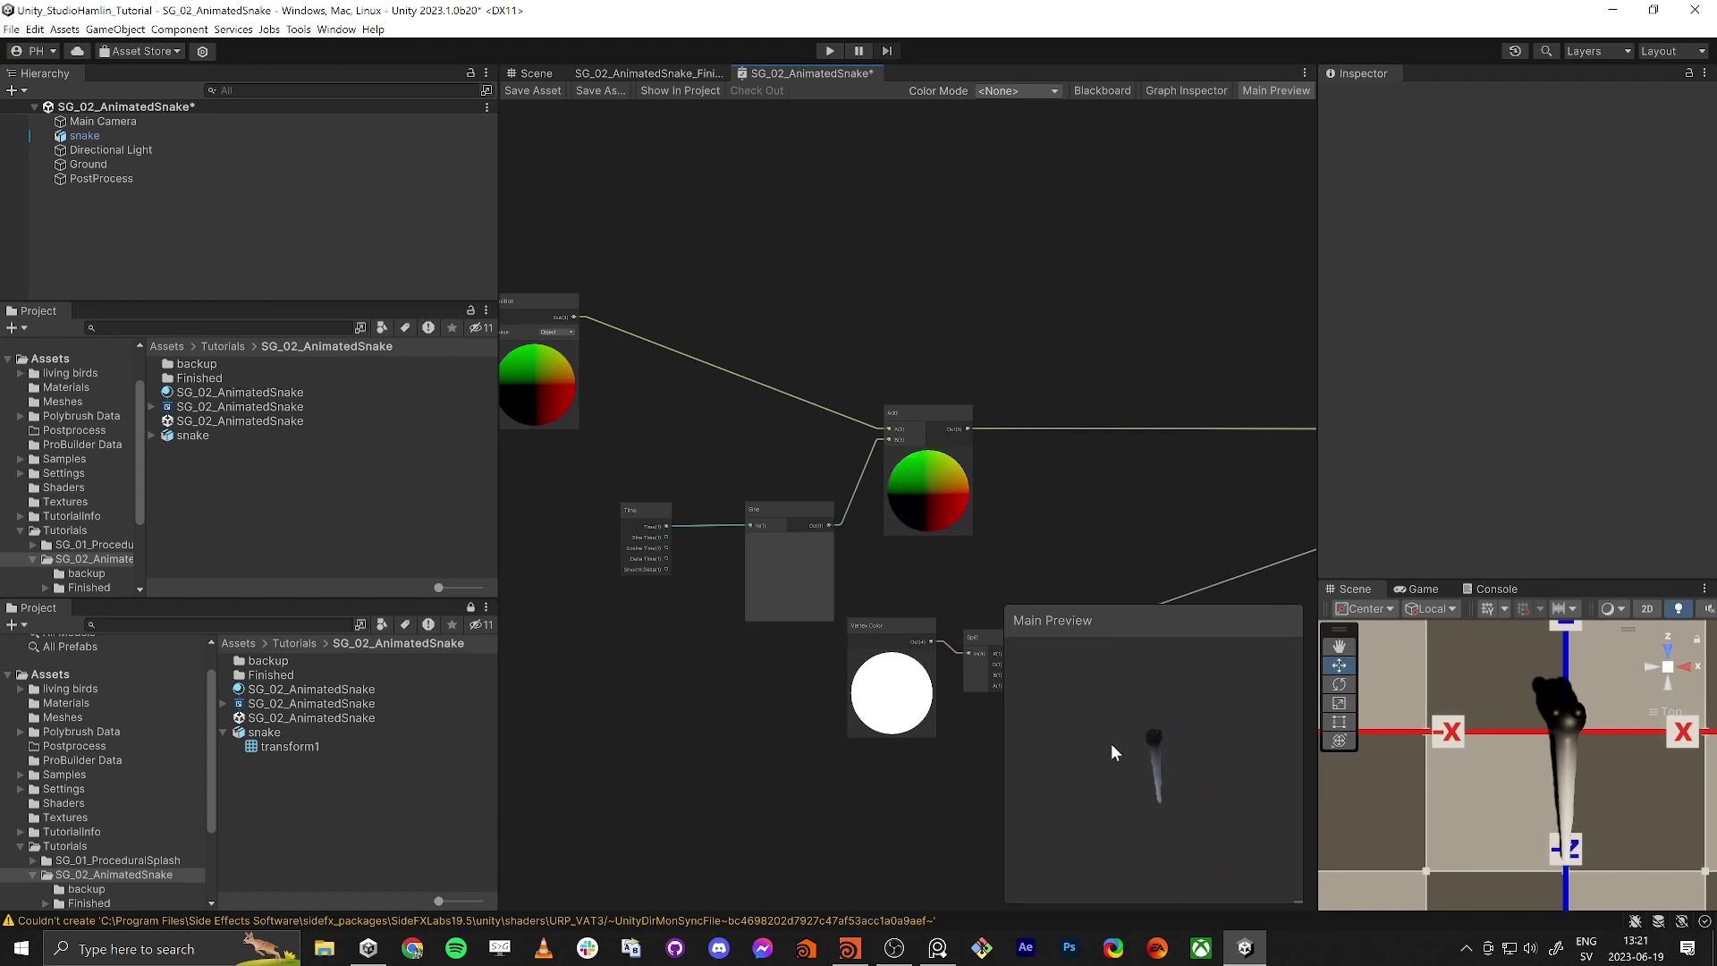
{"action": "scroll", "coordinate": [694, 675], "scroll_direction": "down", "scroll_amount": 3}
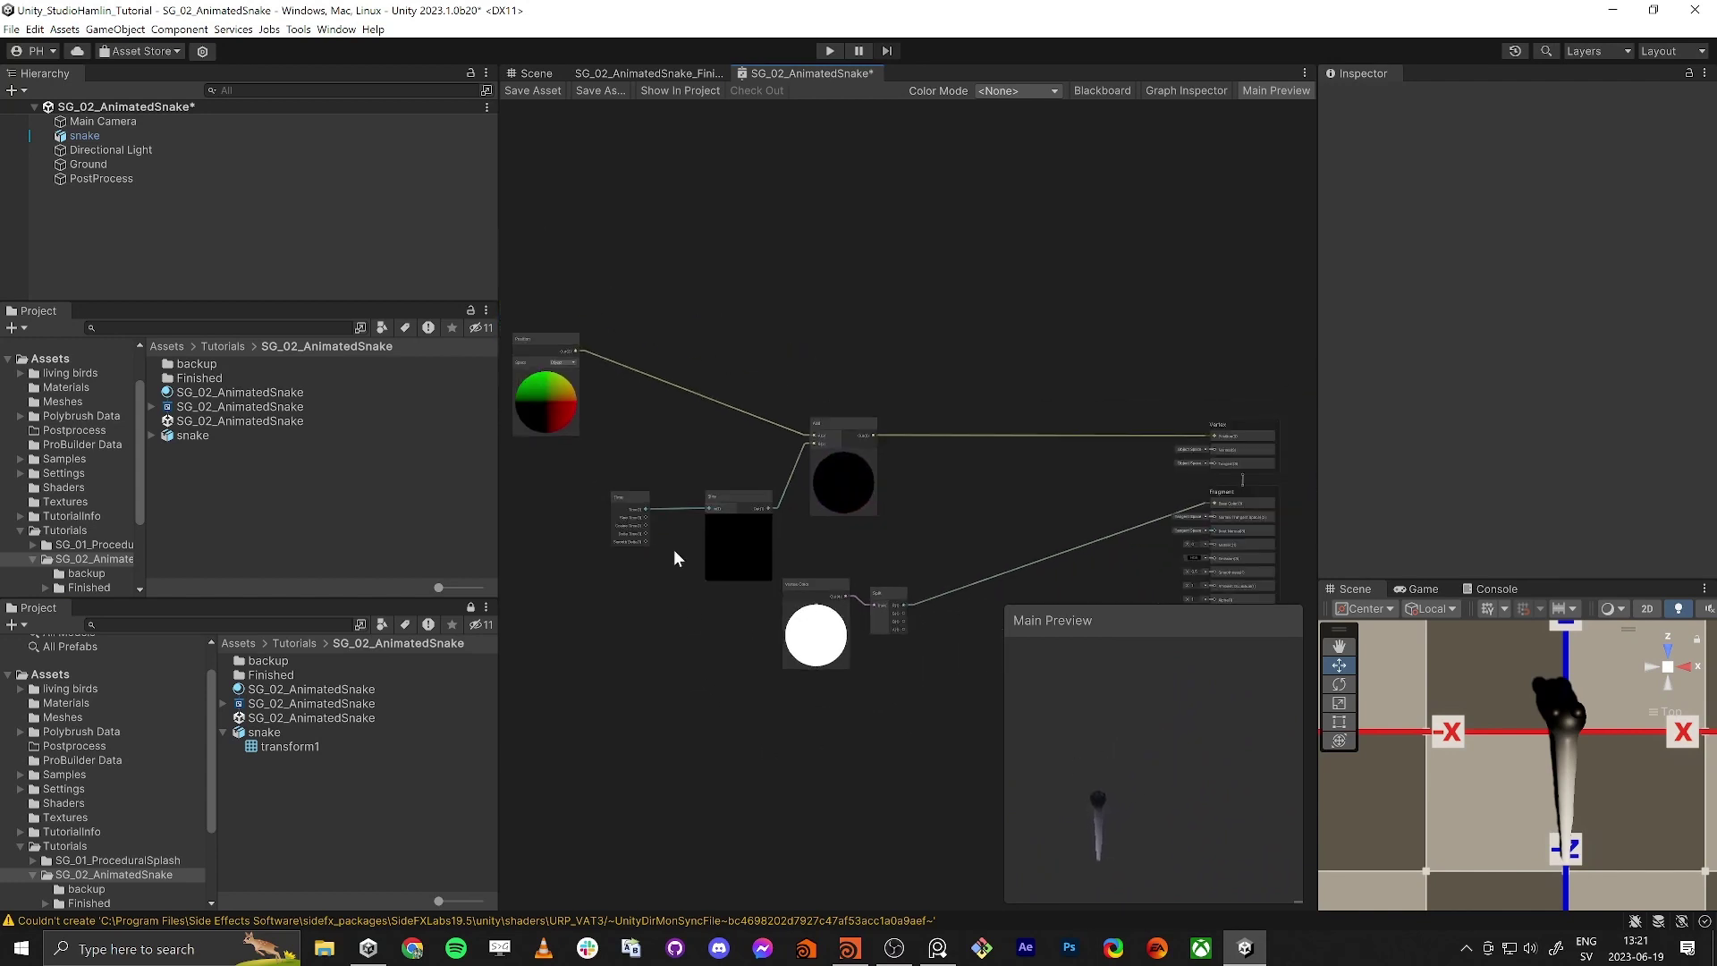
{"action": "scroll", "coordinate": [729, 501], "scroll_direction": "up", "scroll_amount": 3}
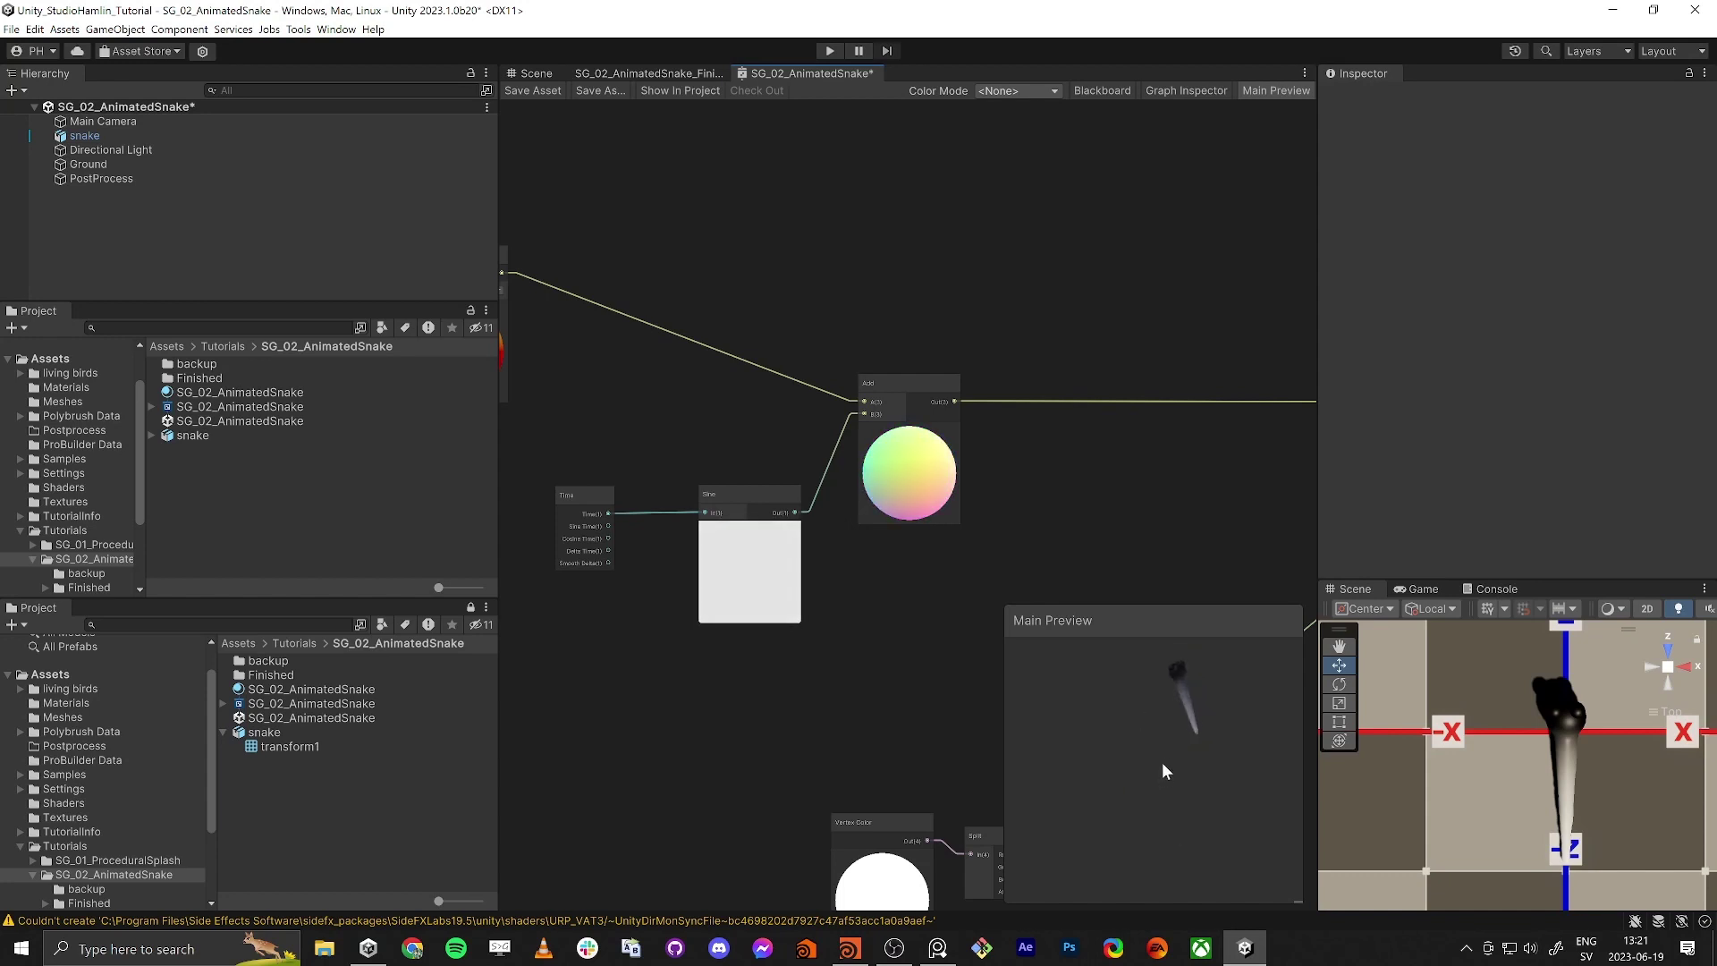
Step: Switch the Main Preview to the sphere, and set it back to the custom mesh transform1
{"action": "right_click", "coordinate": [1165, 654]}
{"action": "left_click", "coordinate": [1193, 664]}
{"action": "right_click", "coordinate": [1169, 745]}
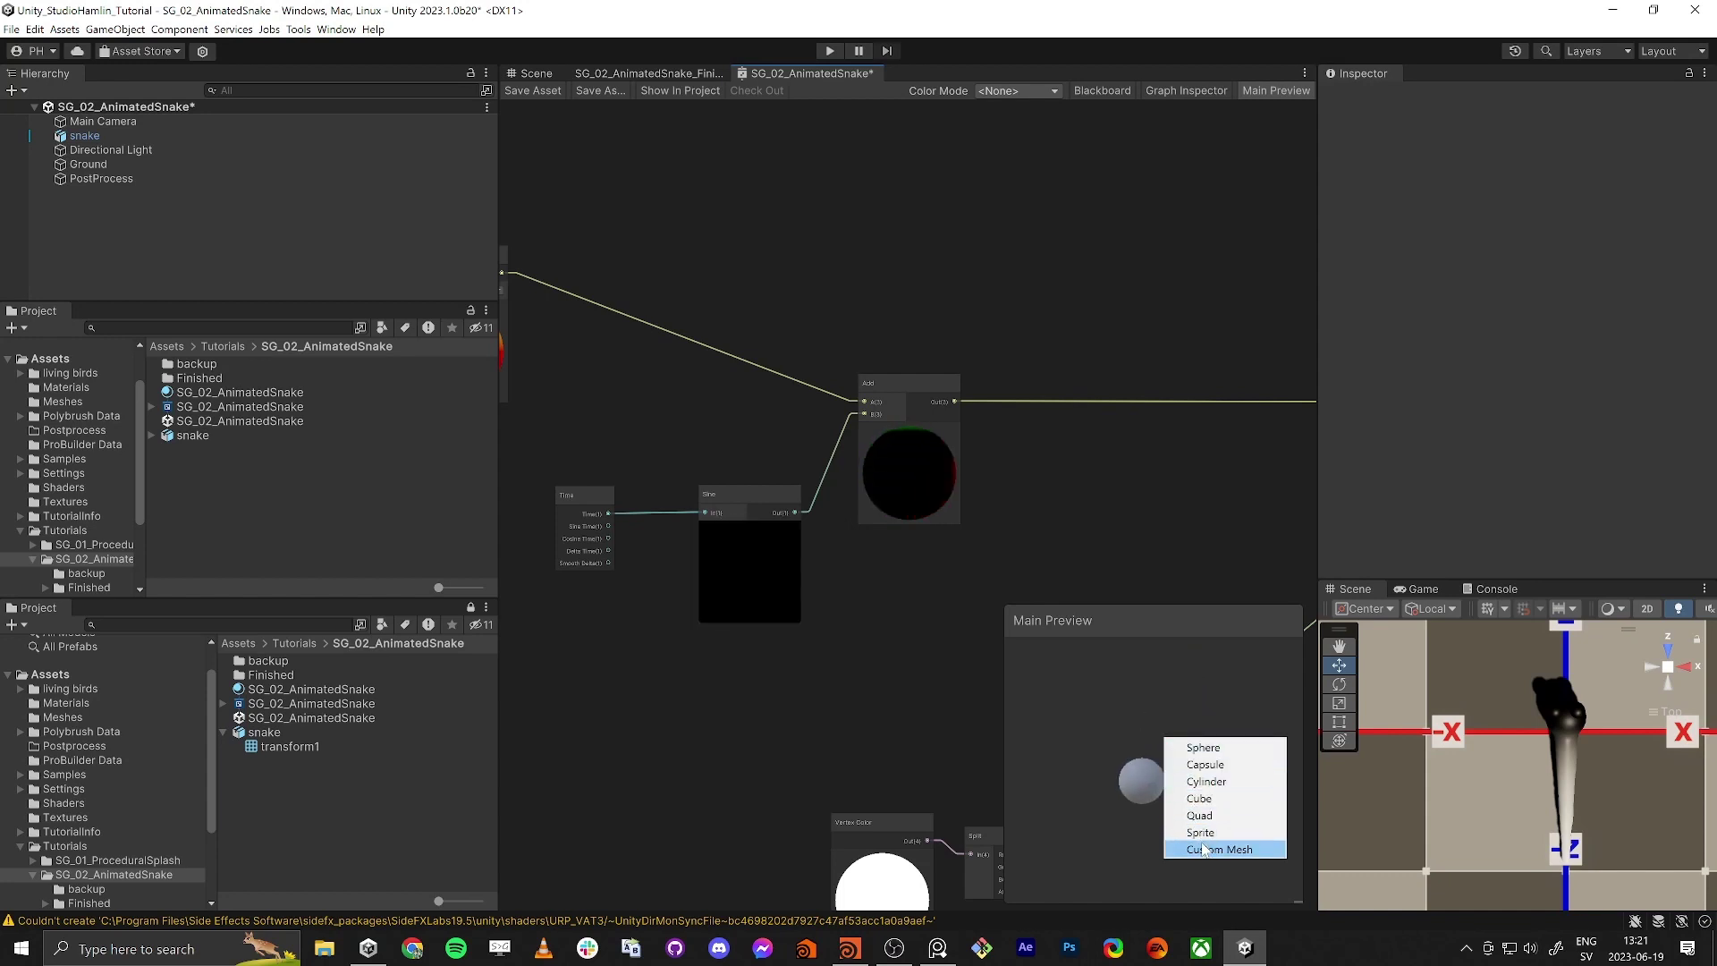
{"action": "left_click", "coordinate": [1221, 849]}
{"action": "type", "text": "tran"}
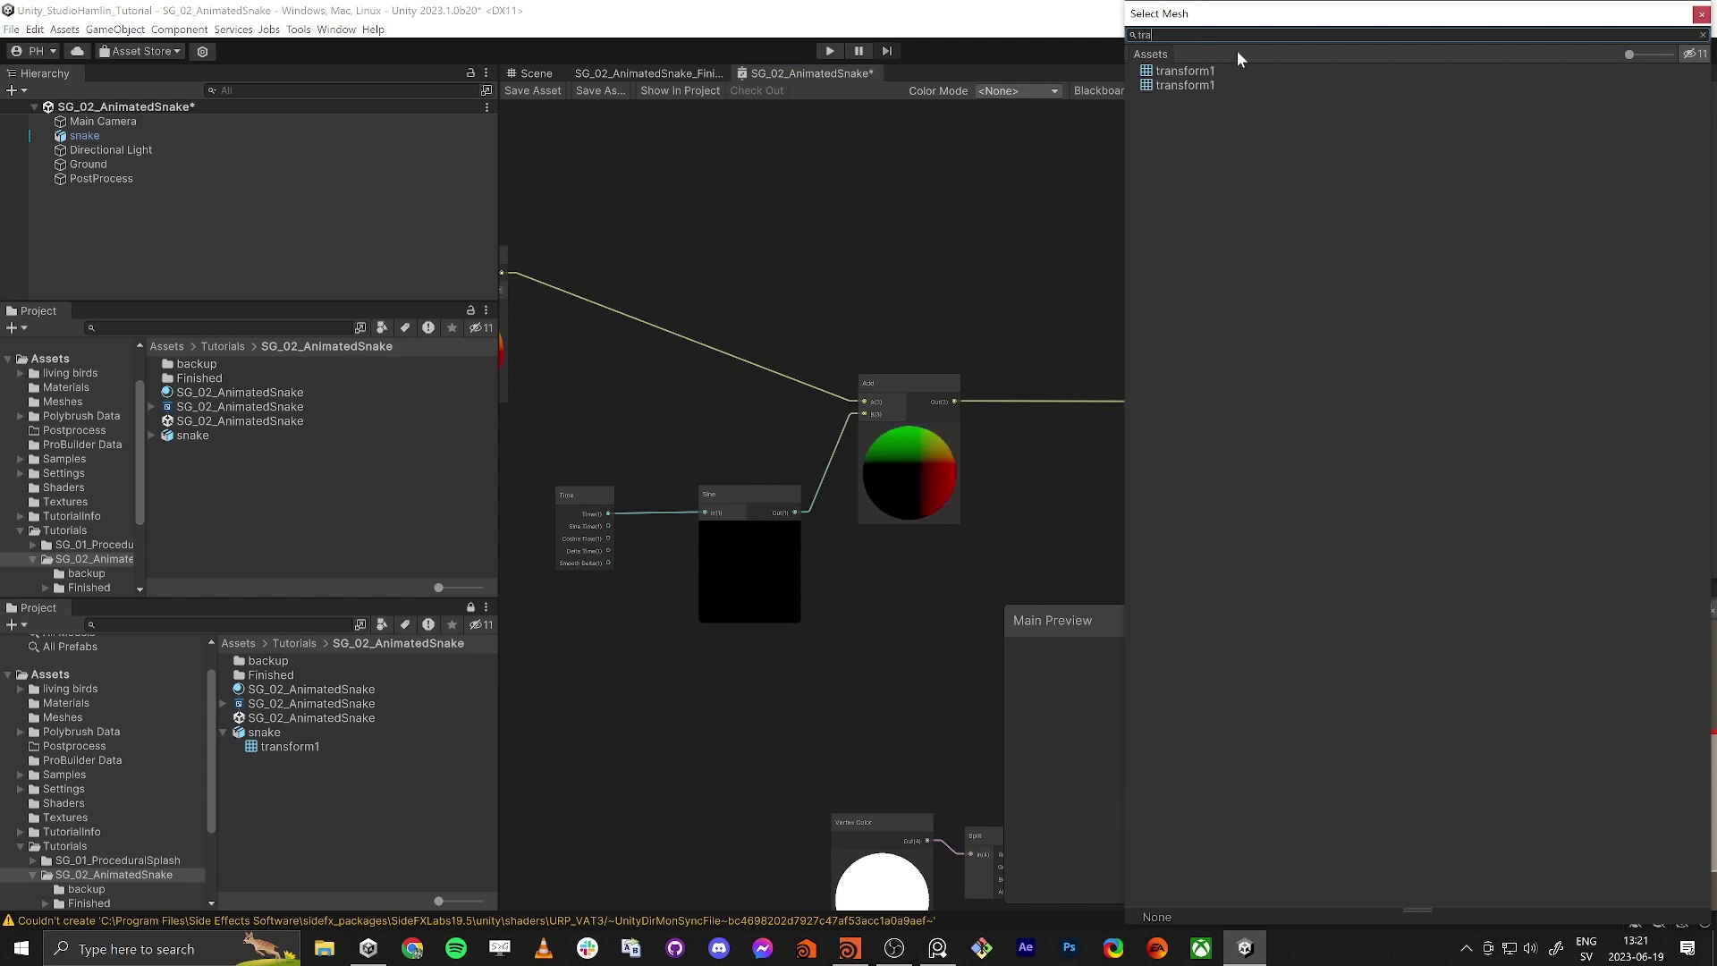
{"action": "key", "text": "Down"}
{"action": "key", "text": "Down"}
{"action": "key", "text": "Up"}
{"action": "key", "text": "Return"}
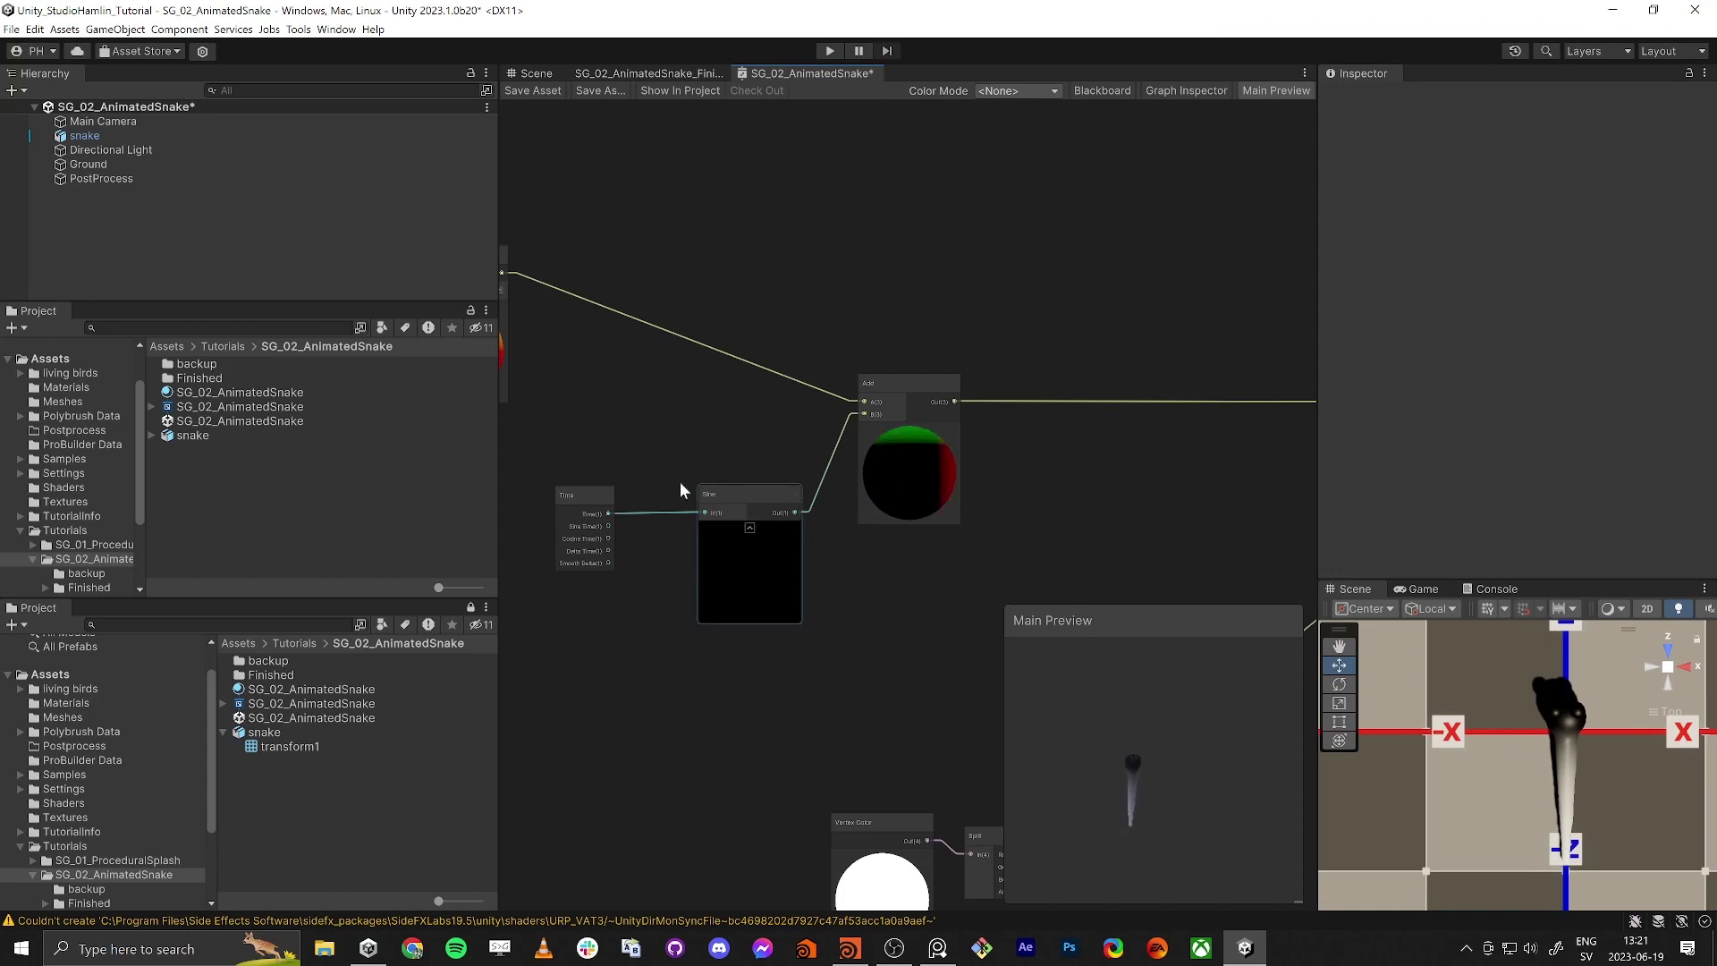
Step: Move the Time and Sine nodes together farther from the Add node, below the Position node
{"action": "middle_click_drag", "start_coordinate": [582, 403], "coordinate": [771, 414]}
{"action": "scroll", "coordinate": [771, 414], "scroll_direction": "down", "scroll_amount": 1}
{"action": "left_click_drag", "start_coordinate": [759, 425], "coordinate": [931, 579]}
{"action": "left_click_drag", "start_coordinate": [926, 493], "coordinate": [778, 551]}
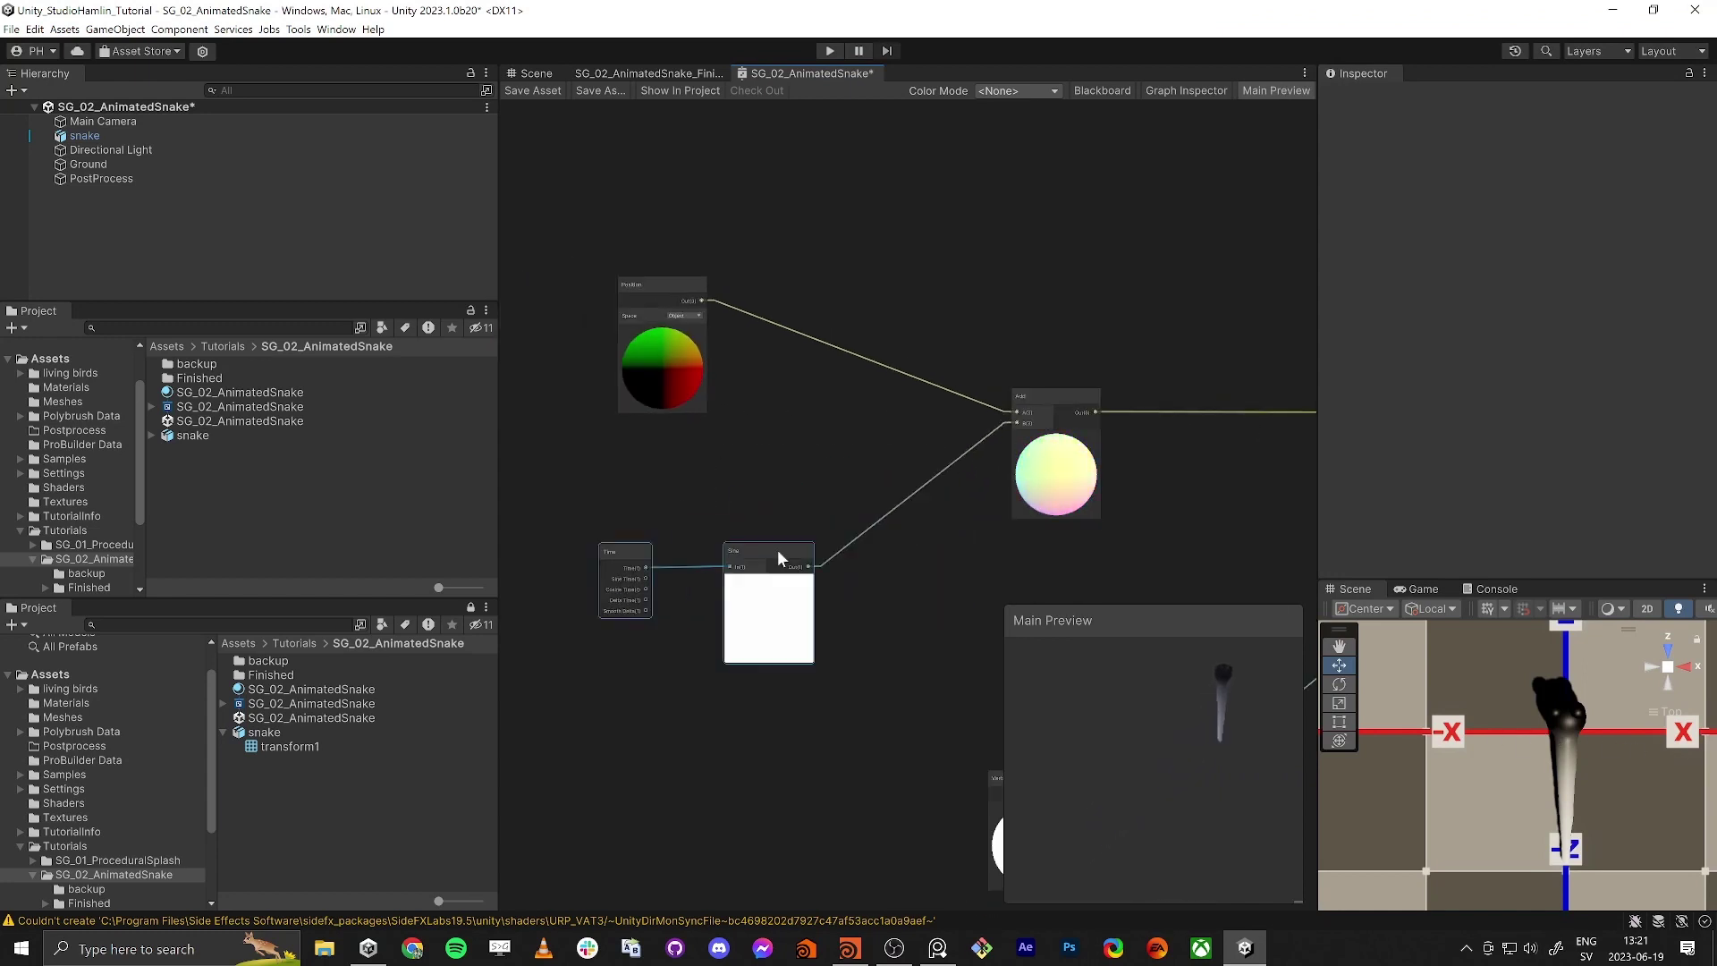
Step: Add a Vector 3 node and place it between the Position and Add nodes, above the Sine node
{"action": "key", "text": "space"}
{"action": "type", "text": "vec"}
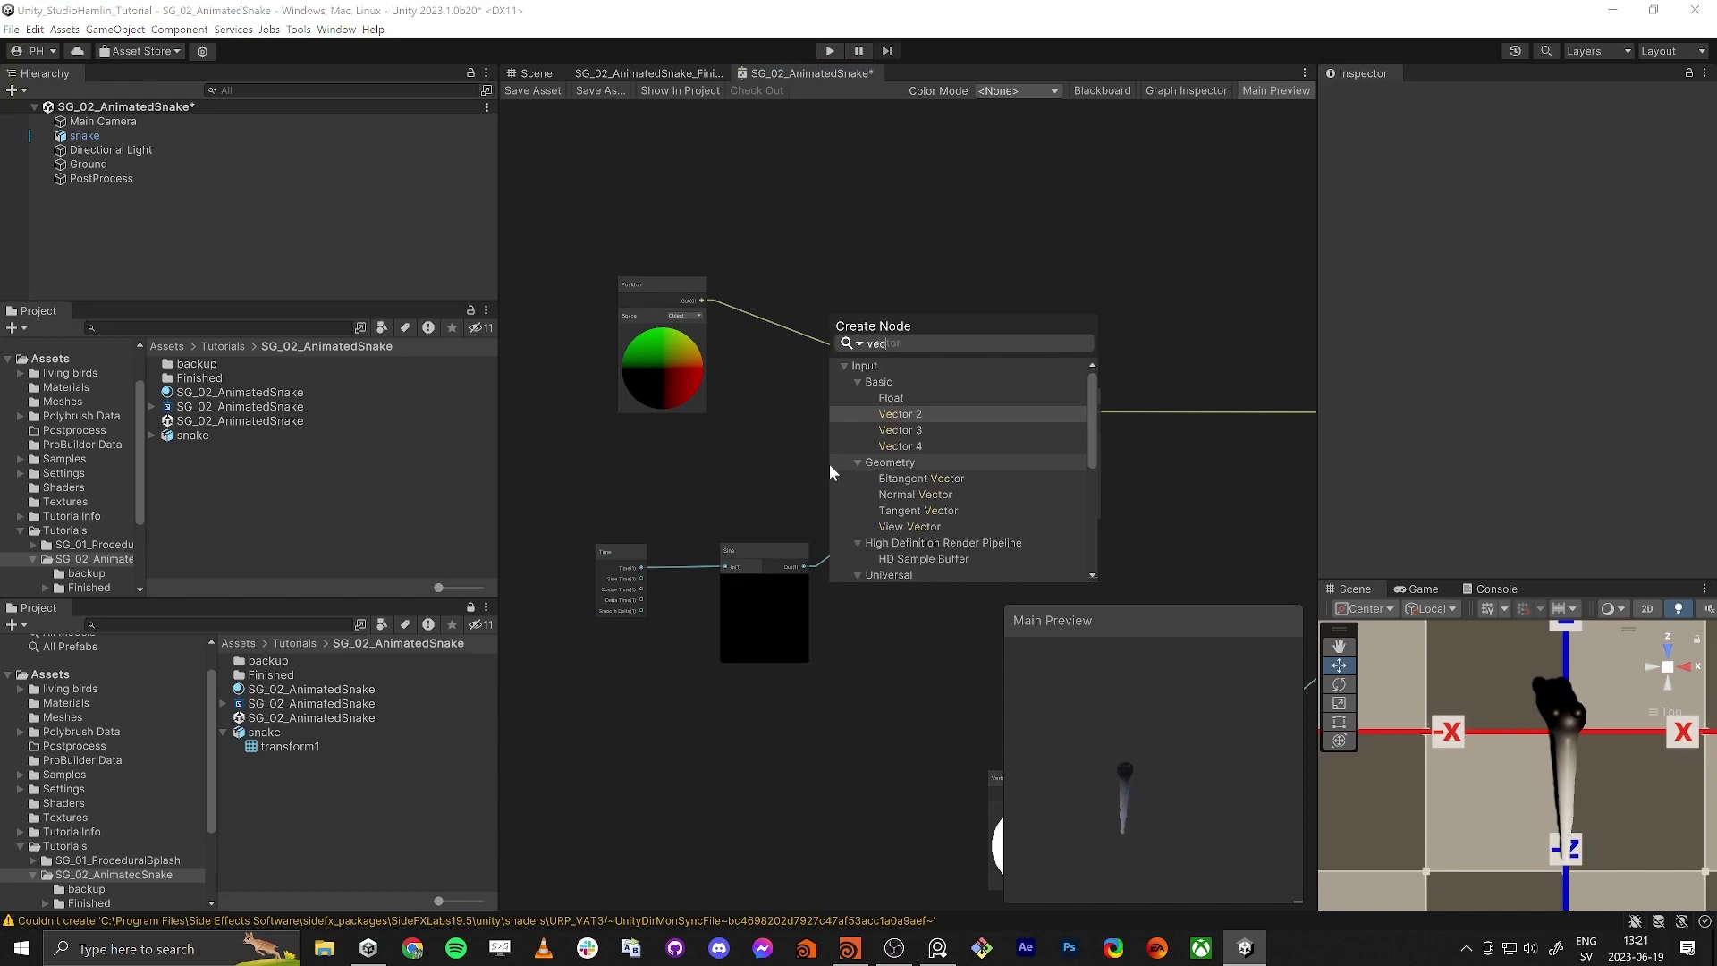
{"action": "key", "text": "Down"}
{"action": "key", "text": "Return"}
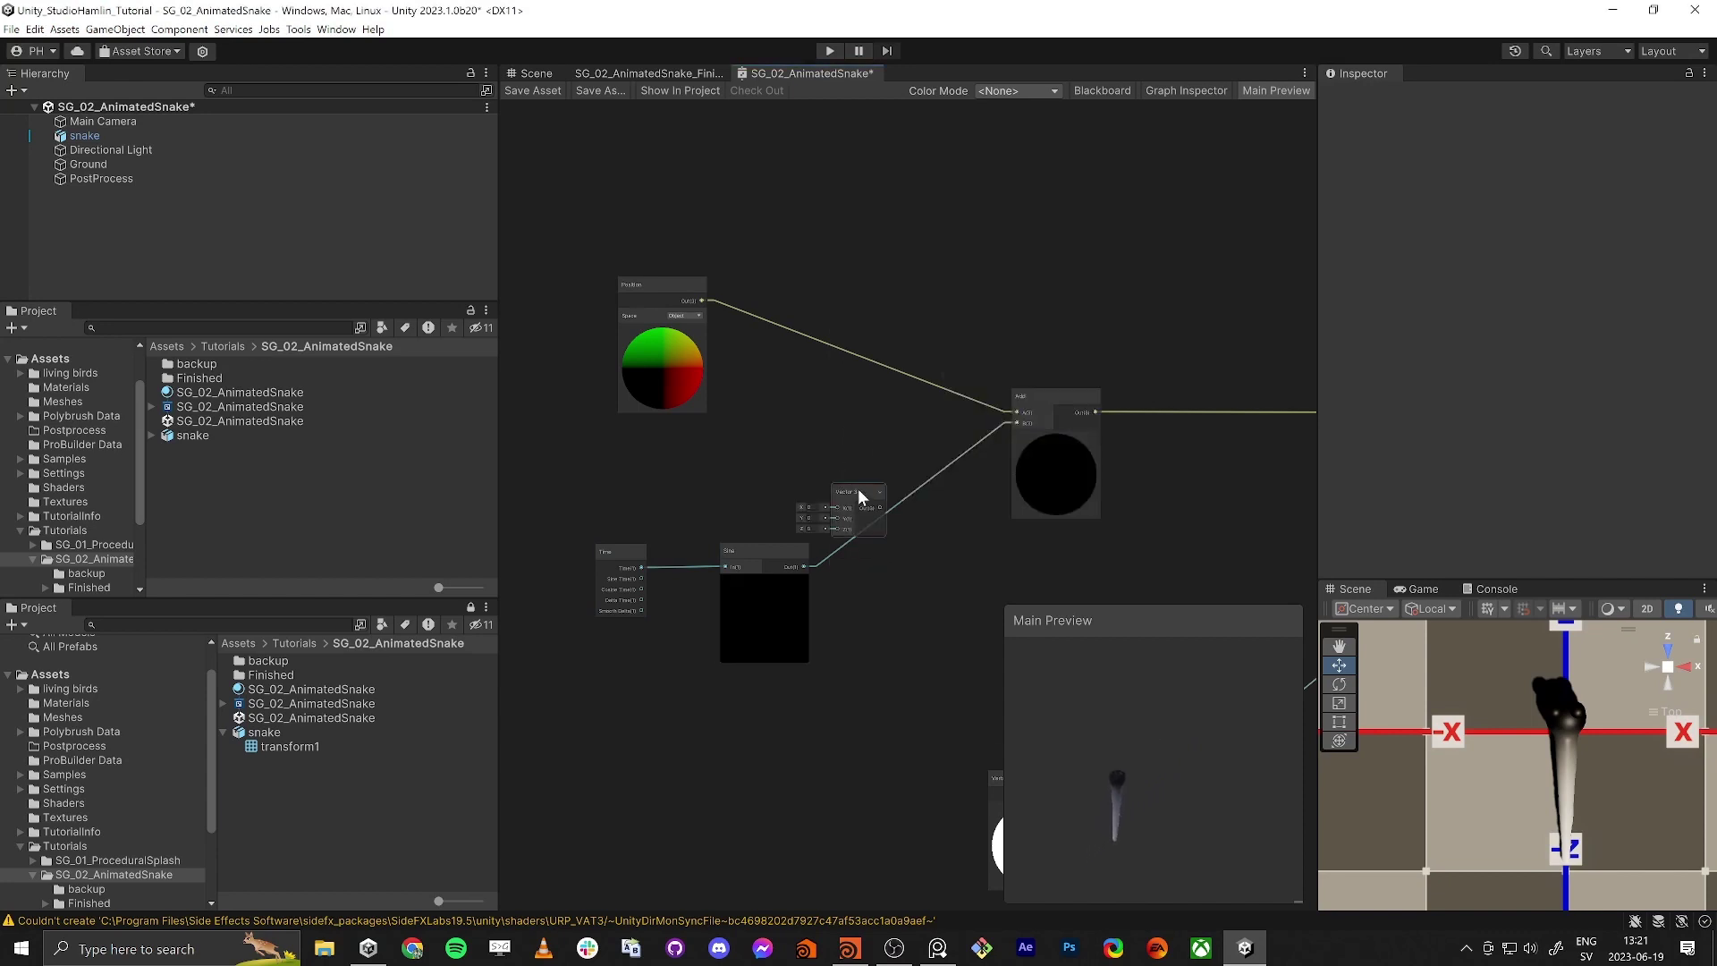
{"action": "left_click_drag", "start_coordinate": [861, 496], "coordinate": [880, 427]}
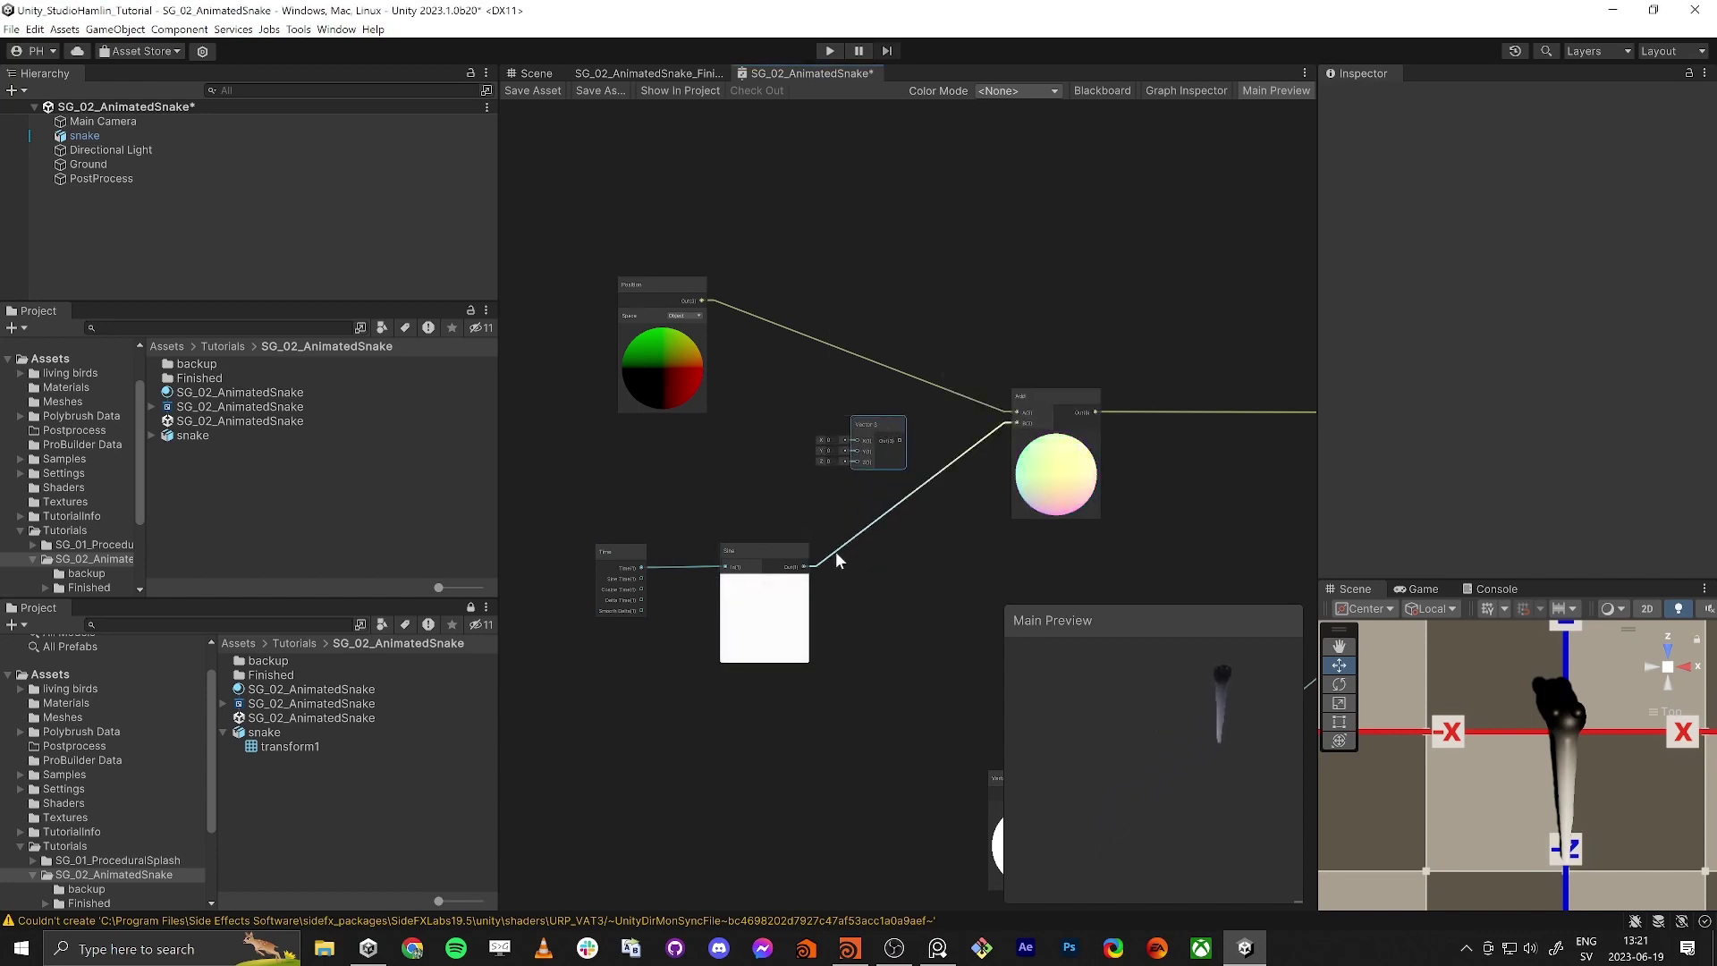
Step: Route the Sine output through the Vector 3 node's X input into the Add node's B input and save the graph
{"action": "left_click_drag", "start_coordinate": [821, 502], "coordinate": [834, 499]}
{"action": "left_click", "coordinate": [898, 441]}
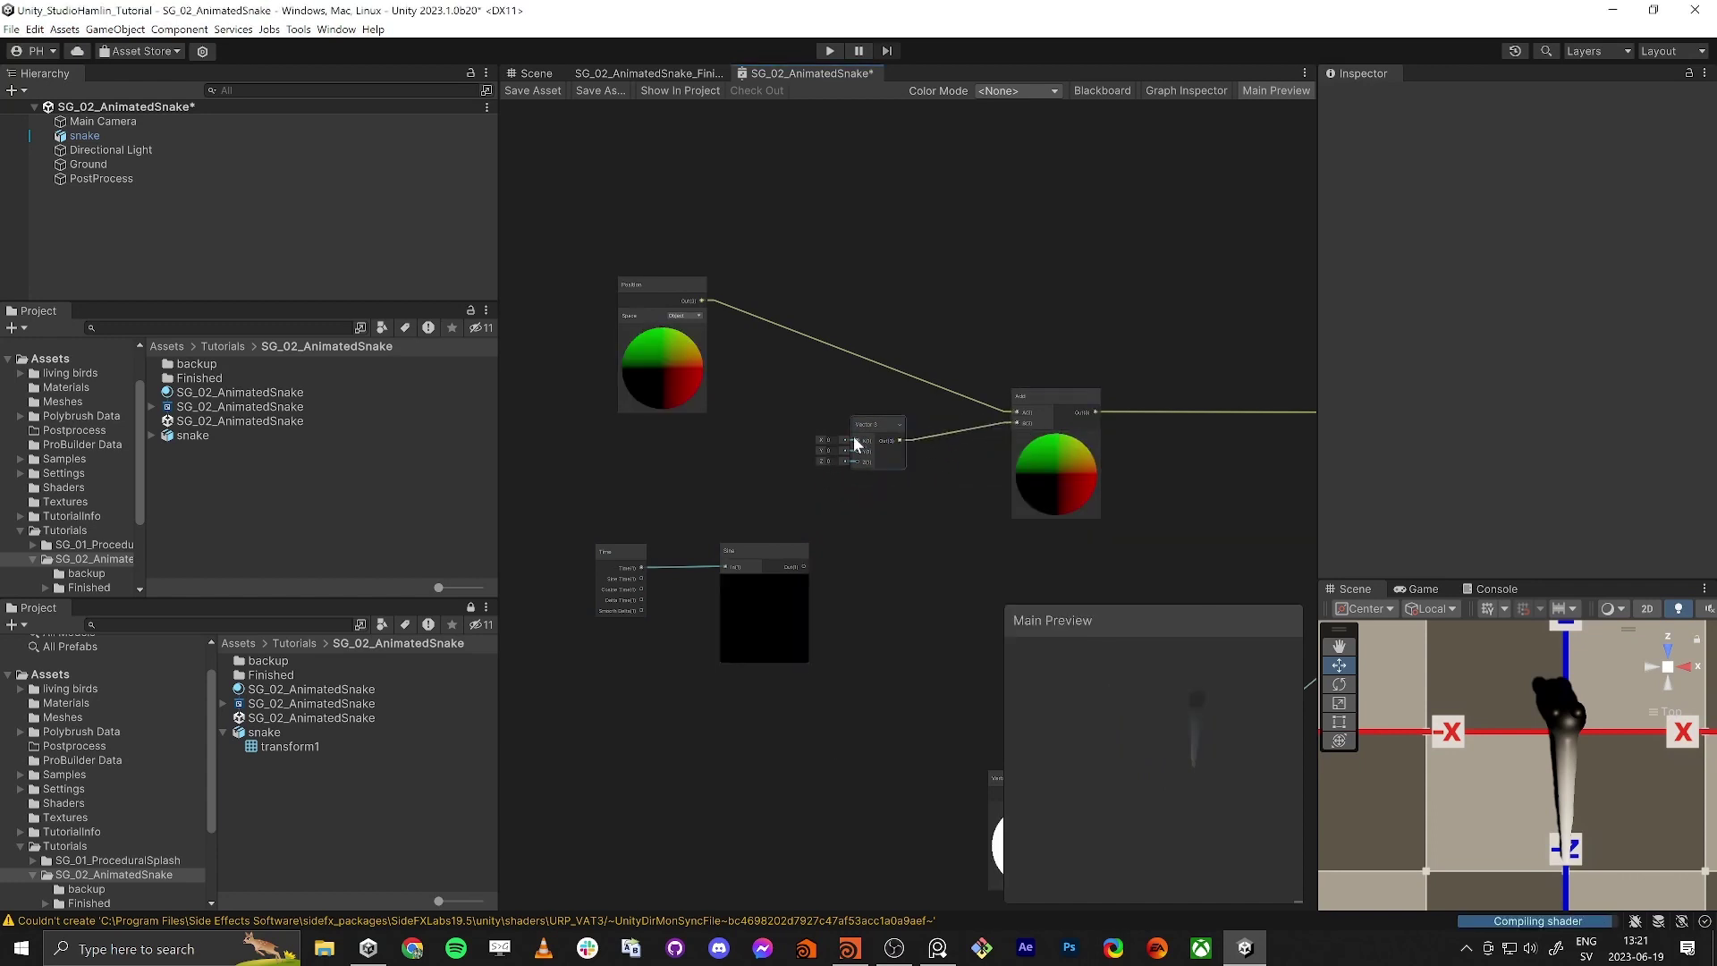
{"action": "left_click_drag", "start_coordinate": [818, 556], "coordinate": [804, 567]}
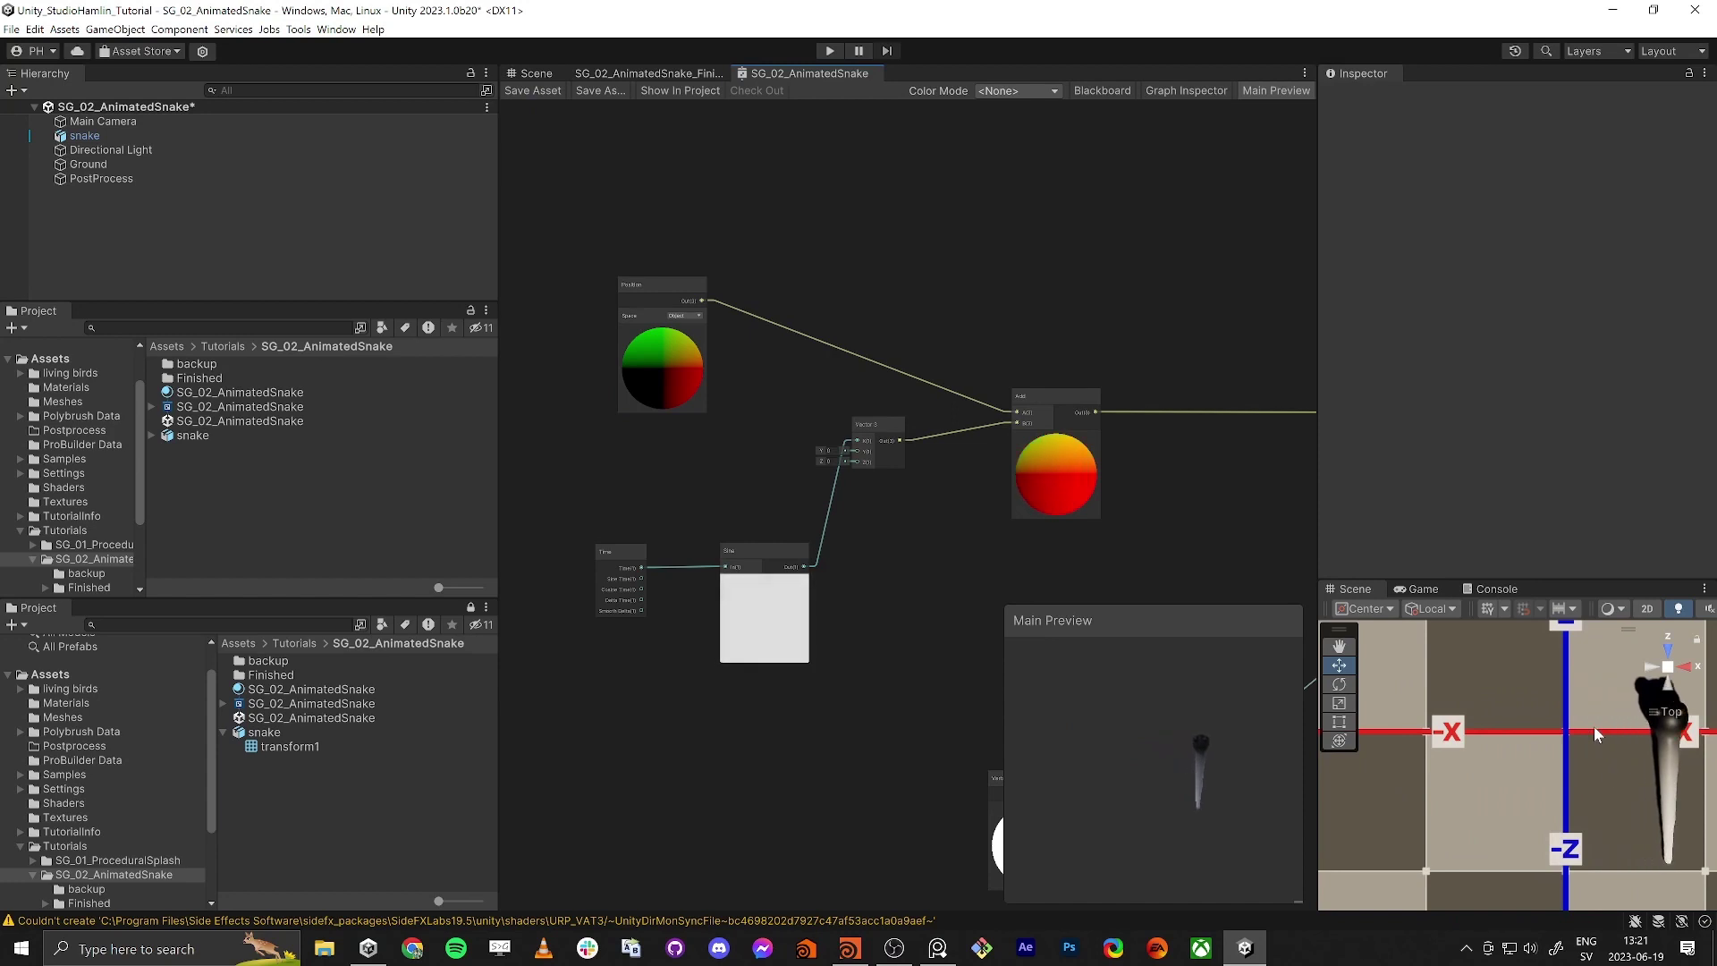
Step: Add a Multiply node above the Vector 3 node
{"action": "middle_click_drag", "start_coordinate": [889, 611], "coordinate": [908, 593]}
{"action": "key", "text": "space"}
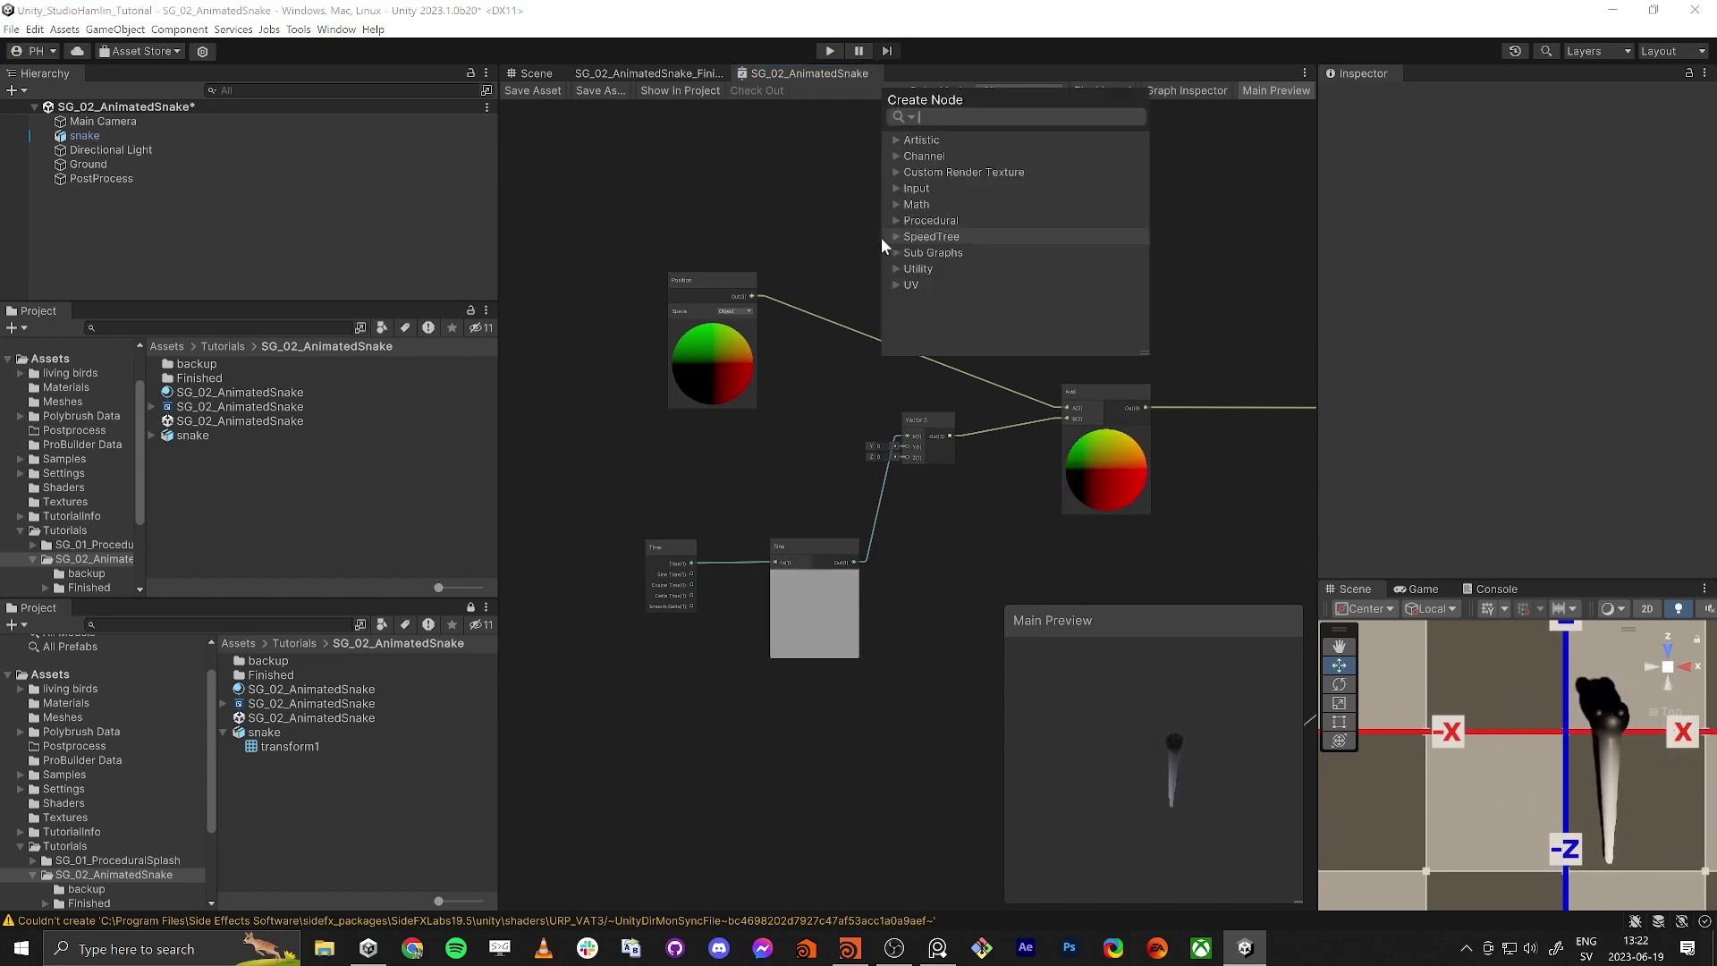
{"action": "type", "text": "mult"}
{"action": "key", "text": "Return"}
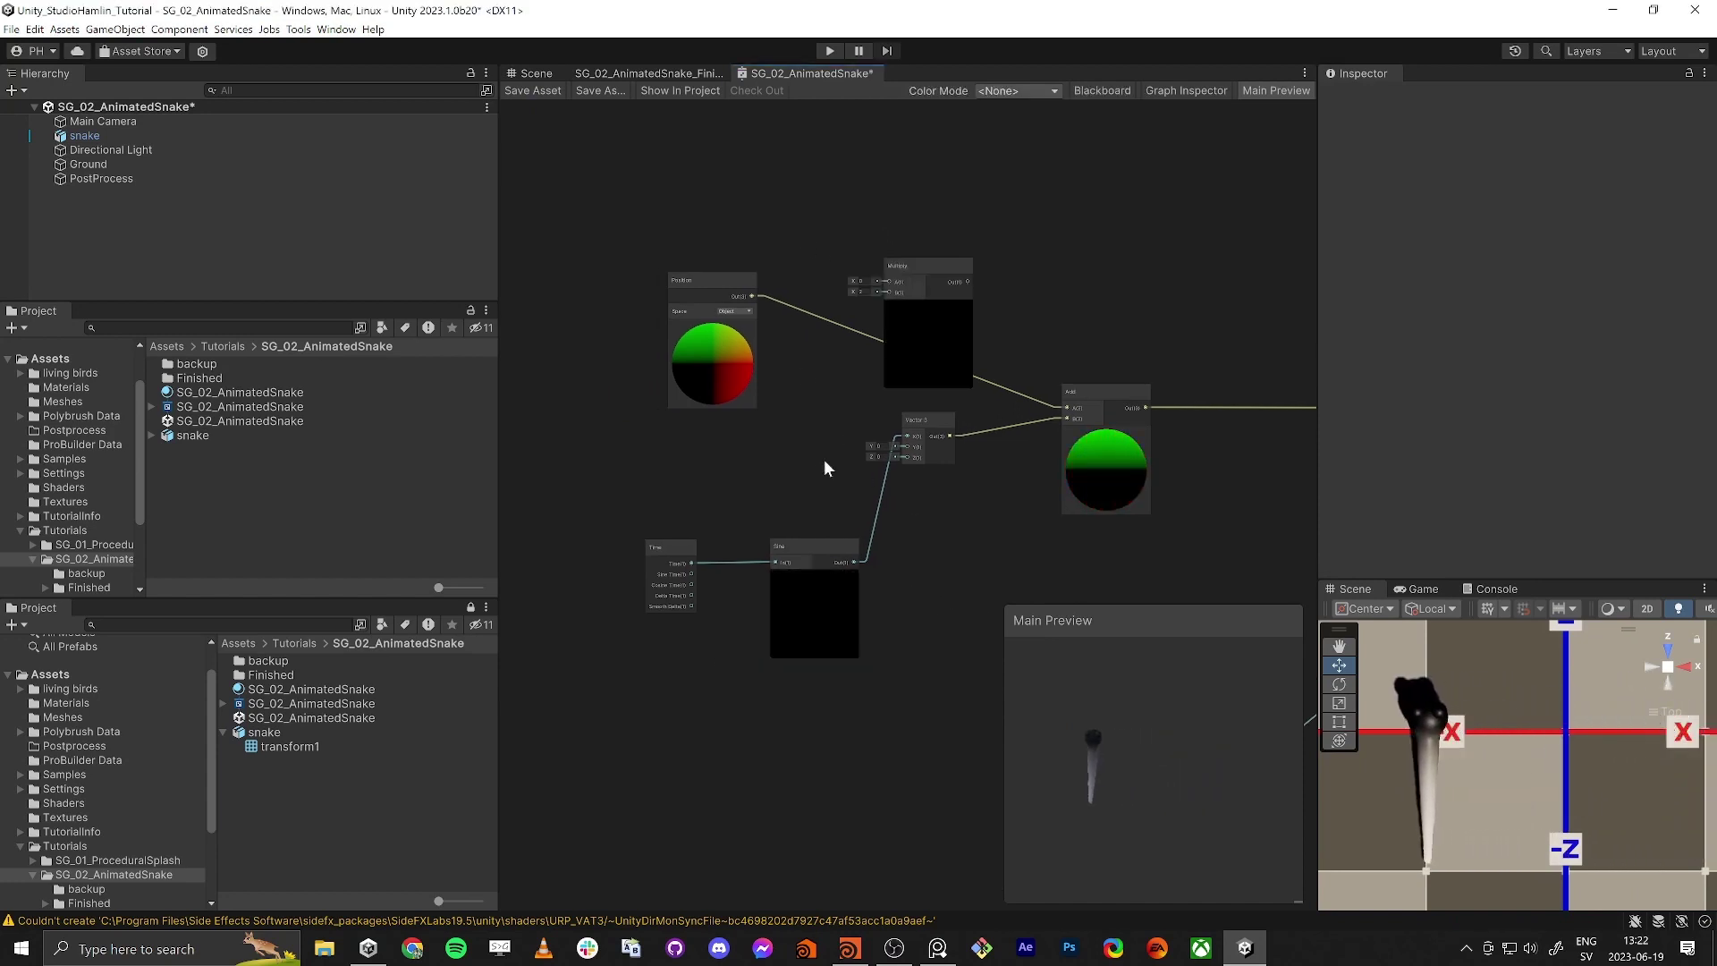
Step: Line up the Vector 3 node after Sine, shift that Time–Sine–Vector 3 row outward and move the Position node above Add
{"action": "left_click_drag", "start_coordinate": [935, 428], "coordinate": [944, 548]}
{"action": "left_click_drag", "start_coordinate": [715, 284], "coordinate": [1015, 282]}
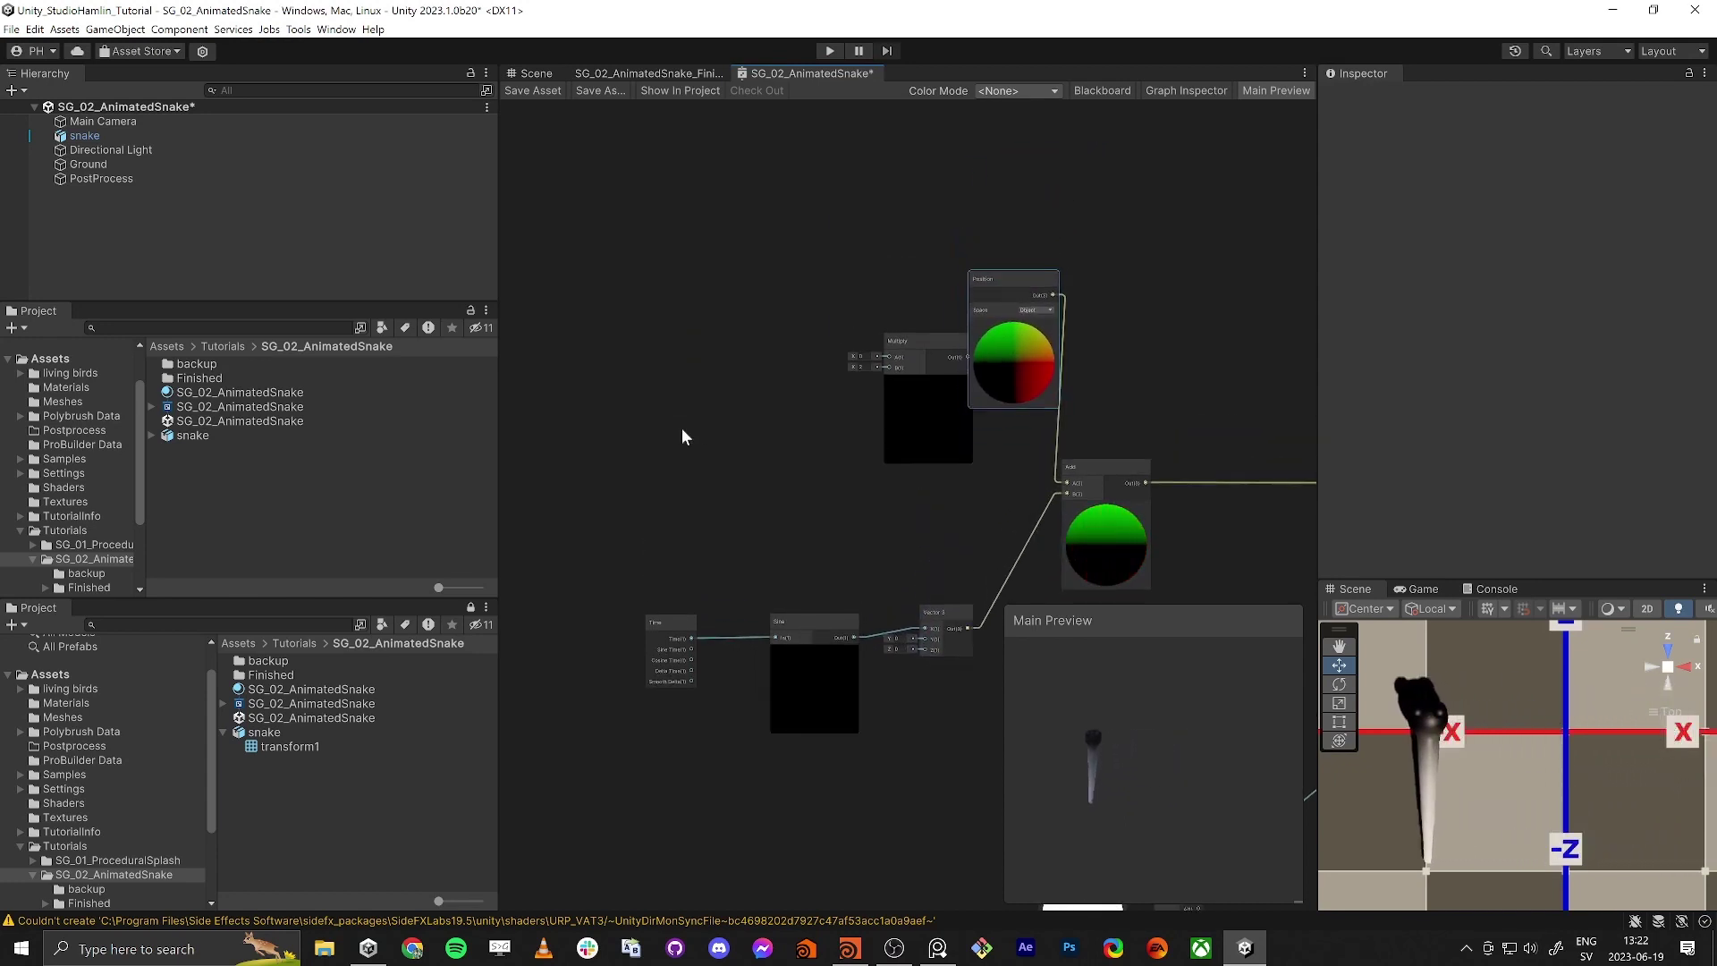
{"action": "middle_click_drag", "start_coordinate": [682, 437], "coordinate": [868, 403]}
{"action": "left_click_drag", "start_coordinate": [556, 485], "coordinate": [974, 458]}
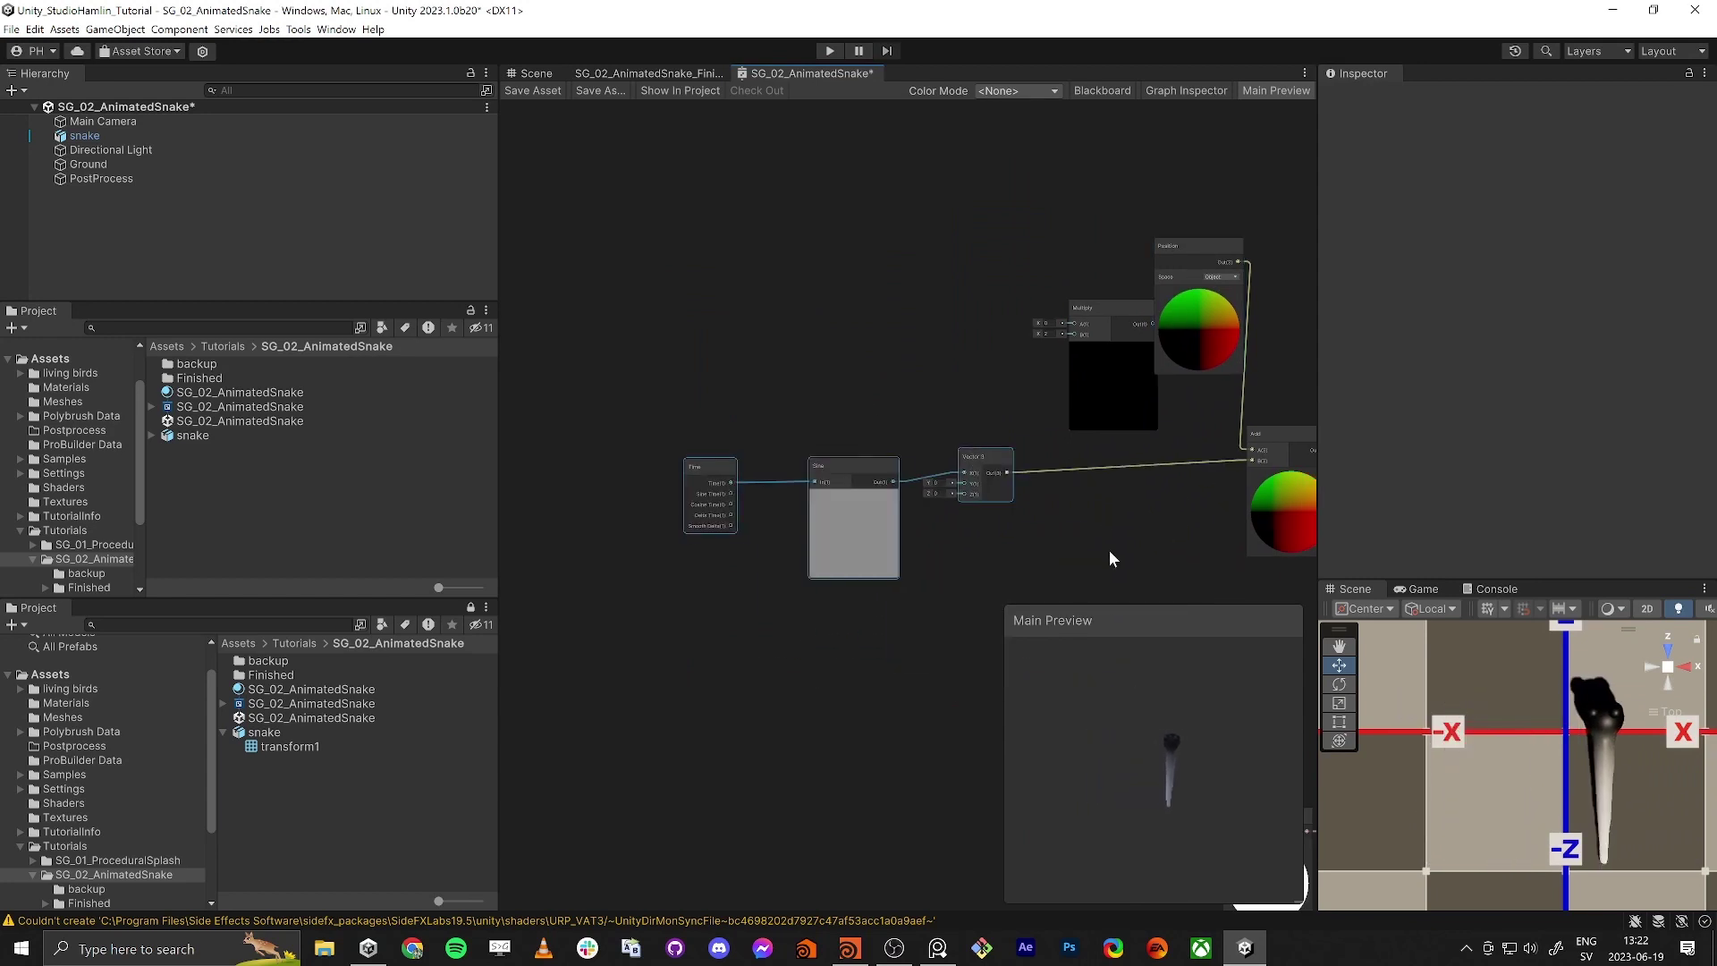
Step: Maximise the graph window, move the Multiply node below the Vector 3 node and bring the Position node closer to Add
{"action": "key", "text": "shift+space"}
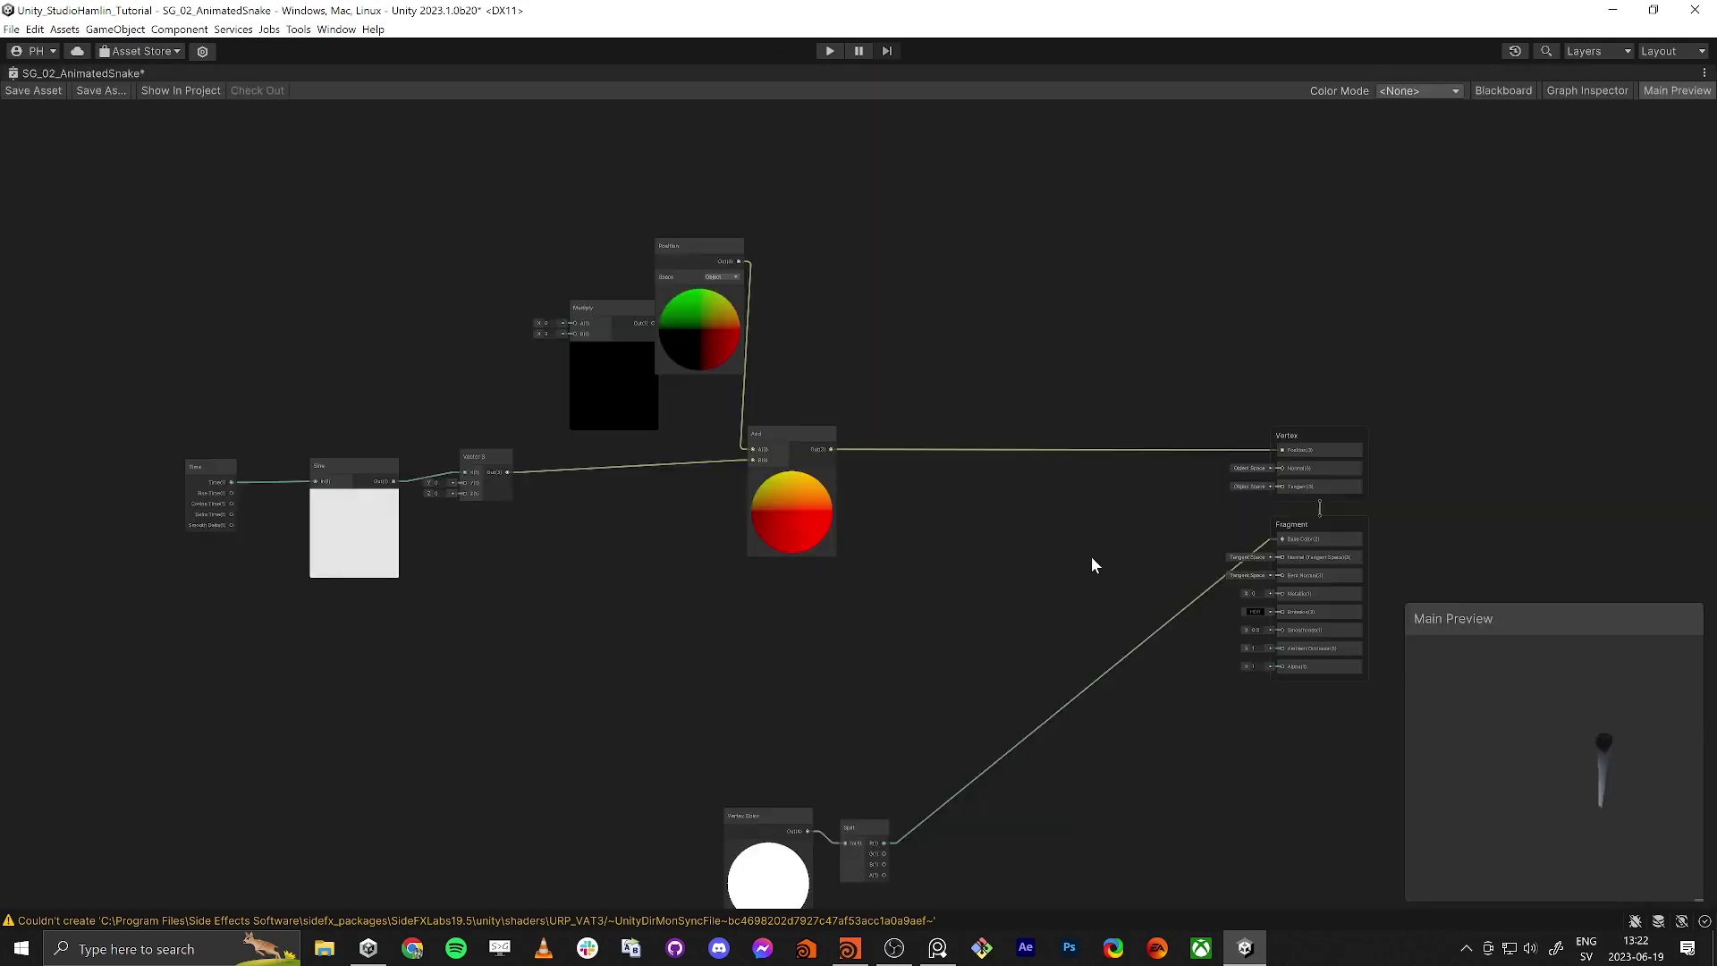
{"action": "middle_click_drag", "start_coordinate": [1045, 565], "coordinate": [933, 443]}
{"action": "middle_click_drag", "start_coordinate": [774, 468], "coordinate": [916, 484]}
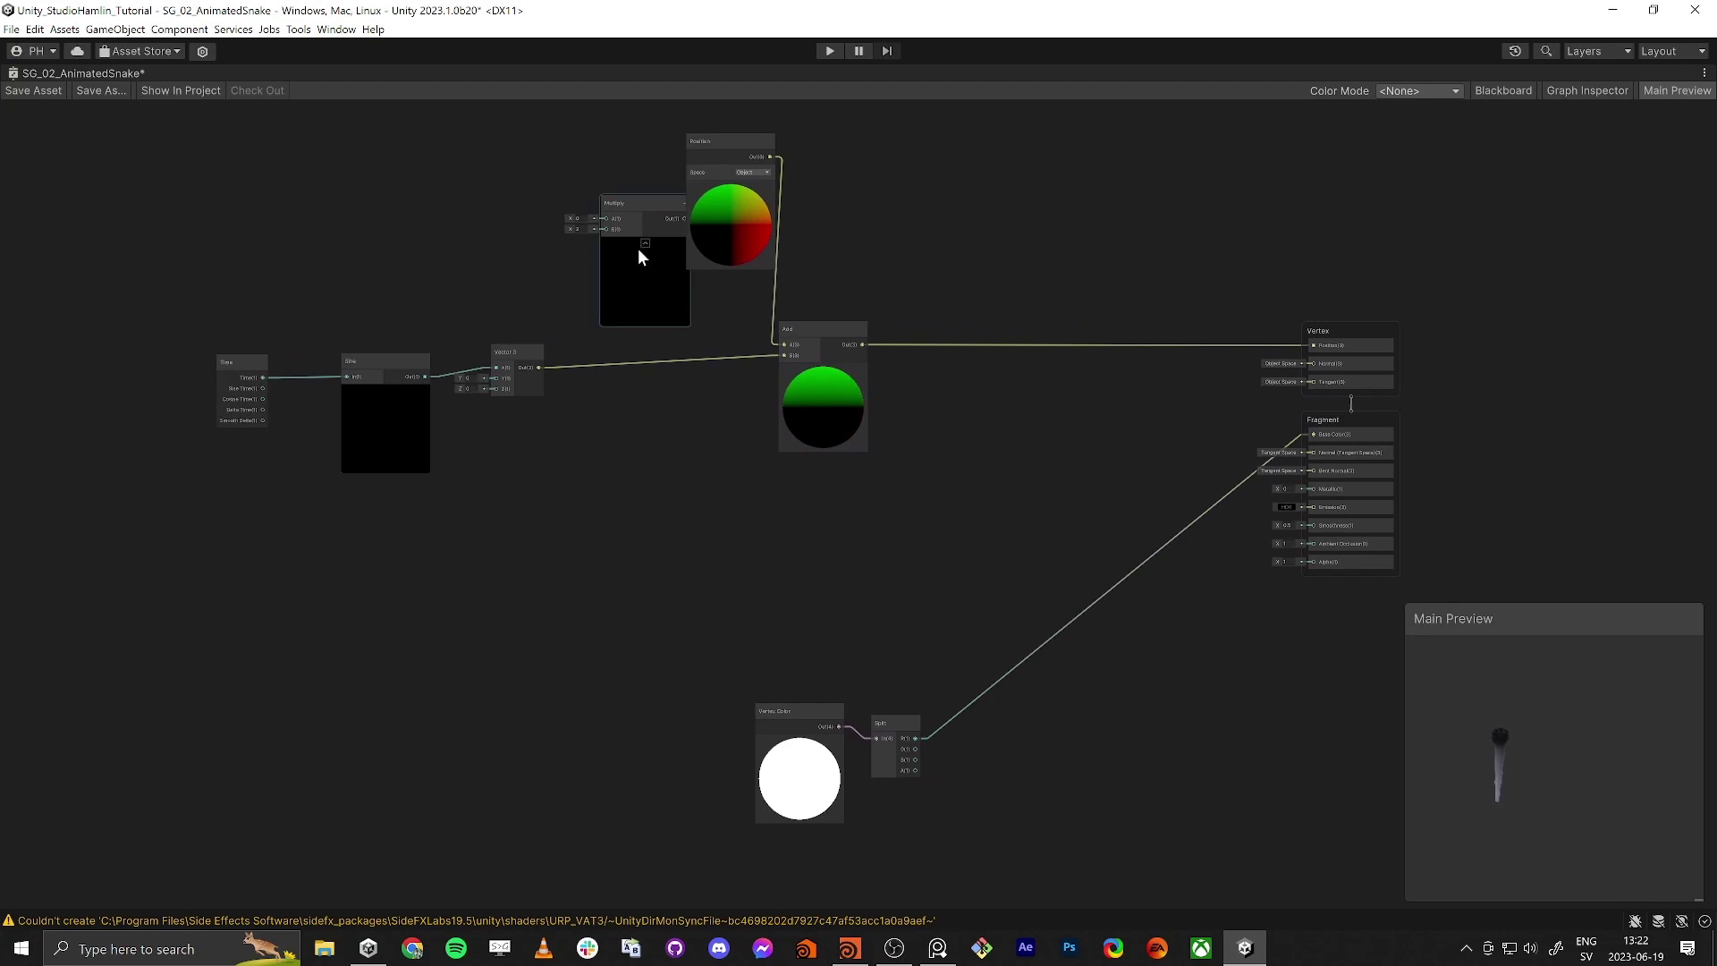
{"action": "left_click_drag", "start_coordinate": [641, 213], "coordinate": [615, 491]}
{"action": "scroll", "coordinate": [603, 442], "scroll_direction": "up", "scroll_amount": 3}
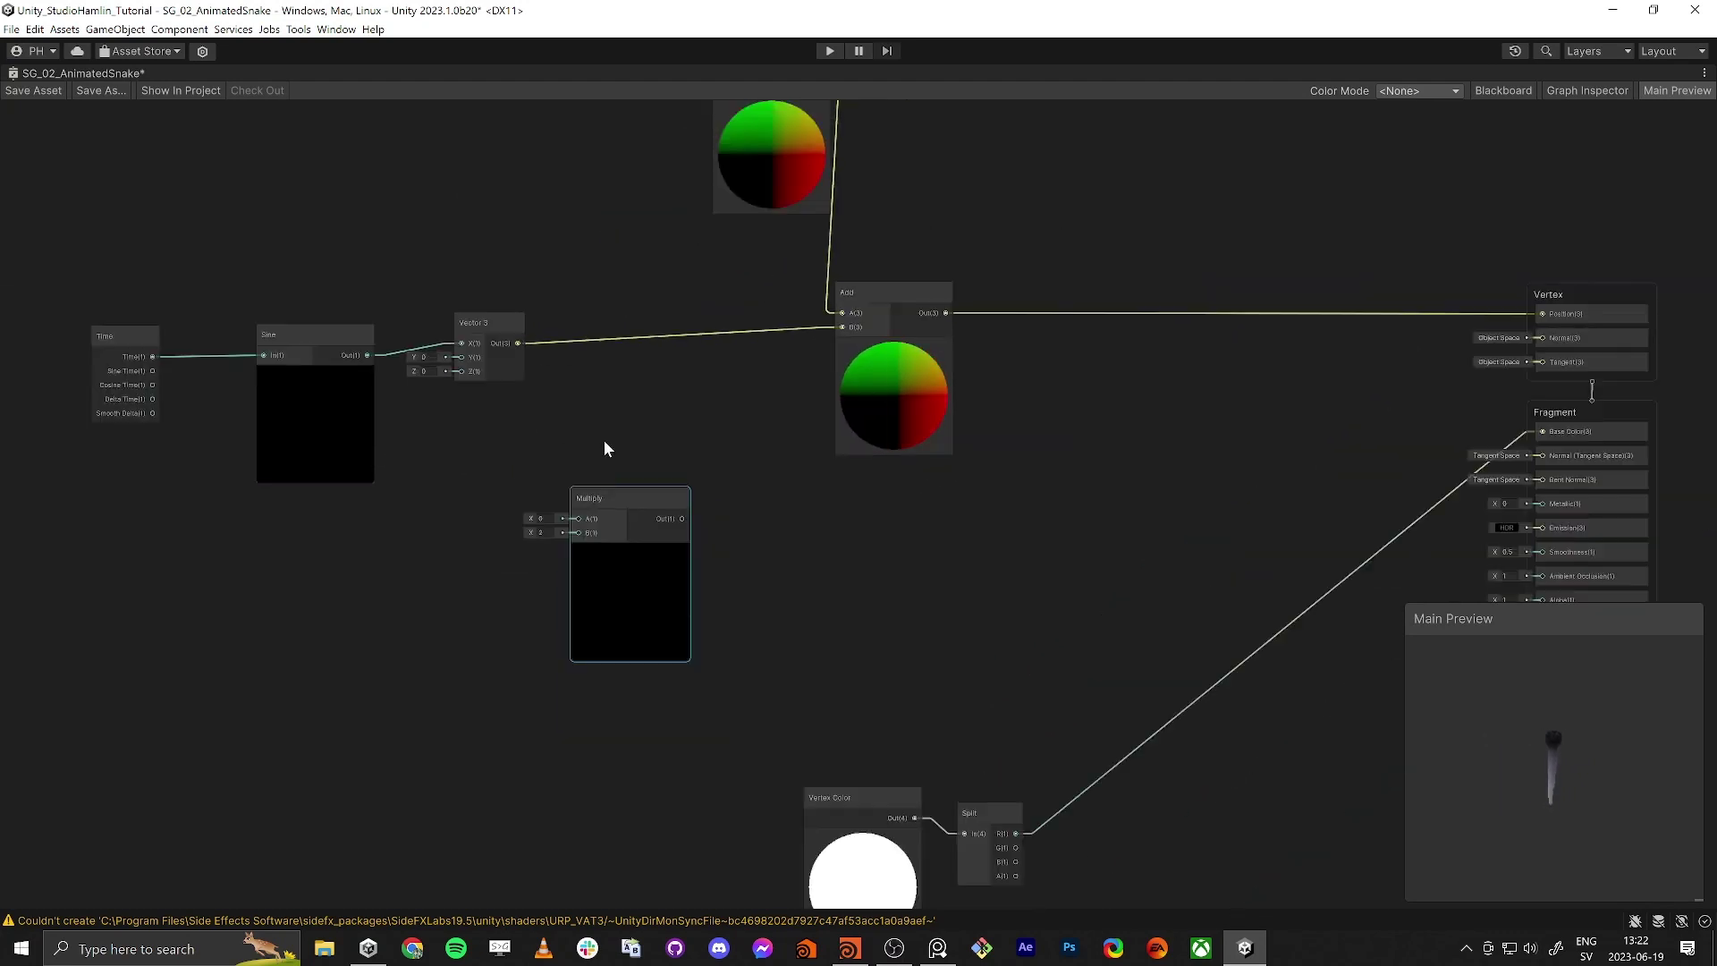
{"action": "scroll", "coordinate": [861, 547], "scroll_direction": "down", "scroll_amount": 2}
{"action": "middle_click_drag", "start_coordinate": [840, 544], "coordinate": [707, 556]}
{"action": "scroll", "coordinate": [705, 556], "scroll_direction": "down", "scroll_amount": 1}
{"action": "left_click_drag", "start_coordinate": [658, 170], "coordinate": [646, 209]}
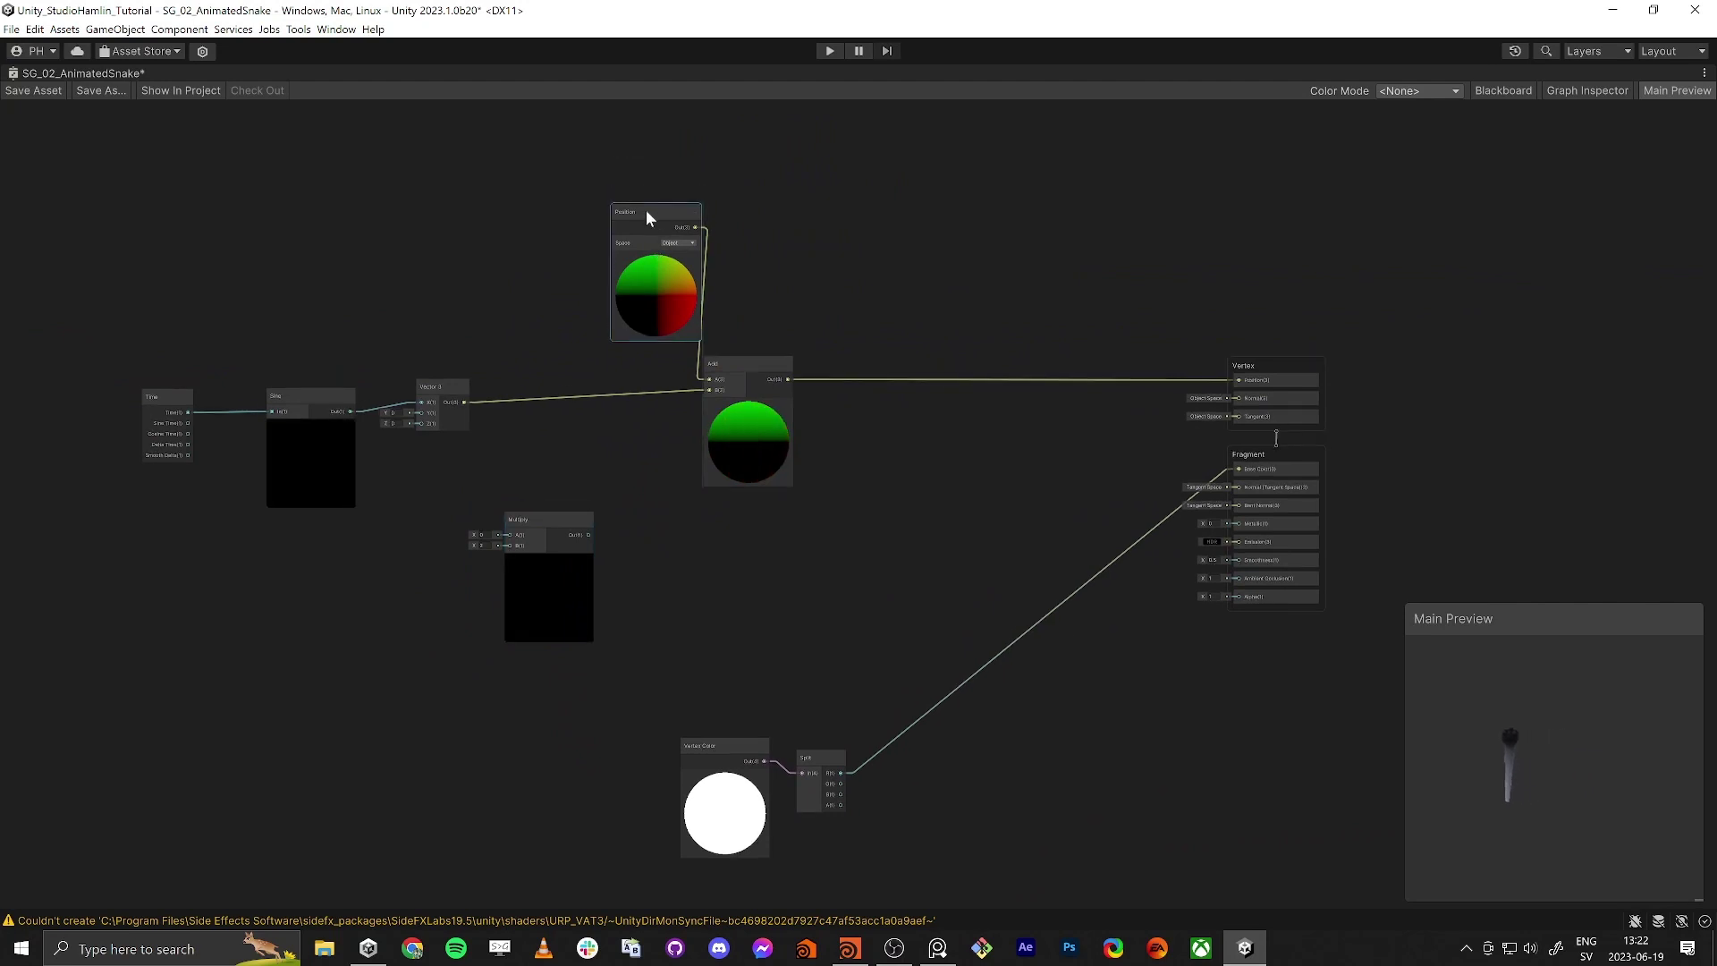
Step: Shift the Vector 3 node slightly away from Sine and move the Multiply node above it, beside the Position node
{"action": "left_click", "coordinate": [157, 413]}
{"action": "left_click", "coordinate": [308, 398]}
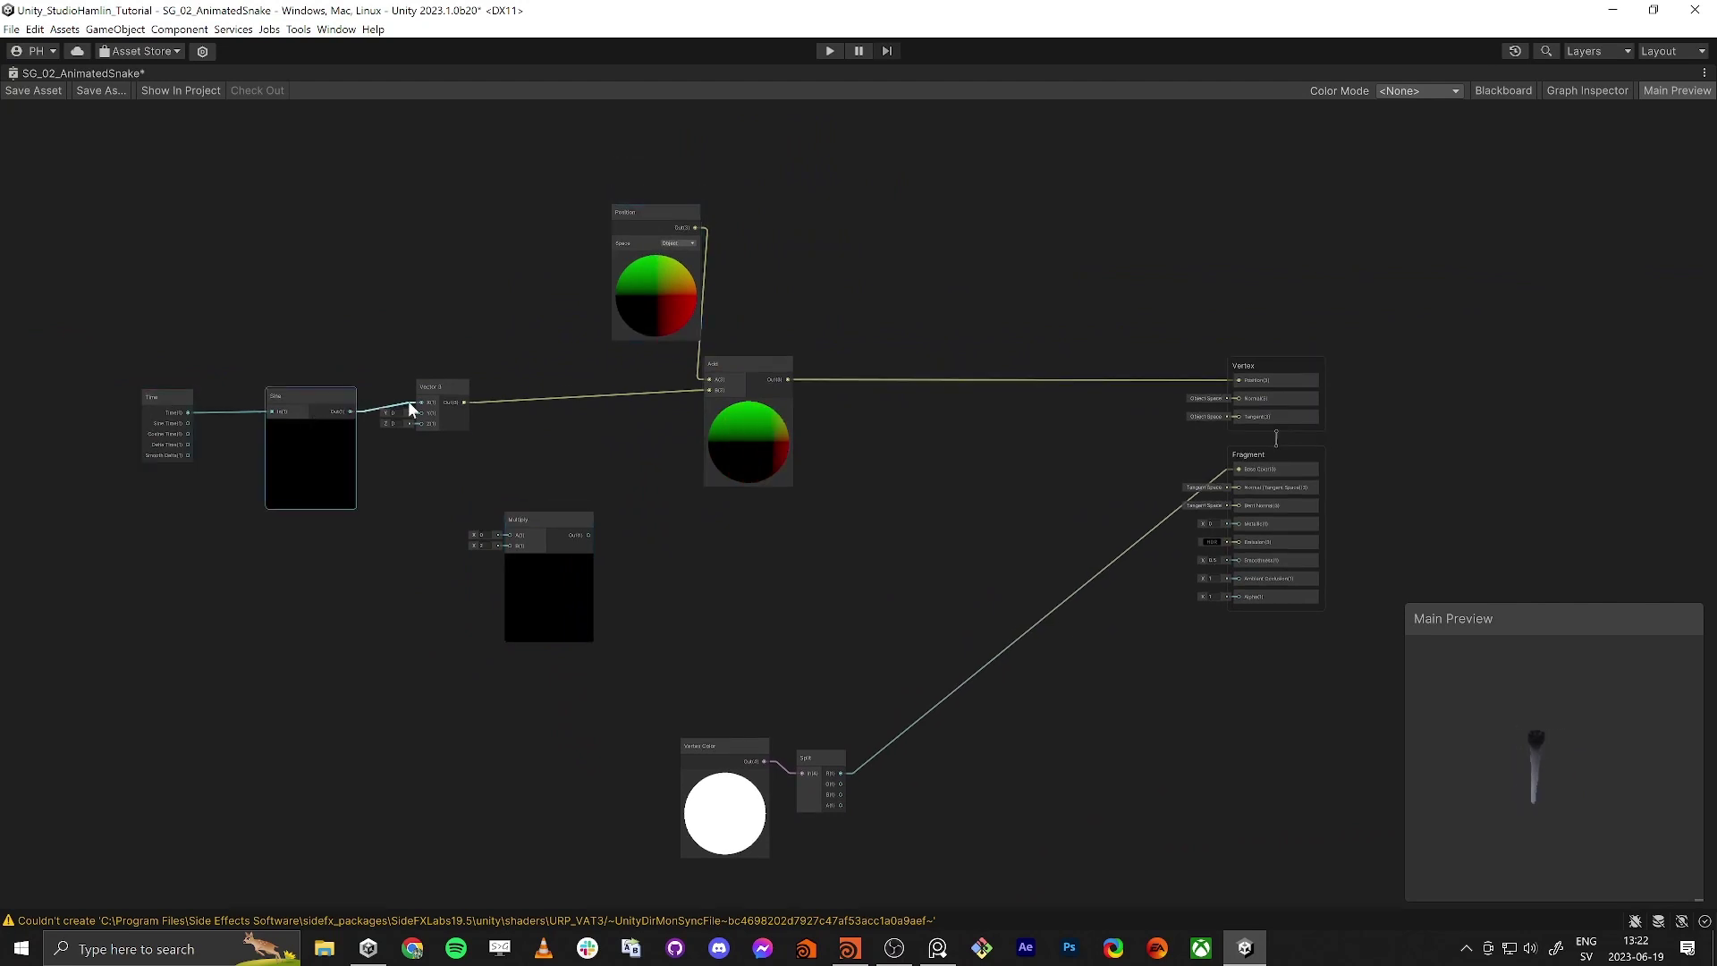
{"action": "left_click_drag", "start_coordinate": [437, 391], "coordinate": [458, 390]}
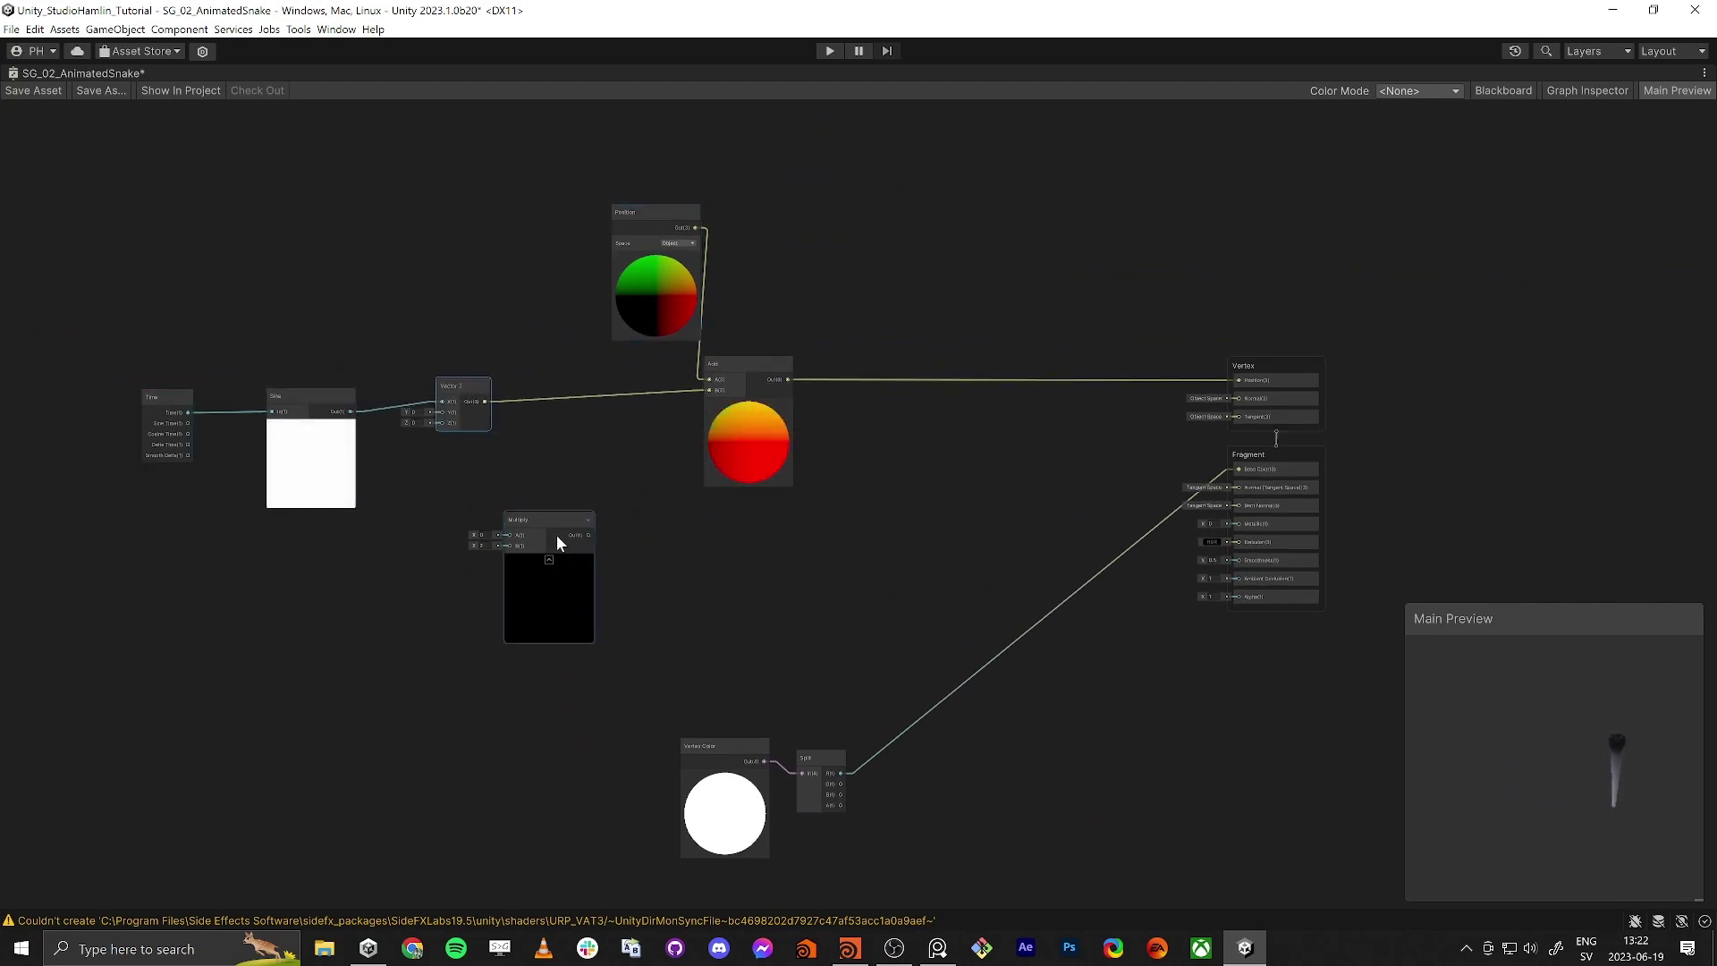
{"action": "left_click_drag", "start_coordinate": [553, 533], "coordinate": [469, 208]}
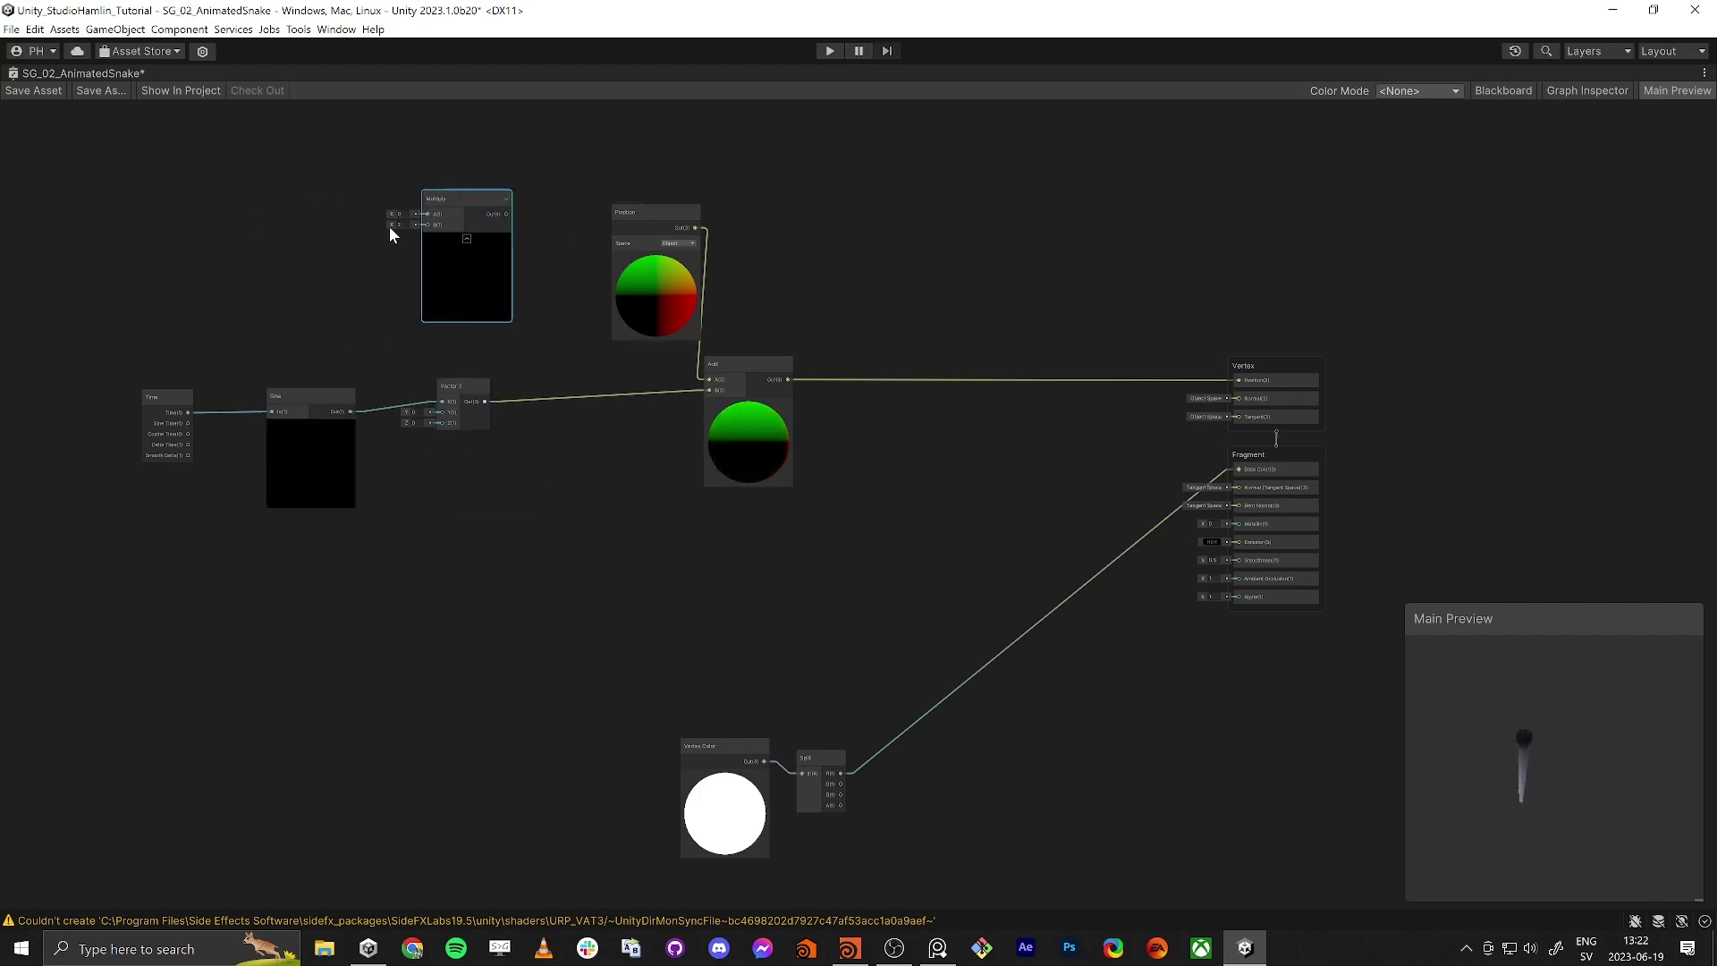
Step: Duplicate the Vertex Color and Split nodes and place the copies beside the Multiply node, above the Time–Sine row
{"action": "left_click", "coordinate": [183, 267]}
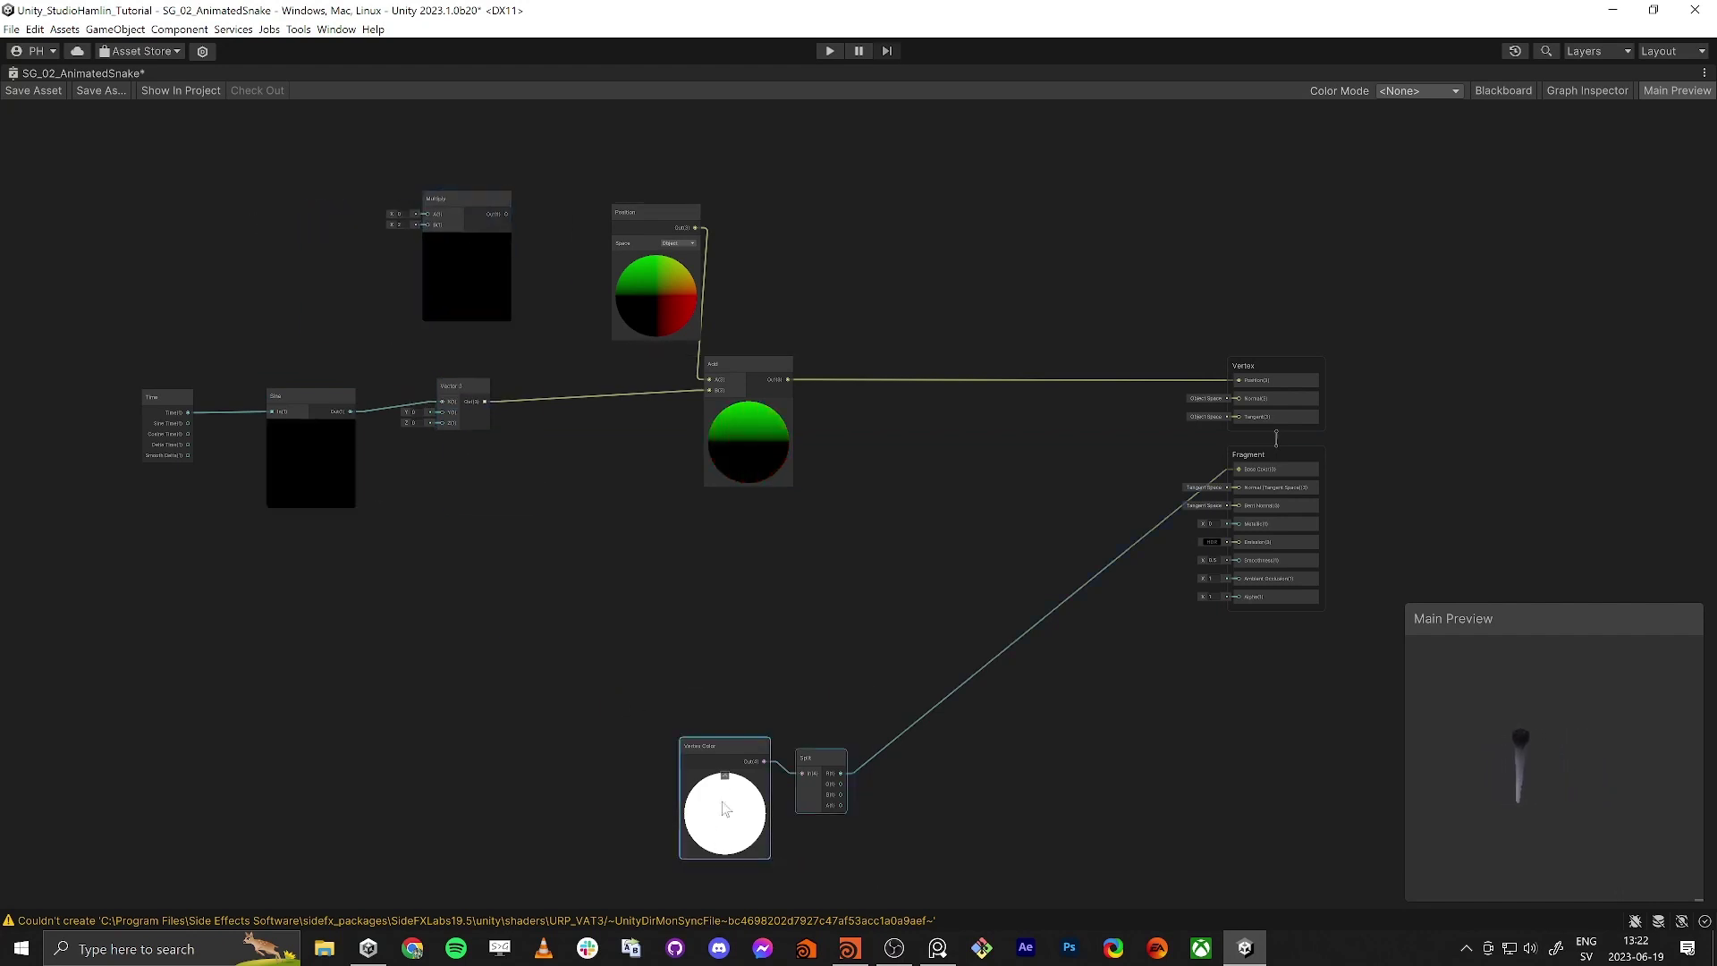
{"action": "key", "text": "ctrl+d"}
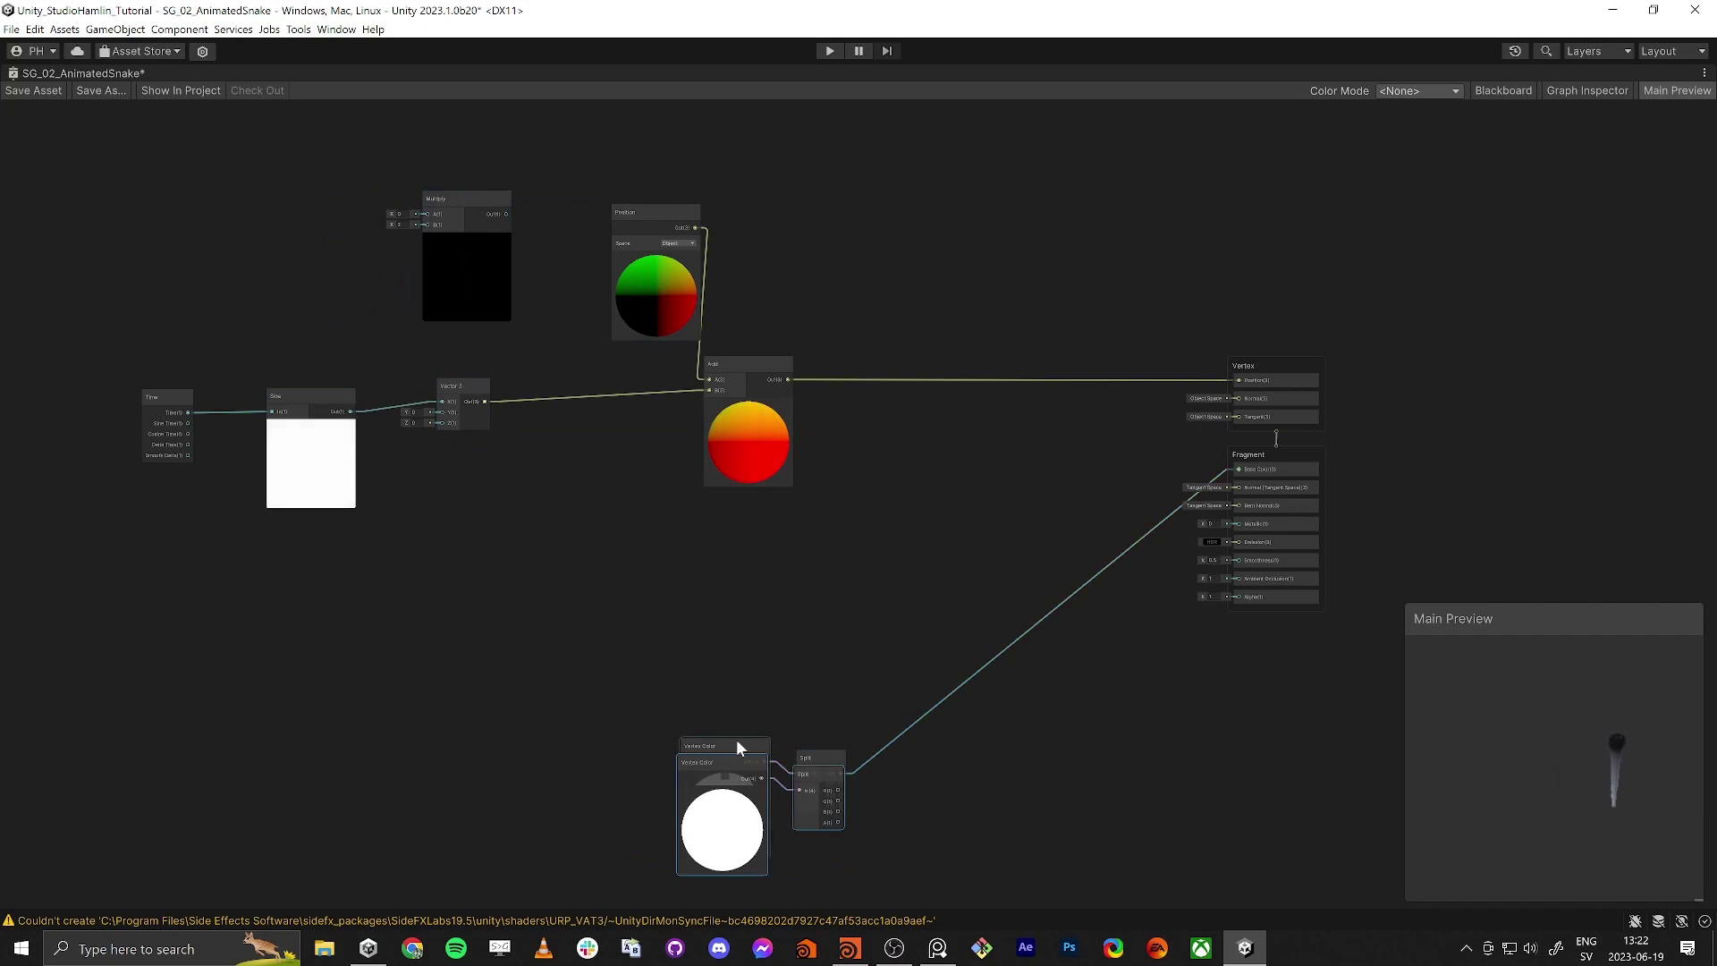
{"action": "left_click_drag", "start_coordinate": [746, 764], "coordinate": [183, 290]}
{"action": "left_click", "coordinate": [306, 352]}
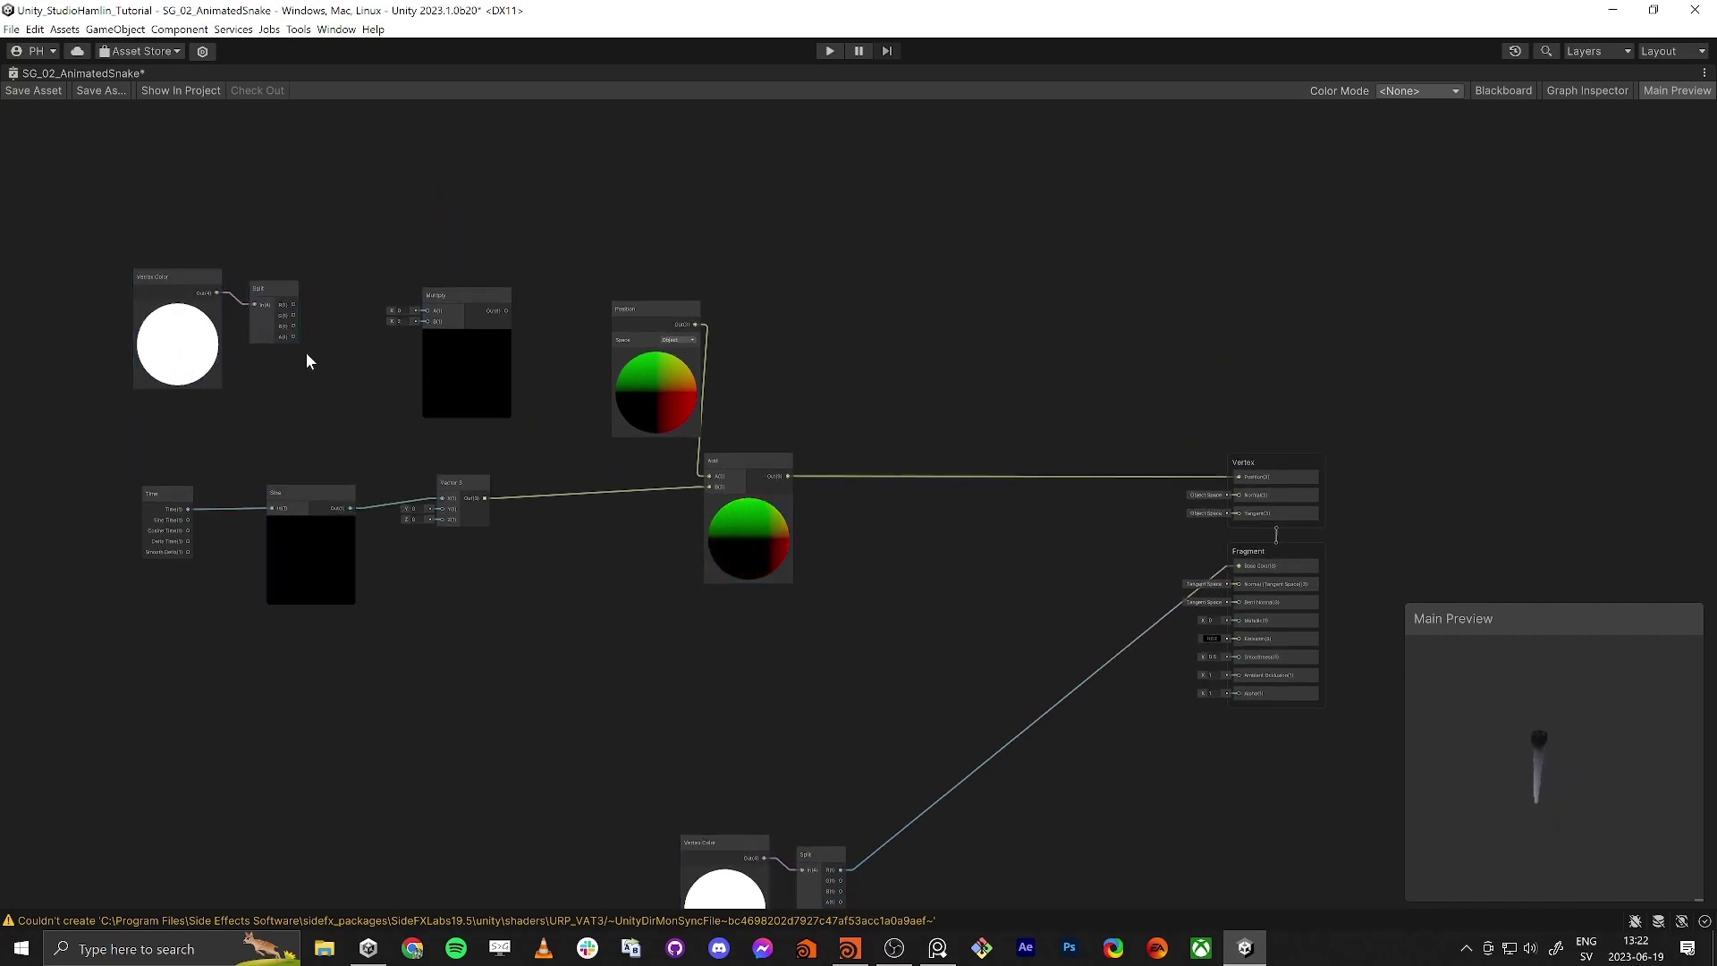
Step: Multiply the copied Split's R output with Vector 3, feed the result into Add's B, and place Multiply between Vector 3 and Add
{"action": "left_click_drag", "start_coordinate": [294, 304], "coordinate": [519, 309]}
{"action": "left_click_drag", "start_coordinate": [484, 497], "coordinate": [708, 486]}
{"action": "left_click_drag", "start_coordinate": [517, 324], "coordinate": [599, 480]}
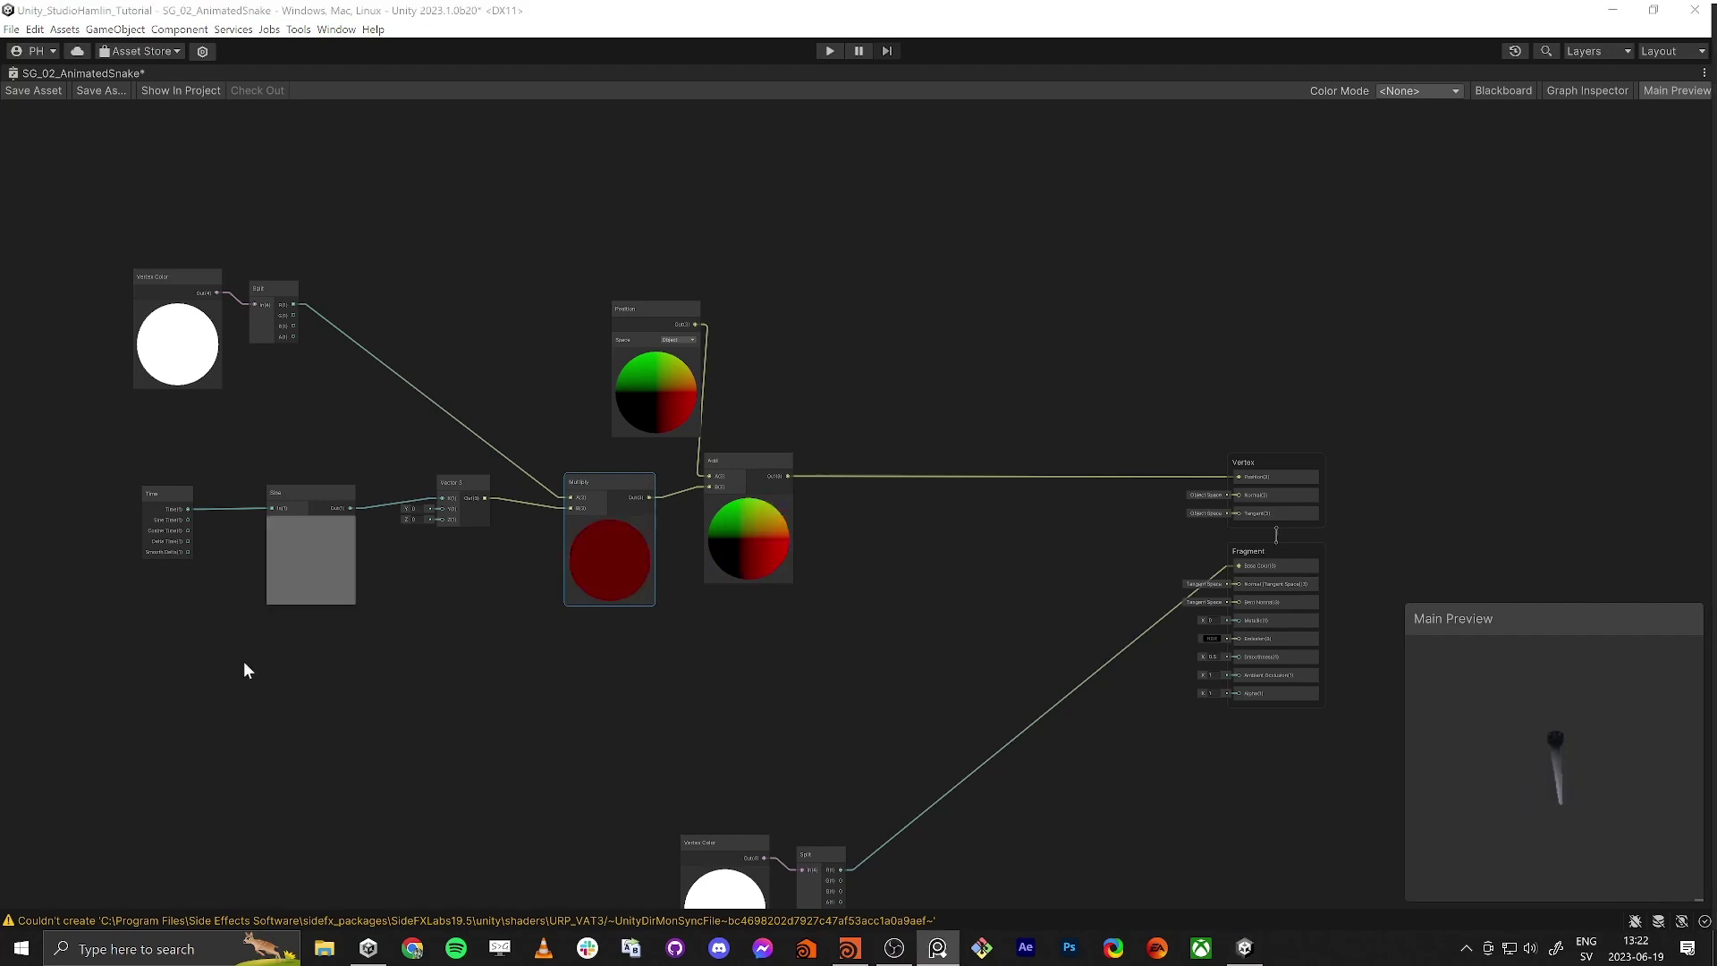
Step: Space the Time and Sine nodes further from Vector 3 and move both below the row
{"action": "middle_click_drag", "start_coordinate": [245, 670], "coordinate": [522, 682]}
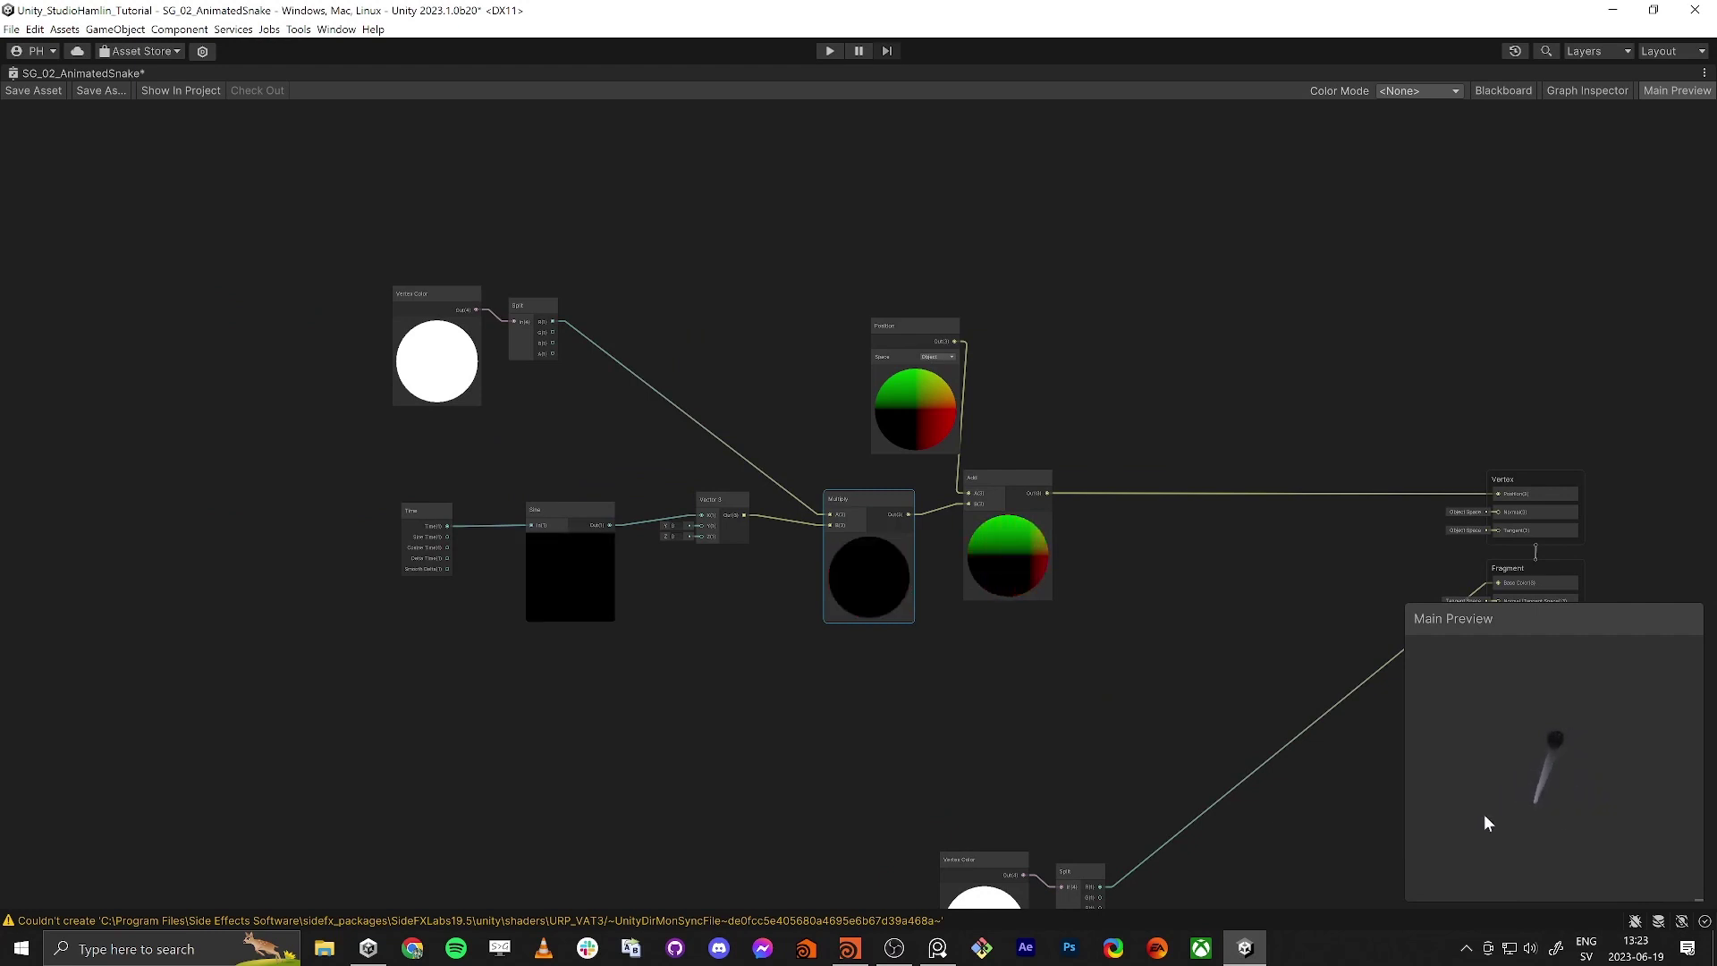
{"action": "left_click_drag", "start_coordinate": [356, 479], "coordinate": [508, 506]}
{"action": "middle_click_drag", "start_coordinate": [480, 663], "coordinate": [791, 716]}
{"action": "left_click", "coordinate": [719, 599]}
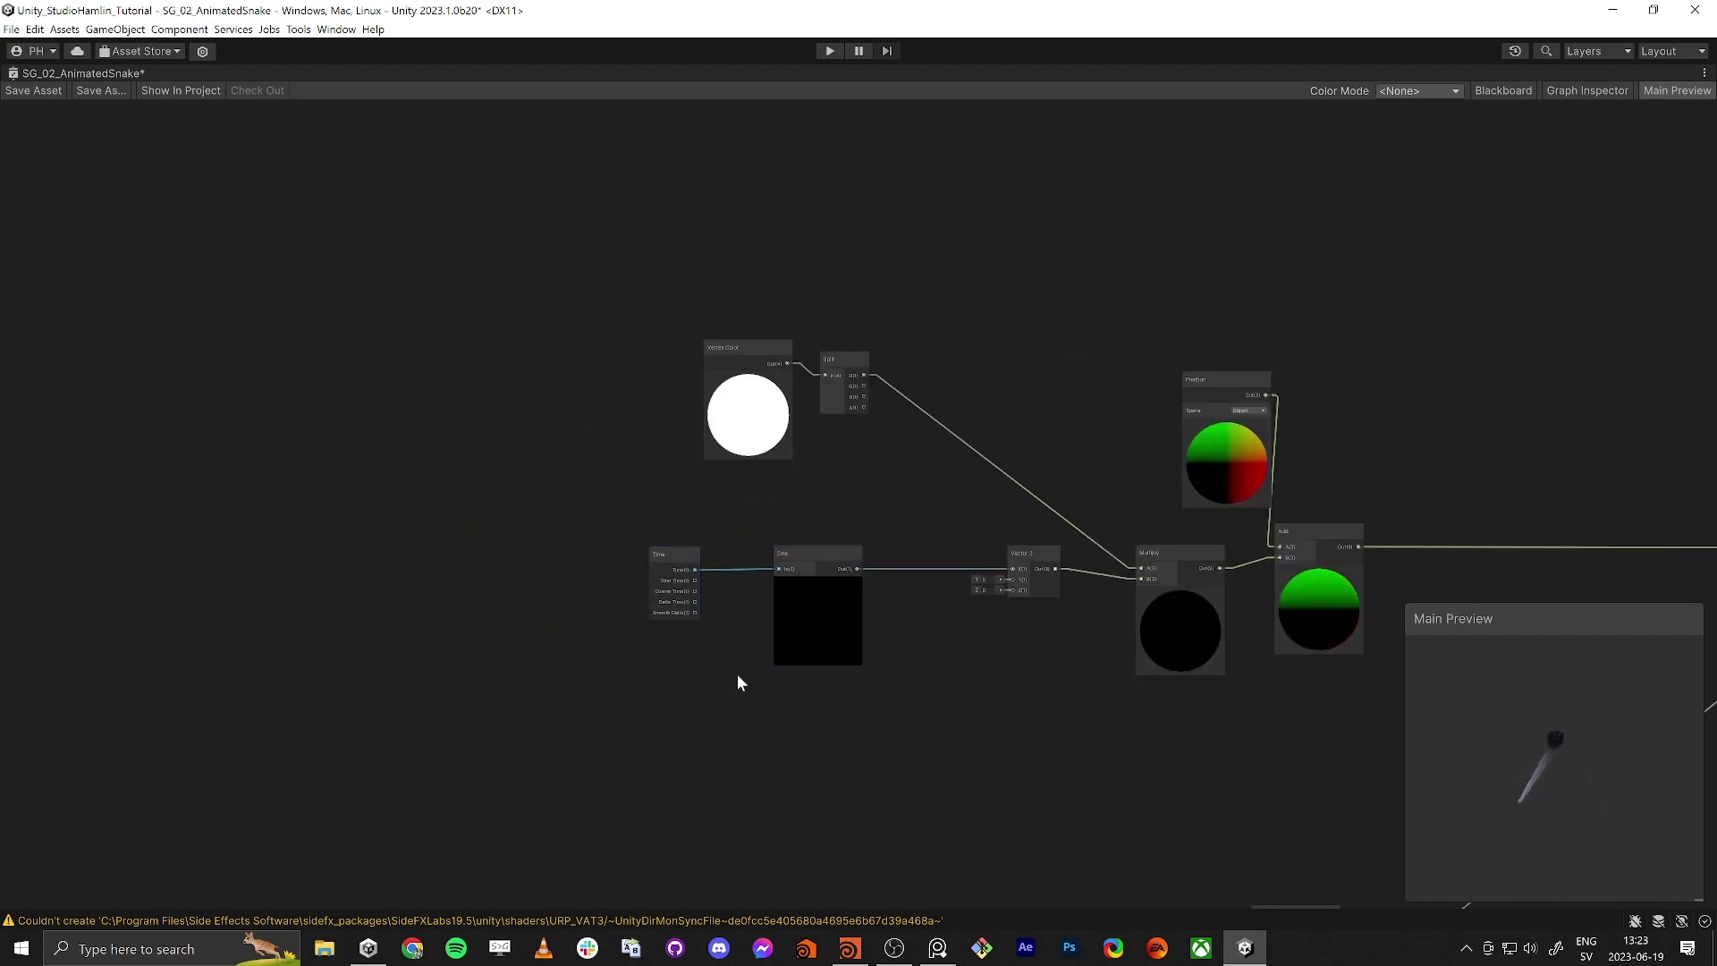
{"action": "left_click_drag", "start_coordinate": [533, 497], "coordinate": [823, 626]}
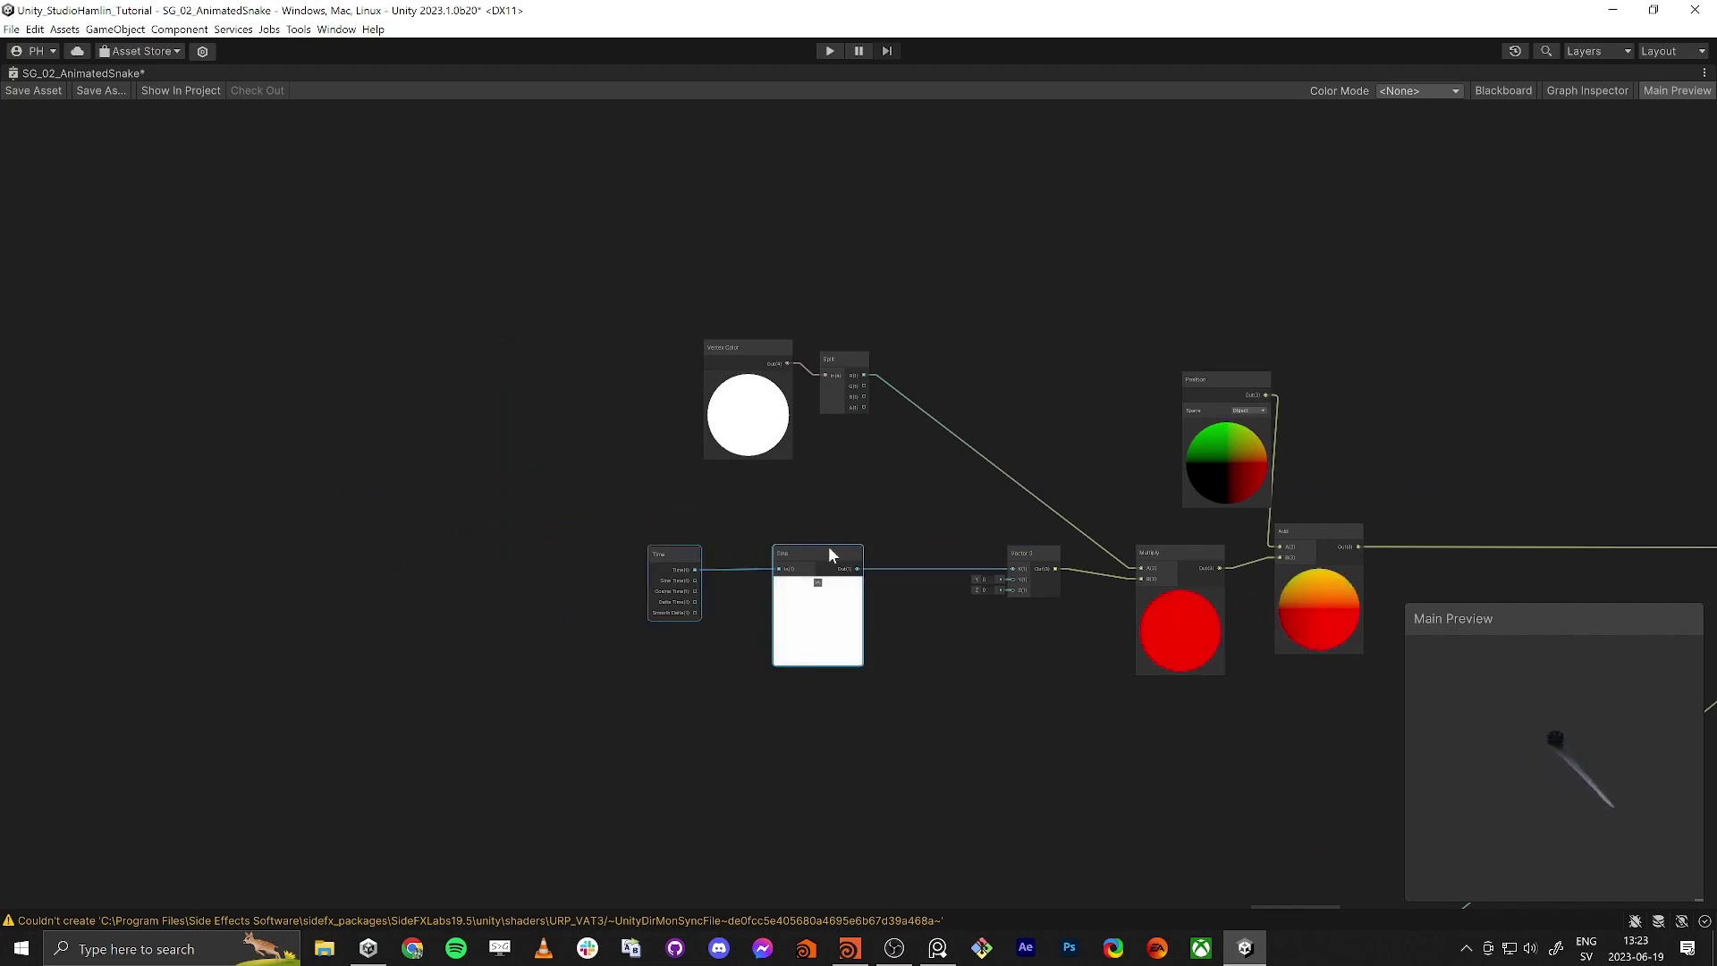
{"action": "left_click_drag", "start_coordinate": [828, 554], "coordinate": [834, 686]}
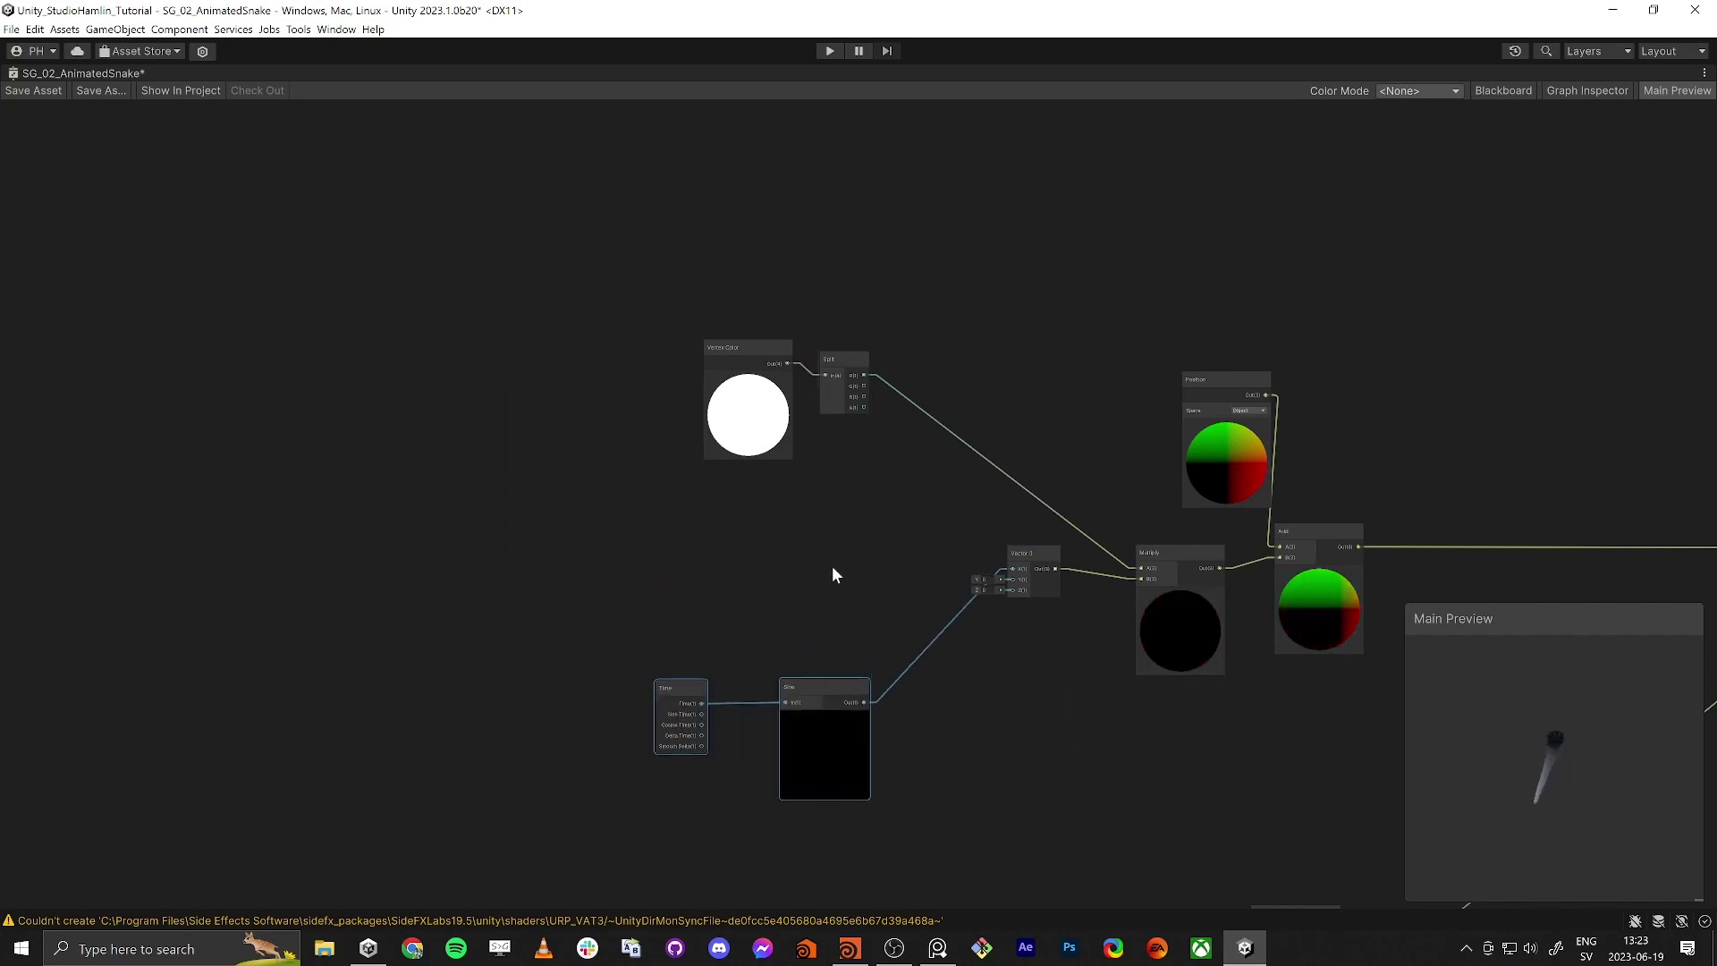
Step: Show the Blackboard and add a Float property named SwirlAmount
{"action": "key", "text": "space"}
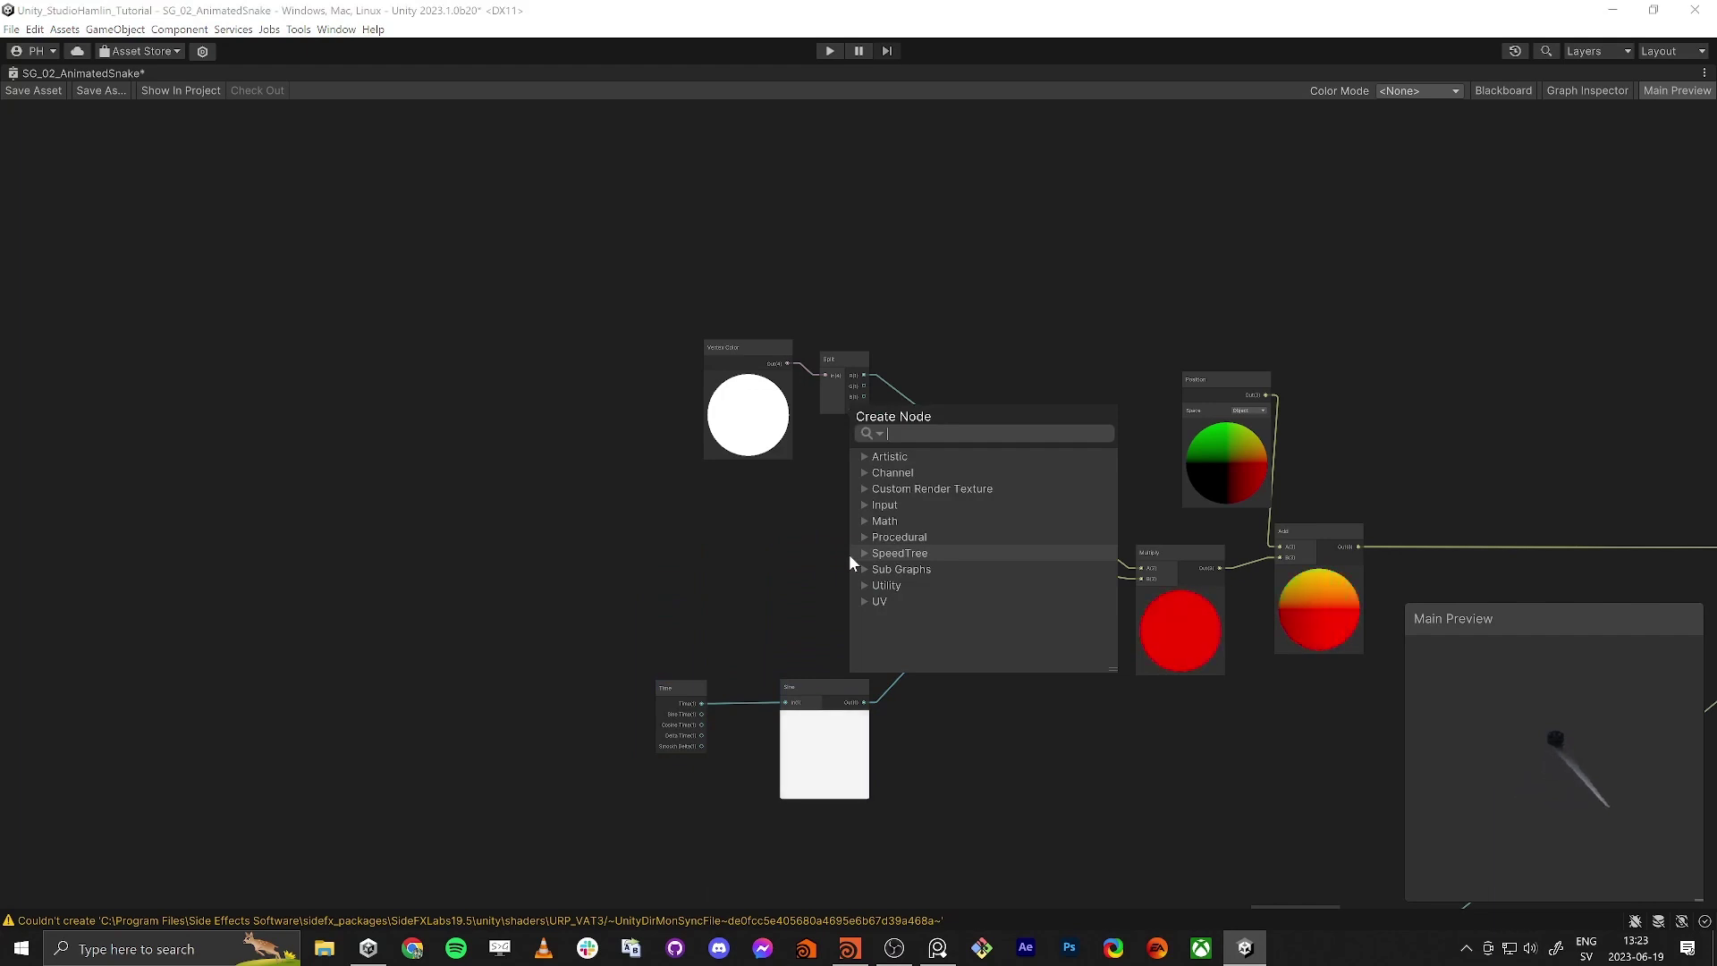
{"action": "type", "text": "s"}
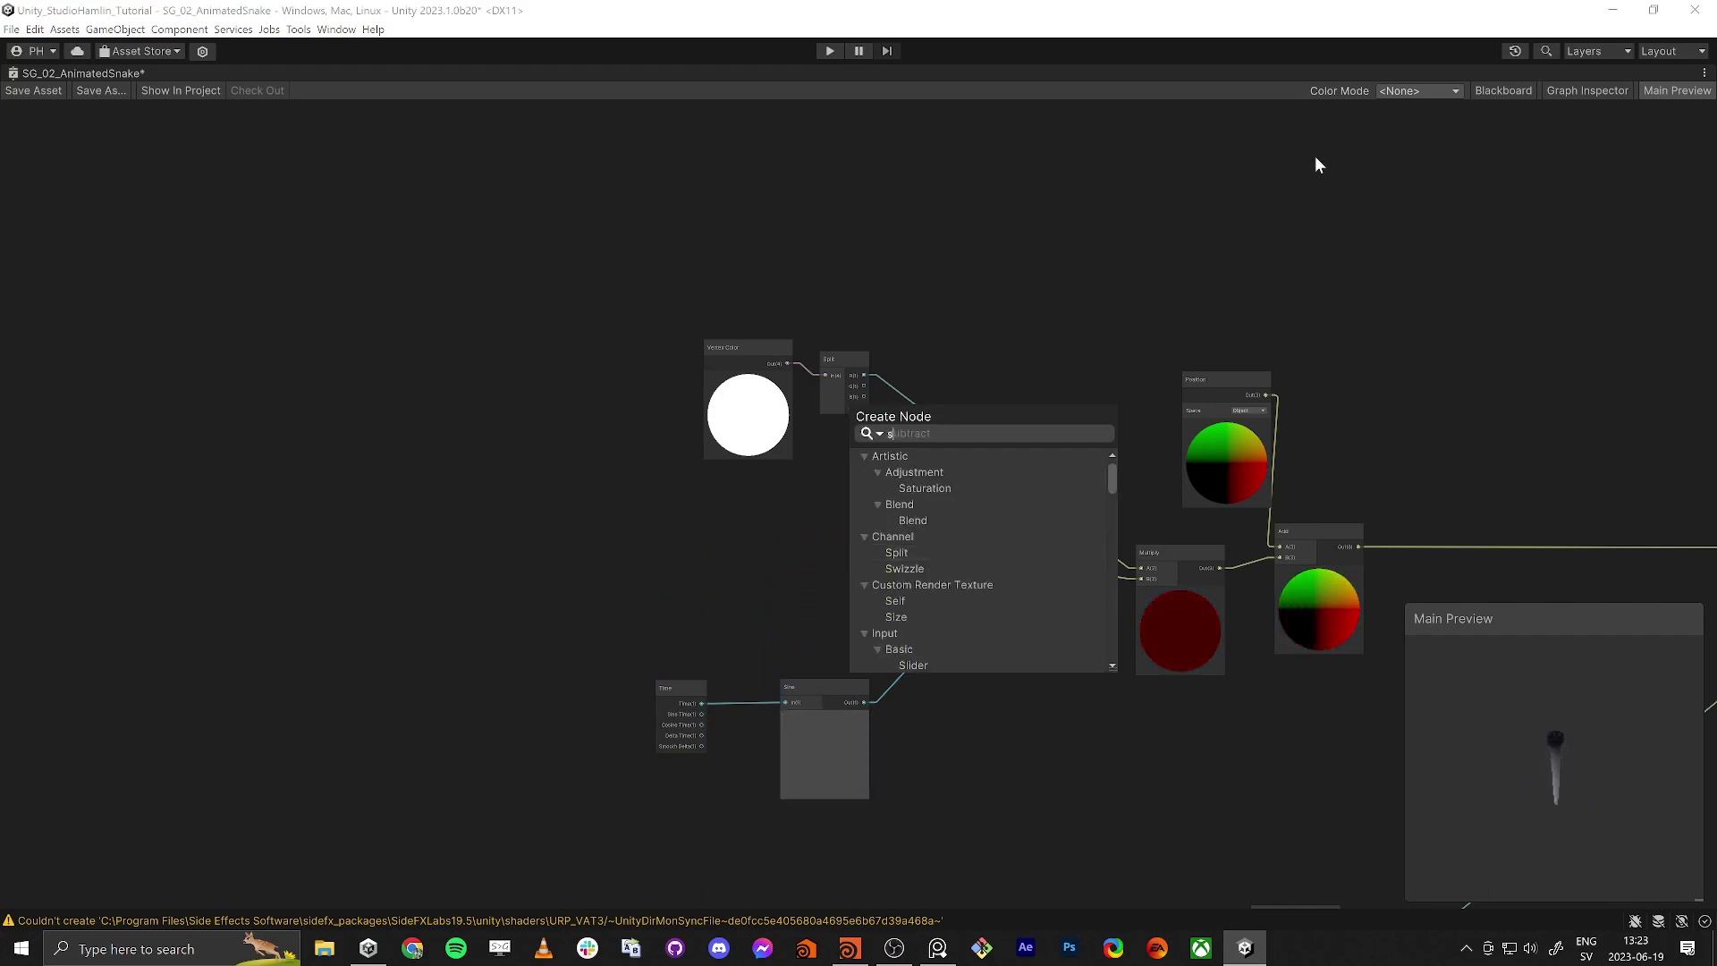
{"action": "left_click", "coordinate": [1479, 94]}
{"action": "left_click", "coordinate": [1485, 92]}
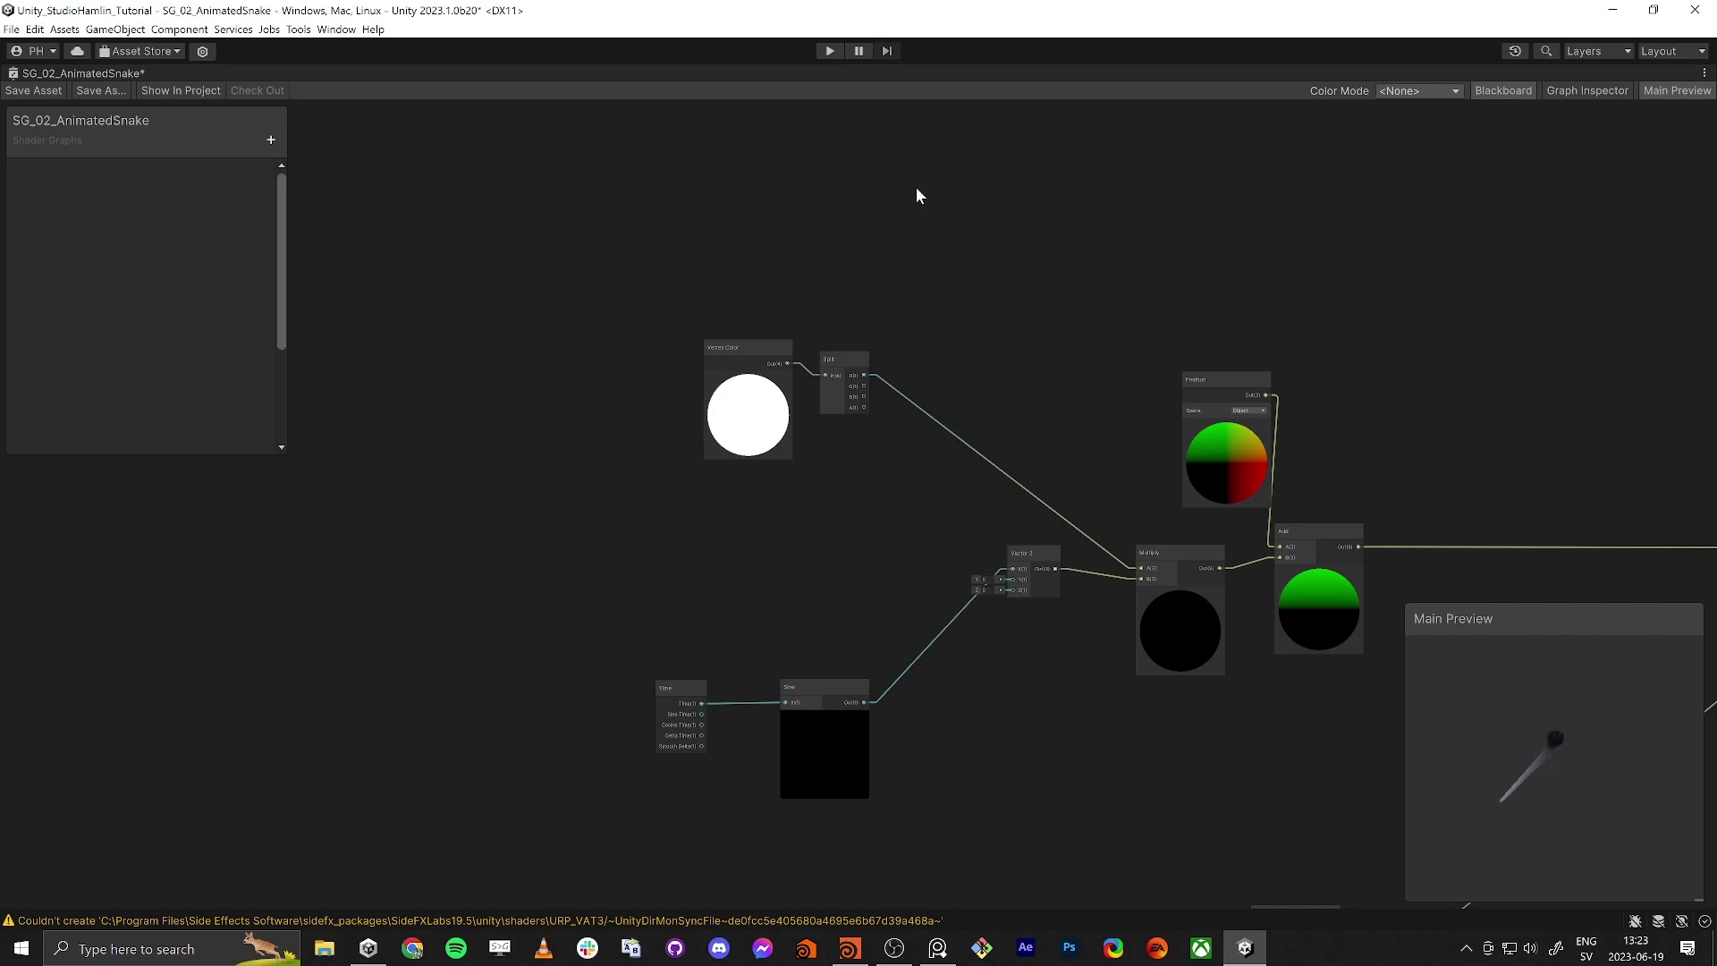
{"action": "left_click", "coordinate": [269, 140]}
{"action": "left_click", "coordinate": [277, 141]}
{"action": "type", "text": "S"}
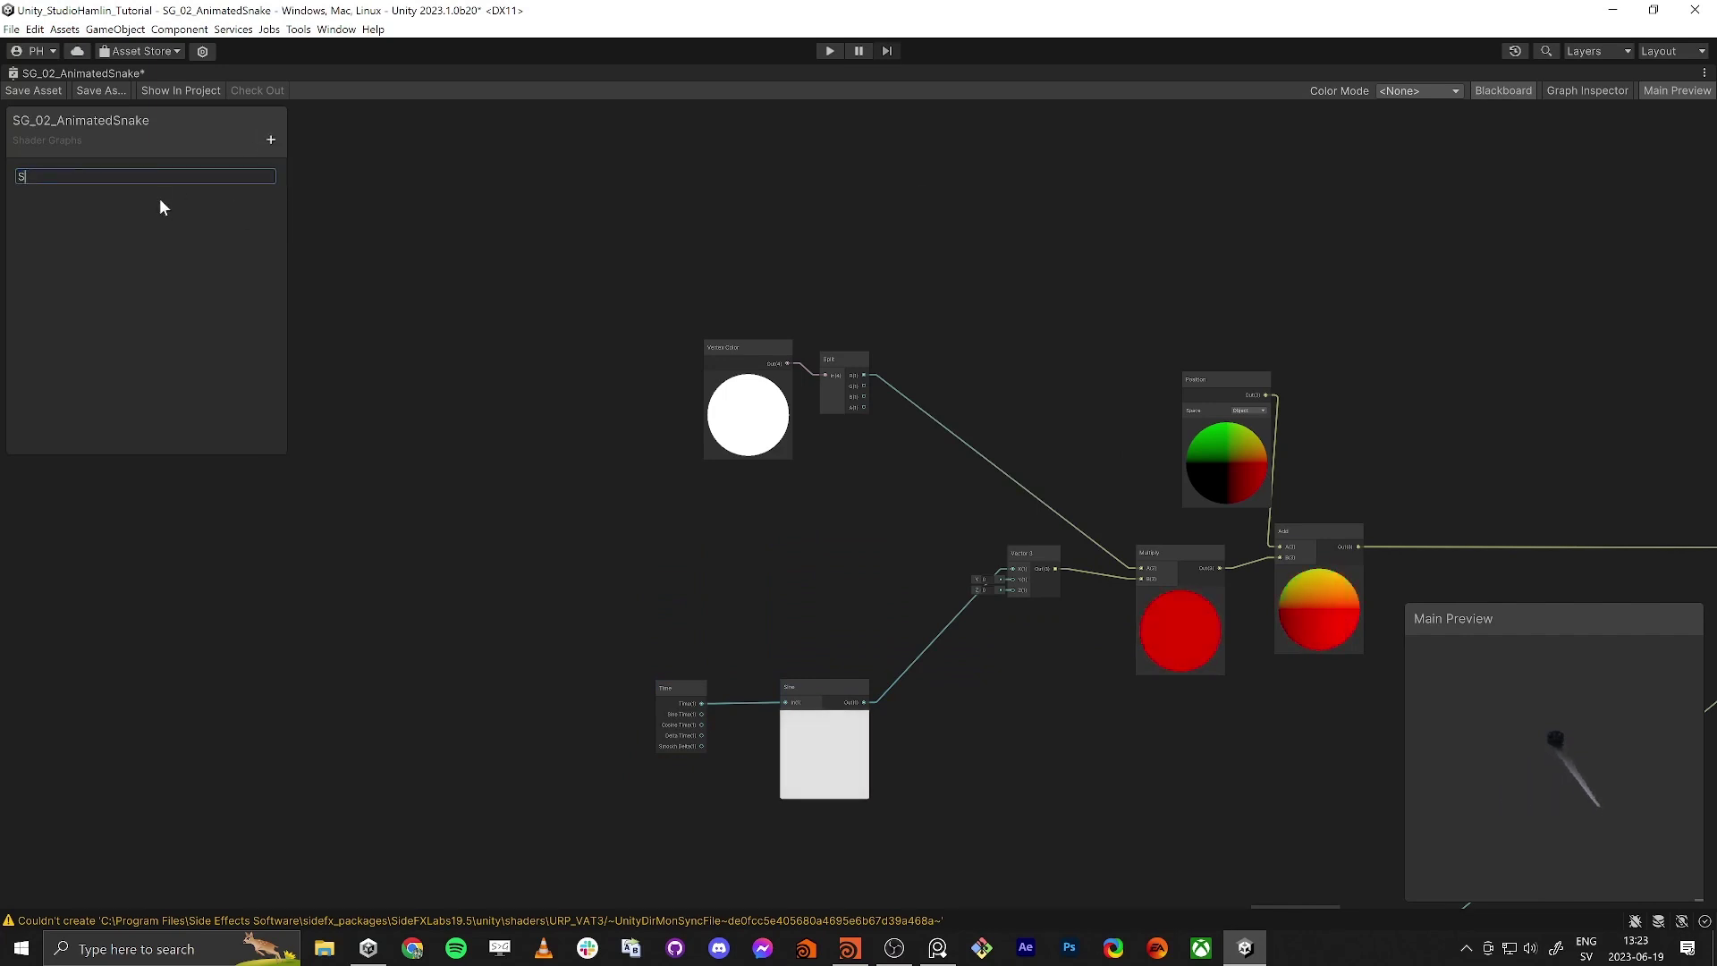
{"action": "type", "text": "wirl"}
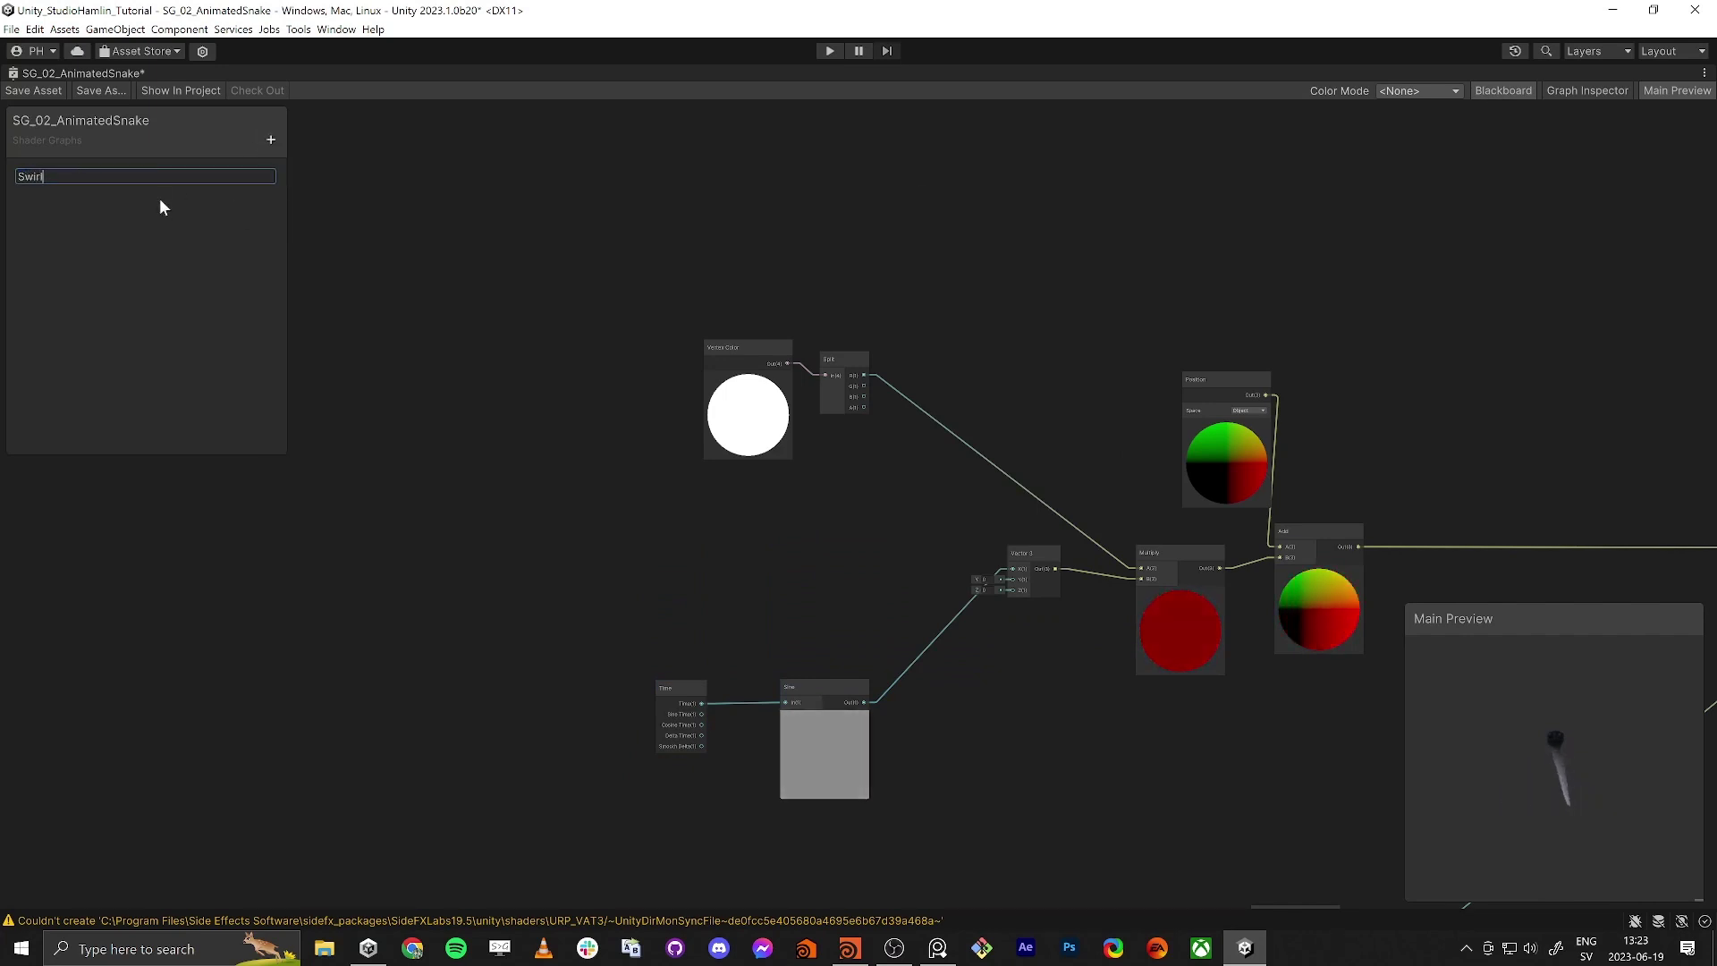
{"action": "type", "text": "Amount"}
{"action": "key", "text": "Return"}
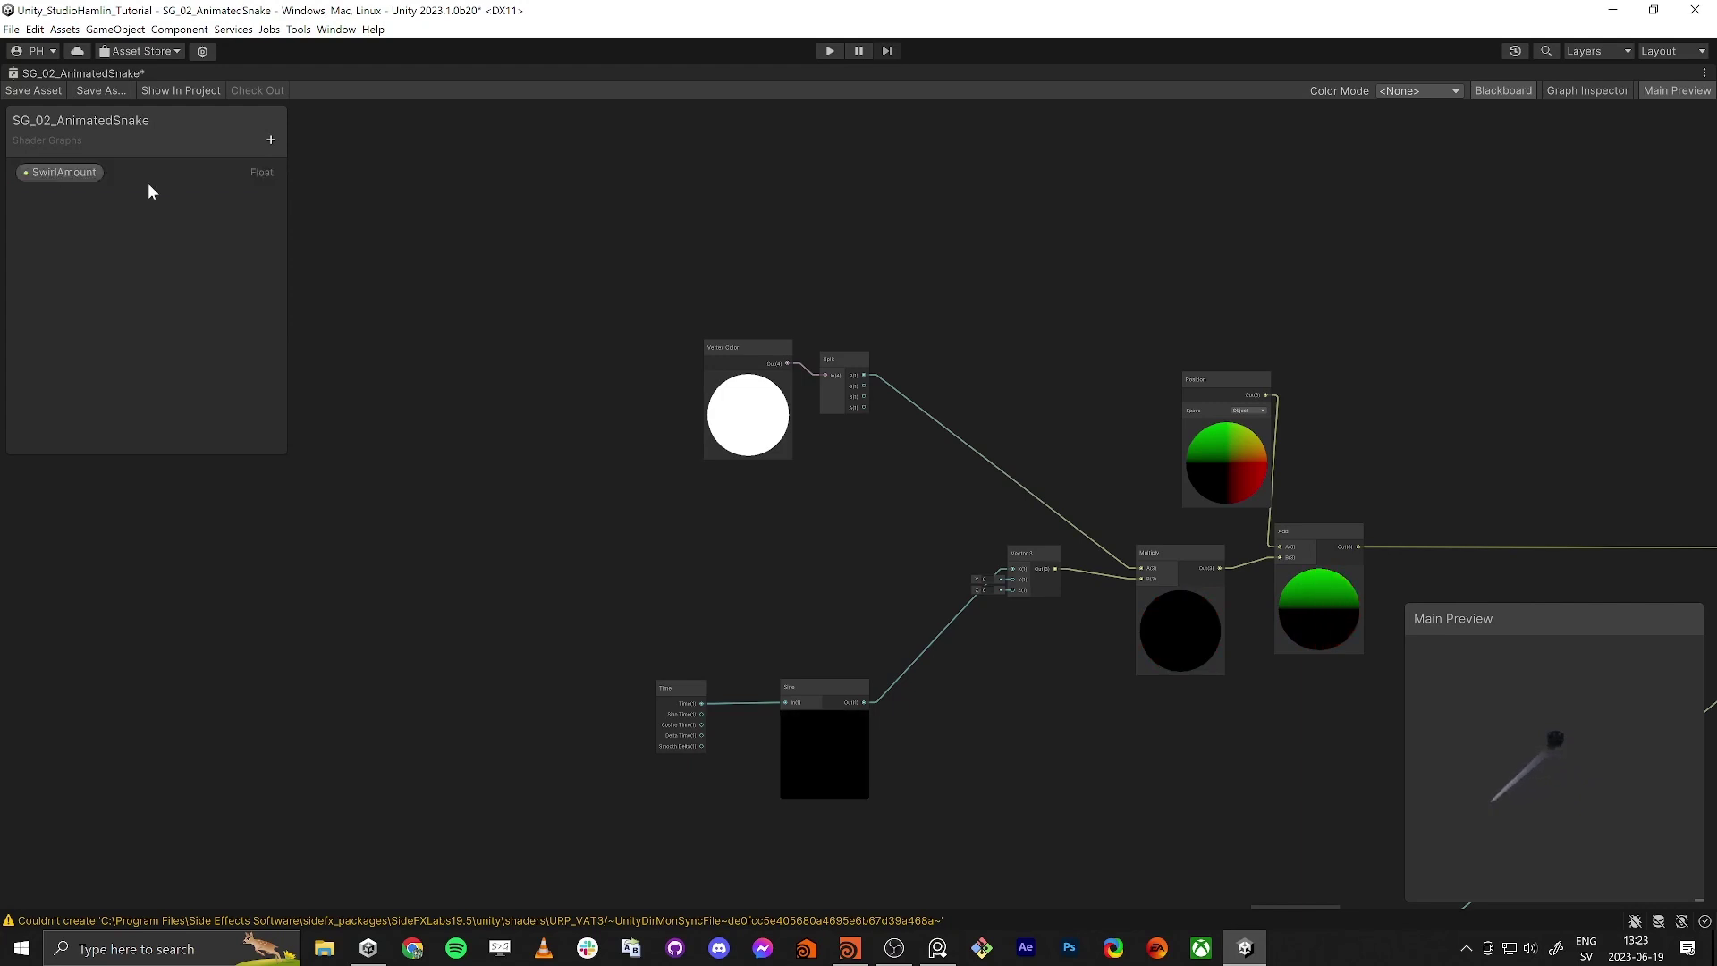
Step: Place the SwirlAmount property in the graph, in the free area before the Vertex Color and Time nodes
{"action": "left_click_drag", "start_coordinate": [60, 172], "coordinate": [193, 268]}
{"action": "left_click_drag", "start_coordinate": [481, 577], "coordinate": [482, 577]}
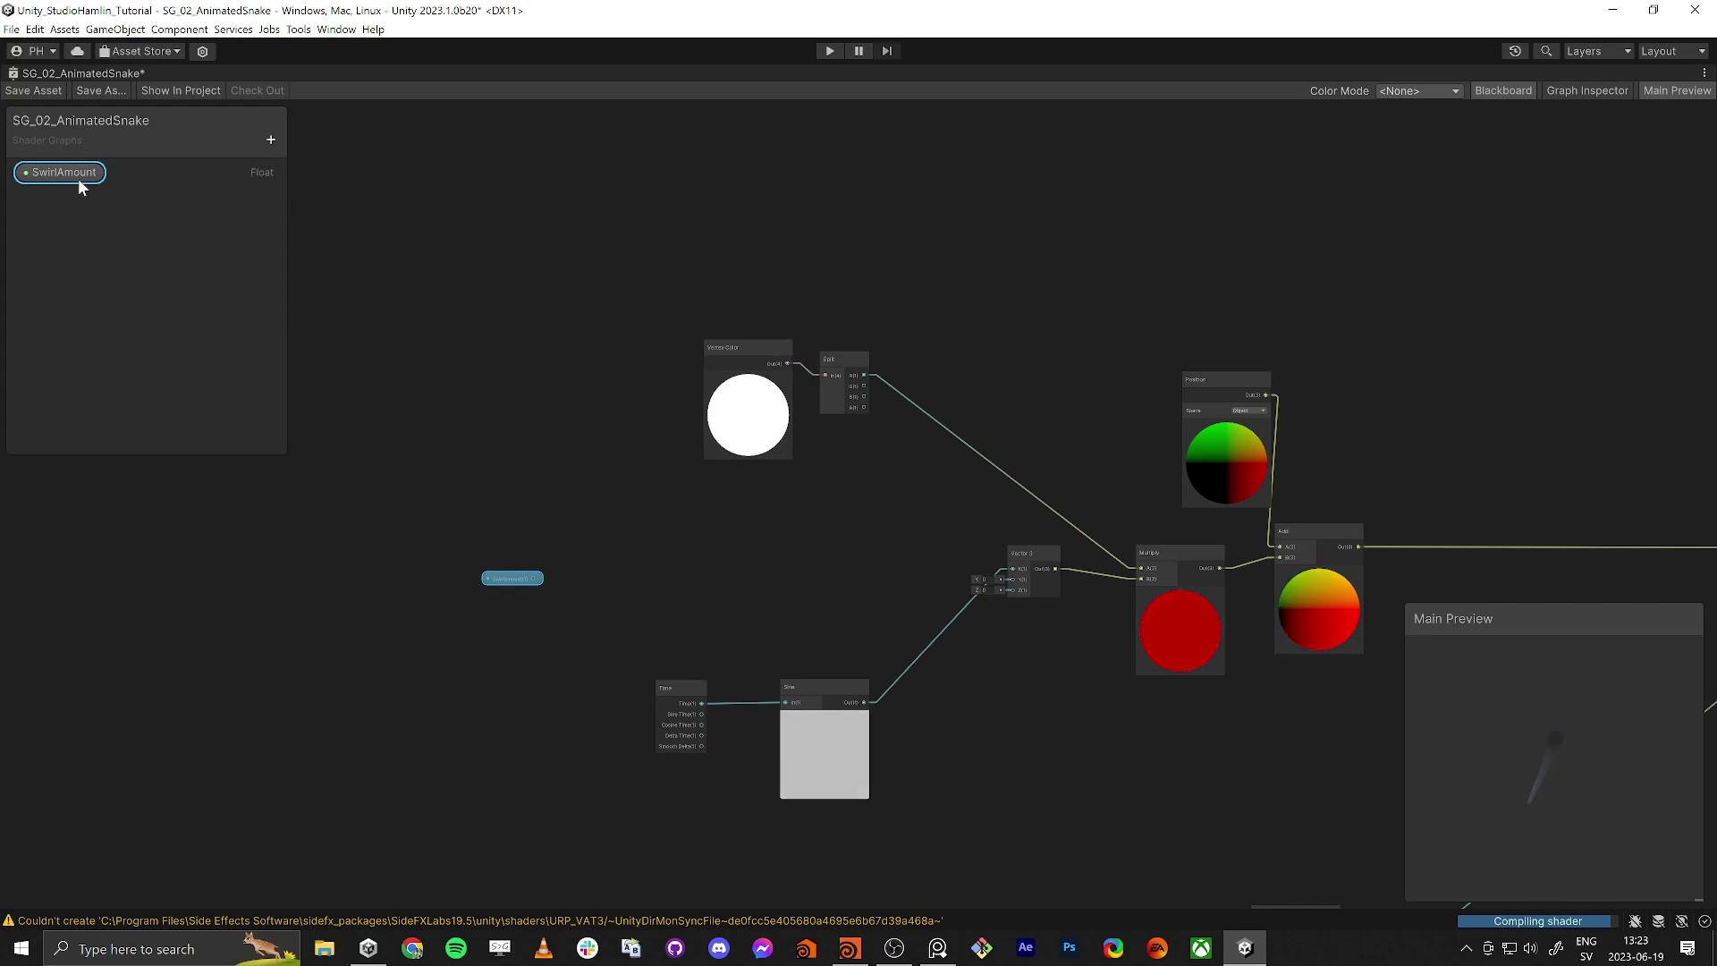
{"action": "left_click", "coordinate": [540, 732]}
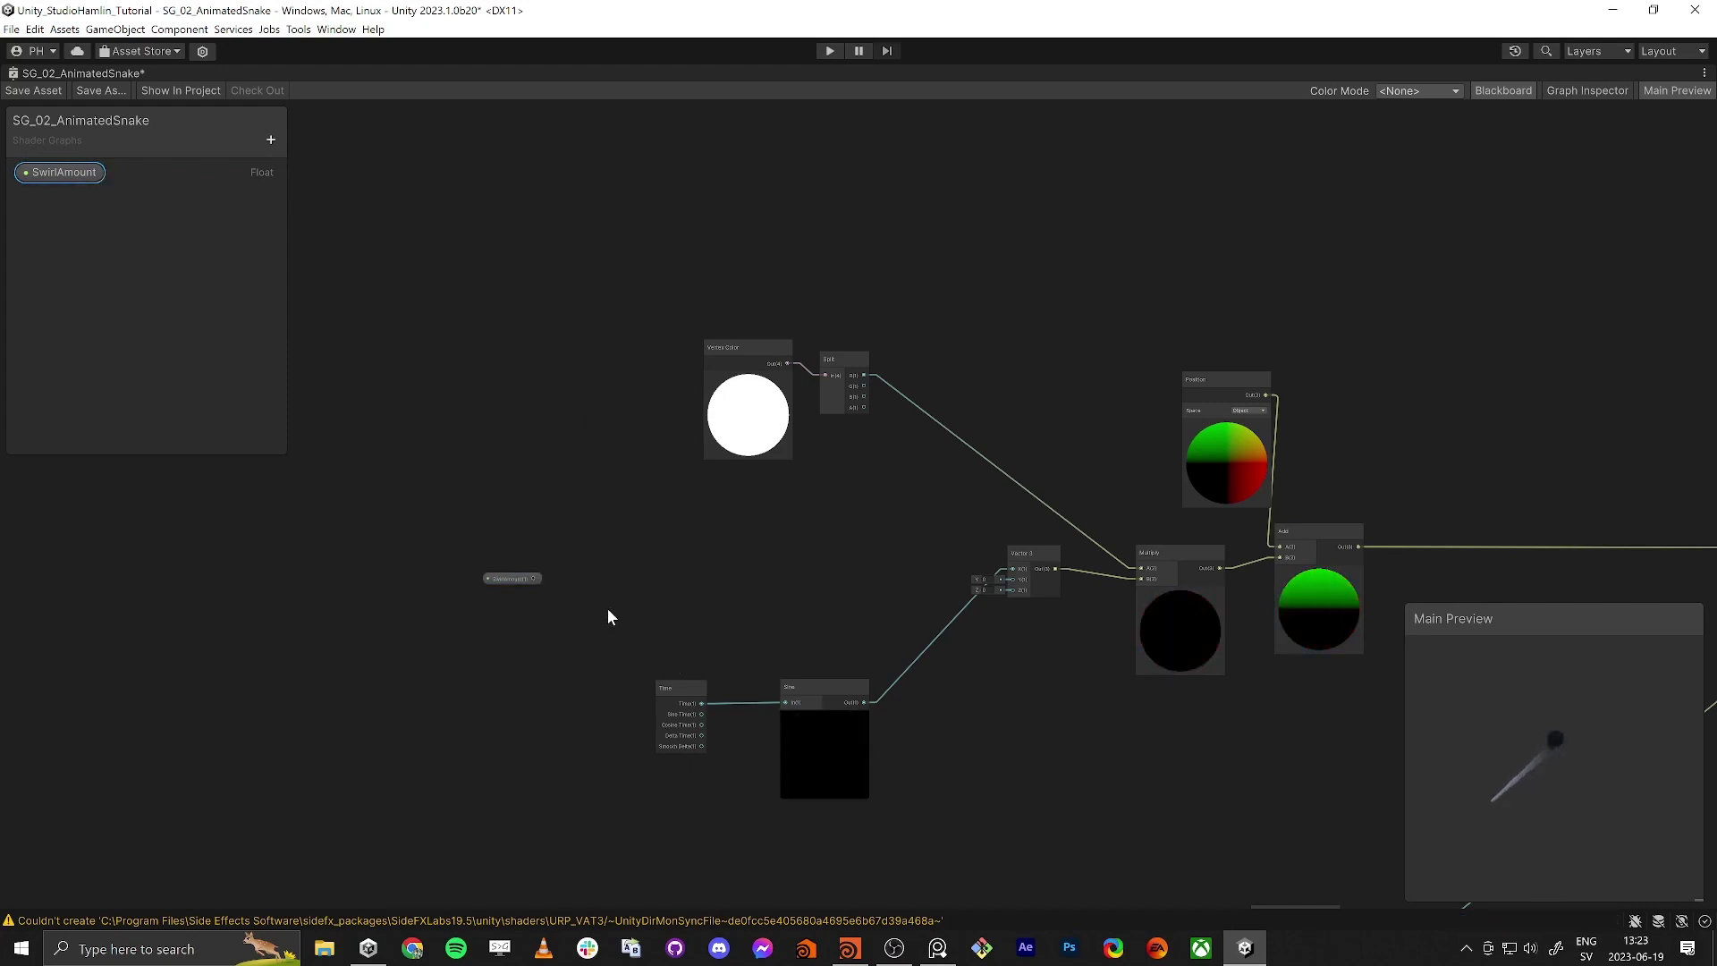
{"action": "scroll", "coordinate": [601, 608], "scroll_direction": "up", "scroll_amount": 1}
{"action": "middle_click_drag", "start_coordinate": [574, 617], "coordinate": [750, 604]}
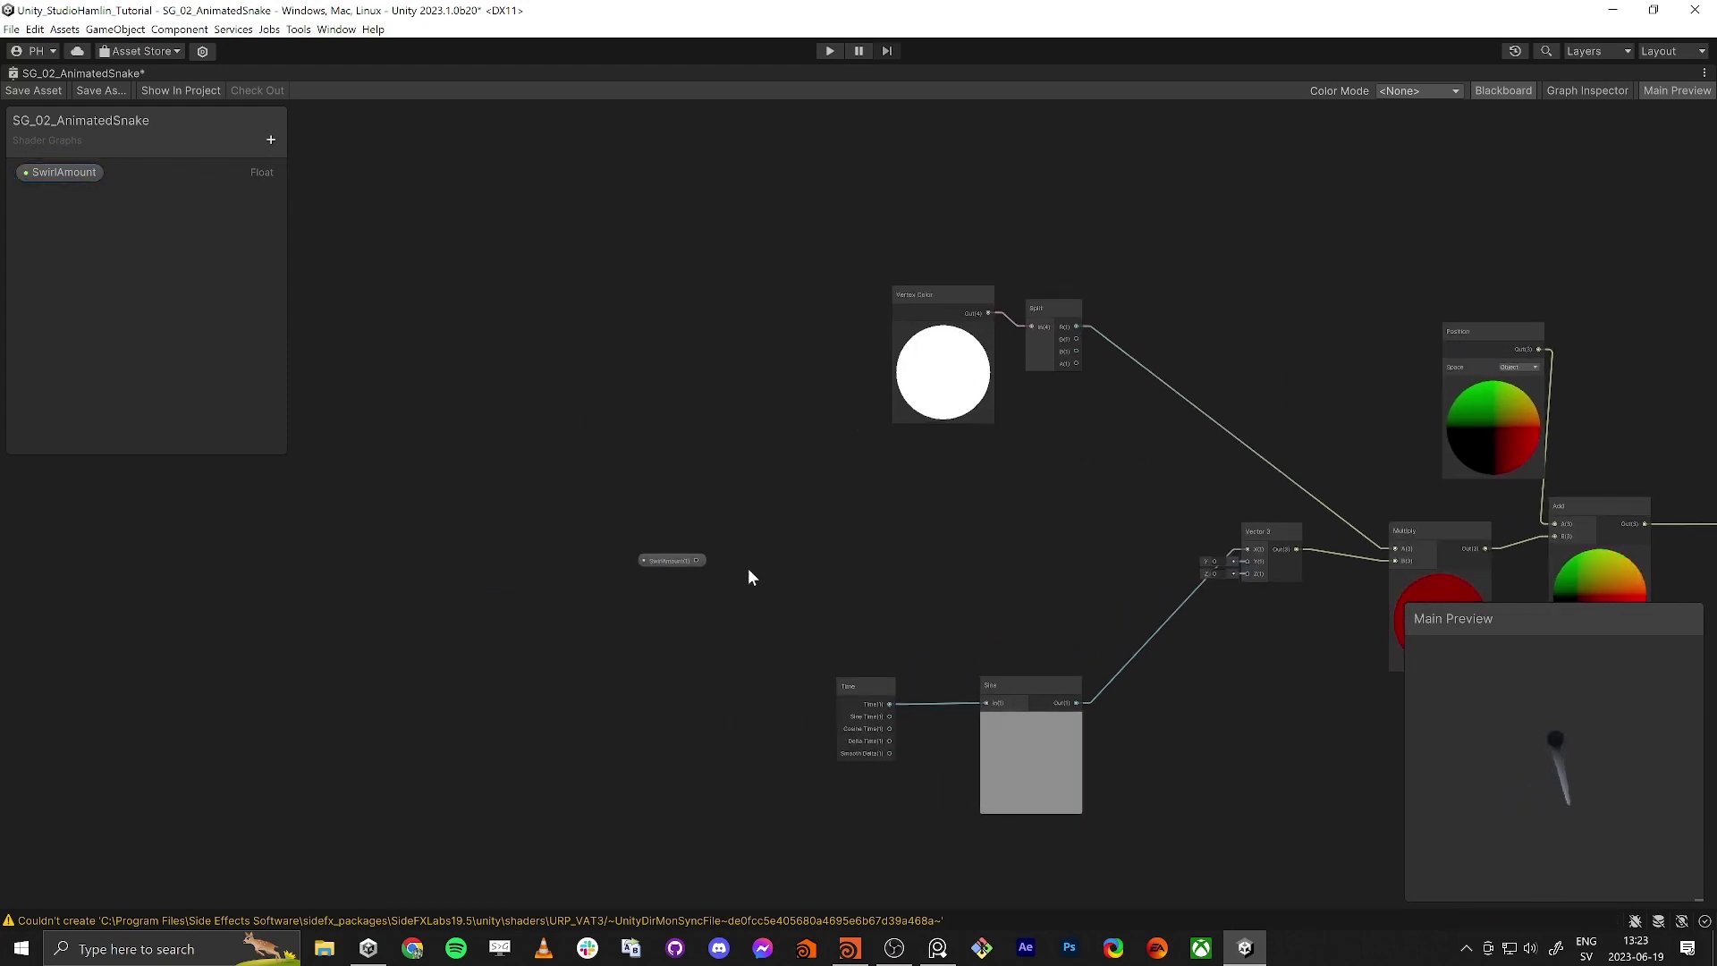
{"action": "left_click_drag", "start_coordinate": [685, 560], "coordinate": [656, 575]}
Step: Add a Multiply node with SwirlAmount wired into A and B set to 6.28, and line SwirlAmount up beside it
{"action": "key", "text": "space"}
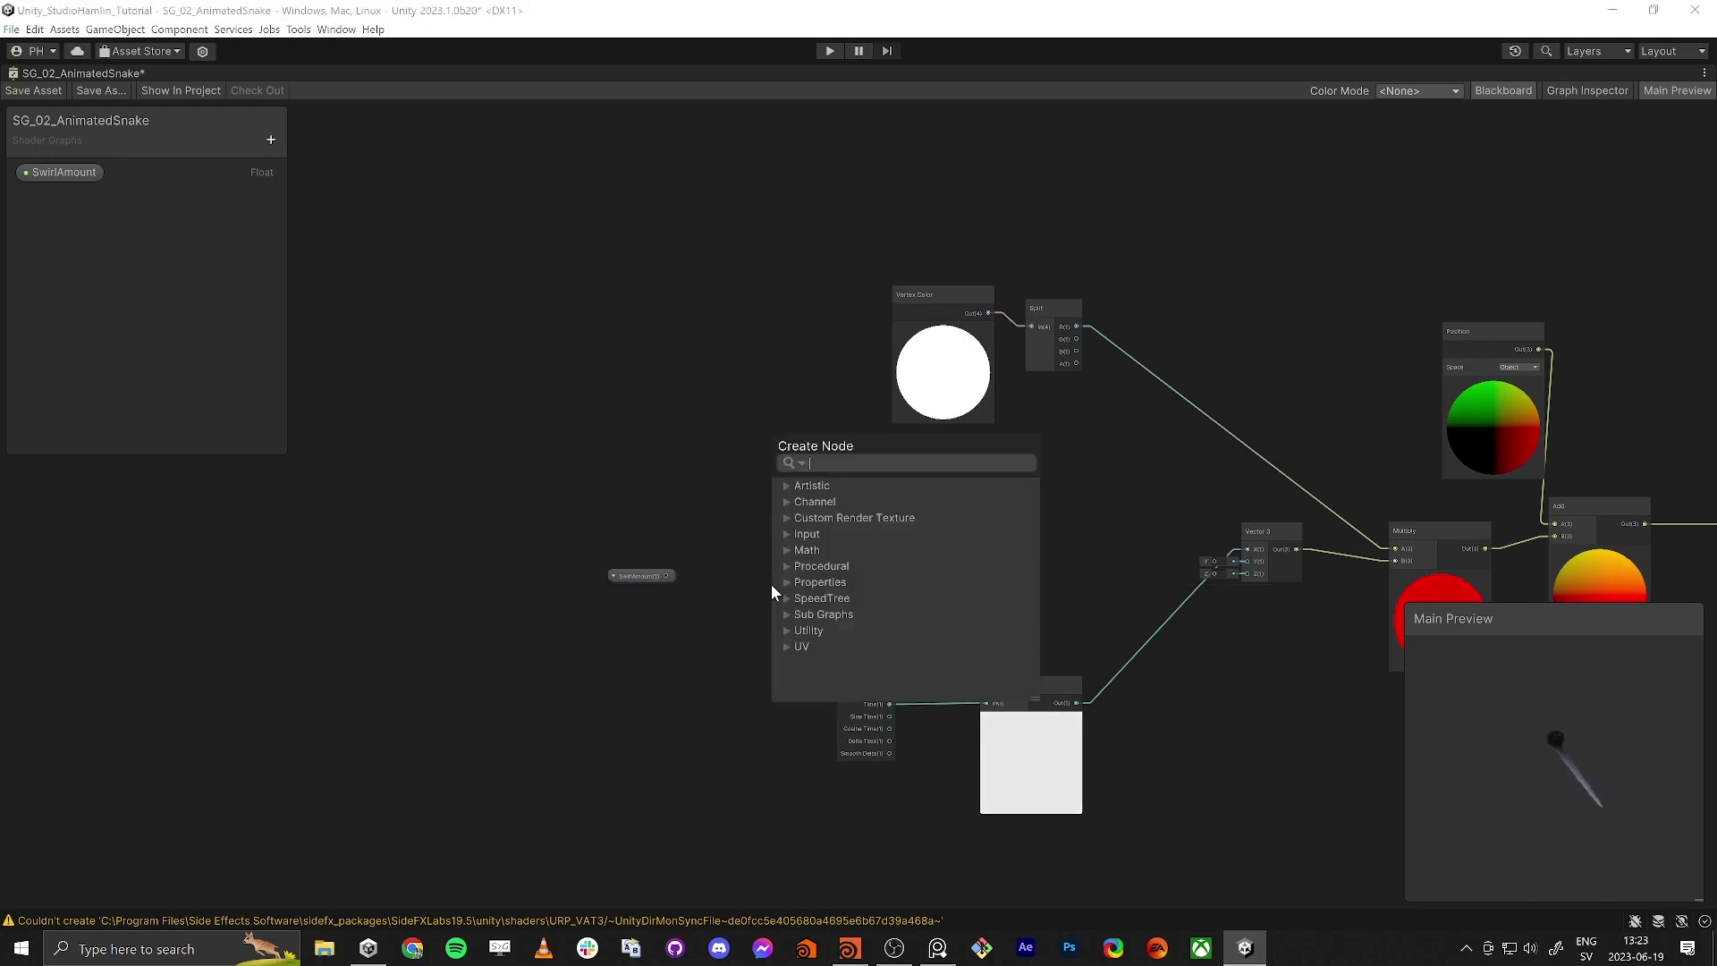
{"action": "type", "text": "multiply"}
{"action": "key", "text": "Return"}
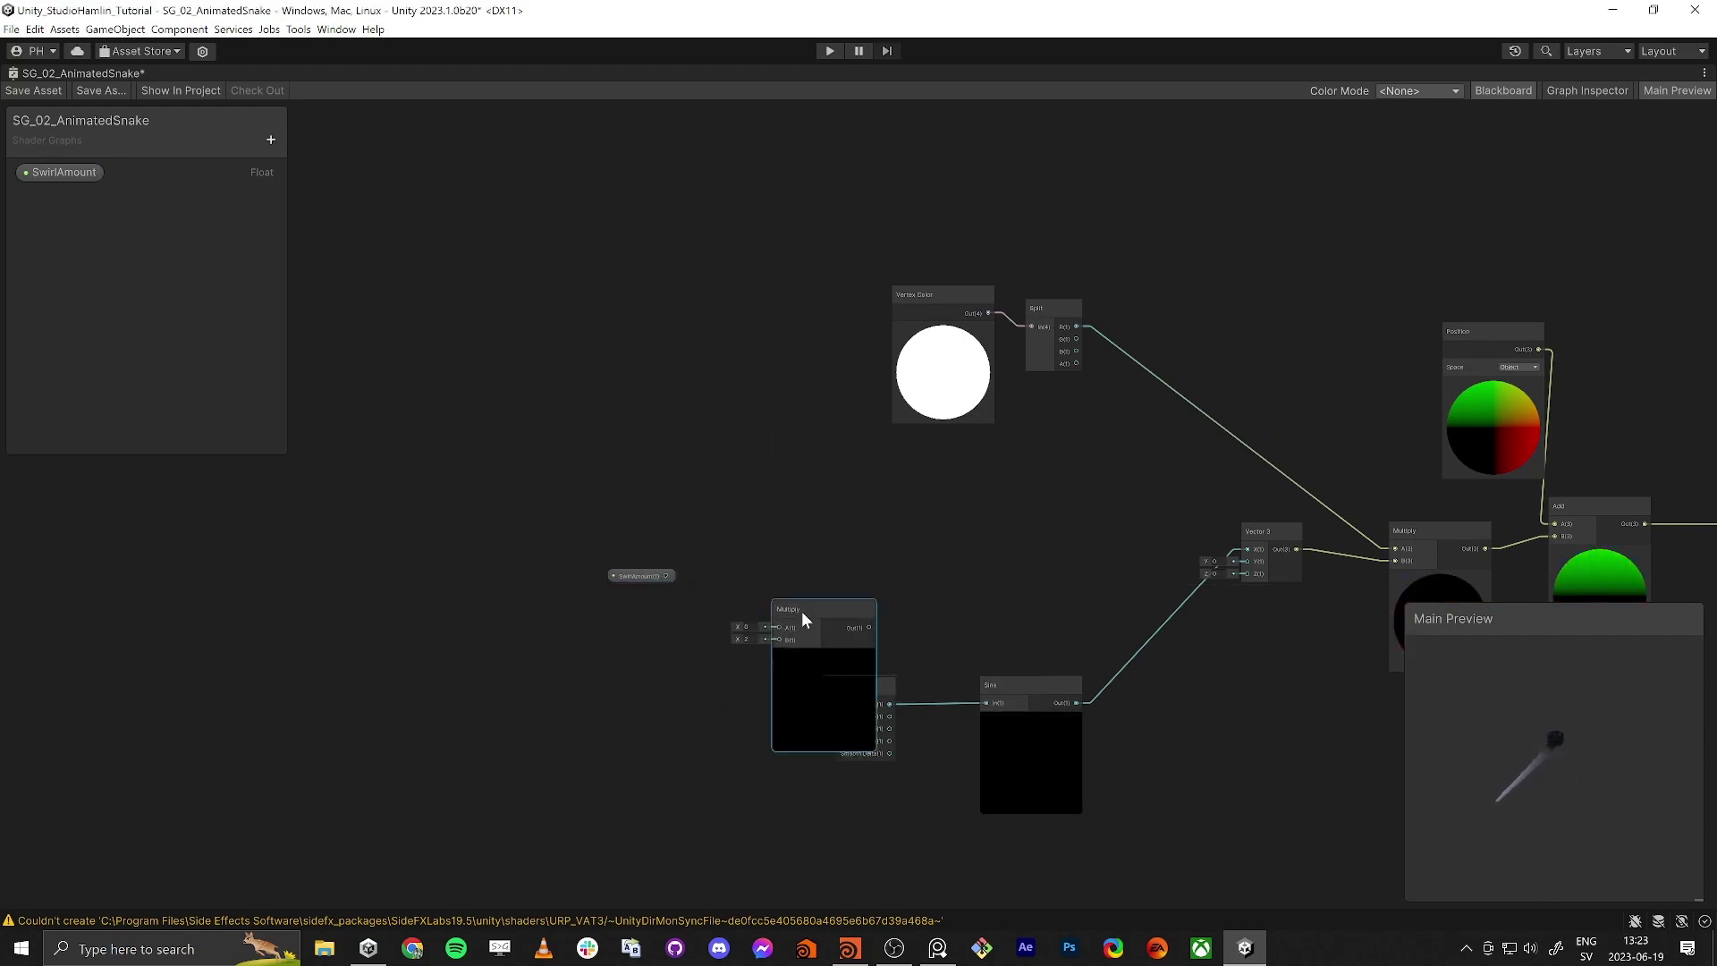
{"action": "left_click_drag", "start_coordinate": [802, 612], "coordinate": [737, 495]}
{"action": "left_click", "coordinate": [710, 505]}
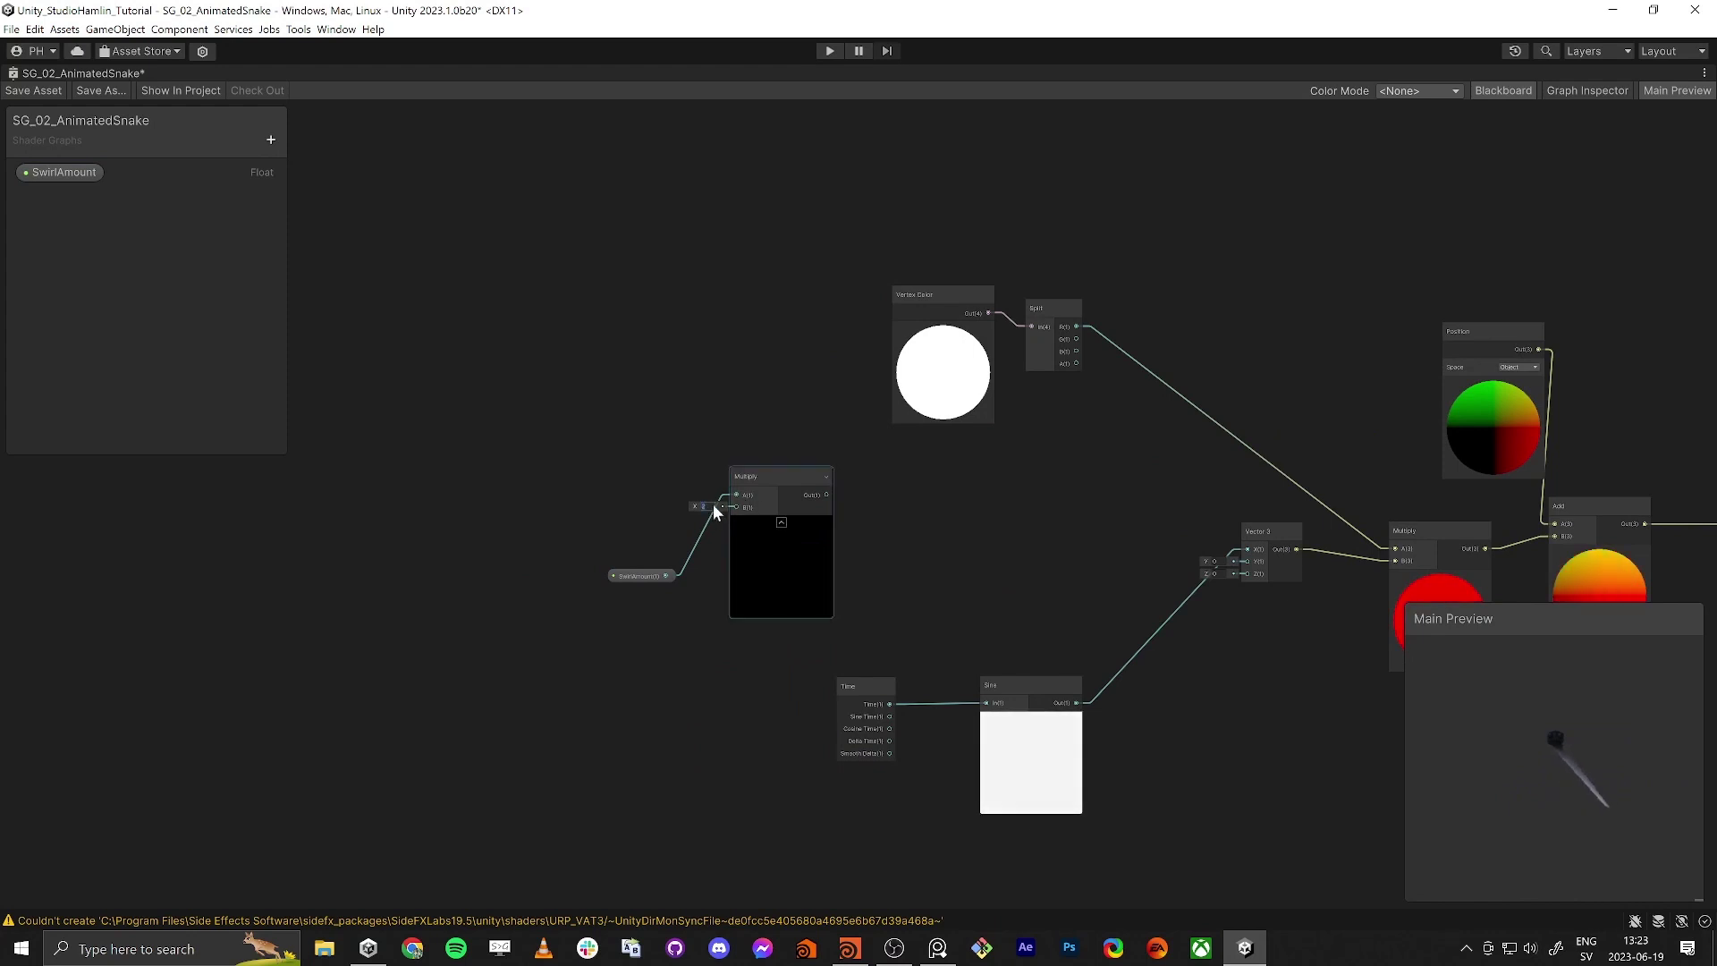
{"action": "type", "text": "6.28"}
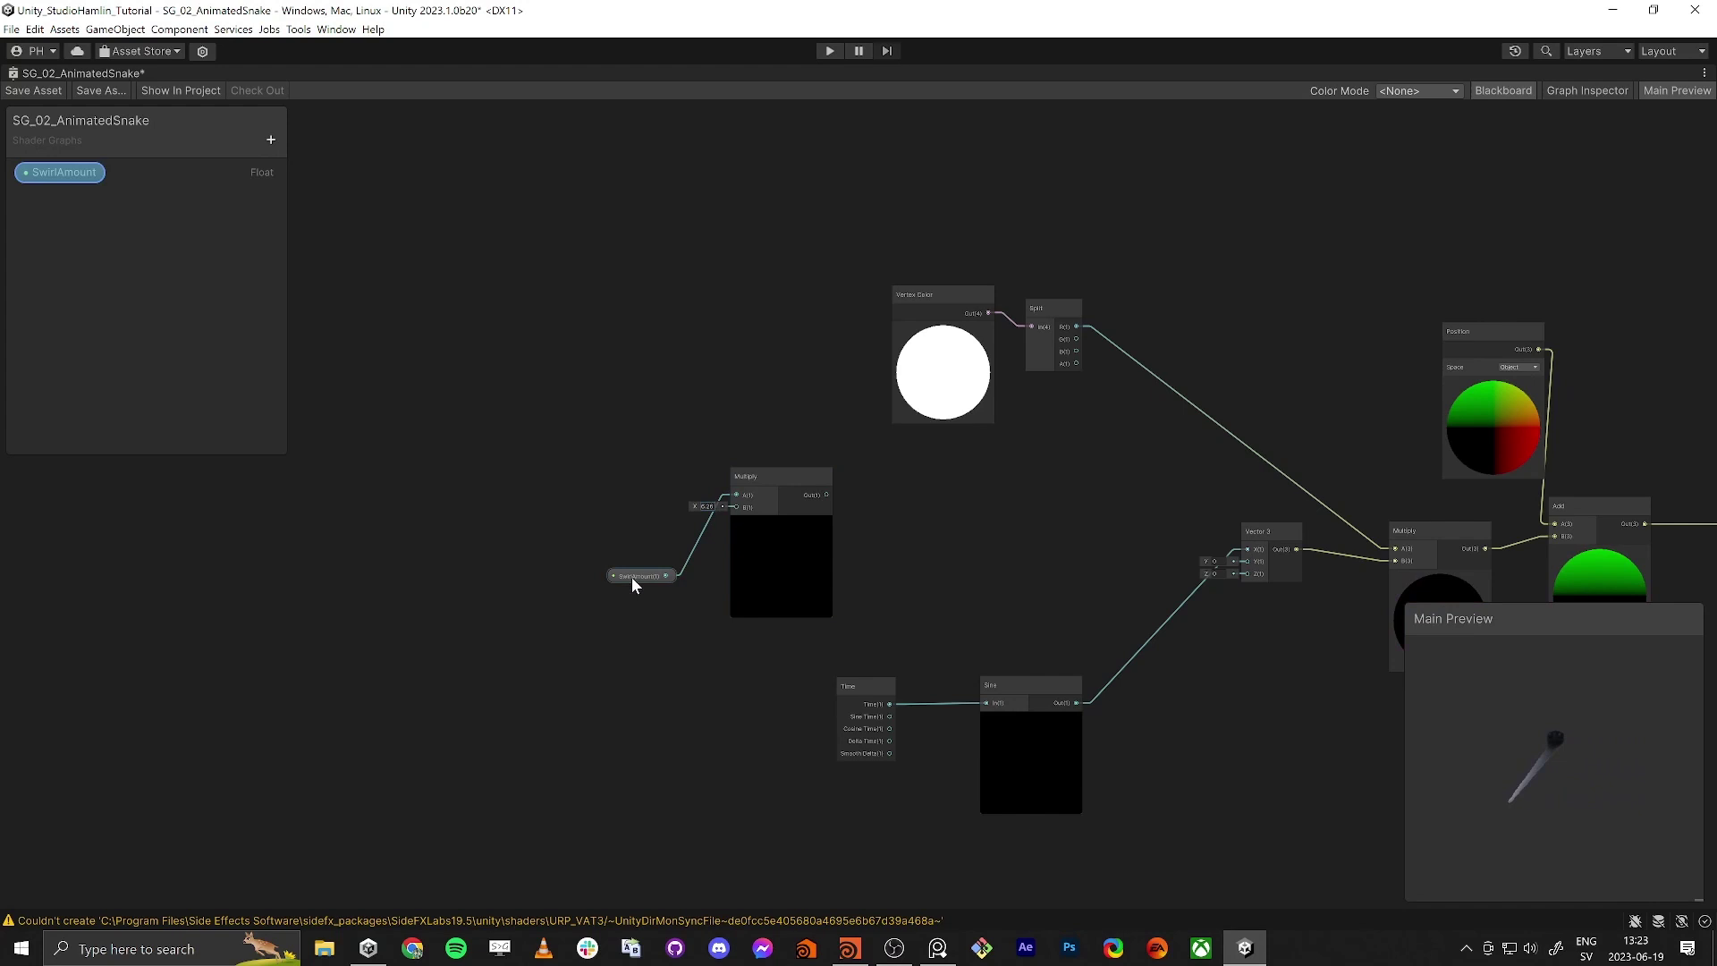
{"action": "left_click_drag", "start_coordinate": [631, 577], "coordinate": [597, 491]}
Step: Create another Multiply node from the Split's R output, positioned between the SwirlAmount Multiply and Vector 3
{"action": "middle_click_drag", "start_coordinate": [921, 550], "coordinate": [762, 567]}
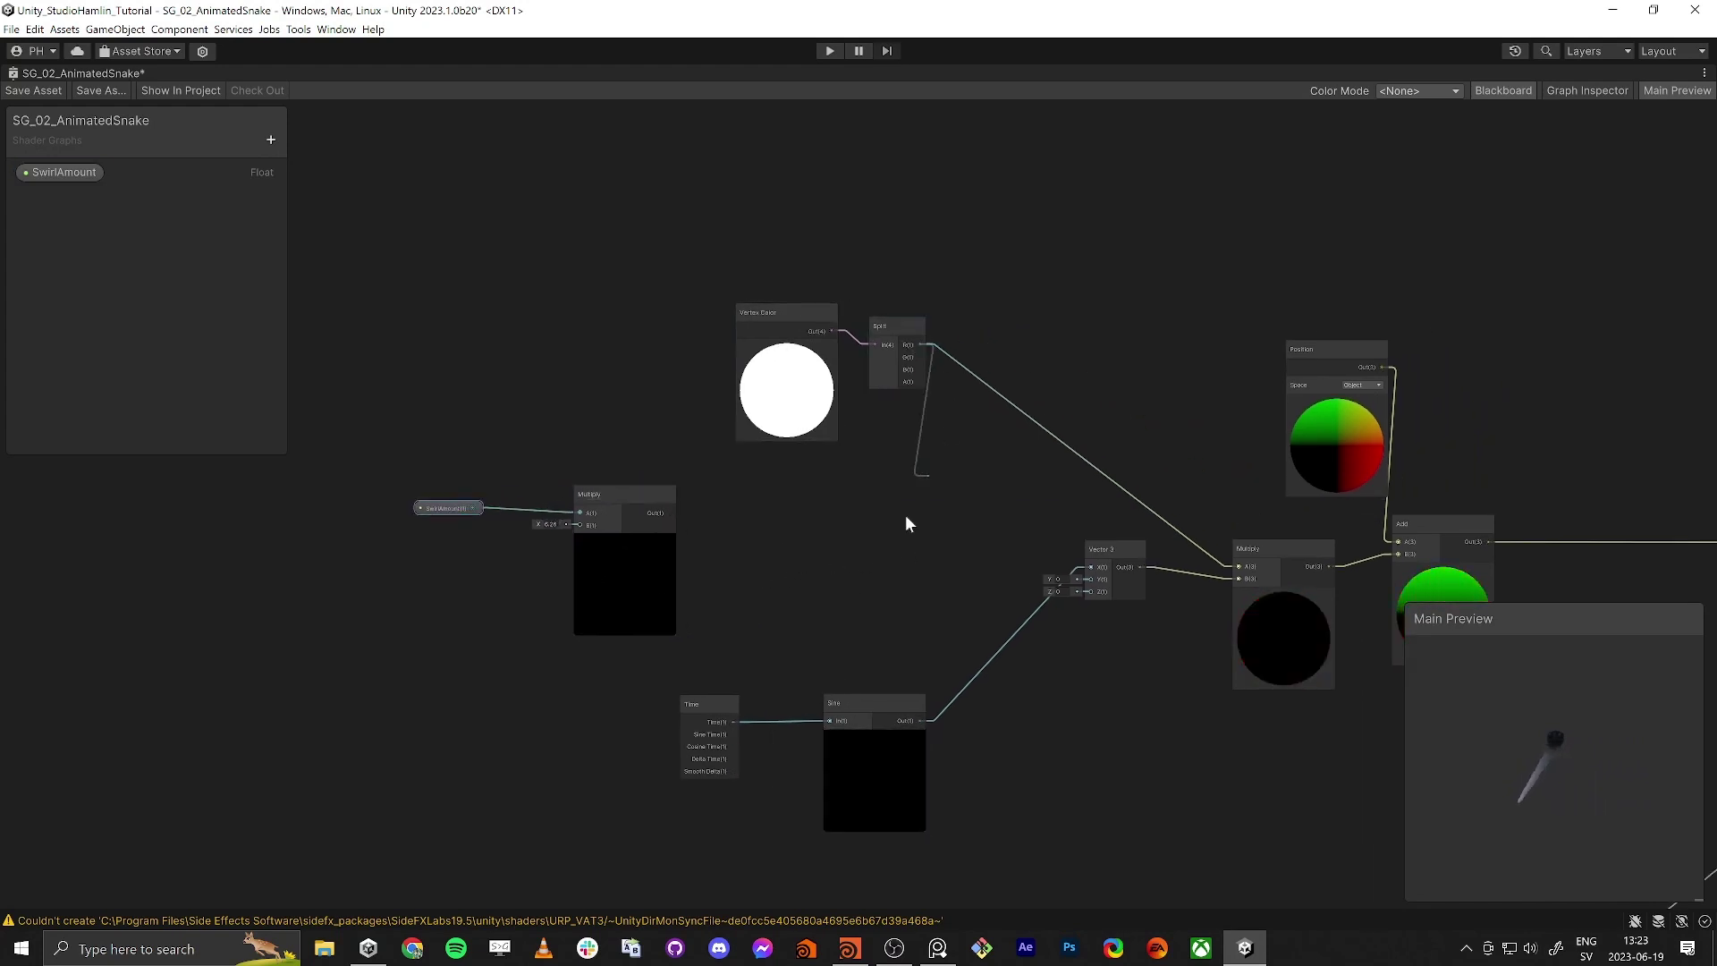
{"action": "left_click_drag", "start_coordinate": [785, 527], "coordinate": [760, 519]}
{"action": "type", "text": "mul"}
{"action": "key", "text": "Return"}
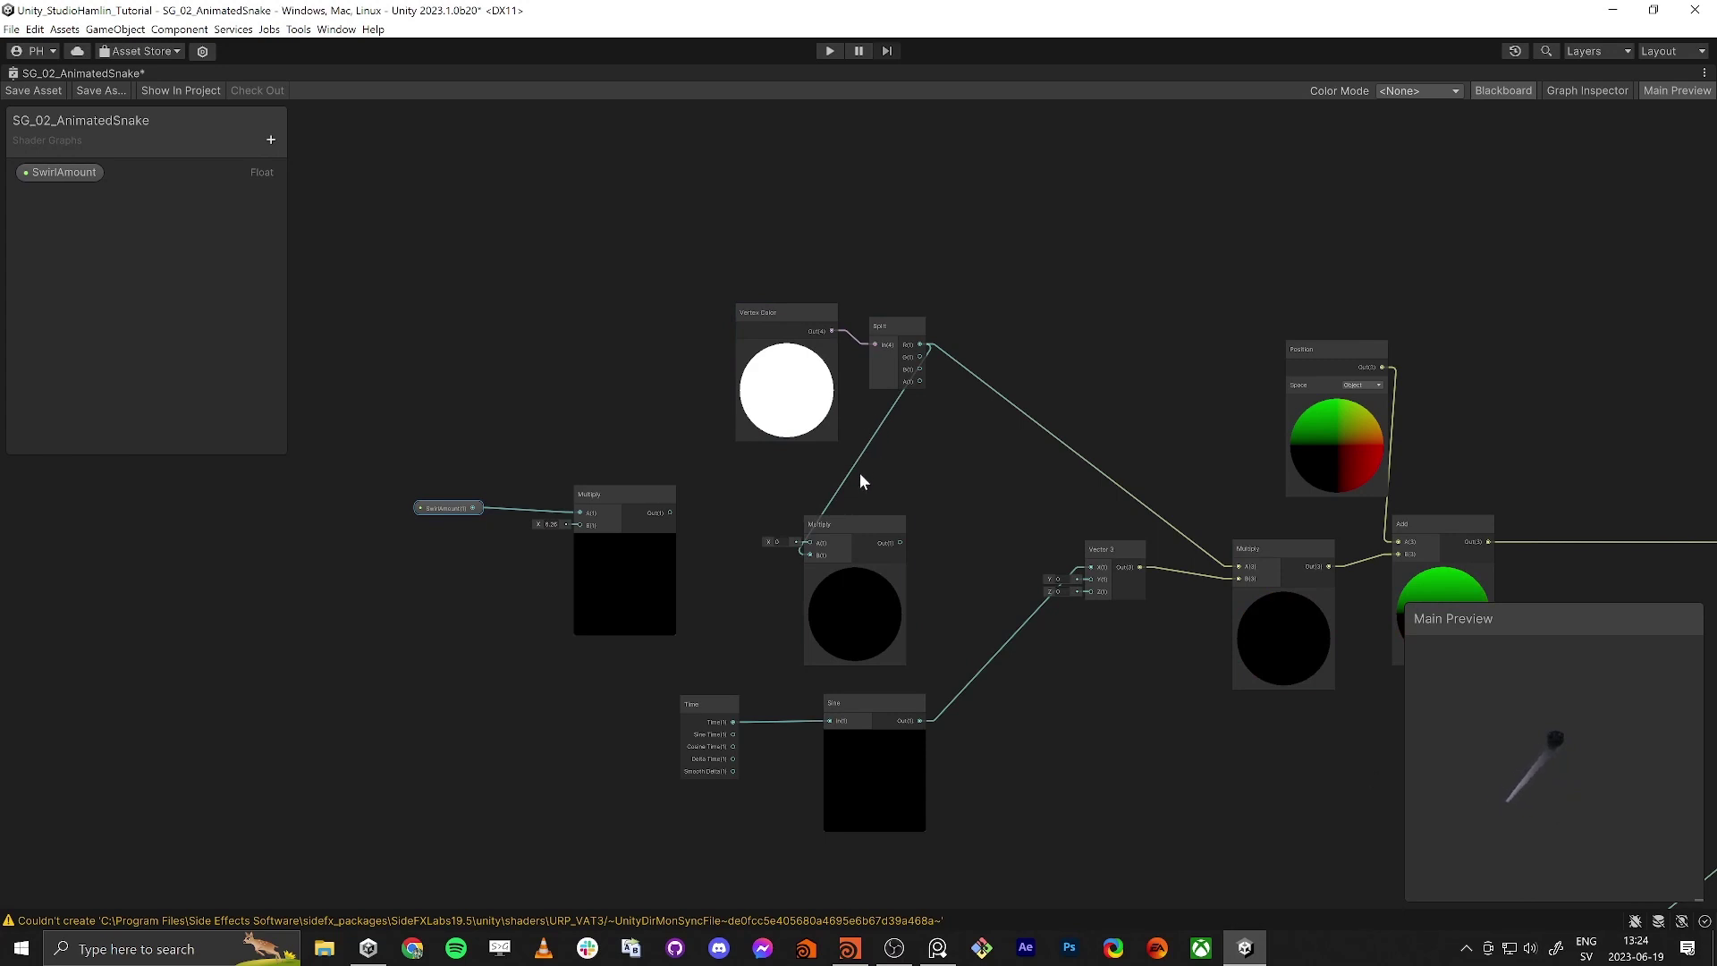
Step: Re-enter 6.28 as B of the SwirlAmount Multiply and connect its output to A of the new Multiply node
{"action": "left_click", "coordinate": [554, 526]}
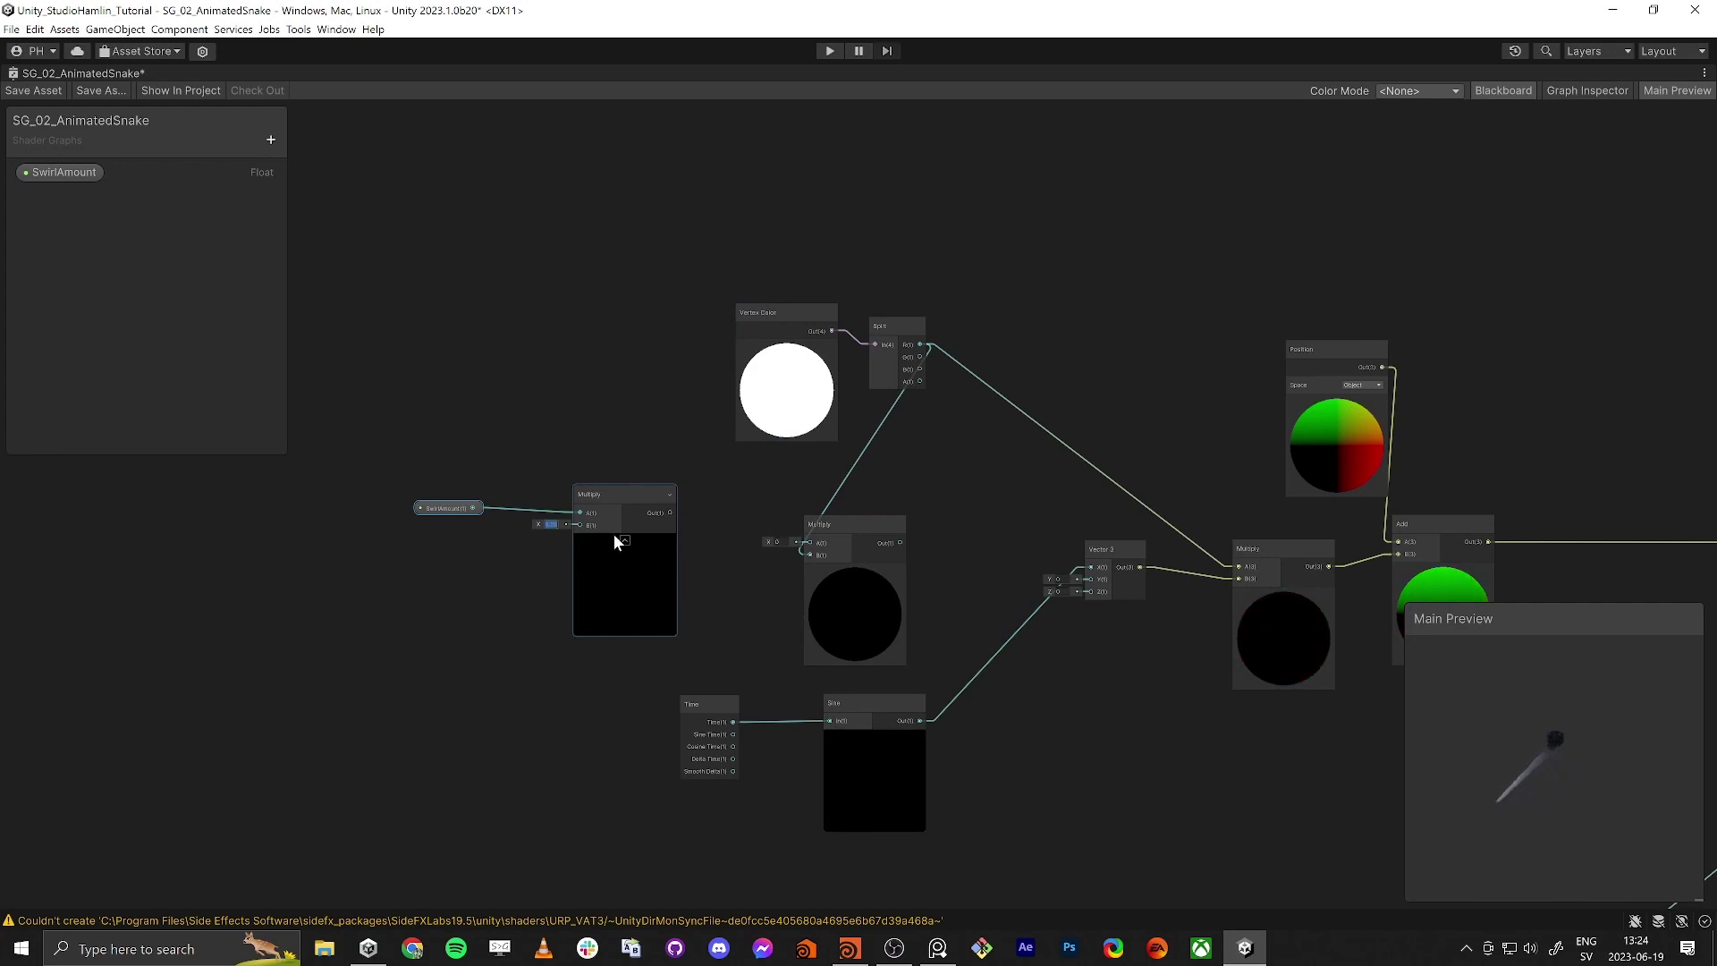
{"action": "key", "text": "BackSpace"}
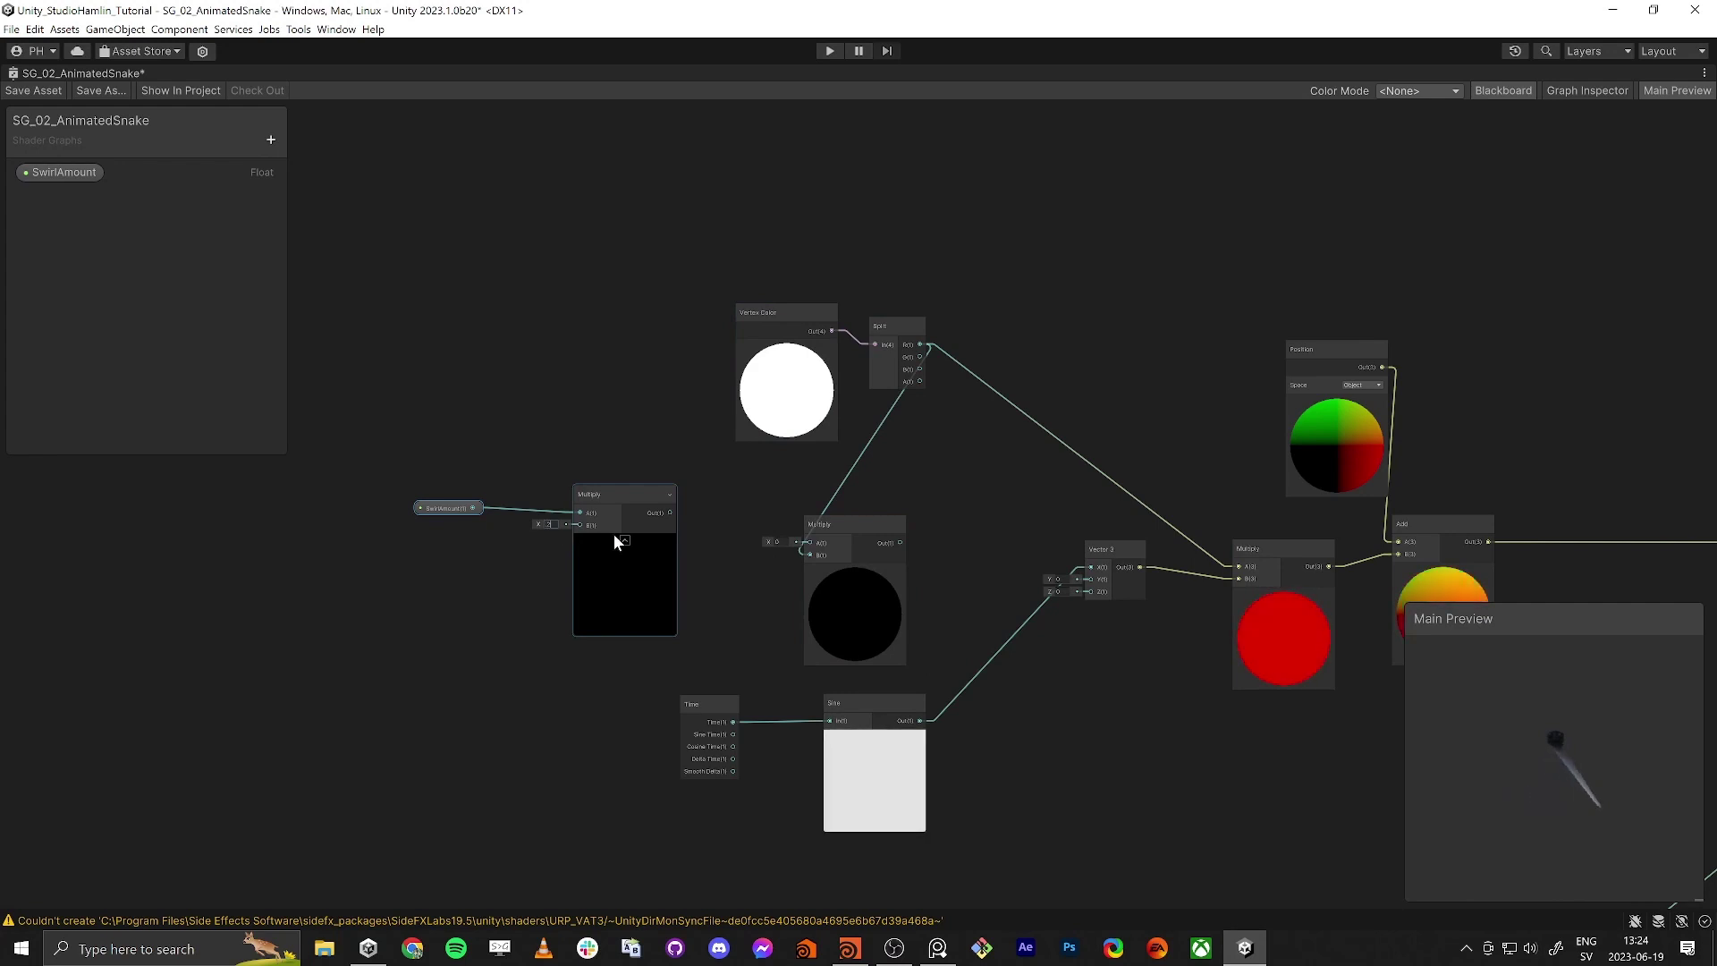
{"action": "type", "text": "25"}
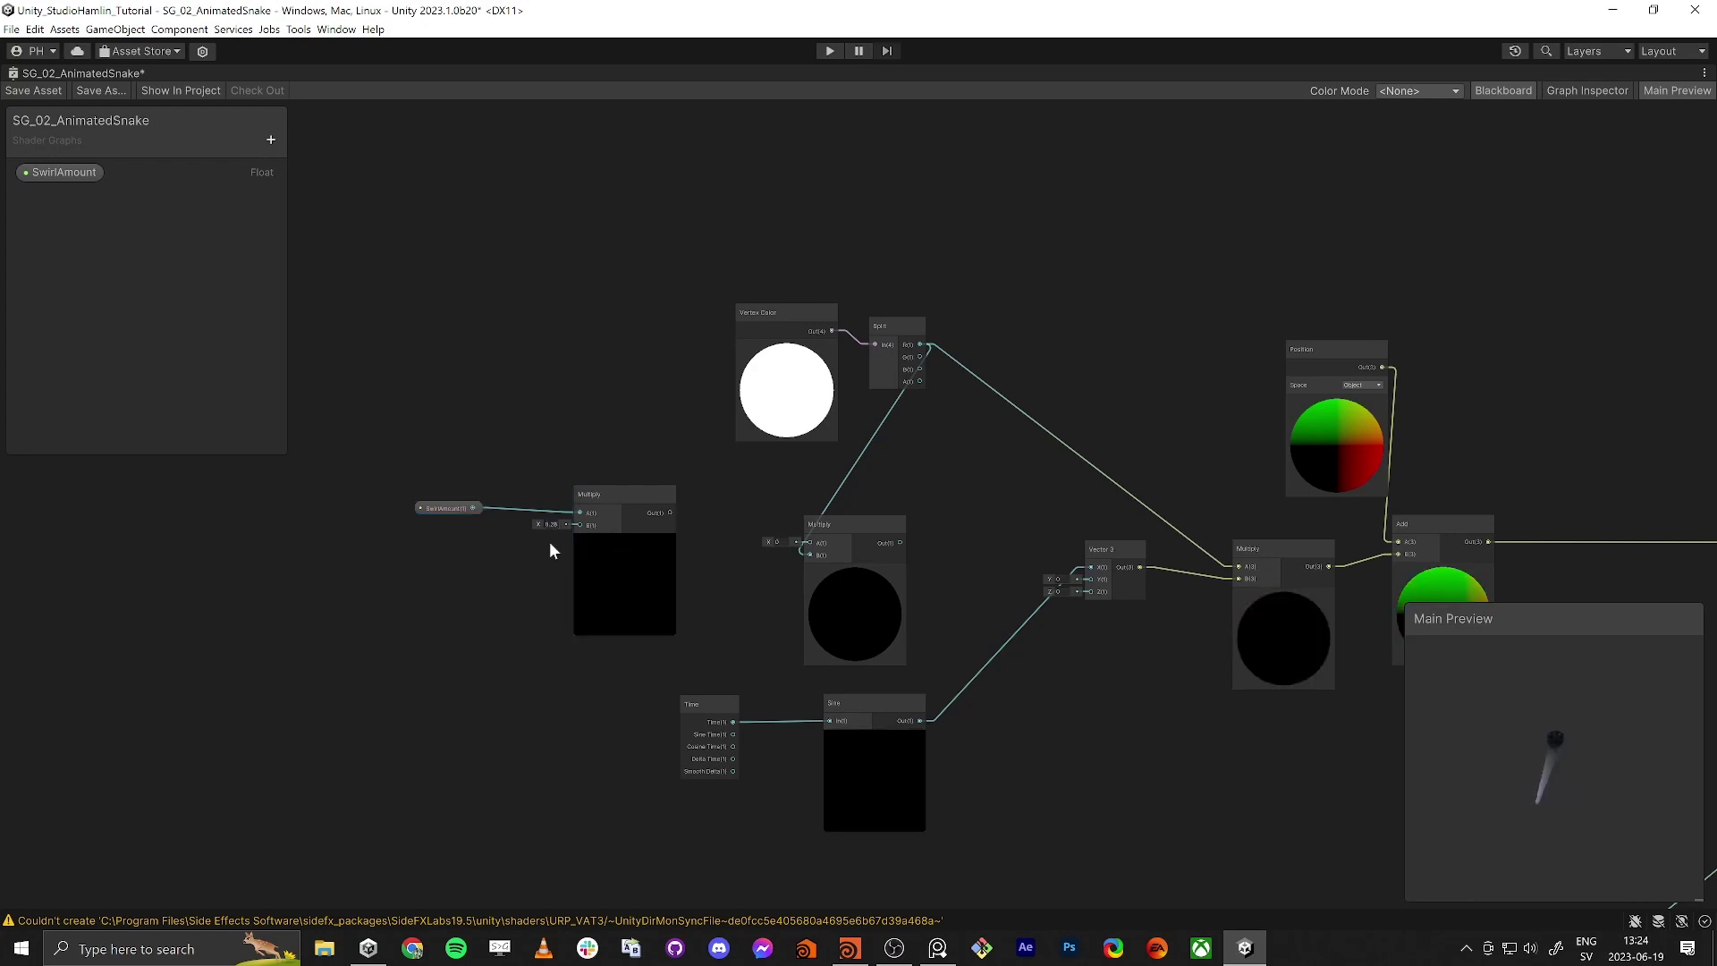
{"action": "key", "text": "Return"}
{"action": "left_click", "coordinate": [562, 527]}
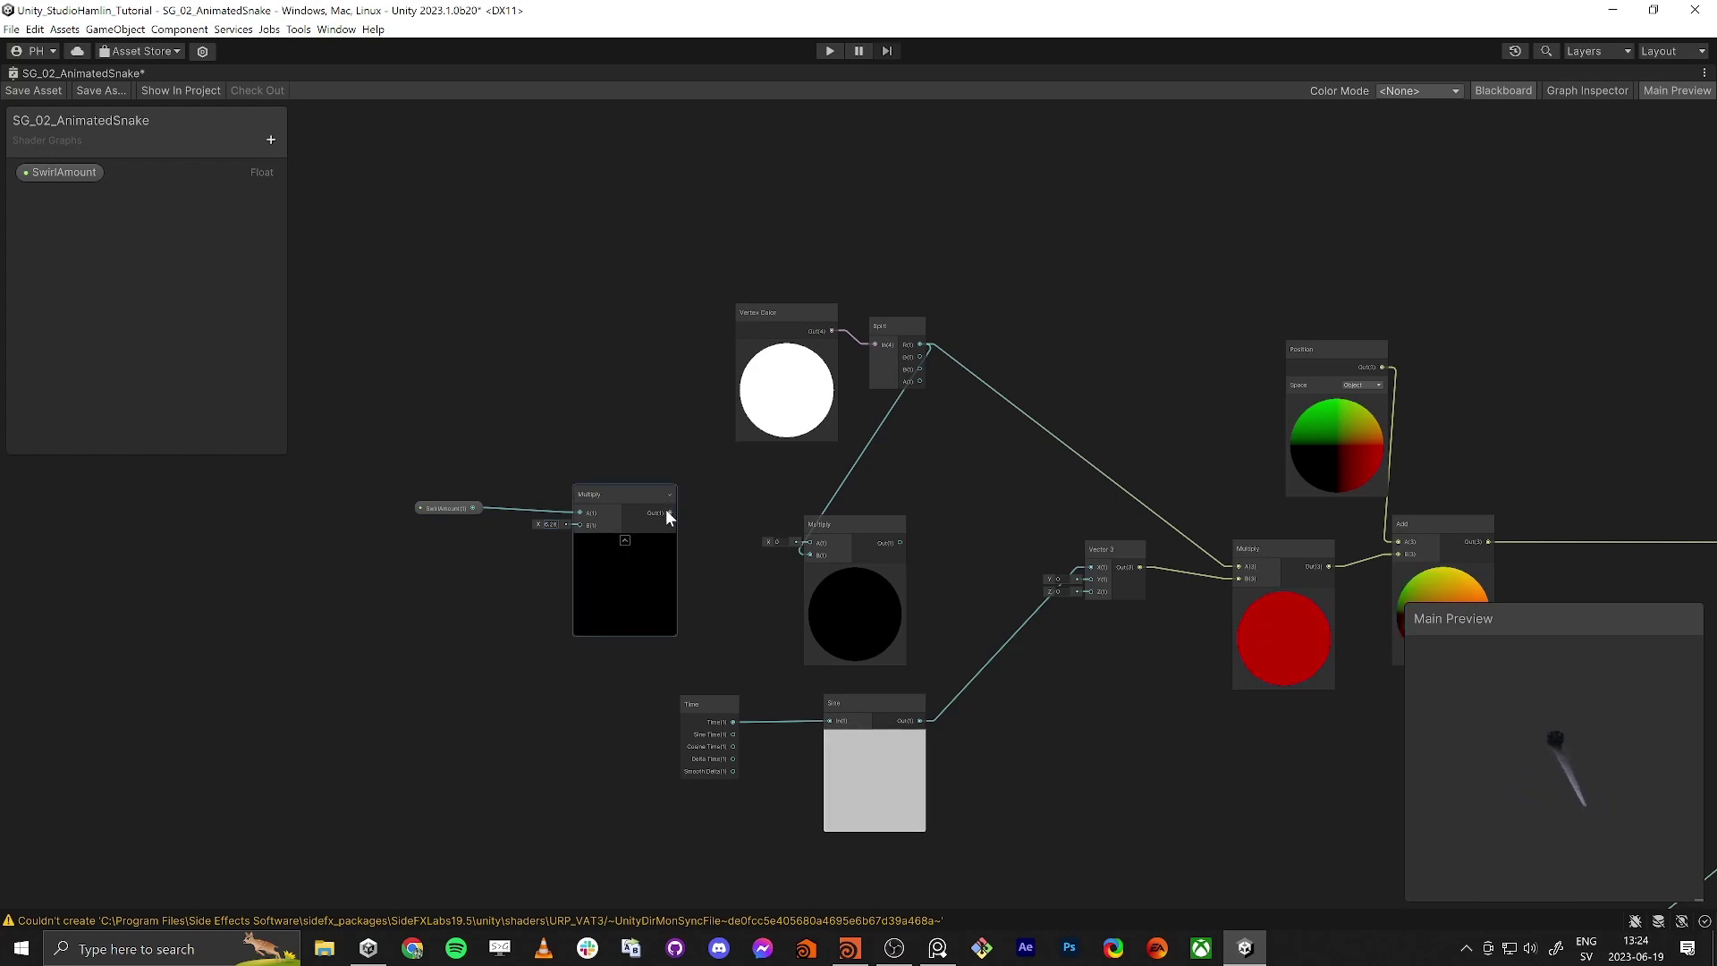
{"action": "left_click_drag", "start_coordinate": [670, 512], "coordinate": [809, 543]}
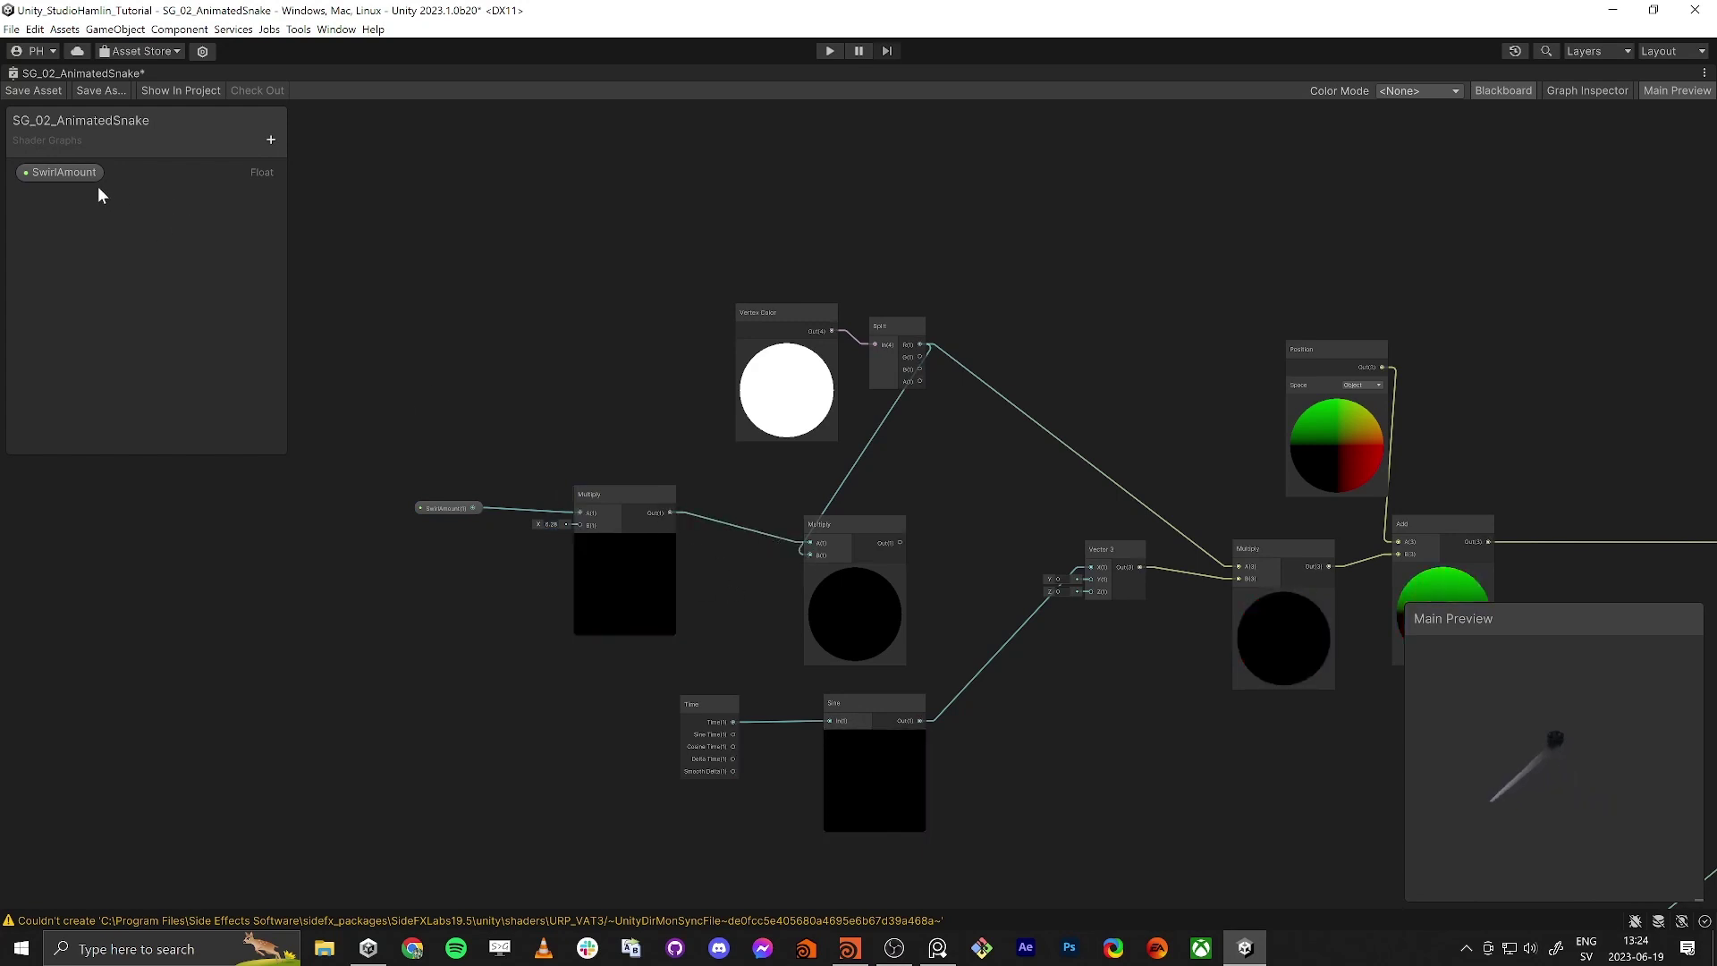
Step: Set SwirlAmount's default value to 1 and align the SwirlAmount node and its Multiply with the next Multiply node
{"action": "left_click", "coordinate": [57, 172]}
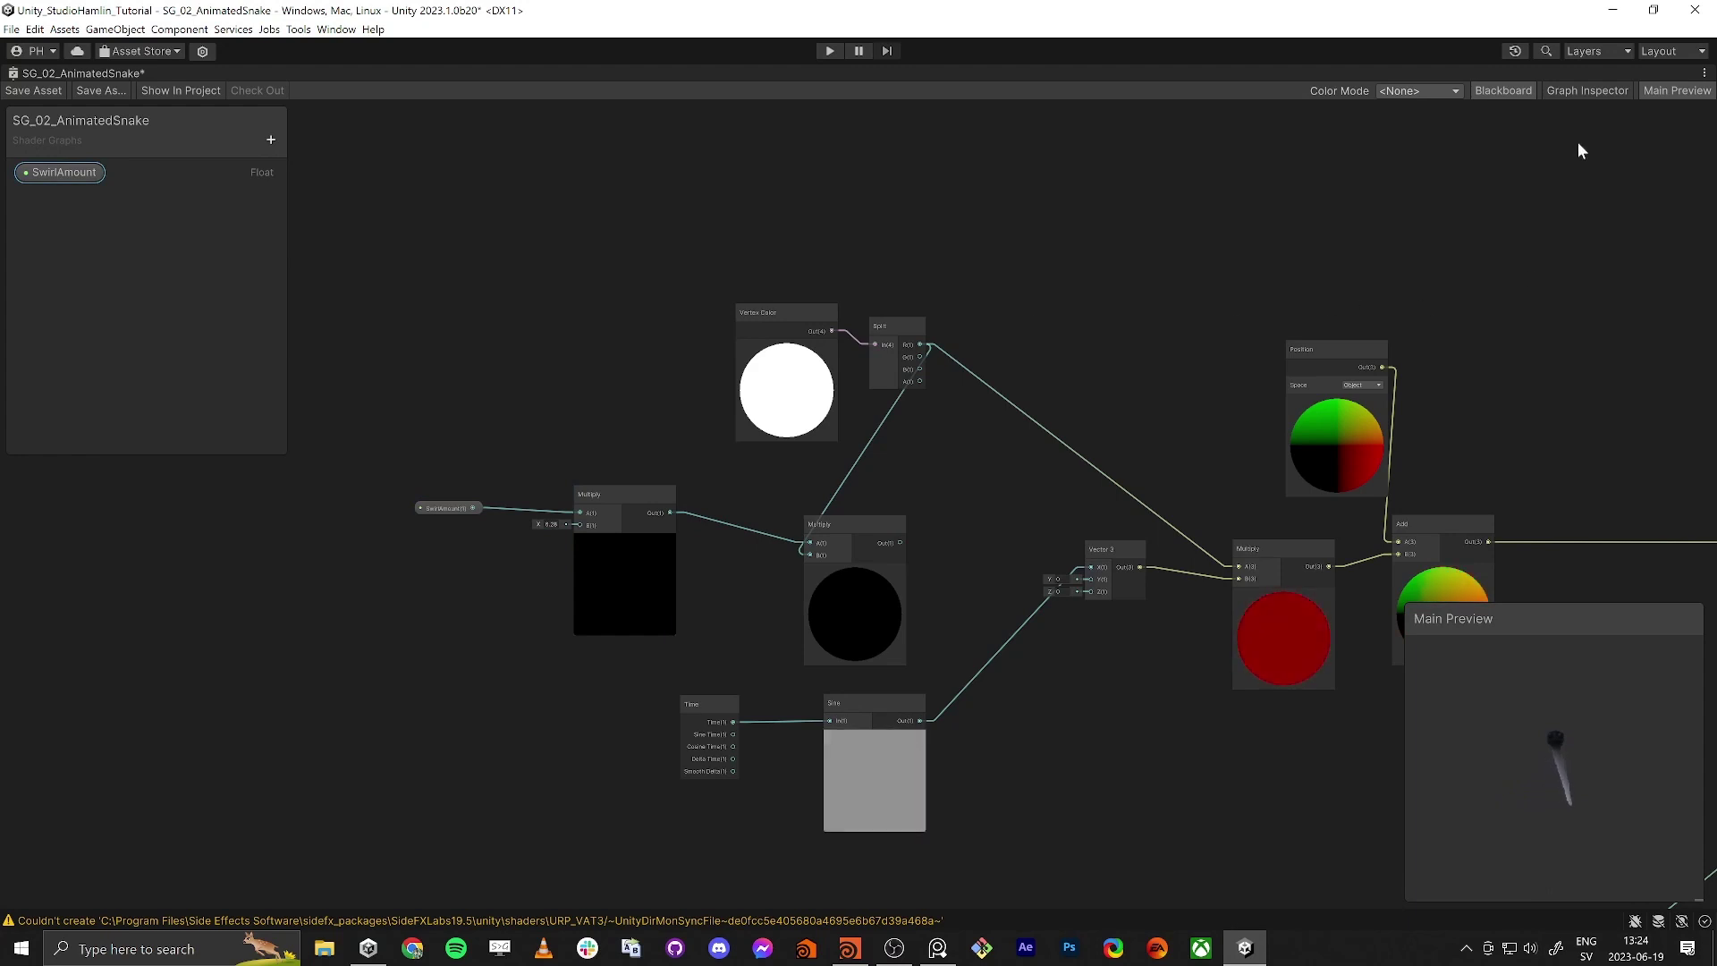
{"action": "left_click", "coordinate": [1567, 89]}
{"action": "left_click", "coordinate": [230, 675]}
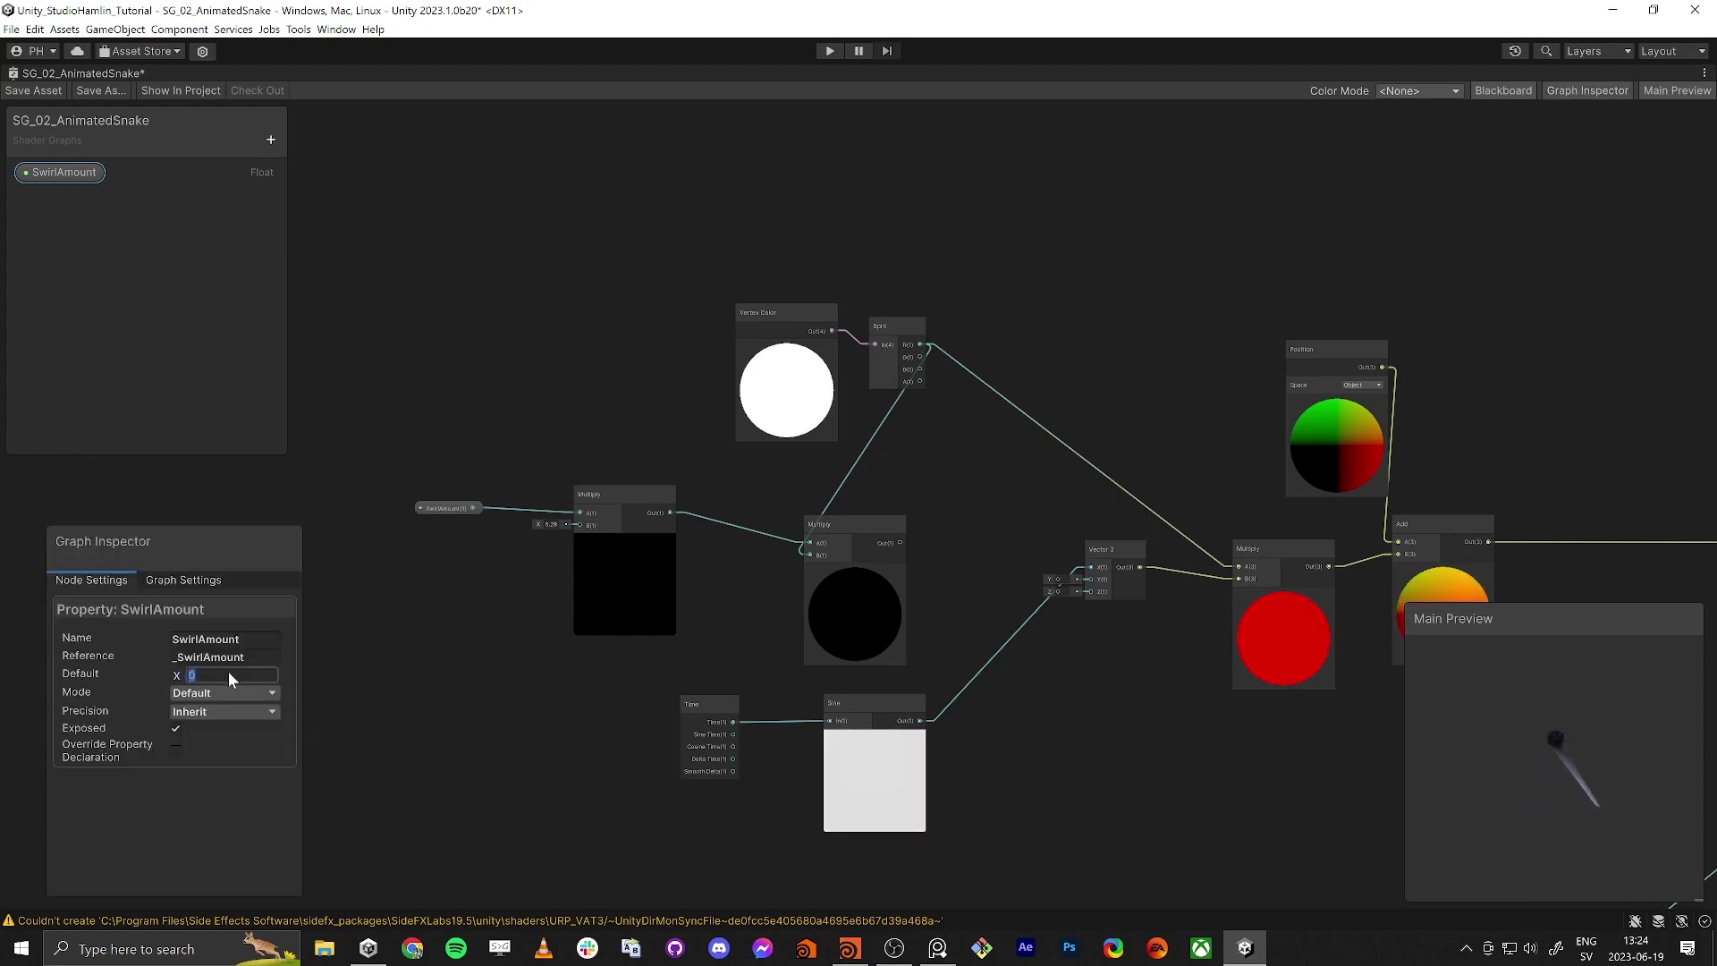
{"action": "type", "text": "1"}
{"action": "key", "text": "Tab"}
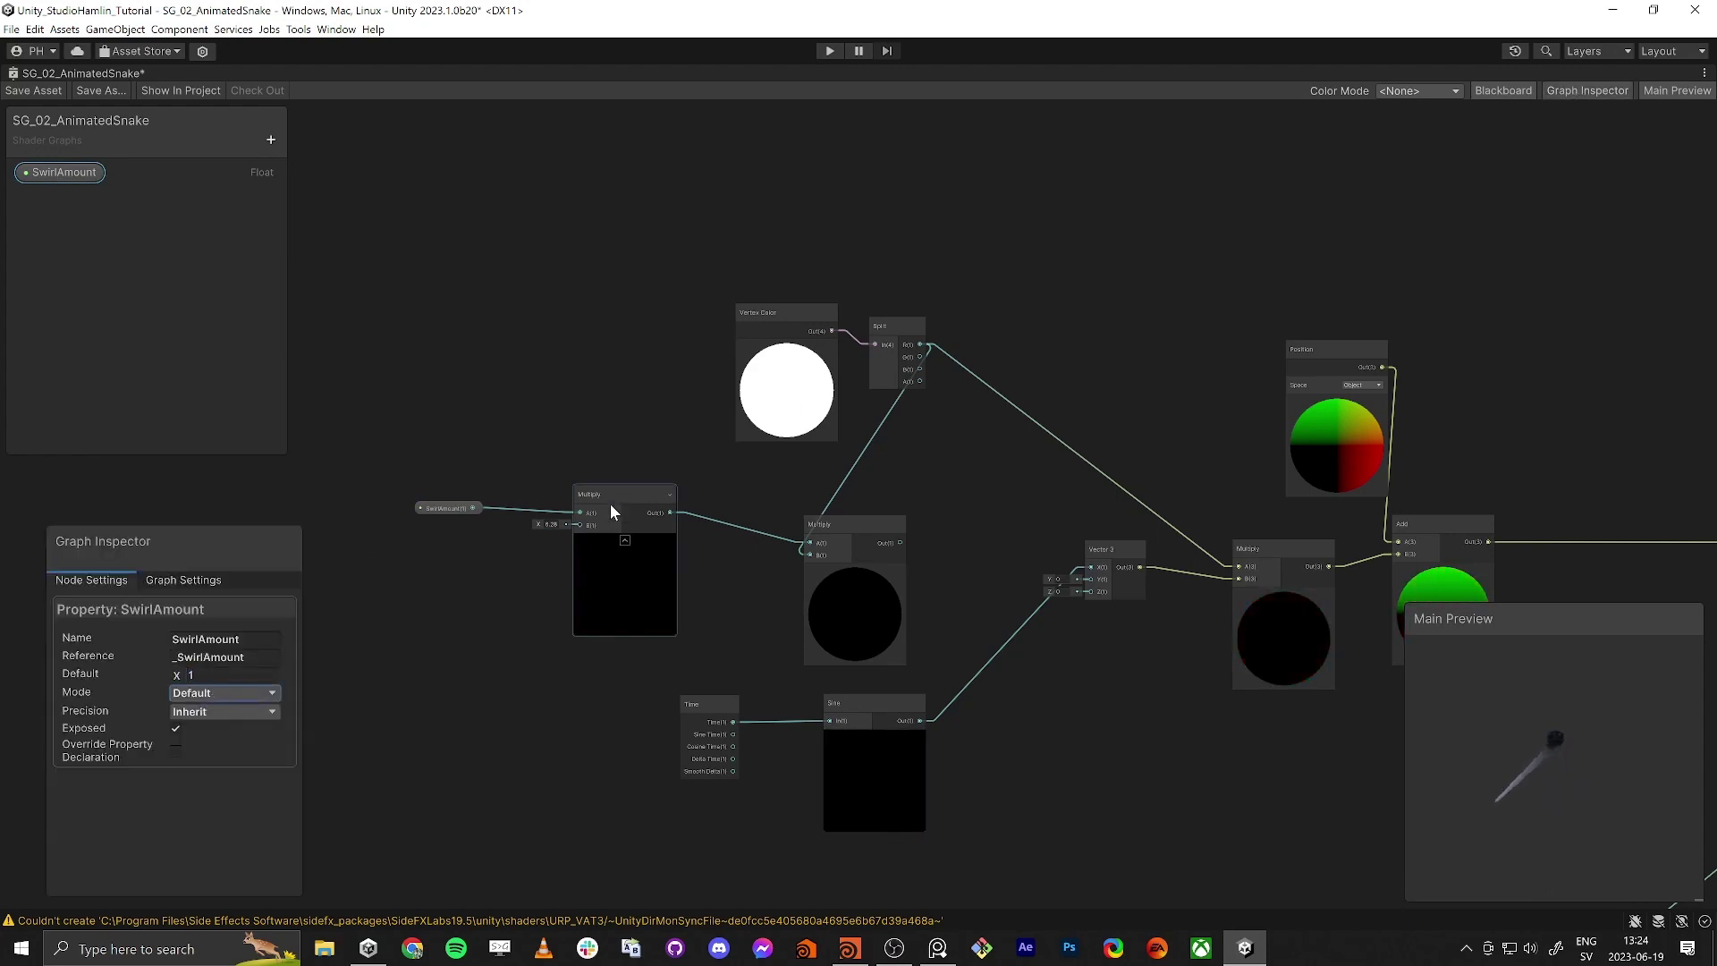
{"action": "left_click_drag", "start_coordinate": [610, 512], "coordinate": [621, 528]}
{"action": "left_click_drag", "start_coordinate": [436, 504], "coordinate": [459, 516]}
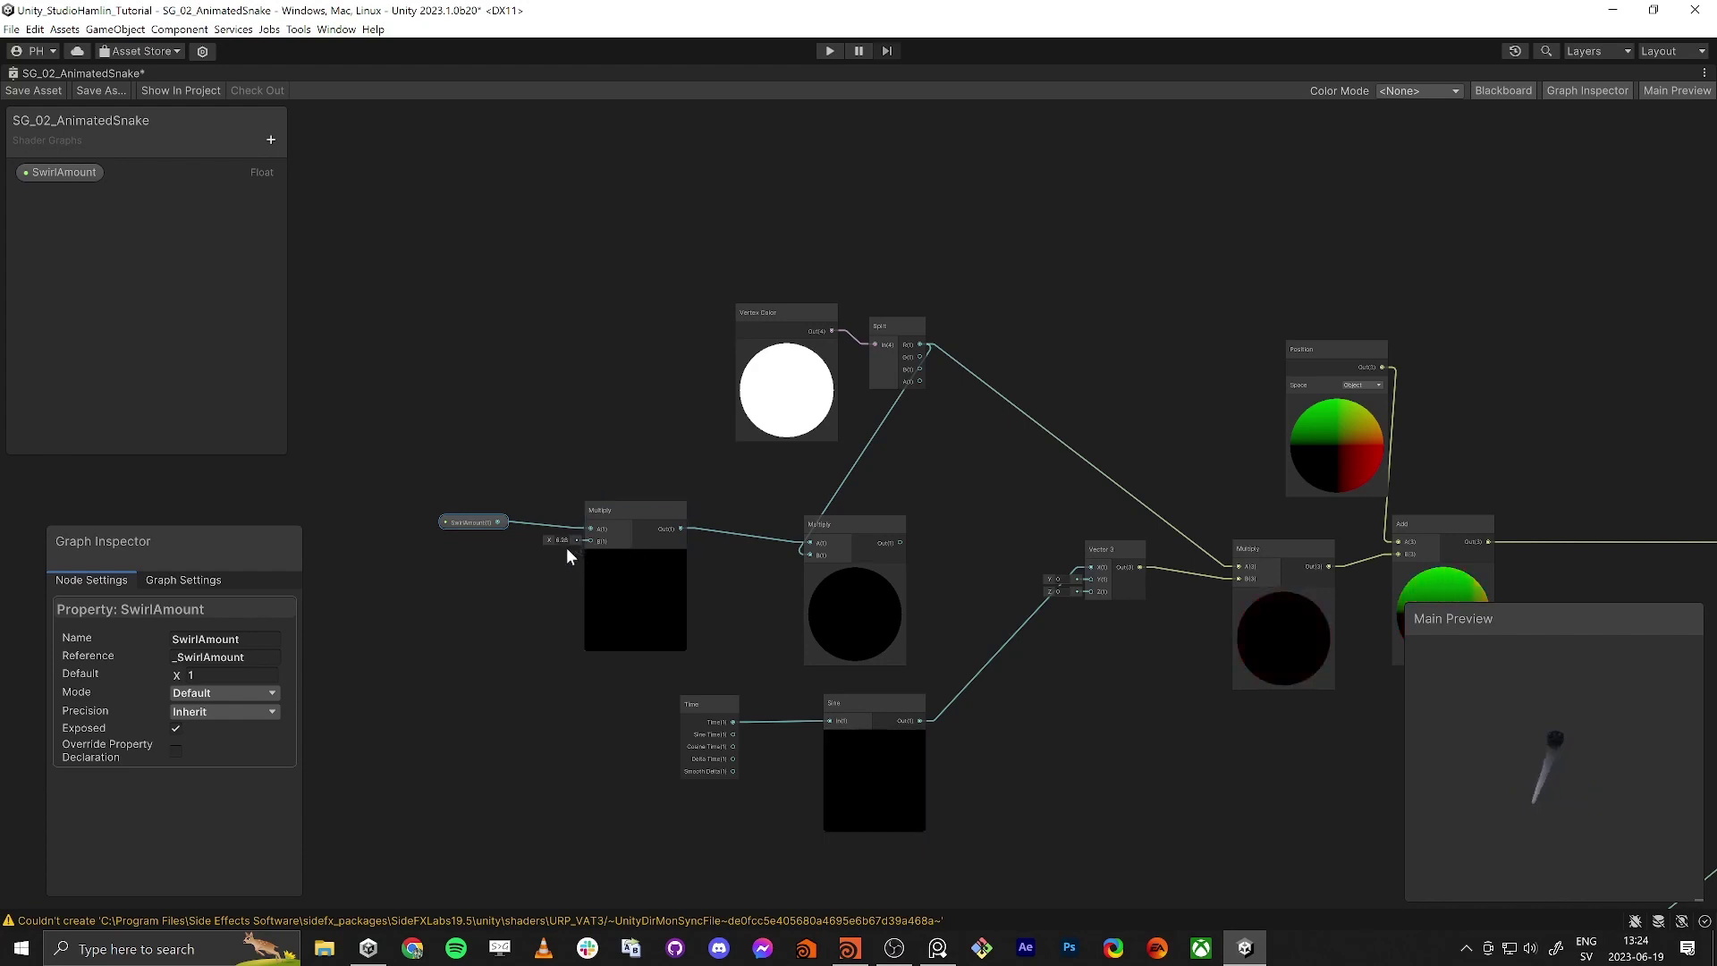
Step: Try raising SwirlAmount's default value to about 2.05
{"action": "left_click", "coordinate": [55, 173]}
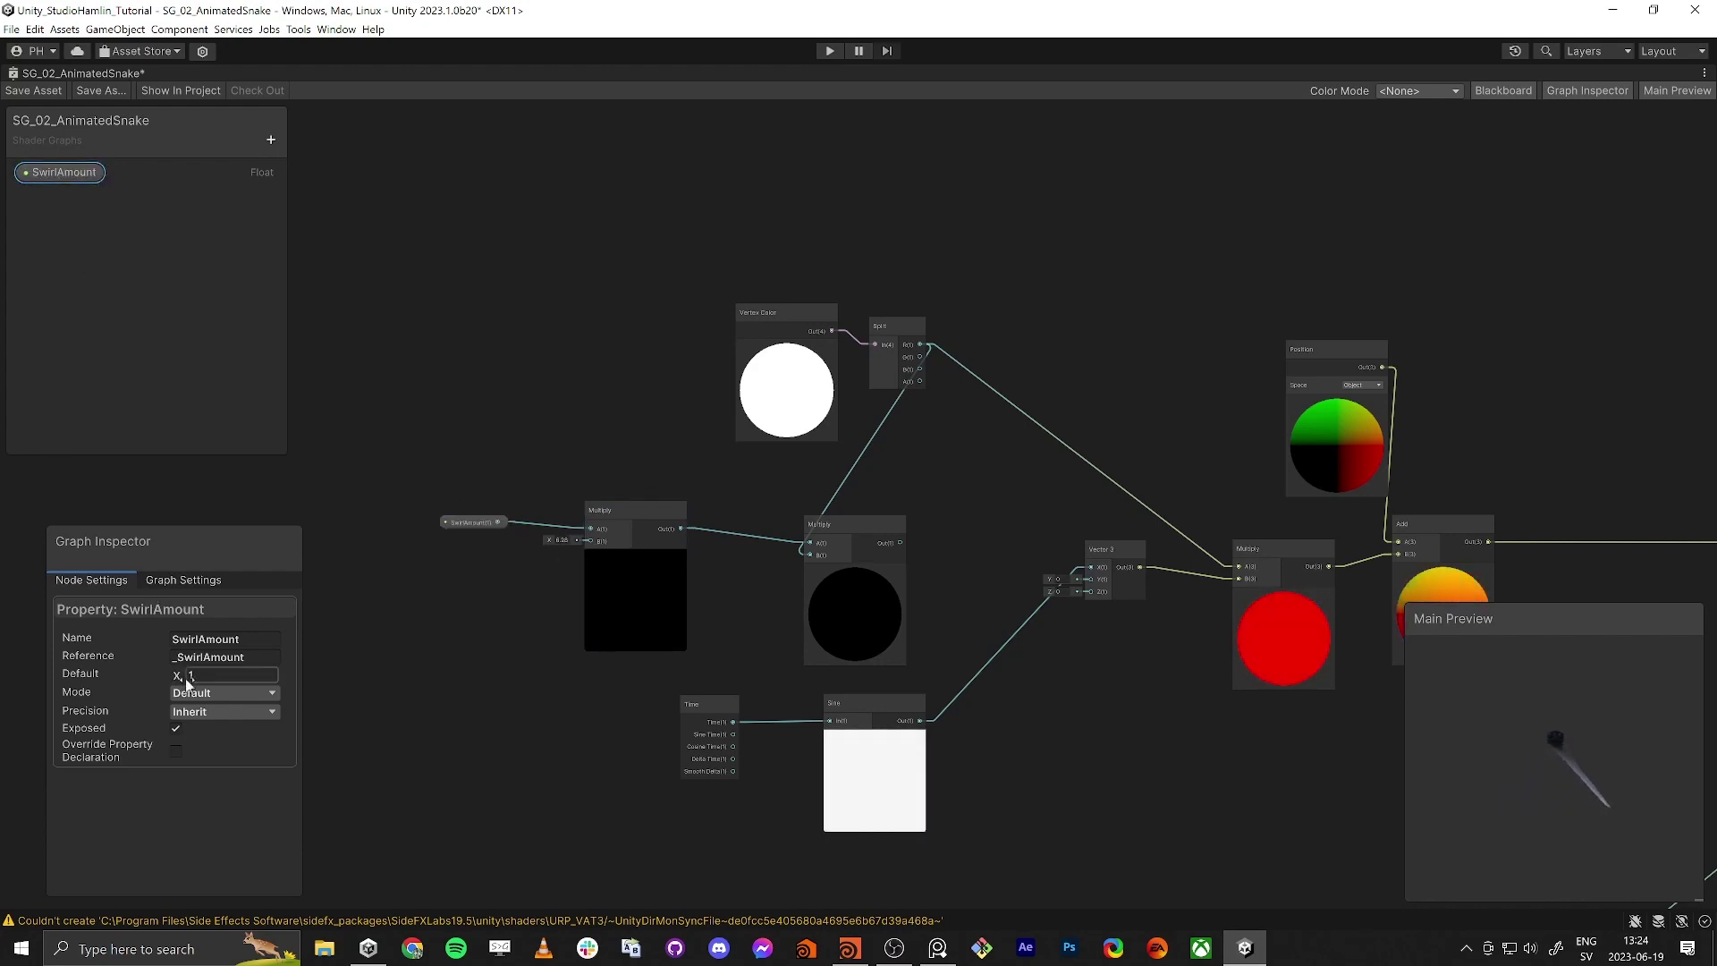
{"action": "left_click_drag", "start_coordinate": [179, 680], "coordinate": [175, 679]}
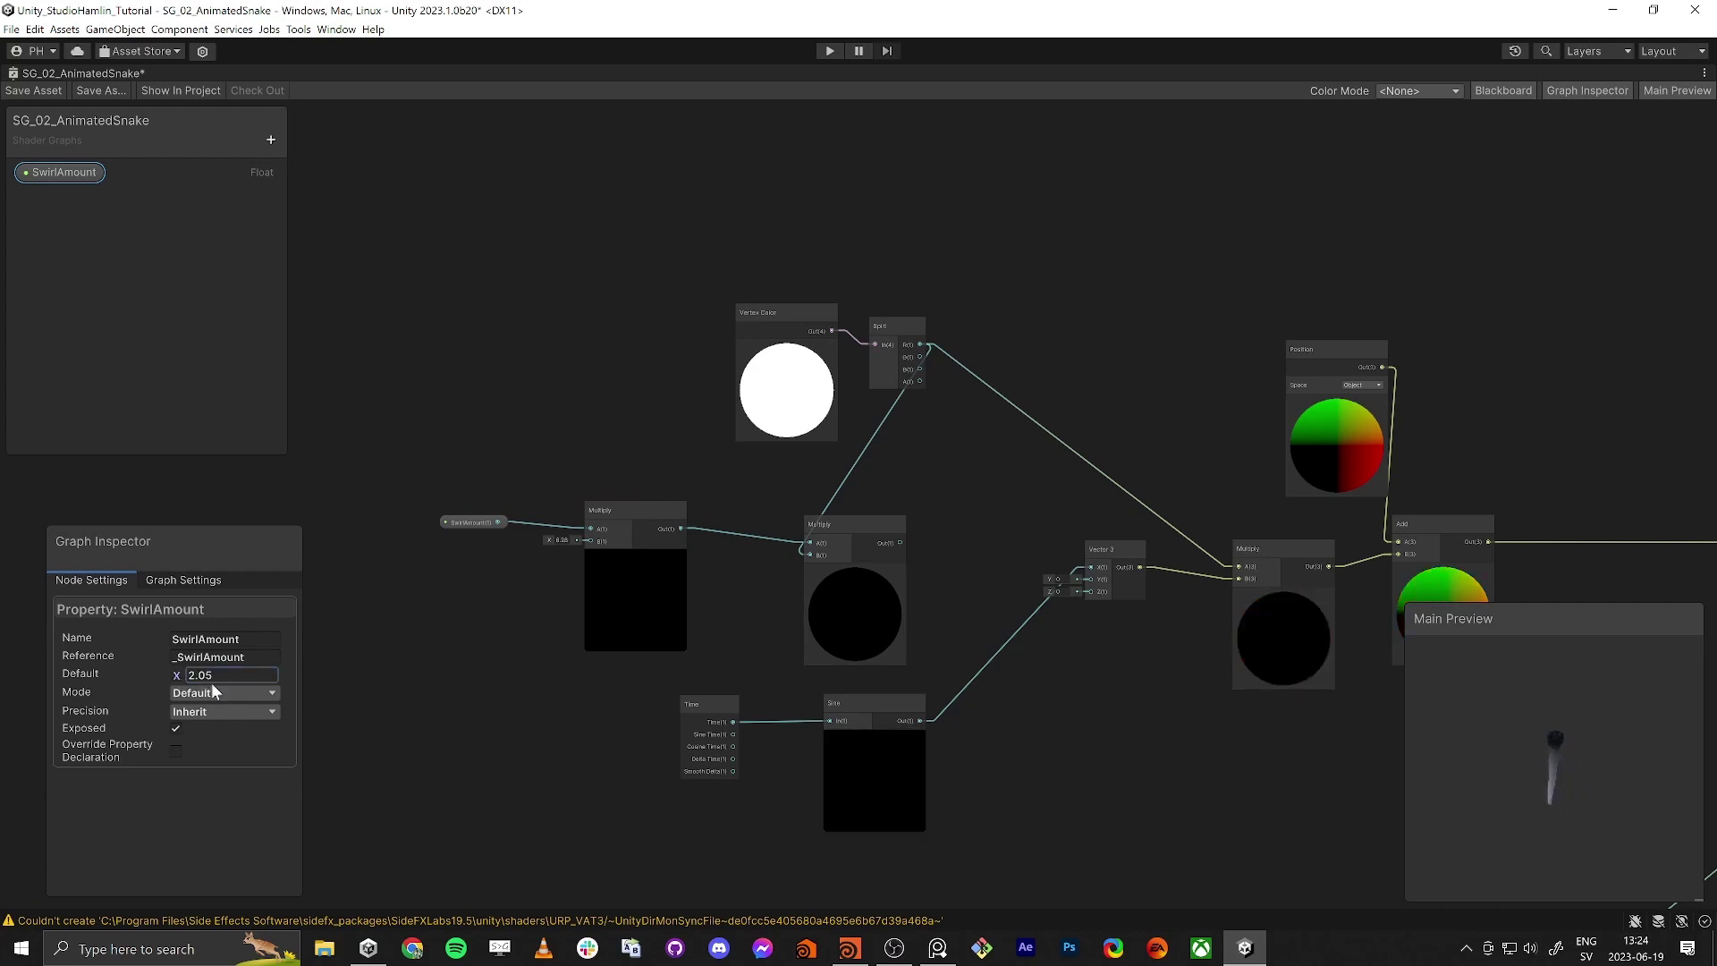
{"action": "left_click", "coordinate": [429, 657]}
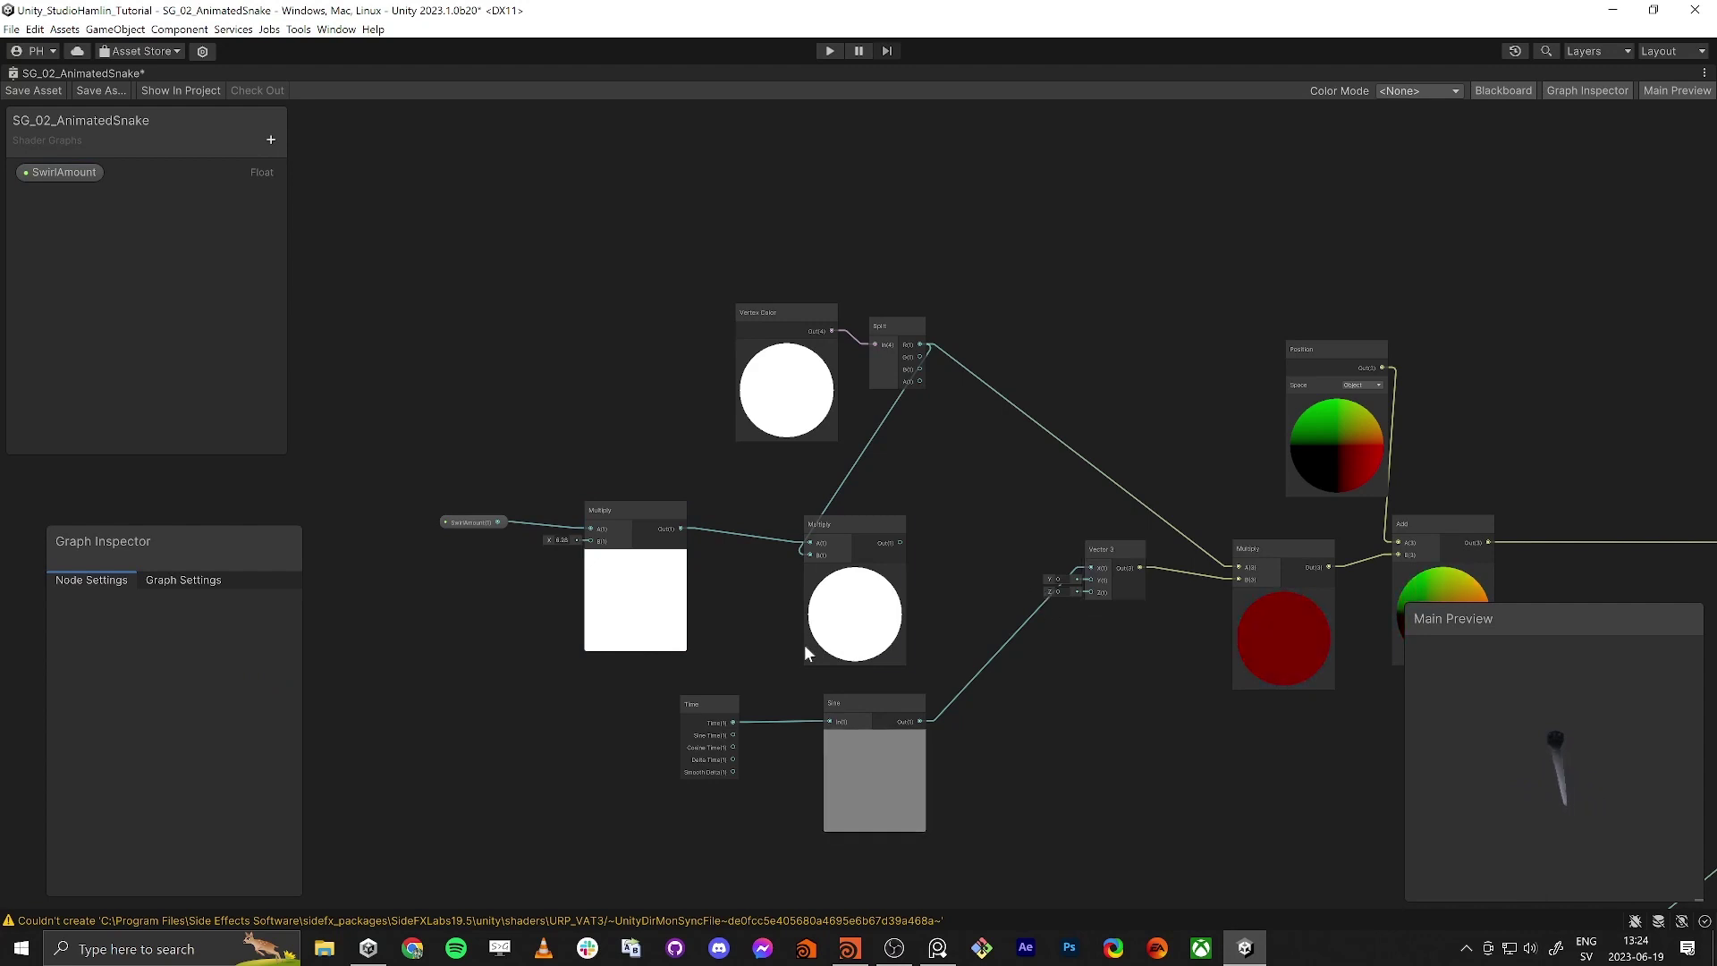
Step: Feed the second Multiply's output into Sine in place of Time, and move the vertex colour and SwirlAmount nodes clear of Sine
{"action": "left_click_drag", "start_coordinate": [900, 540], "coordinate": [932, 594]}
{"action": "left_click", "coordinate": [941, 476]}
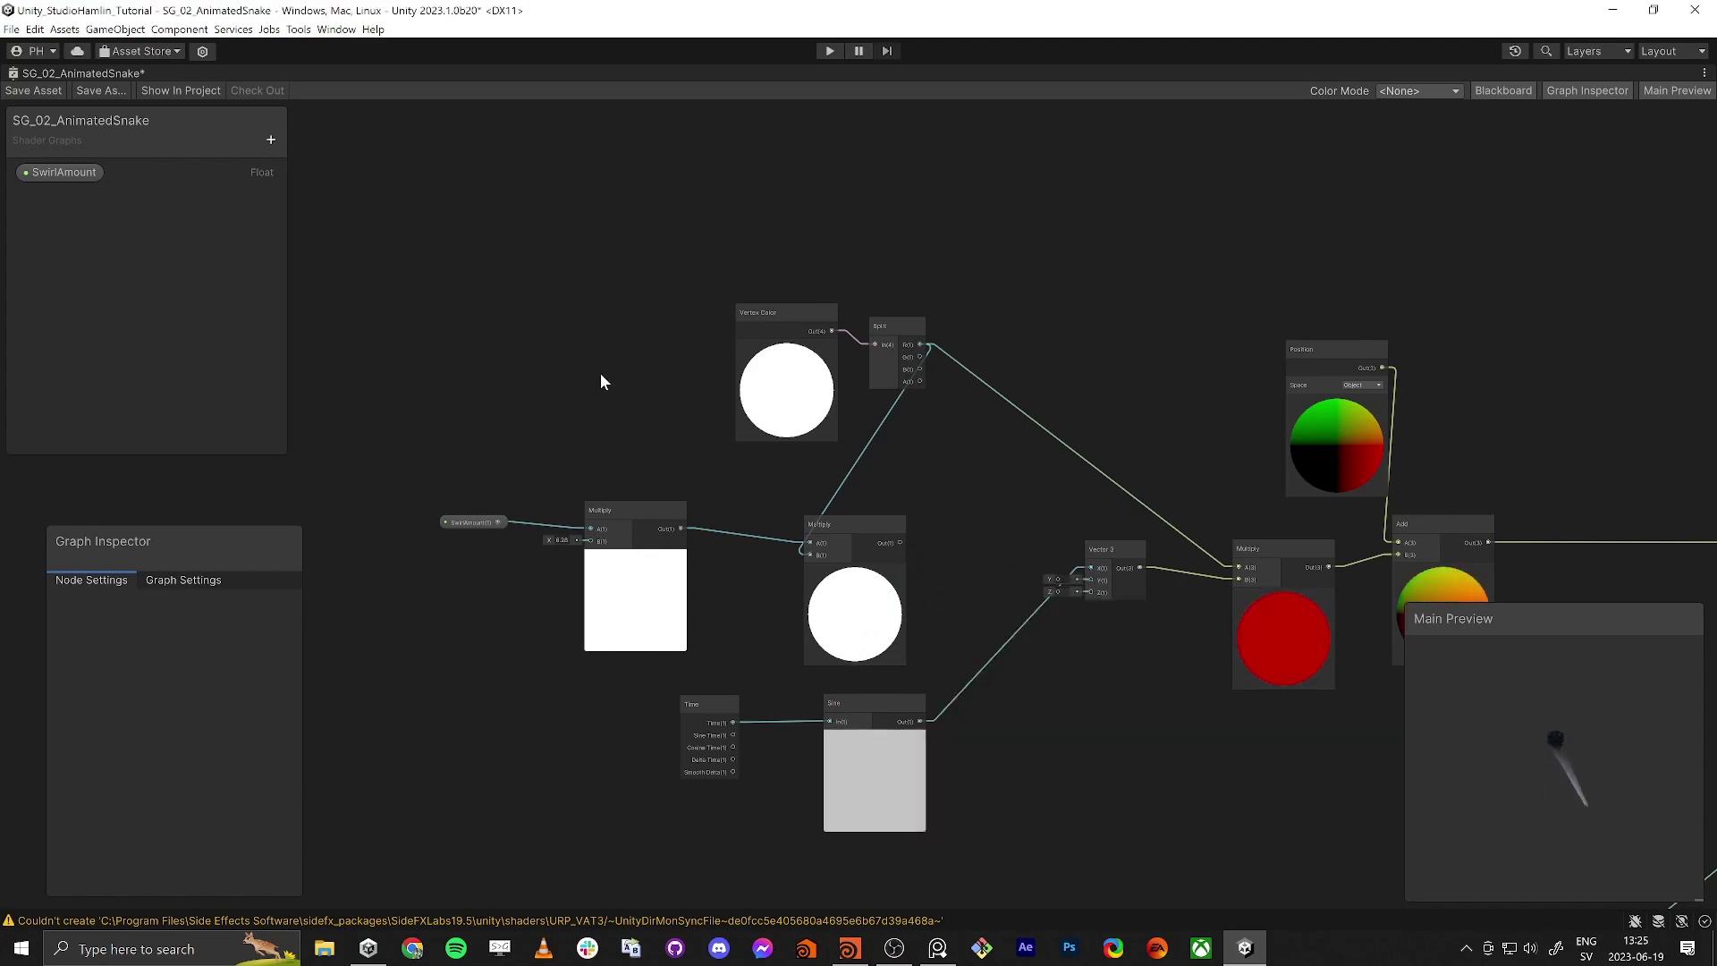
{"action": "left_click_drag", "start_coordinate": [418, 250], "coordinate": [917, 607]}
{"action": "left_click", "coordinate": [855, 464]}
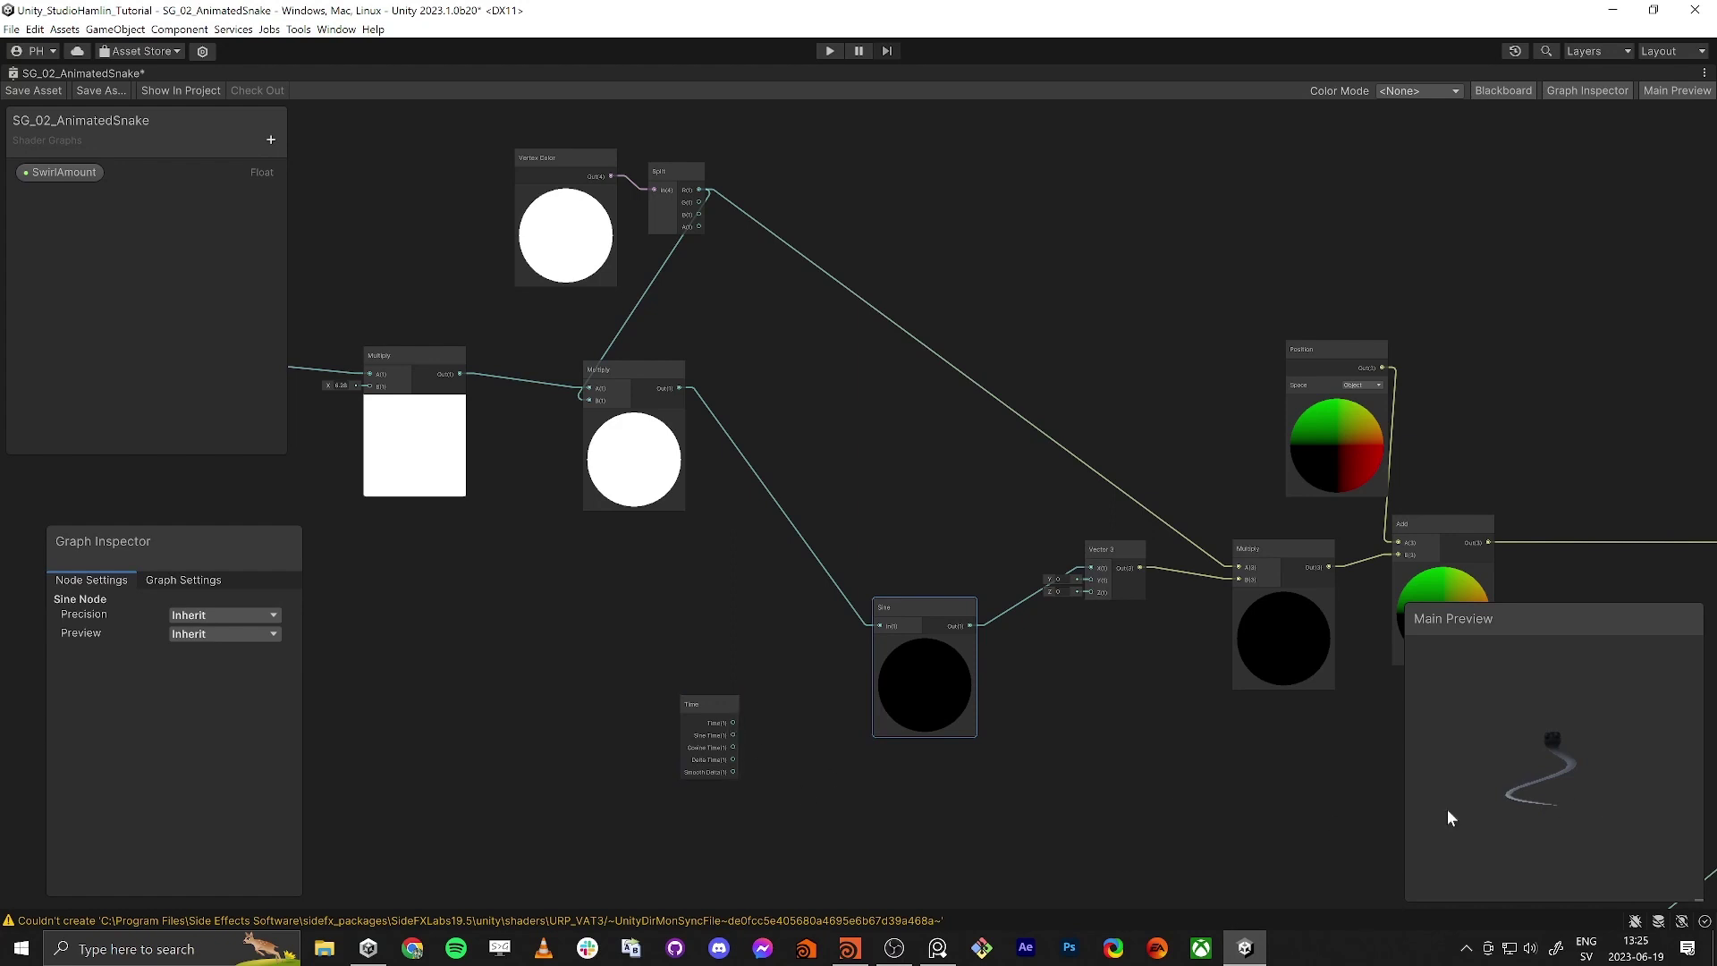
Step: Insert an Add node before Sine, combining the second Multiply's output in A with Time in B
{"action": "left_click", "coordinate": [823, 610]}
{"action": "key", "text": "space"}
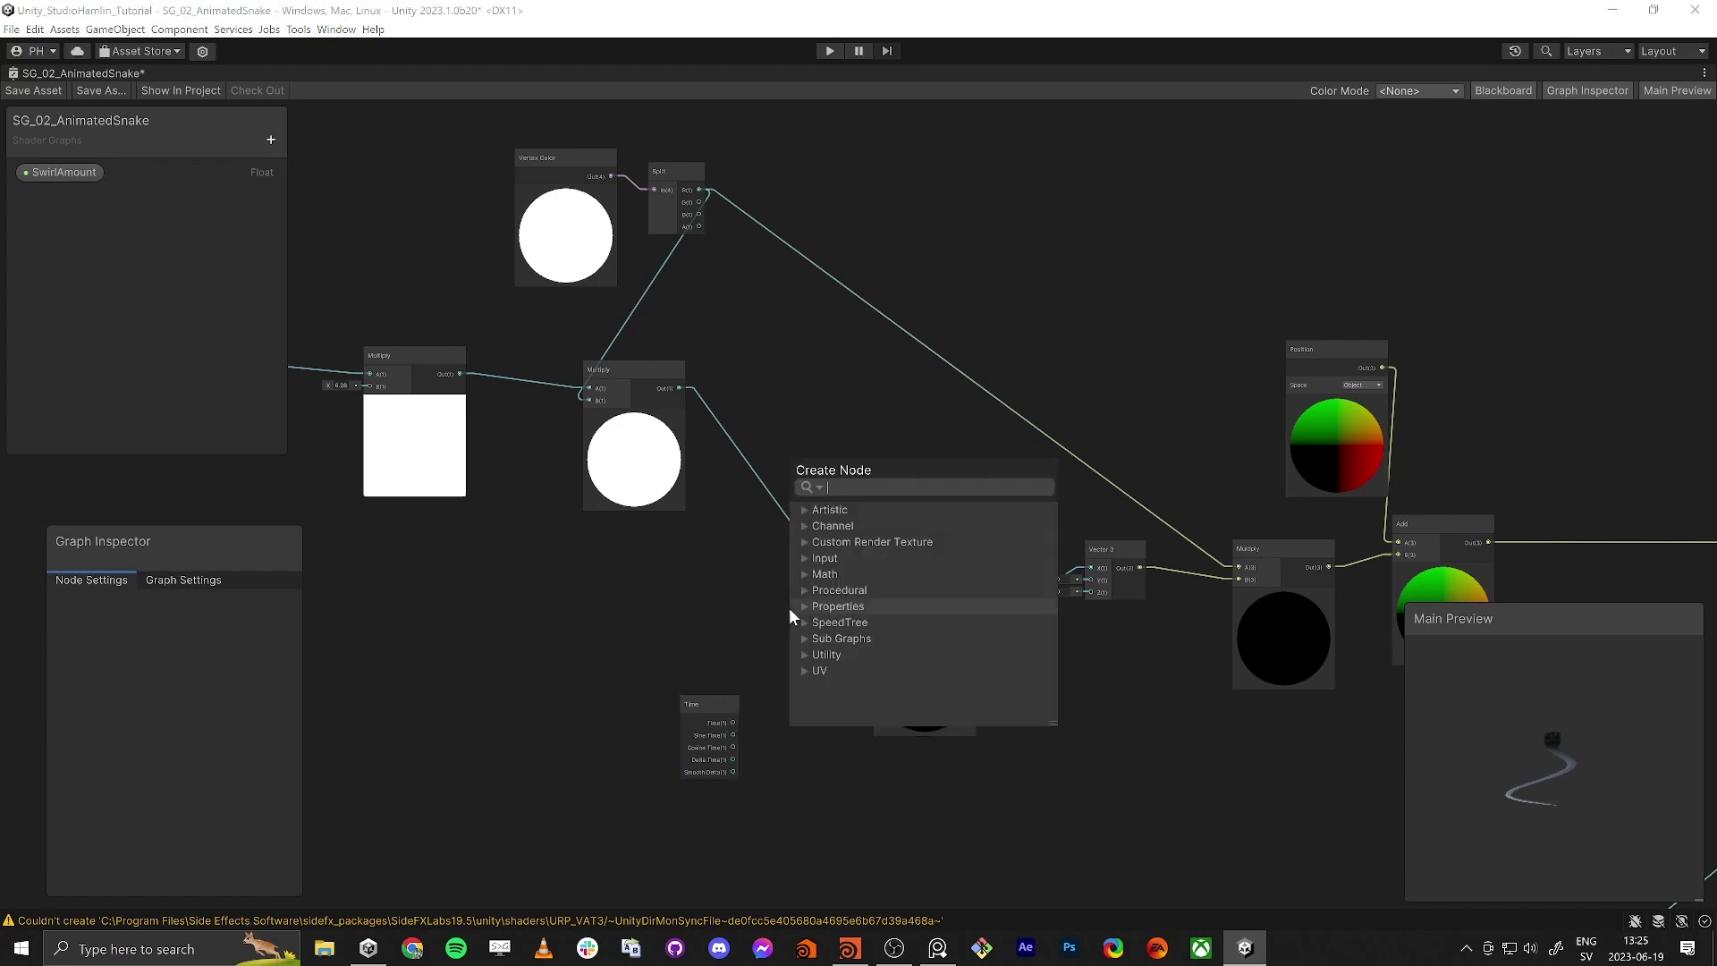
{"action": "type", "text": "add"}
{"action": "key", "text": "Return"}
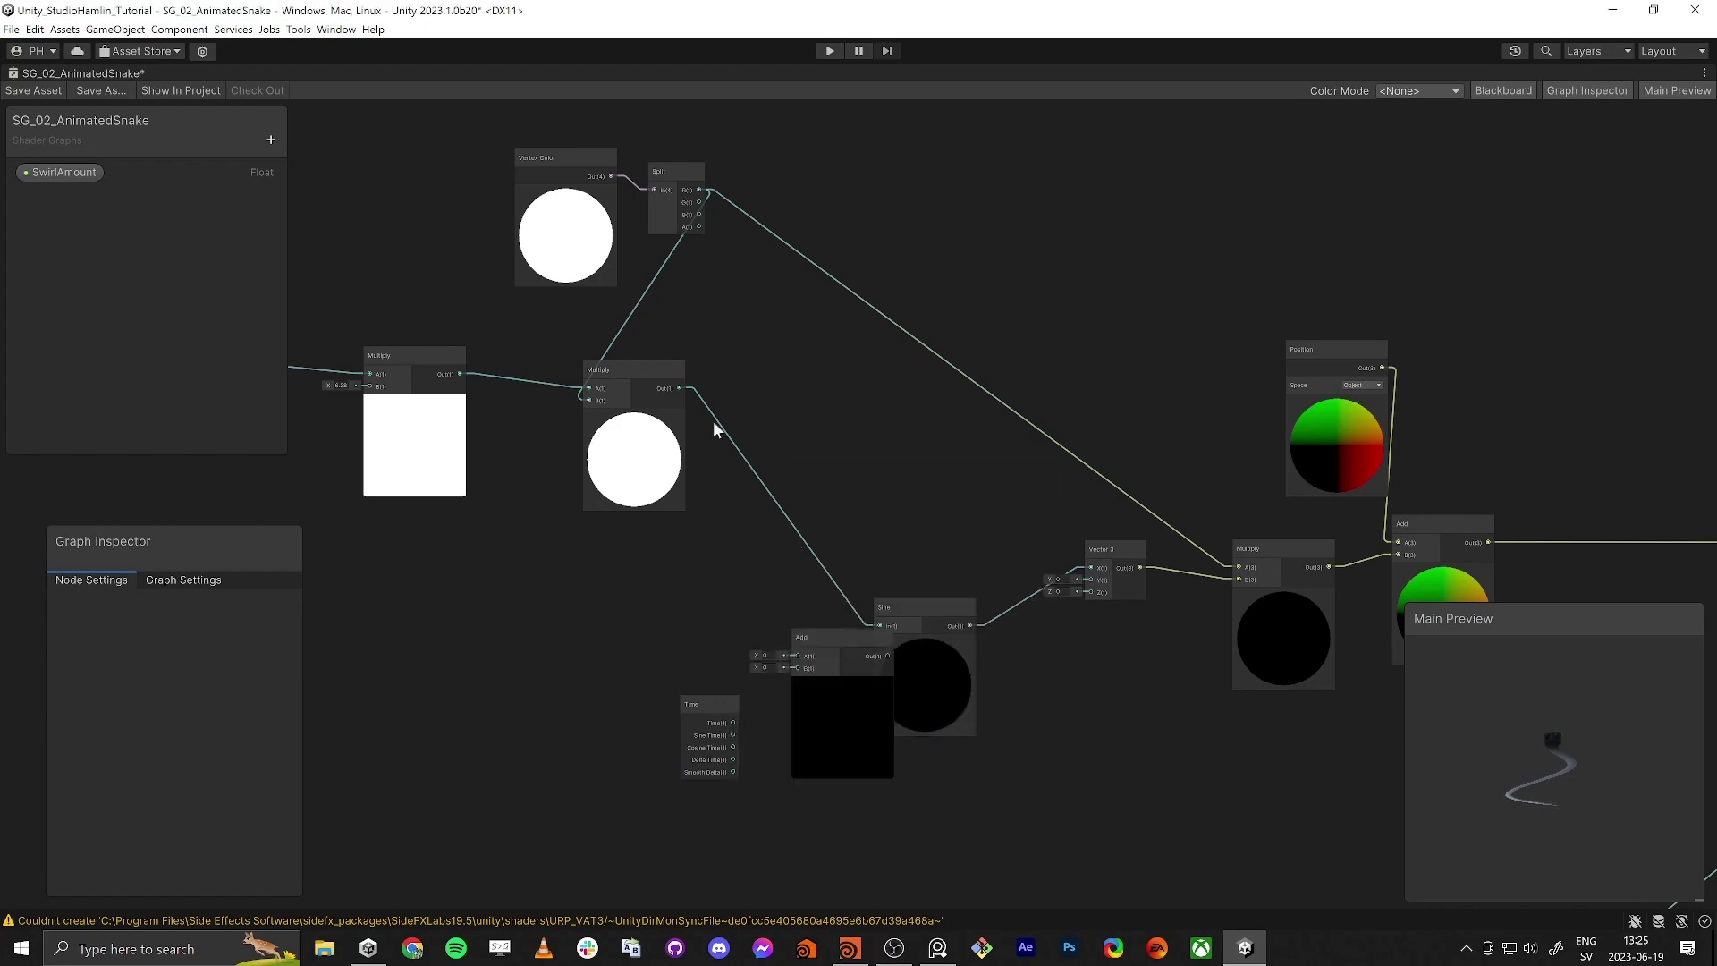
{"action": "left_click_drag", "start_coordinate": [680, 387], "coordinate": [872, 626]}
{"action": "left_click_drag", "start_coordinate": [688, 701], "coordinate": [736, 632]}
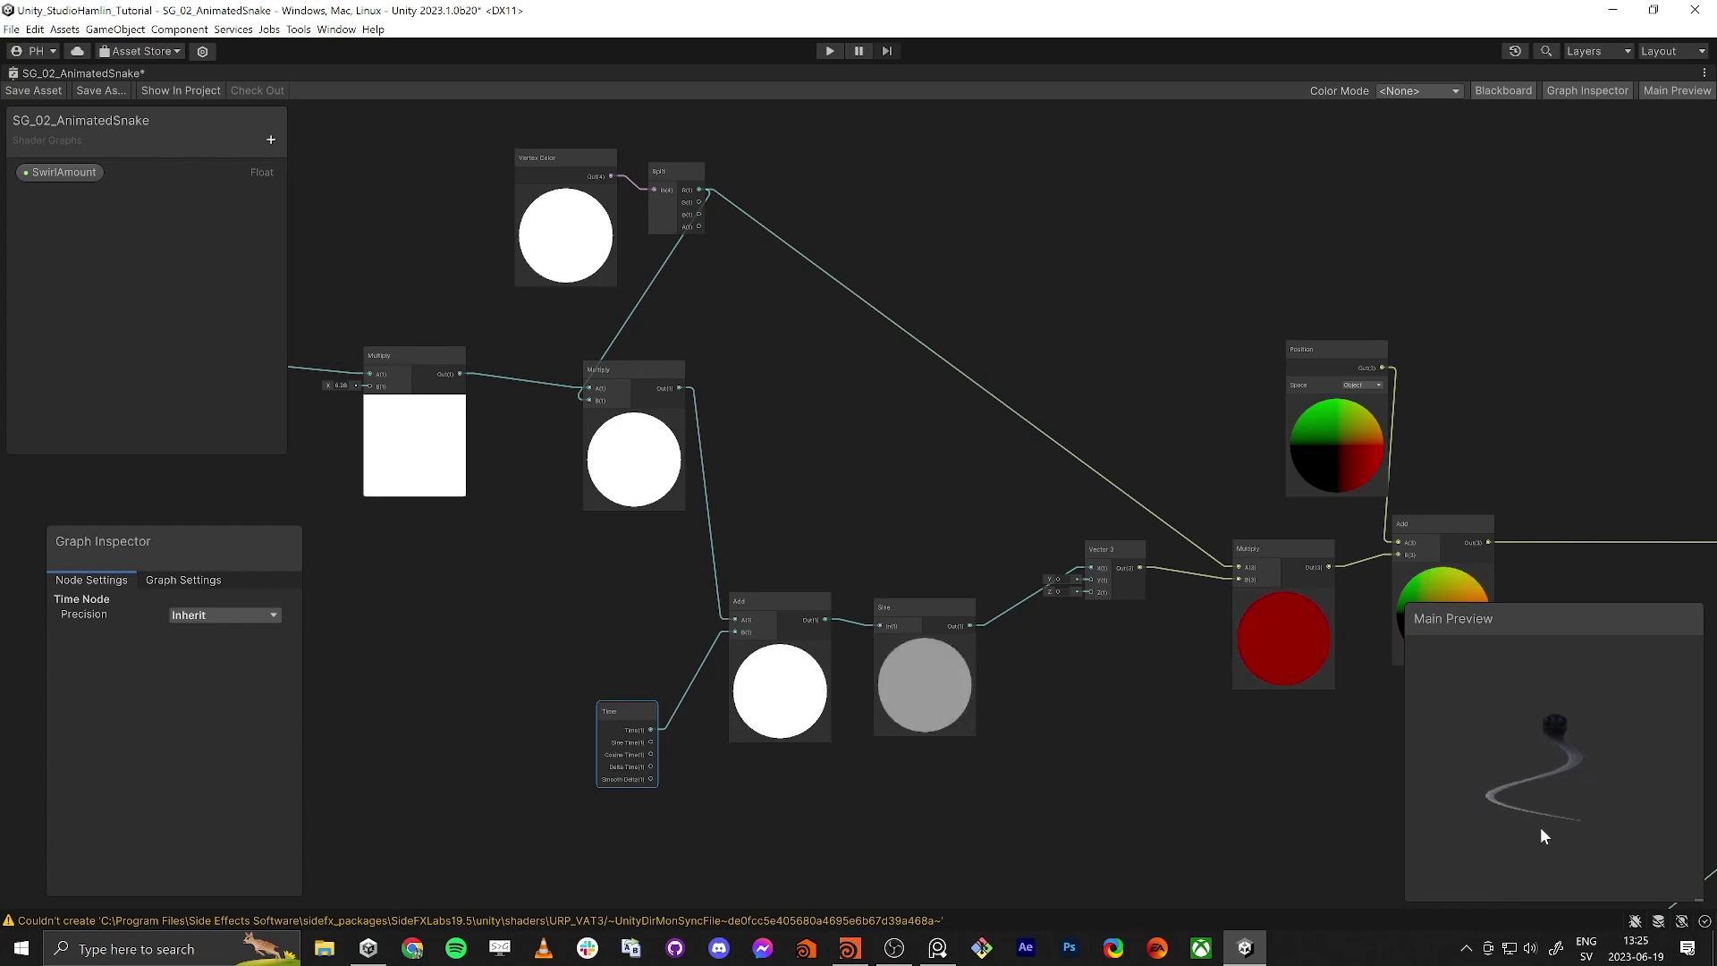
Step: Create a Subtract node and place it just above the Add node, beside the second Multiply
{"action": "left_click", "coordinate": [807, 528]}
{"action": "key", "text": "space"}
{"action": "type", "text": "subtra"}
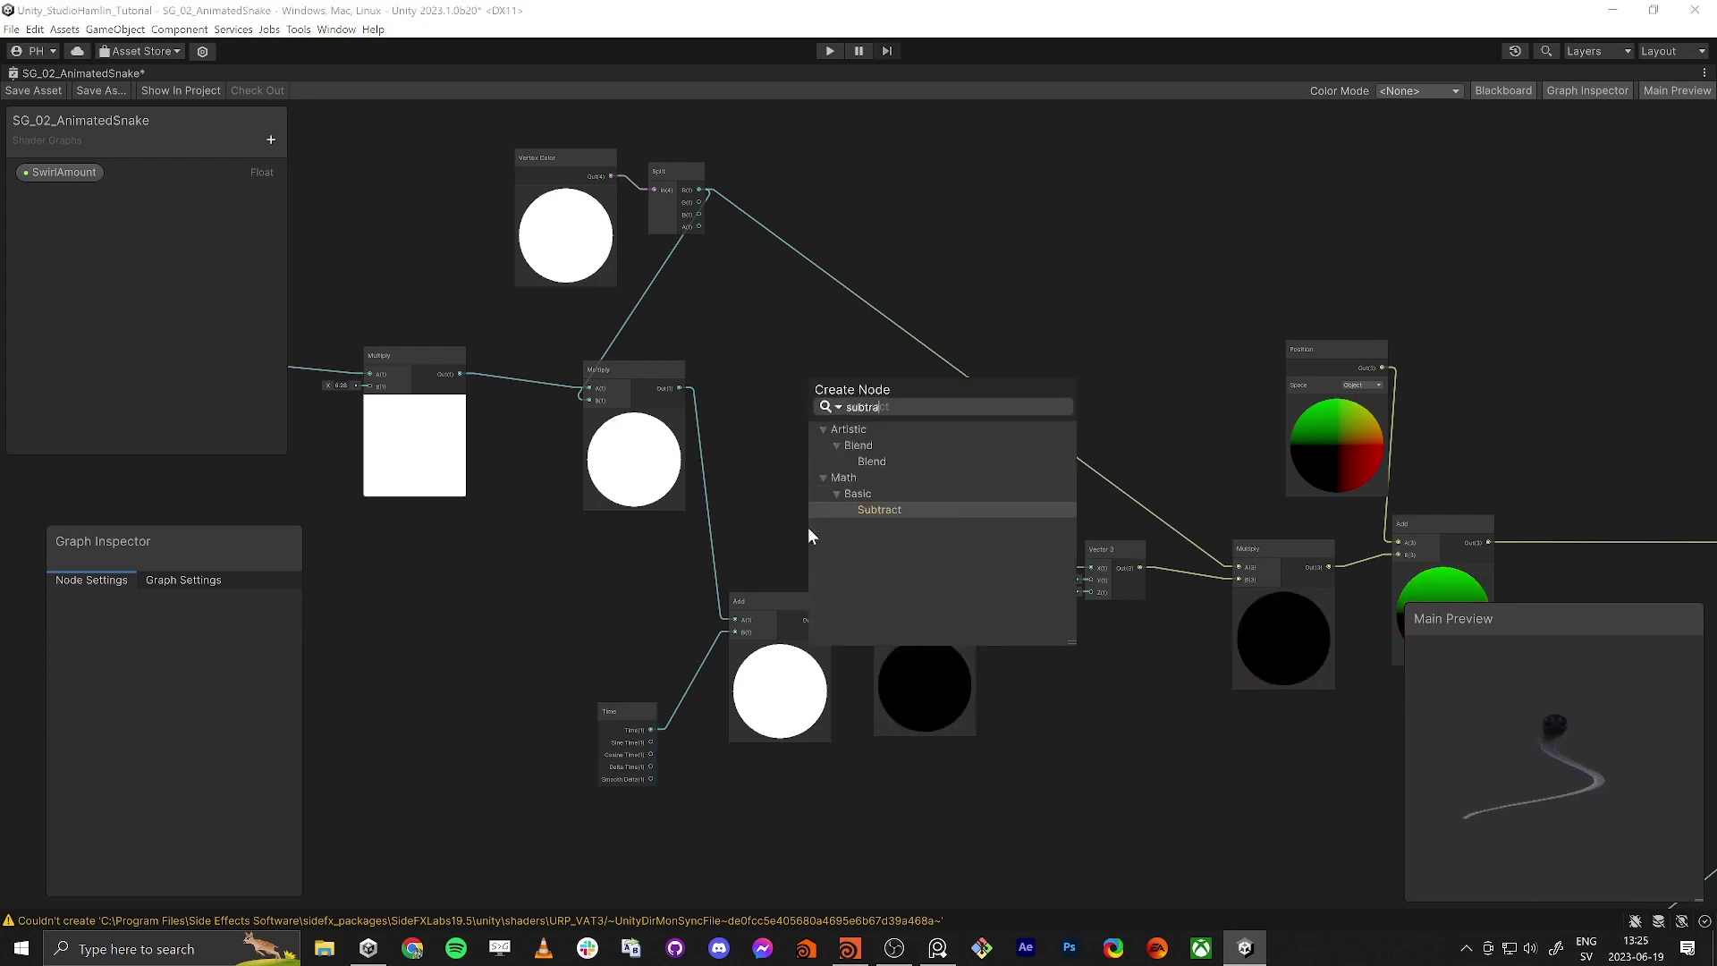
{"action": "key", "text": "Return"}
{"action": "left_click_drag", "start_coordinate": [839, 539], "coordinate": [798, 449]}
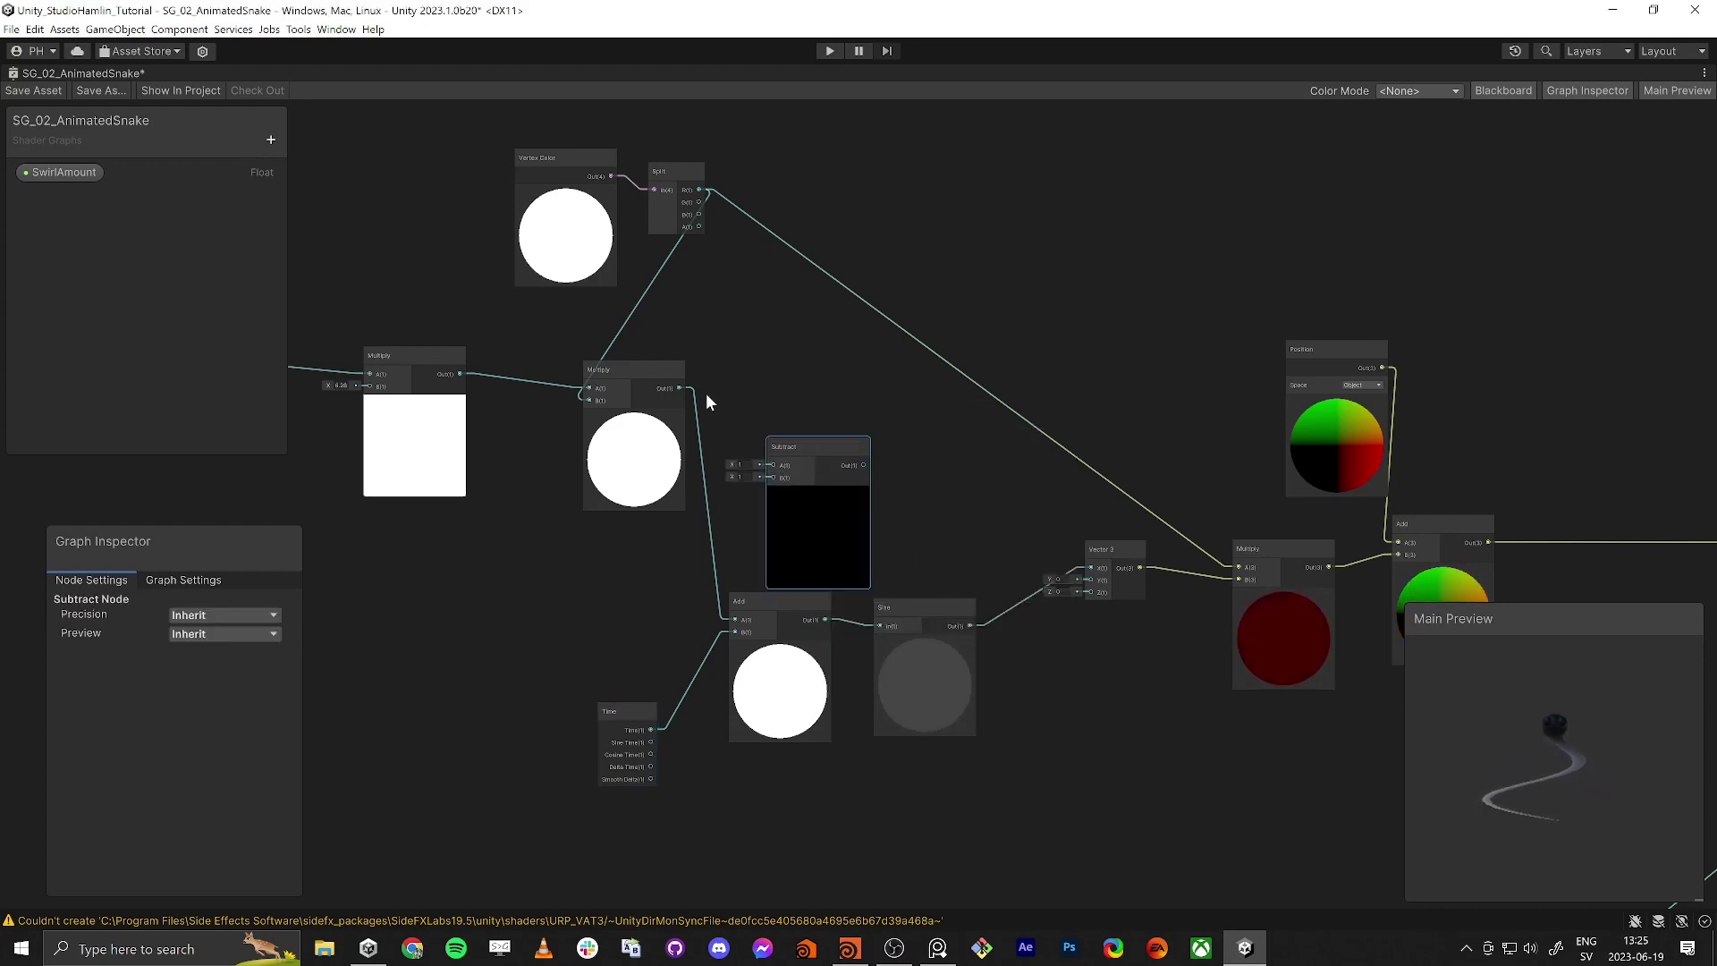
Step: Replace Add with Subtract, wiring Multiply into A, Time into B and the output into Sine, and delete the Add node
{"action": "left_click_drag", "start_coordinate": [679, 386], "coordinate": [653, 731]}
{"action": "left_click_drag", "start_coordinate": [878, 626], "coordinate": [792, 609]}
{"action": "left_click", "coordinate": [739, 599]}
{"action": "key", "text": "Delete"}
{"action": "left_click", "coordinate": [818, 449]}
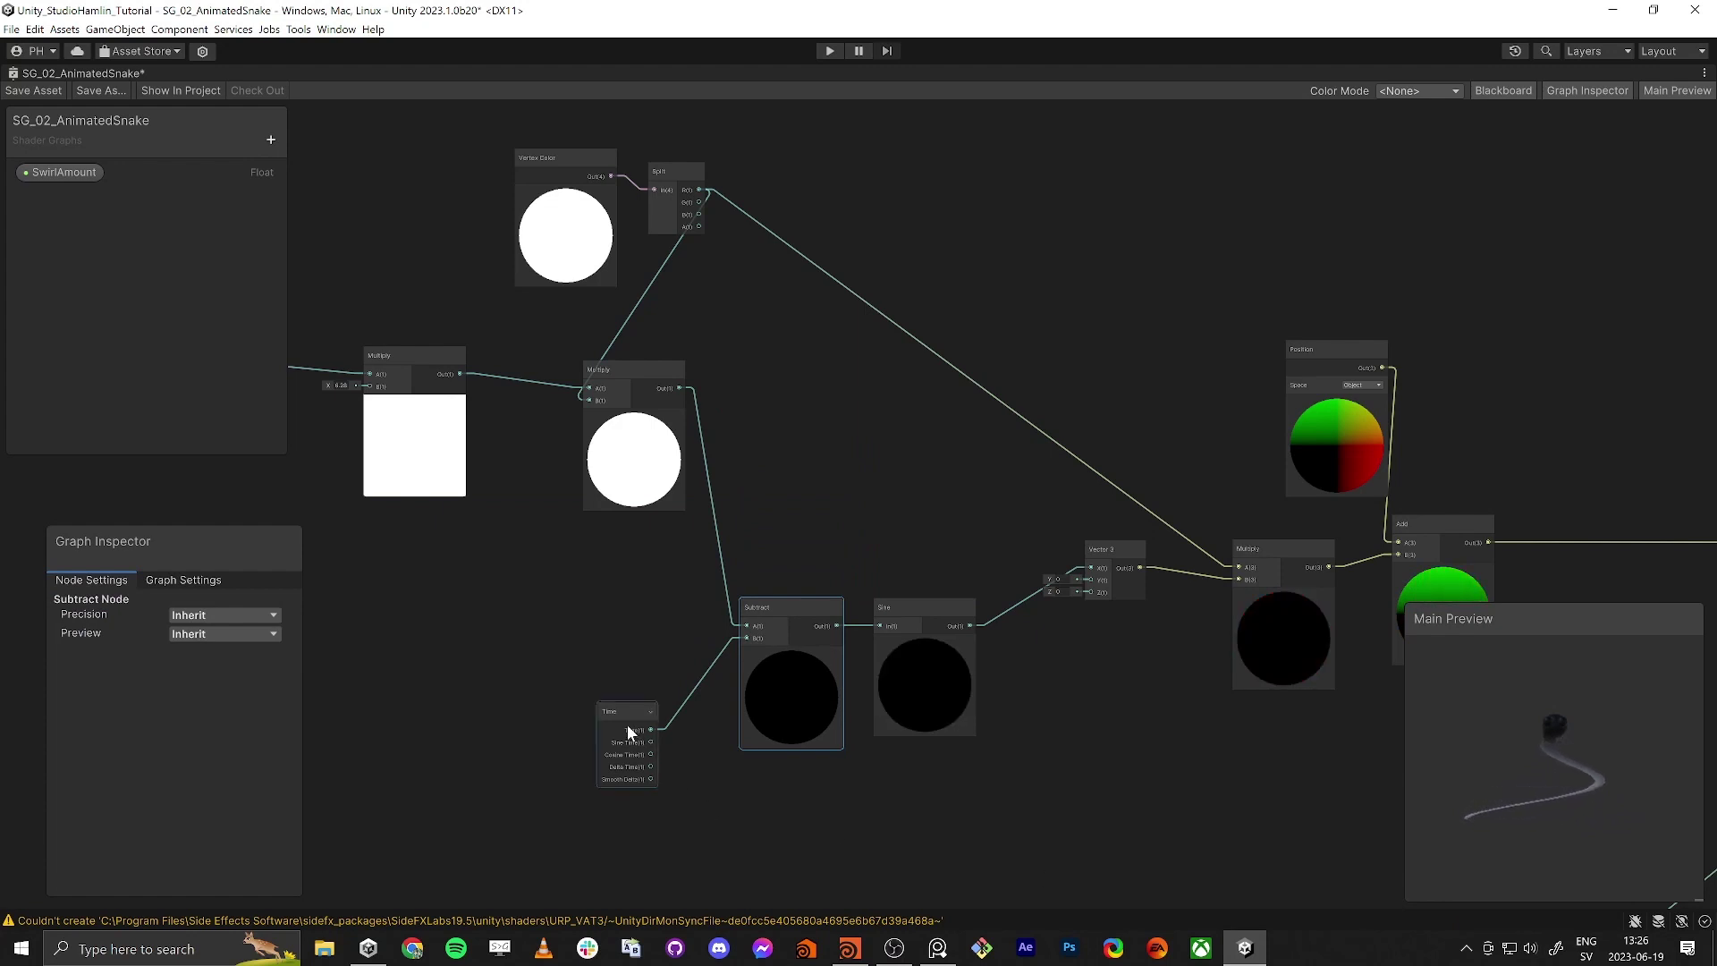
Step: Move both Multiply nodes and the SwirlAmount node down so they line up with the Subtract node
{"action": "left_click_drag", "start_coordinate": [383, 594], "coordinate": [615, 433]}
{"action": "middle_click_drag", "start_coordinate": [449, 594], "coordinate": [642, 562]}
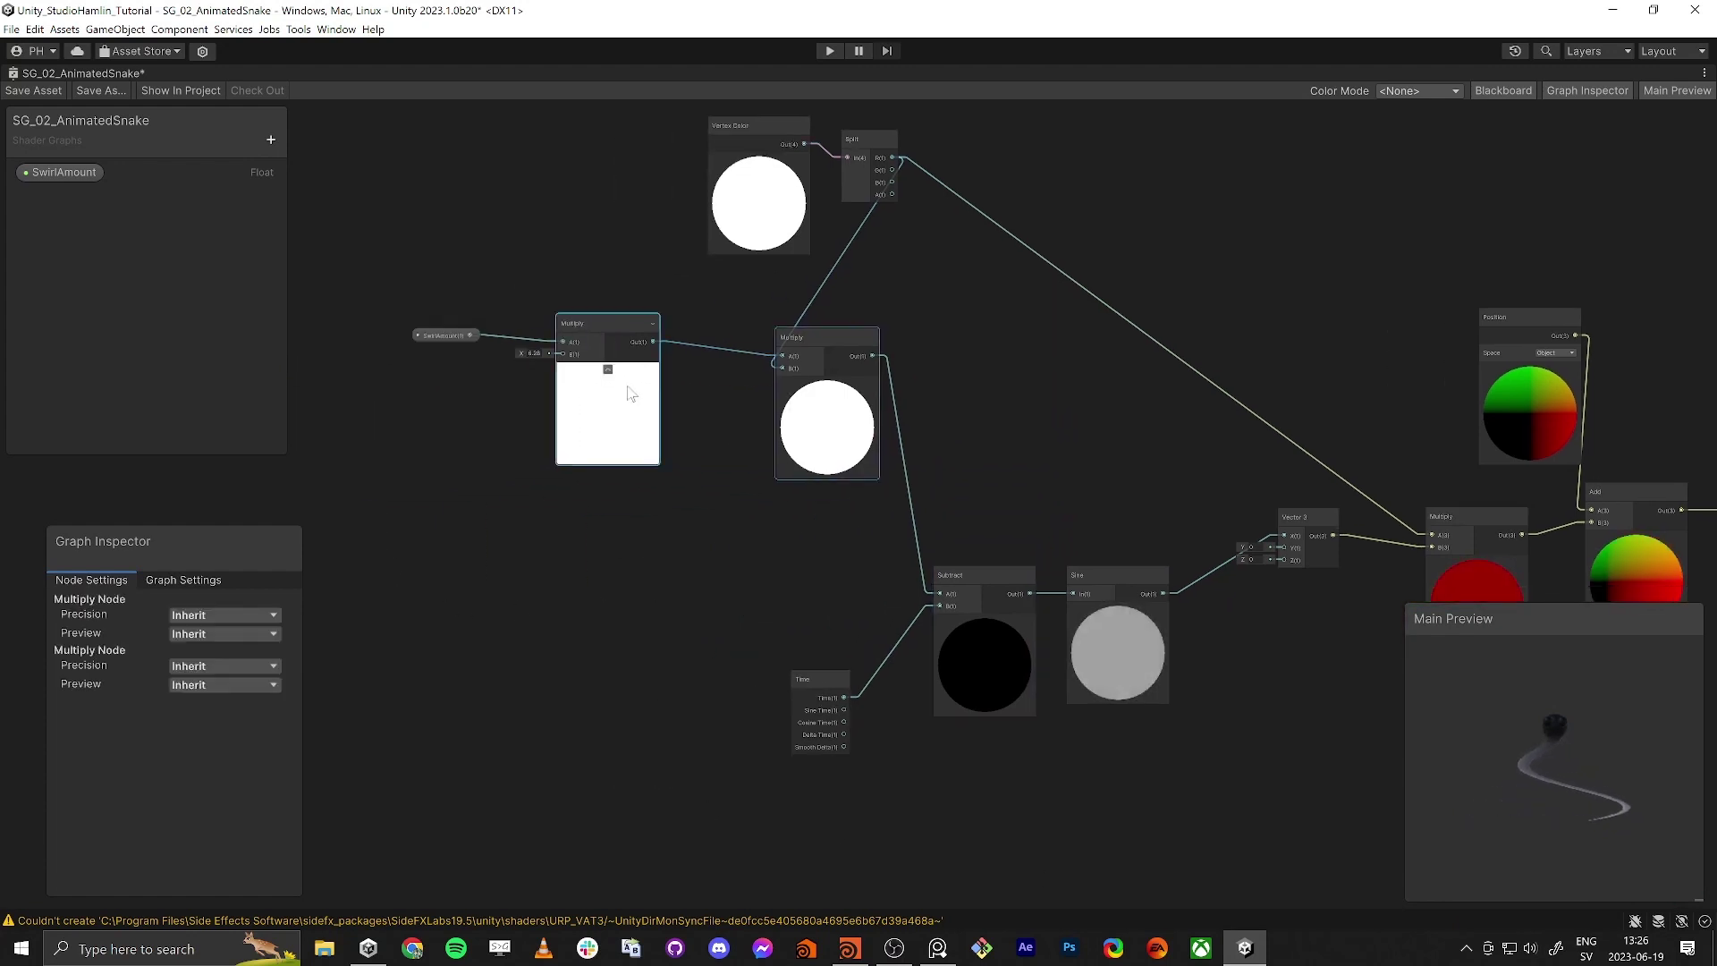
{"action": "left_click_drag", "start_coordinate": [606, 342], "coordinate": [597, 512]}
{"action": "left_click_drag", "start_coordinate": [437, 335], "coordinate": [425, 487]}
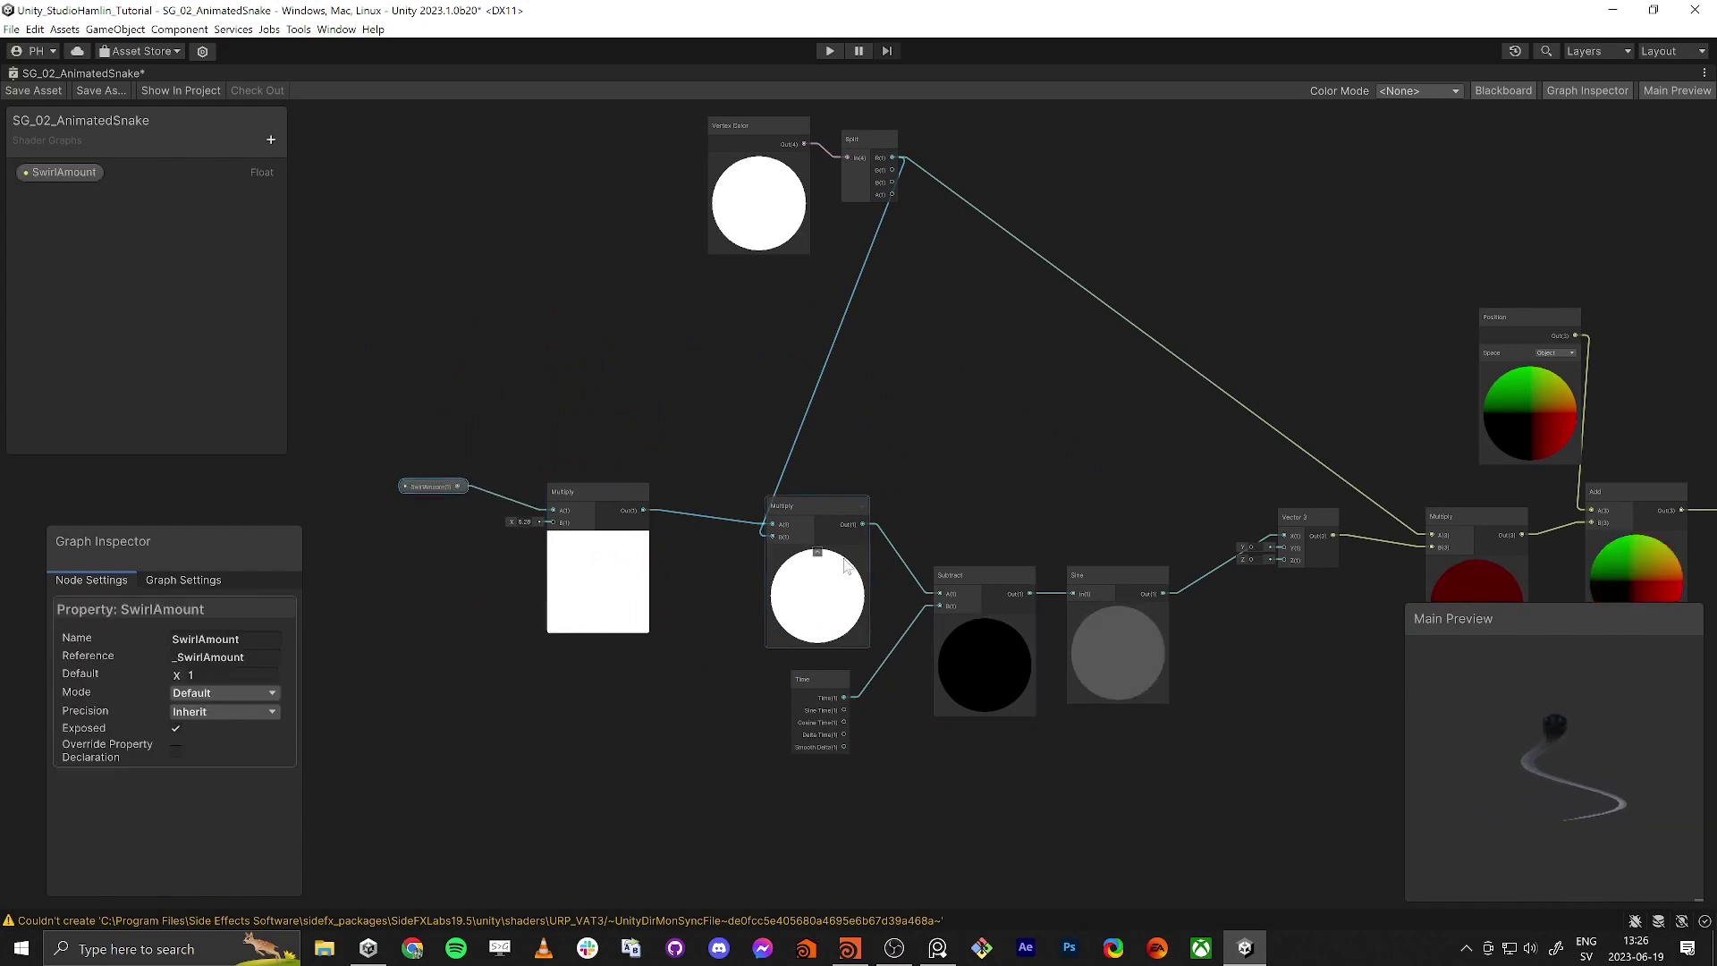
Step: Test SwirlAmount default values of 2 and 0.5, and set the default back to 1
{"action": "left_click", "coordinate": [209, 674]}
{"action": "type", "text": "2"}
{"action": "key", "text": "Tab"}
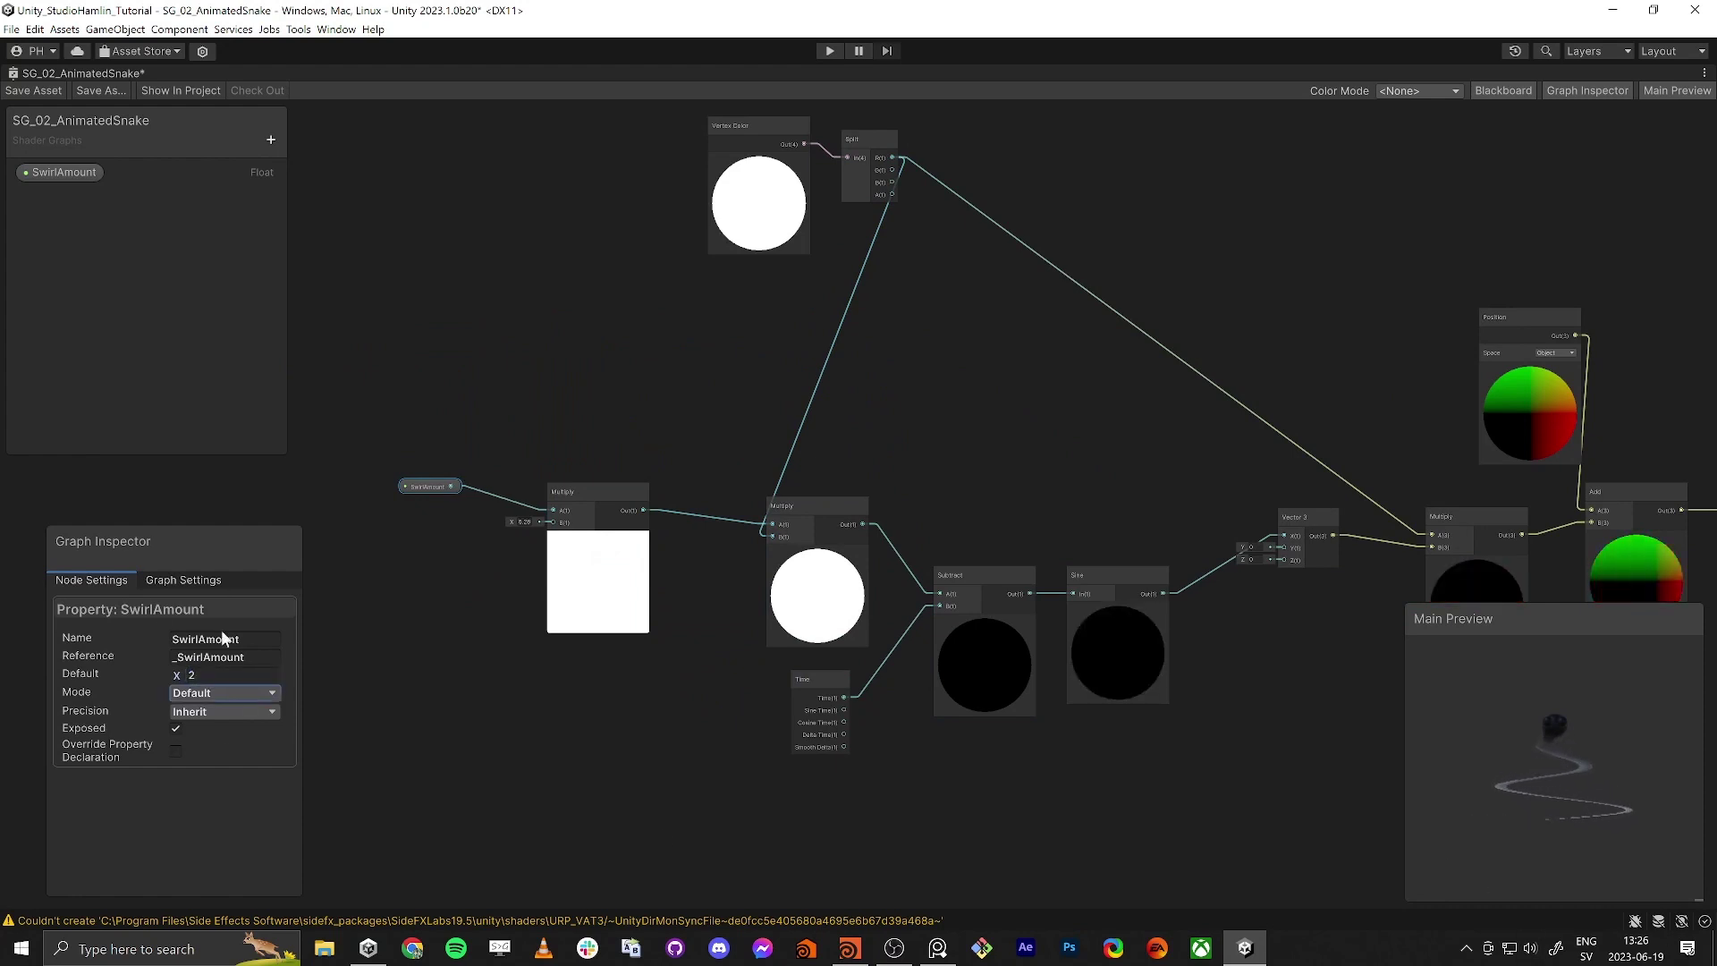
{"action": "left_click", "coordinate": [229, 675]}
{"action": "type", "text": "0.5"}
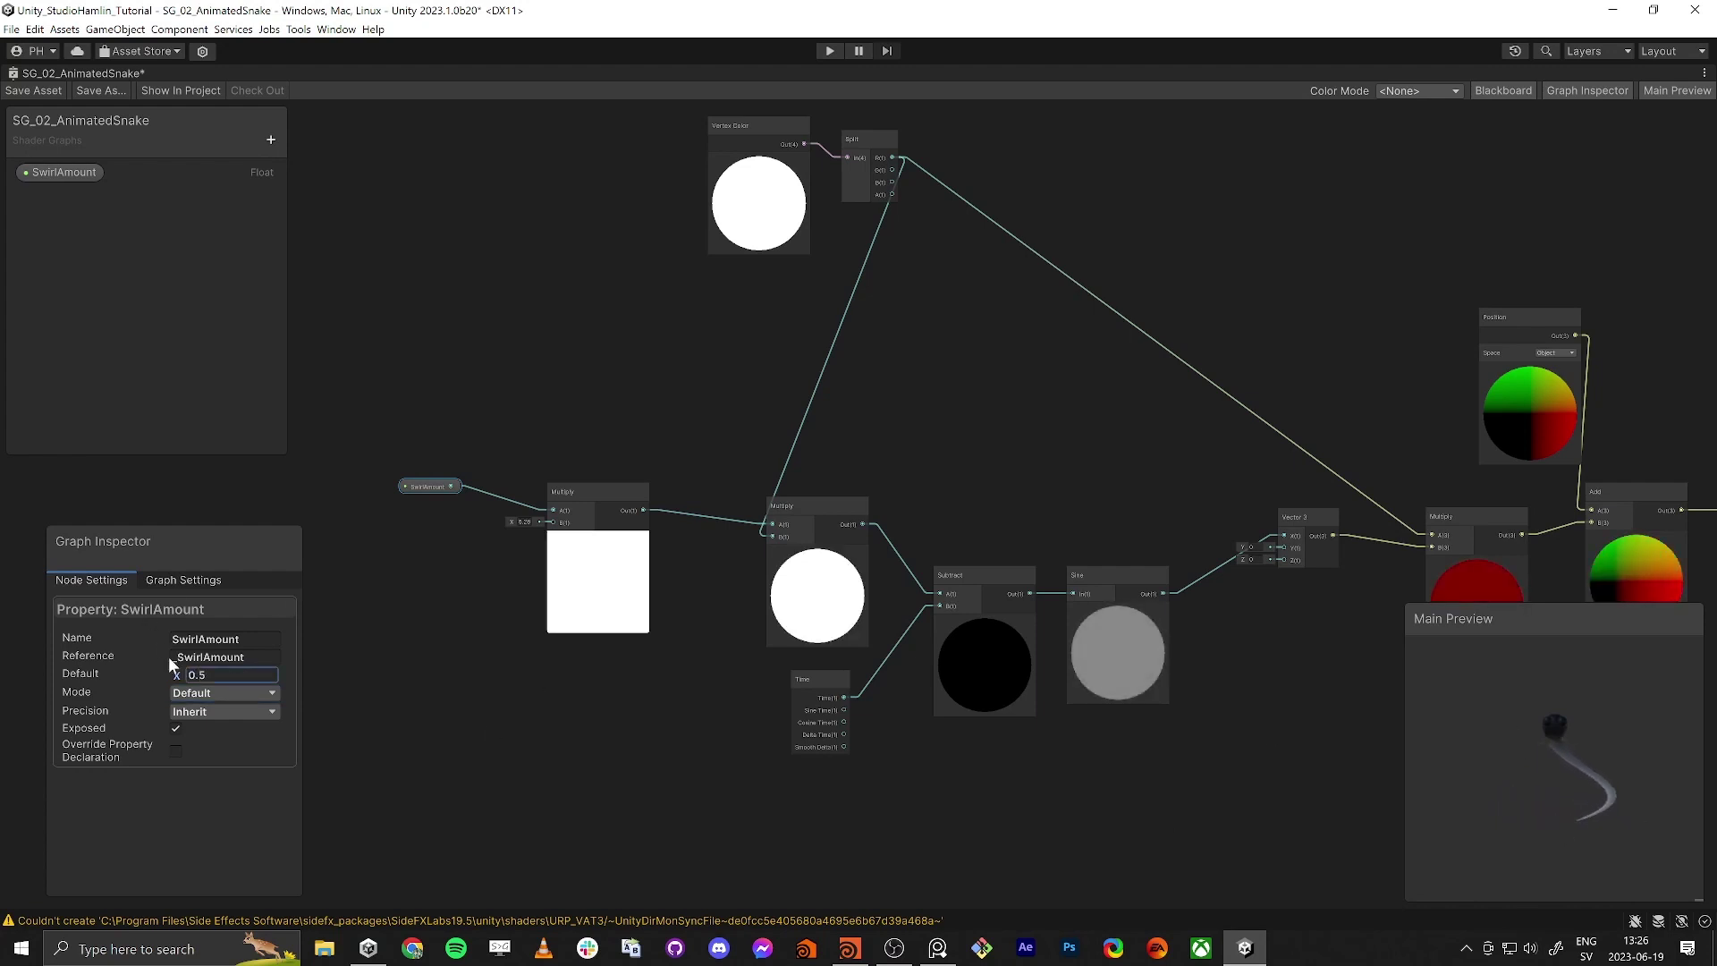
{"action": "left_click", "coordinate": [212, 676]}
{"action": "type", "text": "1"}
{"action": "key", "text": "Tab"}
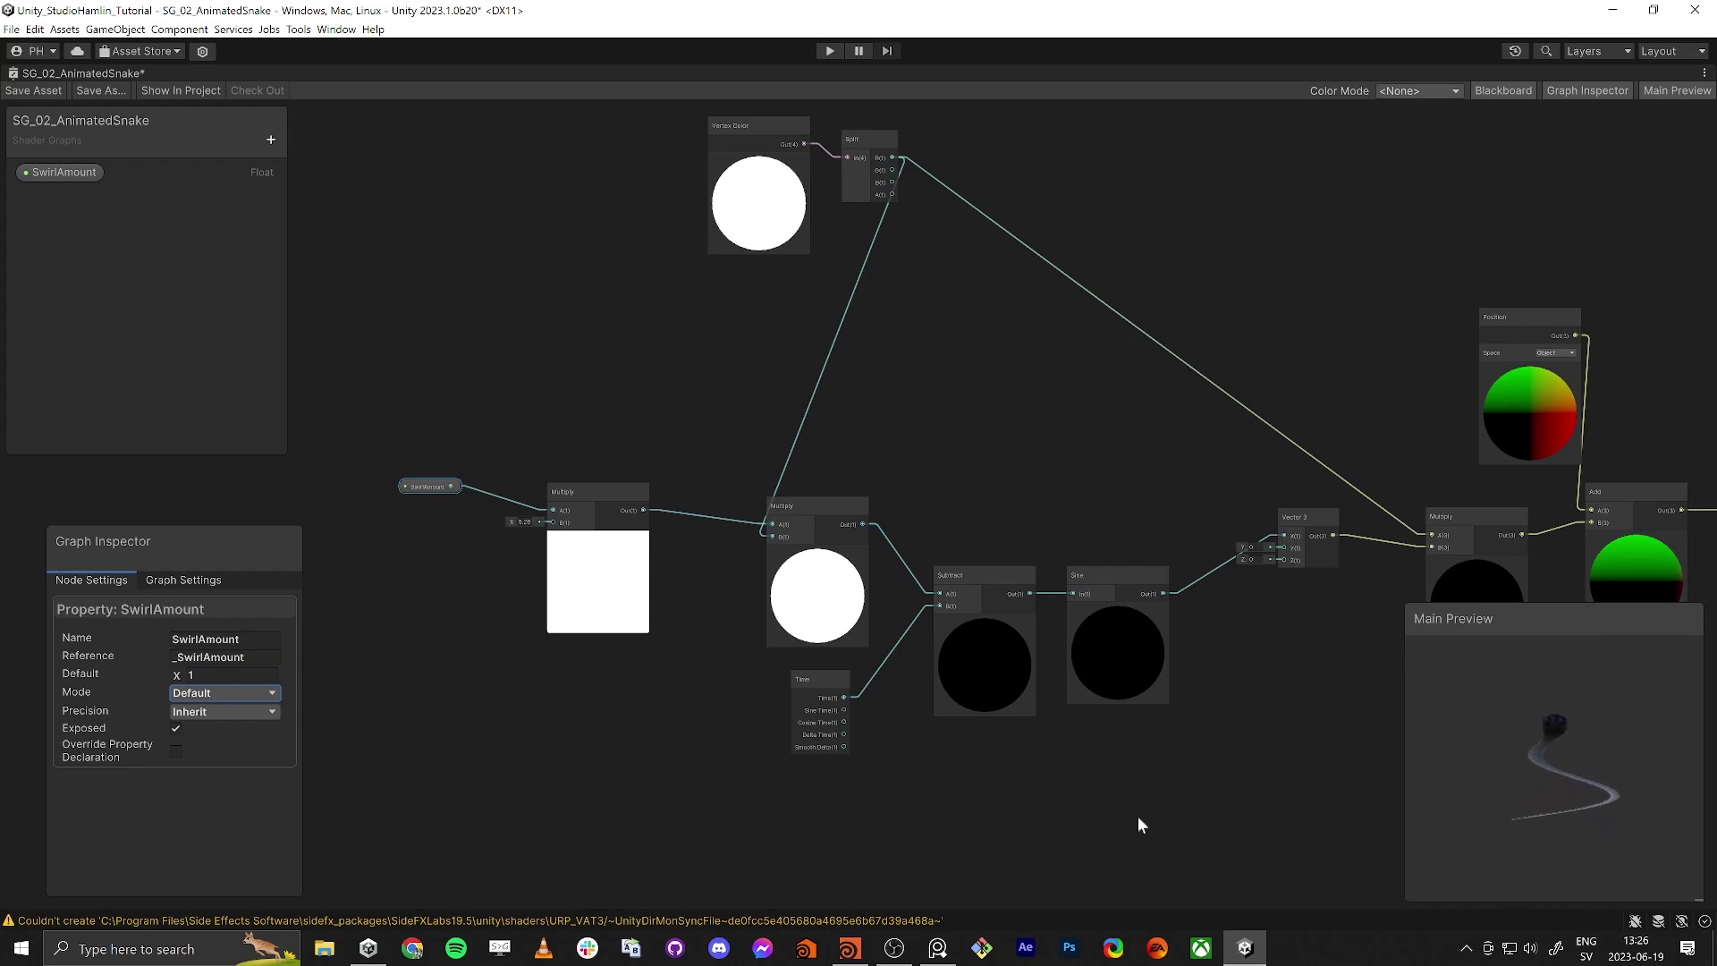
Step: Bring Vertex Color and Split down near the Multiply nodes, and shift the whole swirl group away from the final Multiply
{"action": "key", "text": "alt+Tab"}
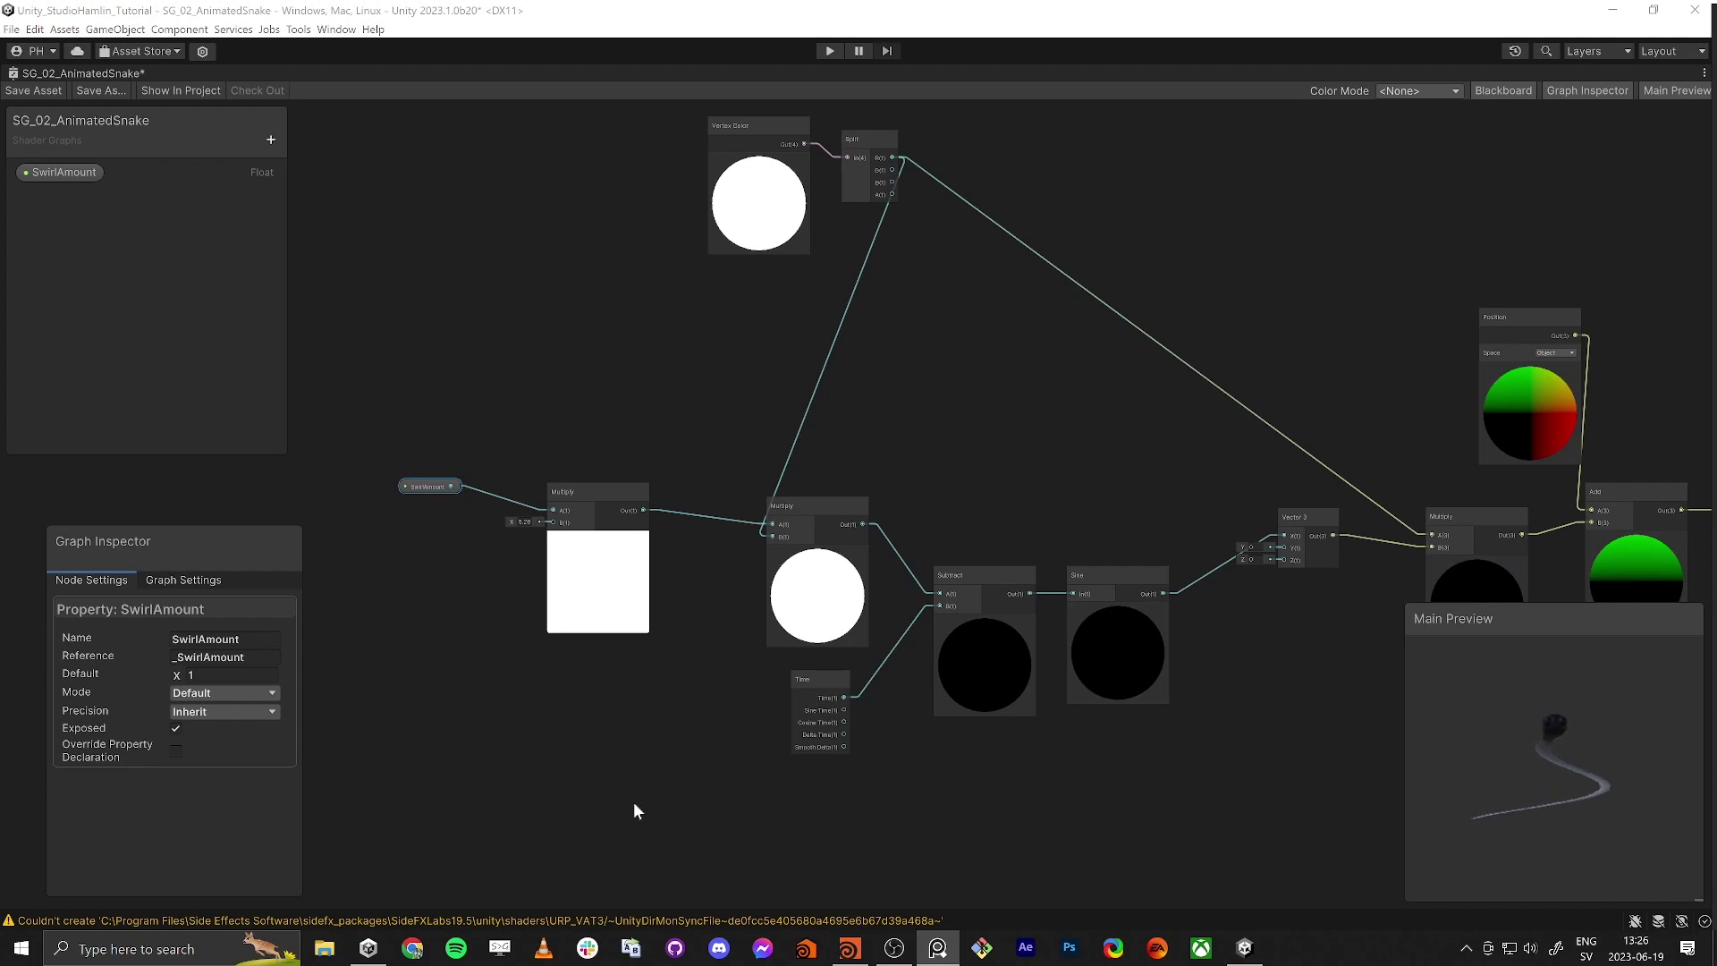
{"action": "left_click", "coordinate": [509, 798]}
{"action": "left_click_drag", "start_coordinate": [620, 124], "coordinate": [719, 334]}
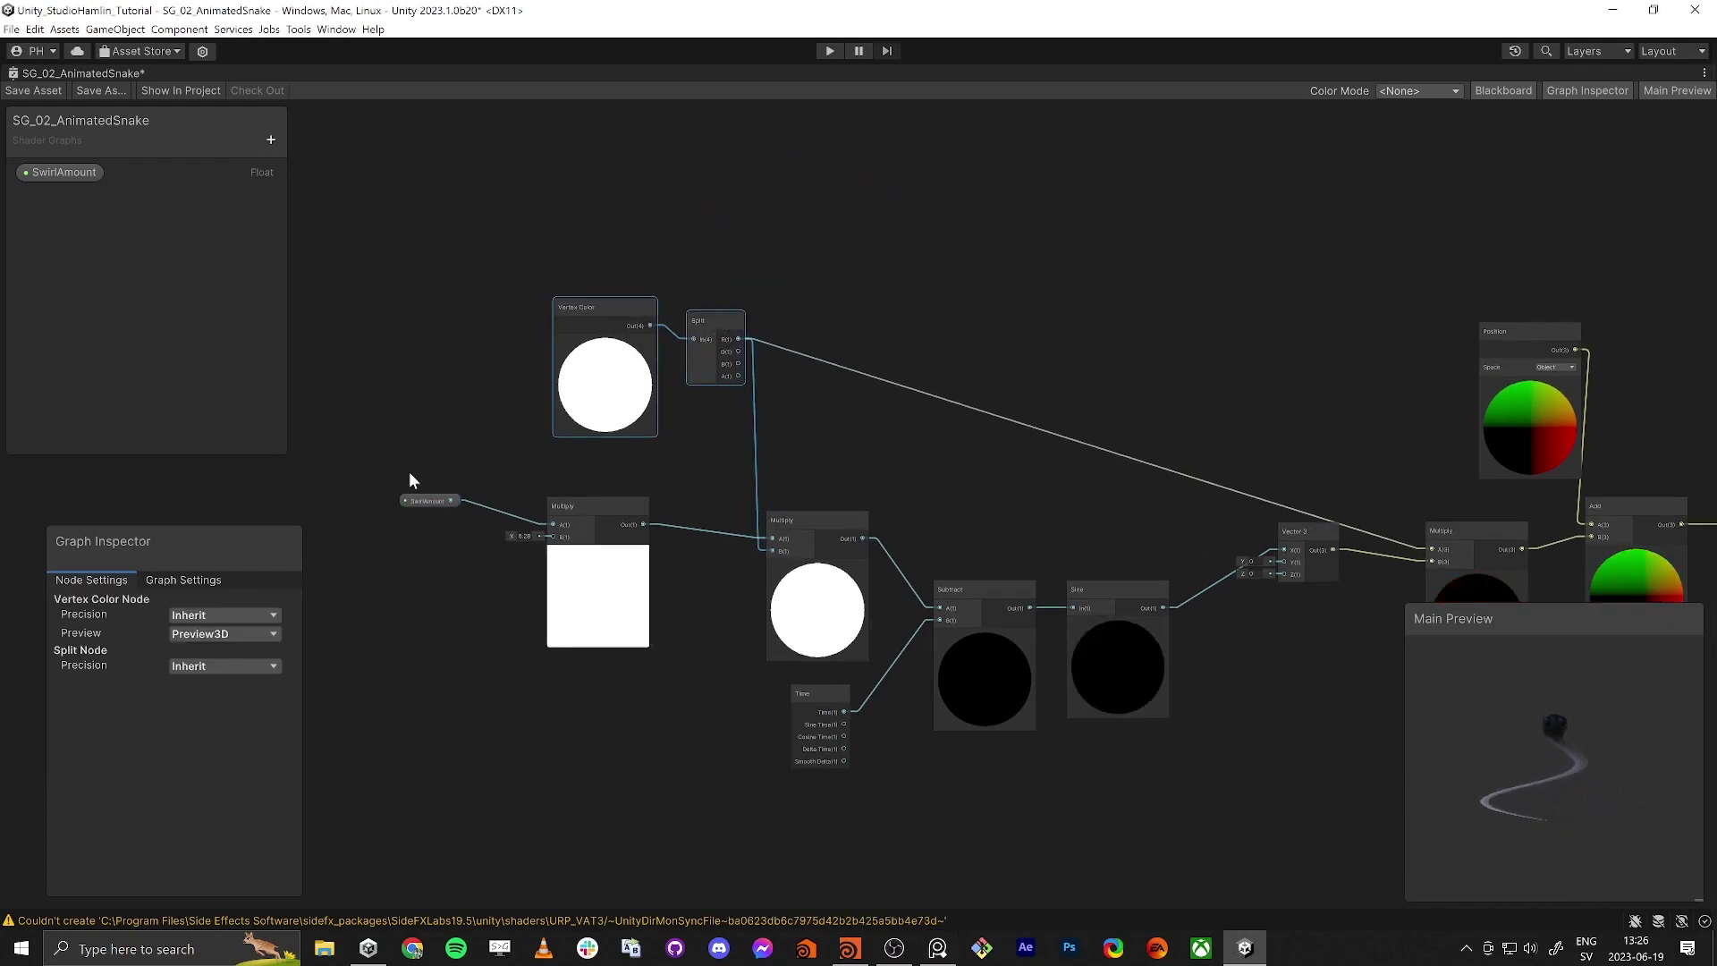
{"action": "left_click_drag", "start_coordinate": [383, 479], "coordinate": [1322, 798]}
{"action": "left_click_drag", "start_coordinate": [351, 232], "coordinate": [1252, 824]}
{"action": "left_click_drag", "start_coordinate": [1338, 540], "coordinate": [1117, 611]}
Step: Insert a Multiply node between Sine and Vector 3, with Sine in B and the output feeding Vector 3's X
{"action": "left_click", "coordinate": [996, 576]}
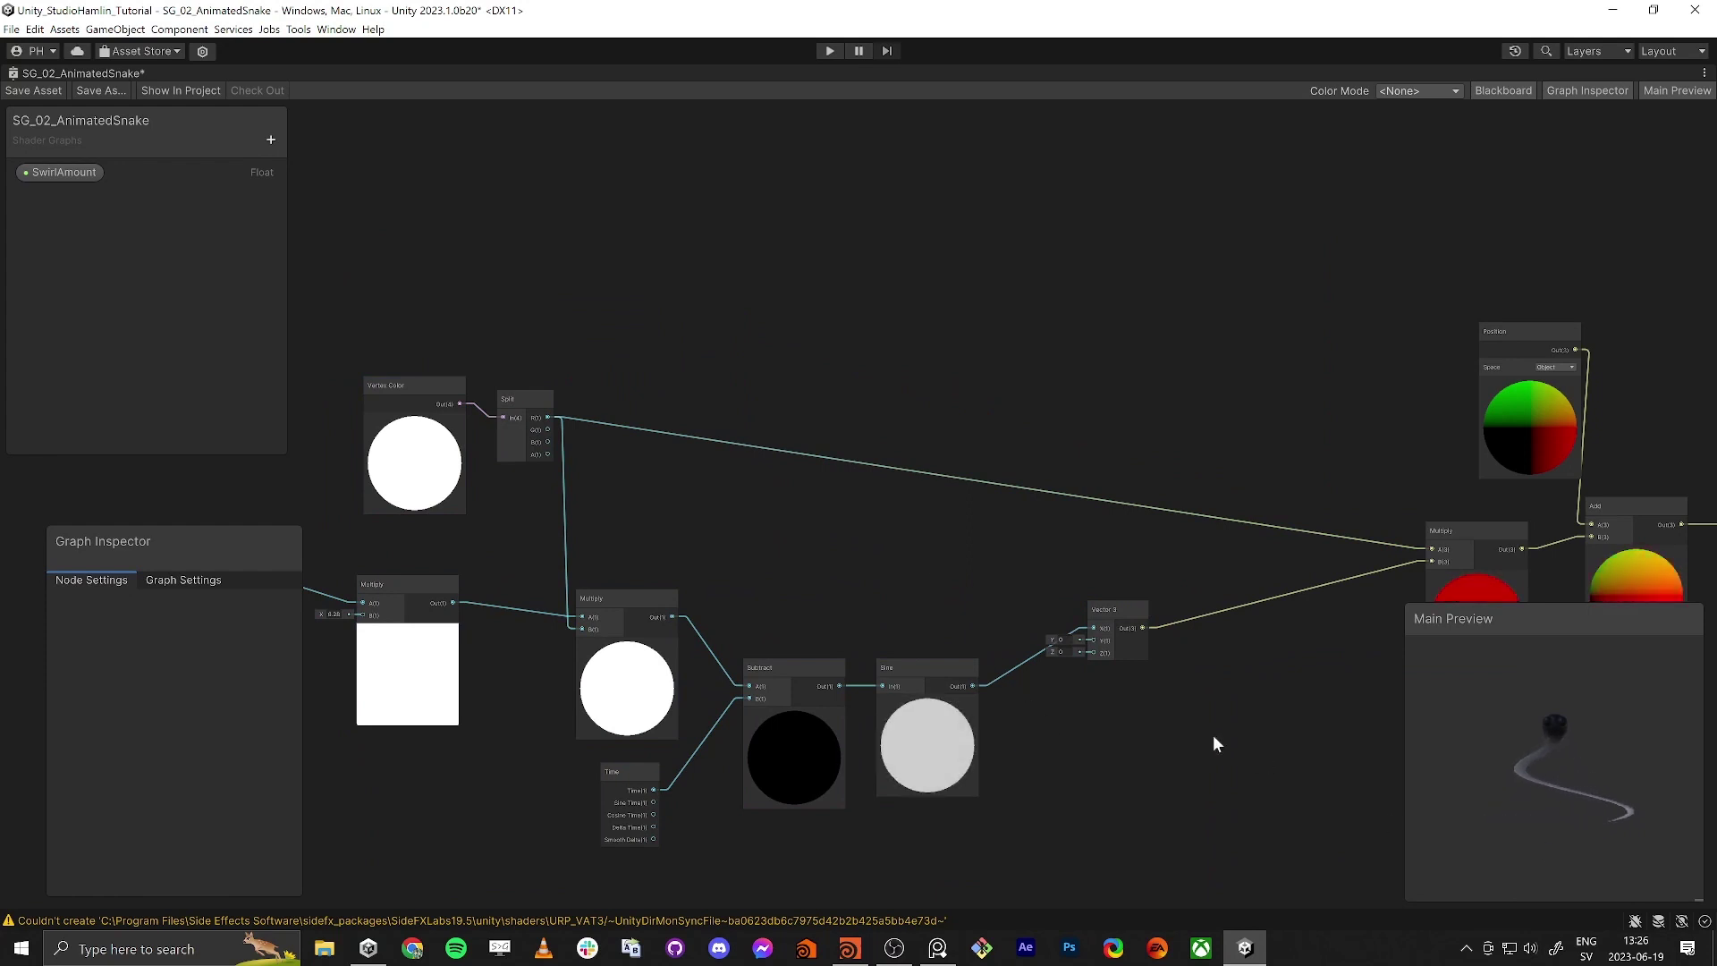
{"action": "key", "text": "space"}
{"action": "type", "text": "multiply"}
{"action": "key", "text": "Return"}
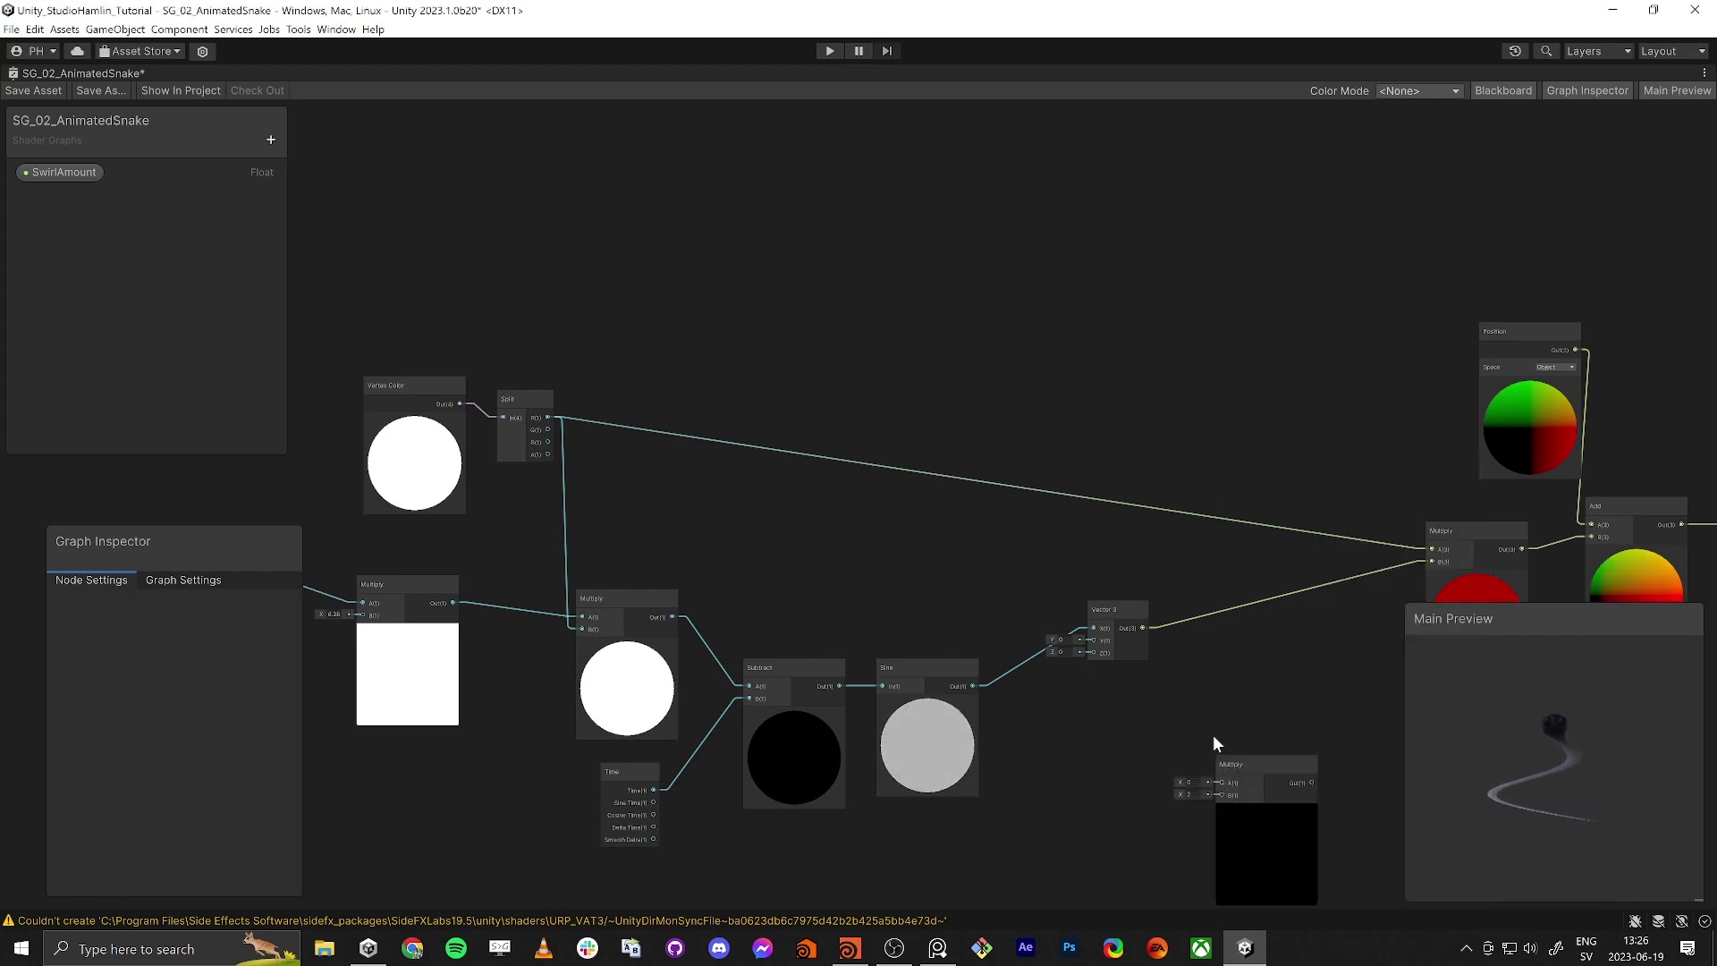
{"action": "left_click_drag", "start_coordinate": [1113, 617], "coordinate": [1222, 613]}
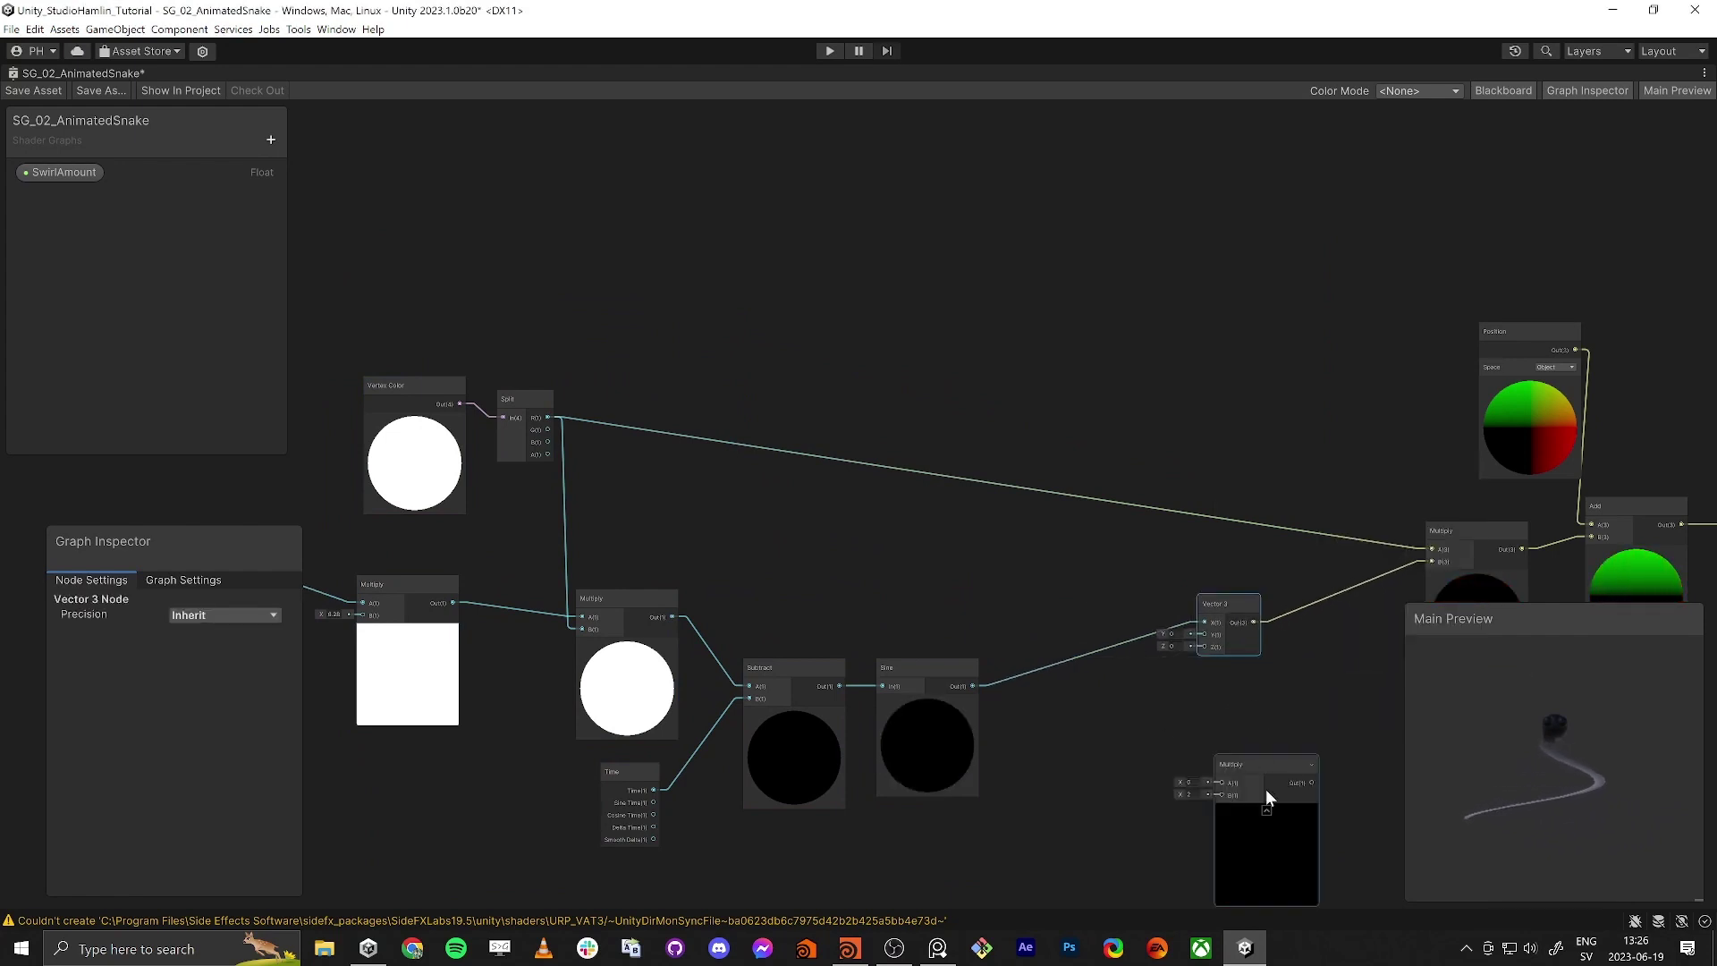
{"action": "left_click_drag", "start_coordinate": [1264, 789], "coordinate": [1059, 595]}
{"action": "left_click_drag", "start_coordinate": [973, 684], "coordinate": [1203, 620]}
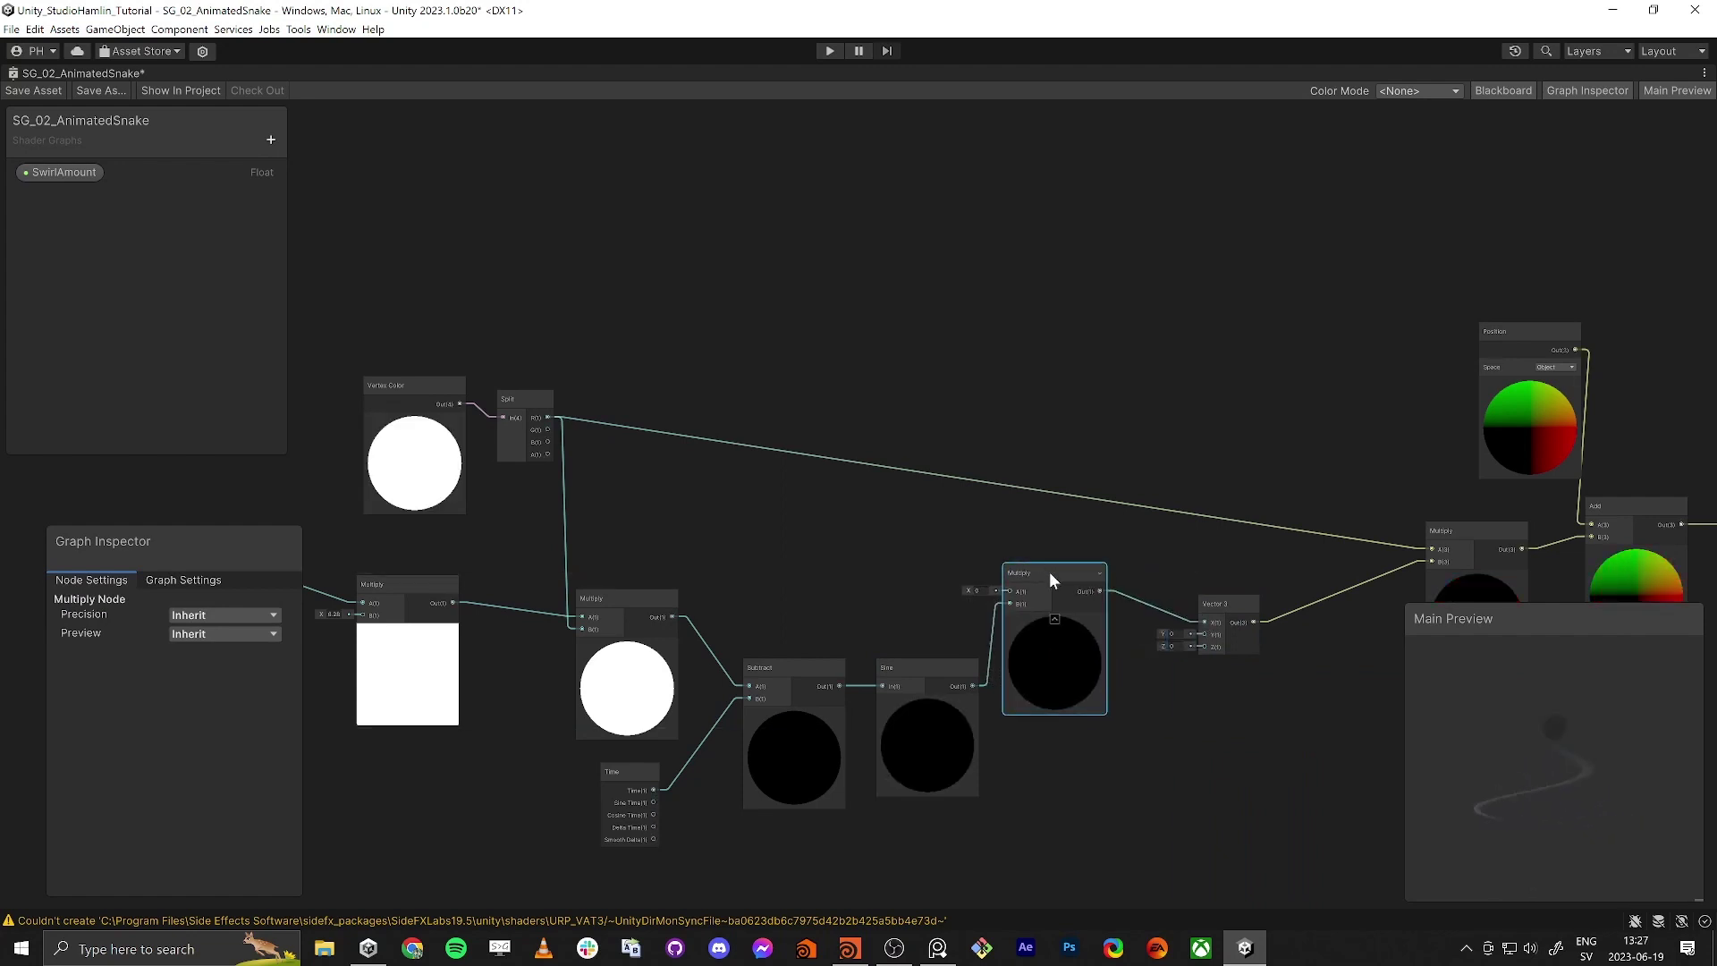
{"action": "left_click_drag", "start_coordinate": [1050, 574], "coordinate": [1075, 585]}
Step: Add a Float property named SwirlAmp to the shader graph
{"action": "left_click", "coordinate": [270, 139]}
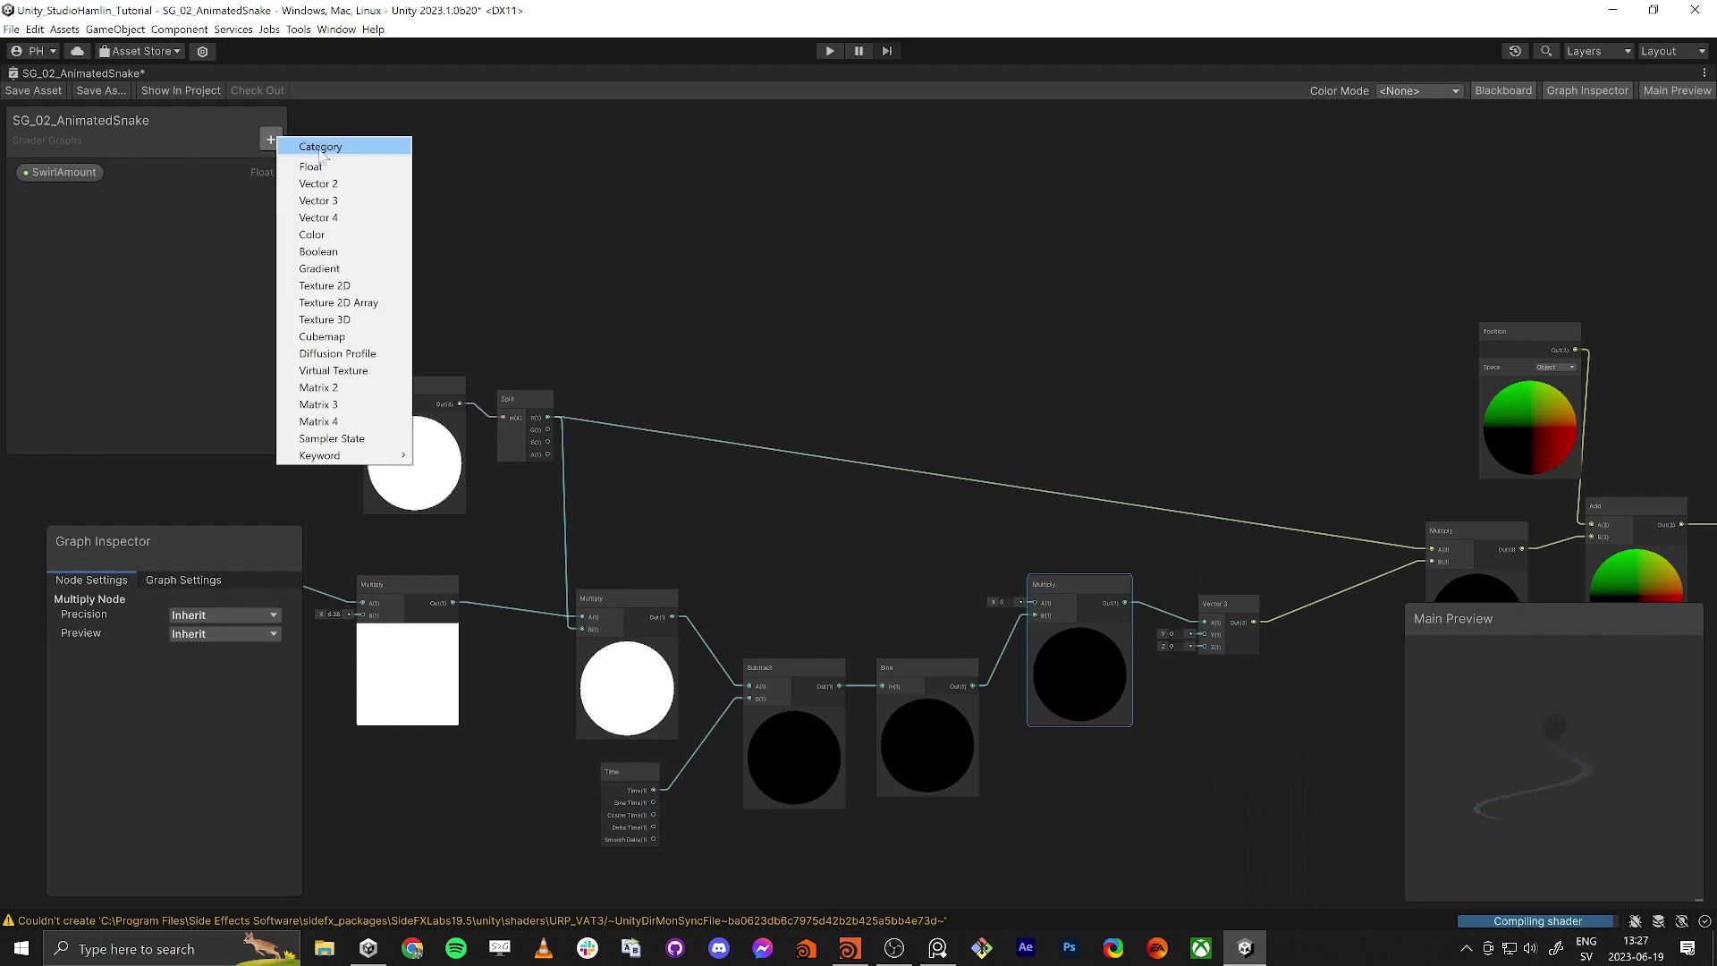
{"action": "left_click", "coordinate": [320, 147]}
{"action": "type", "text": "Swirl"}
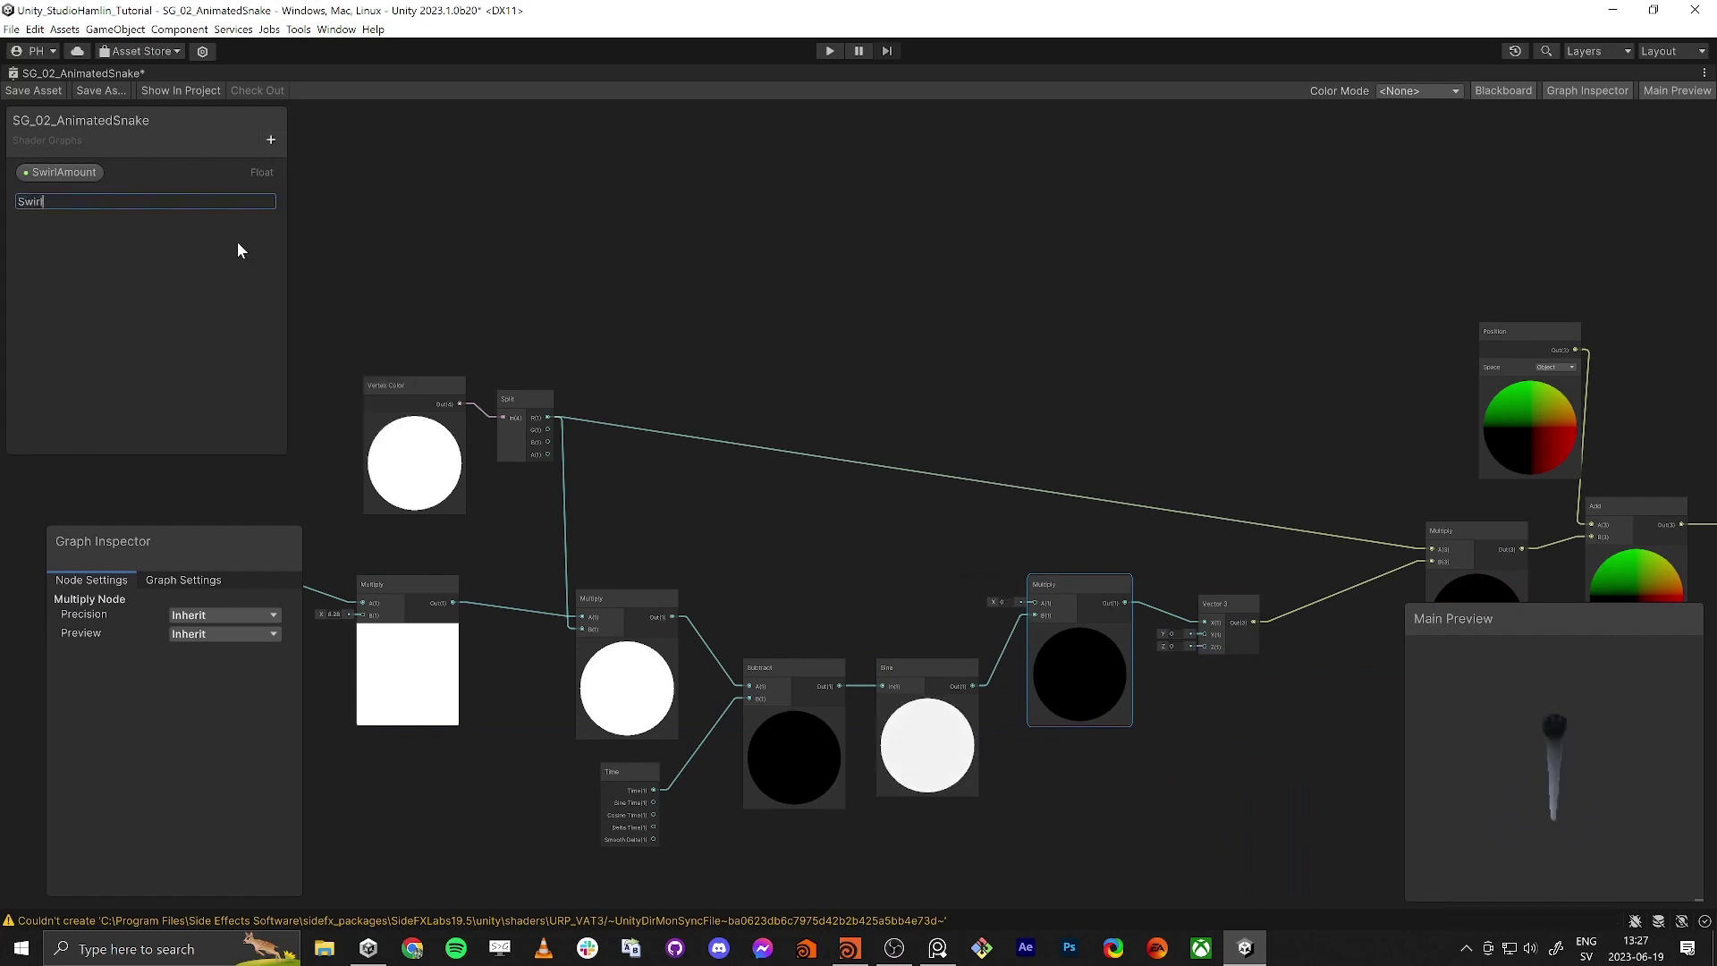
{"action": "type", "text": "Amp"}
{"action": "key", "text": "Return"}
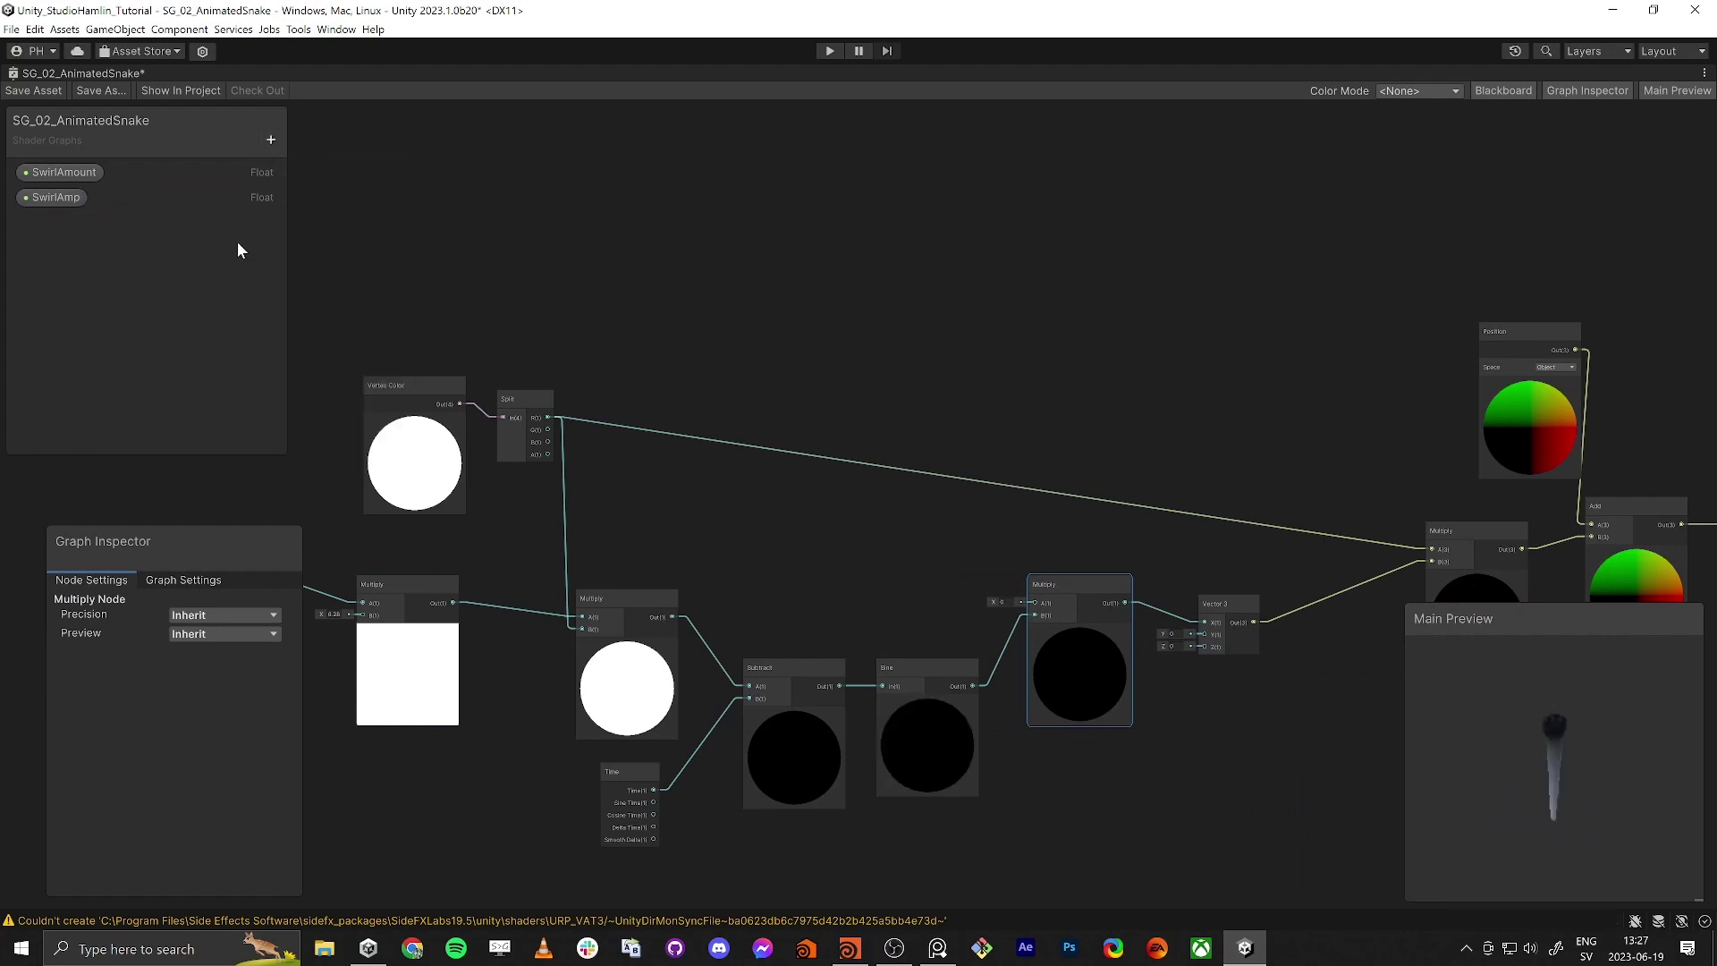
Step: Wire SwirlAmp into A of the Multiply after Sine and set its default value to 0.42
{"action": "left_click_drag", "start_coordinate": [55, 197], "coordinate": [1036, 604]}
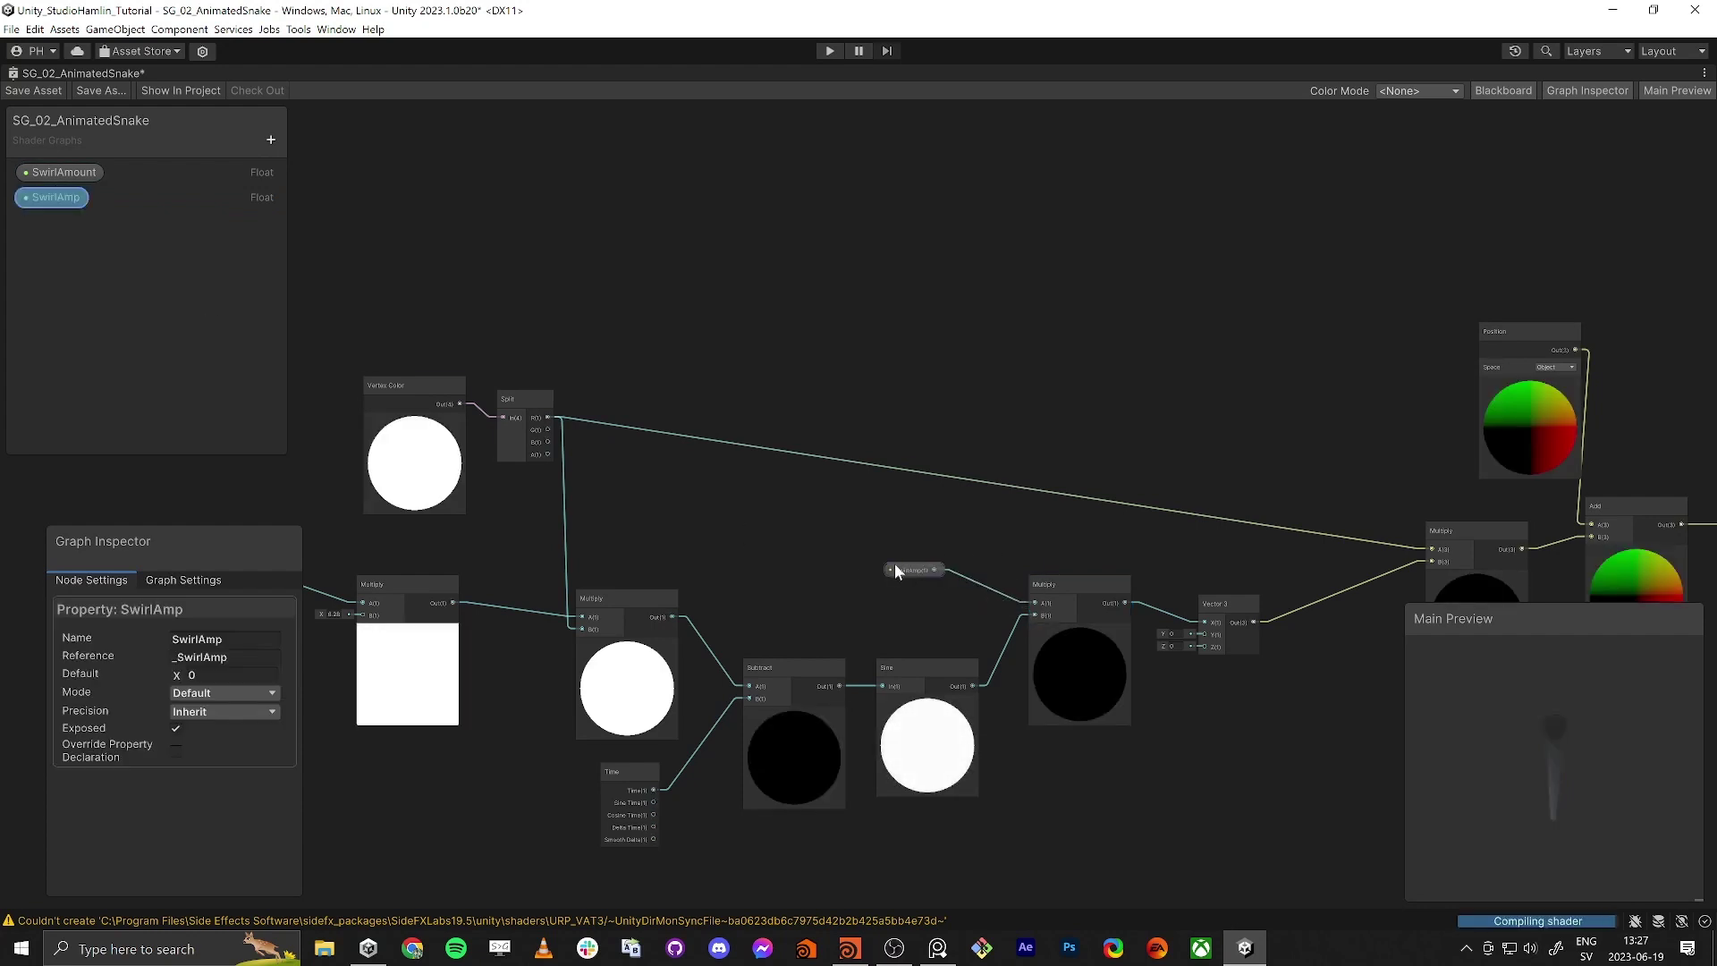
{"action": "left_click", "coordinate": [62, 204]}
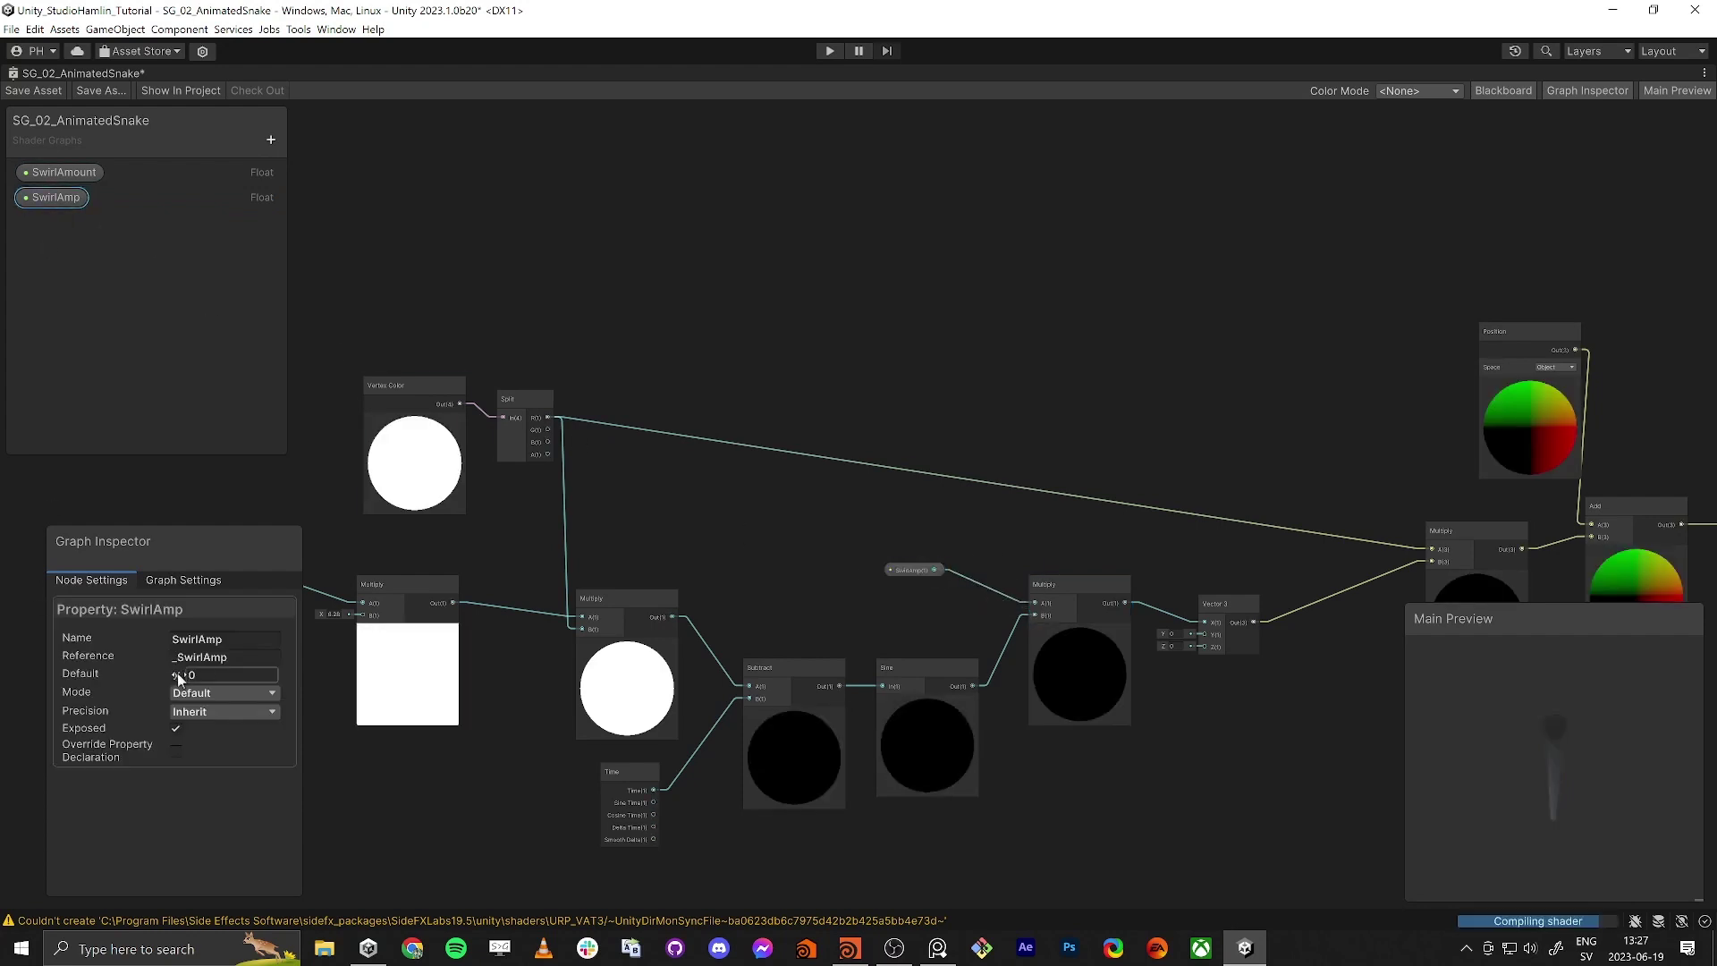
{"action": "left_click_drag", "start_coordinate": [177, 675], "coordinate": [202, 682]}
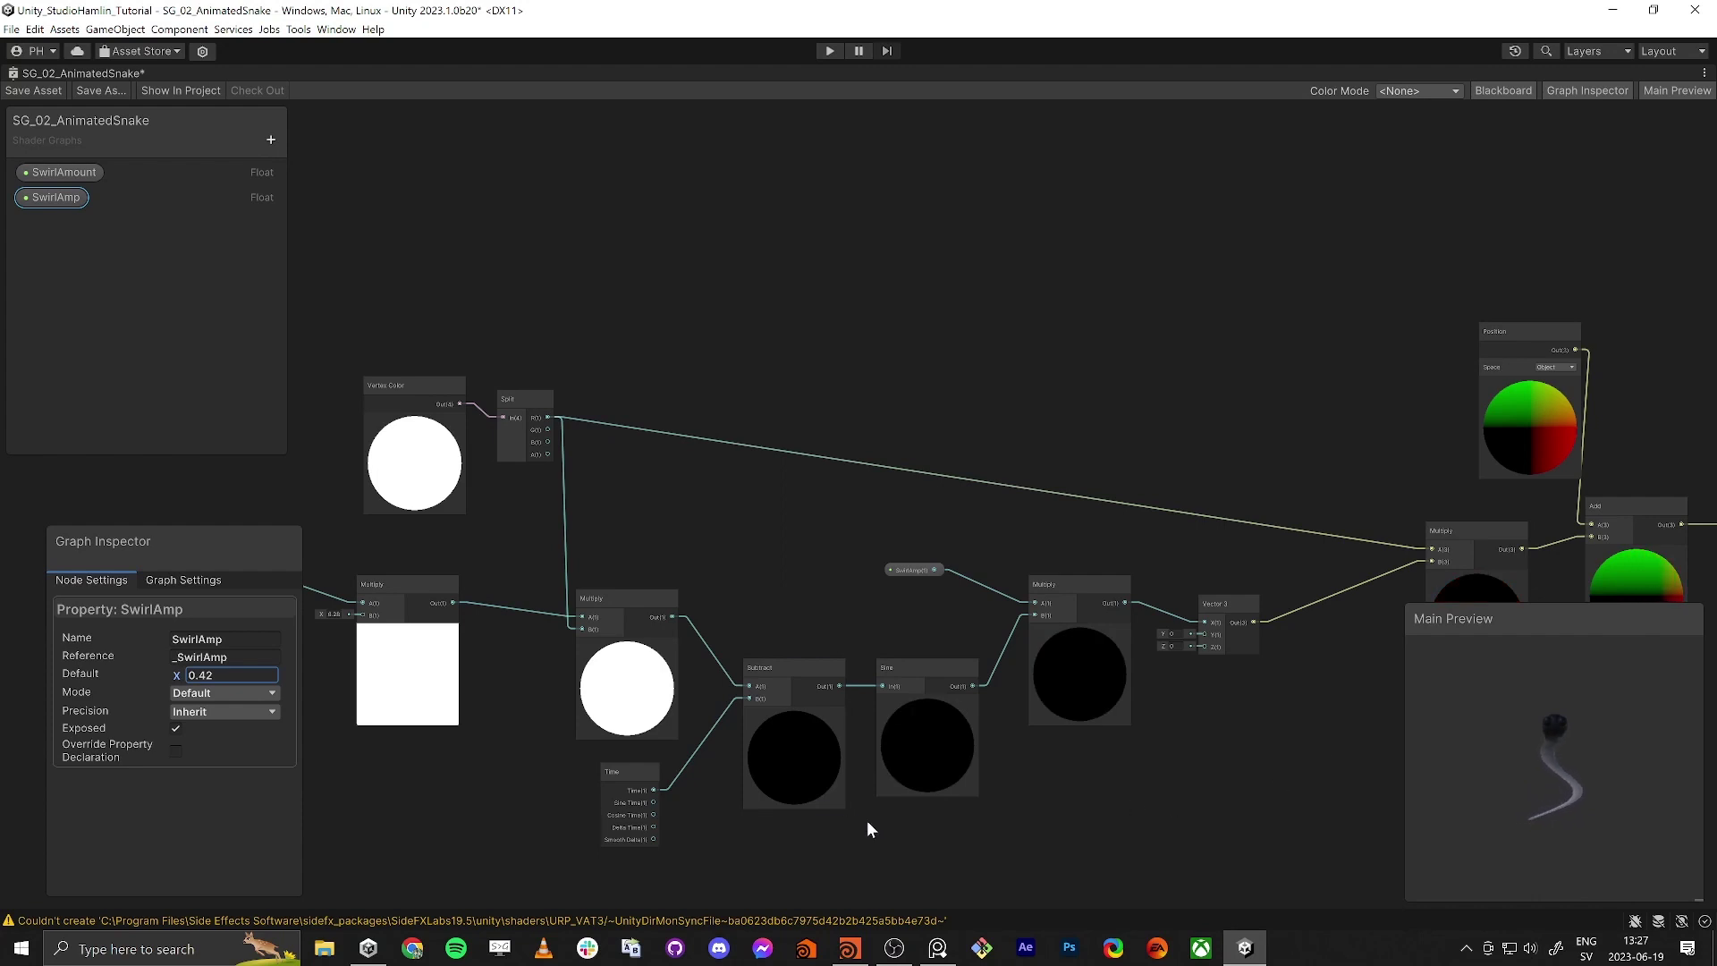
Step: Move Time lower, create a Multiply node from its Time output, and set that node's A to 4
{"action": "middle_click_drag", "start_coordinate": [867, 819], "coordinate": [1124, 689]}
{"action": "left_click", "coordinate": [832, 651]}
{"action": "left_click_drag", "start_coordinate": [833, 647], "coordinate": [900, 720]}
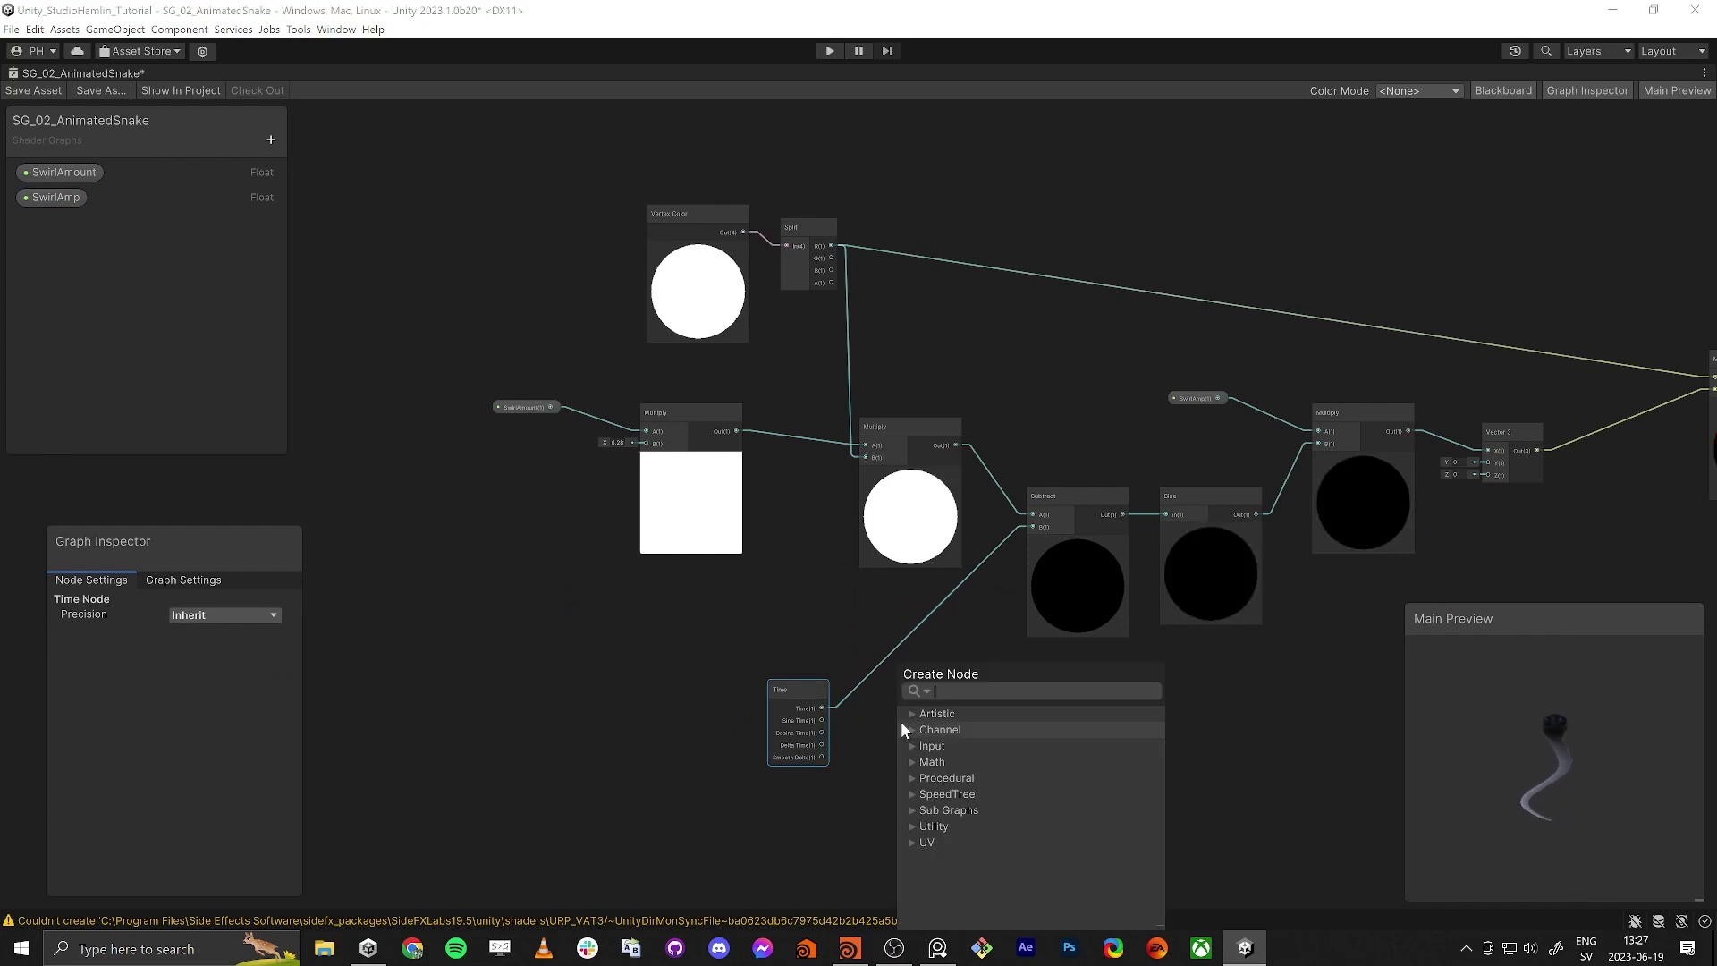
{"action": "type", "text": "mul"}
{"action": "key", "text": "Return"}
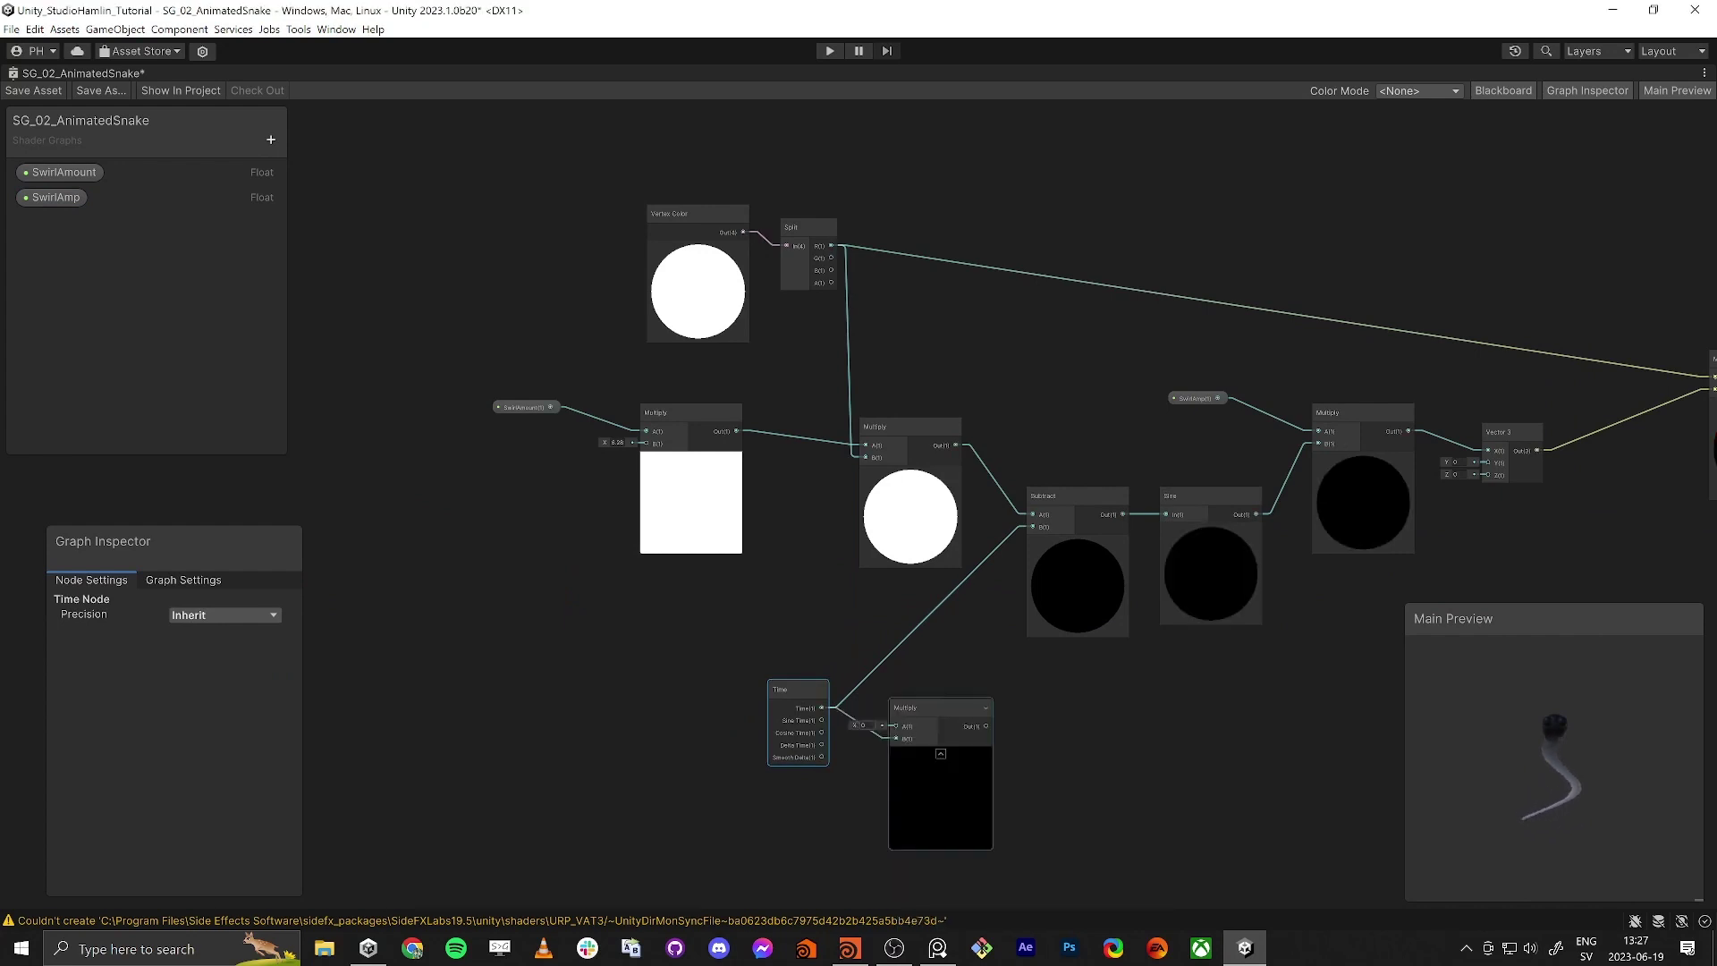
{"action": "left_click", "coordinate": [863, 726]}
{"action": "type", "text": "4"}
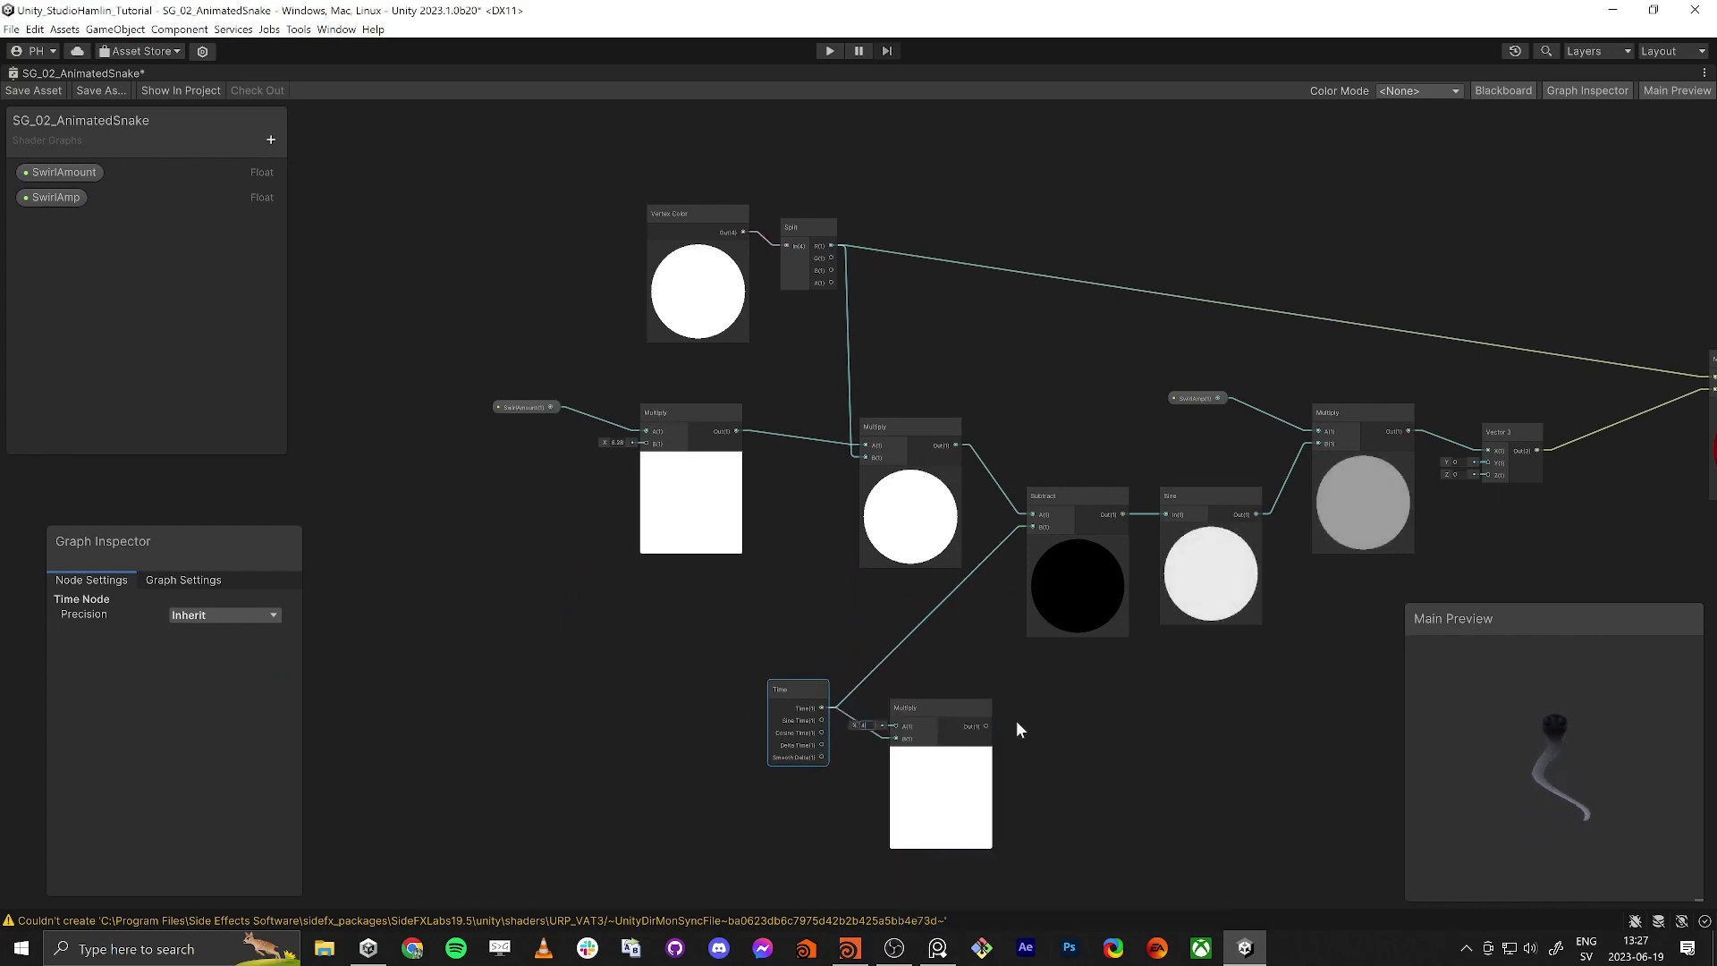
Step: Connect the Time Multiply's output to B of Subtract and reposition the Time node beside it
{"action": "left_click_drag", "start_coordinate": [987, 725], "coordinate": [1032, 525]}
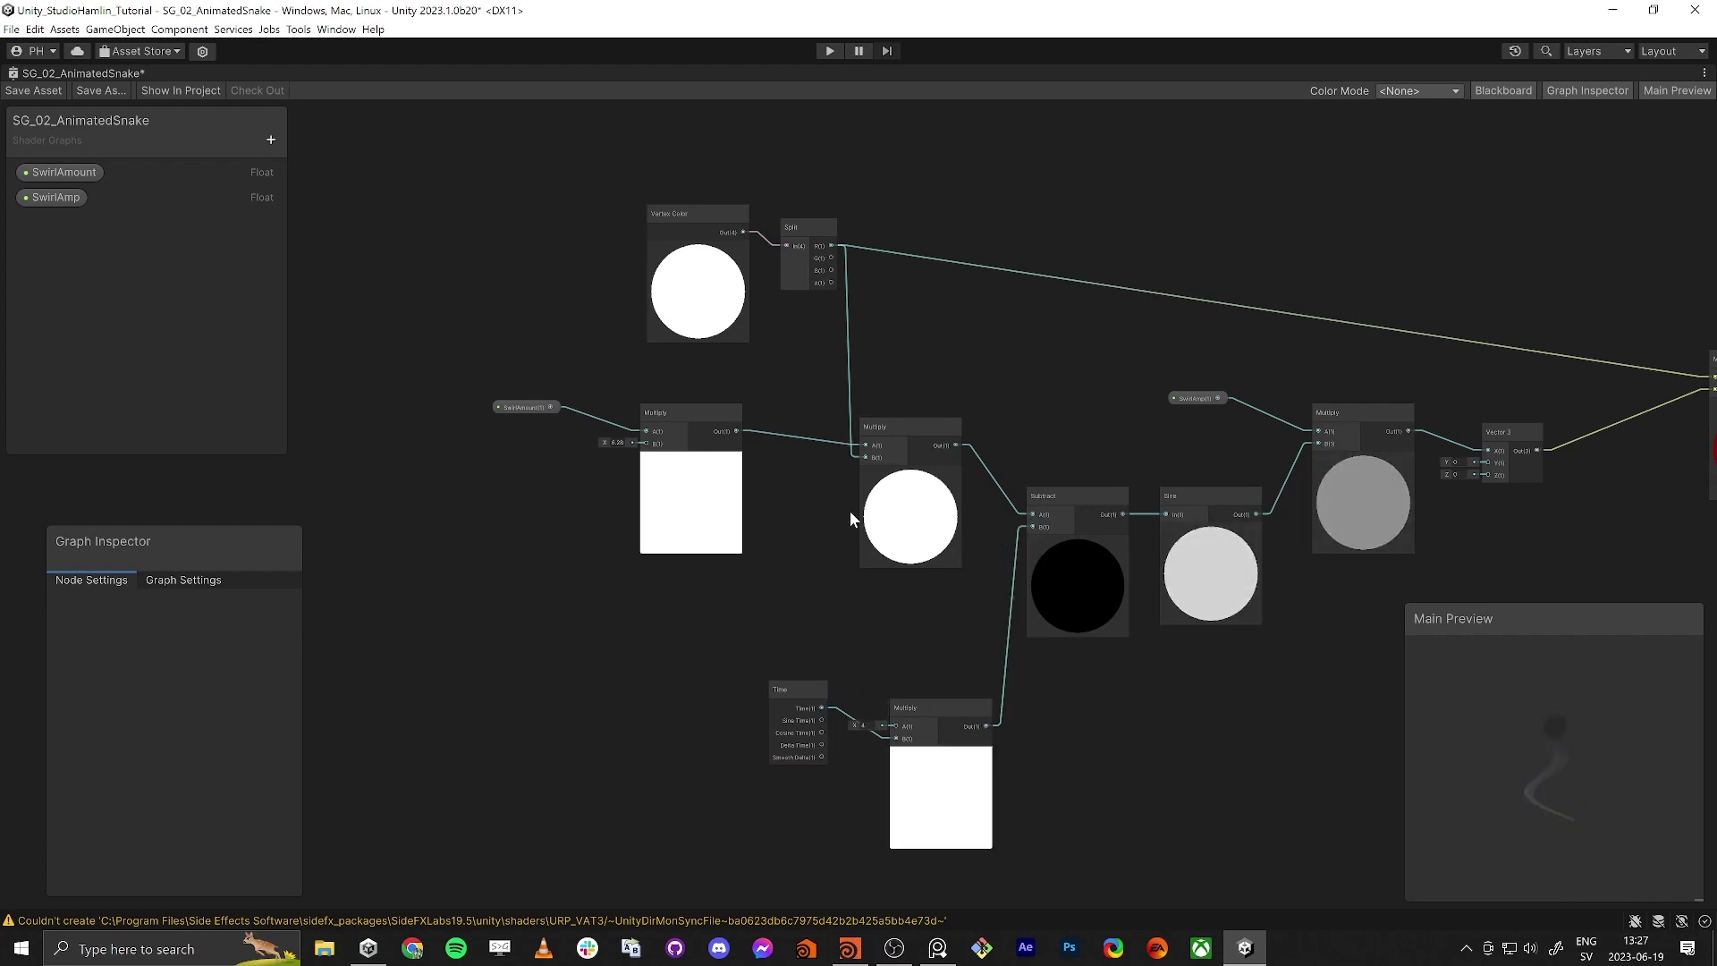
{"action": "left_click_drag", "start_coordinate": [820, 683], "coordinate": [781, 719]}
{"action": "left_click", "coordinate": [892, 706]}
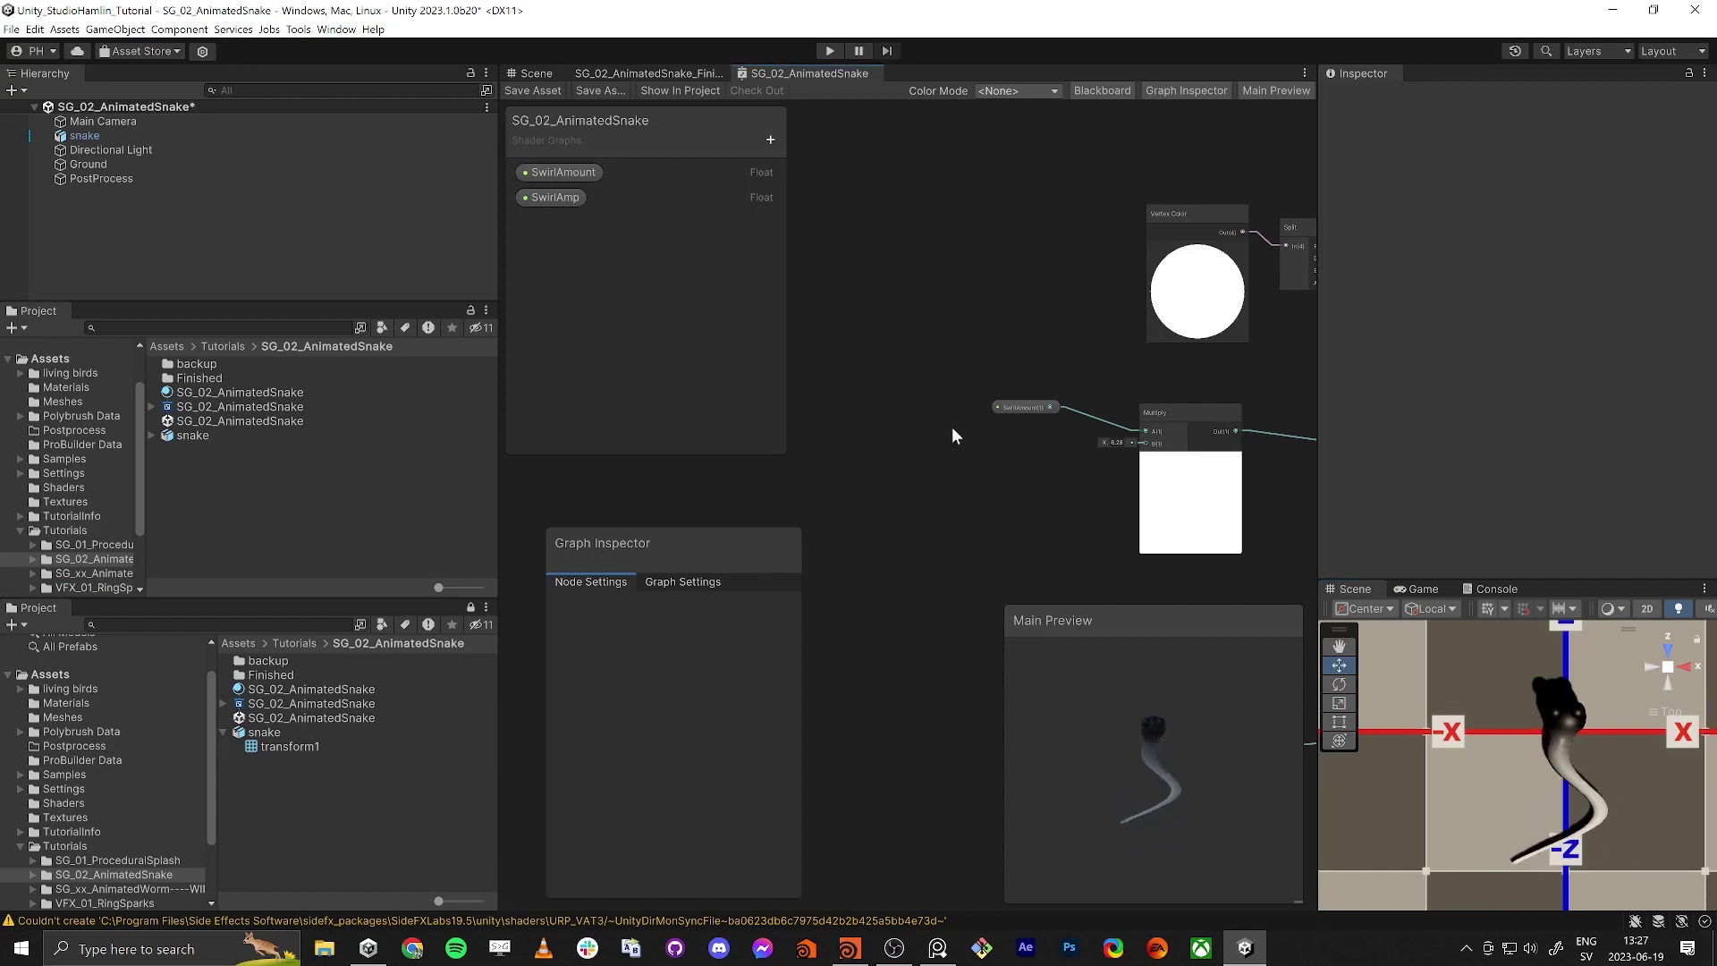
Step: Maximize the shader graph view and widen the gap between the Add node and the Vertex block
{"action": "key", "text": "shift+space"}
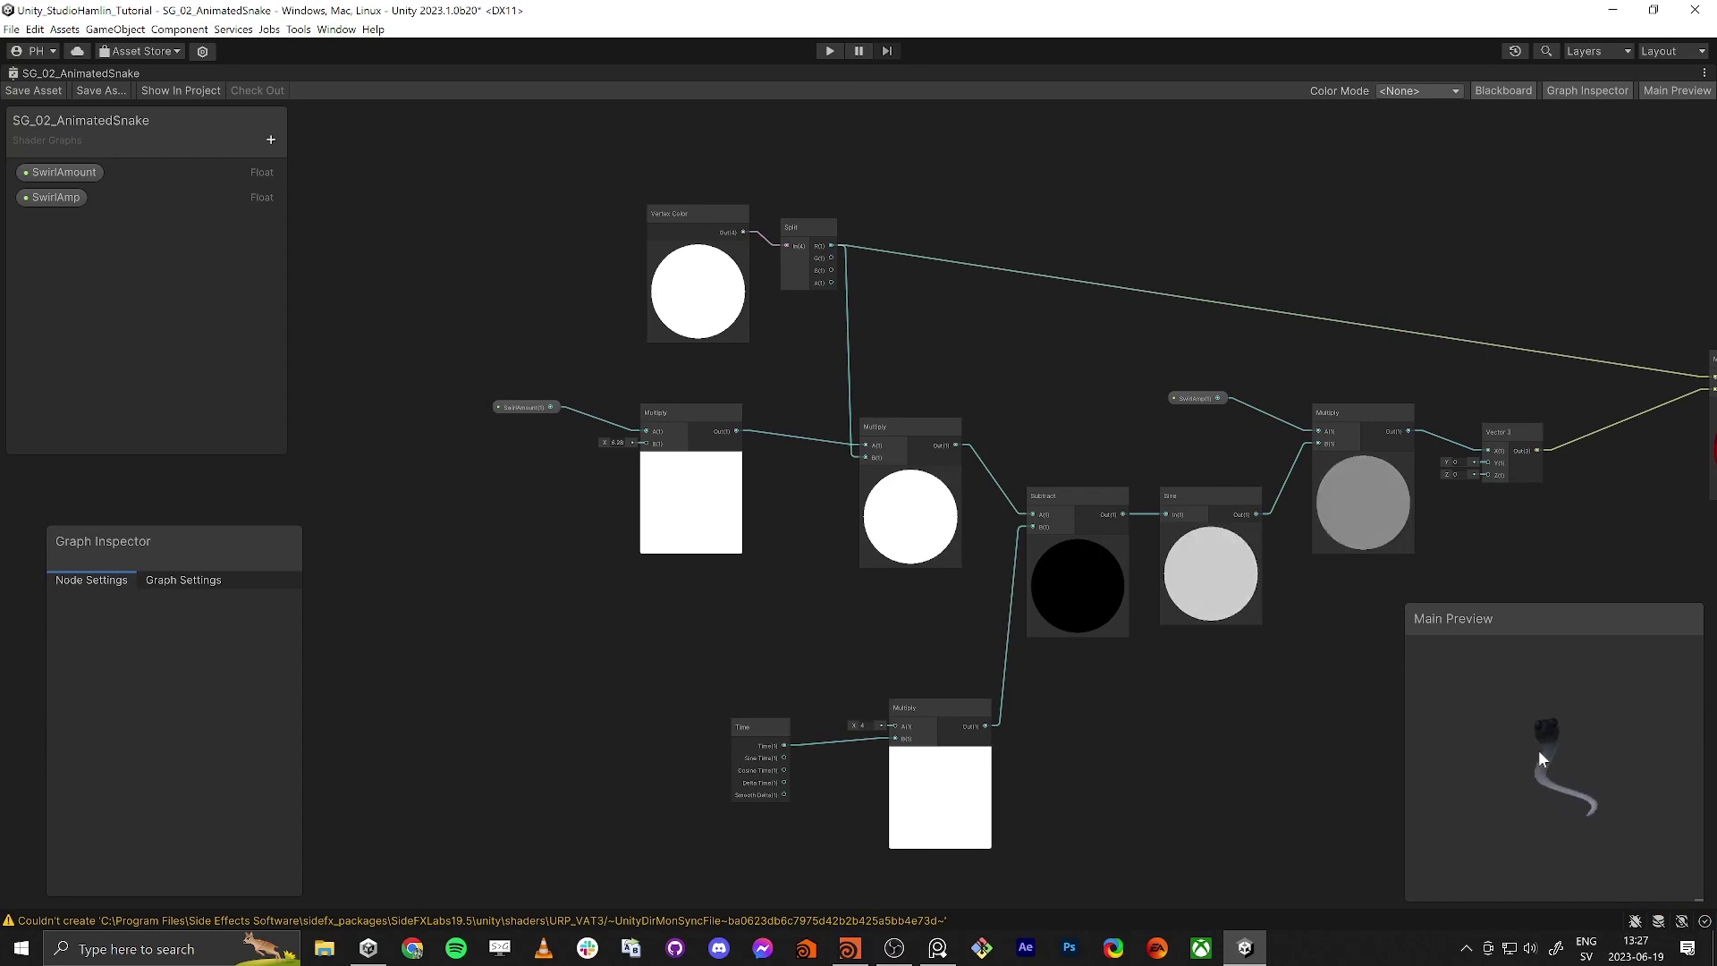
{"action": "scroll", "coordinate": [1162, 671], "scroll_direction": "down", "scroll_amount": 5}
{"action": "middle_click_drag", "start_coordinate": [869, 646], "coordinate": [603, 668]}
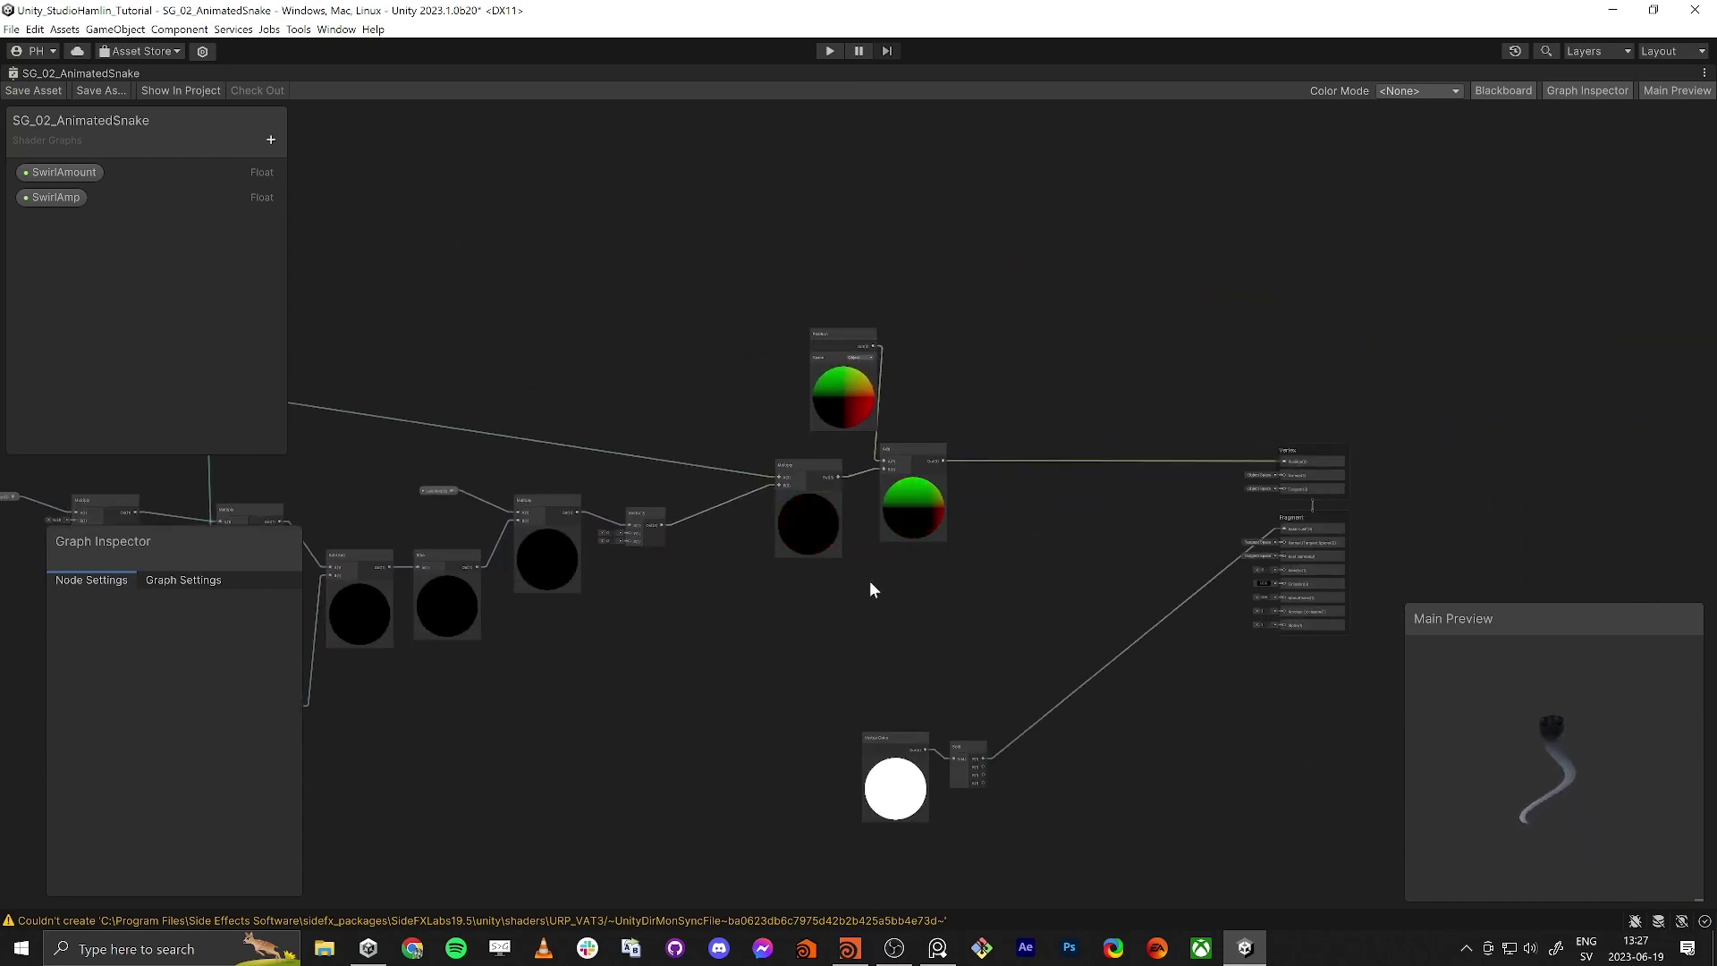
{"action": "left_click_drag", "start_coordinate": [725, 262], "coordinate": [849, 481]}
{"action": "middle_click_drag", "start_coordinate": [1077, 528], "coordinate": [1103, 578]}
{"action": "scroll", "coordinate": [1134, 476], "scroll_direction": "up", "scroll_amount": 3}
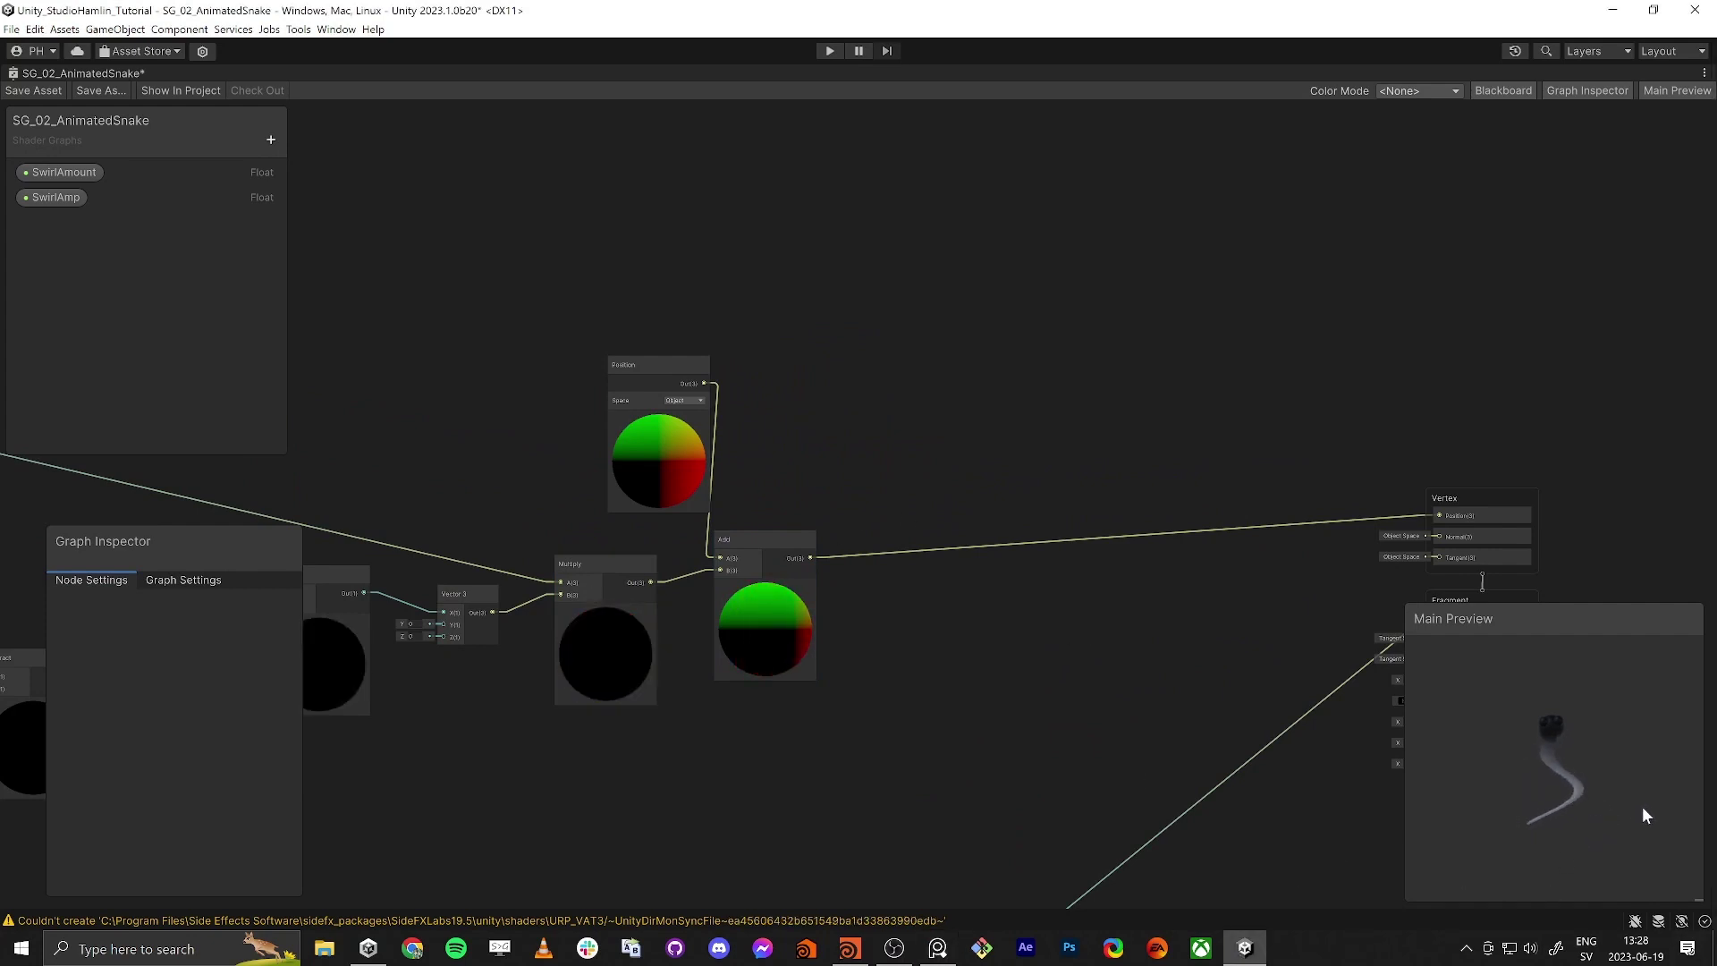
Step: Create a Rotate About Axis node and wire it between Add's output and the Vertex Position input
{"action": "key", "text": "space"}
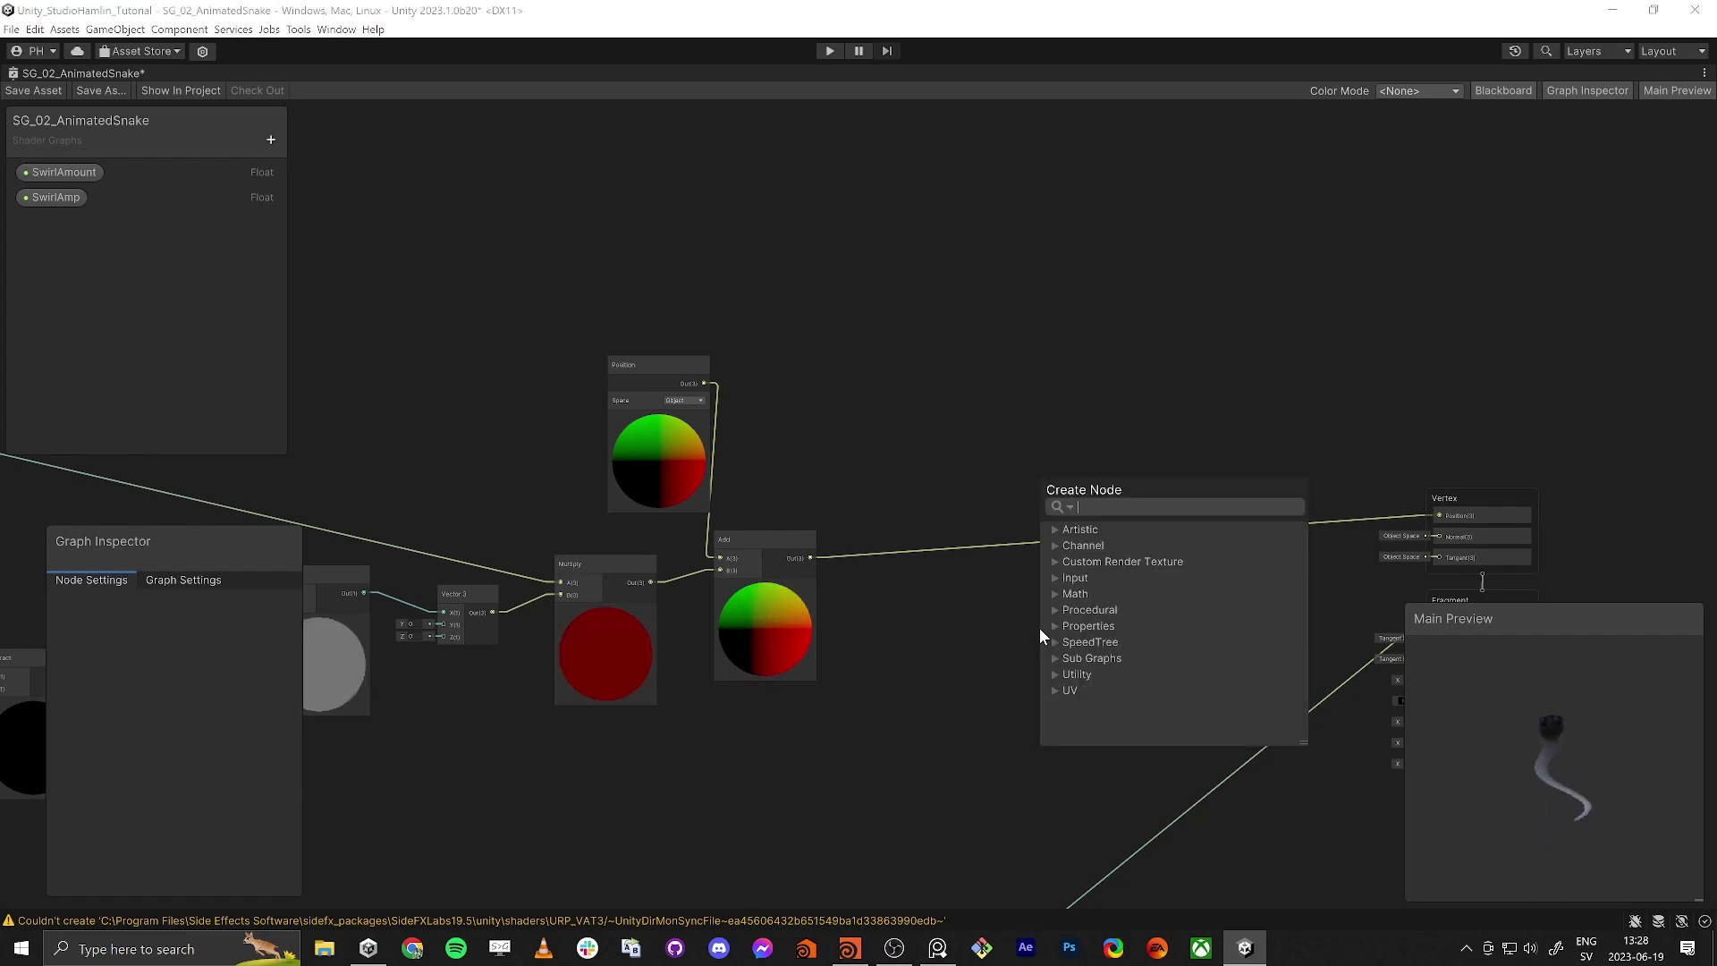
{"action": "type", "text": "roat"}
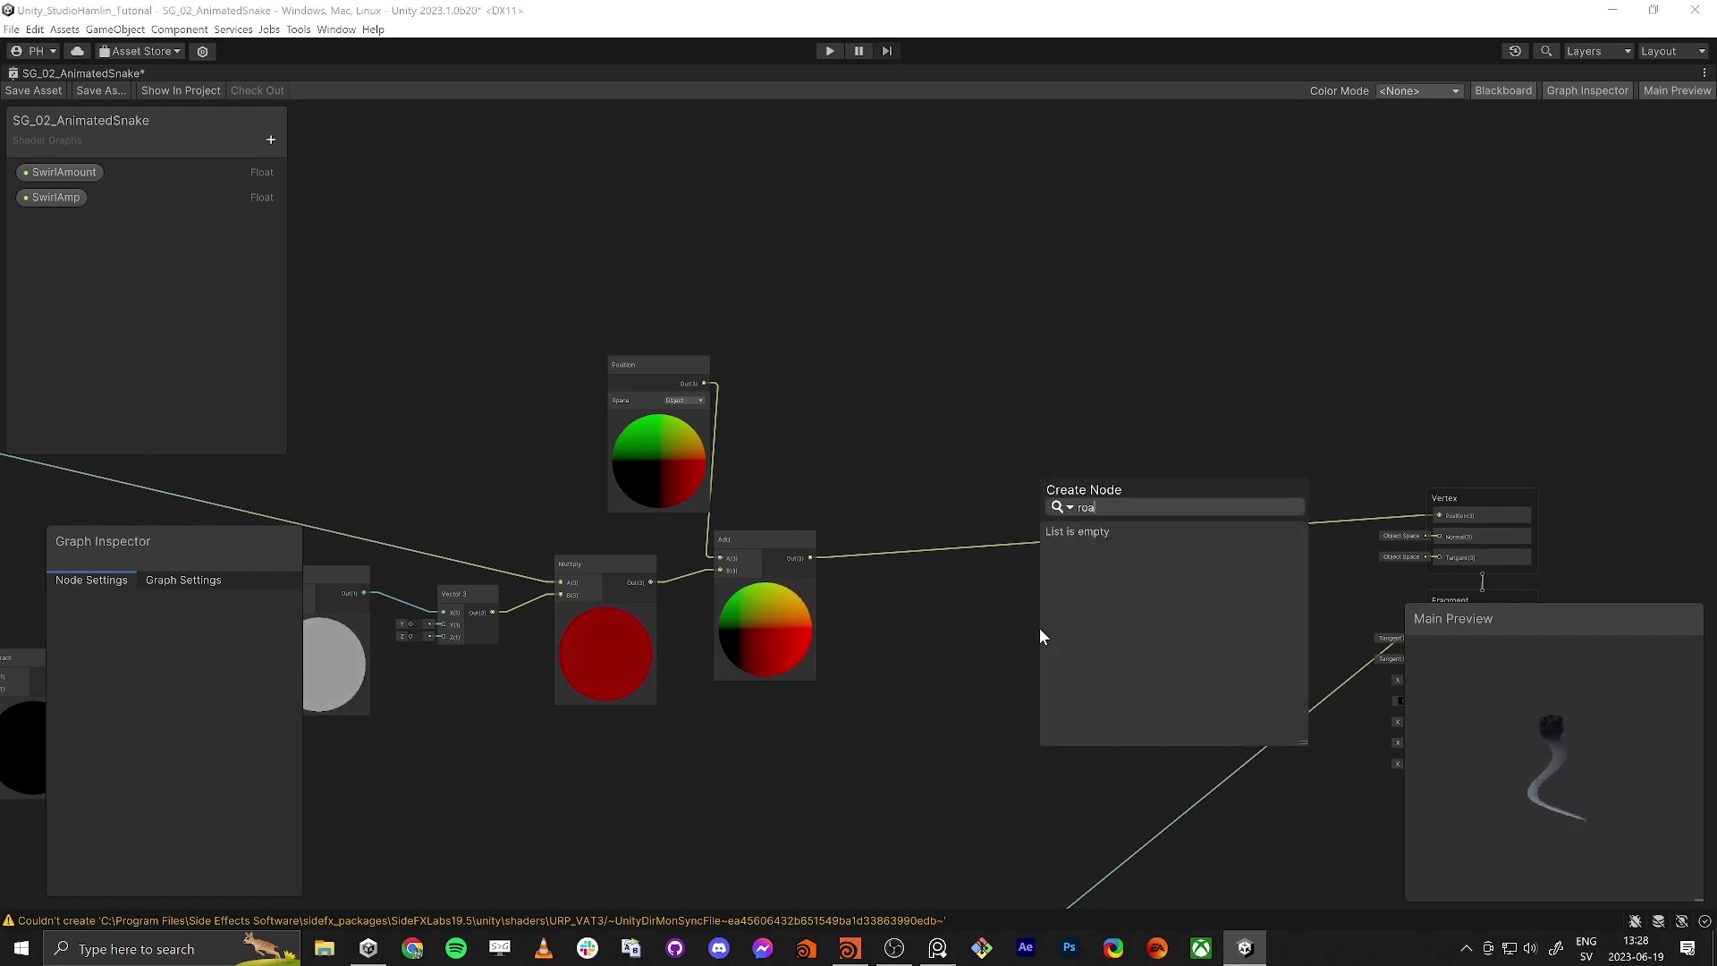
{"action": "key", "text": "BackSpace"}
{"action": "key", "text": "BackSpace"}
{"action": "type", "text": "tat"}
{"action": "key", "text": "Return"}
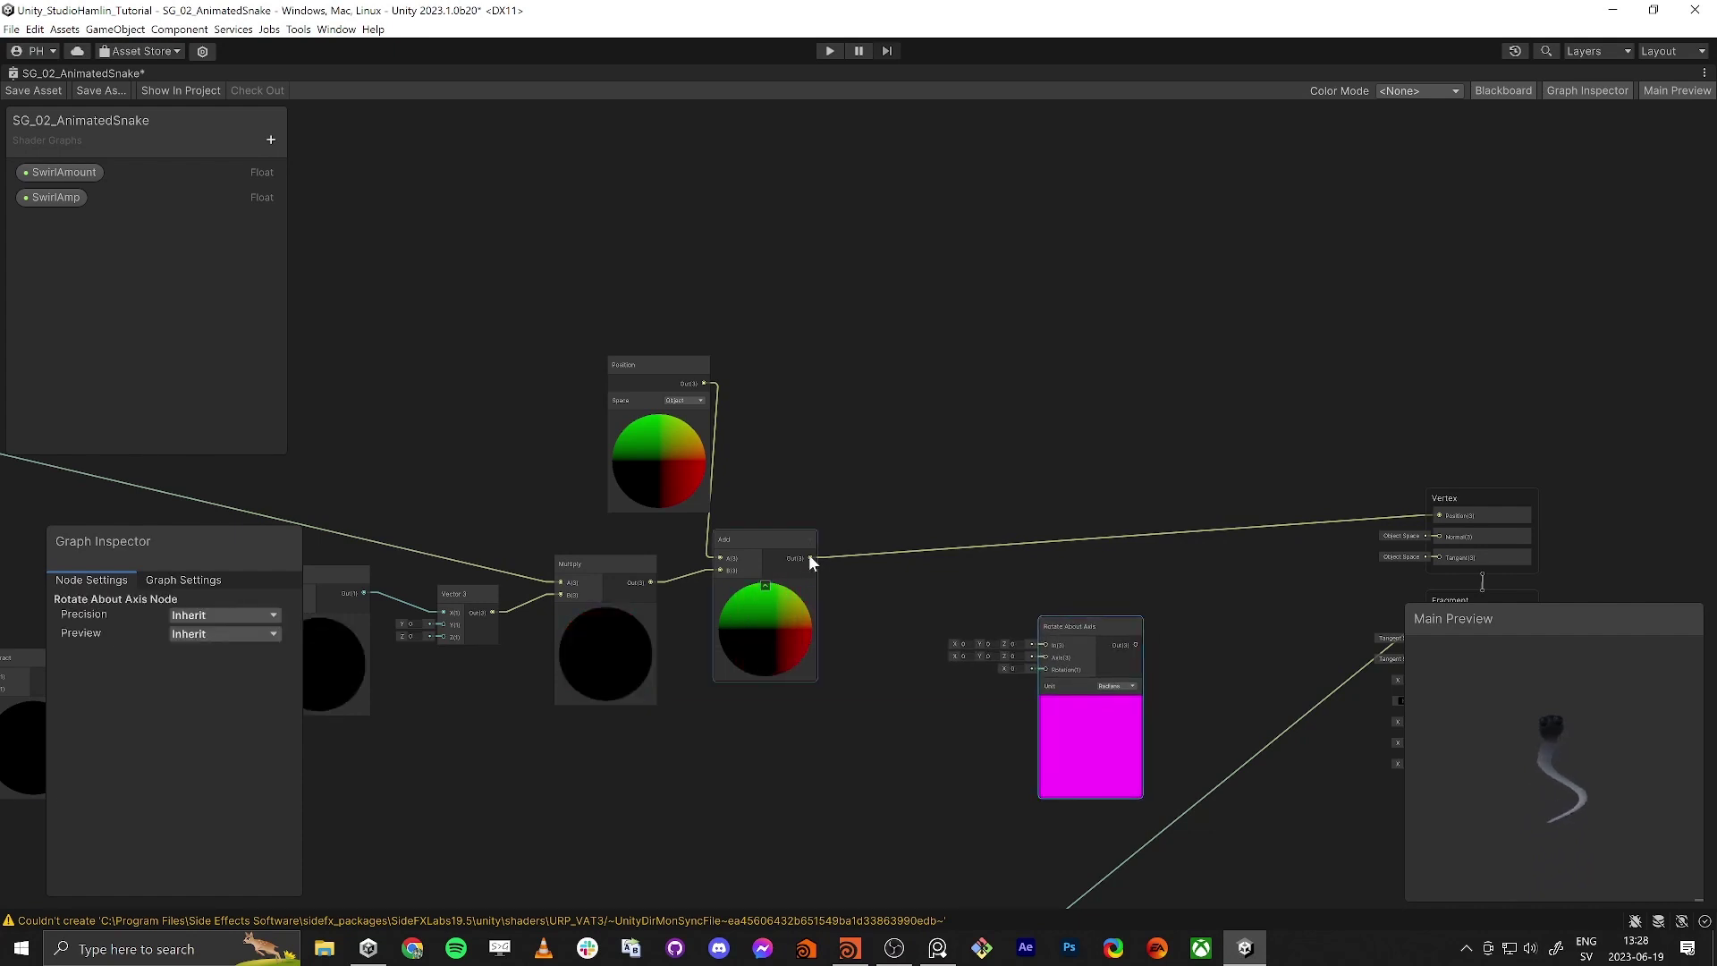
{"action": "left_click_drag", "start_coordinate": [809, 558], "coordinate": [1438, 515]}
{"action": "left_click_drag", "start_coordinate": [1087, 629], "coordinate": [1080, 541]}
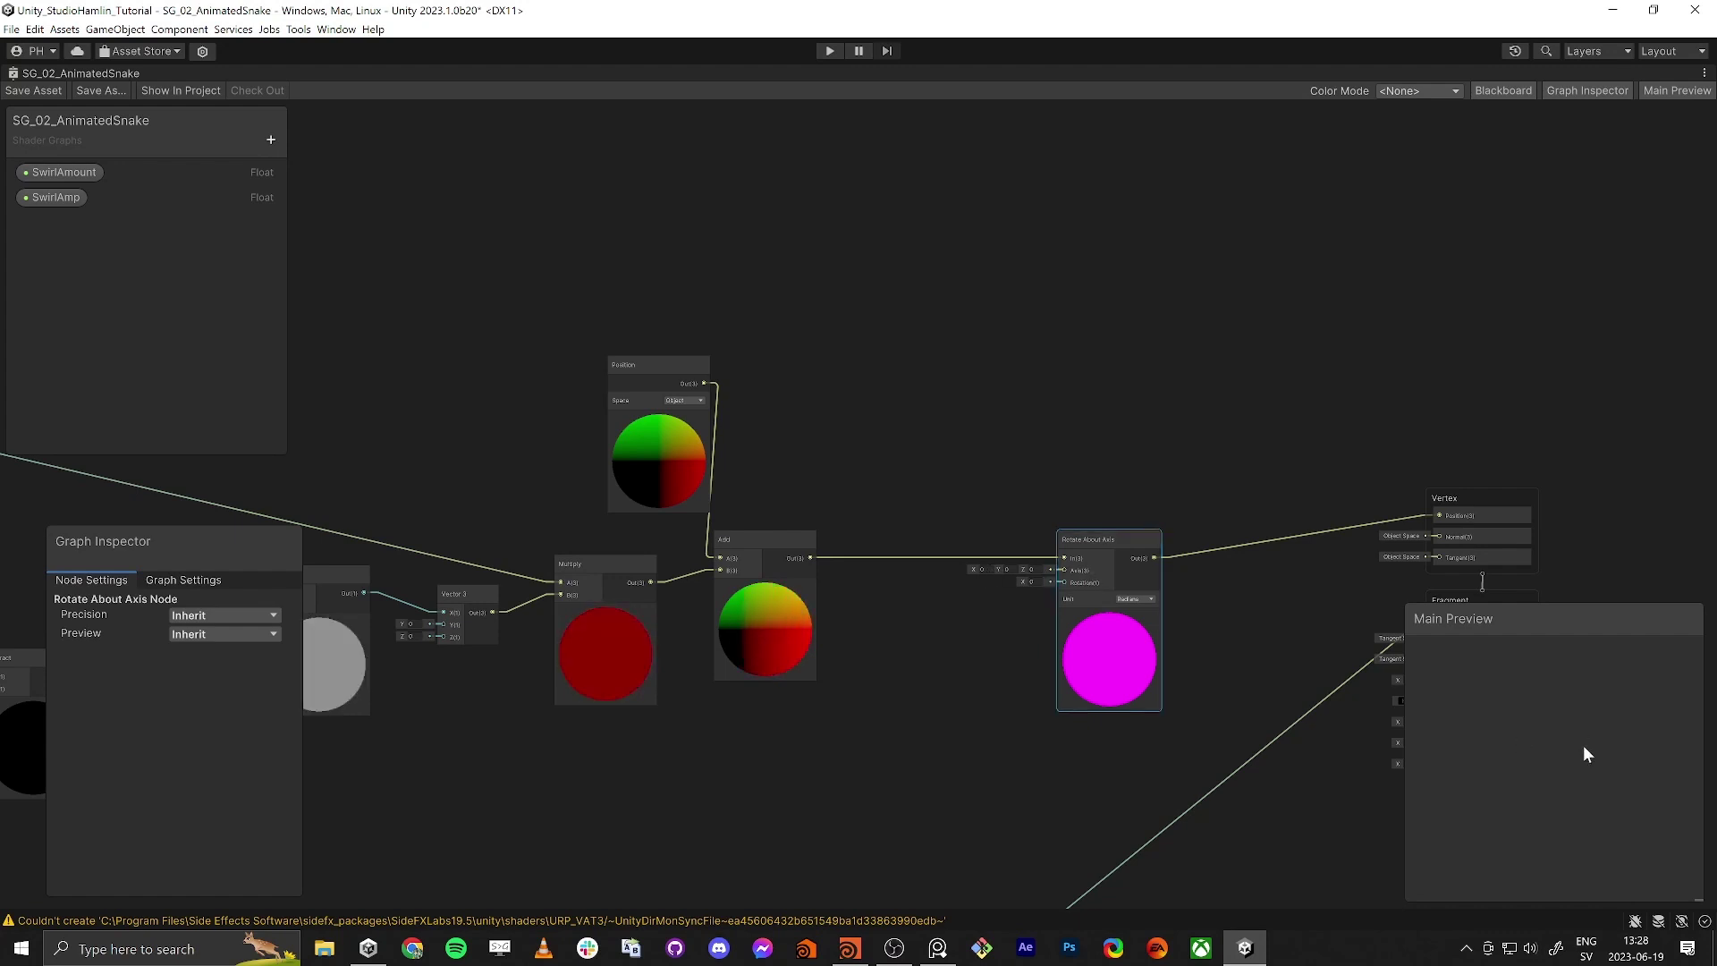
Step: Set Rotate About Axis's Axis Y to 1 and vary its Rotation to test the turn in the preview
{"action": "left_click", "coordinate": [1007, 570]}
{"action": "type", "text": "1"}
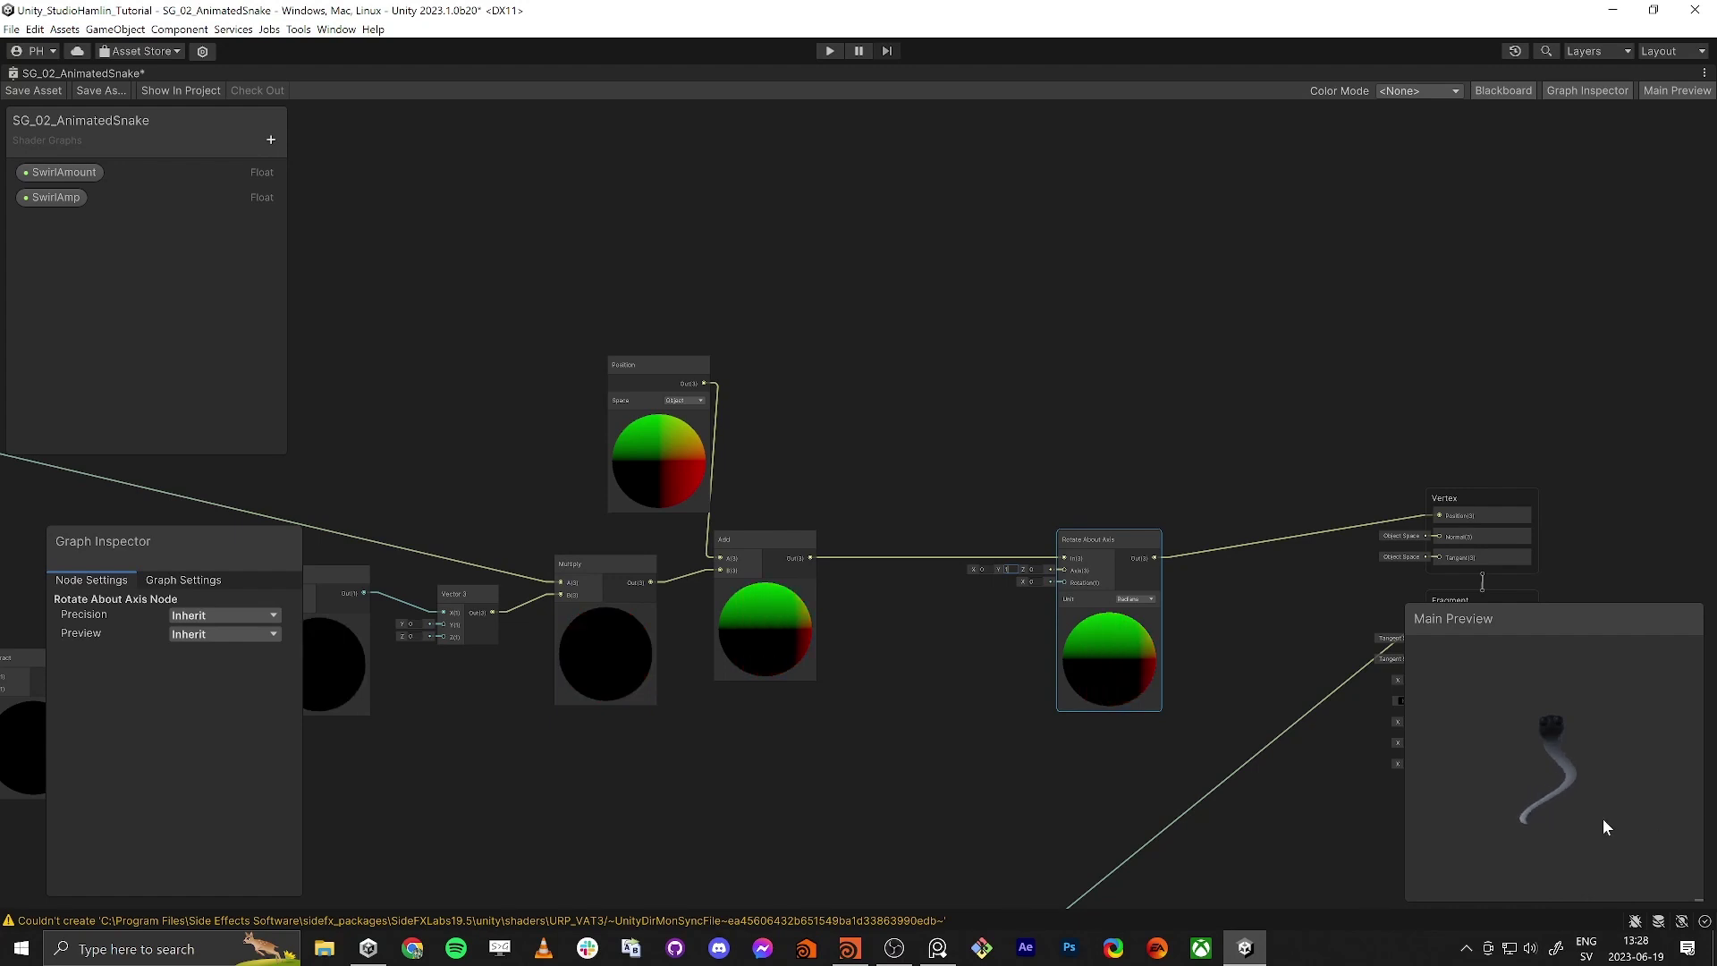
{"action": "left_click_drag", "start_coordinate": [1602, 819], "coordinate": [1535, 805]}
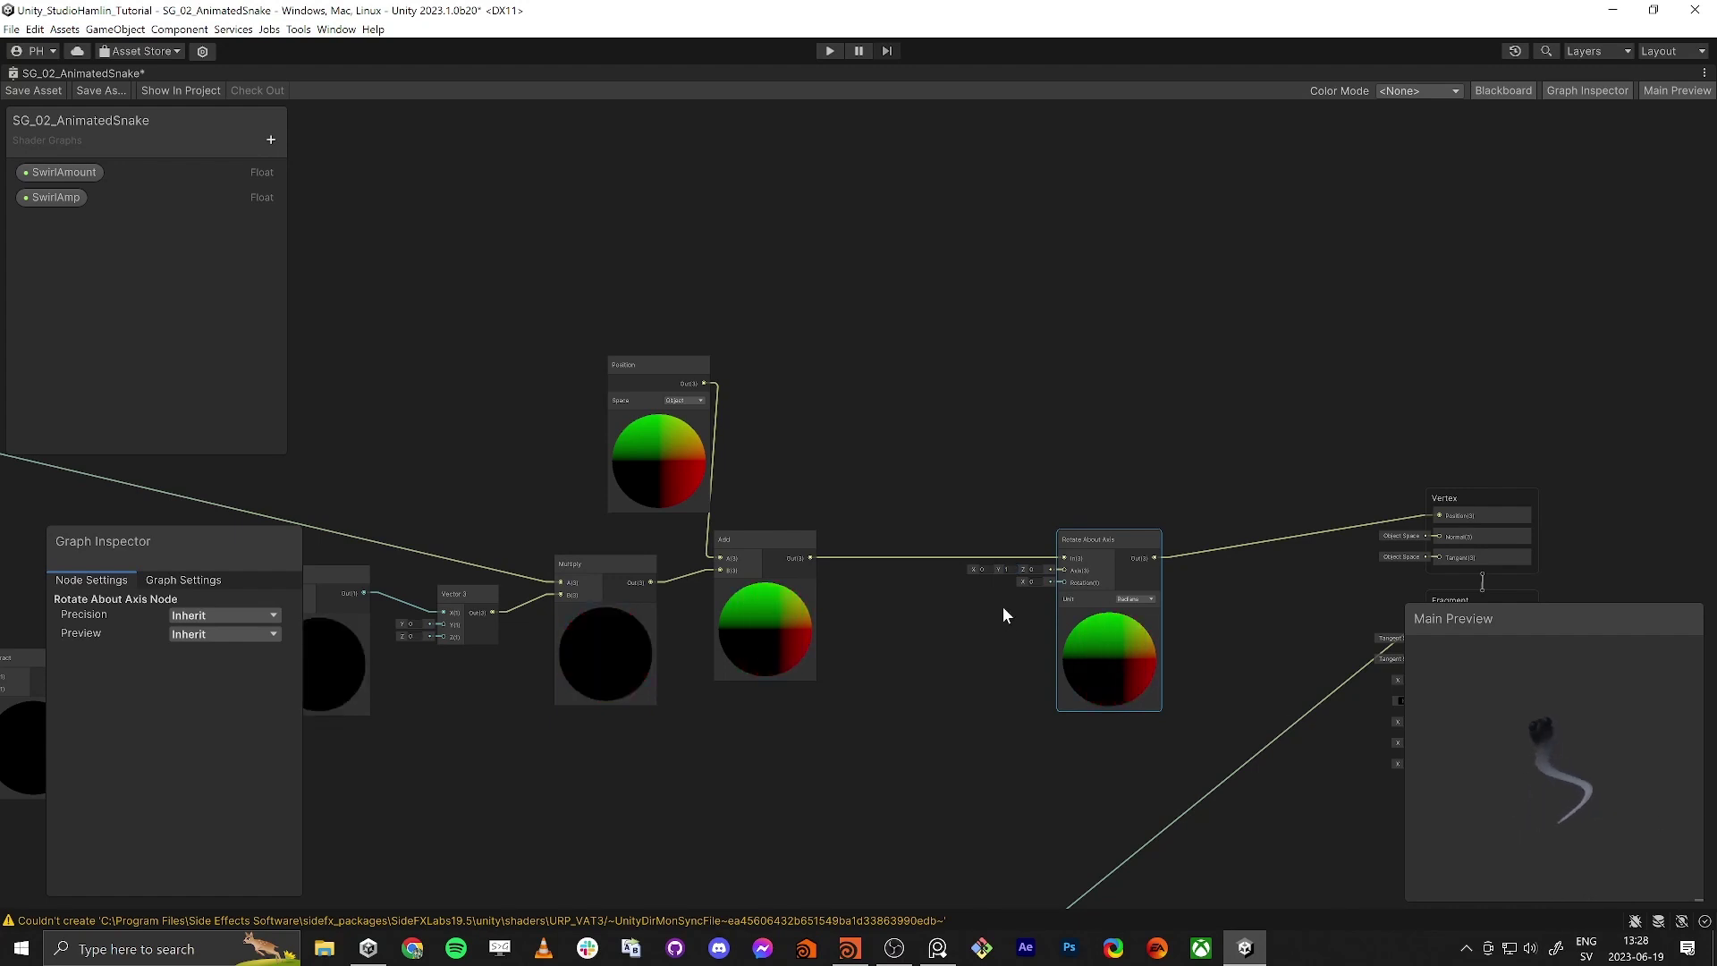
{"action": "left_click", "coordinate": [1022, 580]}
{"action": "mouse_move", "coordinate": [1022, 581]}
{"action": "left_mouse_down"}
{"action": "mouse_move", "coordinate": [1069, 583]}
{"action": "mouse_move", "coordinate": [991, 583]}
{"action": "mouse_move", "coordinate": [1080, 590]}
{"action": "mouse_move", "coordinate": [1011, 567]}
{"action": "left_mouse_up"}
Step: Try rotating the snake about the X axis, with Axis X 1, Y 0 and Z 0 and a varied Rotation
{"action": "left_click", "coordinate": [986, 567]}
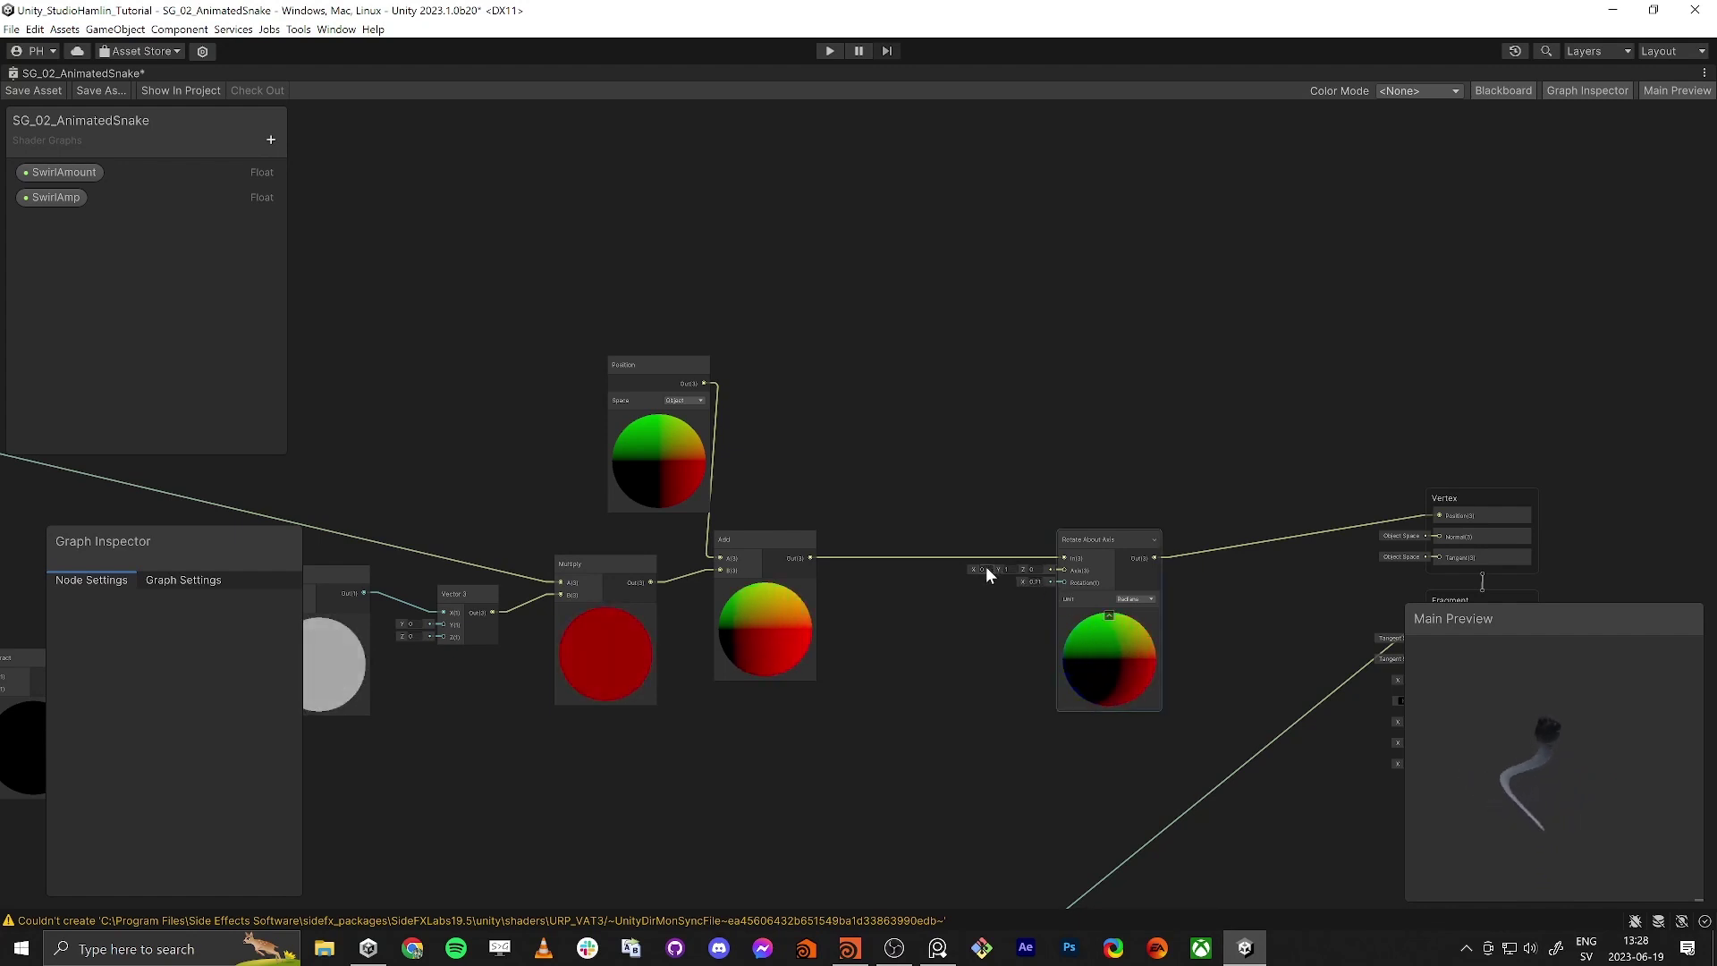
{"action": "type", "text": "1"}
{"action": "left_click", "coordinate": [1011, 572]}
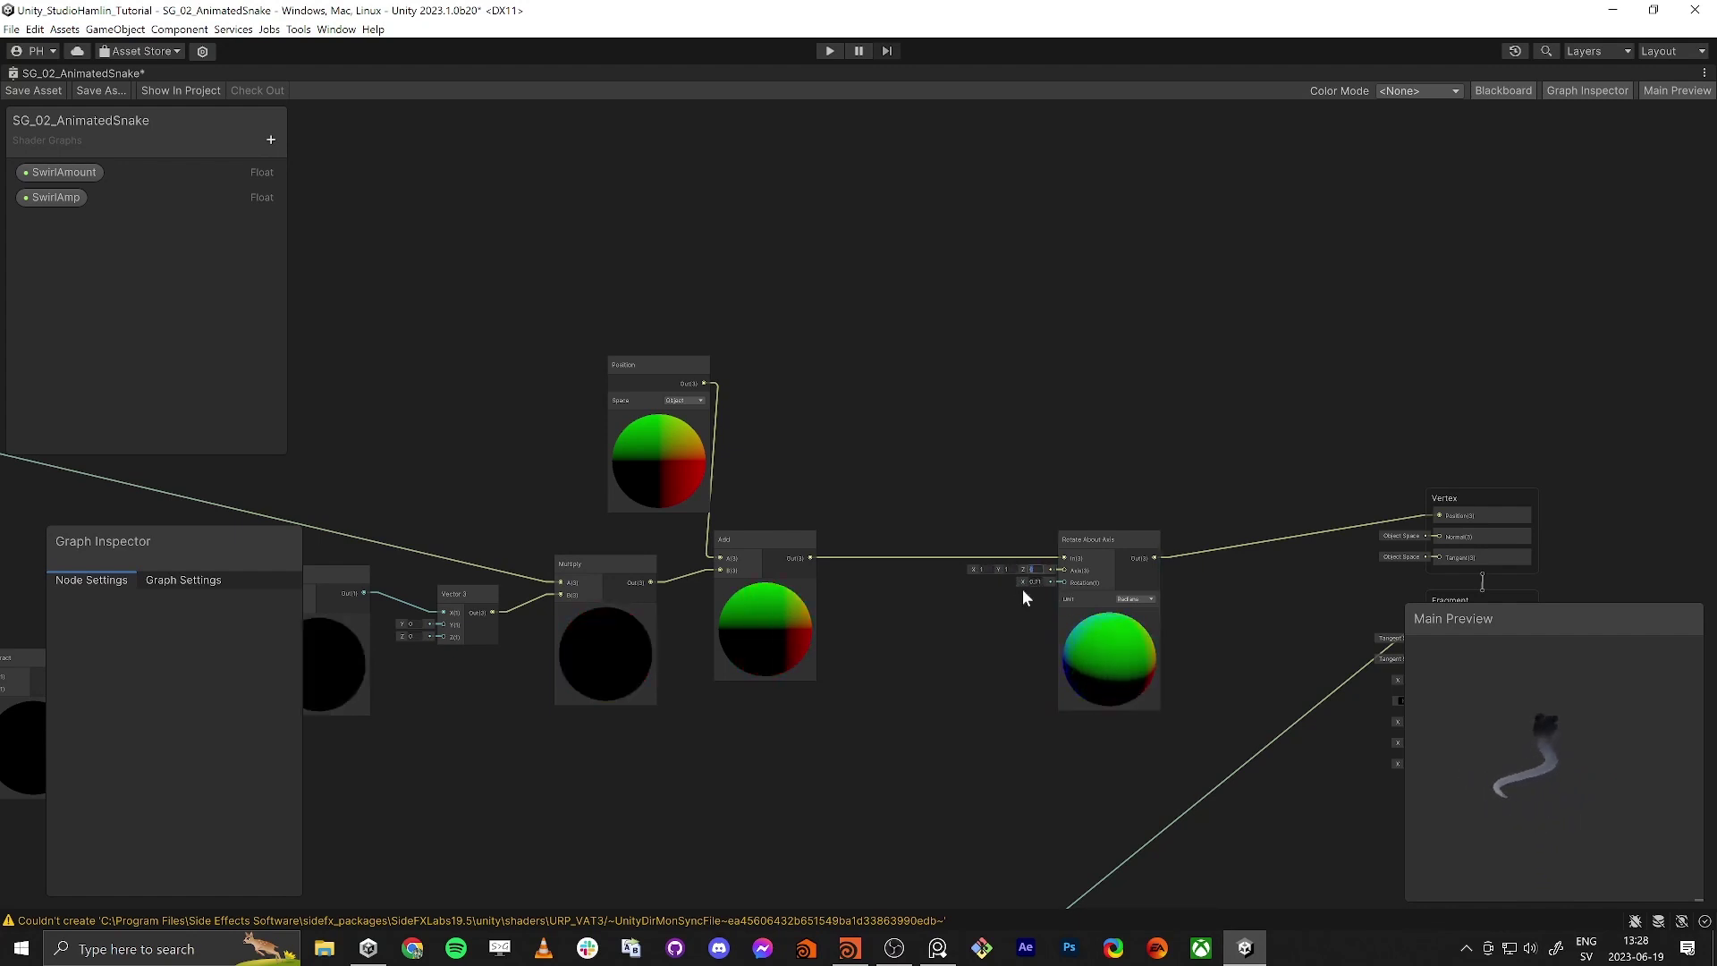
{"action": "type", "text": "0"}
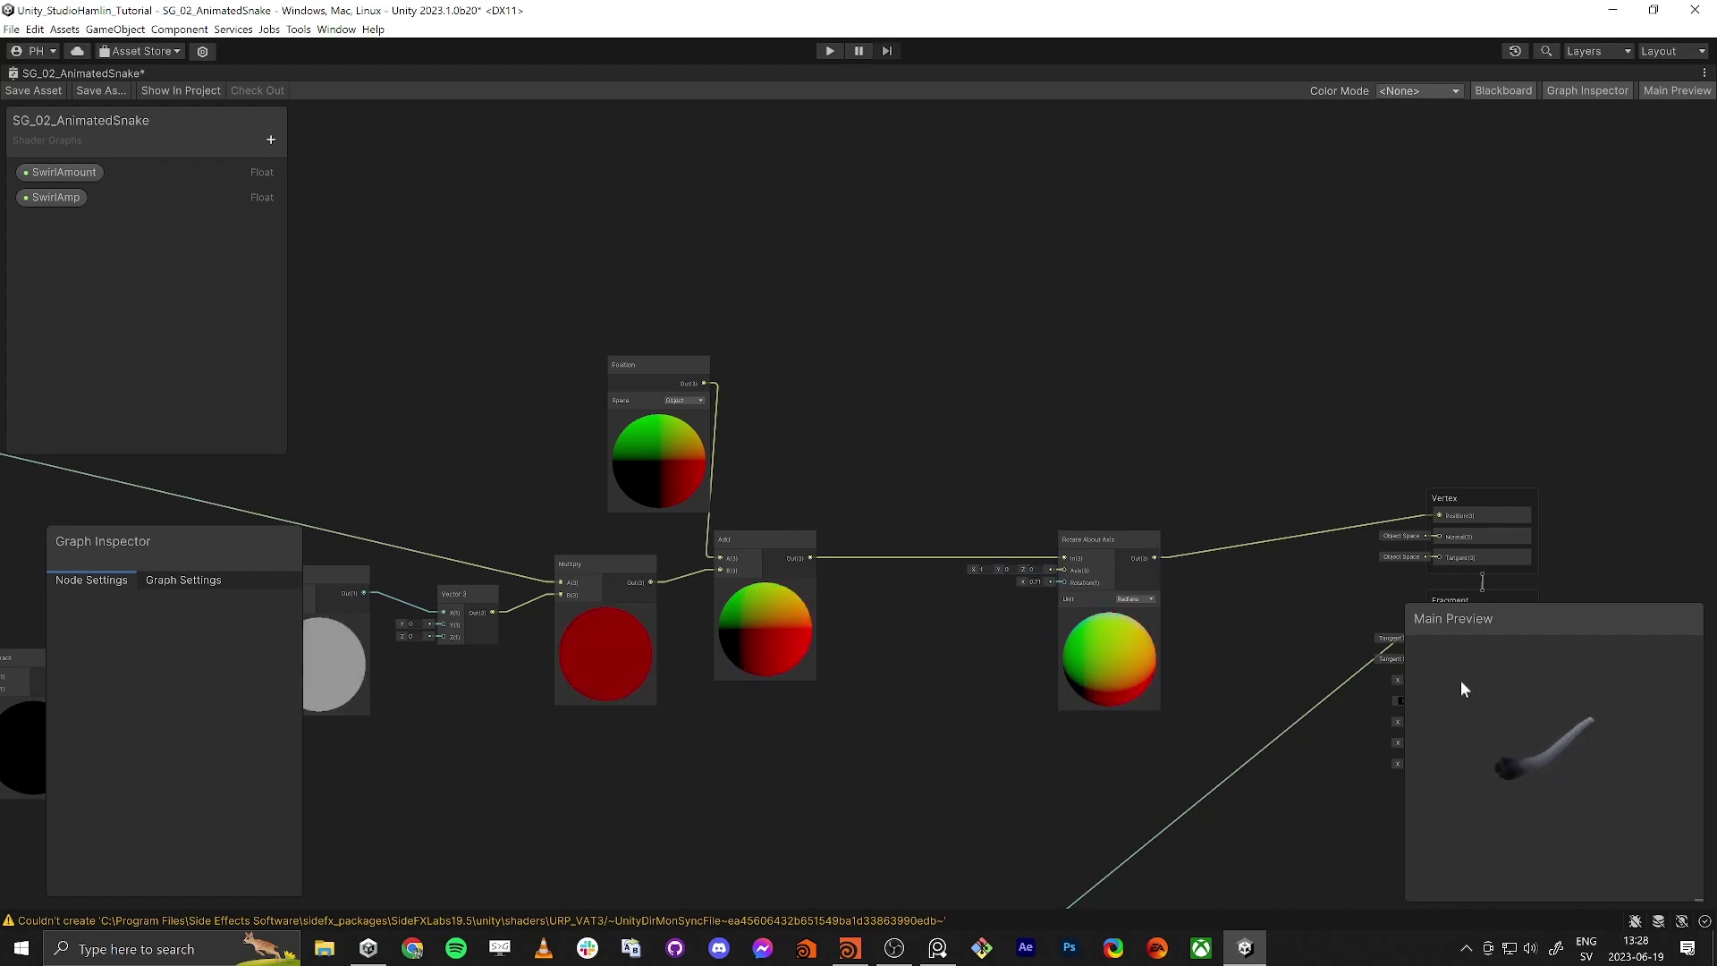
{"action": "mouse_move", "coordinate": [1030, 580]}
{"action": "left_mouse_down"}
{"action": "mouse_move", "coordinate": [954, 576]}
{"action": "mouse_move", "coordinate": [1034, 581]}
{"action": "mouse_move", "coordinate": [989, 579]}
{"action": "mouse_move", "coordinate": [1017, 580]}
{"action": "left_mouse_up"}
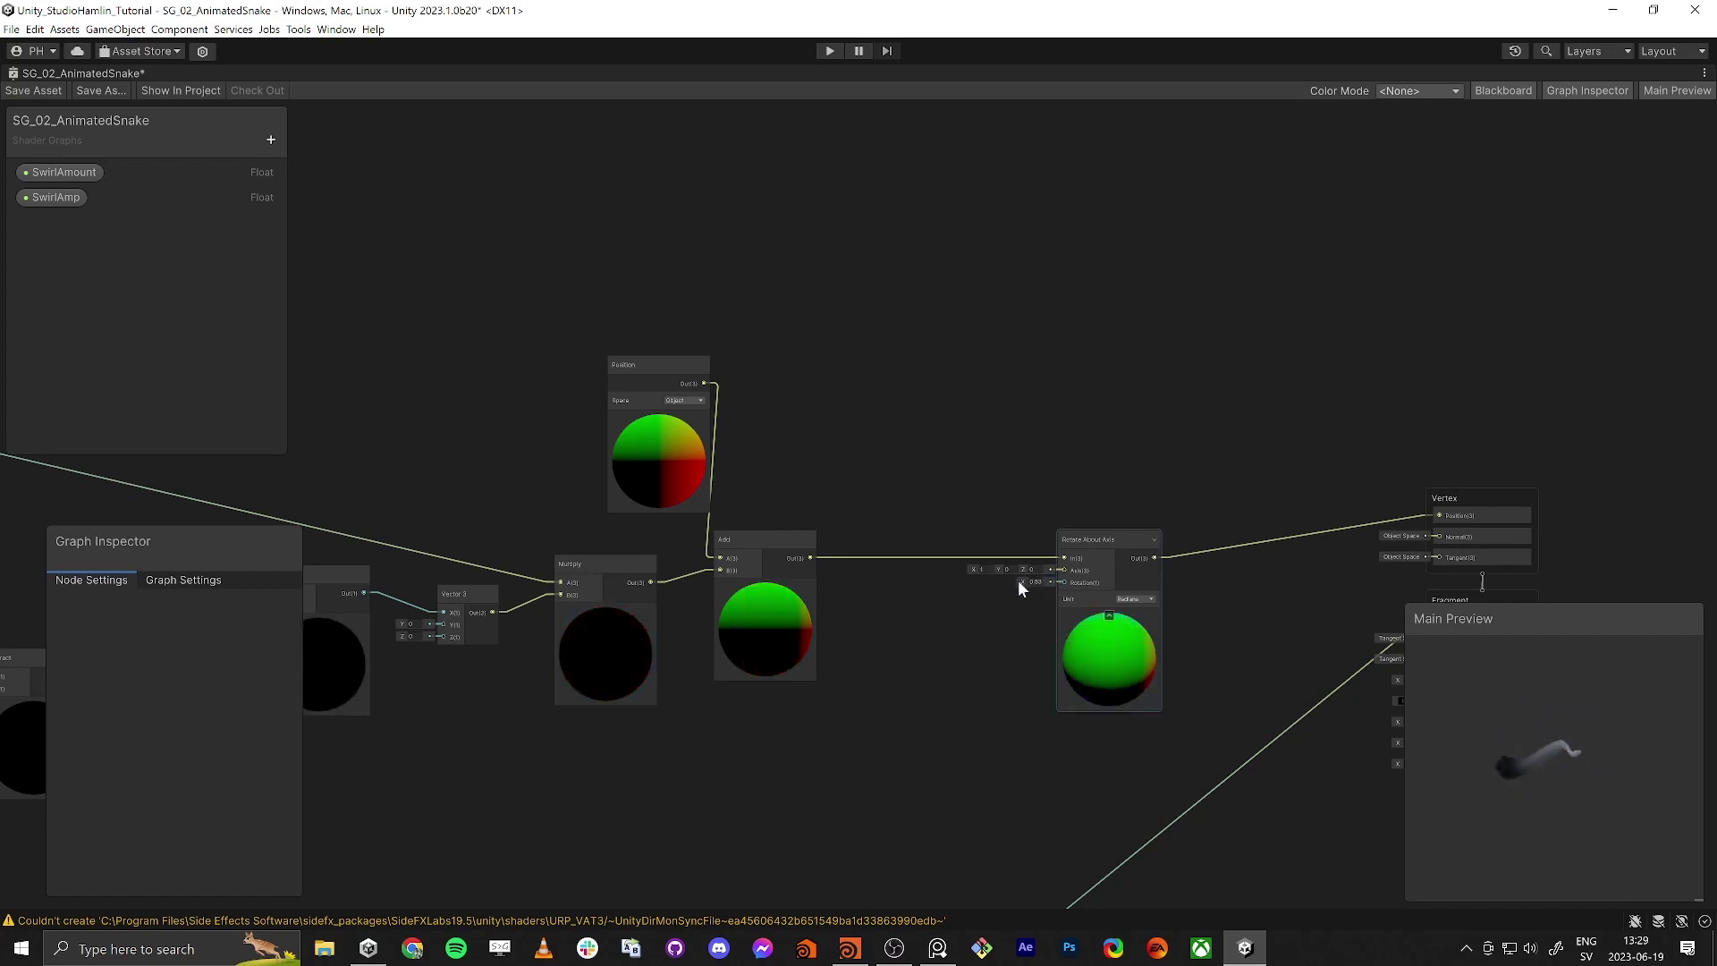
Step: Set the Axis of Rotate About Axis to X 0 and Y 1, and its Rotation to 0
{"action": "left_click", "coordinate": [1008, 569]}
{"action": "type", "text": "1"}
{"action": "left_click", "coordinate": [983, 569]}
{"action": "type", "text": "0"}
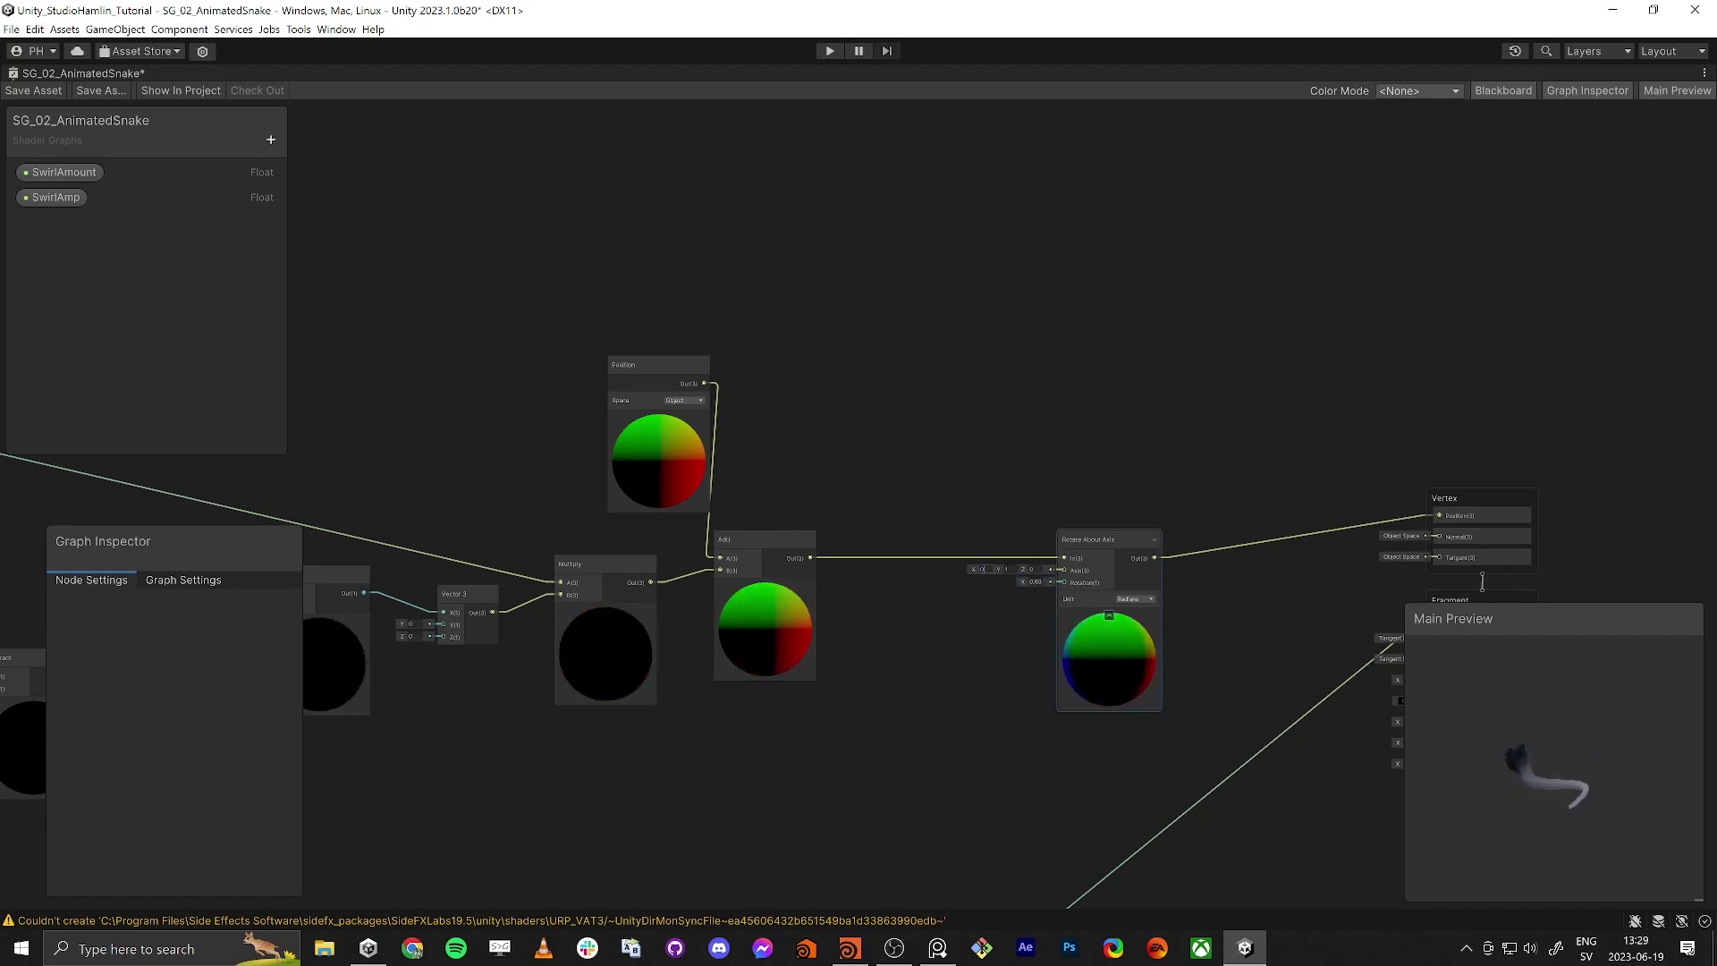
{"action": "left_click", "coordinate": [1010, 570]}
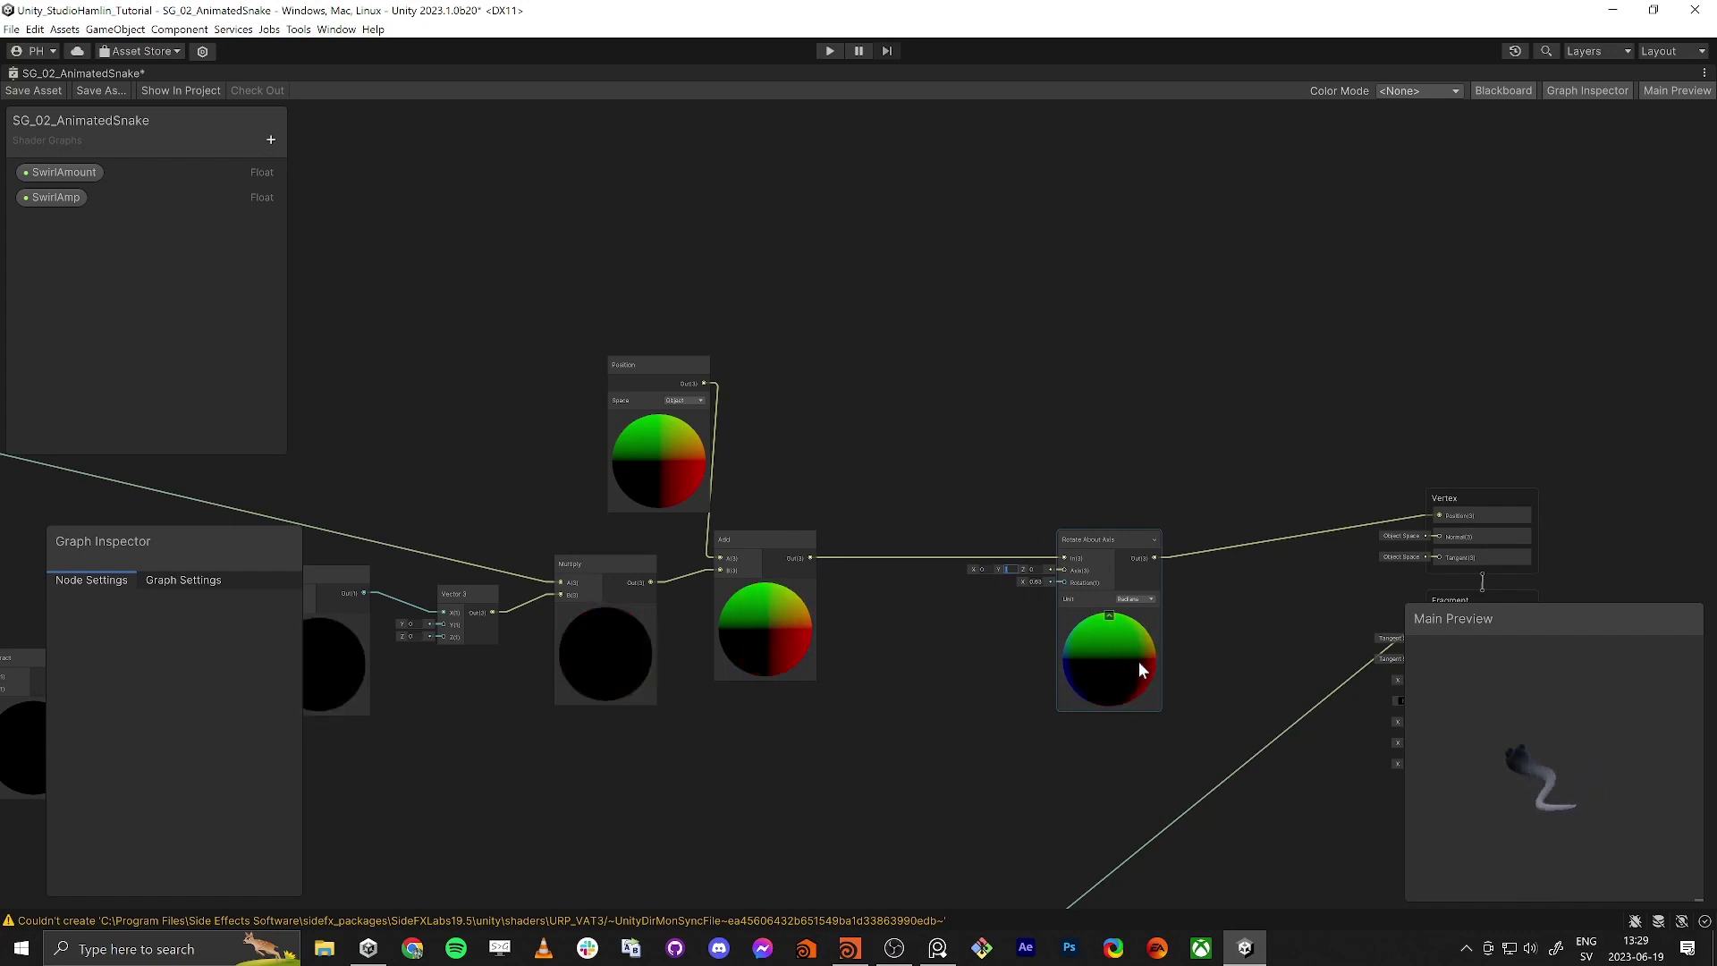
{"action": "type", "text": "1"}
{"action": "key", "text": "Return"}
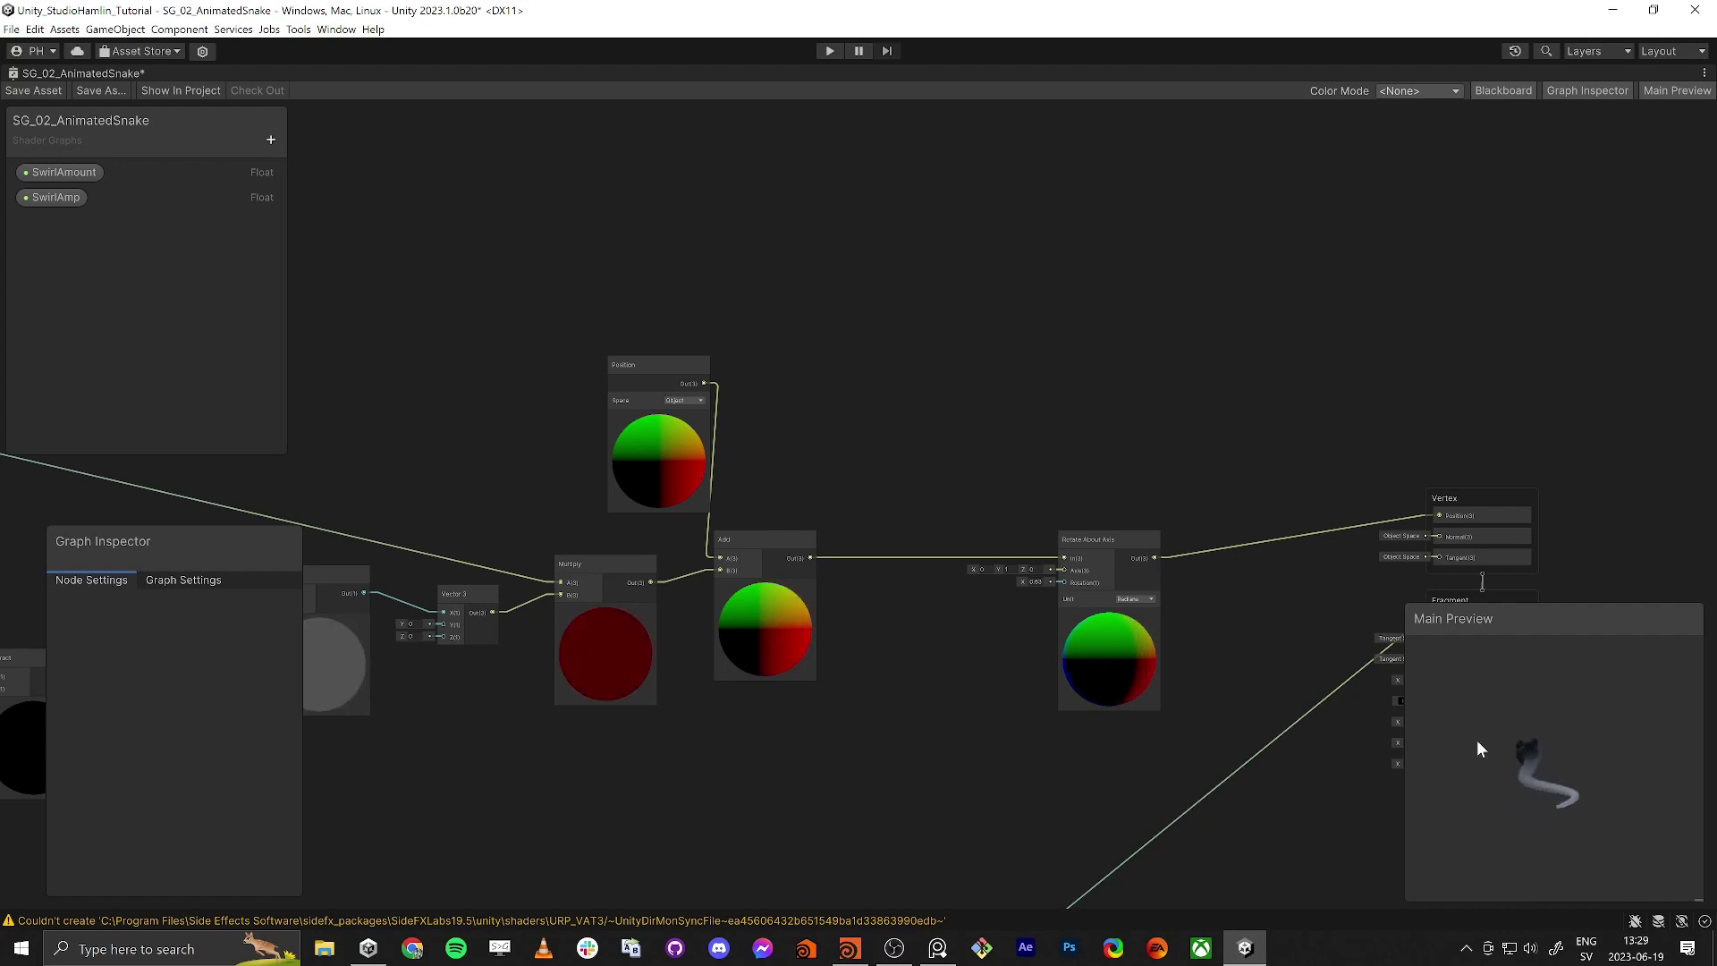
{"action": "mouse_move", "coordinate": [1023, 580]}
{"action": "left_mouse_down"}
{"action": "mouse_move", "coordinate": [1053, 583]}
{"action": "mouse_move", "coordinate": [1018, 583]}
{"action": "mouse_move", "coordinate": [1034, 579]}
{"action": "left_mouse_up"}
{"action": "left_click", "coordinate": [1038, 581]}
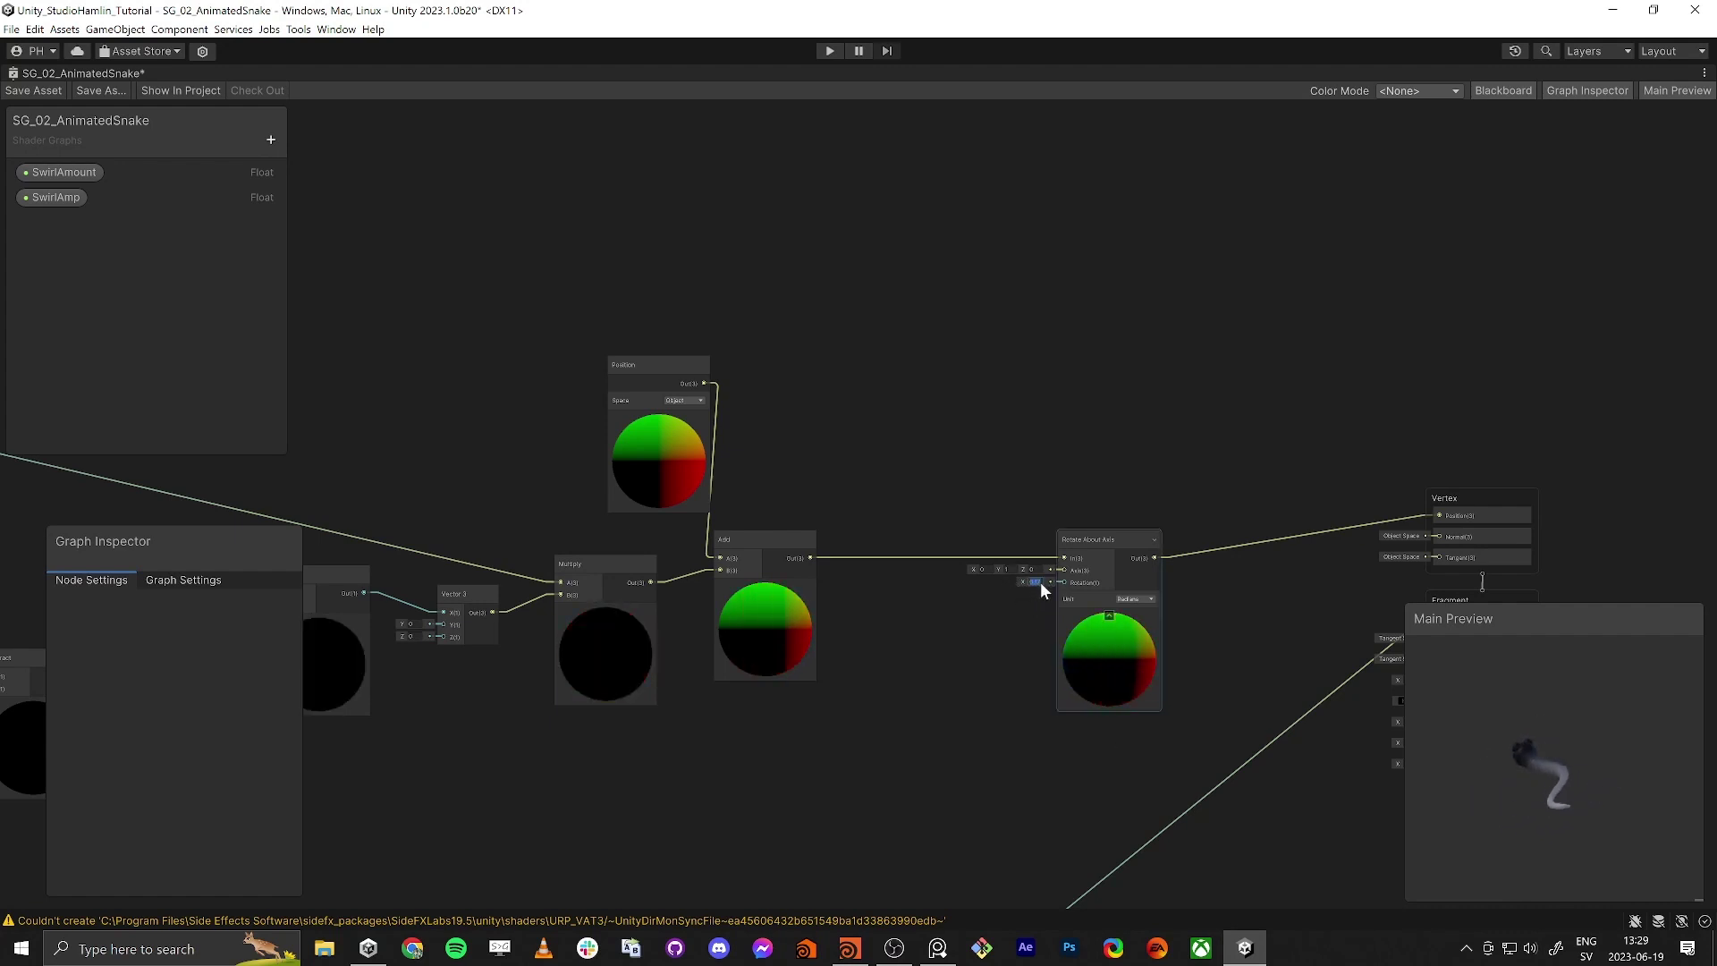
{"action": "type", "text": "0"}
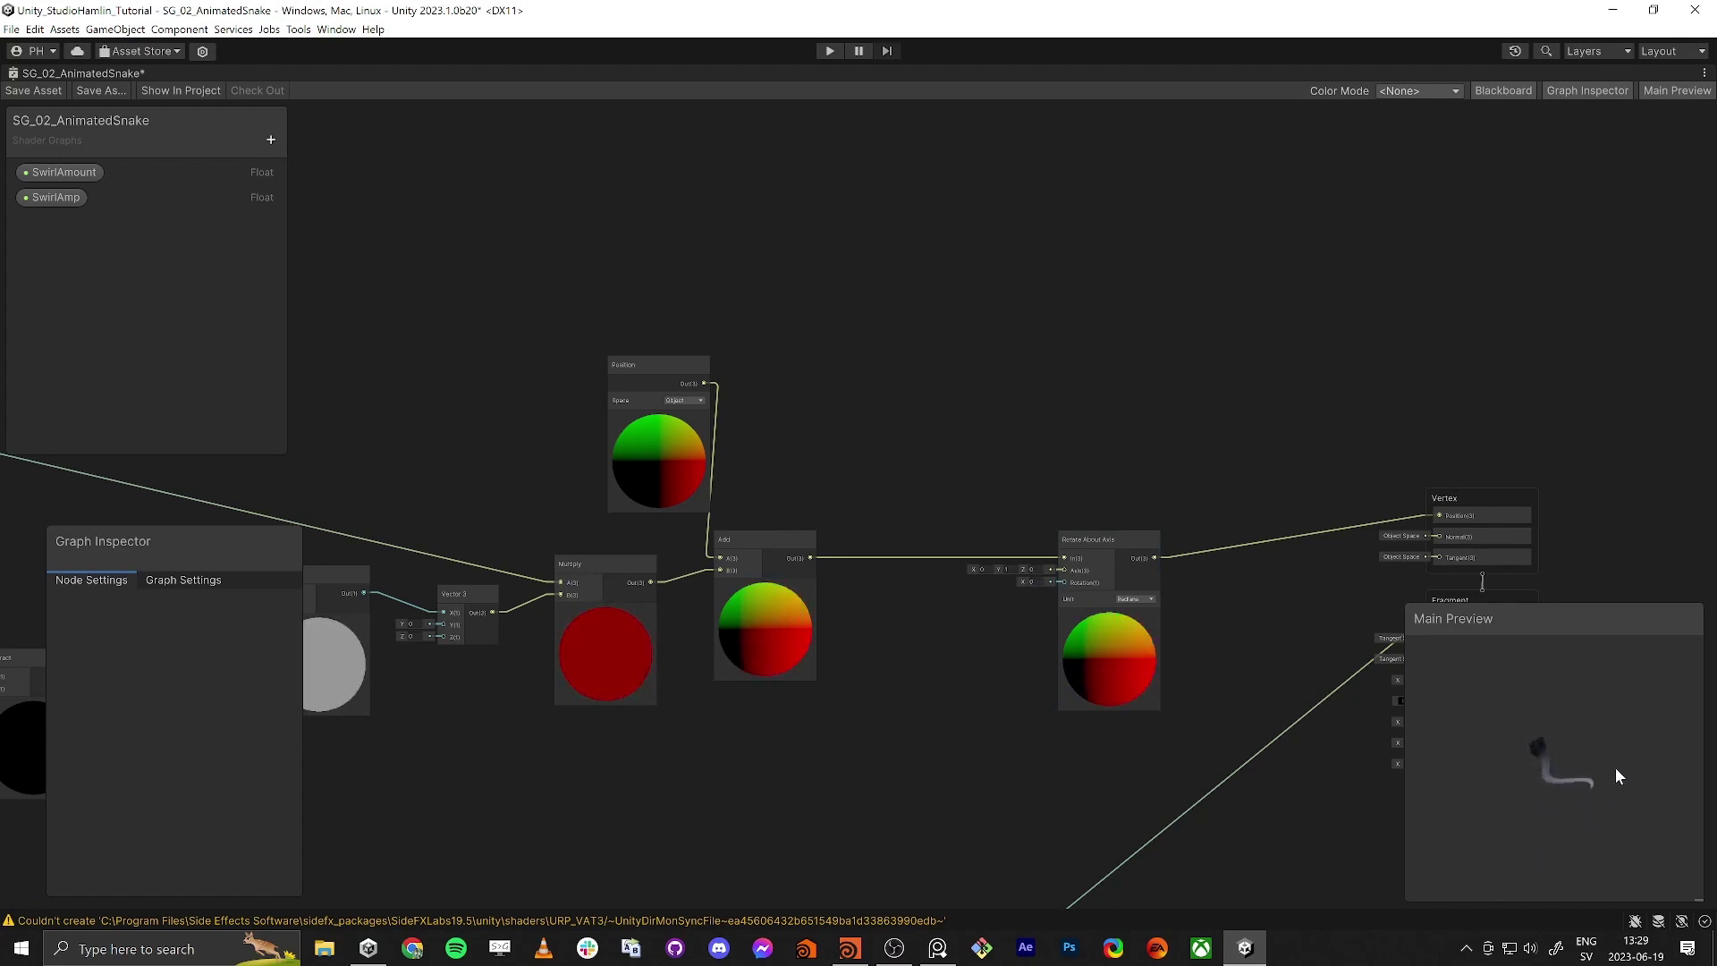
Step: Create a Vertex Color node below Add and connect its output to a new Split node
{"action": "key", "text": "space"}
{"action": "type", "text": "verte"}
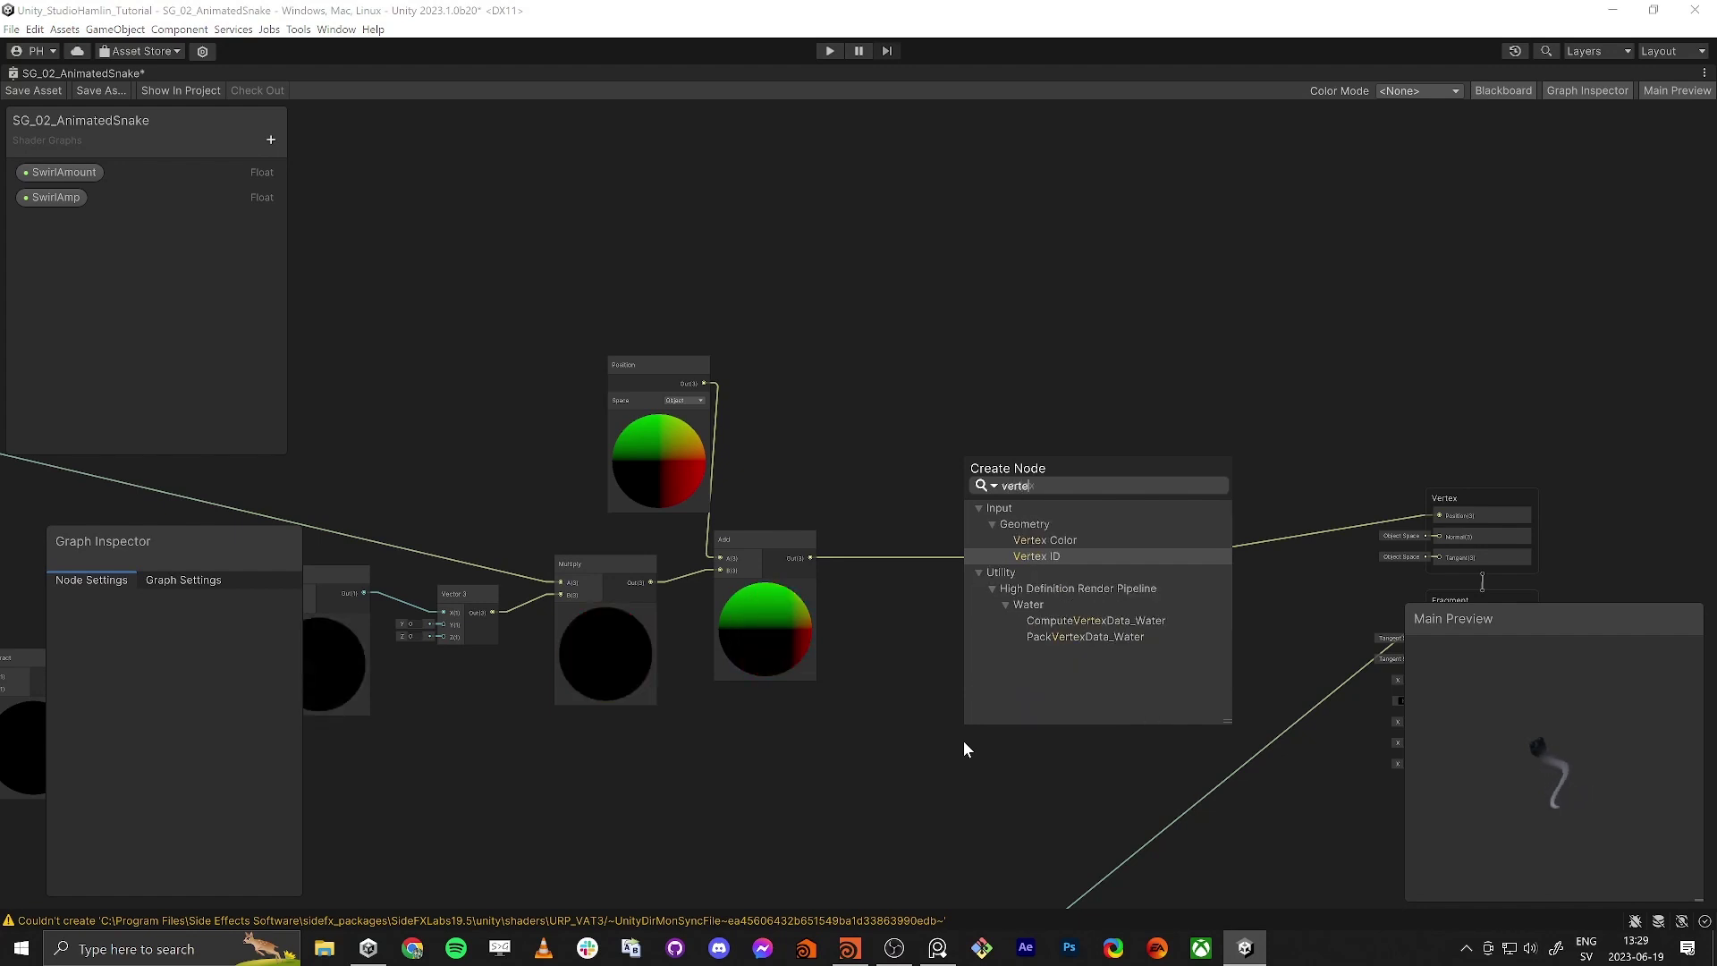
{"action": "key", "text": "Up"}
{"action": "key", "text": "Return"}
{"action": "left_click_drag", "start_coordinate": [999, 756], "coordinate": [730, 724]}
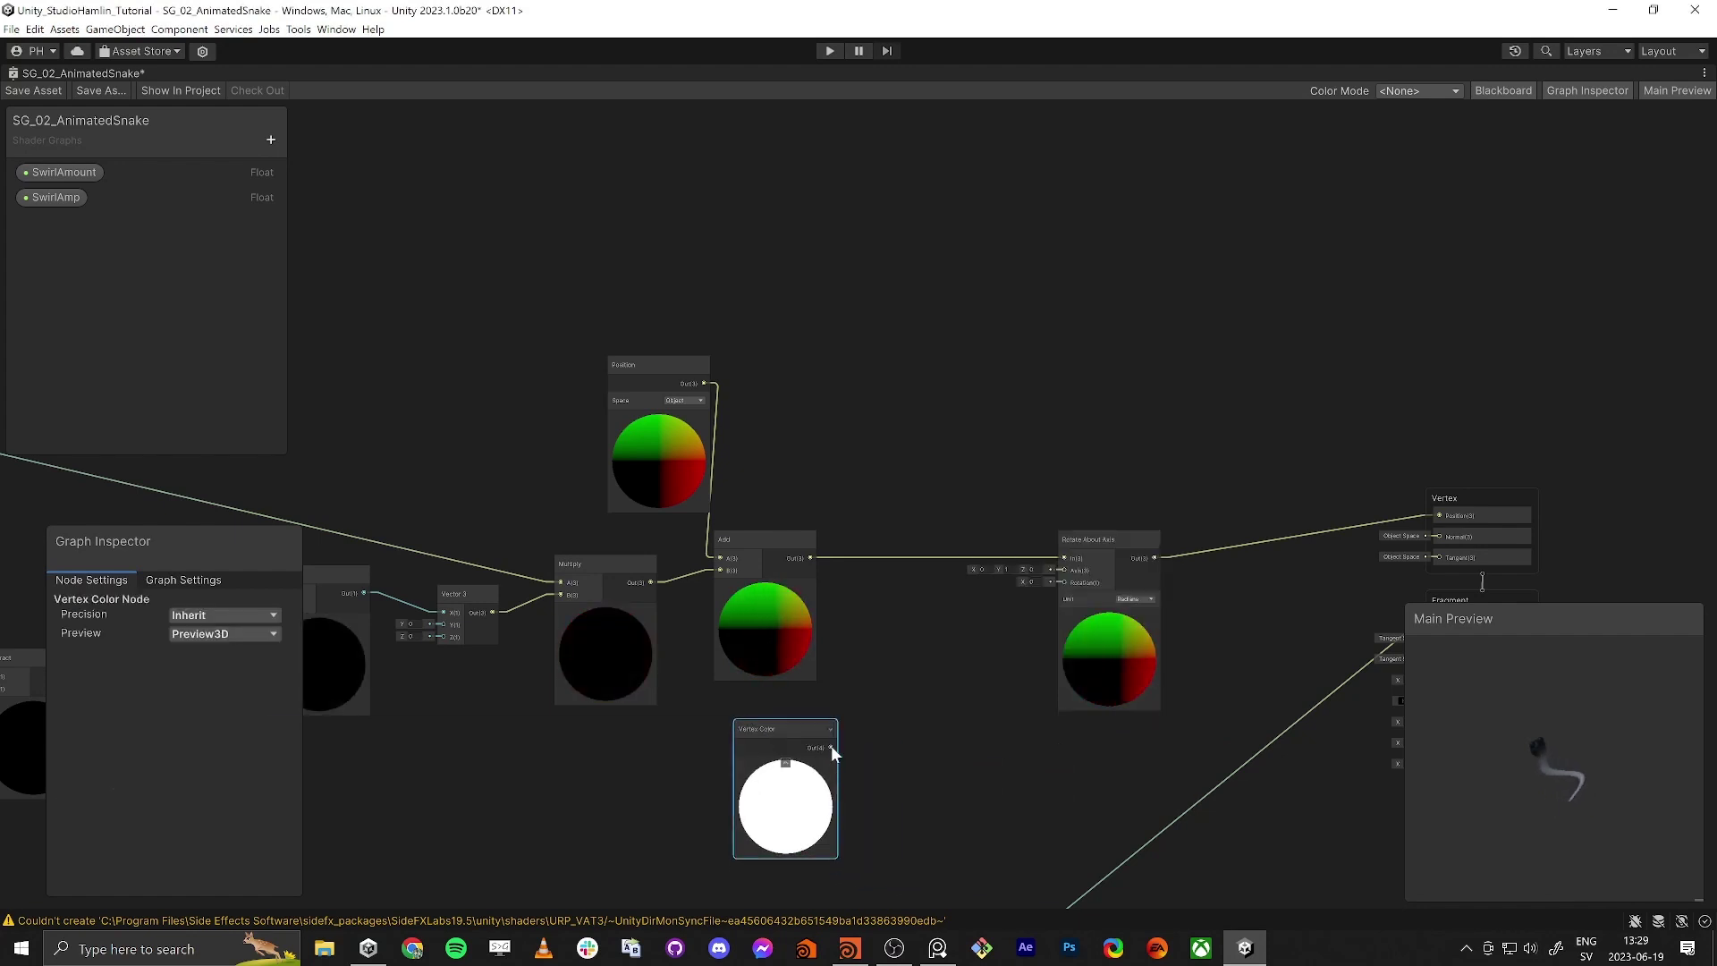
{"action": "key", "text": "space"}
{"action": "type", "text": "spl"}
{"action": "key", "text": "Return"}
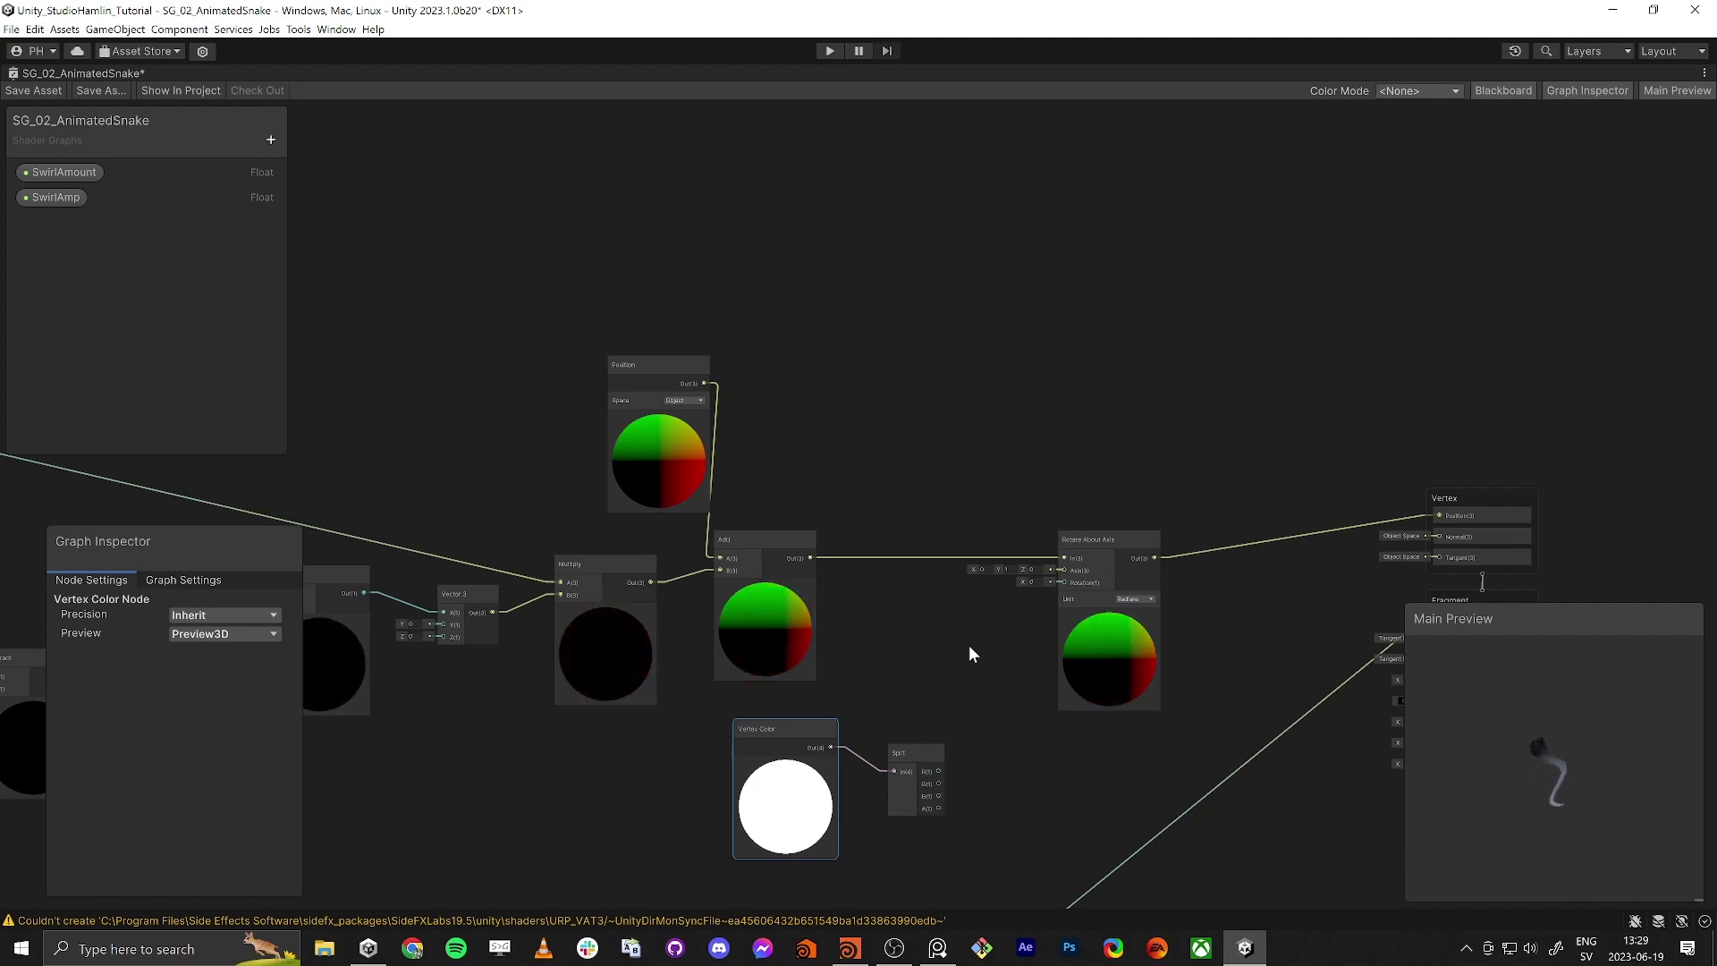
Step: Move the new Vertex Color and Split nodes below Rotate About Axis, and bring Rotate About Axis closer to Add
{"action": "key", "text": "space"}
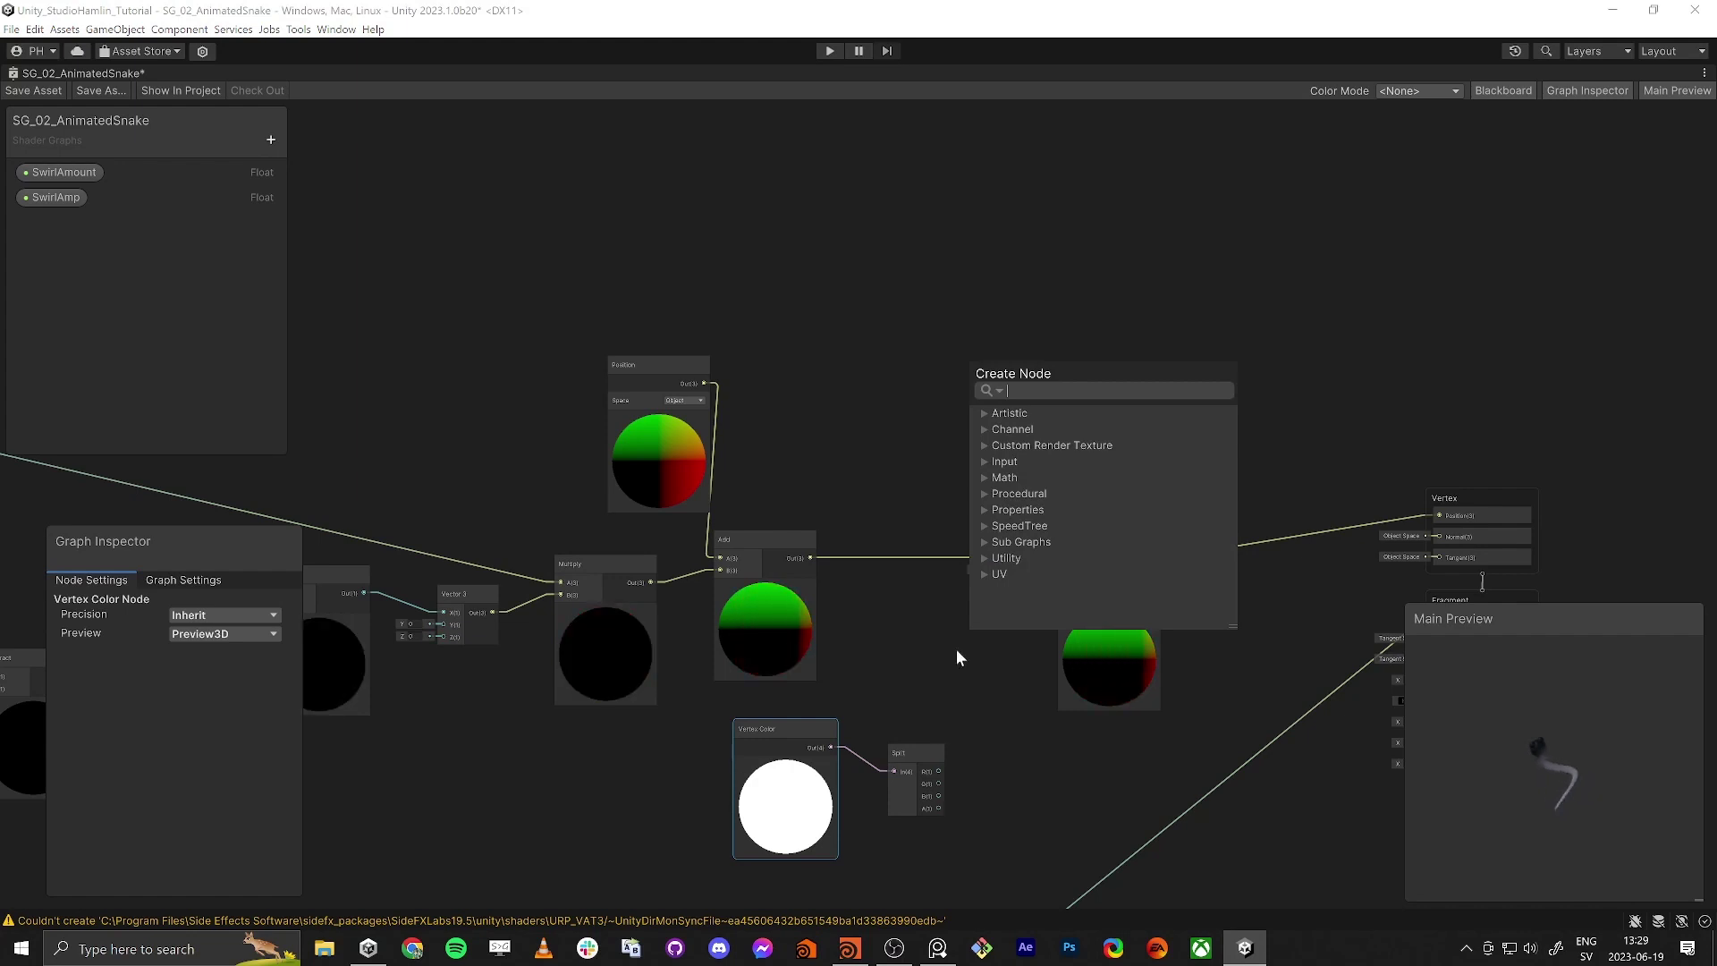
{"action": "left_click", "coordinate": [962, 642]}
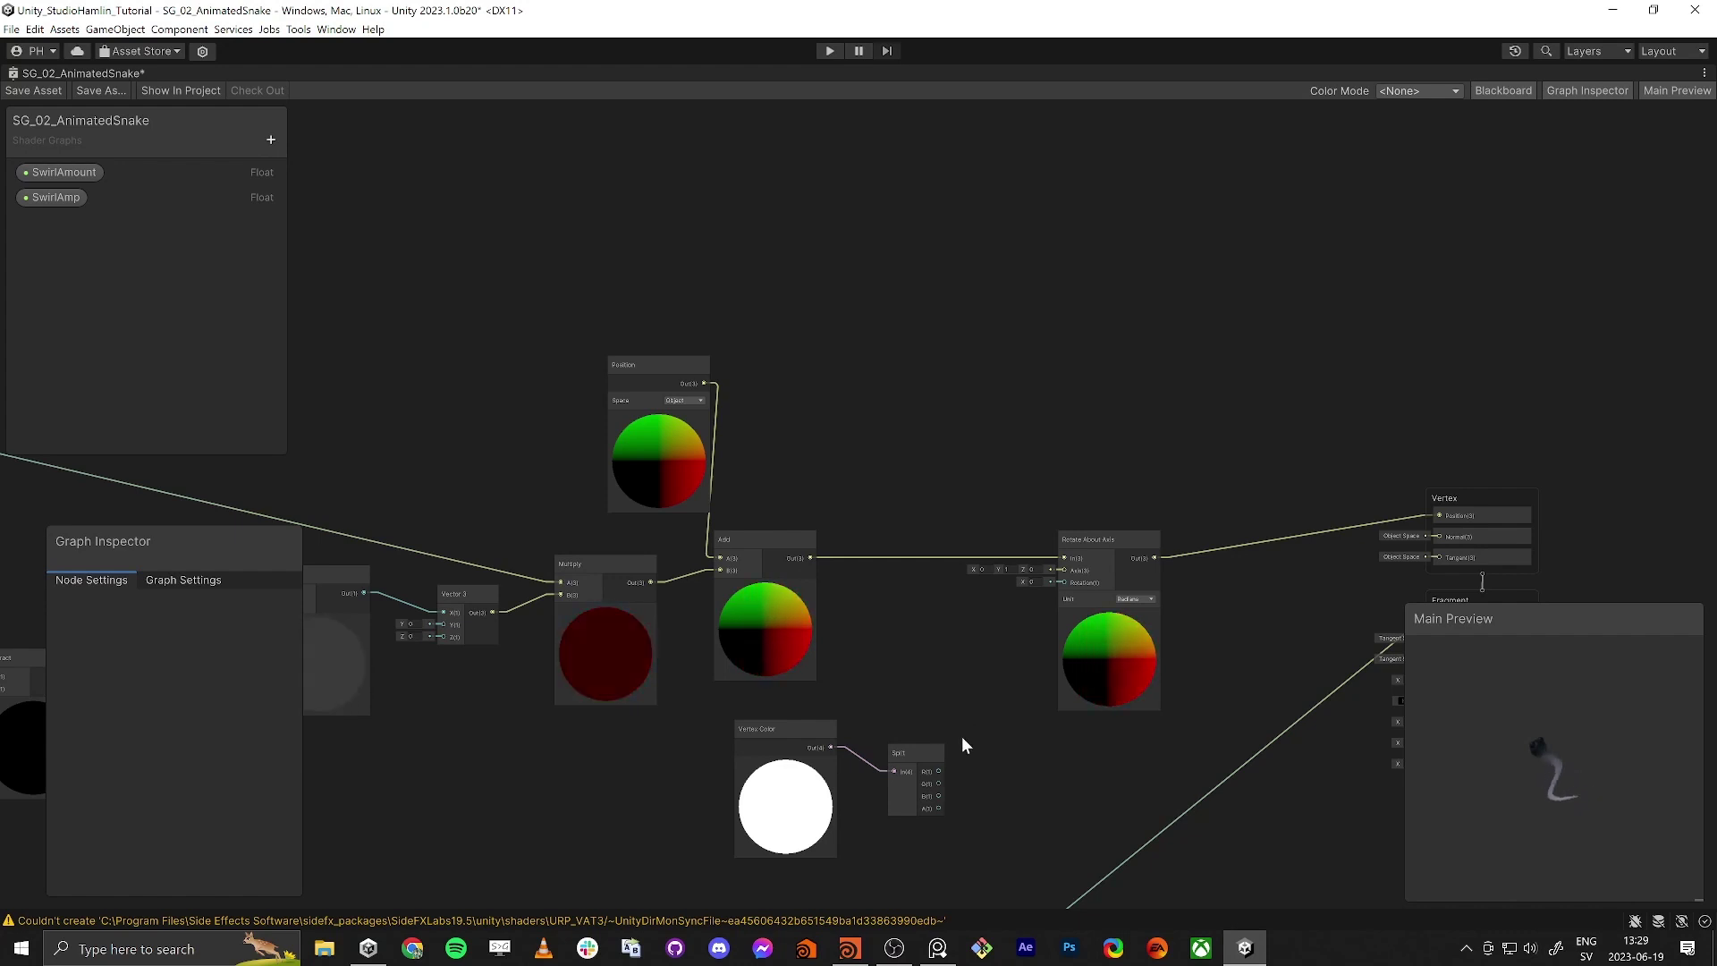
{"action": "left_click_drag", "start_coordinate": [688, 702], "coordinate": [1080, 747]}
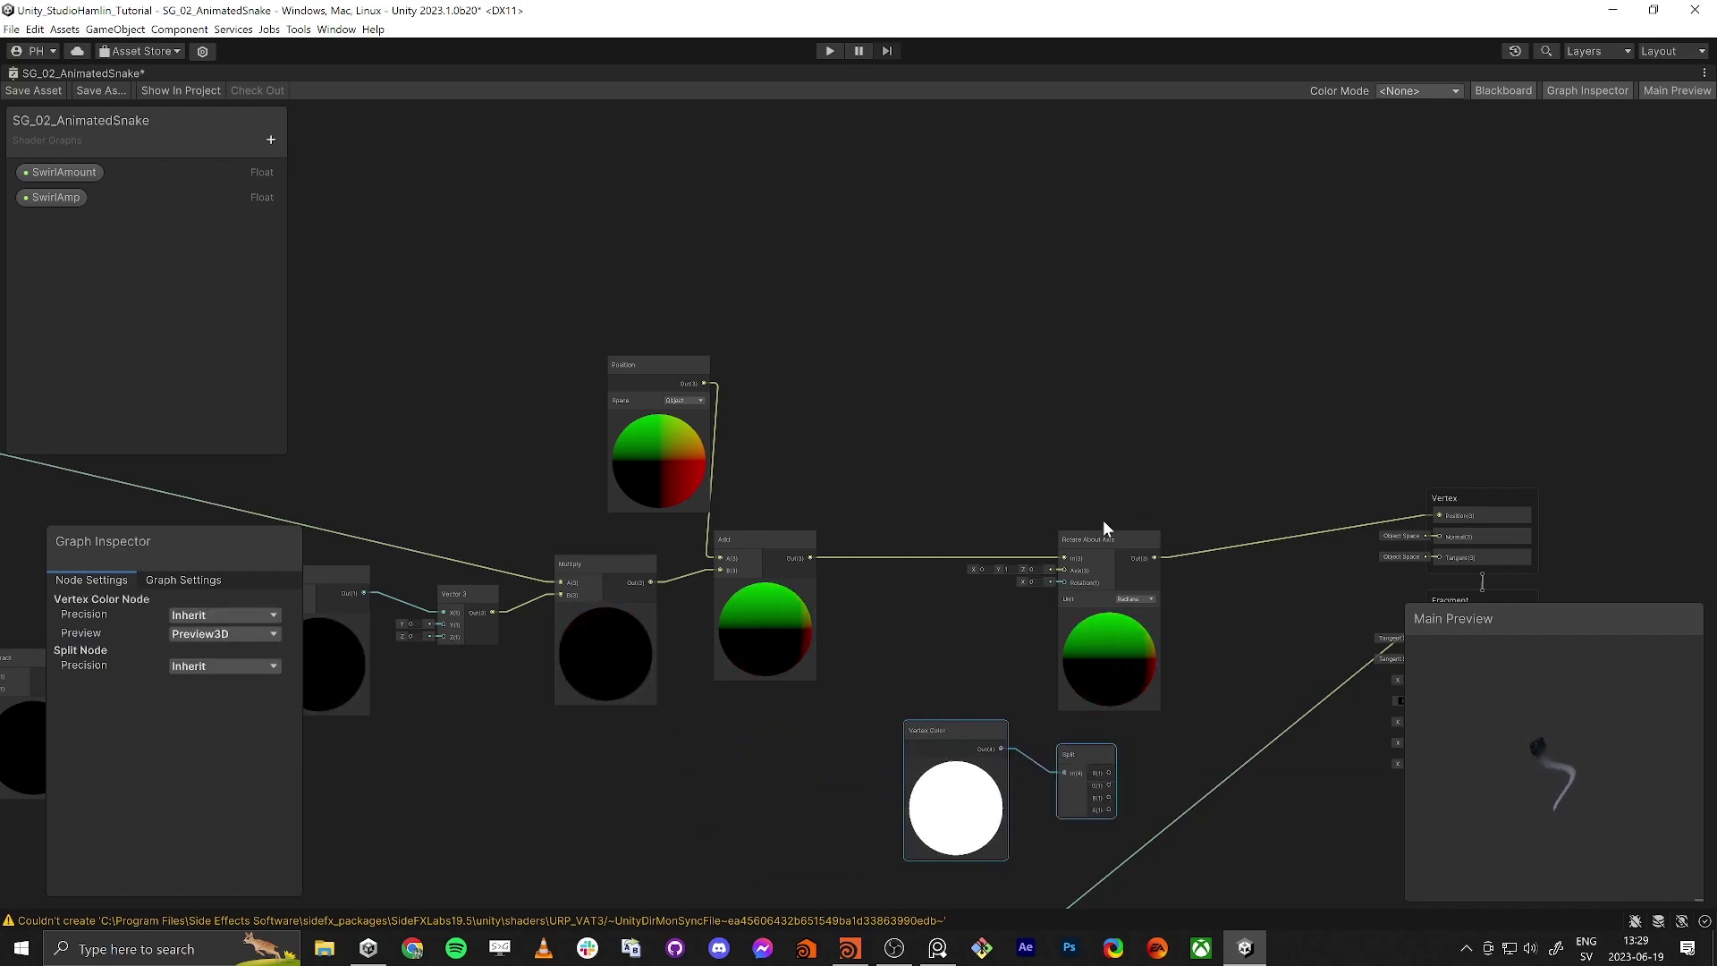
{"action": "left_click_drag", "start_coordinate": [1102, 529], "coordinate": [976, 497]}
{"action": "left_click_drag", "start_coordinate": [1080, 743], "coordinate": [1066, 724]}
{"action": "left_click", "coordinate": [1141, 669]}
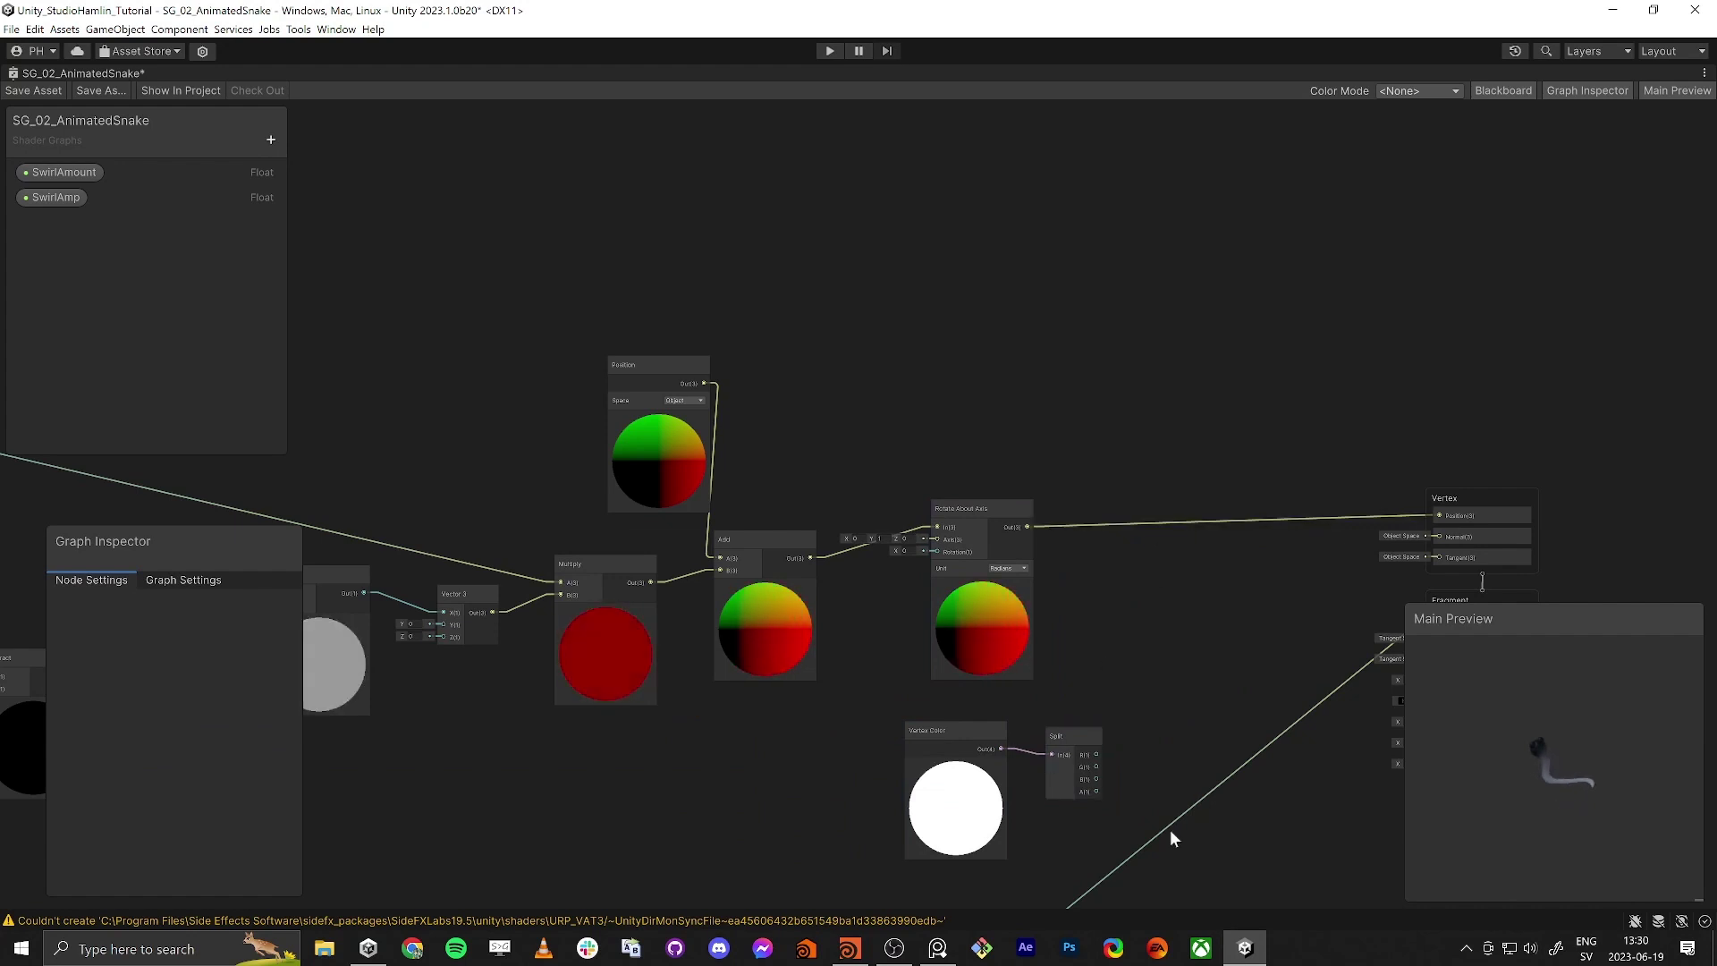
Step: Create a Lerp node and place it between Rotate About Axis and the Vertex block
{"action": "key", "text": "space"}
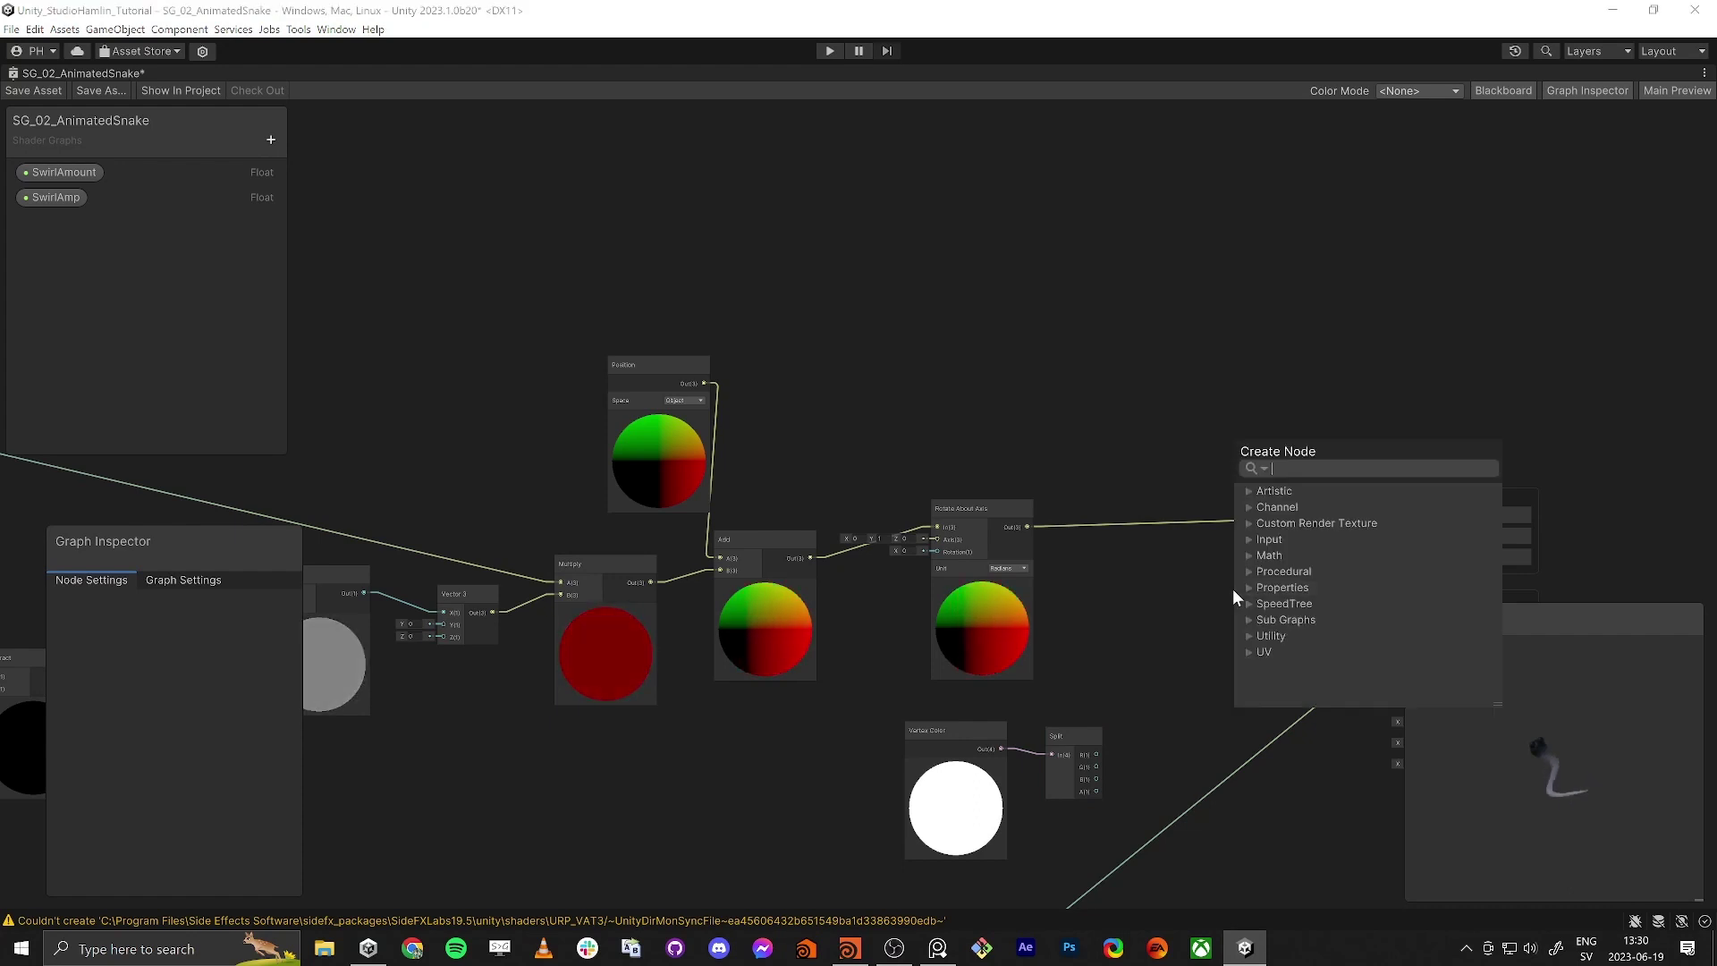
{"action": "type", "text": "v"}
{"action": "key", "text": "BackSpace"}
{"action": "type", "text": "lerp"}
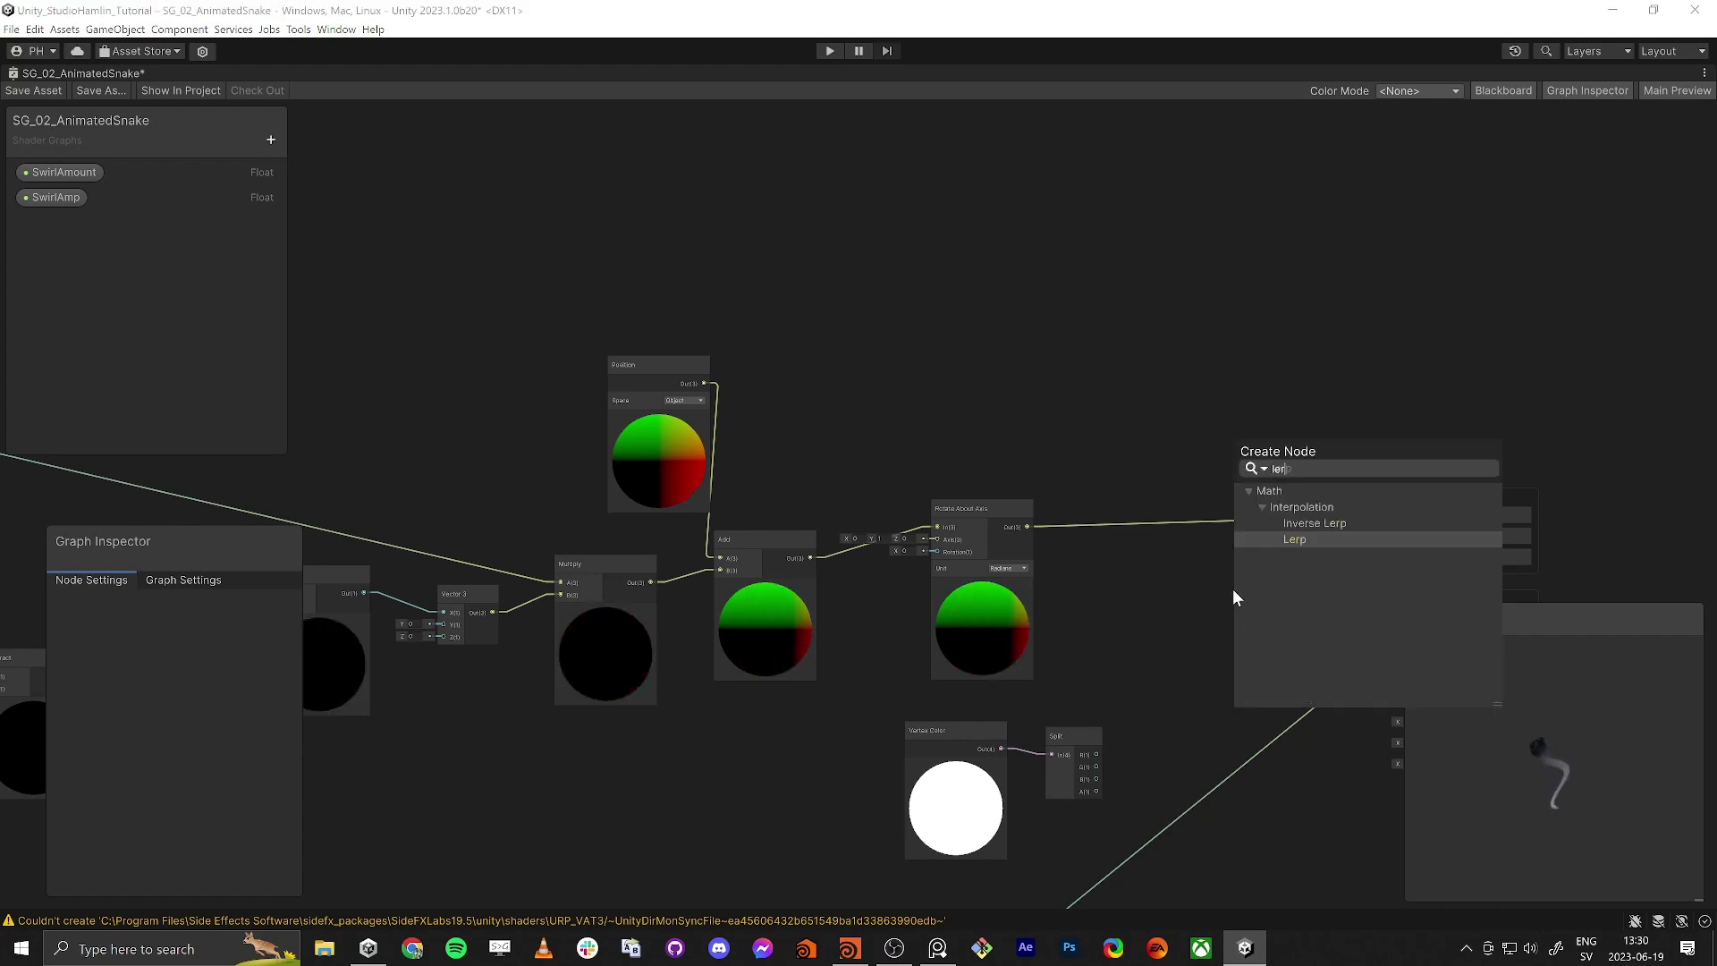
{"action": "key", "text": "Return"}
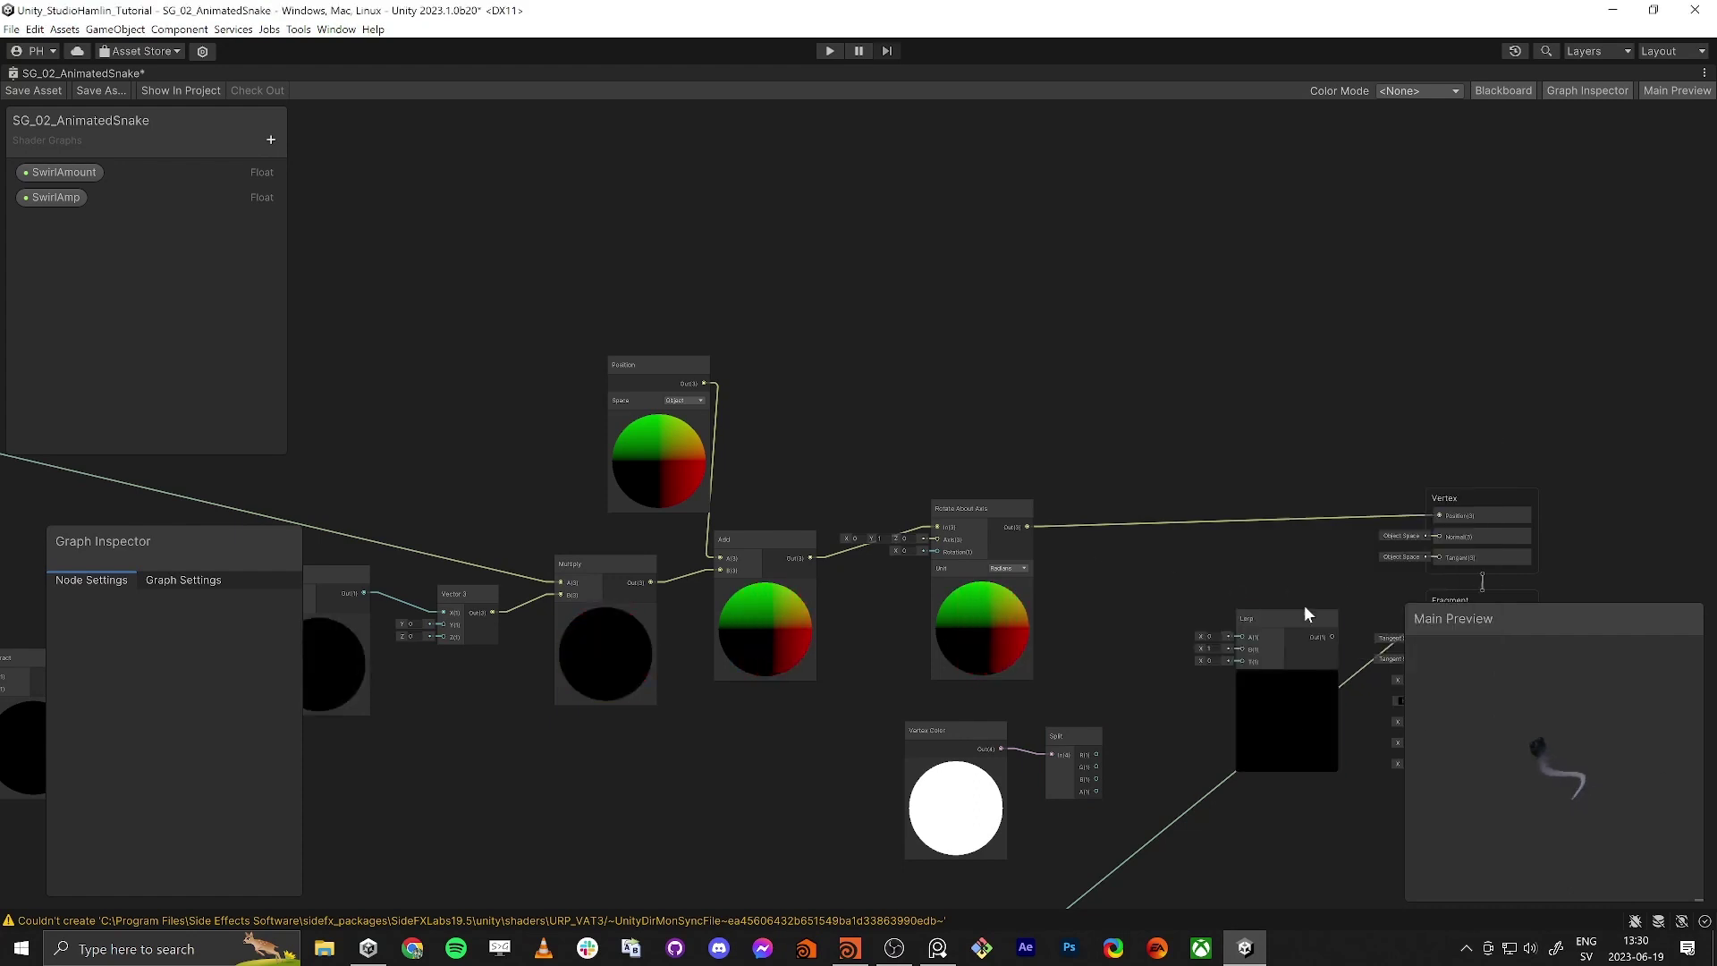
{"action": "left_click_drag", "start_coordinate": [1284, 620], "coordinate": [1232, 571]}
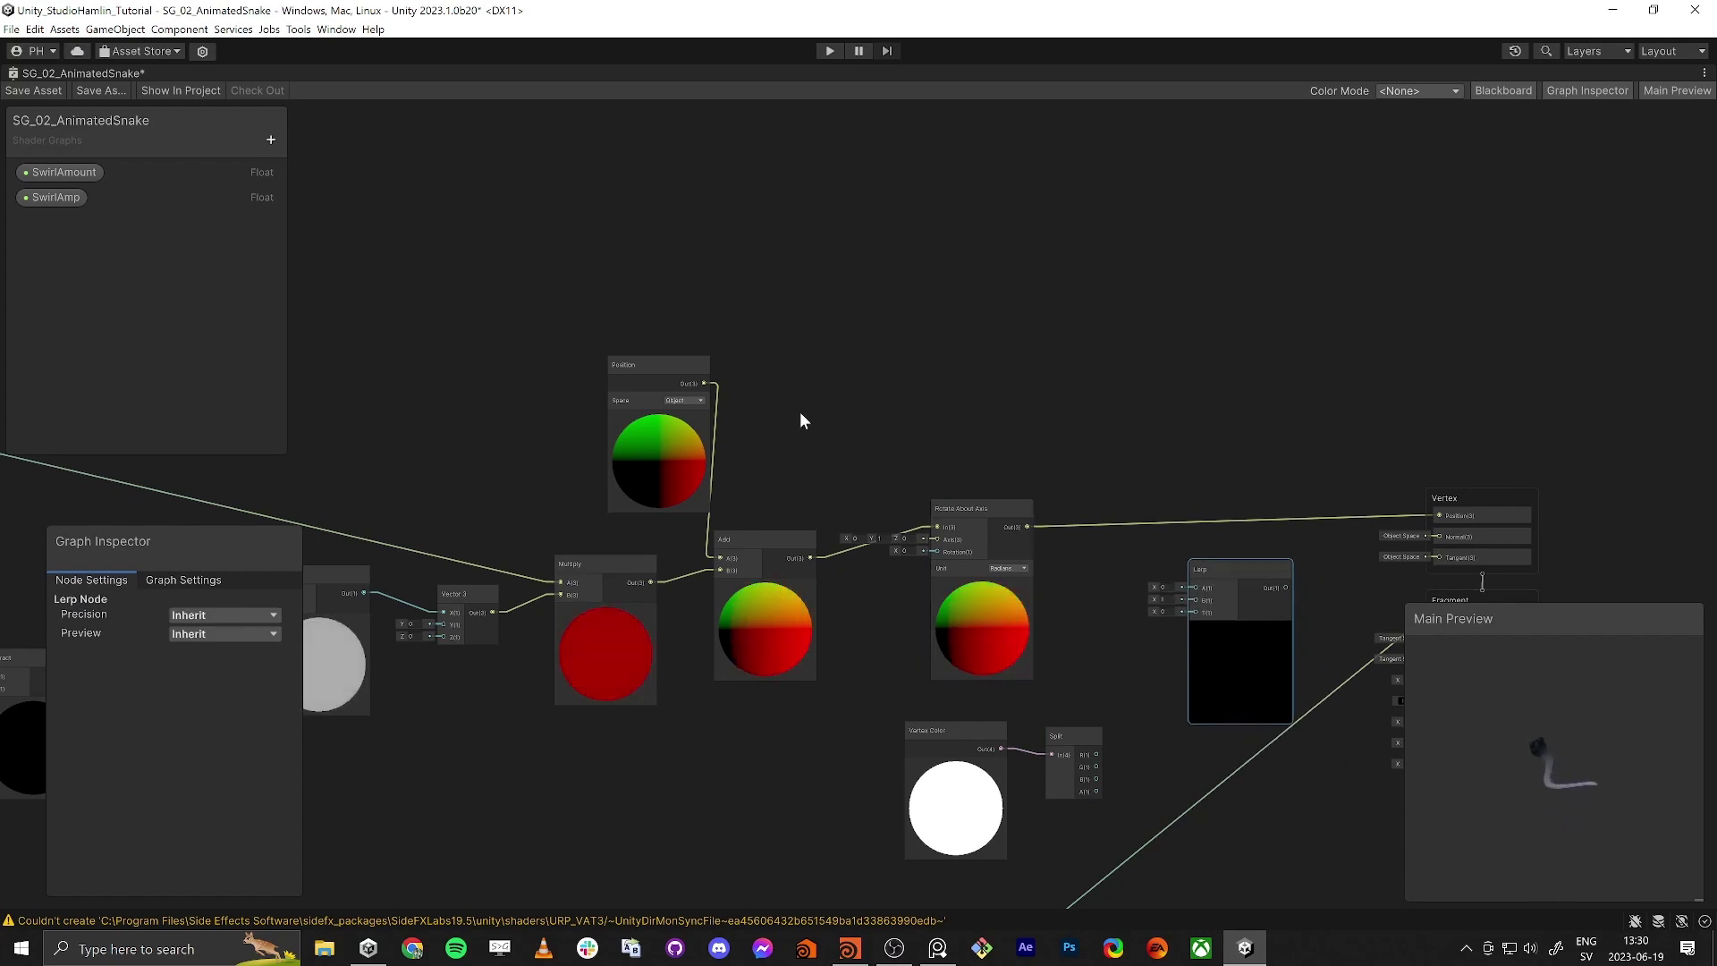
Step: Rearrange the graph so the Fragment block and the Vertex Color and Split pairs sit well below the Vertex block and its nodes
{"action": "left_click", "coordinate": [1018, 509]}
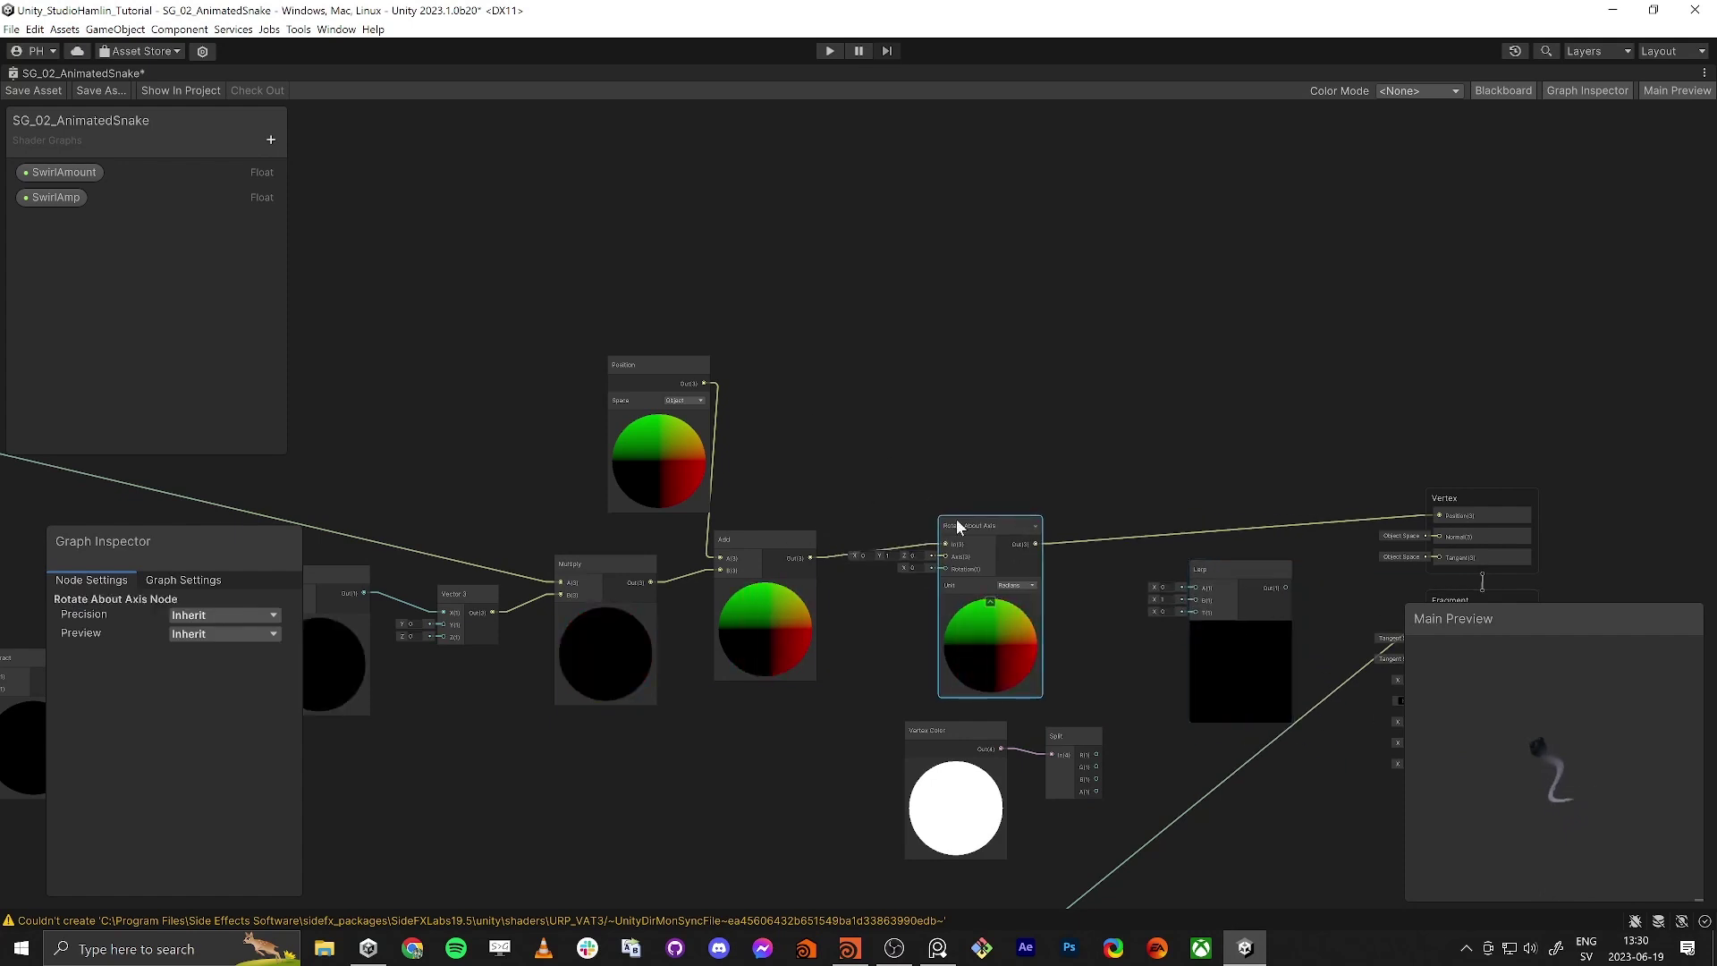
{"action": "scroll", "coordinate": [889, 399], "scroll_direction": "down", "scroll_amount": 5}
{"action": "left_click_drag", "start_coordinate": [947, 308], "coordinate": [1270, 590]}
{"action": "left_click_drag", "start_coordinate": [1218, 351], "coordinate": [1227, 512]}
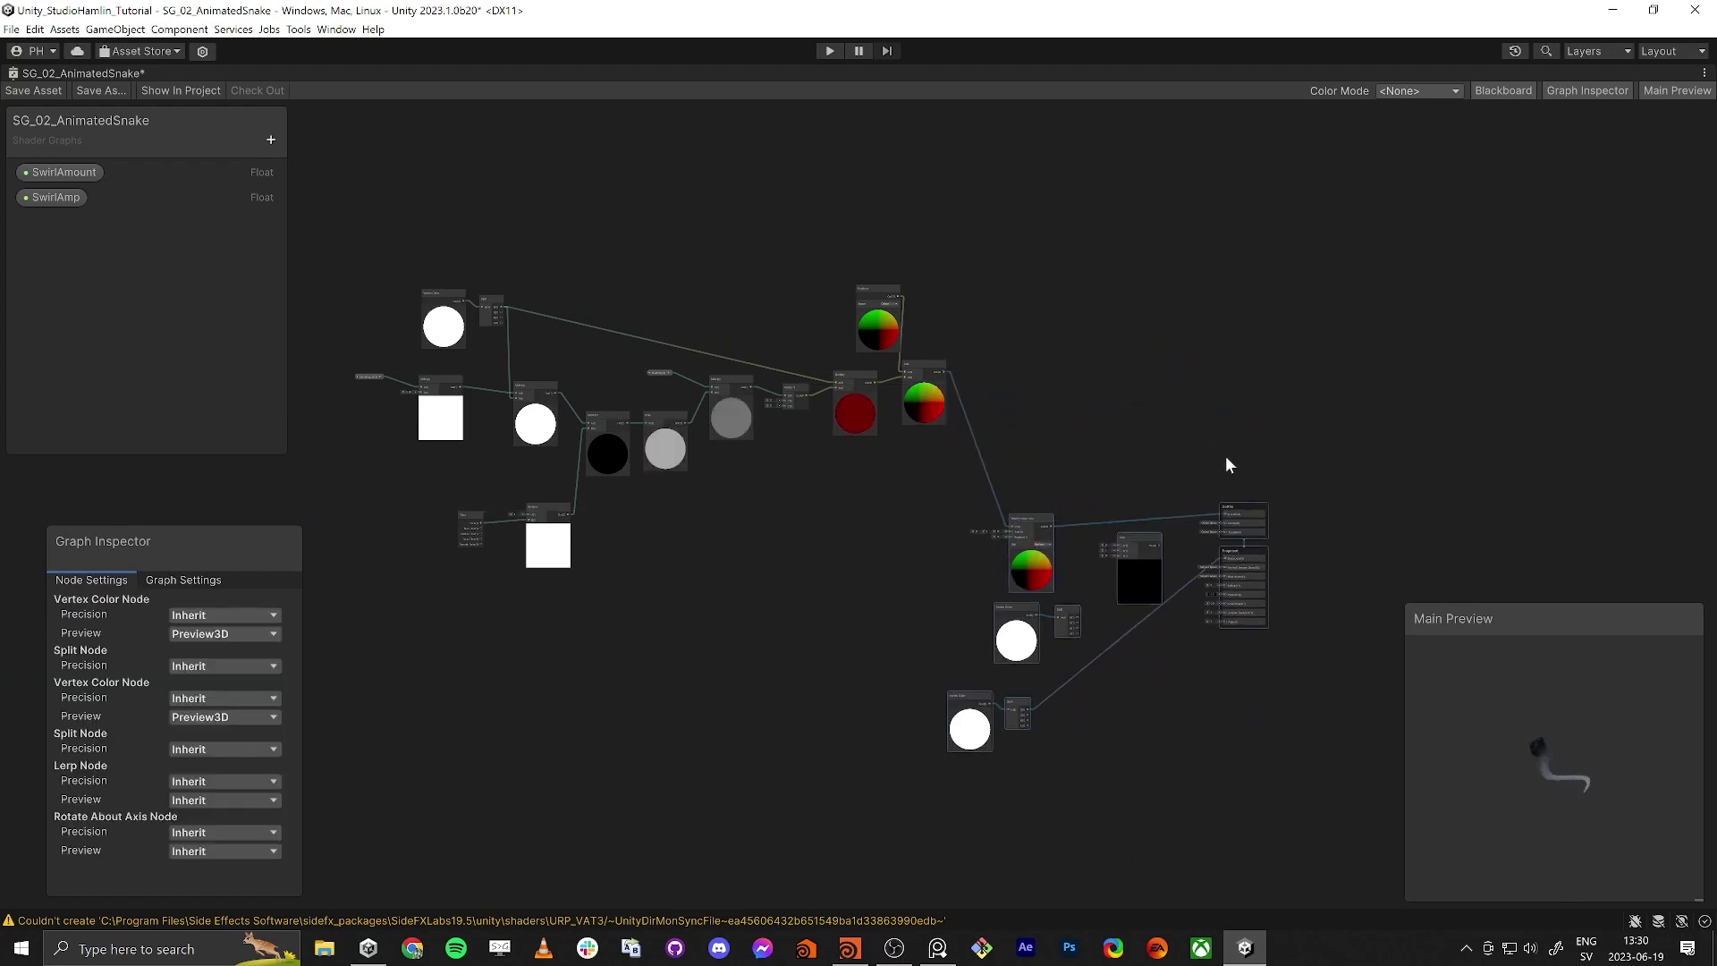
{"action": "left_click", "coordinate": [1225, 454]}
{"action": "left_click_drag", "start_coordinate": [909, 475], "coordinate": [1234, 372]}
{"action": "left_click", "coordinate": [1098, 497]}
{"action": "scroll", "coordinate": [1068, 506], "scroll_direction": "up", "scroll_amount": 3}
{"action": "scroll", "coordinate": [1067, 498], "scroll_direction": "up", "scroll_amount": 1}
{"action": "middle_click_drag", "start_coordinate": [1067, 498], "coordinate": [985, 671]}
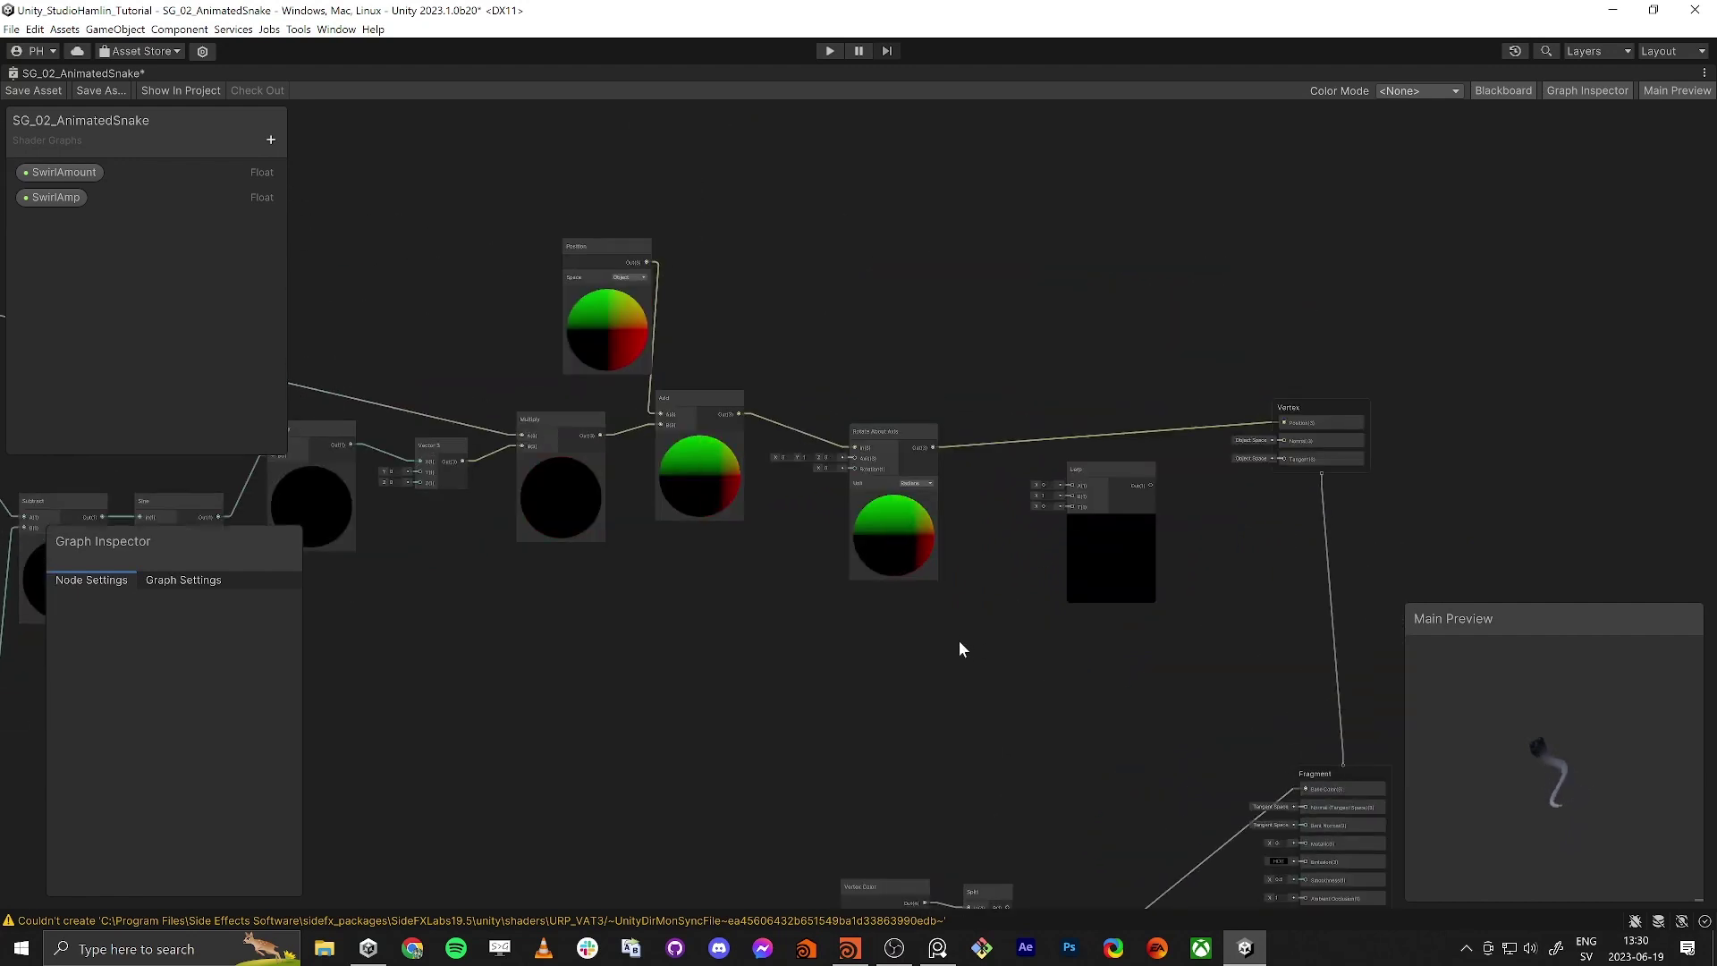
Step: Lower Rotate About Axis, align Lerp with Add, and wire Add into Lerp's A and Lerp's output into Vertex Position
{"action": "left_click_drag", "start_coordinate": [889, 440], "coordinate": [909, 507]}
{"action": "left_click_drag", "start_coordinate": [1086, 470], "coordinate": [1095, 355]}
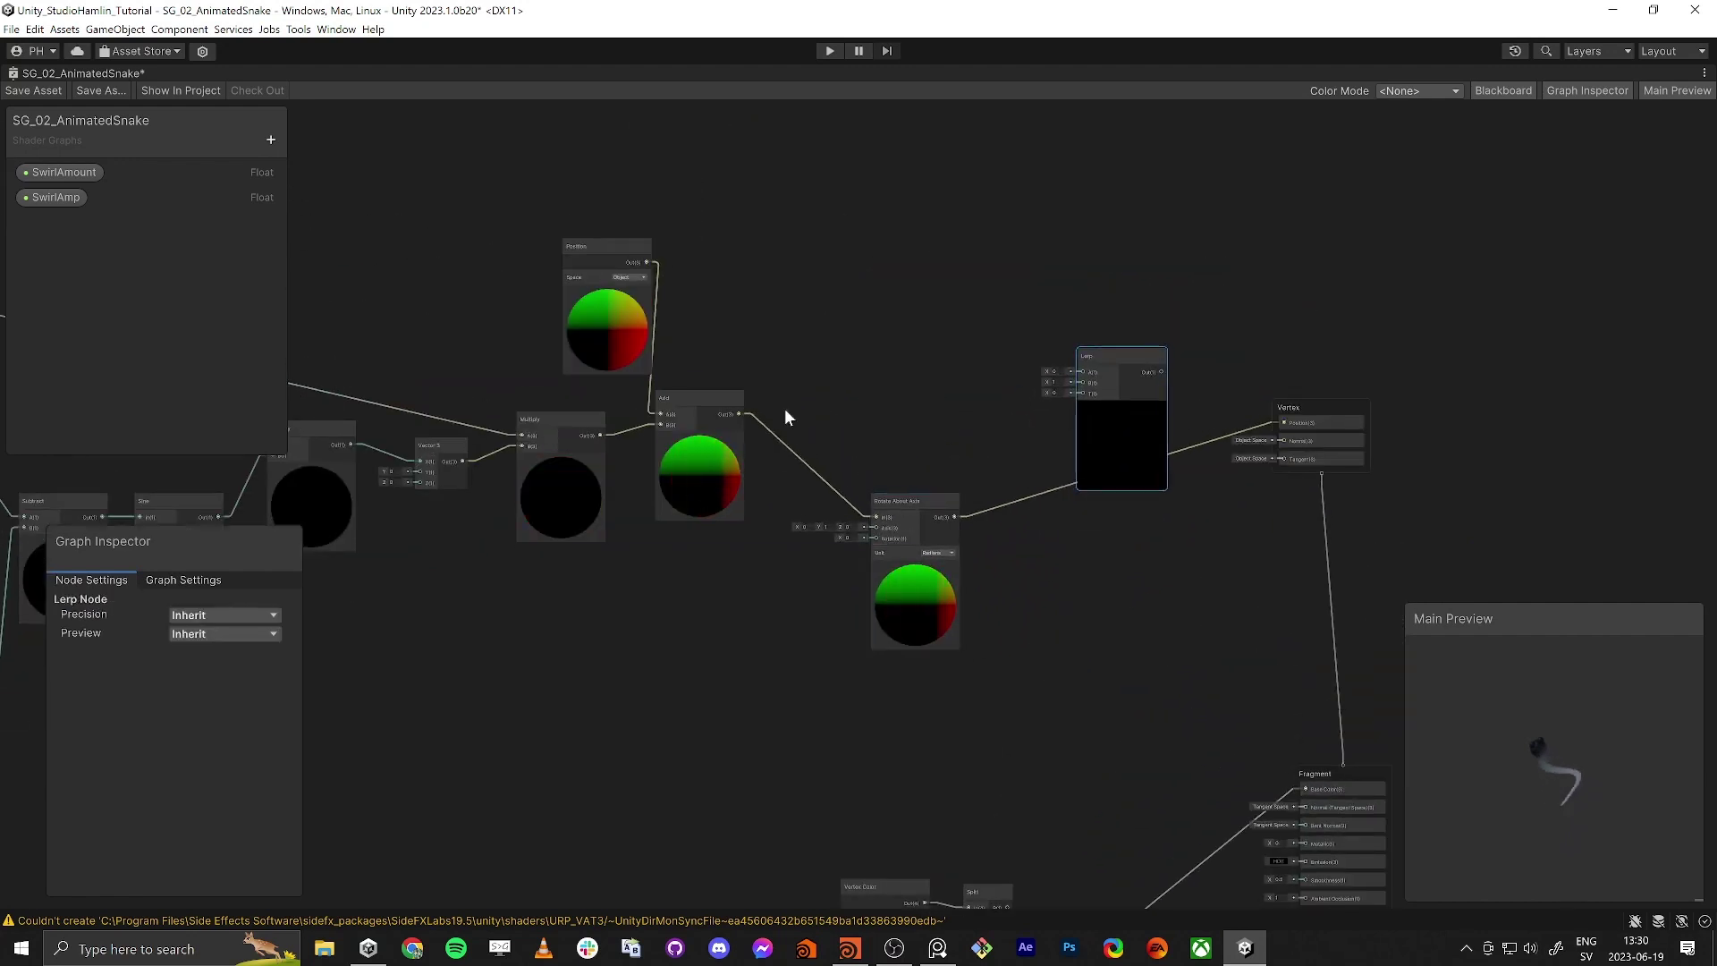
{"action": "left_click_drag", "start_coordinate": [739, 414], "coordinate": [1293, 422]}
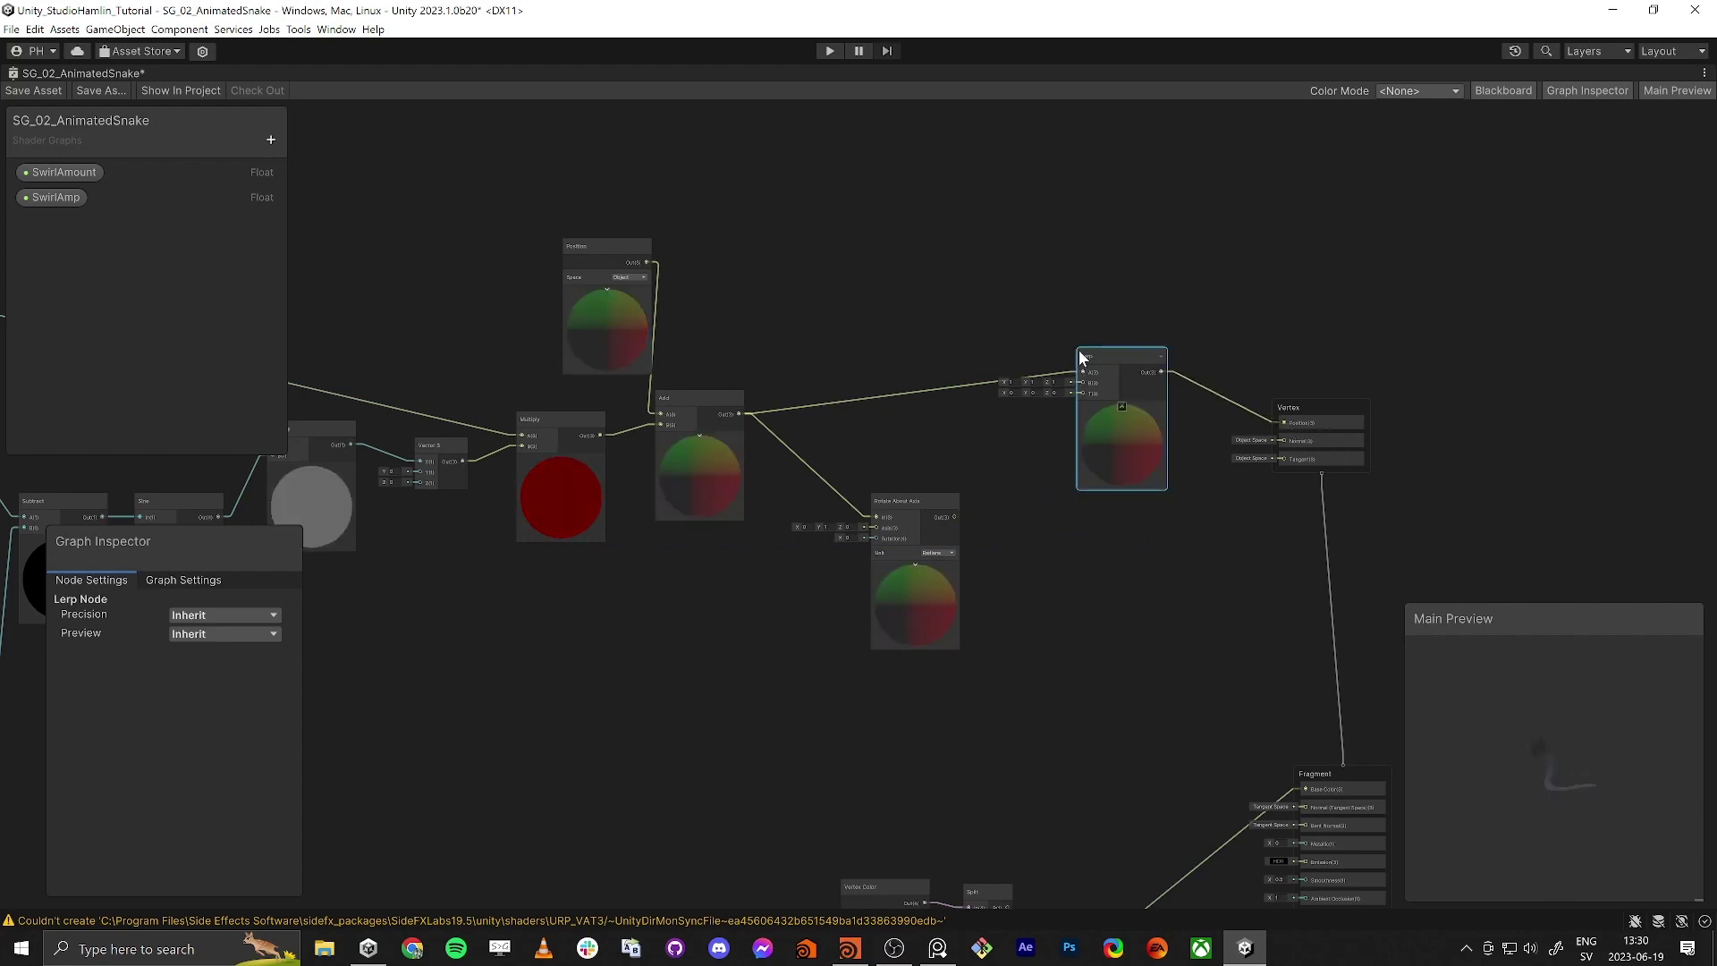
{"action": "left_click_drag", "start_coordinate": [1098, 357], "coordinate": [1075, 413]}
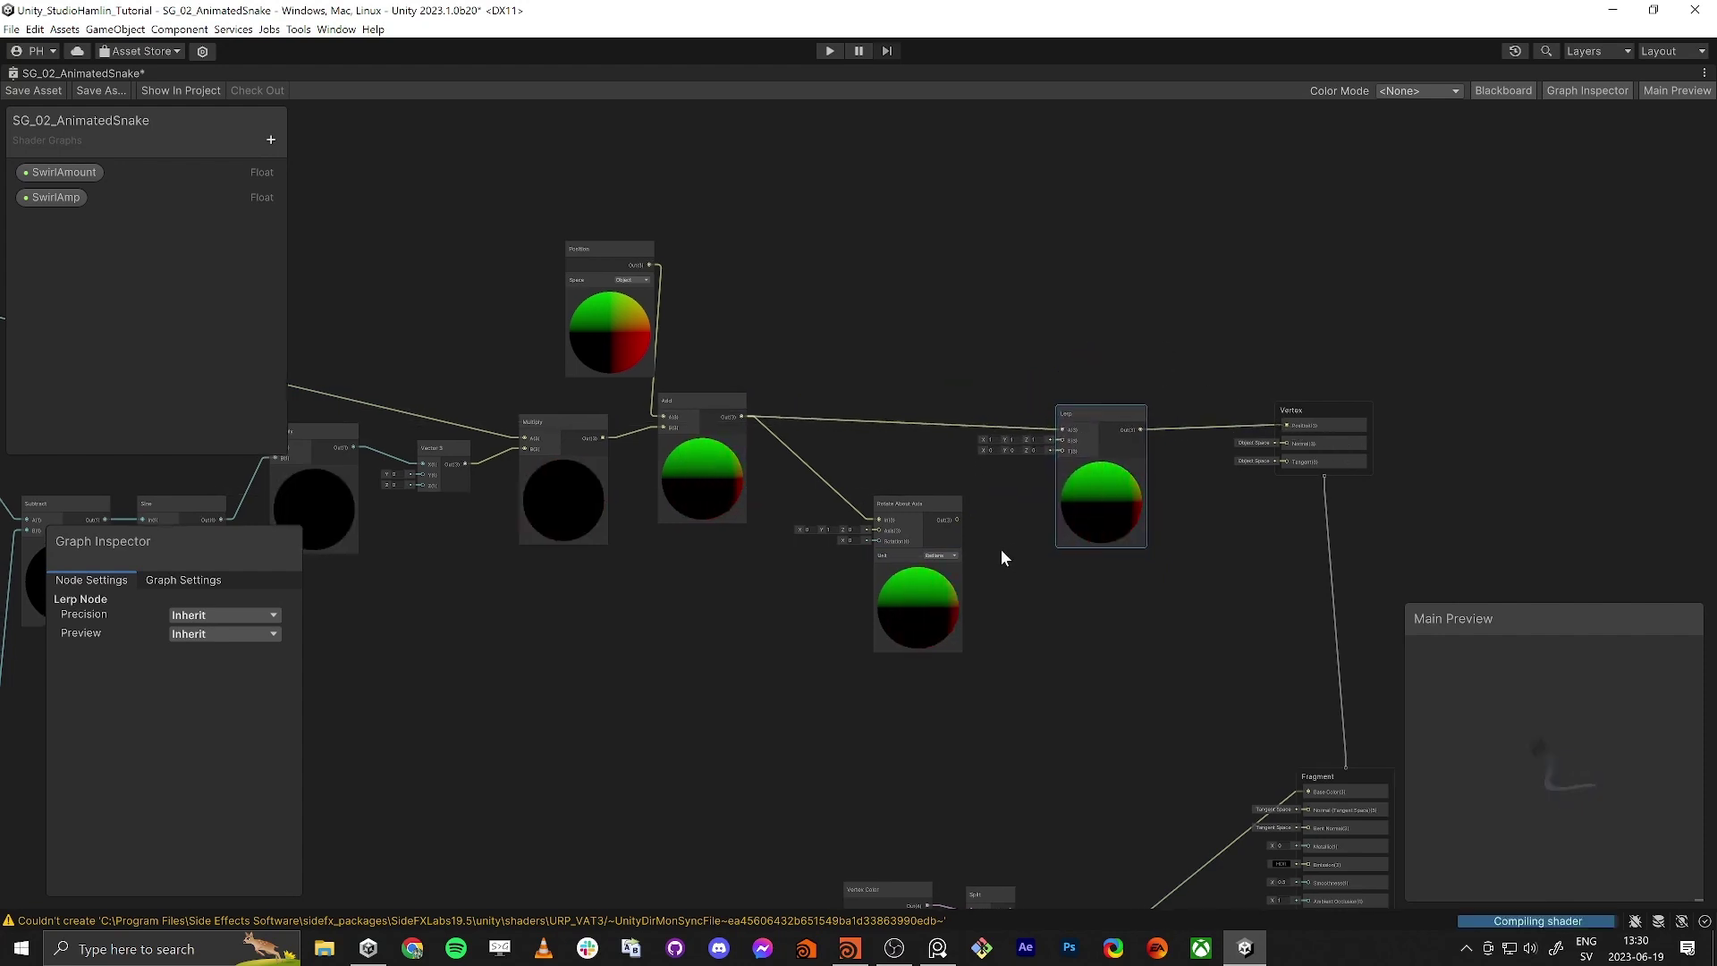
Step: Wire Rotate About Axis into Lerp's B, and connect Split's R to Lerp's T with the Vertex Color and Split pair moved beneath Rotate About Axis
{"action": "left_click_drag", "start_coordinate": [958, 517], "coordinate": [1062, 450]}
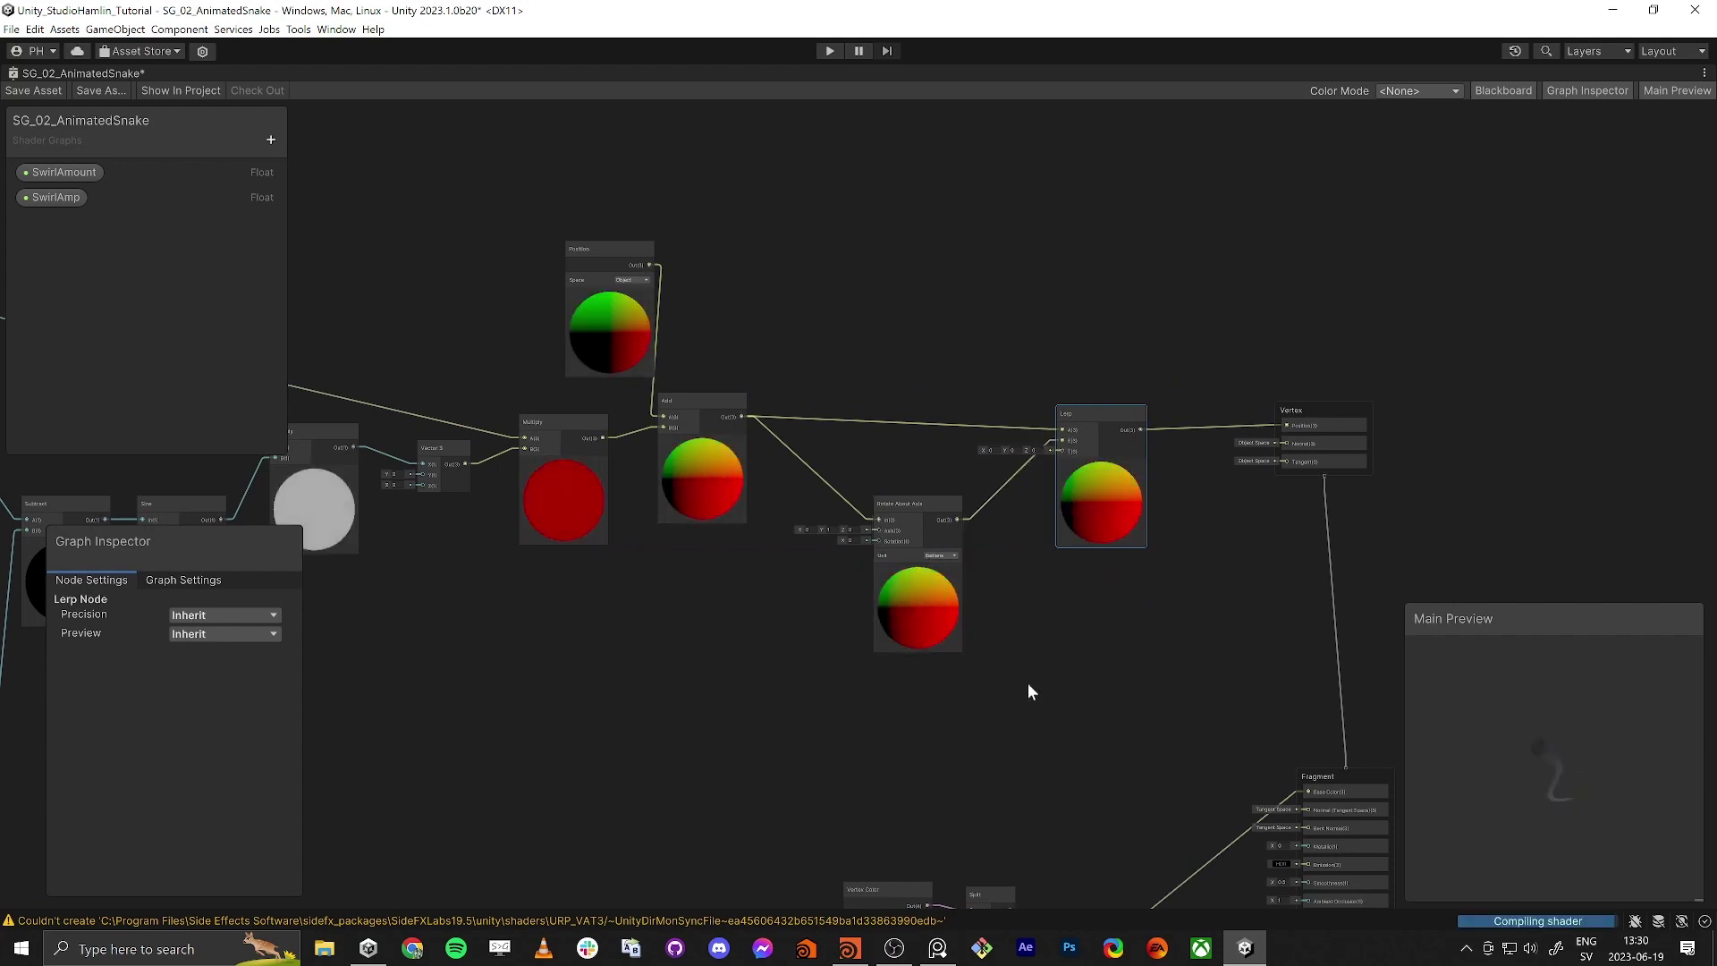
{"action": "middle_click_drag", "start_coordinate": [898, 785], "coordinate": [924, 623]}
{"action": "left_click_drag", "start_coordinate": [1051, 807], "coordinate": [1055, 526]}
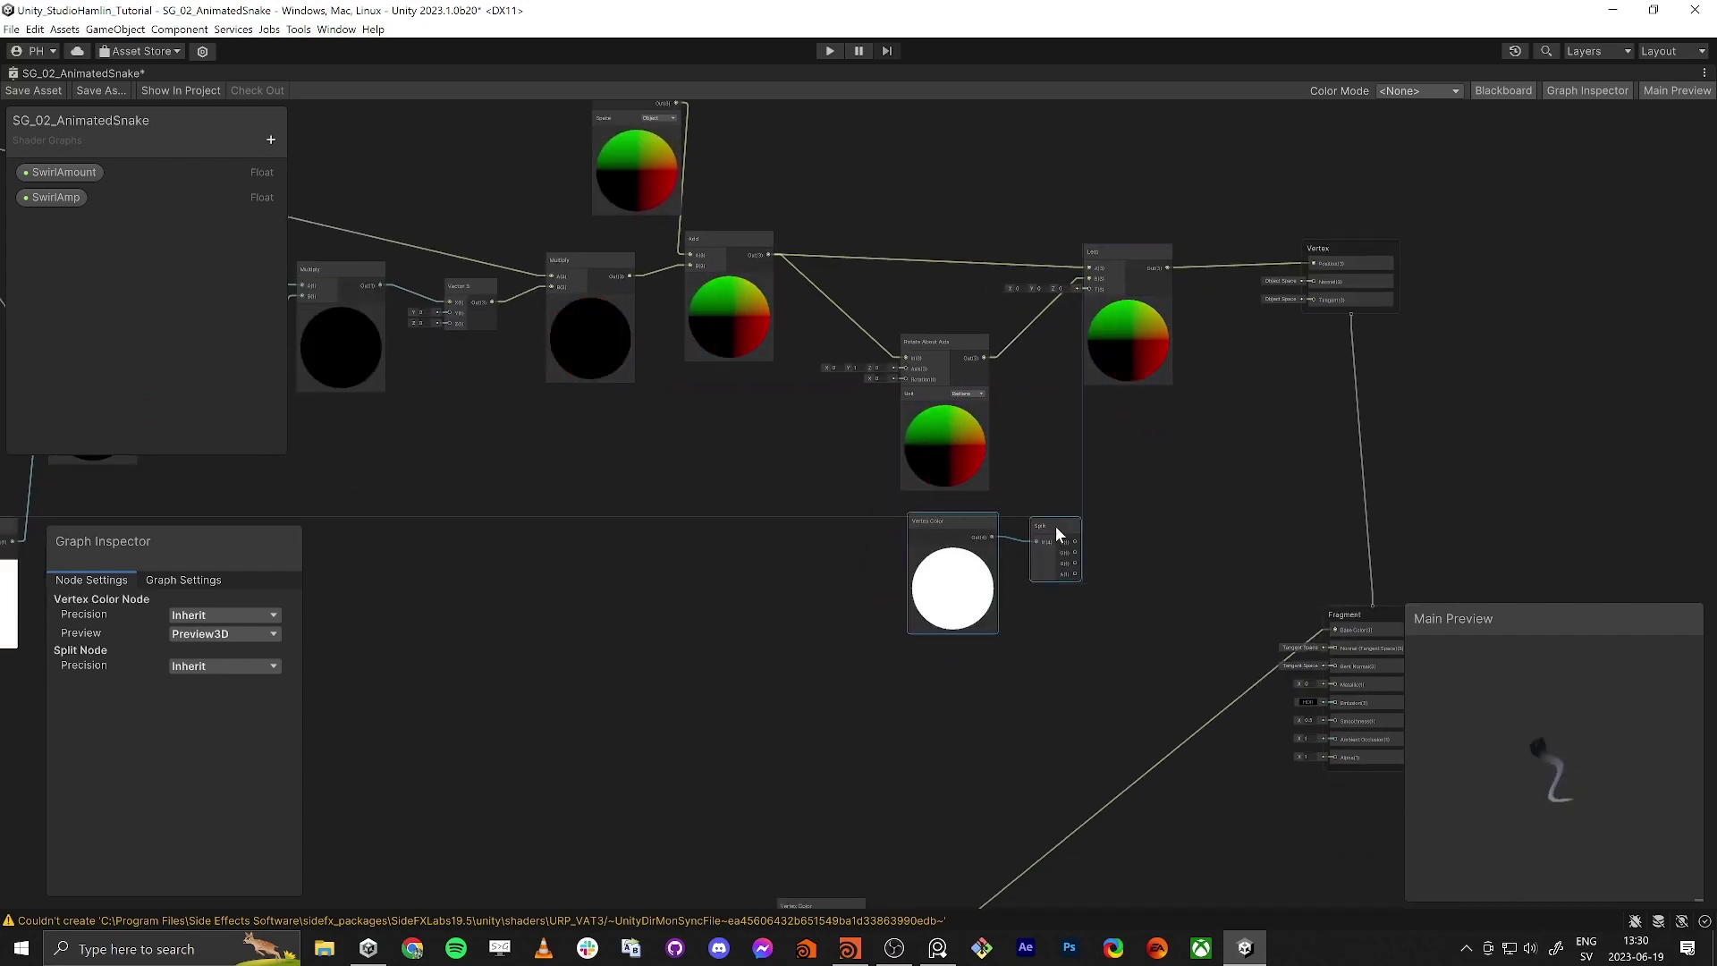
{"action": "left_click", "coordinate": [1148, 508]}
{"action": "middle_click_drag", "start_coordinate": [1150, 506], "coordinate": [1135, 612]}
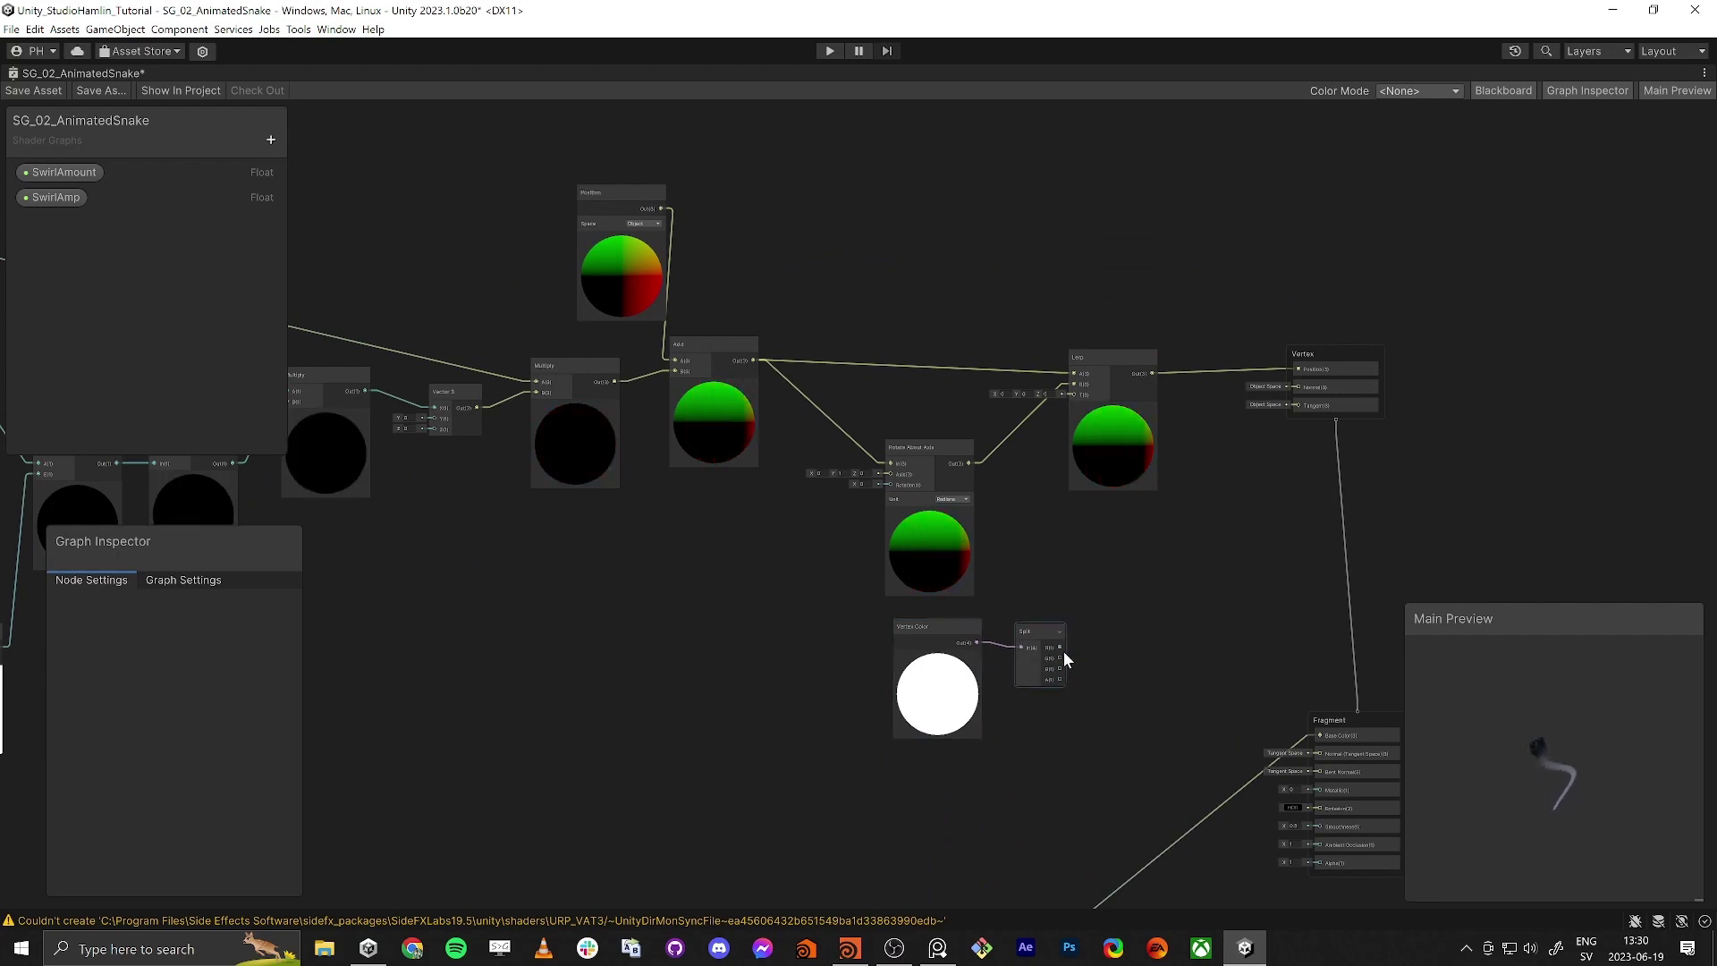
{"action": "left_click_drag", "start_coordinate": [1060, 647], "coordinate": [1057, 456]}
{"action": "left_click_drag", "start_coordinate": [1071, 390], "coordinate": [1071, 389]}
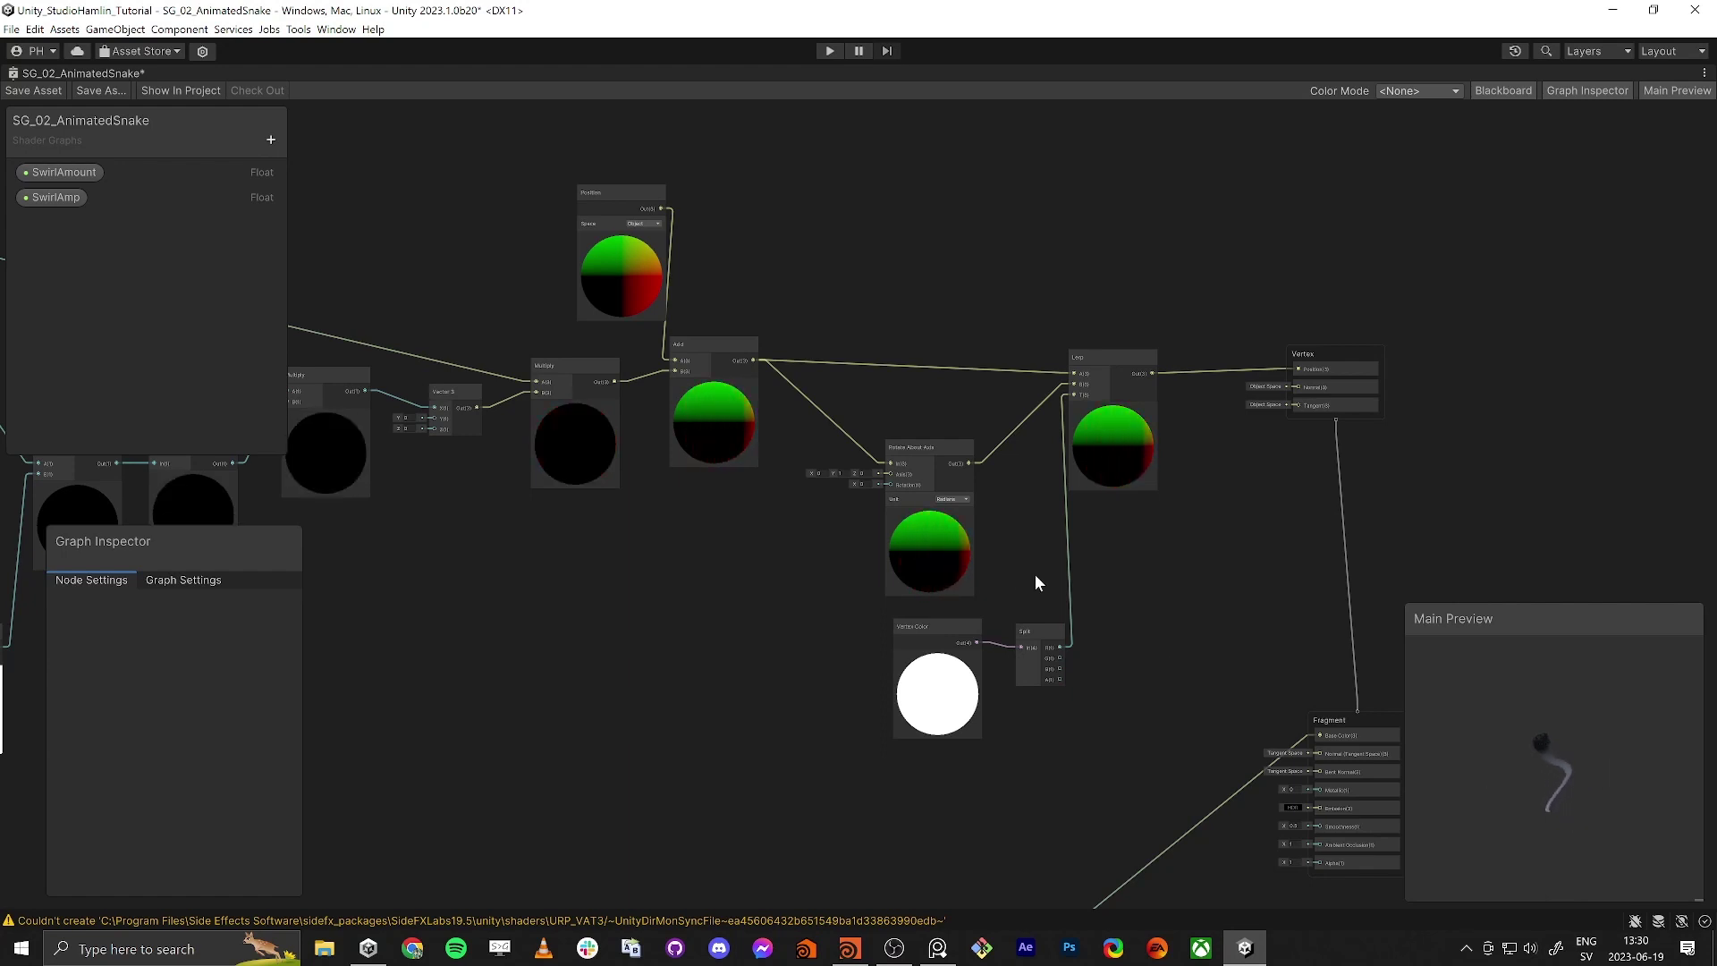
Step: Try out different rotation amounts on Rotate About Axis, ending at 0.92 radians
{"action": "mouse_move", "coordinate": [856, 484]}
{"action": "left_mouse_down"}
{"action": "mouse_move", "coordinate": [896, 479]}
{"action": "mouse_move", "coordinate": [819, 481]}
{"action": "mouse_move", "coordinate": [916, 489]}
{"action": "mouse_move", "coordinate": [878, 492]}
{"action": "left_mouse_up"}
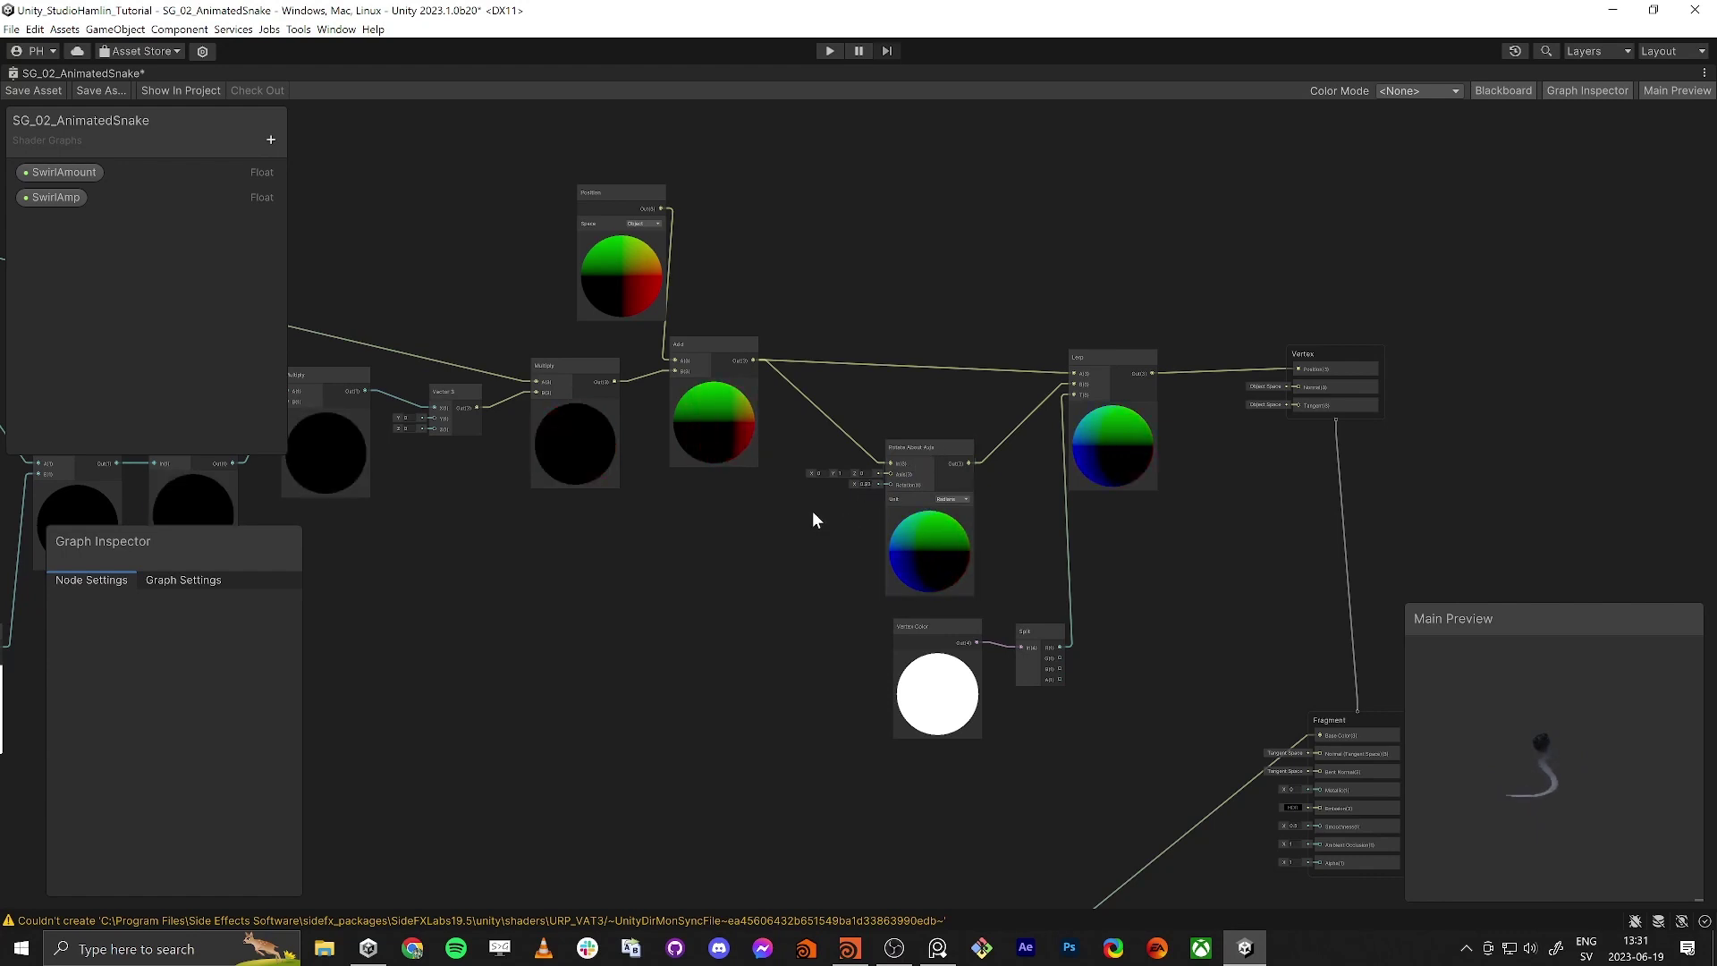
{"action": "middle_click_drag", "start_coordinate": [766, 535], "coordinate": [752, 579]}
{"action": "middle_click_drag", "start_coordinate": [674, 617], "coordinate": [670, 584]}
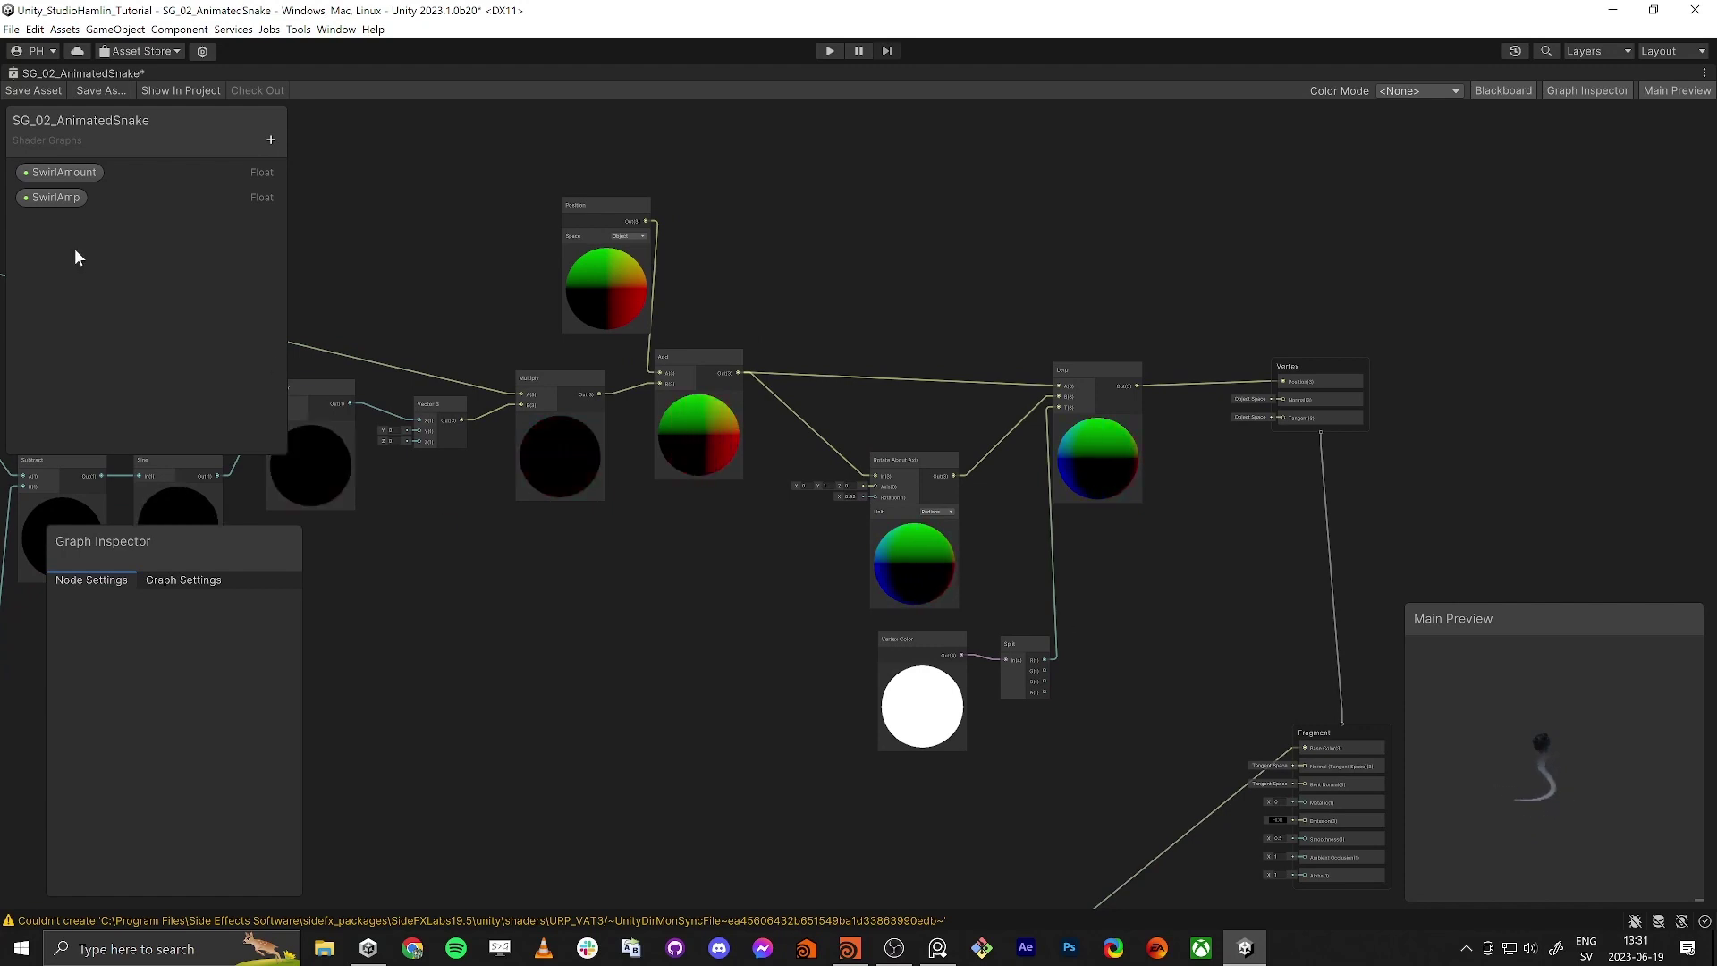
Step: Create a Float property named Rotate and place its node in the graph below Rotate About Axis's inputs
{"action": "left_click", "coordinate": [271, 140]}
{"action": "left_click", "coordinate": [311, 166]}
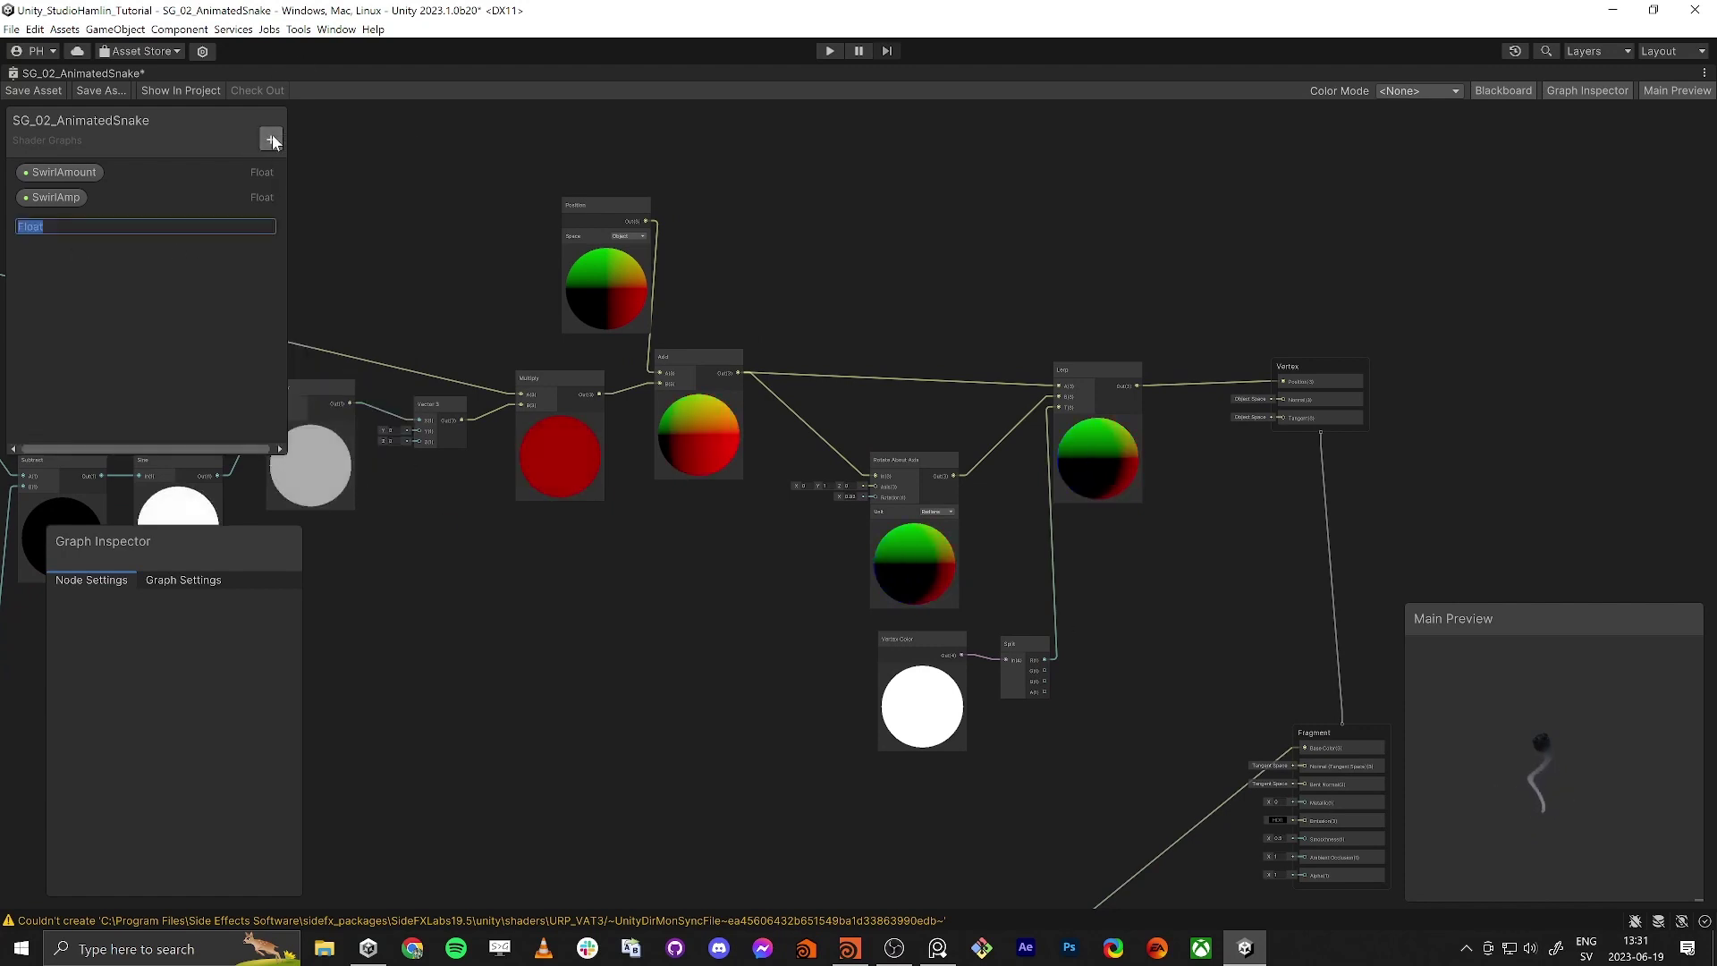
{"action": "type", "text": "Rotate"}
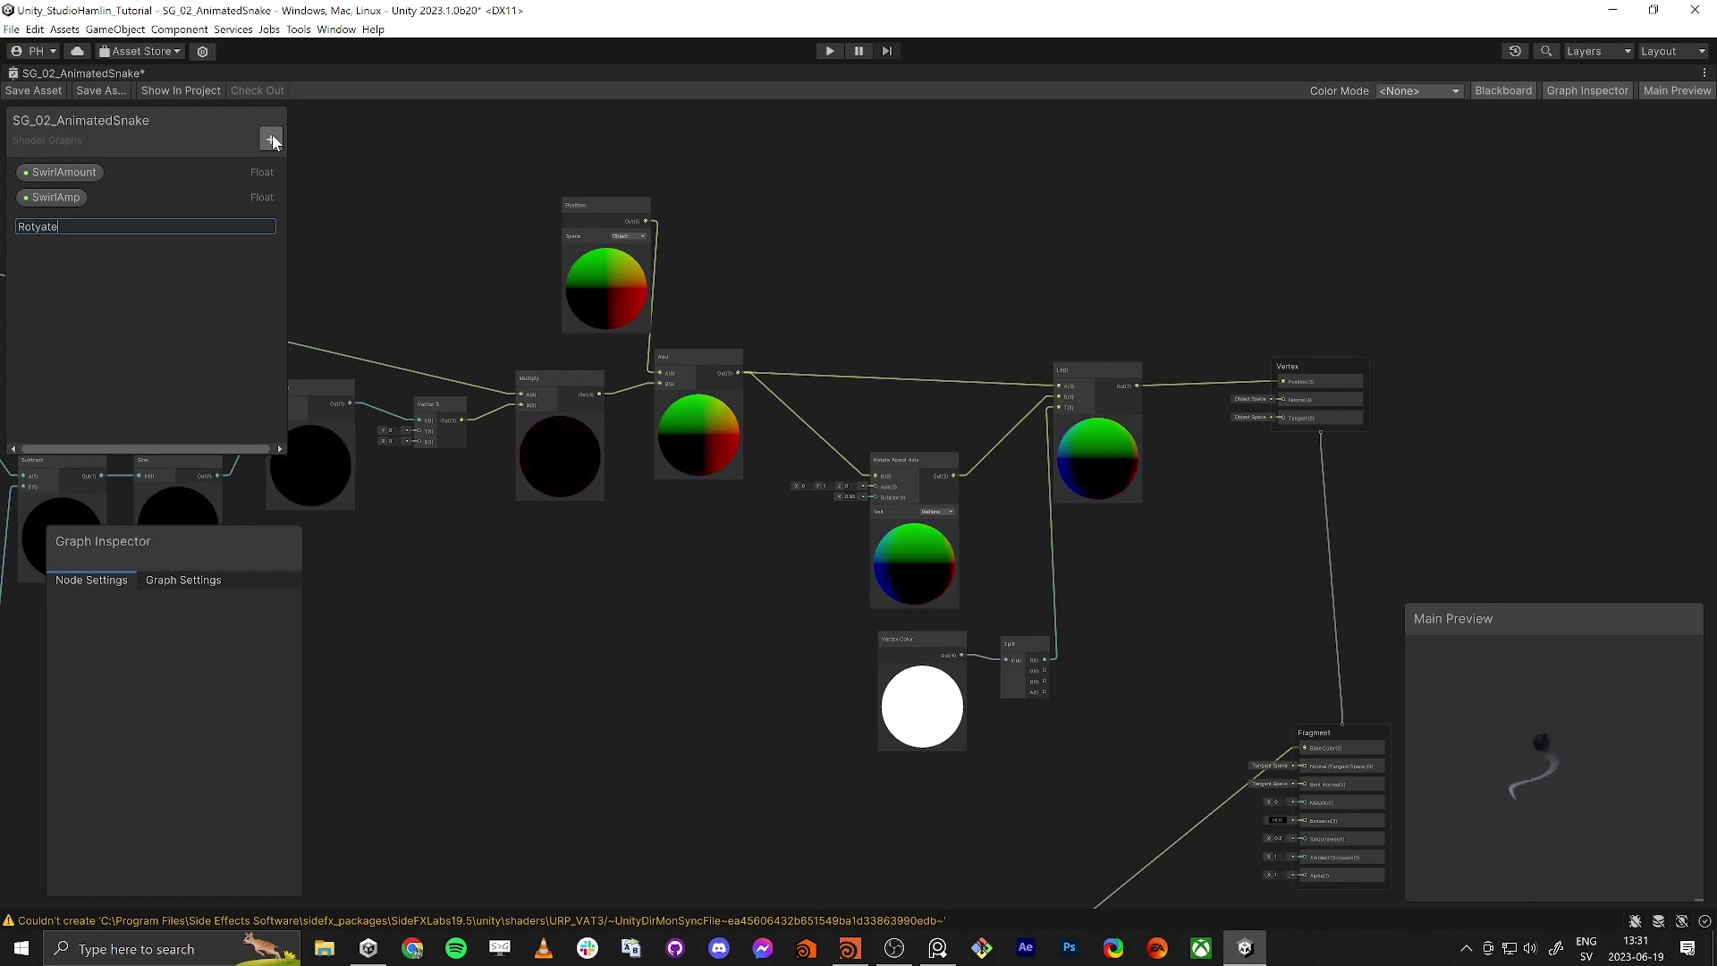
{"action": "key", "text": "Return"}
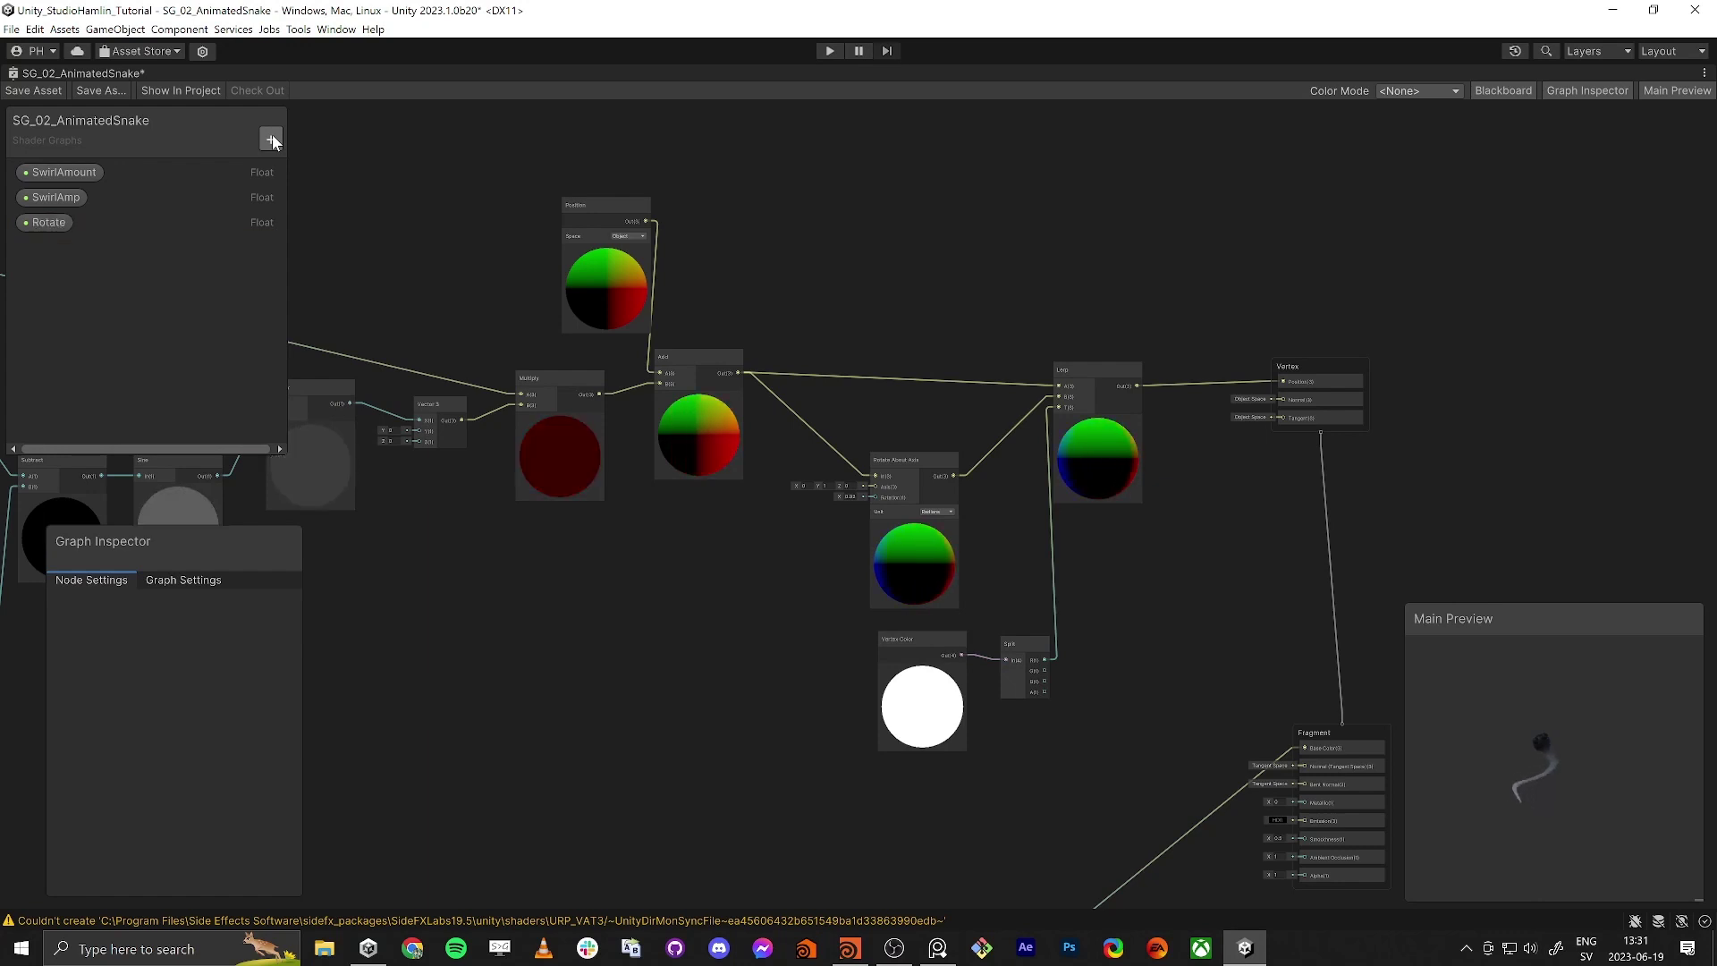
{"action": "left_click", "coordinate": [64, 221]}
{"action": "left_click_drag", "start_coordinate": [696, 565], "coordinate": [766, 552]}
{"action": "scroll", "coordinate": [740, 565], "scroll_direction": "up", "scroll_amount": 4}
Step: Make the Rotate property a slider with a minimum of -1 and a default of 0
{"action": "left_click", "coordinate": [58, 223]}
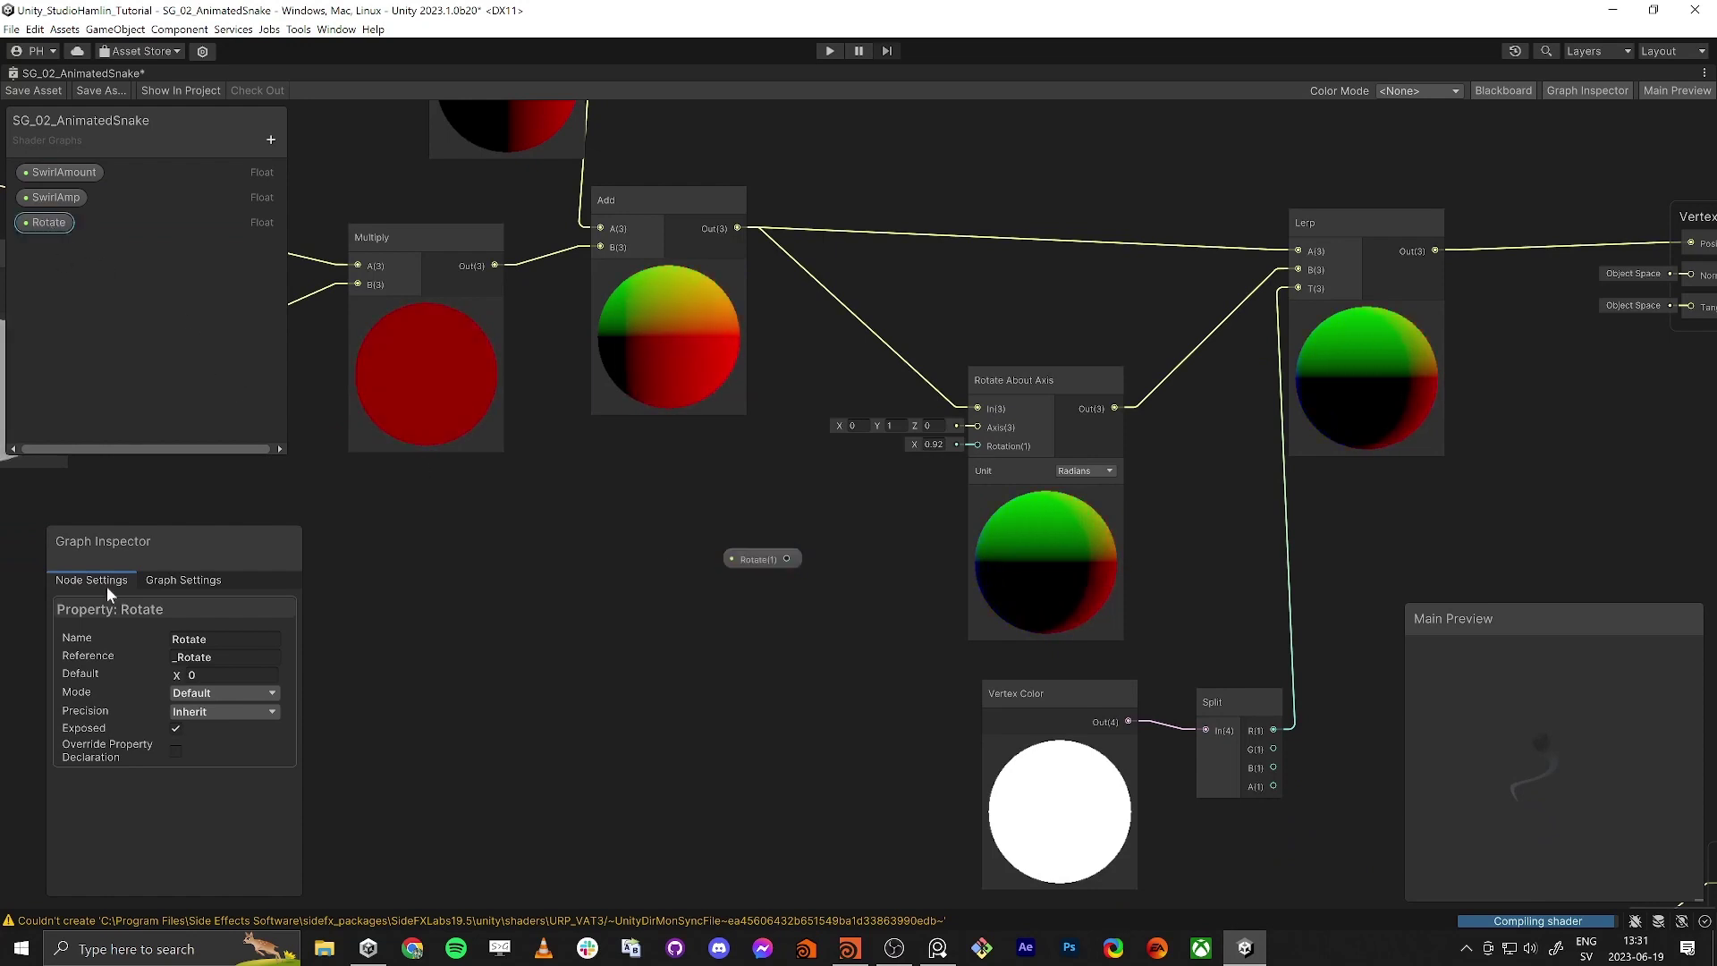
{"action": "left_click", "coordinate": [196, 694]}
{"action": "left_click", "coordinate": [207, 729]}
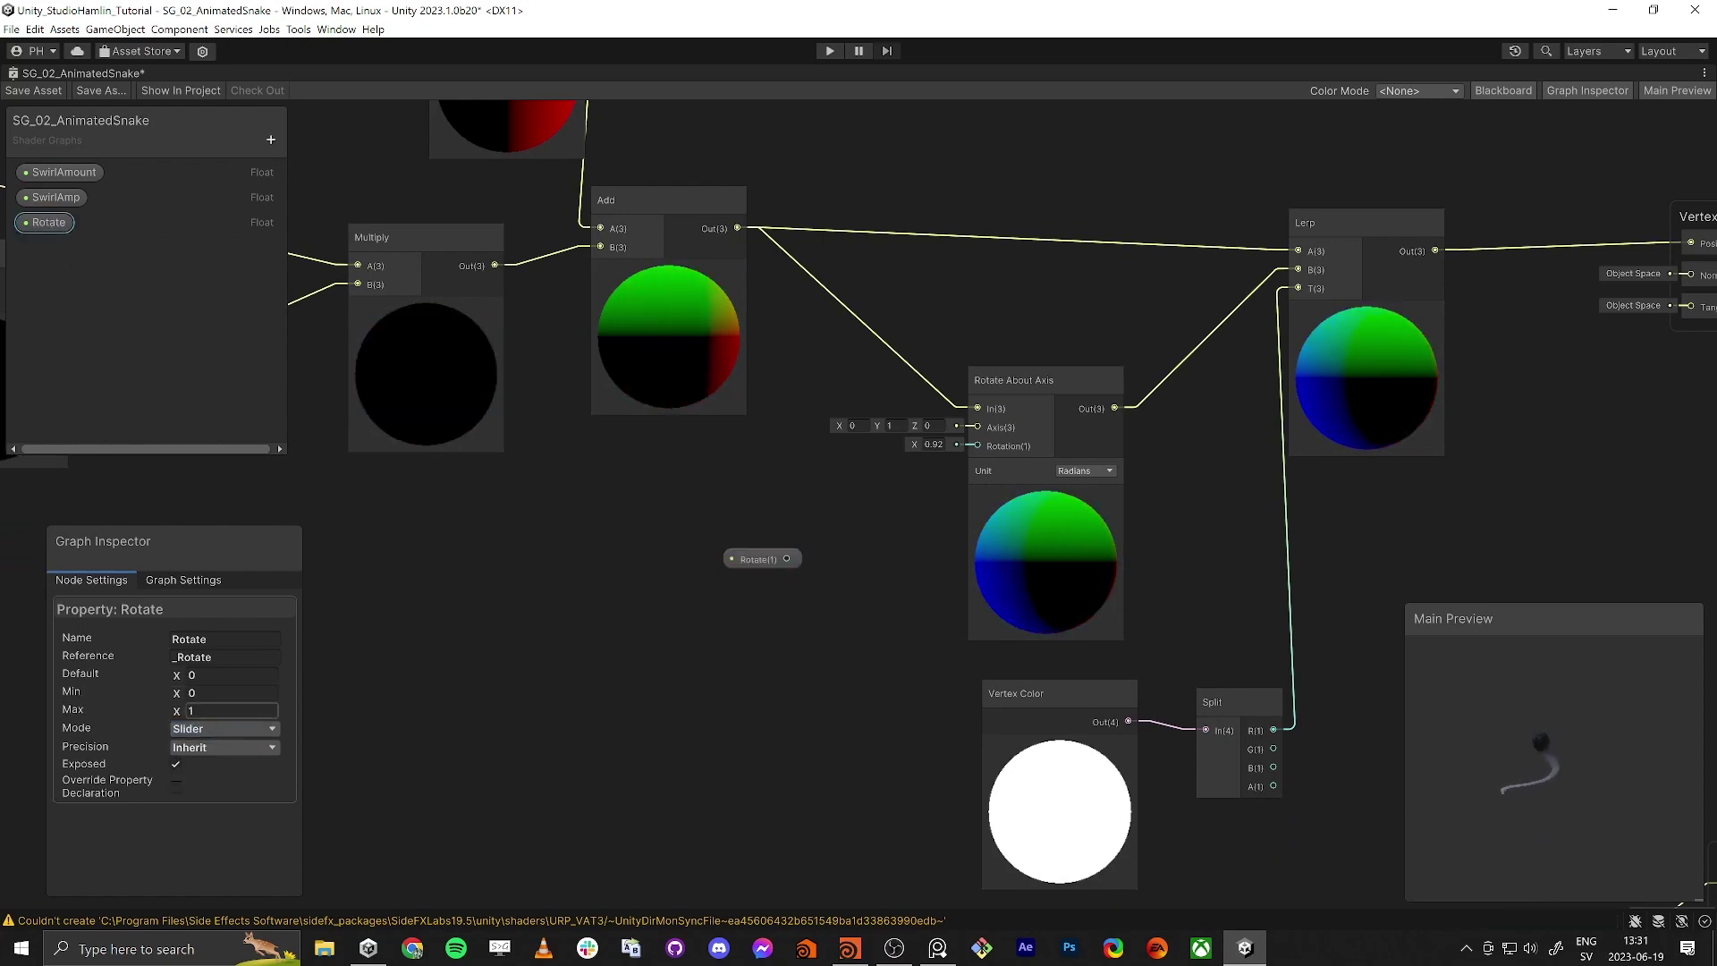
{"action": "left_click", "coordinate": [202, 689]}
{"action": "type", "text": "-1"}
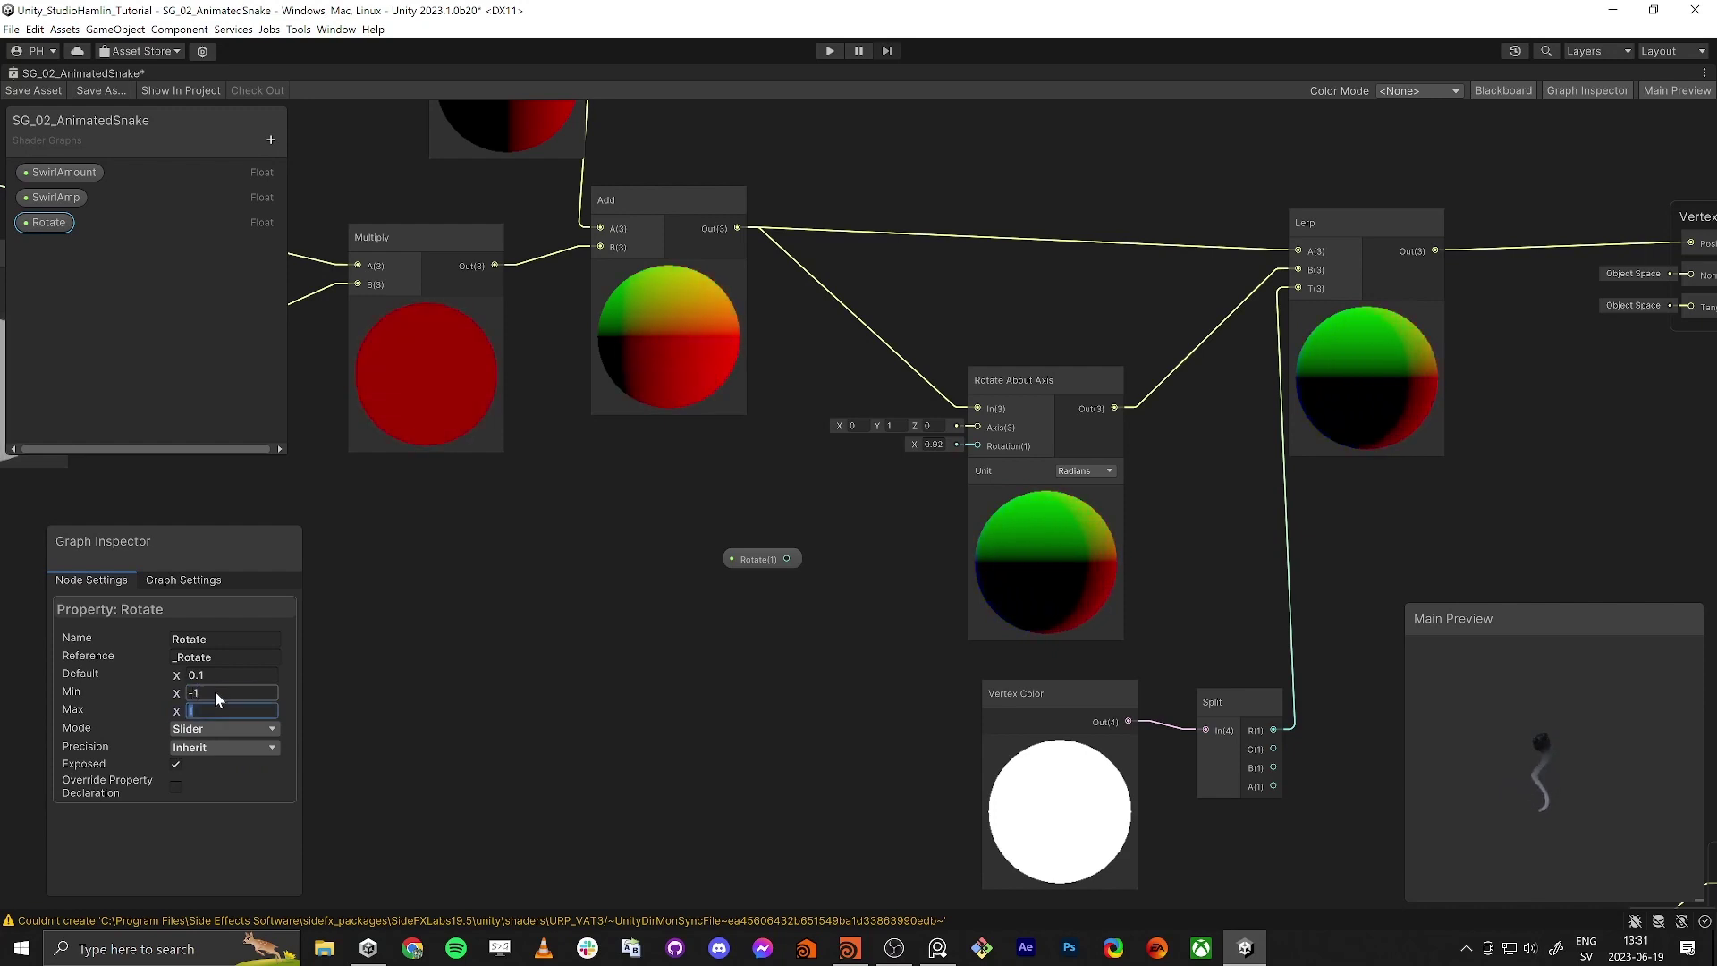
{"action": "key", "text": "Return"}
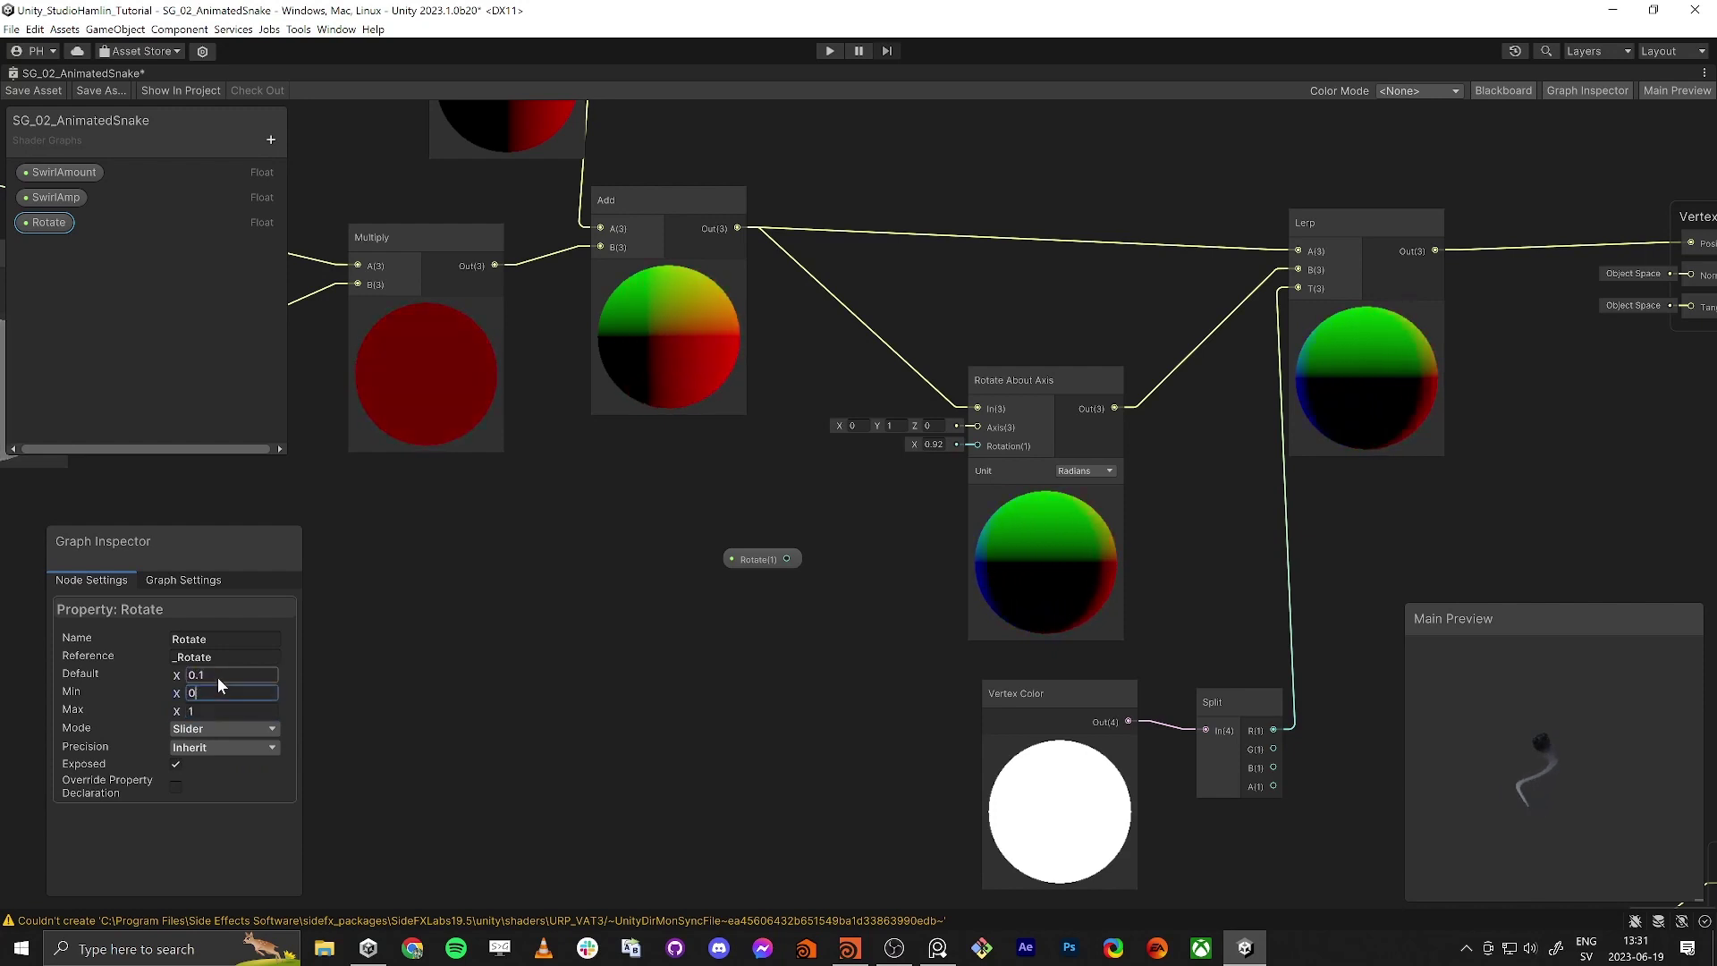
{"action": "type", "text": "-1"}
{"action": "key", "text": "Tab"}
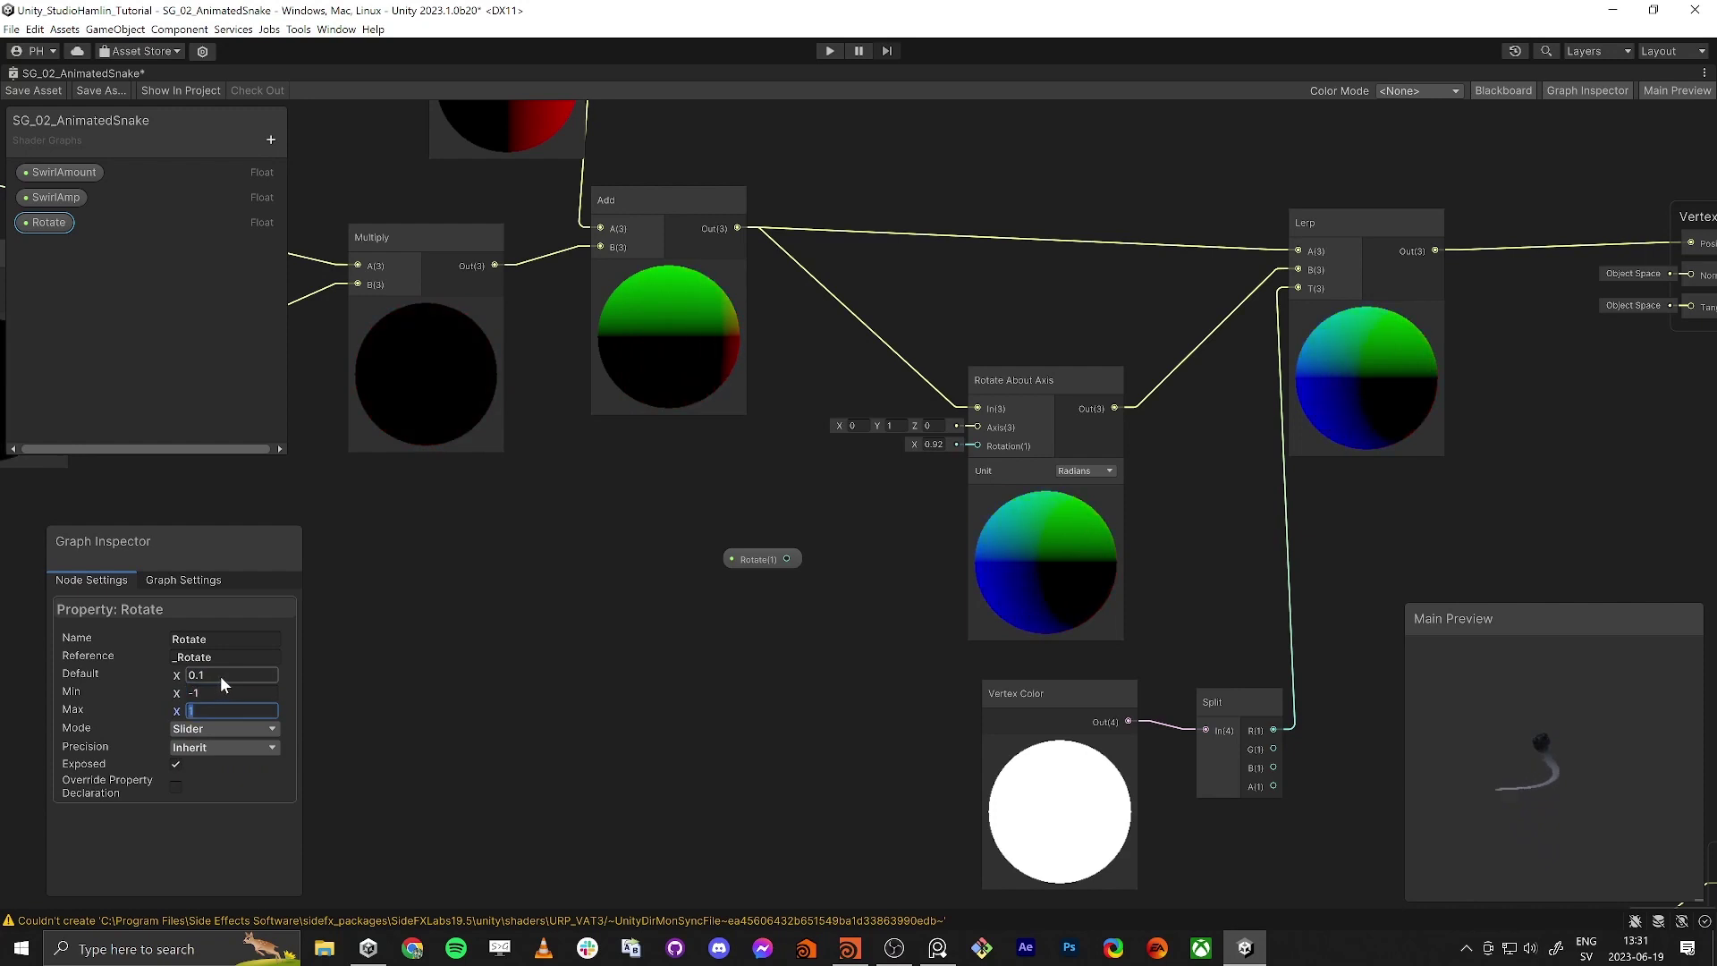
{"action": "left_click", "coordinate": [218, 674]}
{"action": "type", "text": "0"}
{"action": "key", "text": "Tab"}
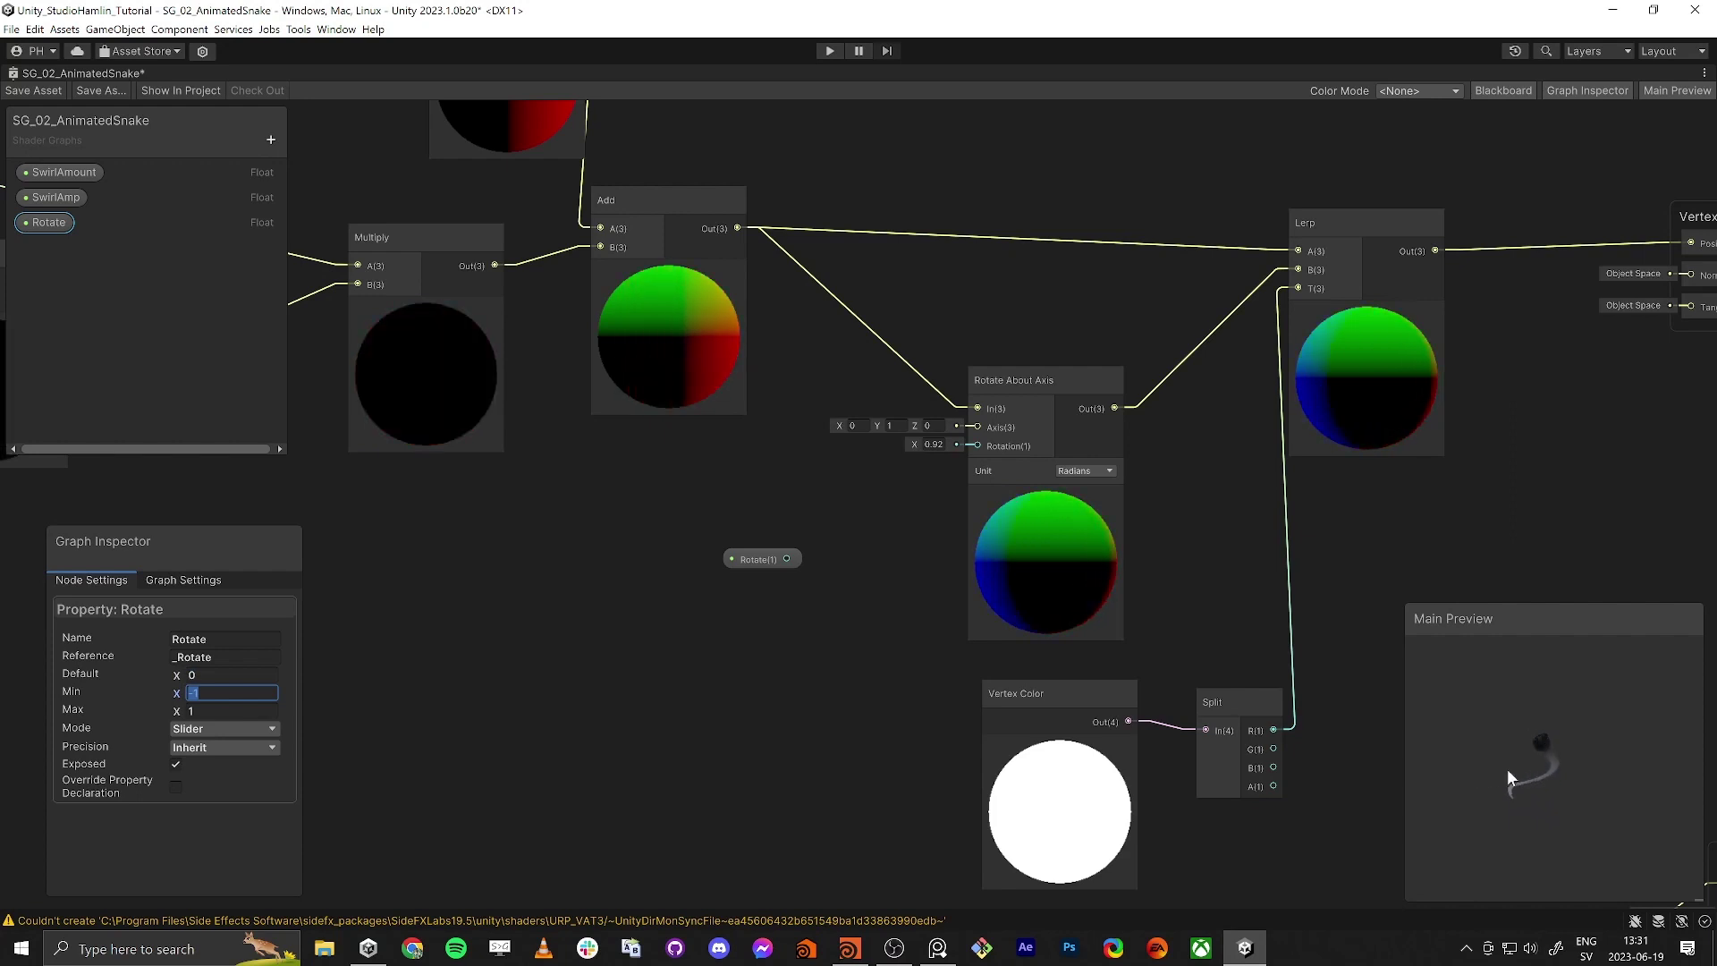
Step: Reposition the Rotate property node below the Add node, leaving room for another node before Rotate About Axis
{"action": "left_click_drag", "start_coordinate": [757, 555], "coordinate": [746, 524]}
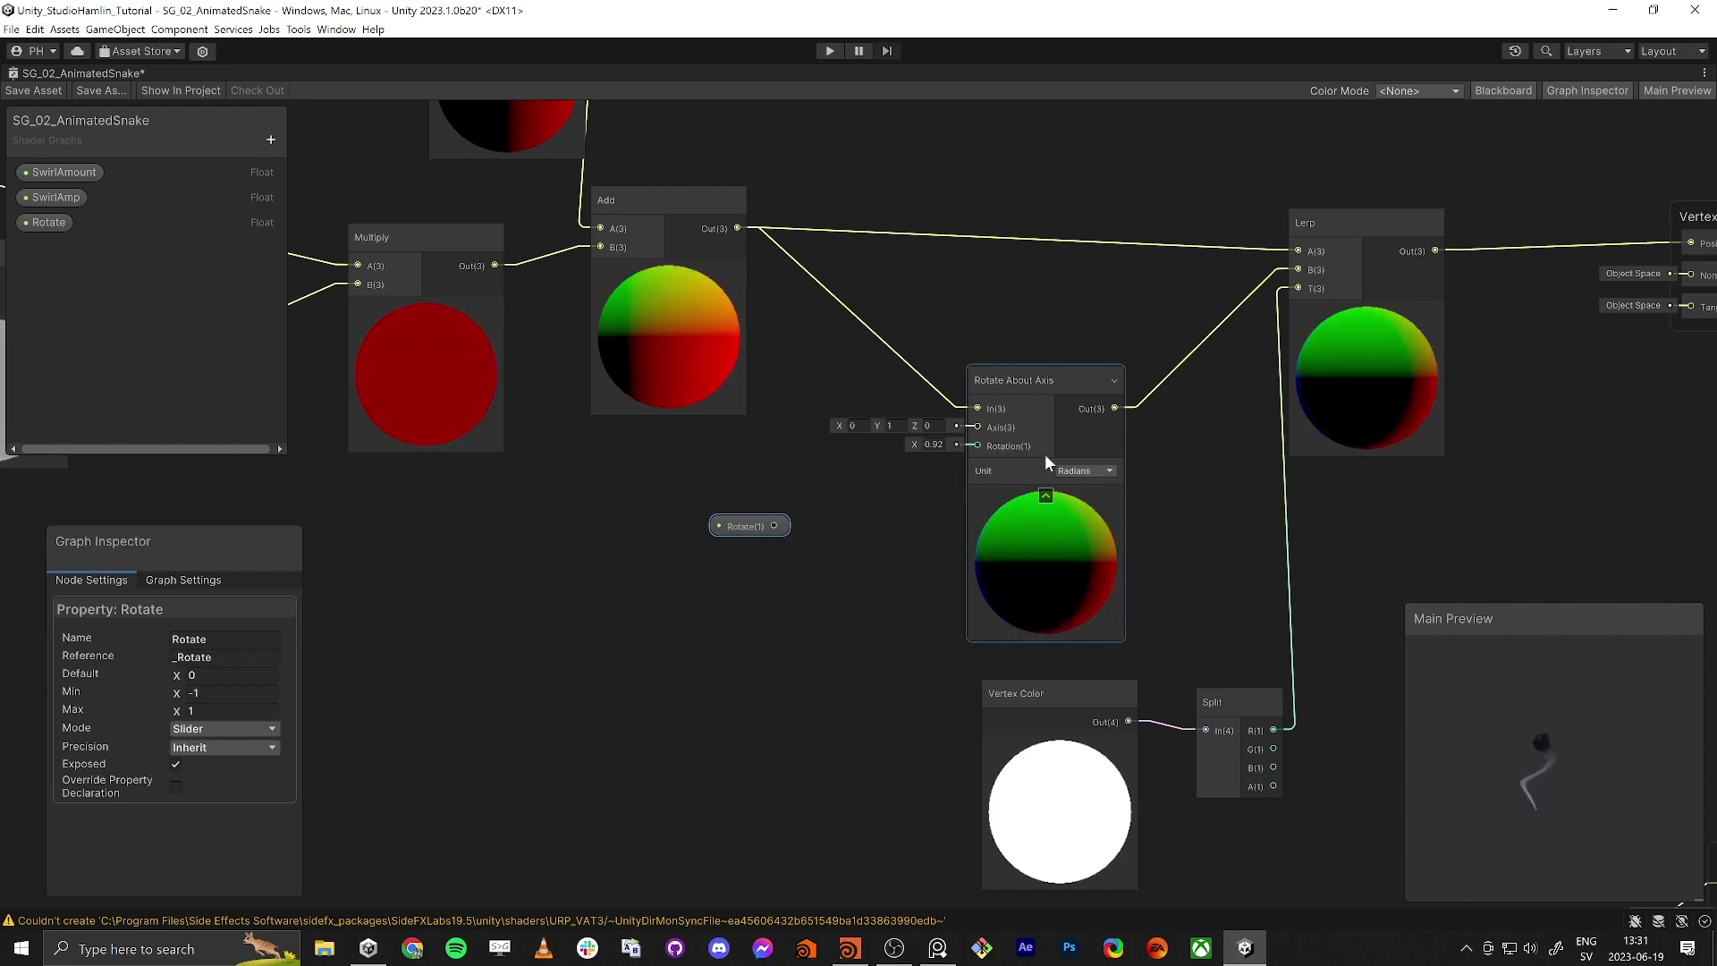
{"action": "left_click_drag", "start_coordinate": [748, 526], "coordinate": [698, 521]}
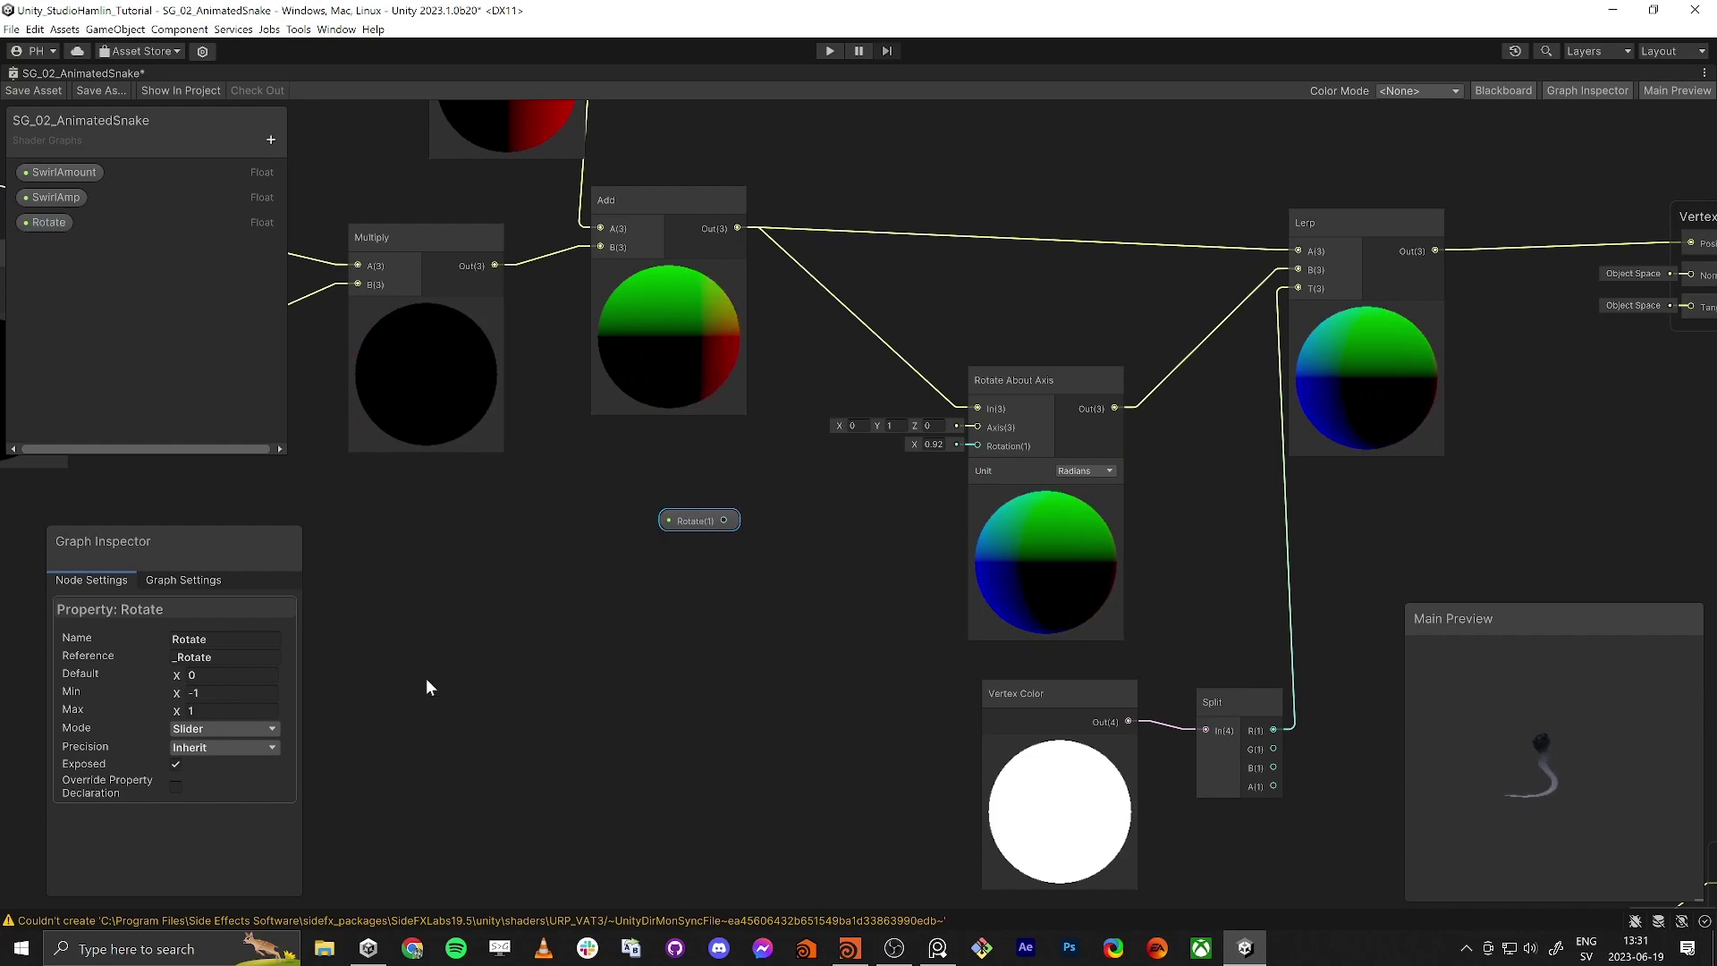
{"action": "left_click", "coordinate": [190, 711]}
{"action": "key", "text": "Return"}
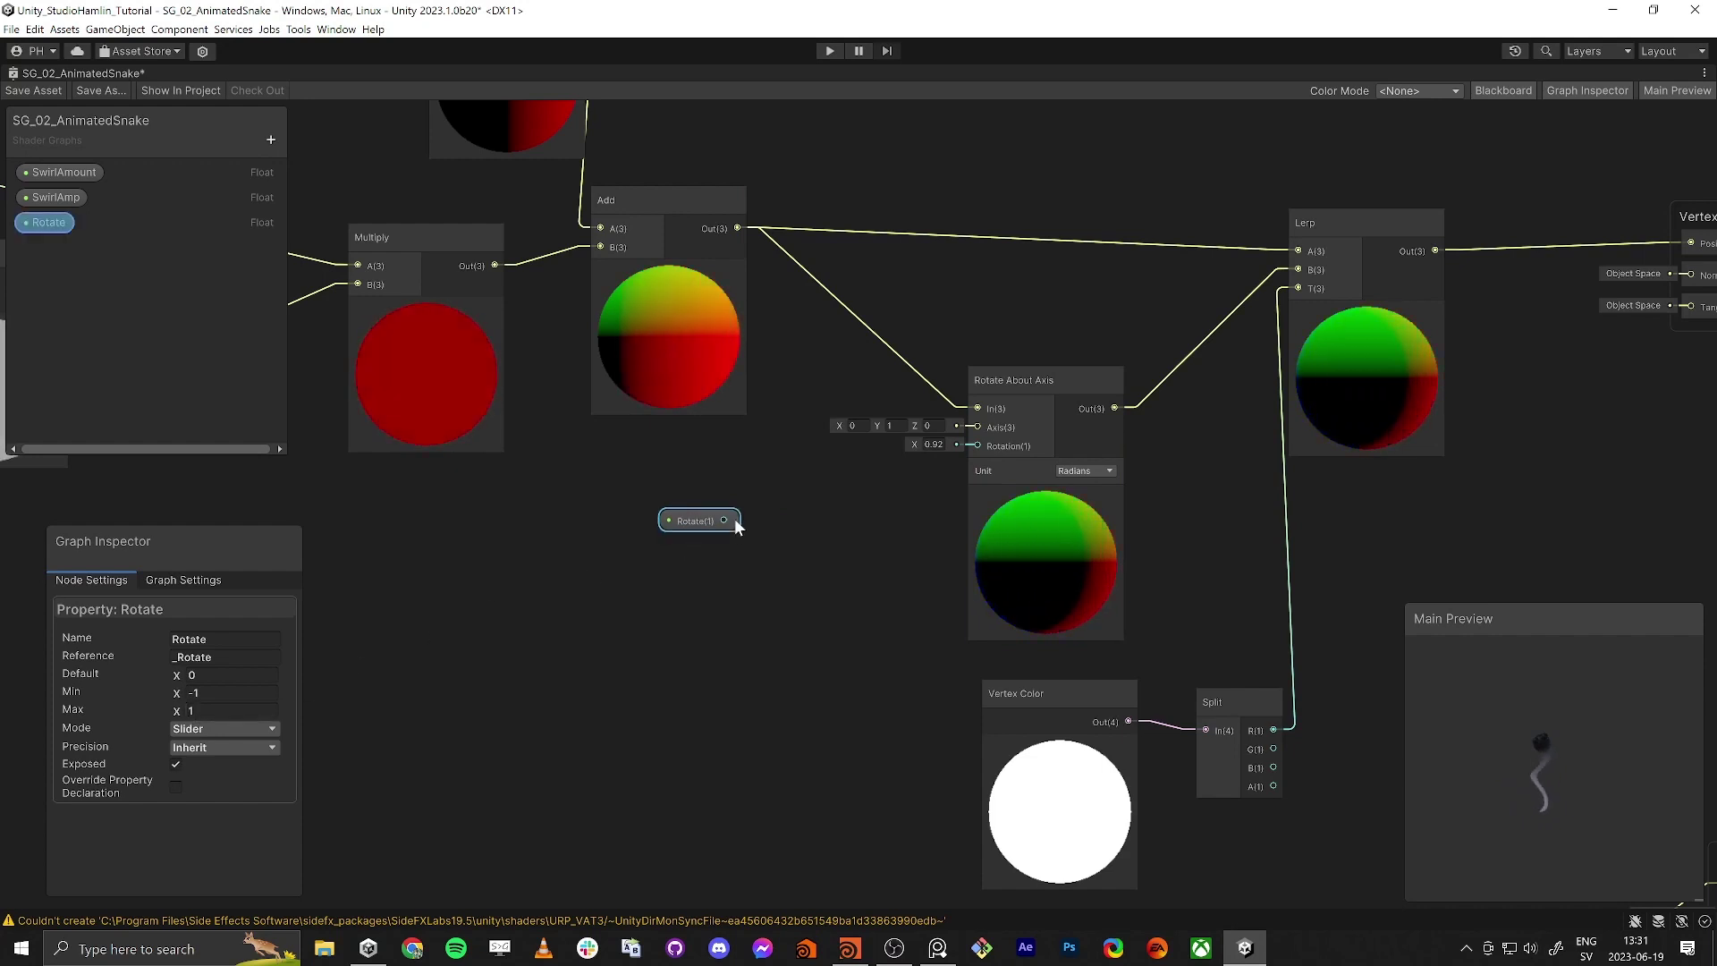
{"action": "left_click_drag", "start_coordinate": [697, 523], "coordinate": [682, 524]}
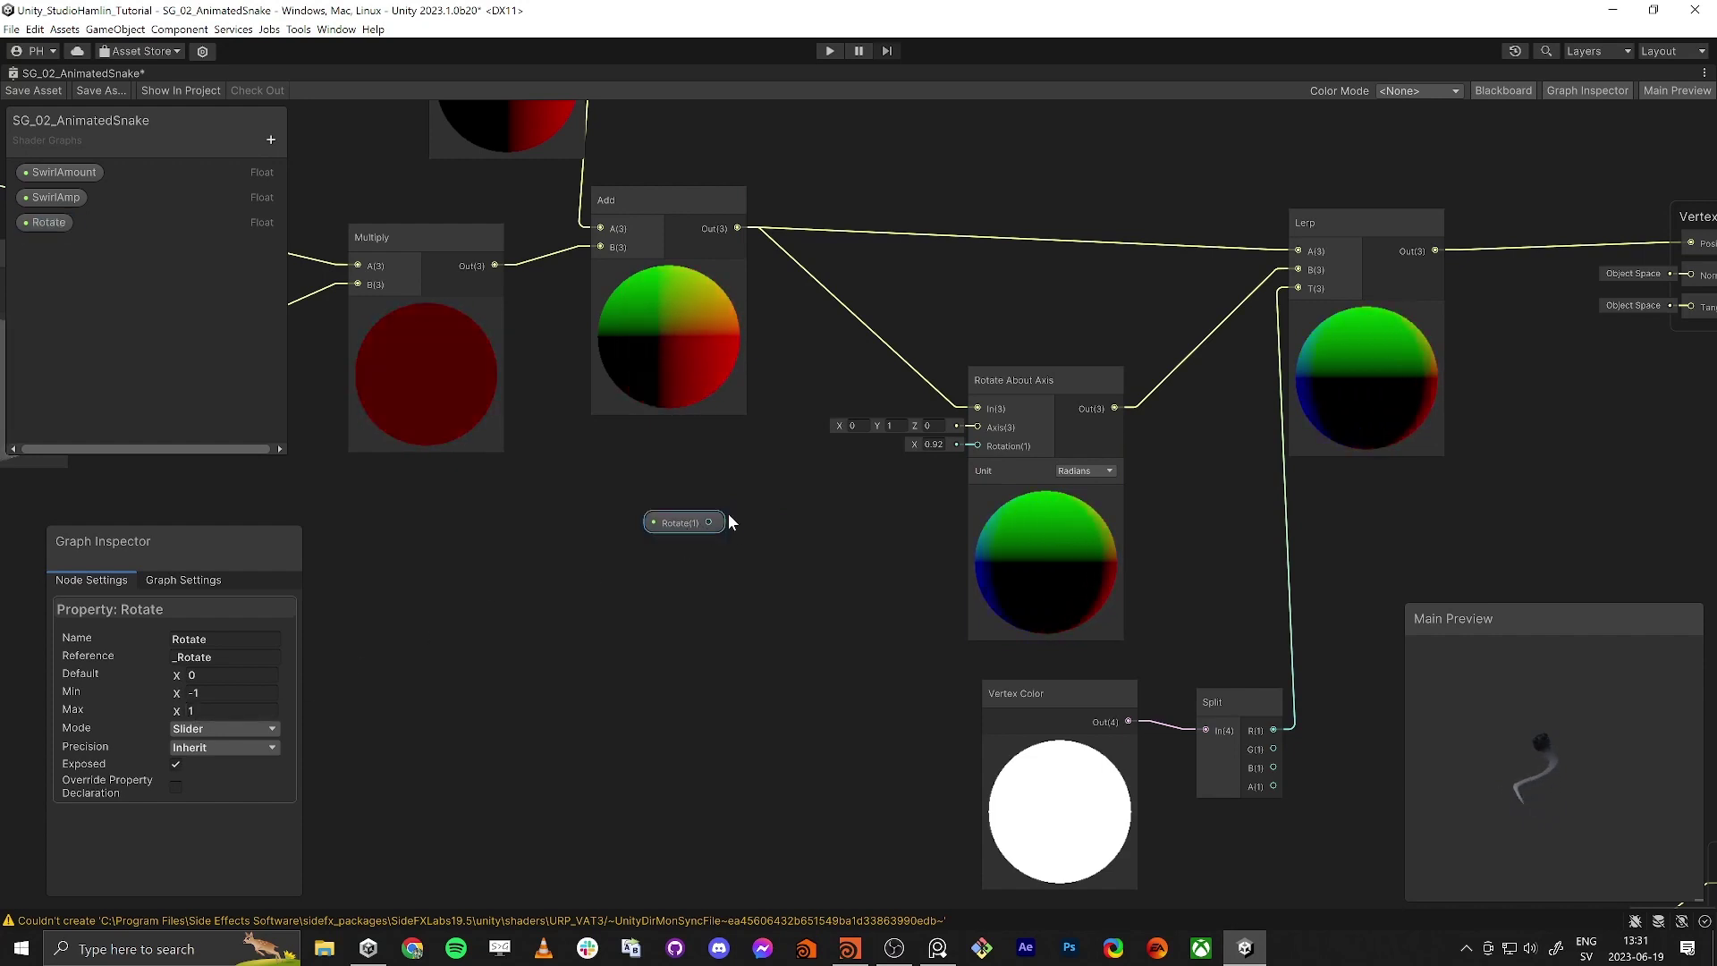
{"action": "left_click", "coordinate": [696, 525]}
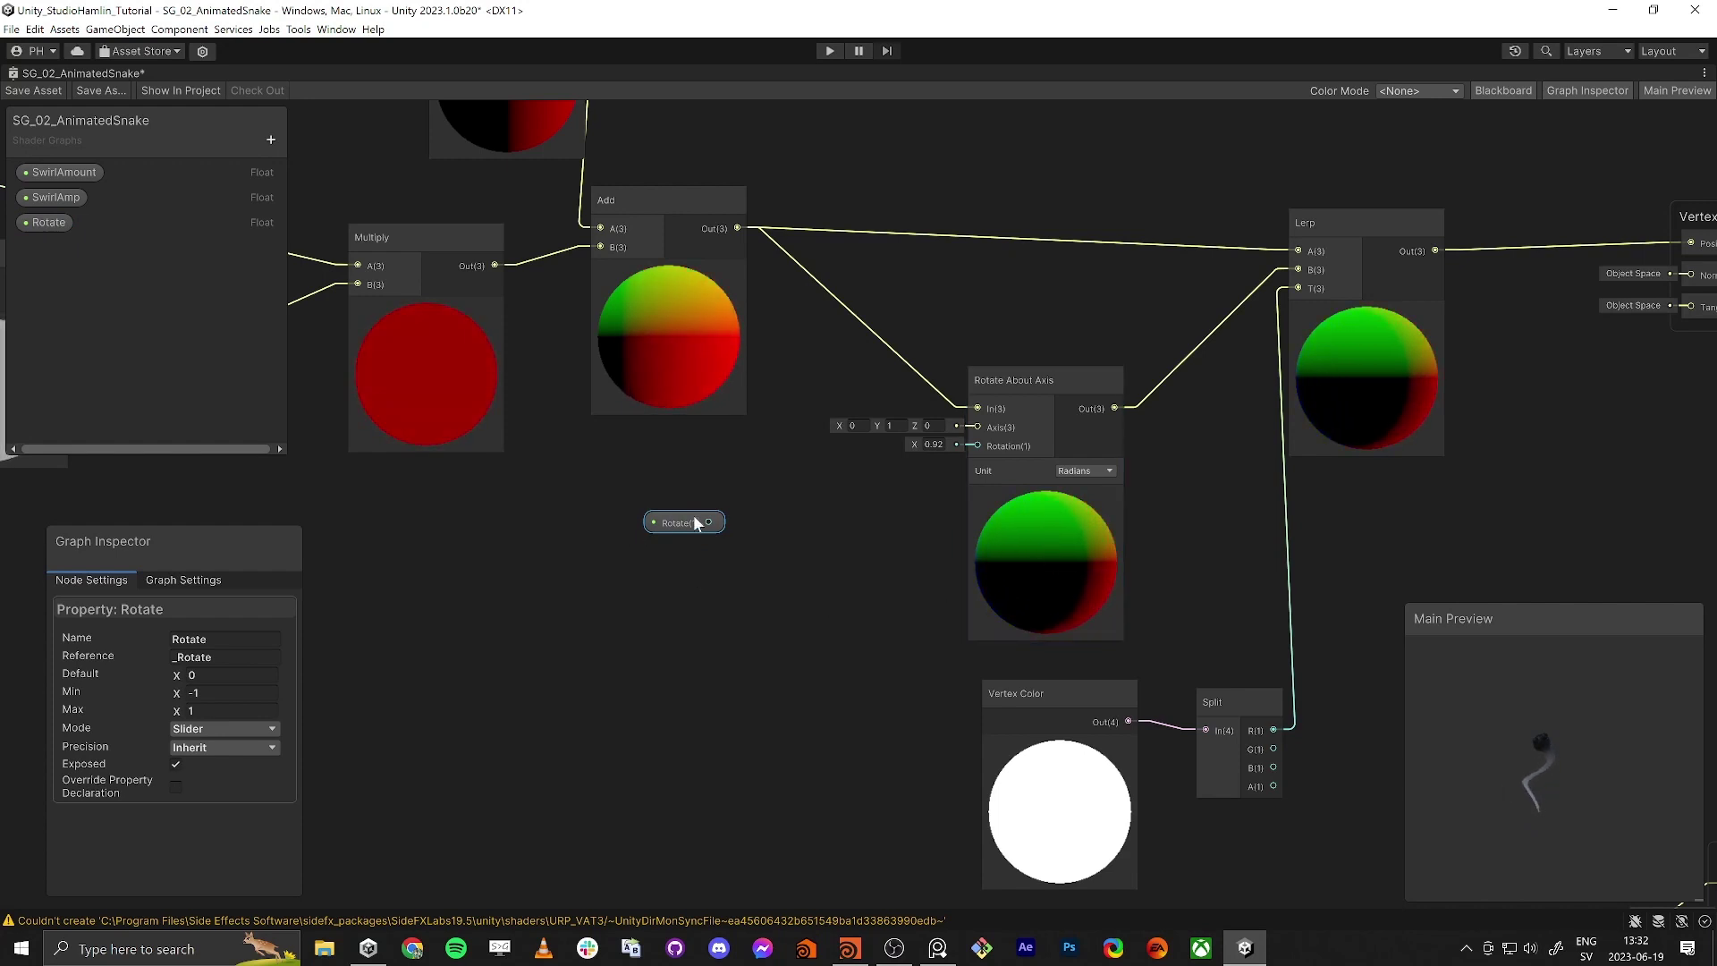
{"action": "left_click_drag", "start_coordinate": [697, 523], "coordinate": [695, 542]}
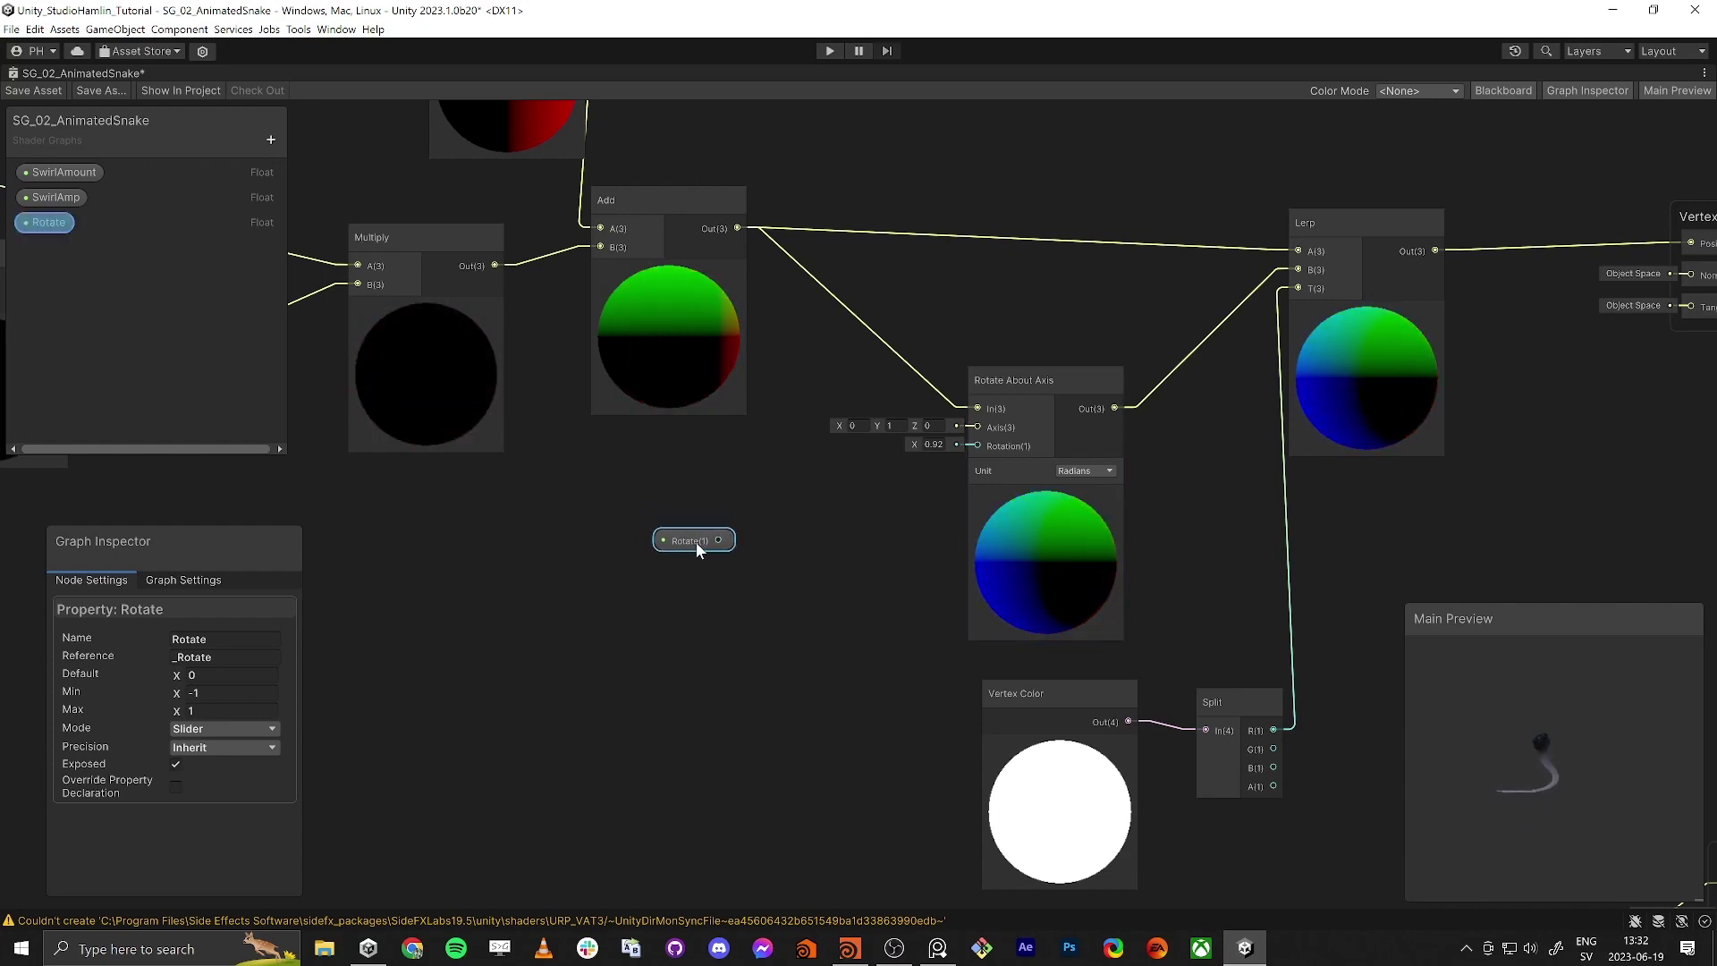
Step: Create a Multiply node with the Rotate property feeding its A input, and space the two nodes apart
{"action": "key", "text": "space"}
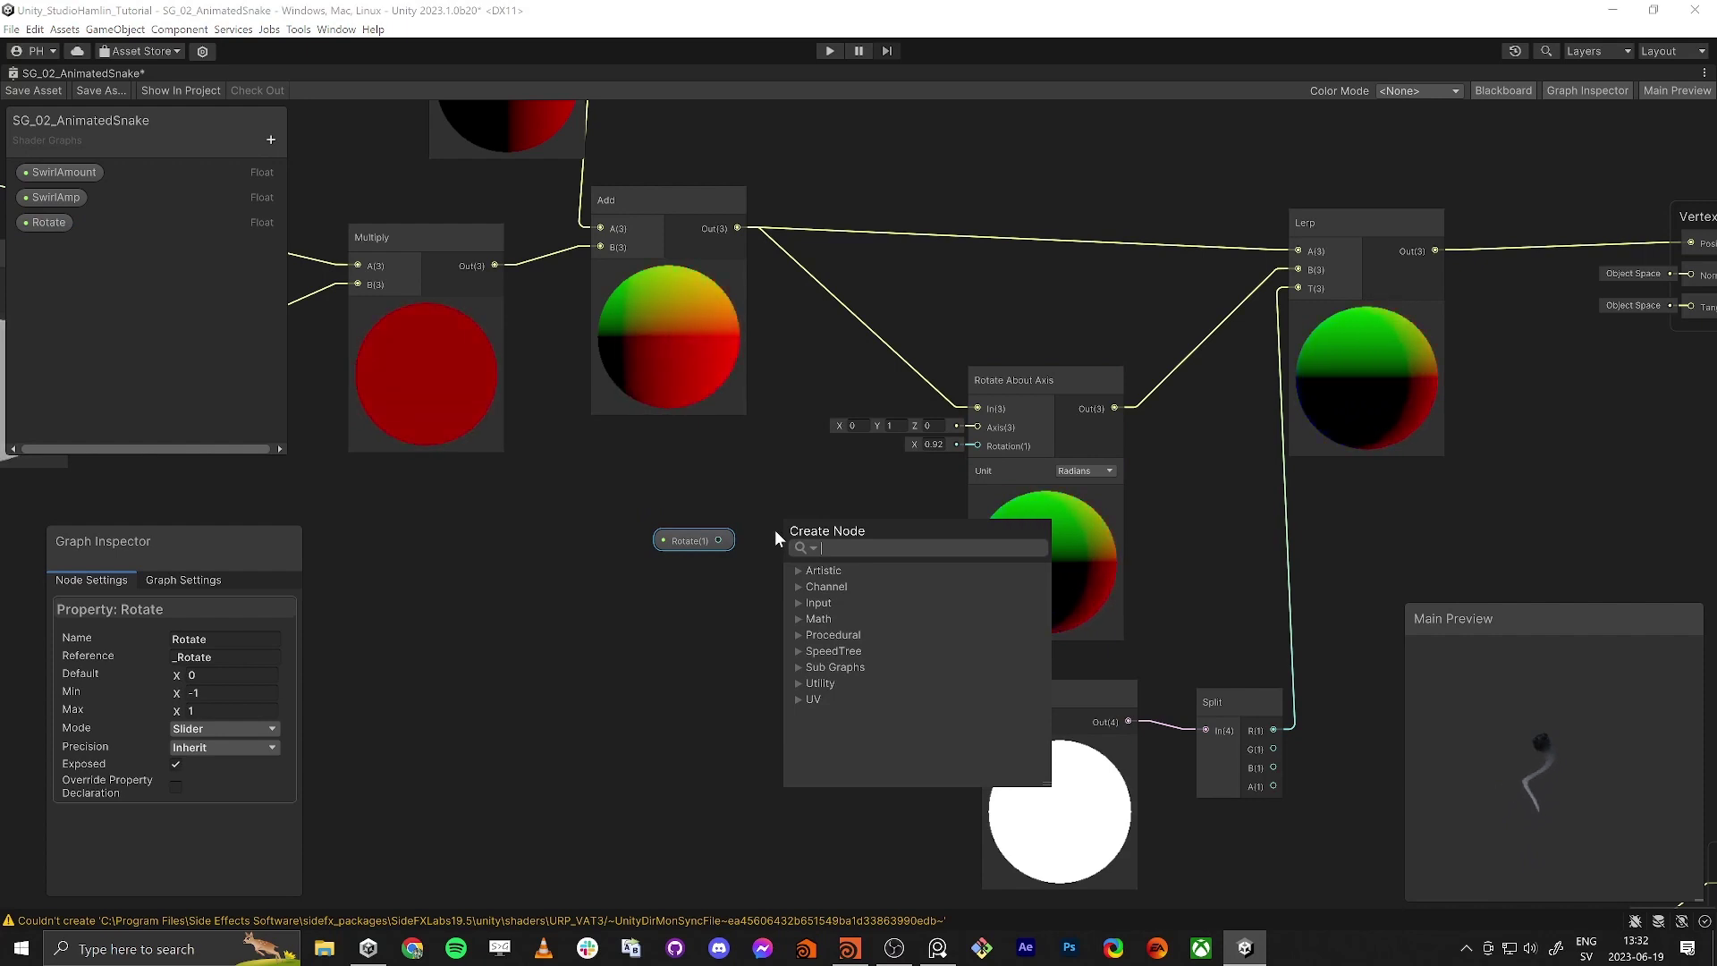
{"action": "type", "text": "mul"}
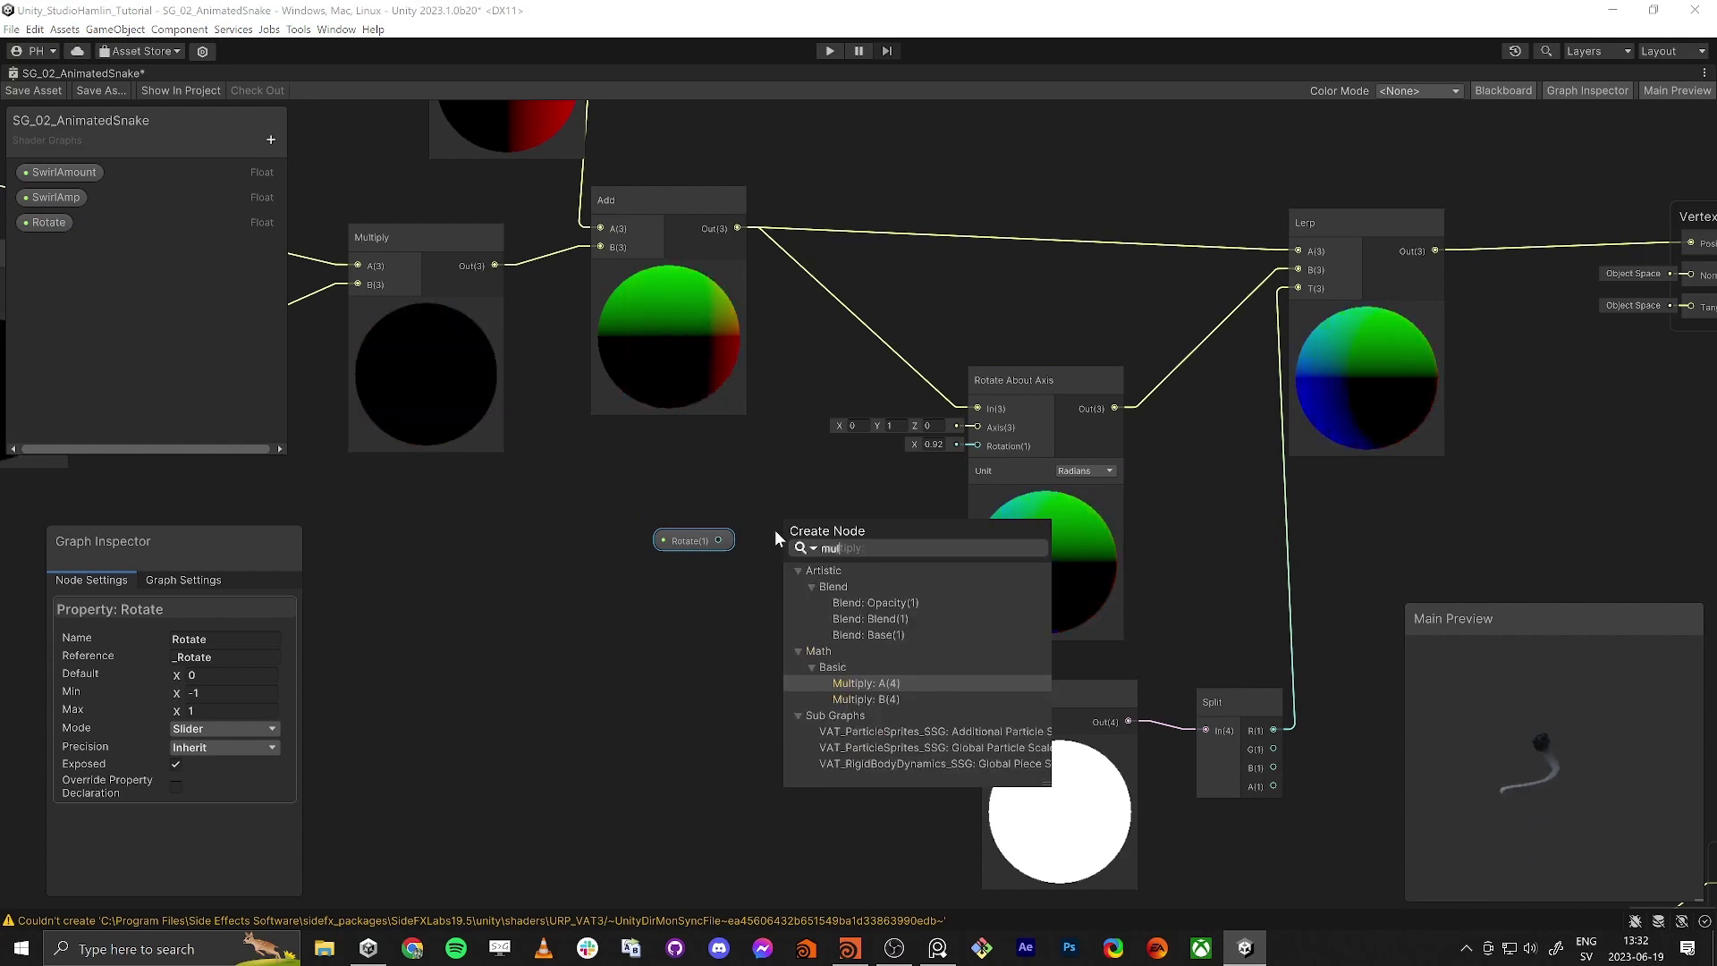
{"action": "type", "text": "tipl"}
{"action": "key", "text": "Return"}
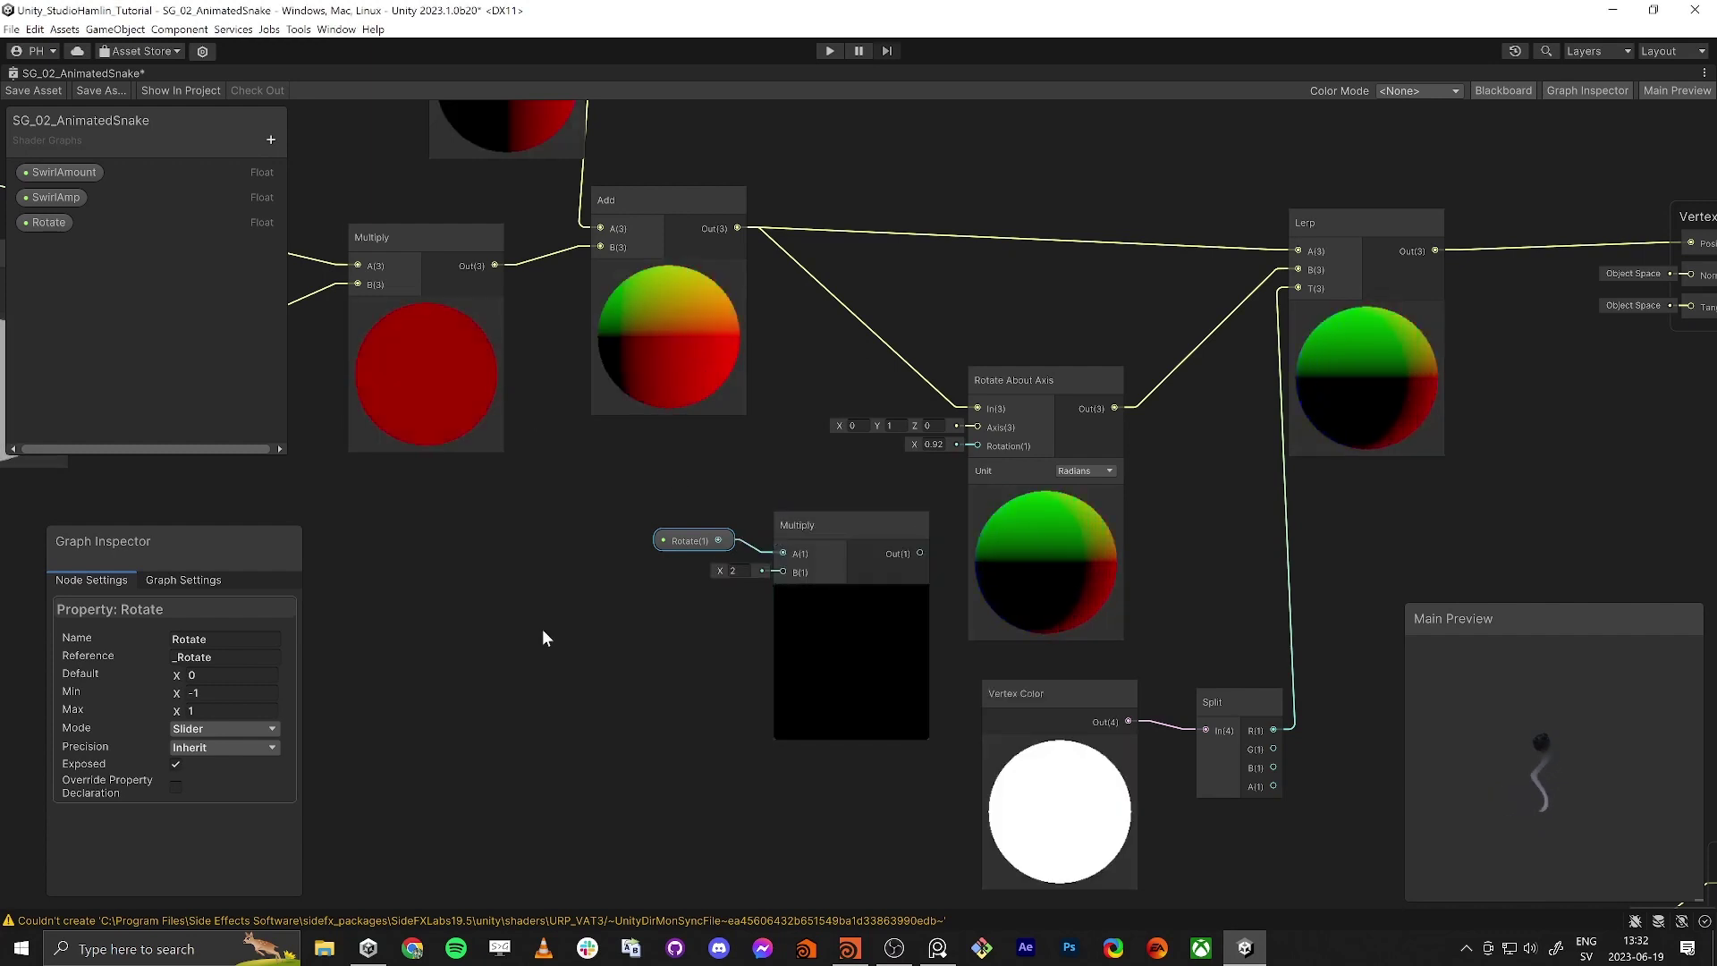
{"action": "left_click_drag", "start_coordinate": [704, 536], "coordinate": [662, 530]}
Step: Set the new Multiply node's B to 1.57 and wire its output into Rotate About Axis's Rotation input
{"action": "left_click", "coordinate": [733, 571]}
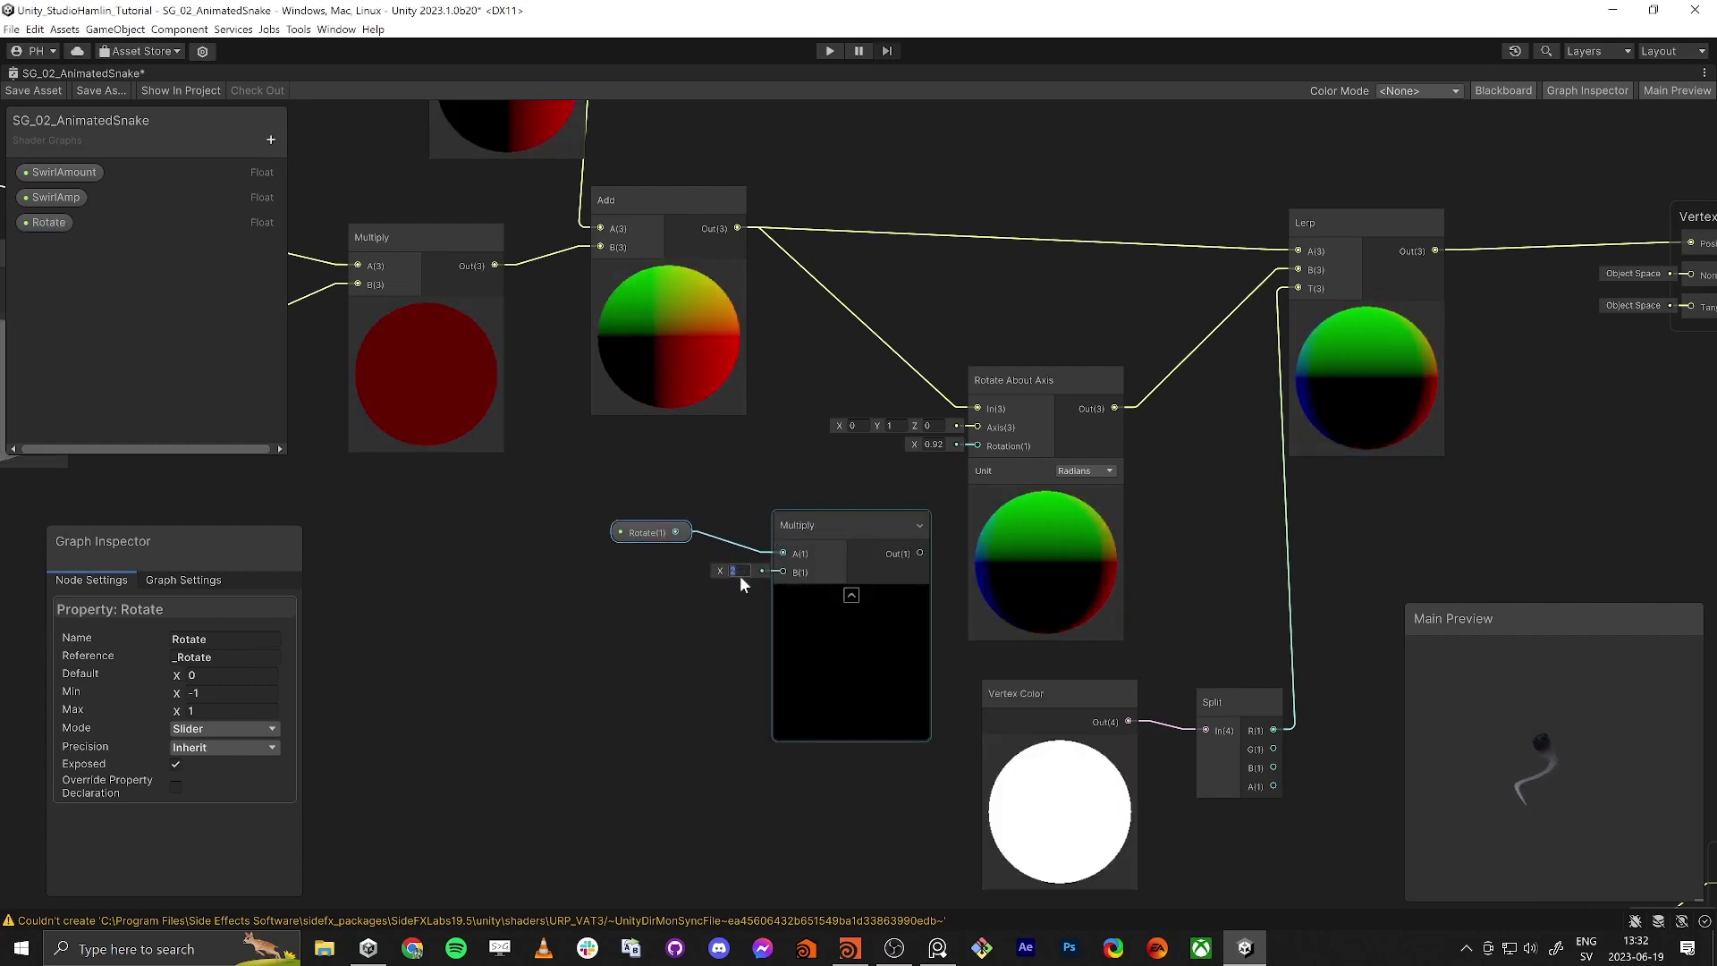
{"action": "type", "text": "3.14"}
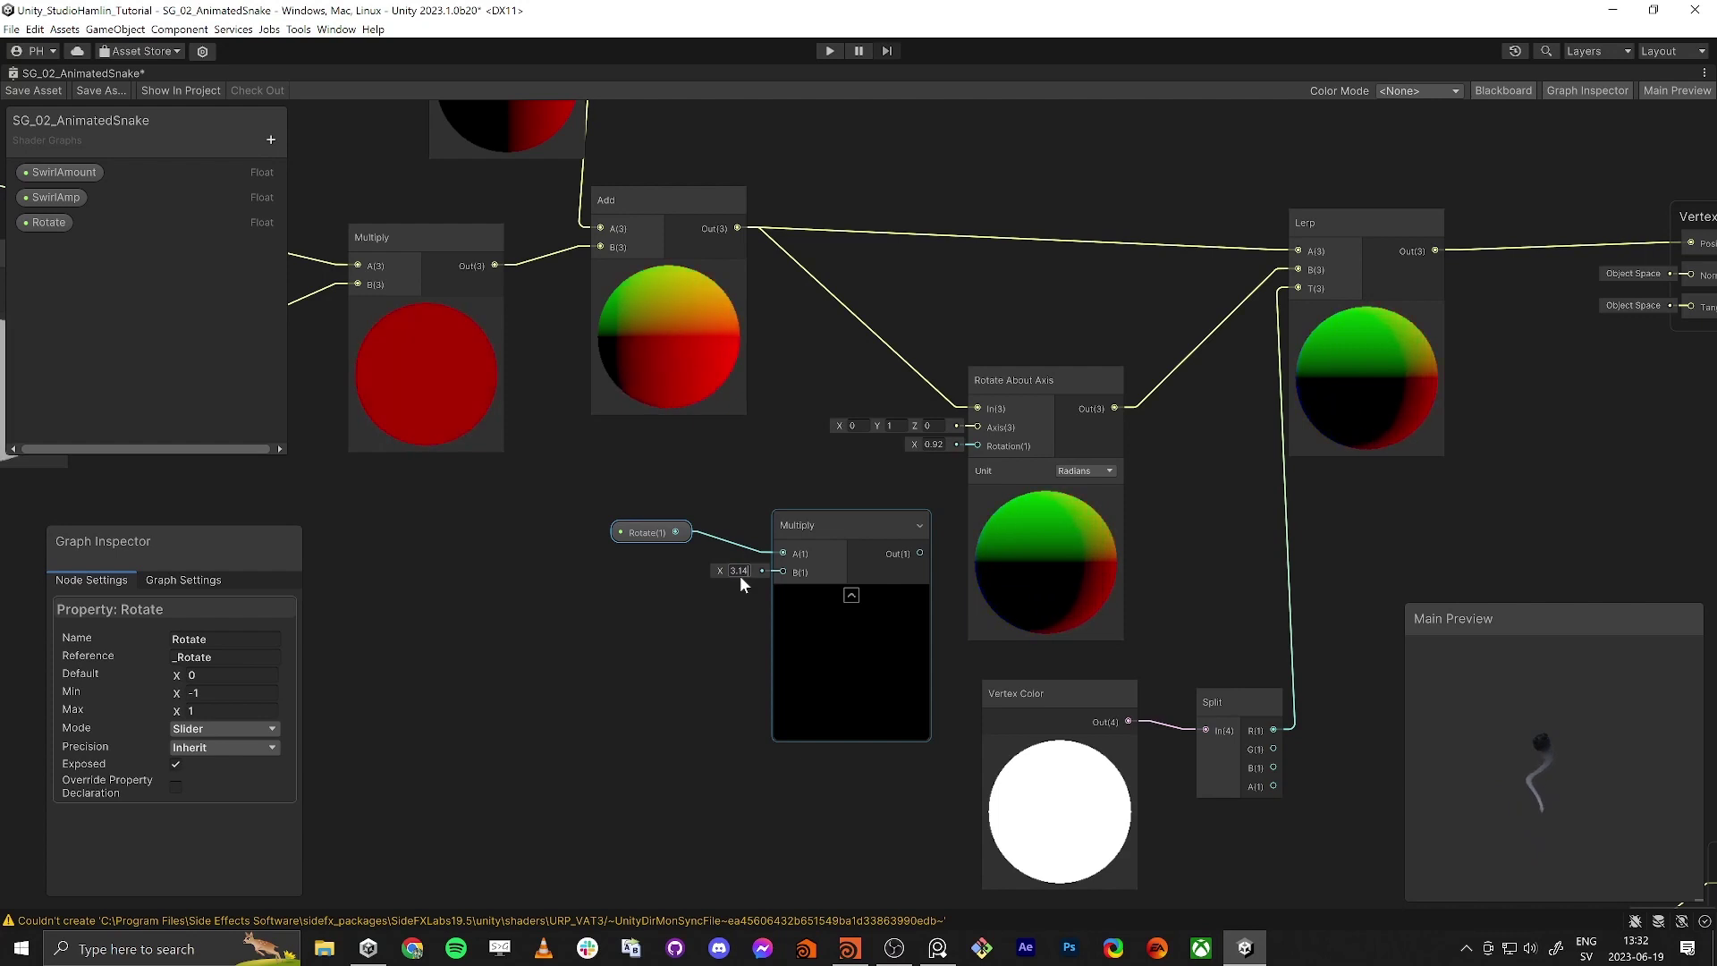
{"action": "key", "text": "BackSpace"}
{"action": "key", "text": "BackSpace"}
{"action": "key", "text": "BackSpace"}
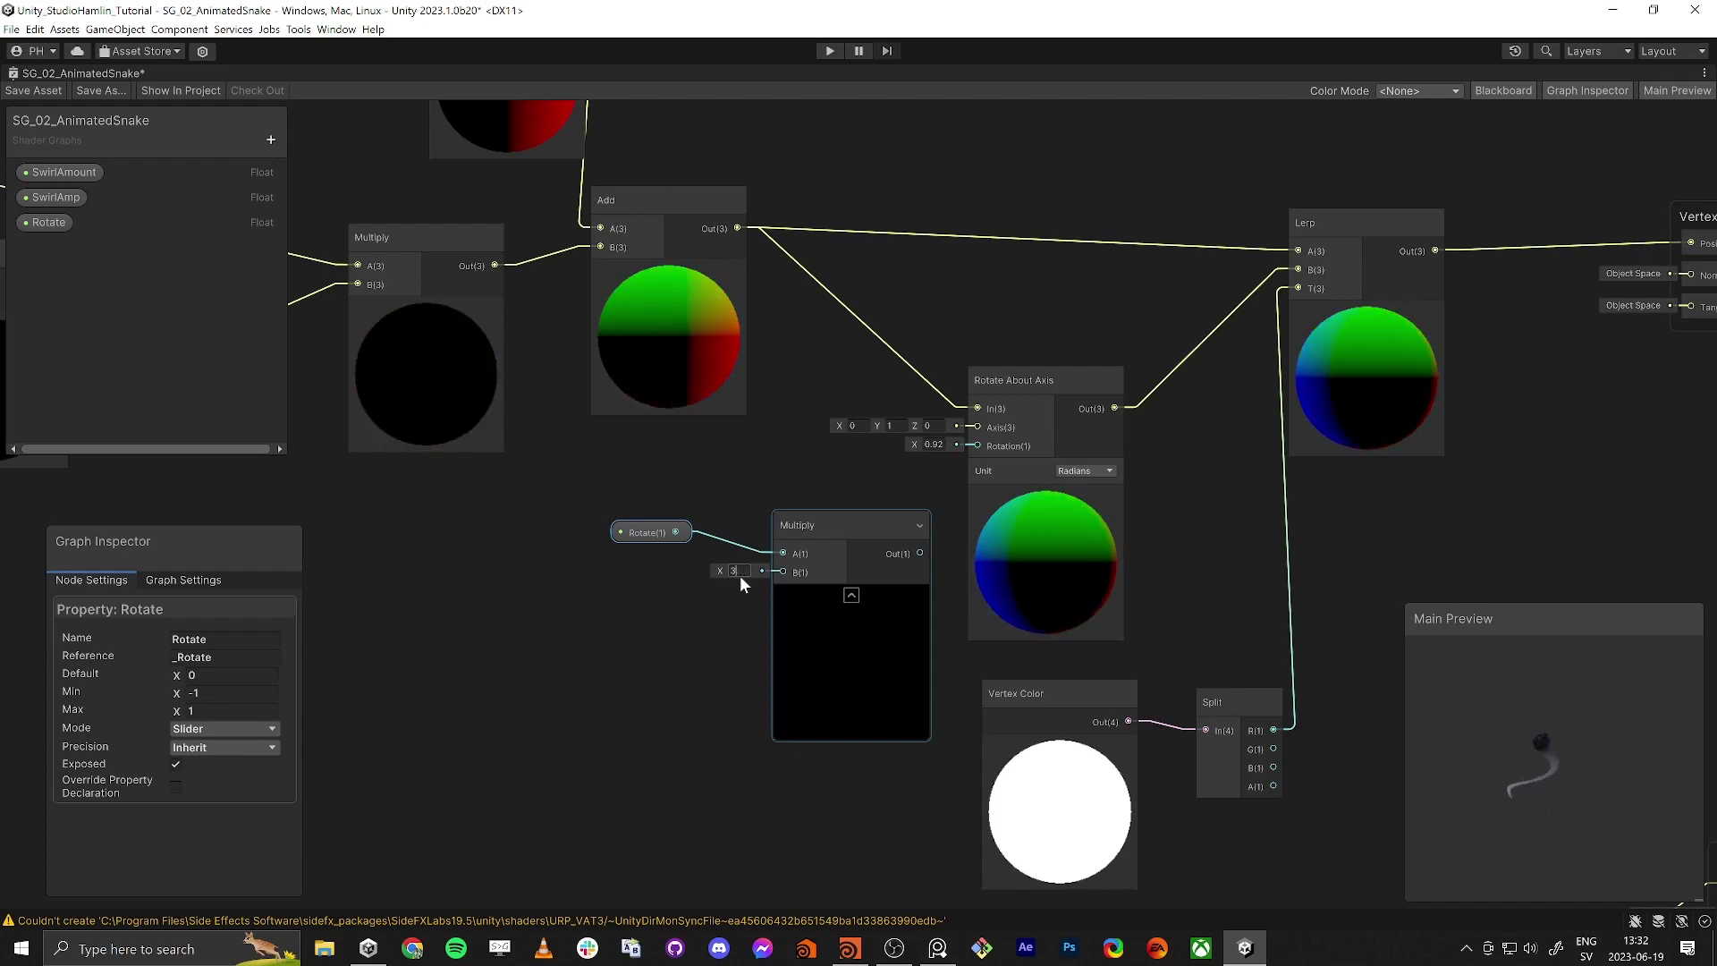
{"action": "key", "text": "BackSpace"}
{"action": "type", "text": "1"}
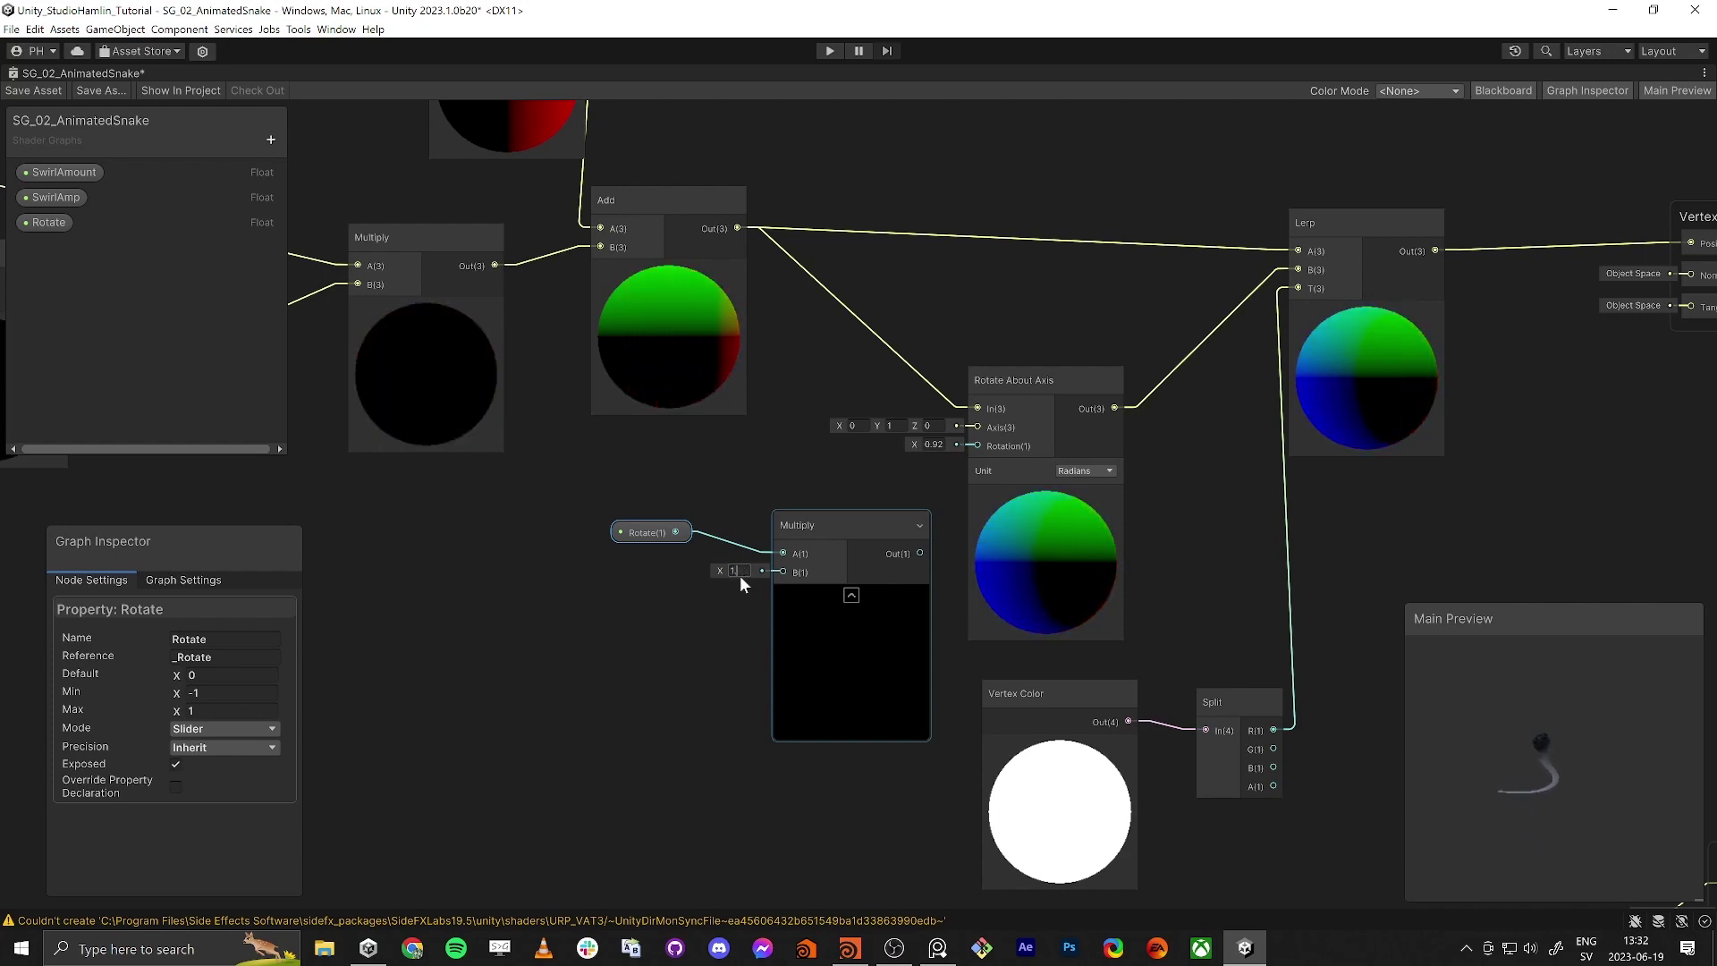
{"action": "type", "text": ".57"}
{"action": "key", "text": "Return"}
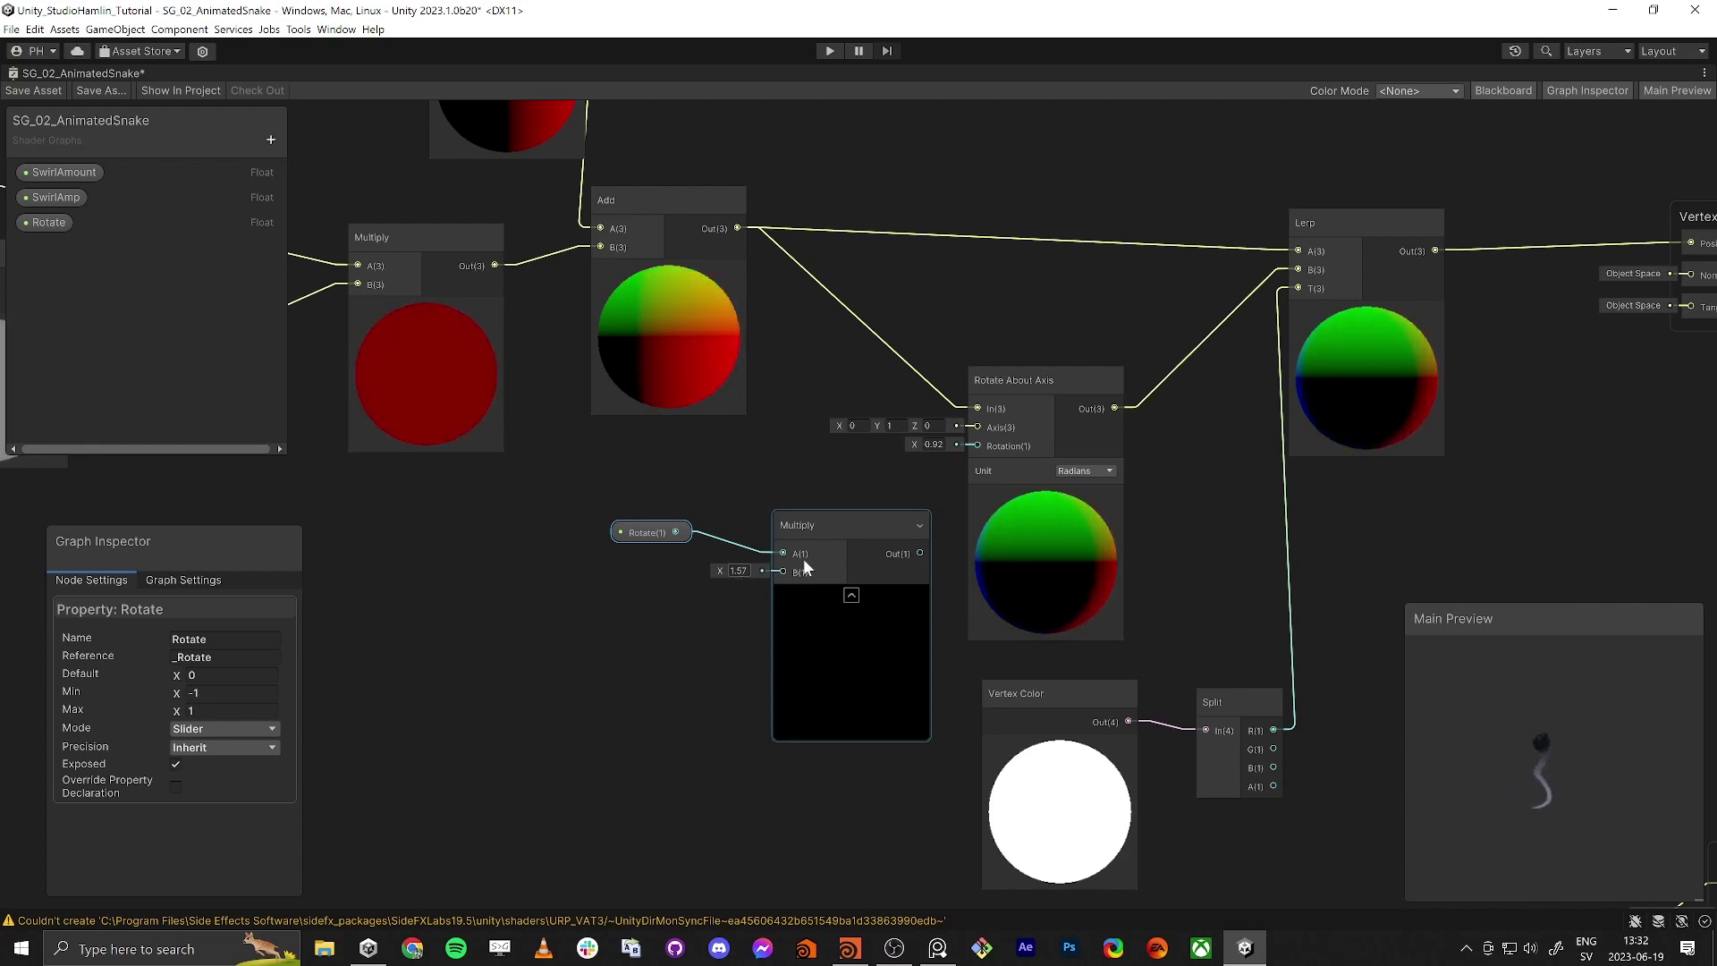
{"action": "left_click_drag", "start_coordinate": [654, 531], "coordinate": [631, 533]}
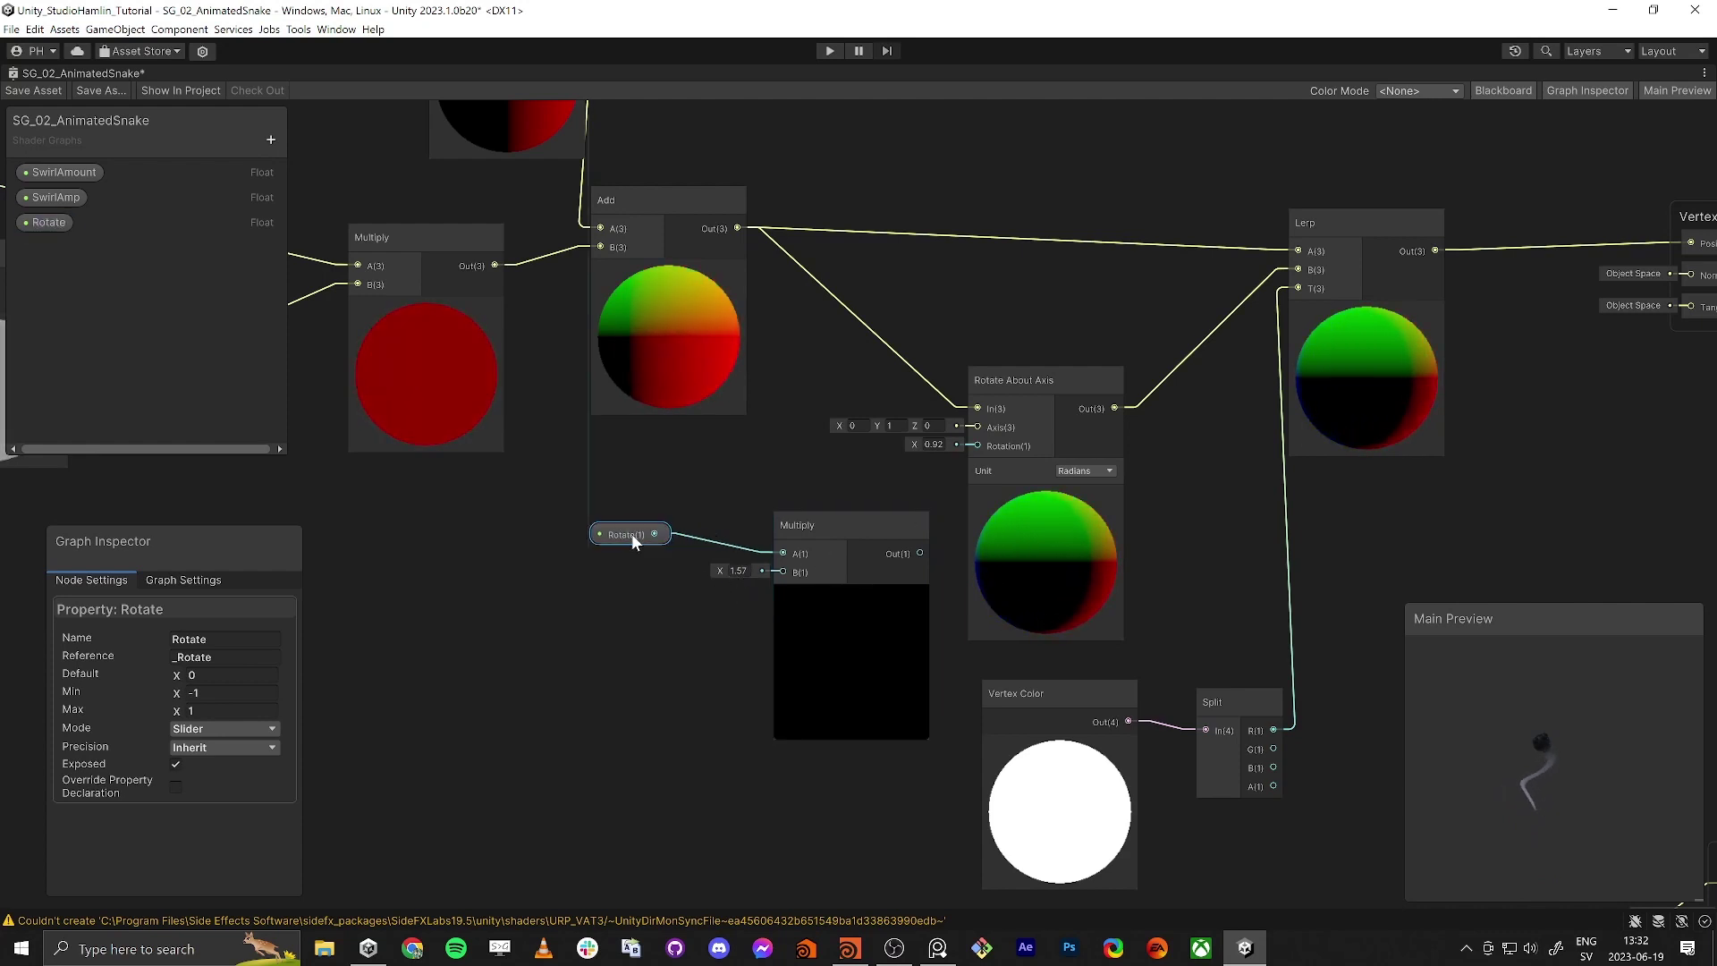
{"action": "left_click_drag", "start_coordinate": [919, 524], "coordinate": [977, 445]}
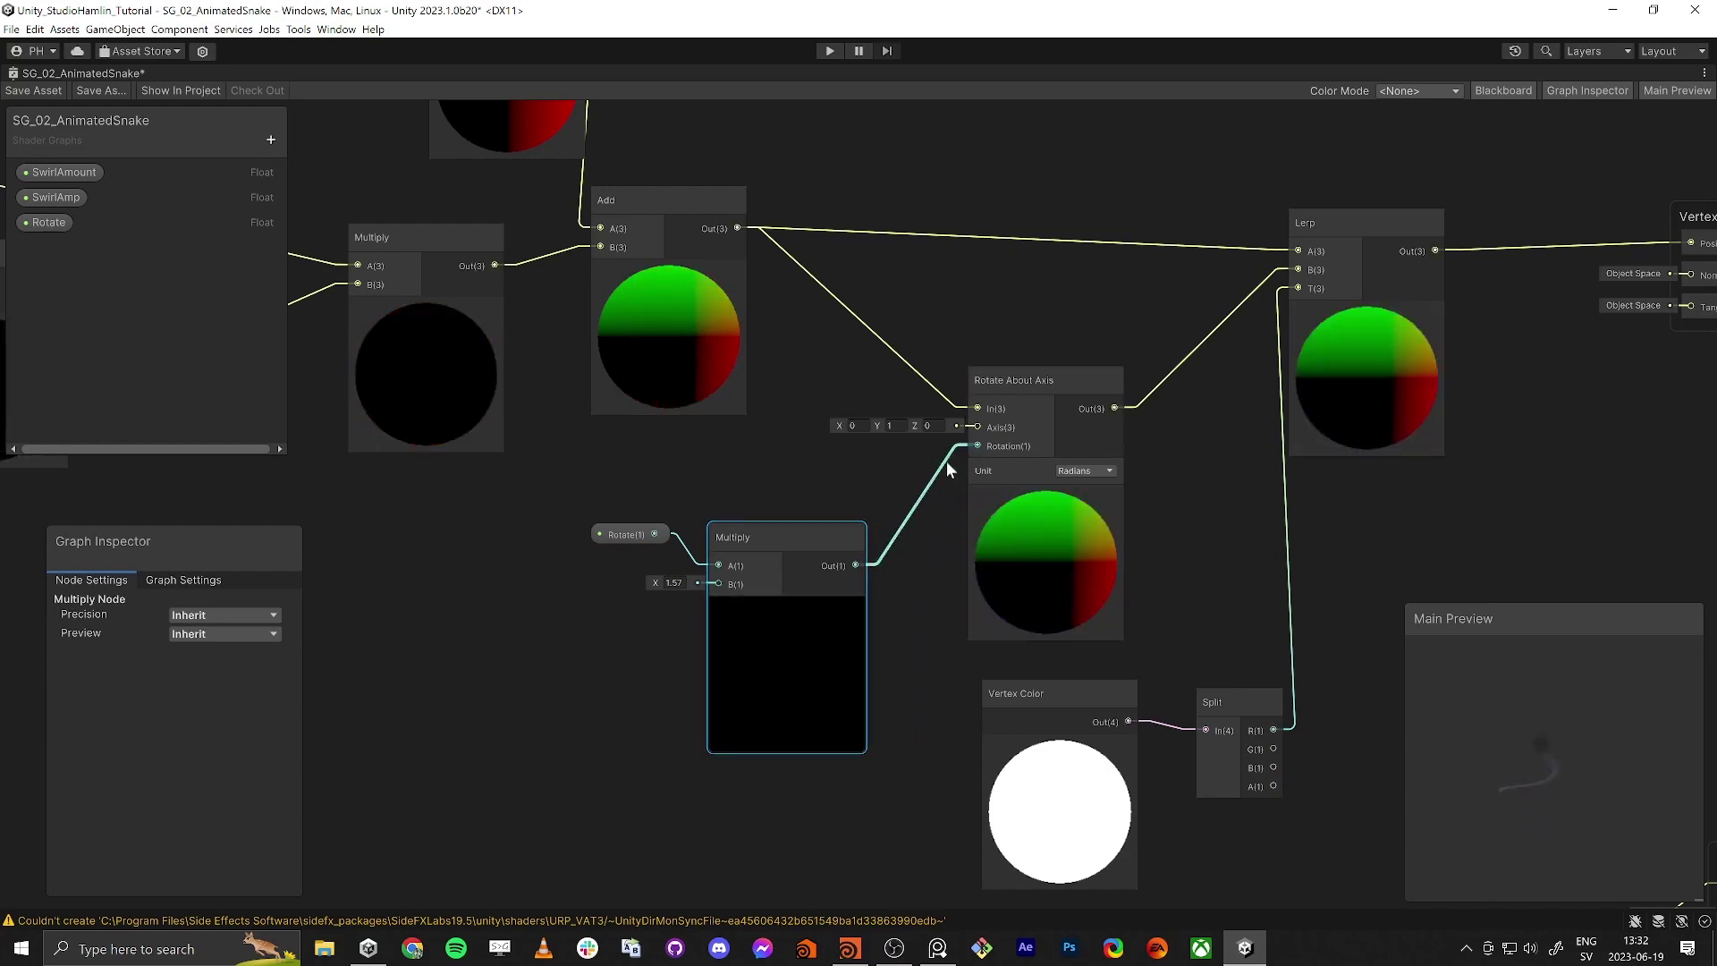
Step: Test the Rotate property with a default of 1, and set the default to -1
{"action": "left_click_drag", "start_coordinate": [626, 536], "coordinate": [624, 536]}
{"action": "left_click", "coordinate": [234, 675]}
{"action": "type", "text": "1"}
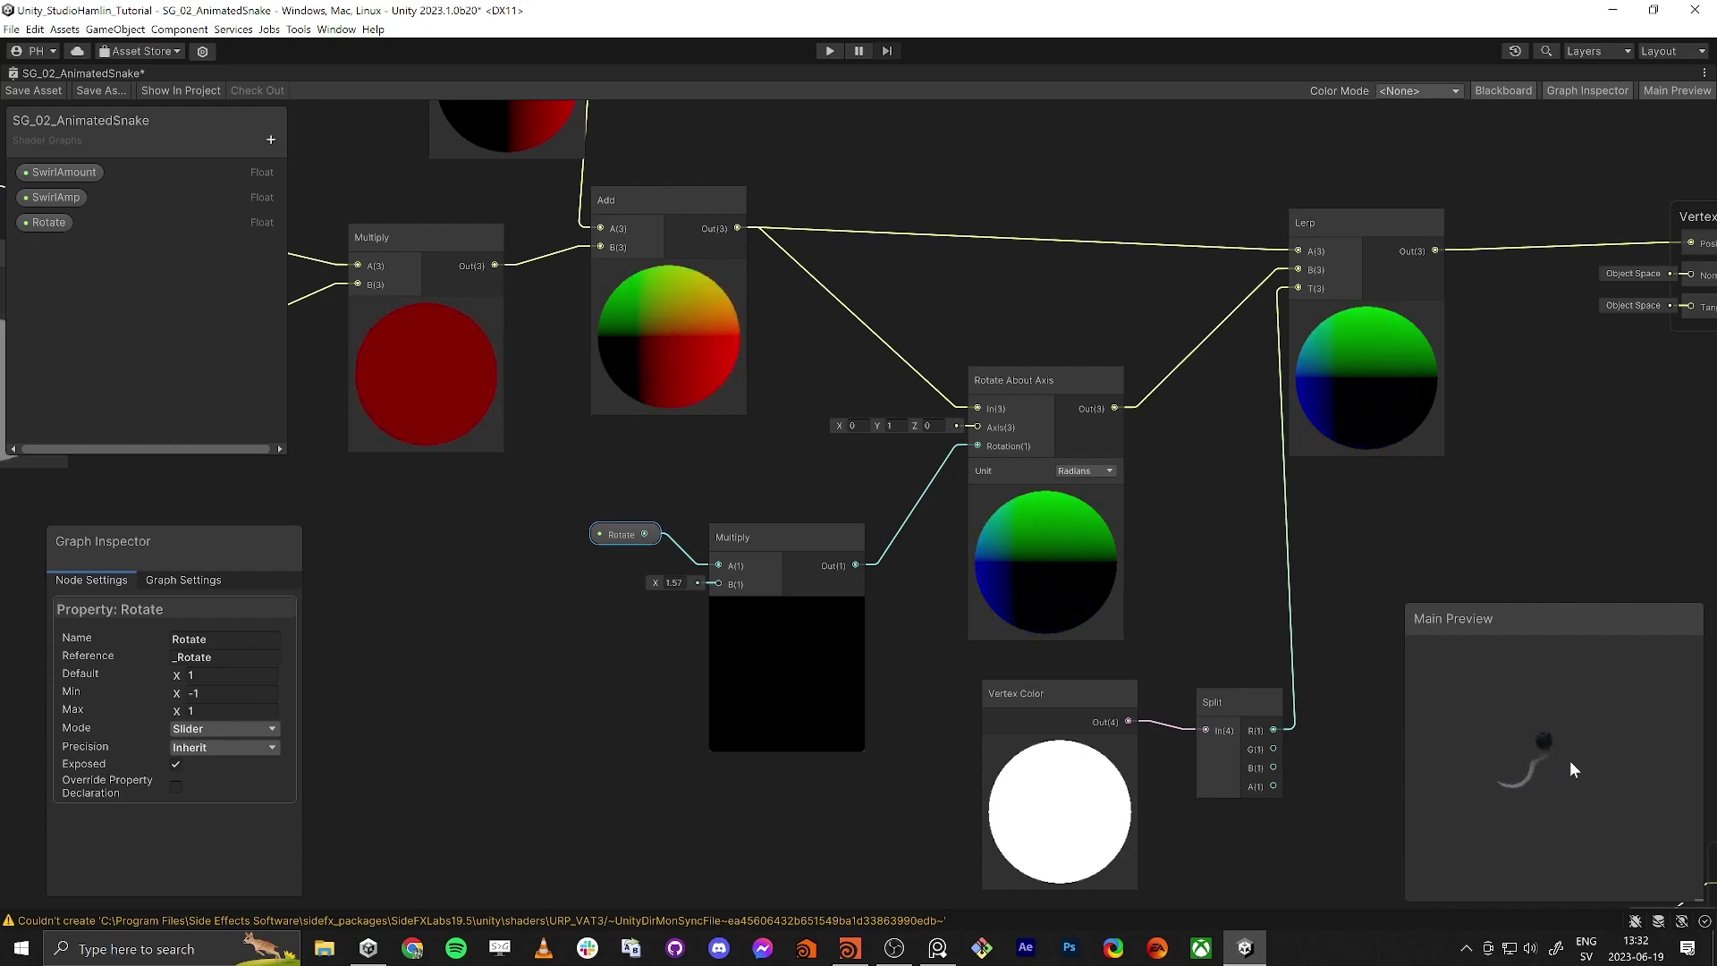
{"action": "left_click", "coordinate": [231, 676]}
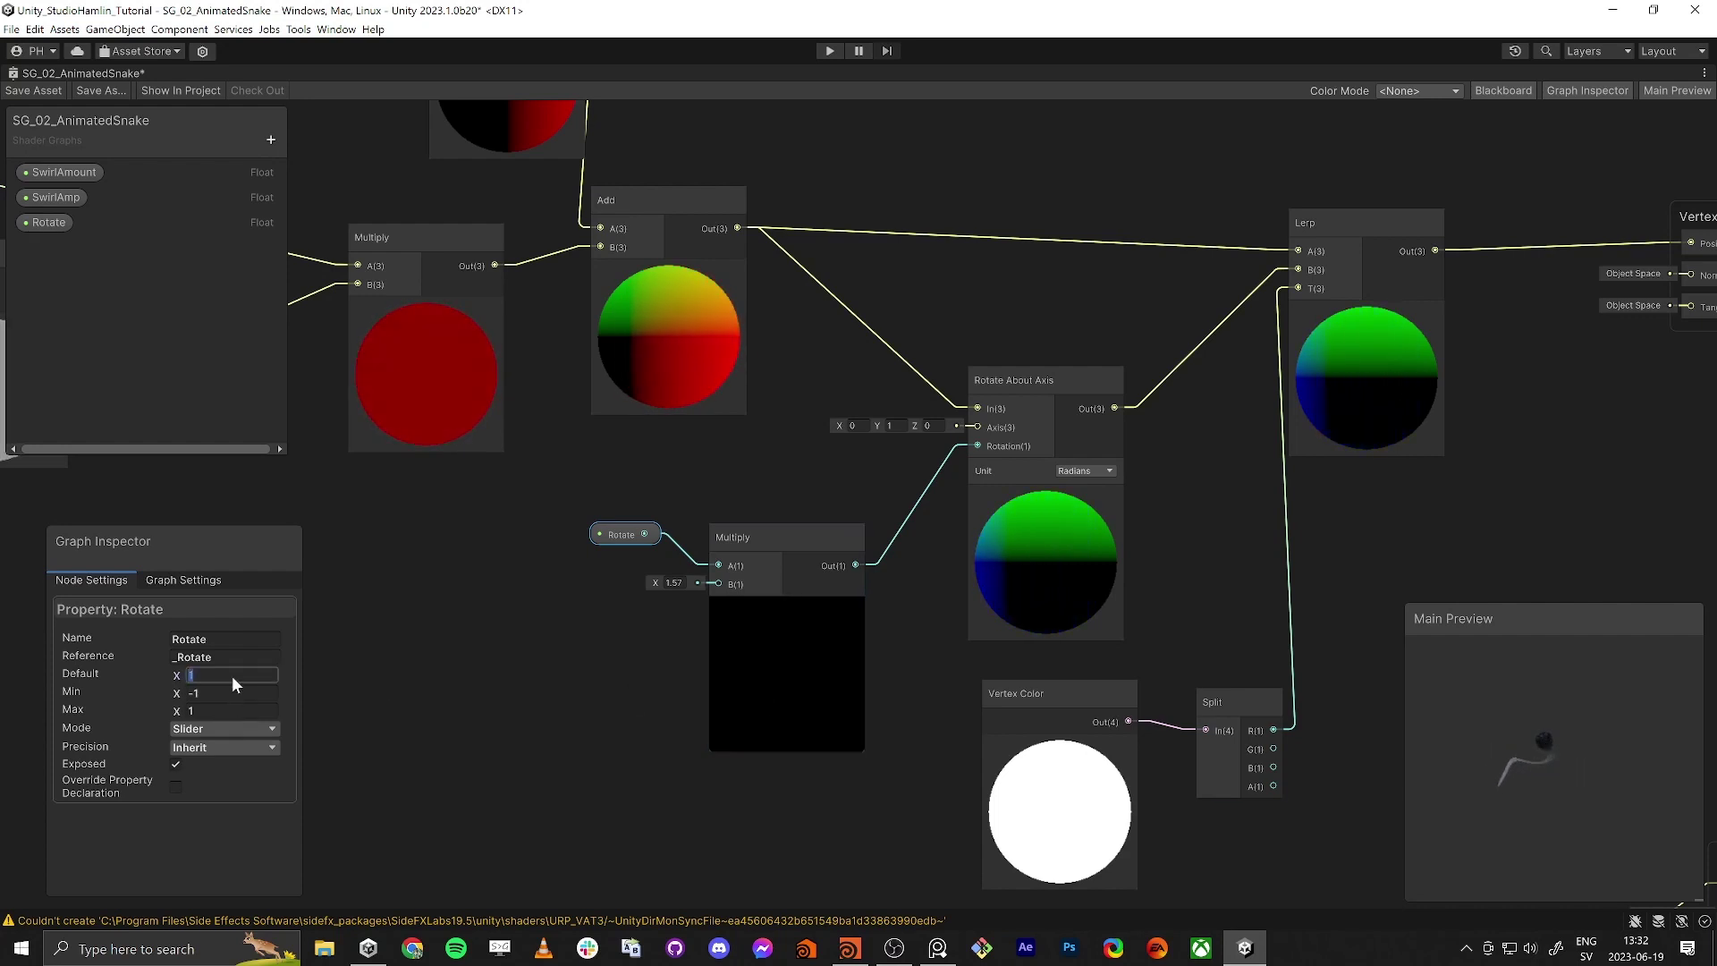
{"action": "type", "text": "-1"}
{"action": "key", "text": "Tab"}
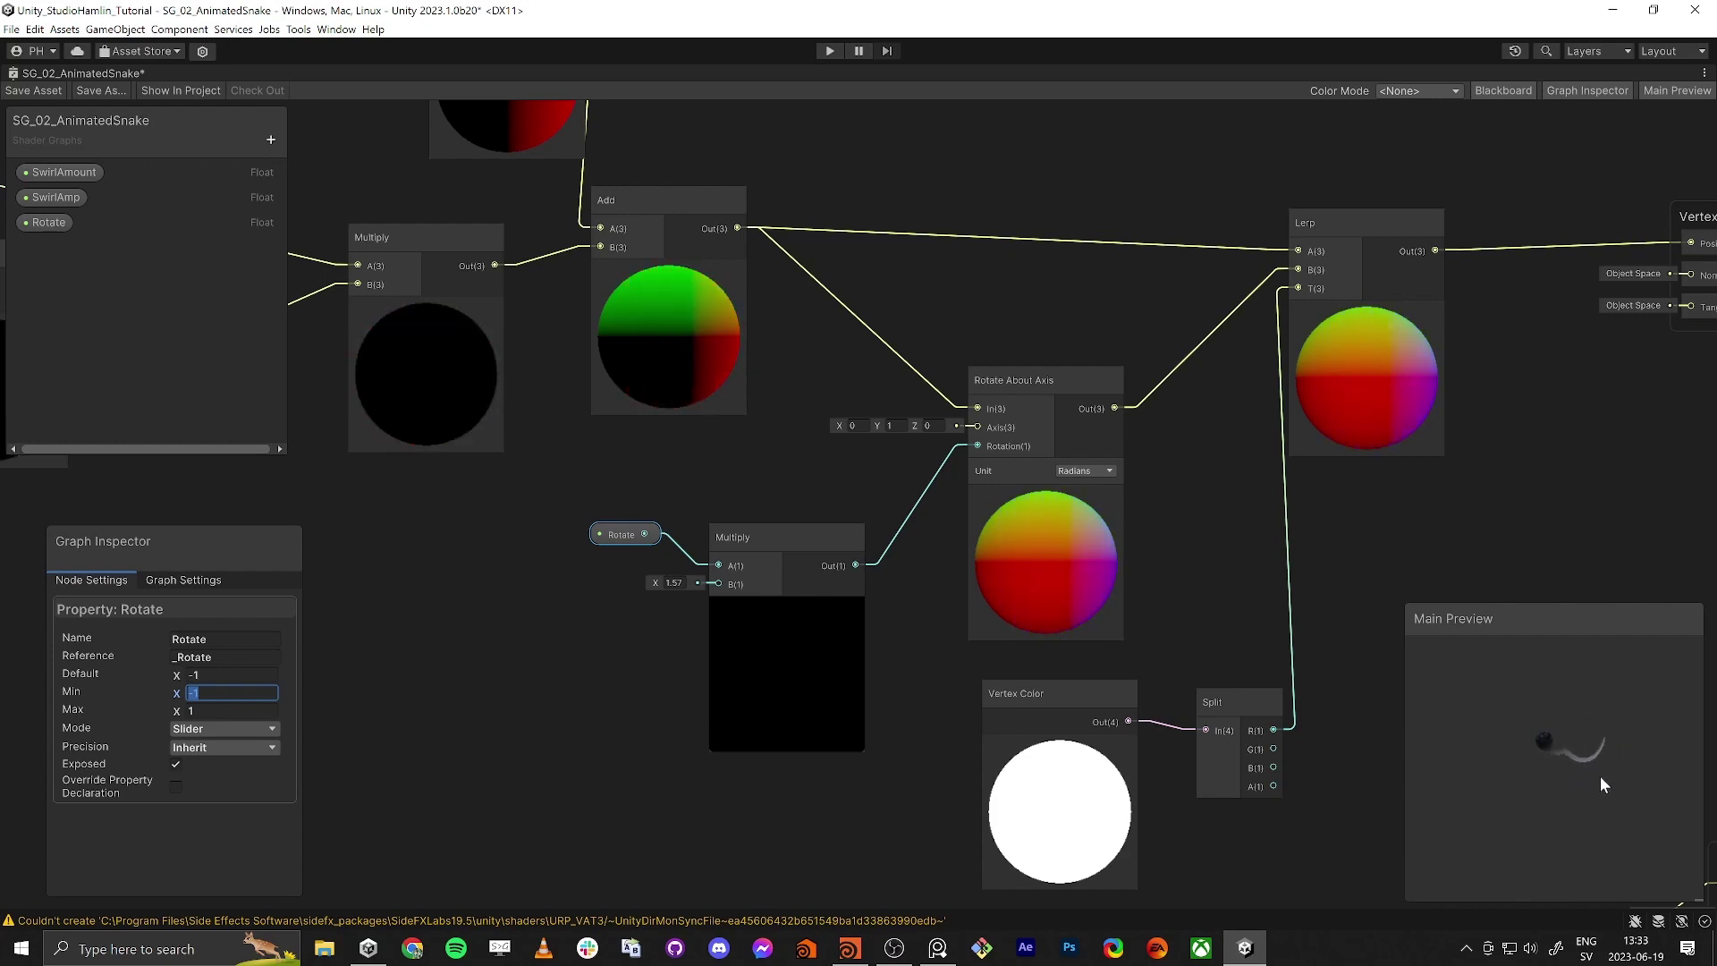
Step: Set the Y component of the Rotate About Axis node's Axis to -1
{"action": "left_click", "coordinate": [892, 424]}
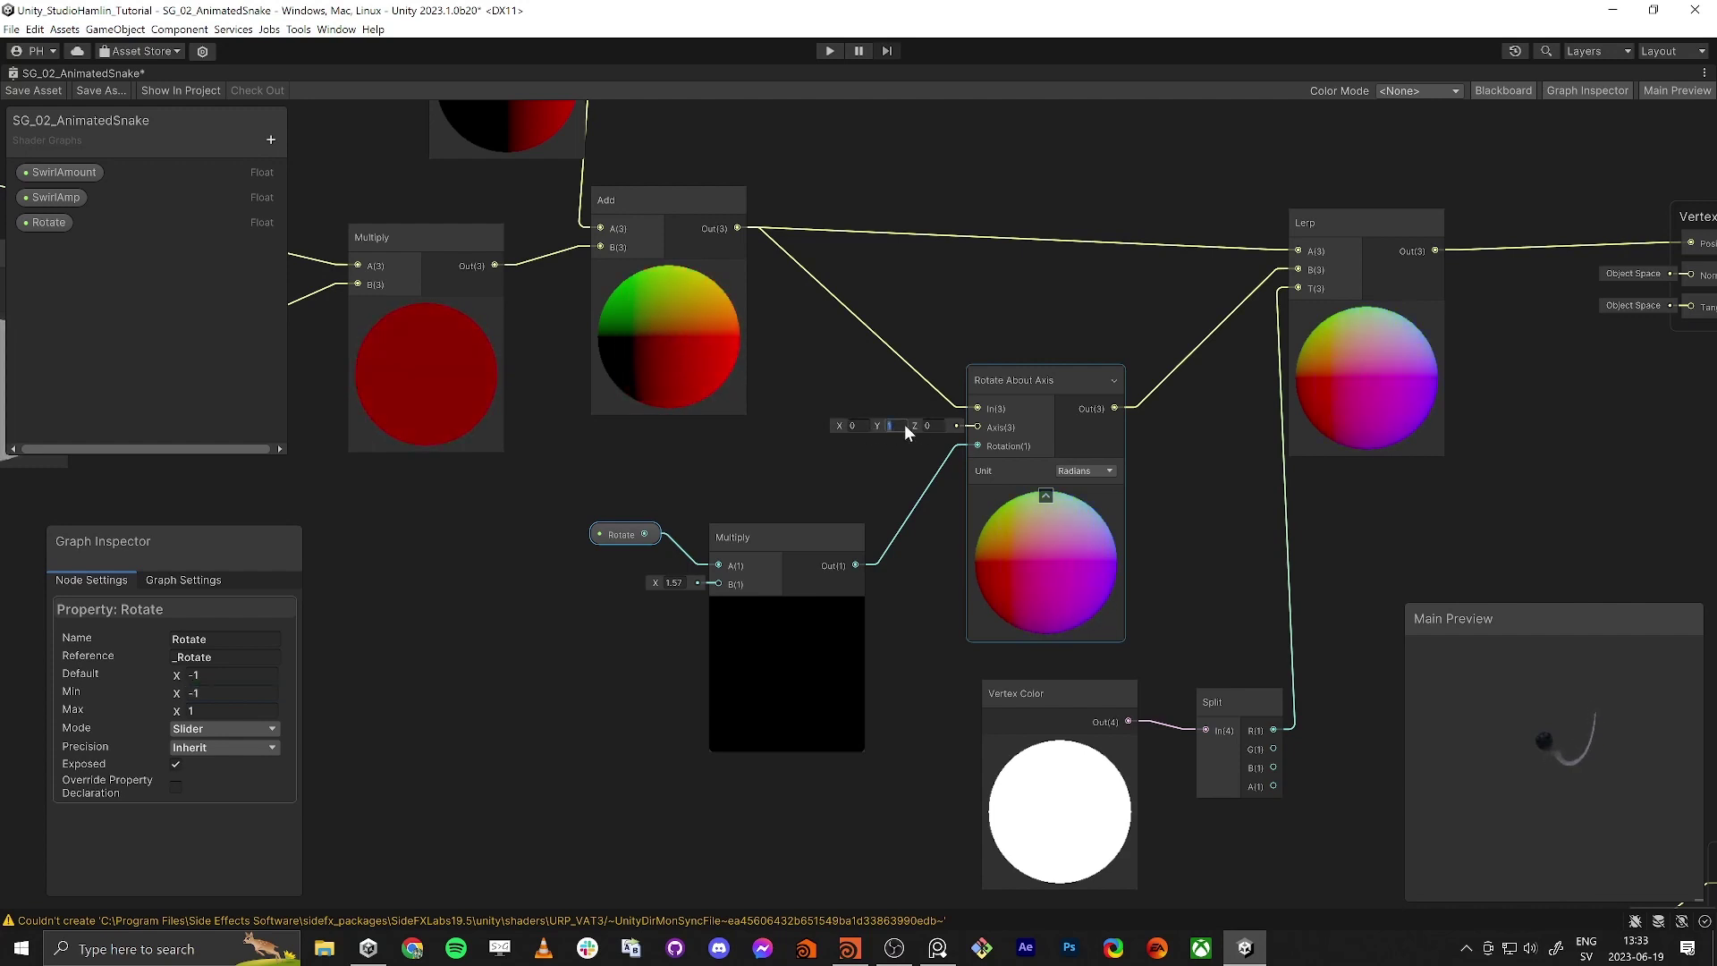
{"action": "type", "text": "-1"}
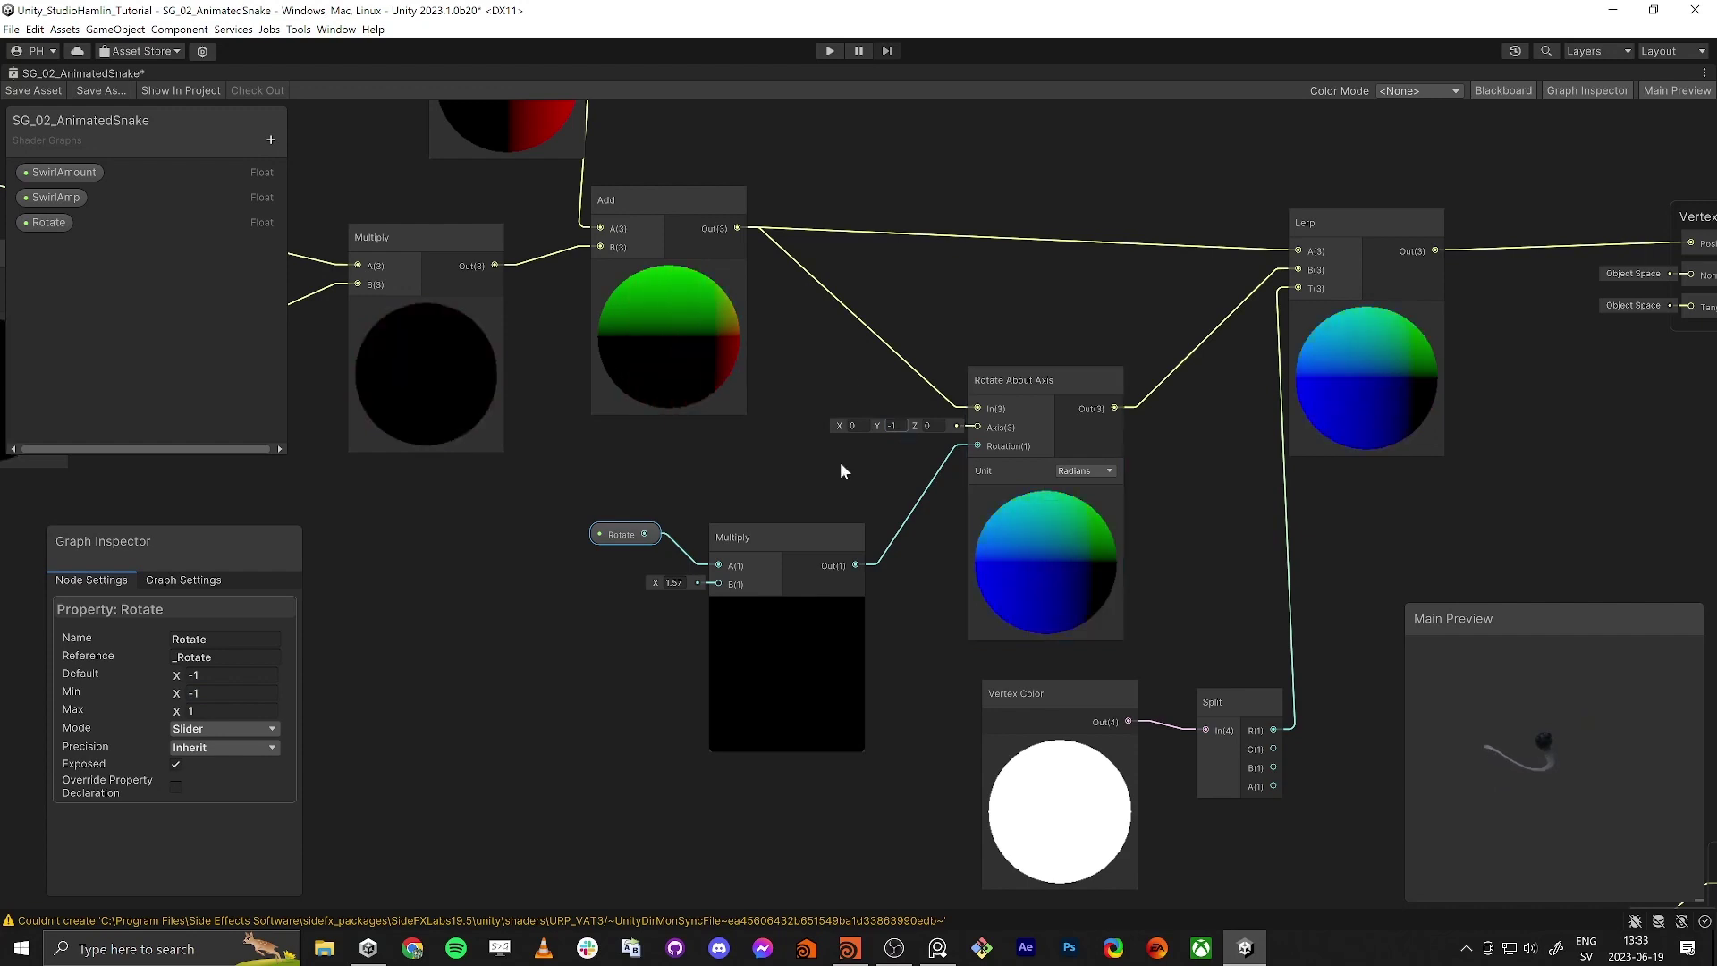
{"action": "left_click", "coordinate": [192, 678]}
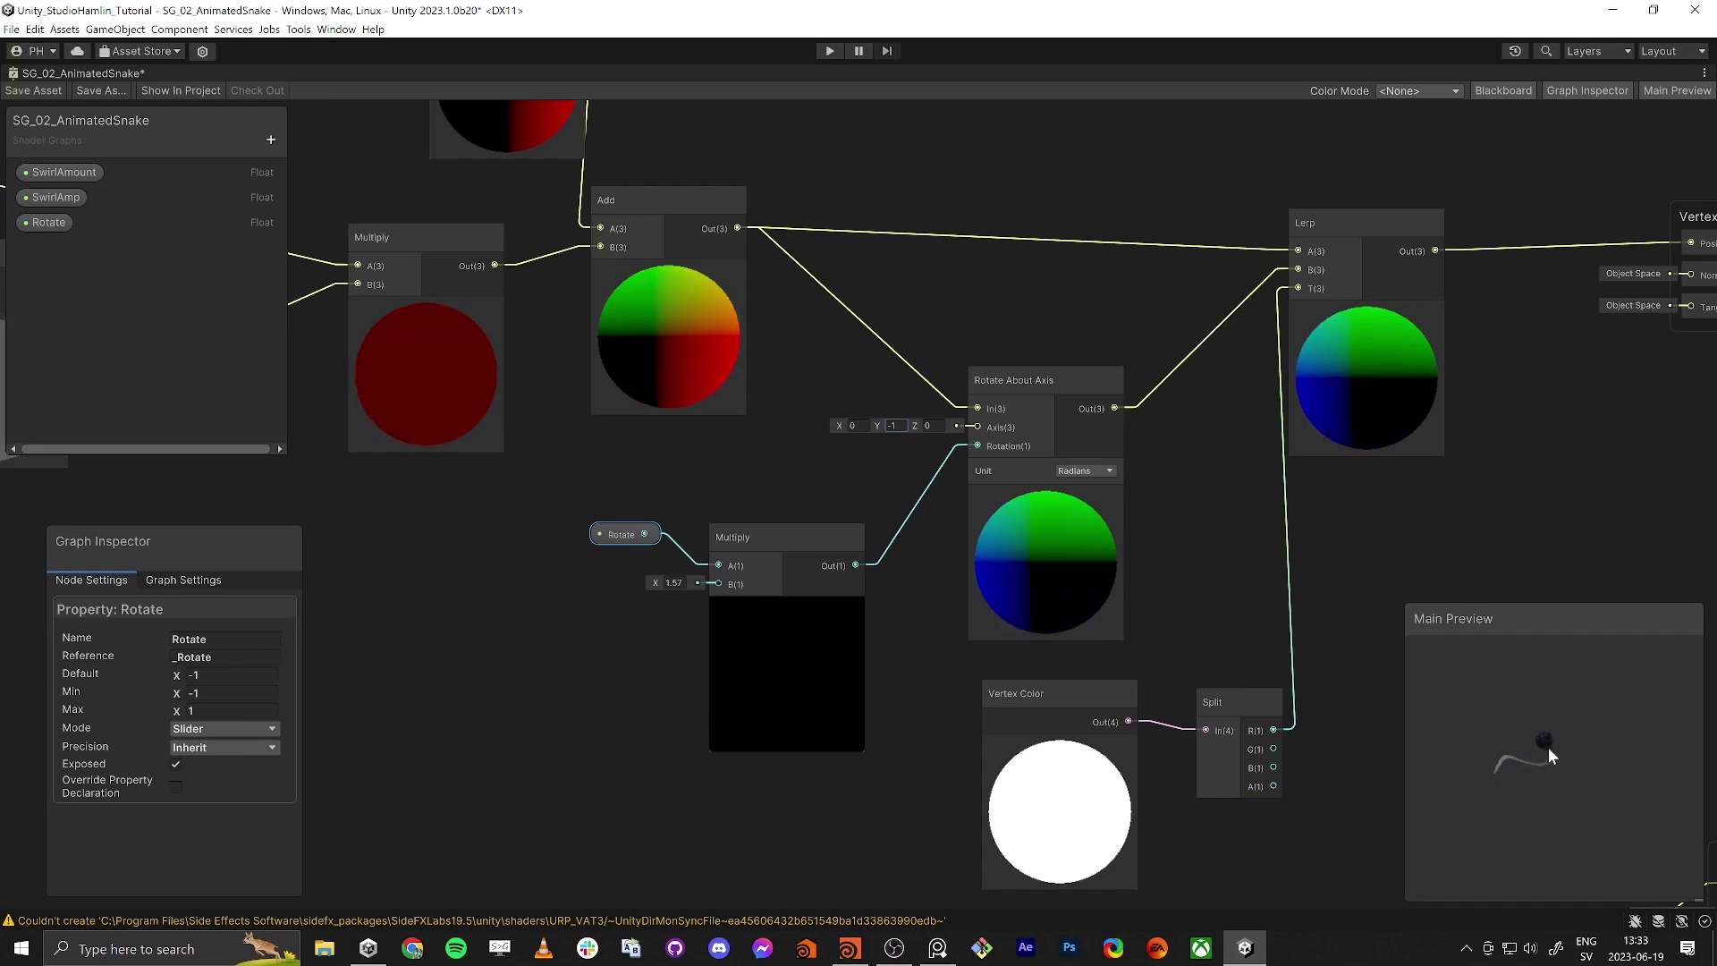
Step: Move the lower Vertex Color and Split nodes feeding Base Color together, closer to the Fragment block
{"action": "scroll", "coordinate": [783, 742], "scroll_direction": "down", "scroll_amount": 5}
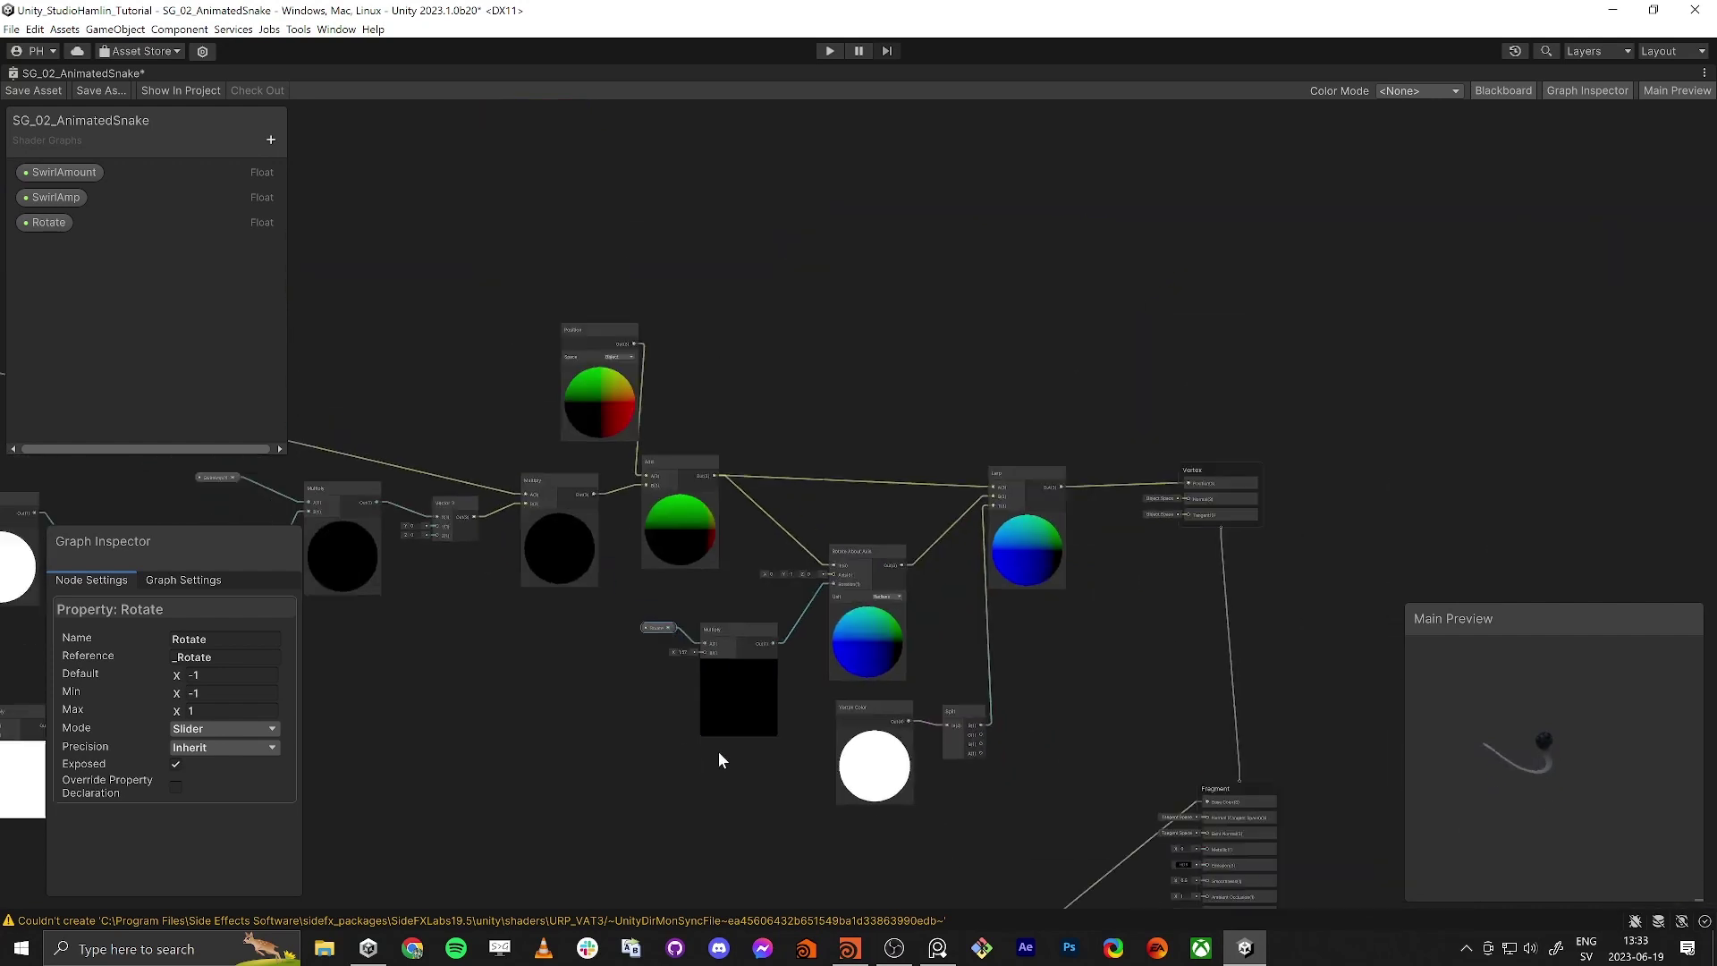
{"action": "middle_click_drag", "start_coordinate": [669, 710], "coordinate": [689, 593]}
{"action": "scroll", "coordinate": [914, 675], "scroll_direction": "down", "scroll_amount": 2}
{"action": "scroll", "coordinate": [689, 593], "scroll_direction": "up", "scroll_amount": 3}
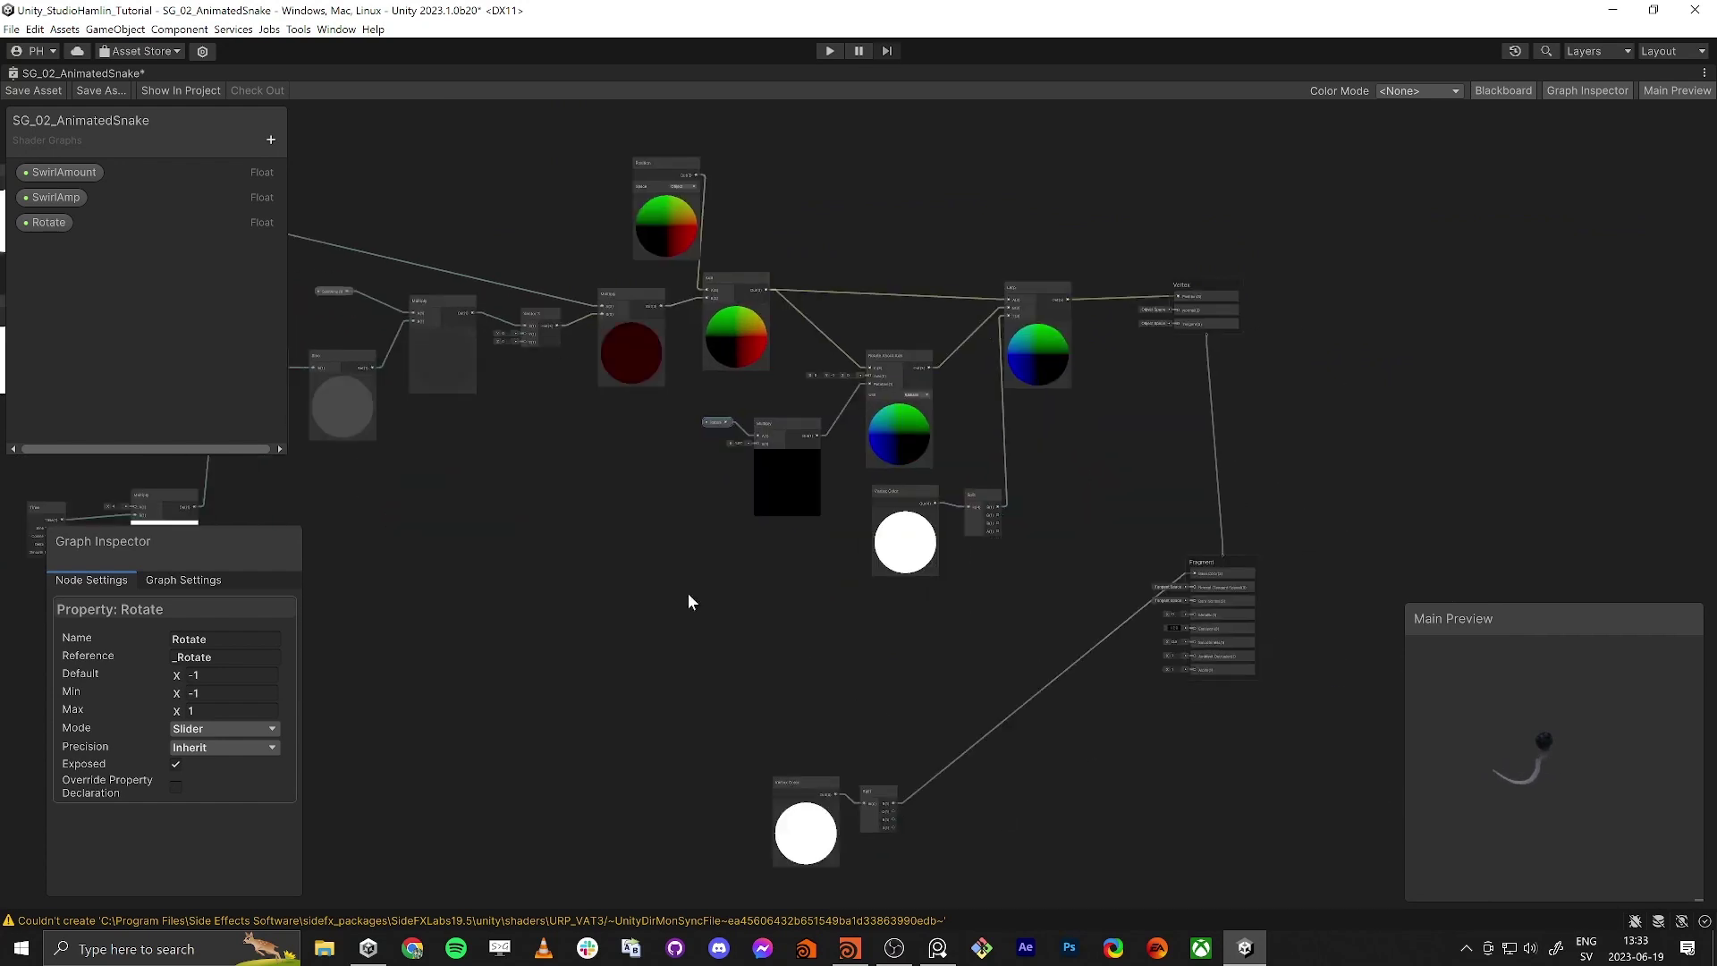
{"action": "middle_click_drag", "start_coordinate": [824, 670], "coordinate": [750, 614]}
{"action": "middle_click_drag", "start_coordinate": [957, 596], "coordinate": [839, 592]}
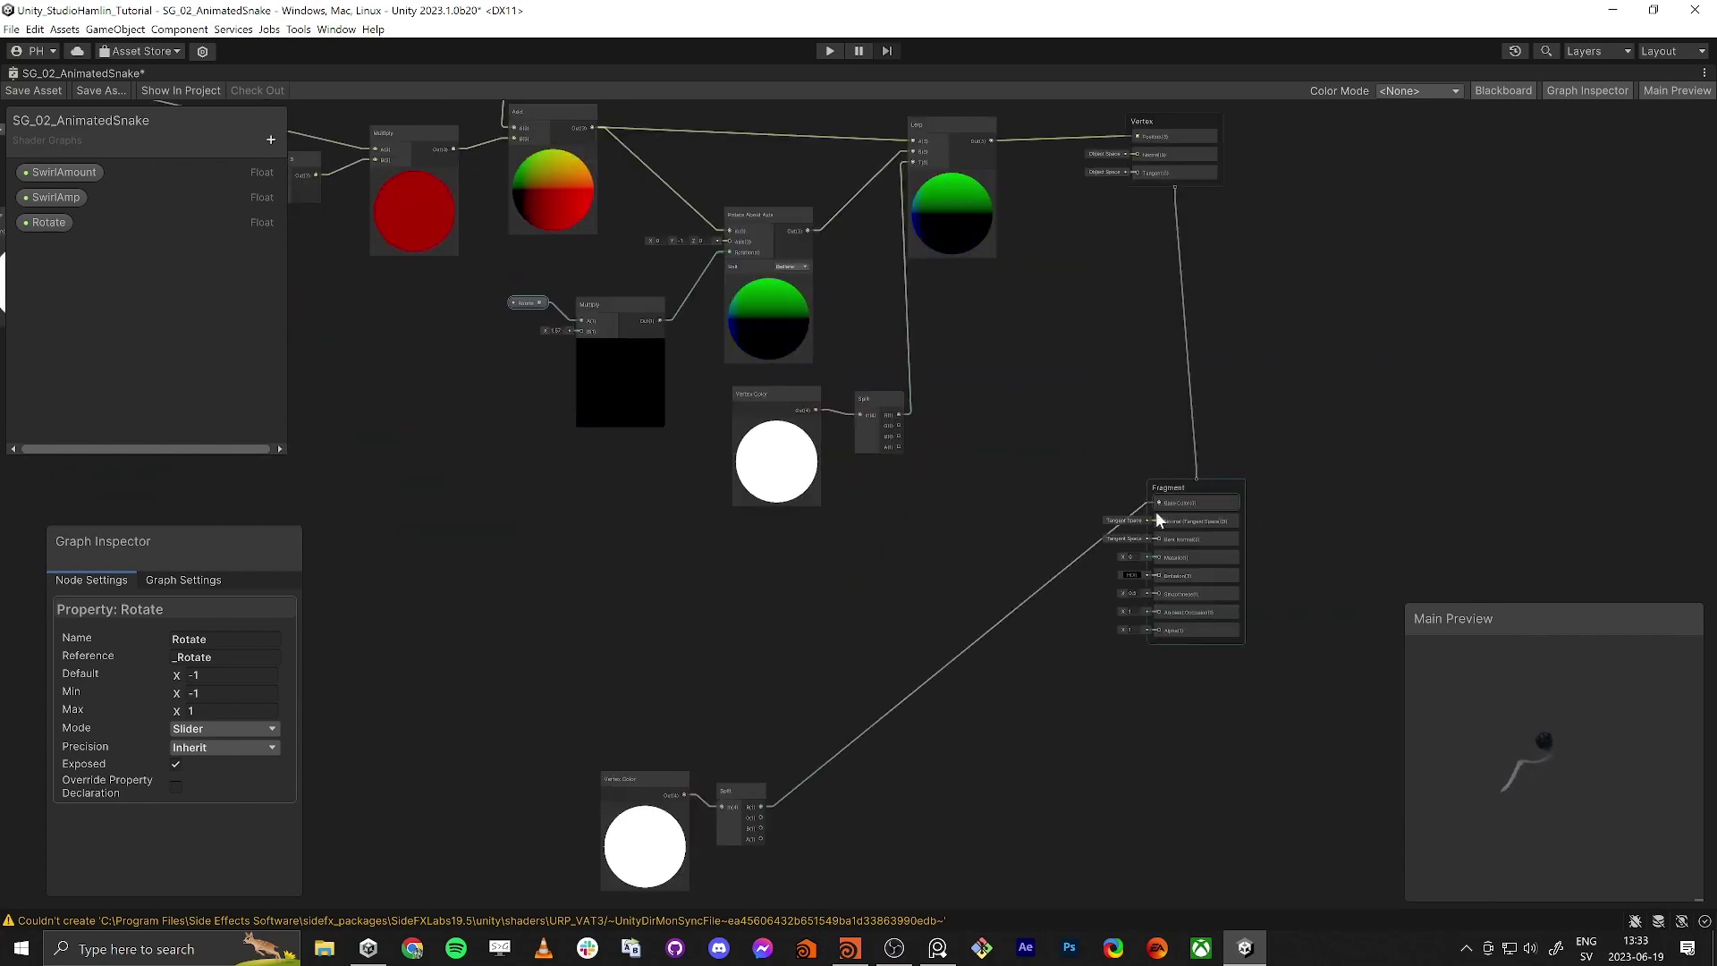
{"action": "scroll", "coordinate": [1165, 513], "scroll_direction": "up", "scroll_amount": 2}
{"action": "scroll", "coordinate": [638, 720], "scroll_direction": "up", "scroll_amount": 1}
{"action": "middle_click_drag", "start_coordinate": [639, 720], "coordinate": [718, 659]}
{"action": "left_click_drag", "start_coordinate": [742, 706], "coordinate": [443, 903]}
{"action": "left_click_drag", "start_coordinate": [710, 829], "coordinate": [942, 772]}
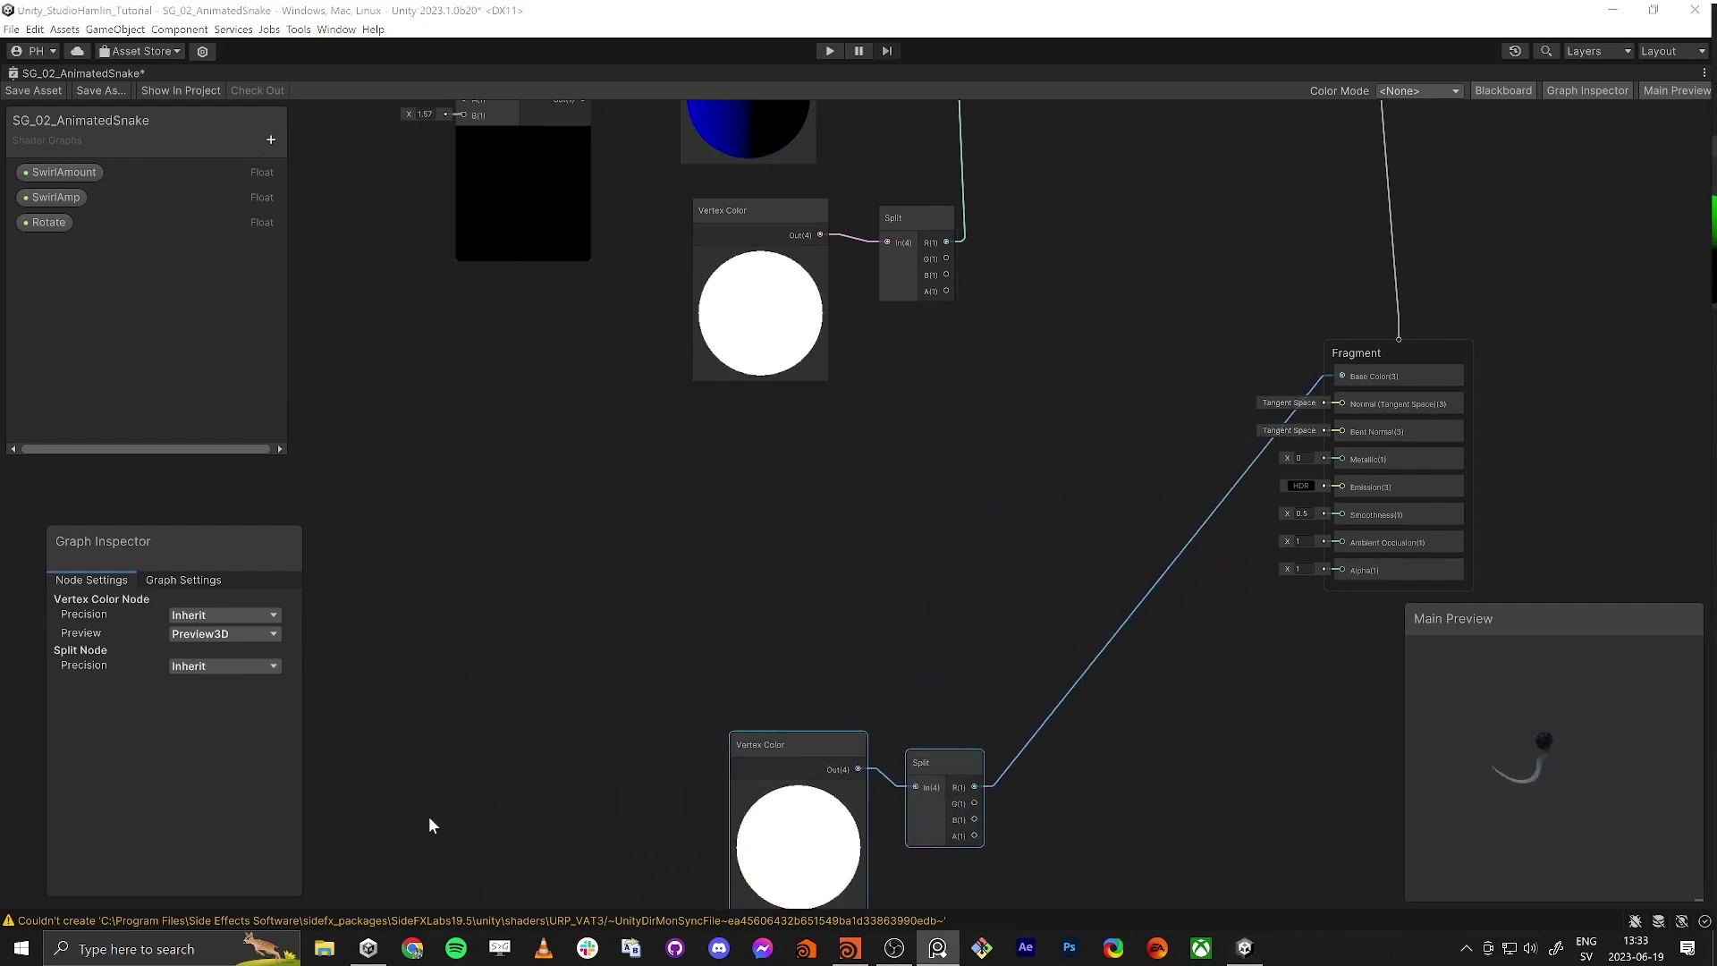
{"action": "left_click", "coordinate": [731, 533]}
Step: Add a Color property named Color Eye to the shader graph
{"action": "left_click", "coordinate": [271, 140]}
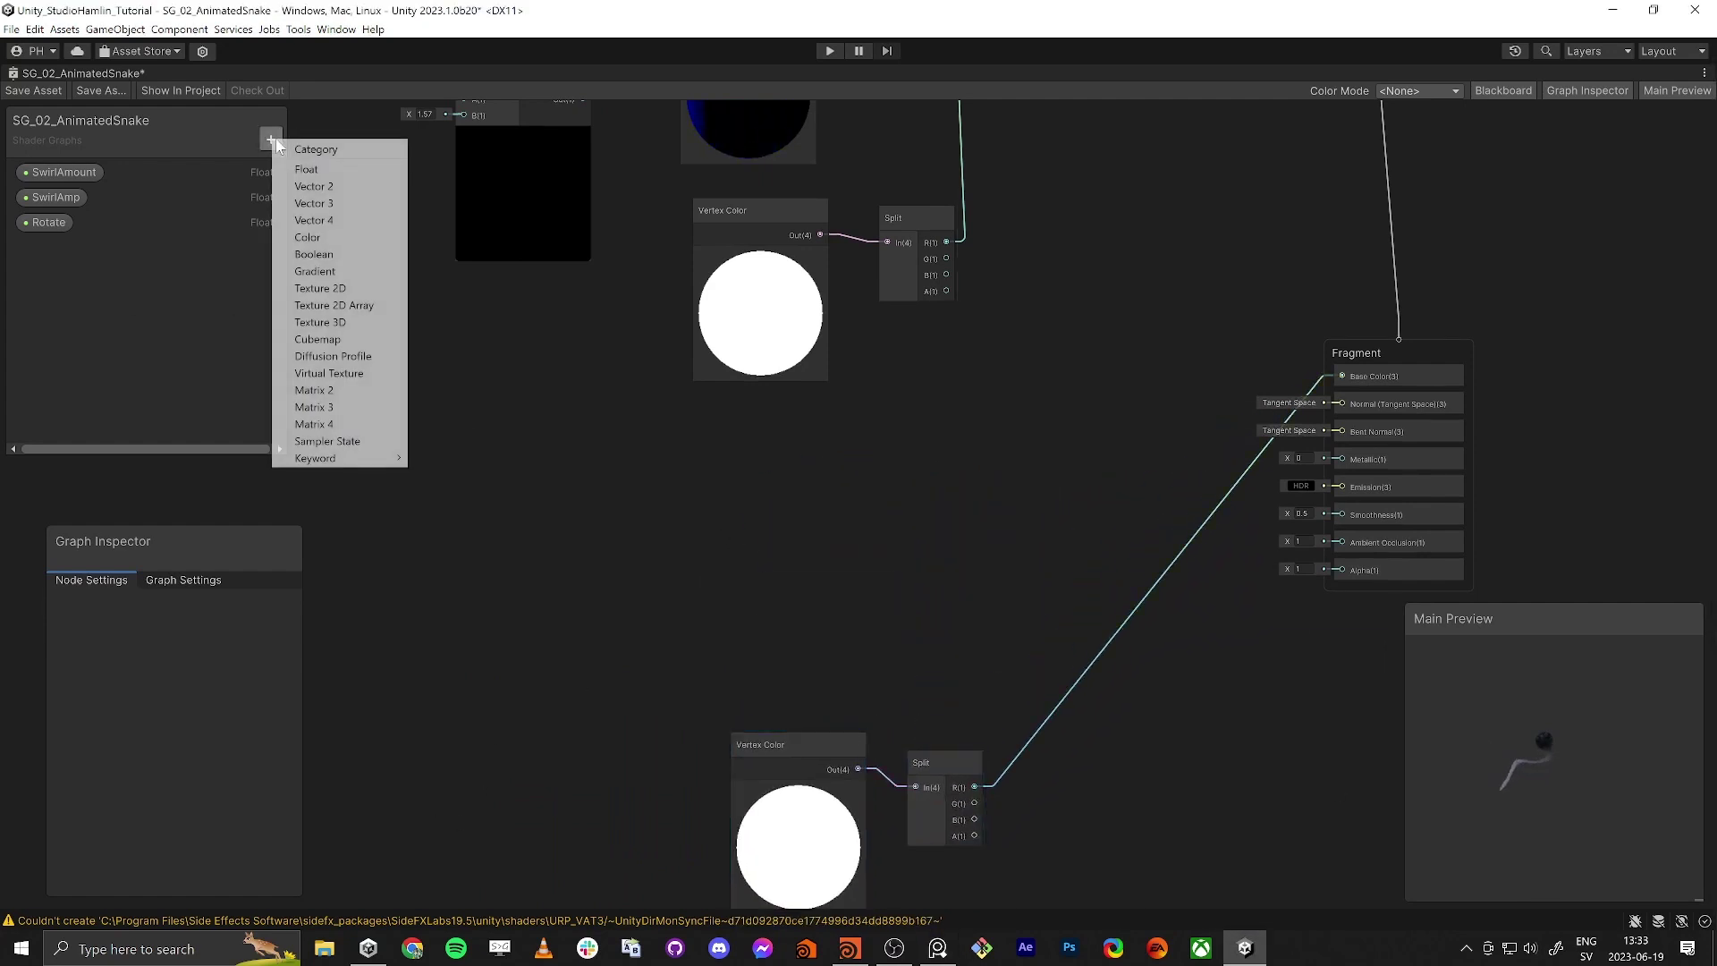
{"action": "left_click", "coordinate": [315, 240]}
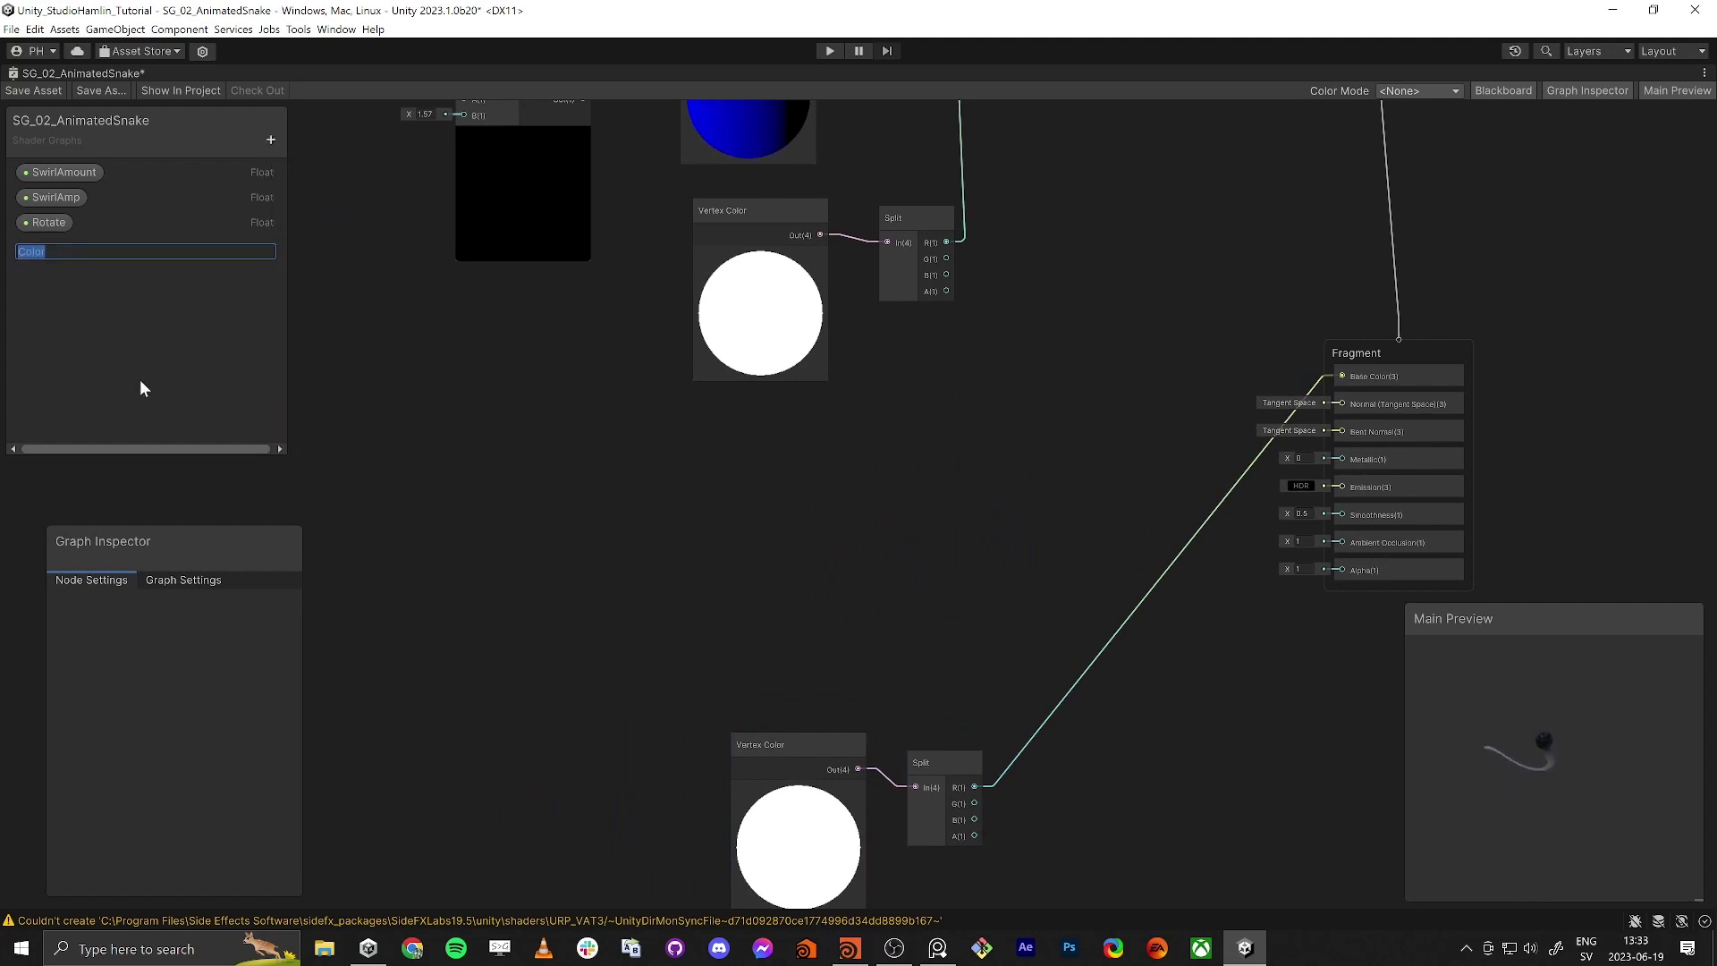
{"action": "type", "text": "Eye"}
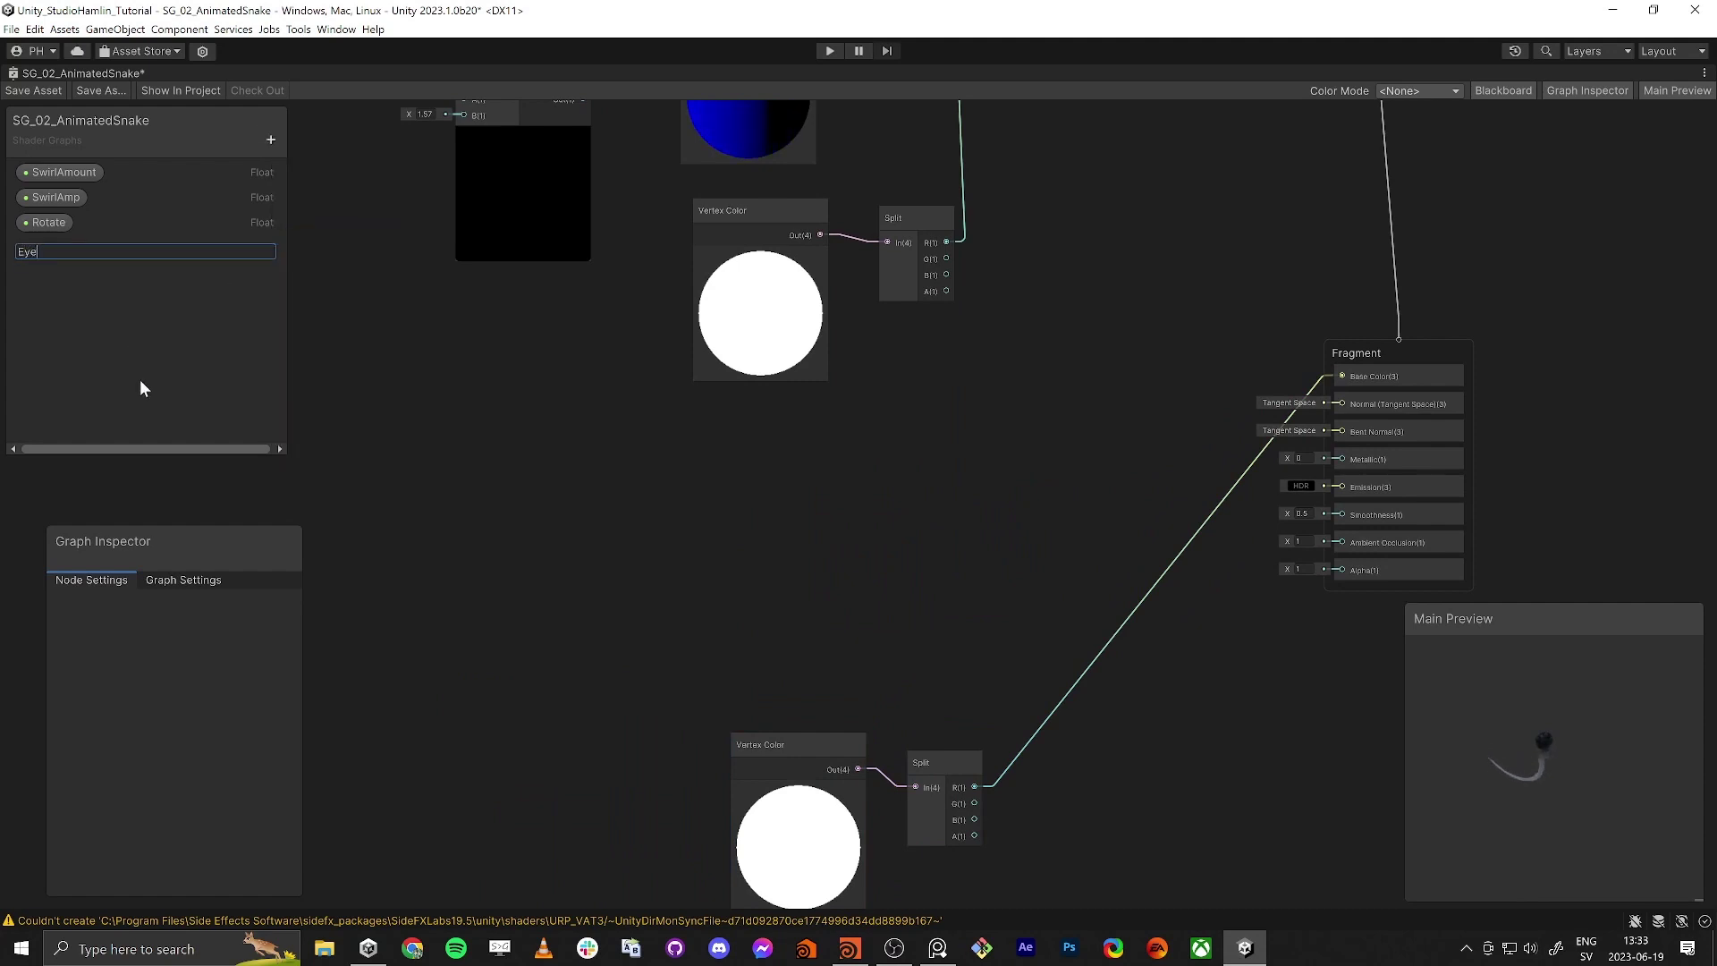
{"action": "key", "text": "BackSpace"}
{"action": "key", "text": "BackSpace"}
{"action": "key", "text": "BackSpace"}
{"action": "type", "text": "Color Eye"}
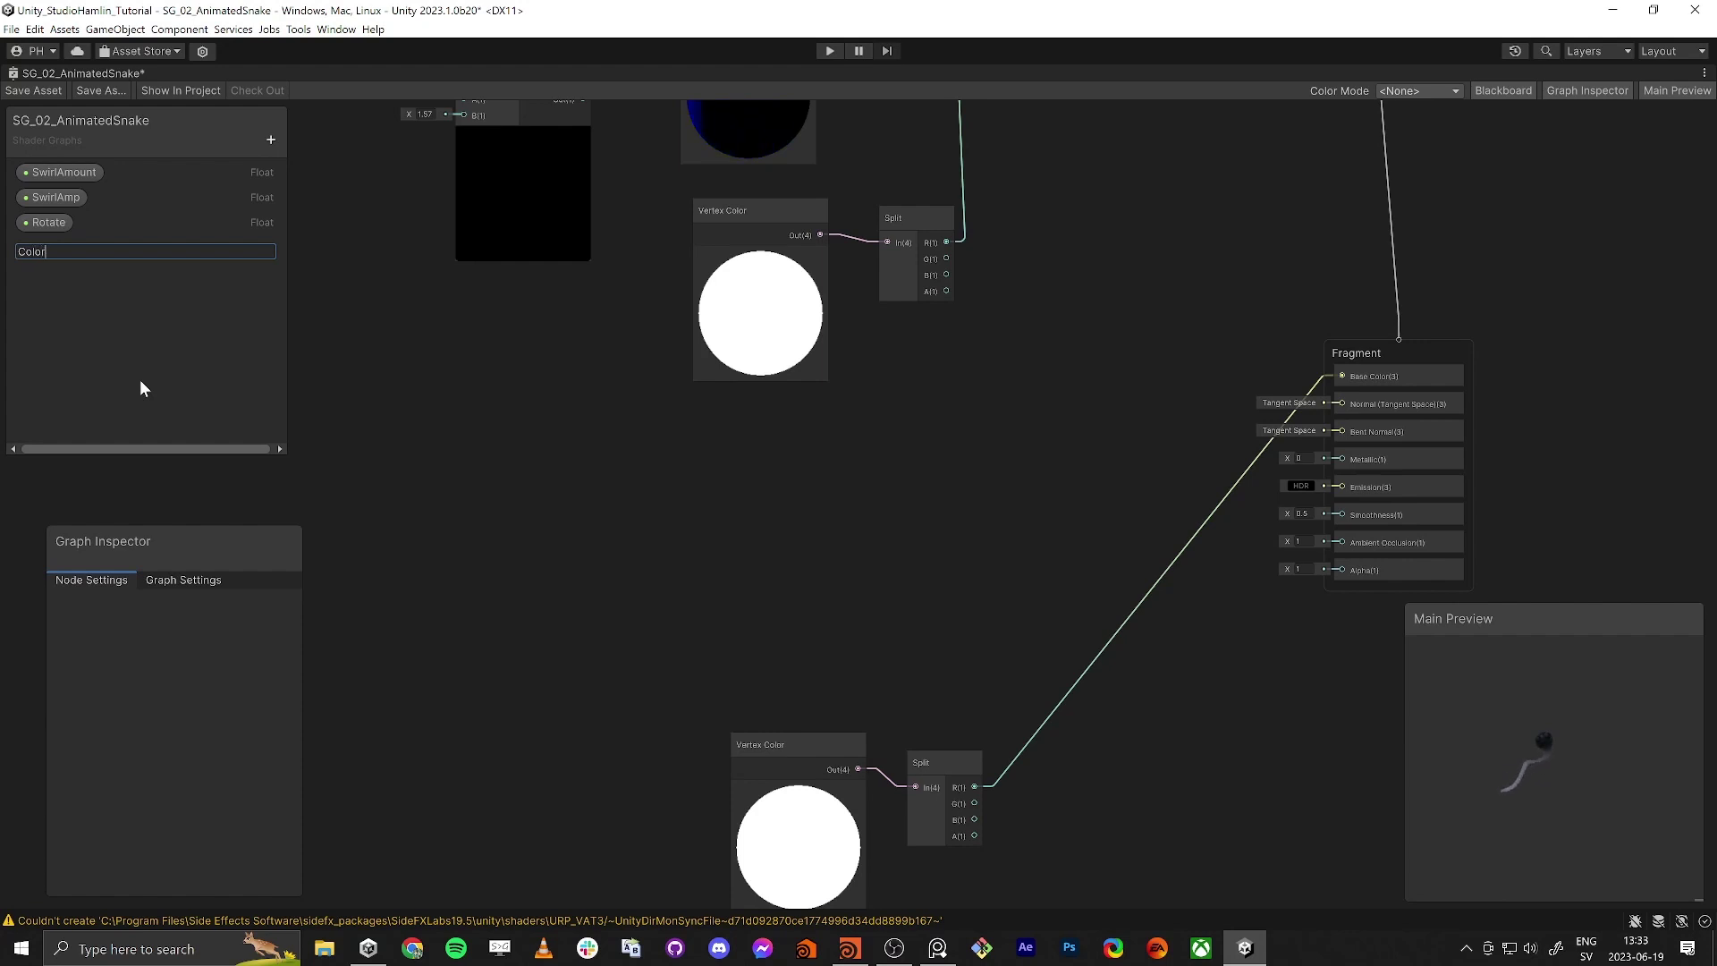
{"action": "key", "text": "Return"}
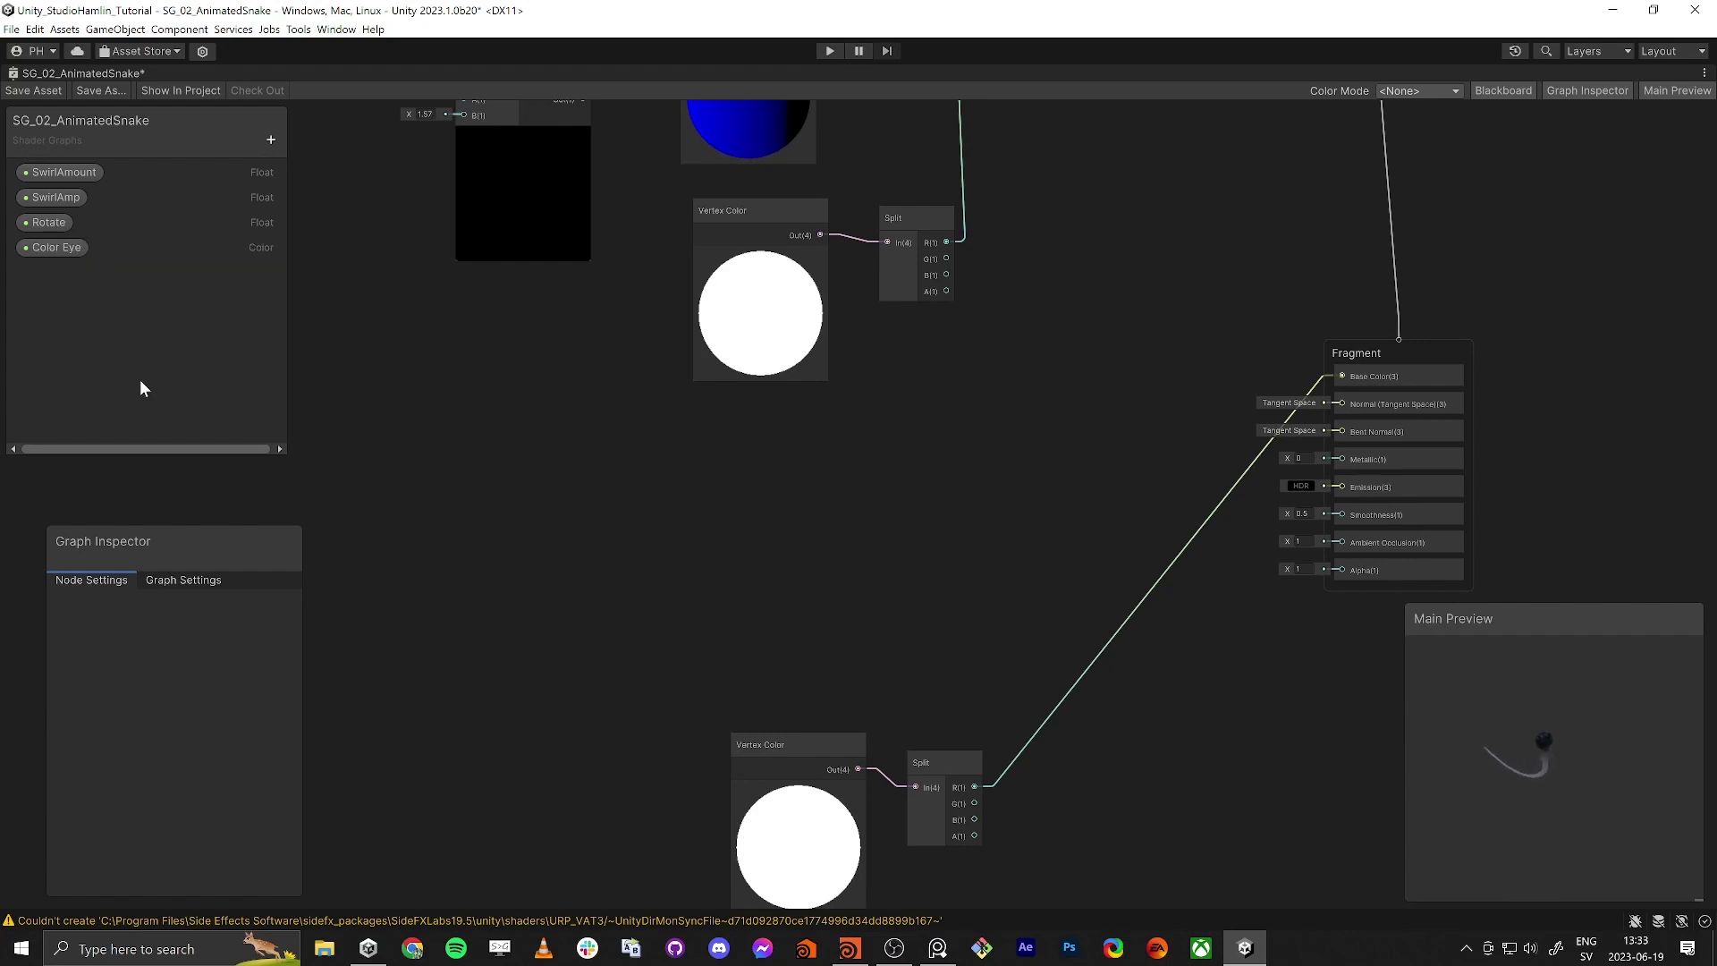
Step: Add two more Color properties named Color Body 1 and Color Body 2
{"action": "left_click", "coordinate": [269, 140]}
{"action": "left_click", "coordinate": [308, 237]}
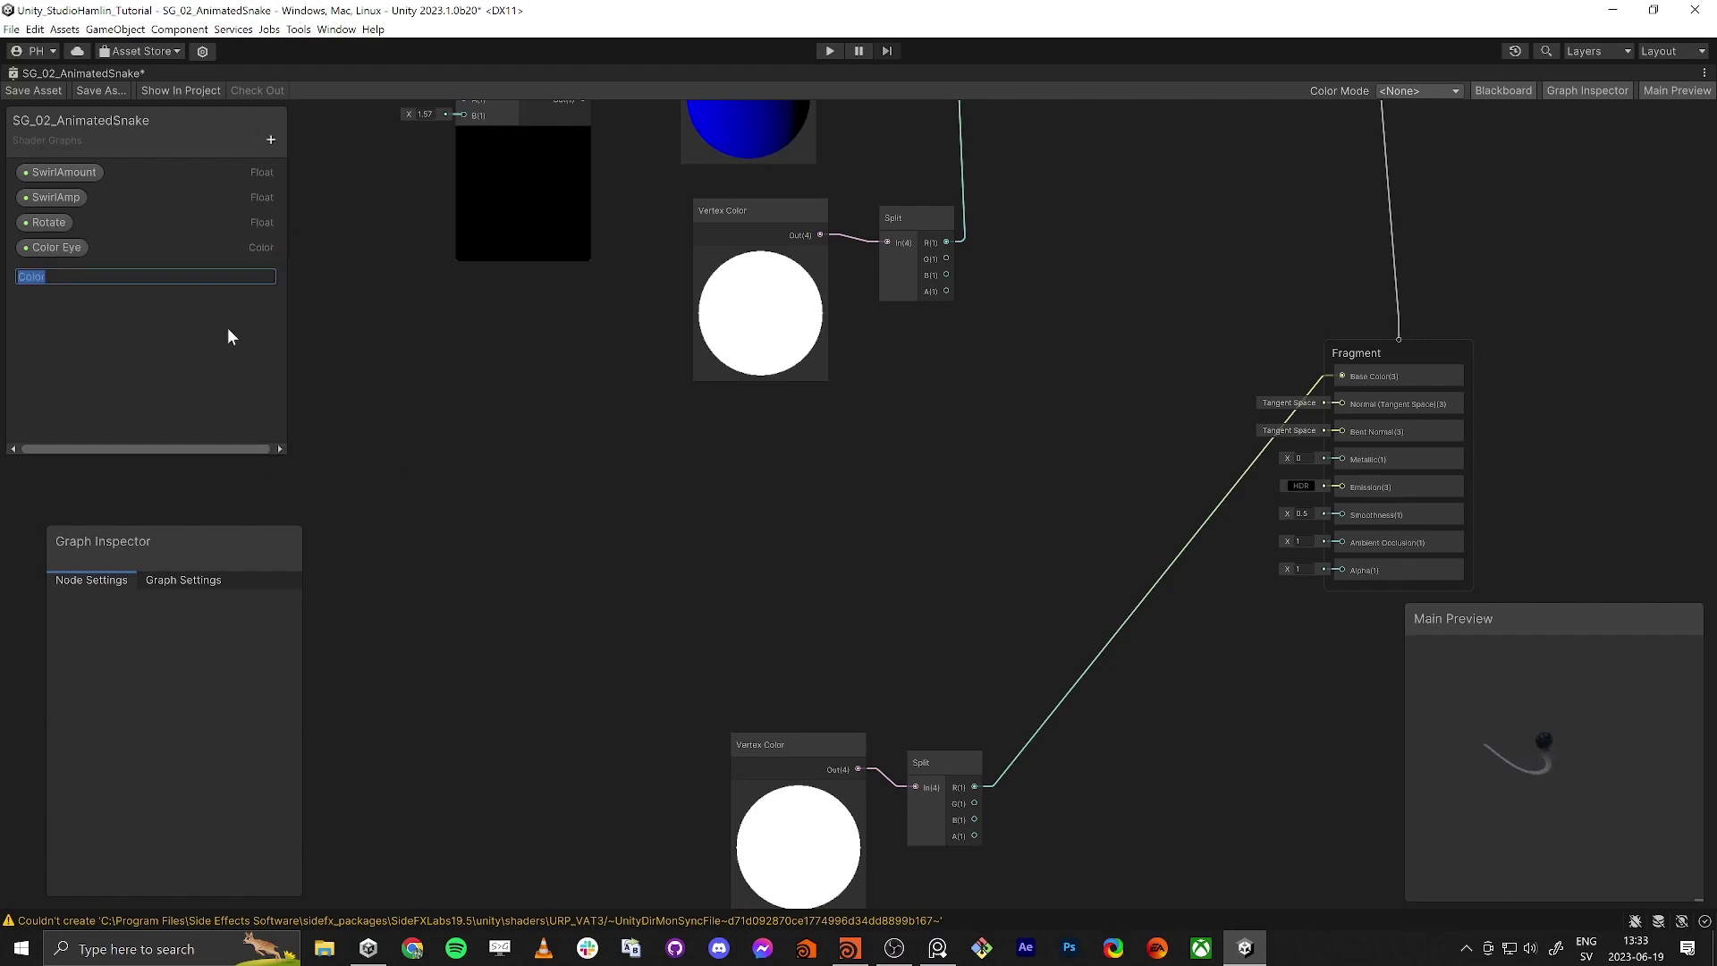
{"action": "type", "text": "Color Body "}
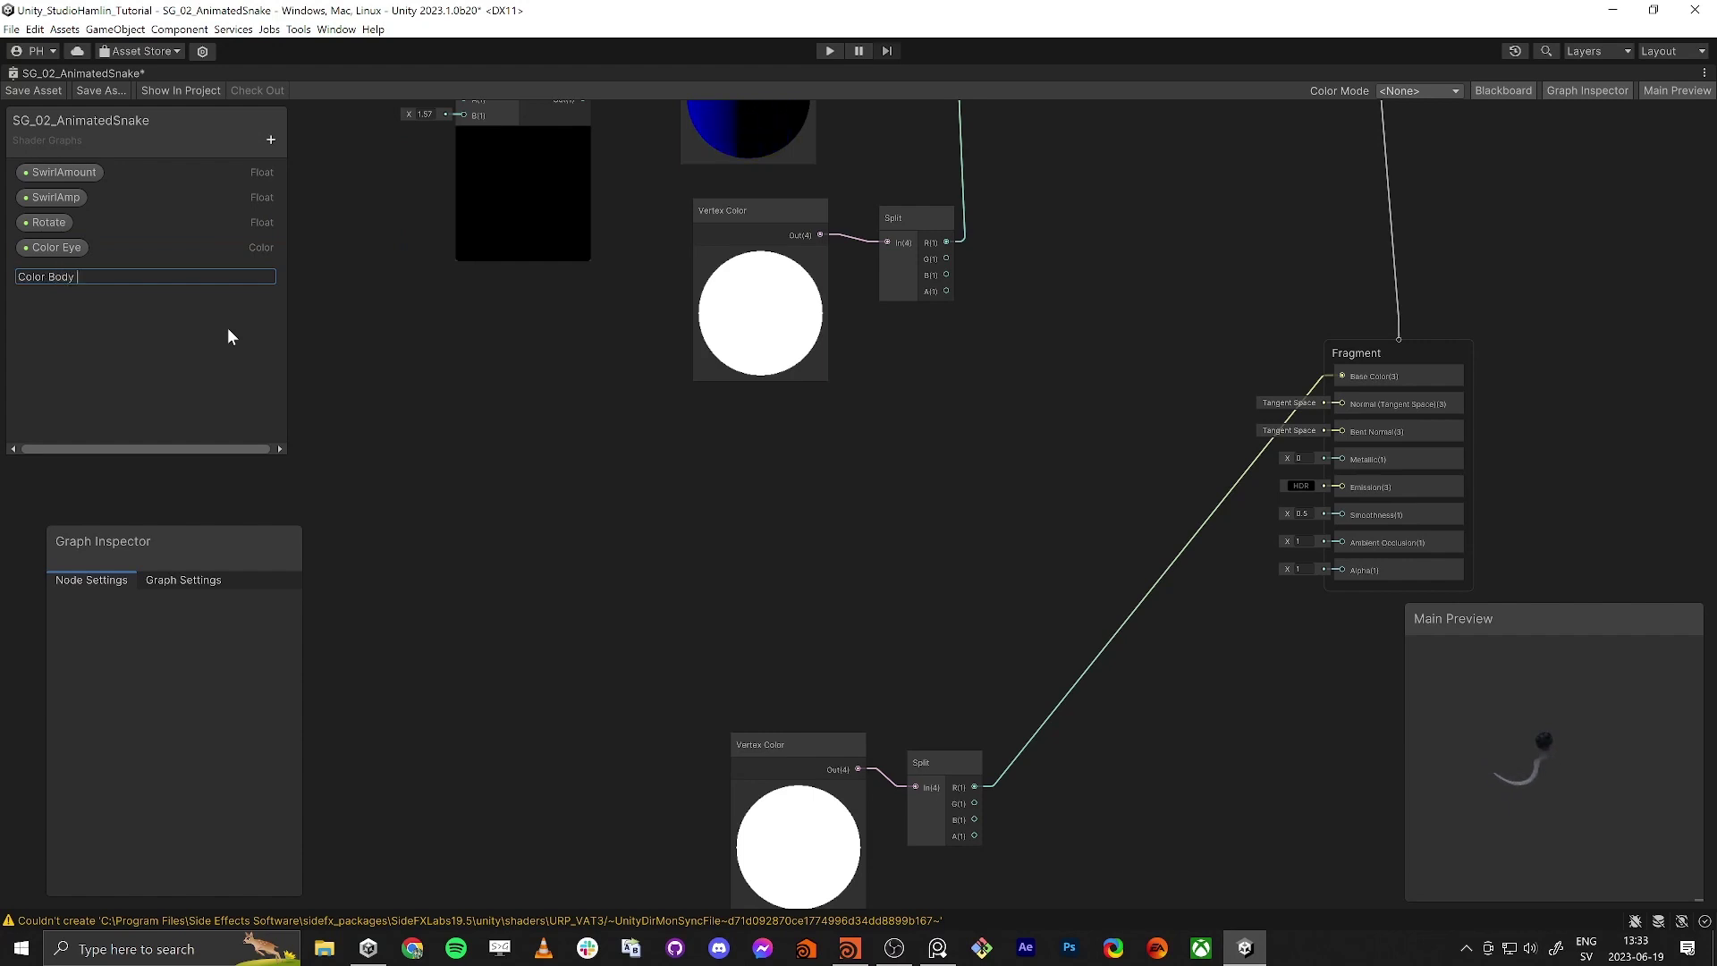
{"action": "type", "text": "1"}
{"action": "key", "text": "Return"}
{"action": "left_click", "coordinate": [270, 140]}
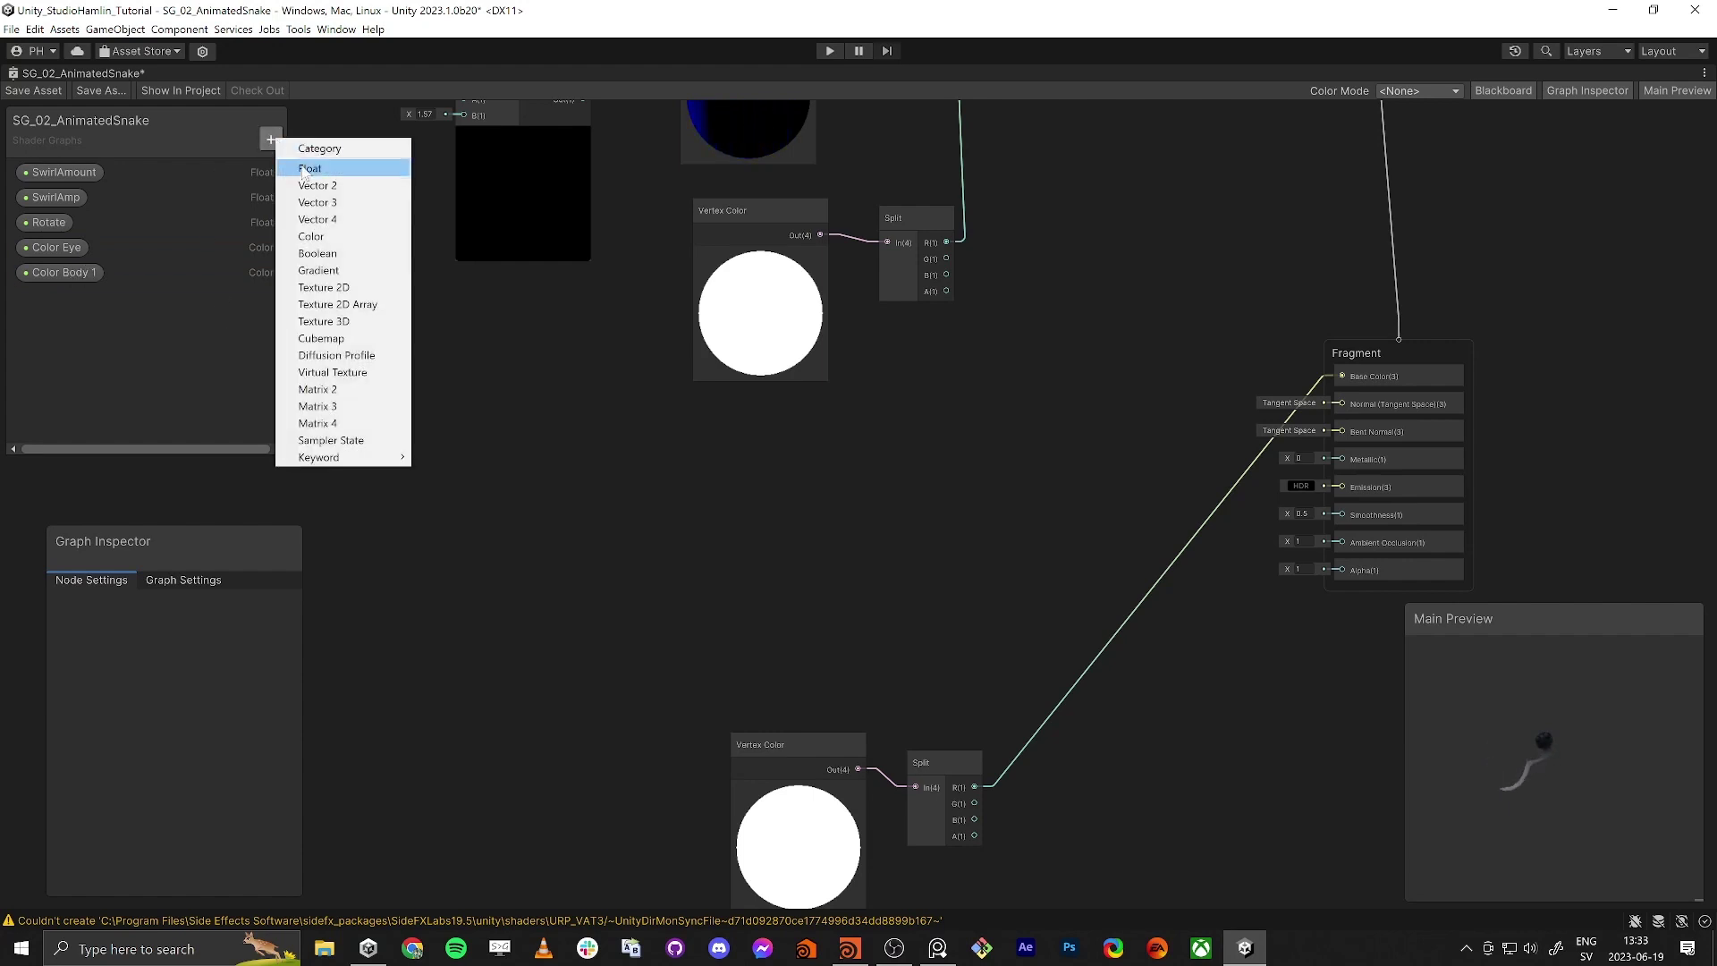
{"action": "left_click", "coordinate": [313, 237]}
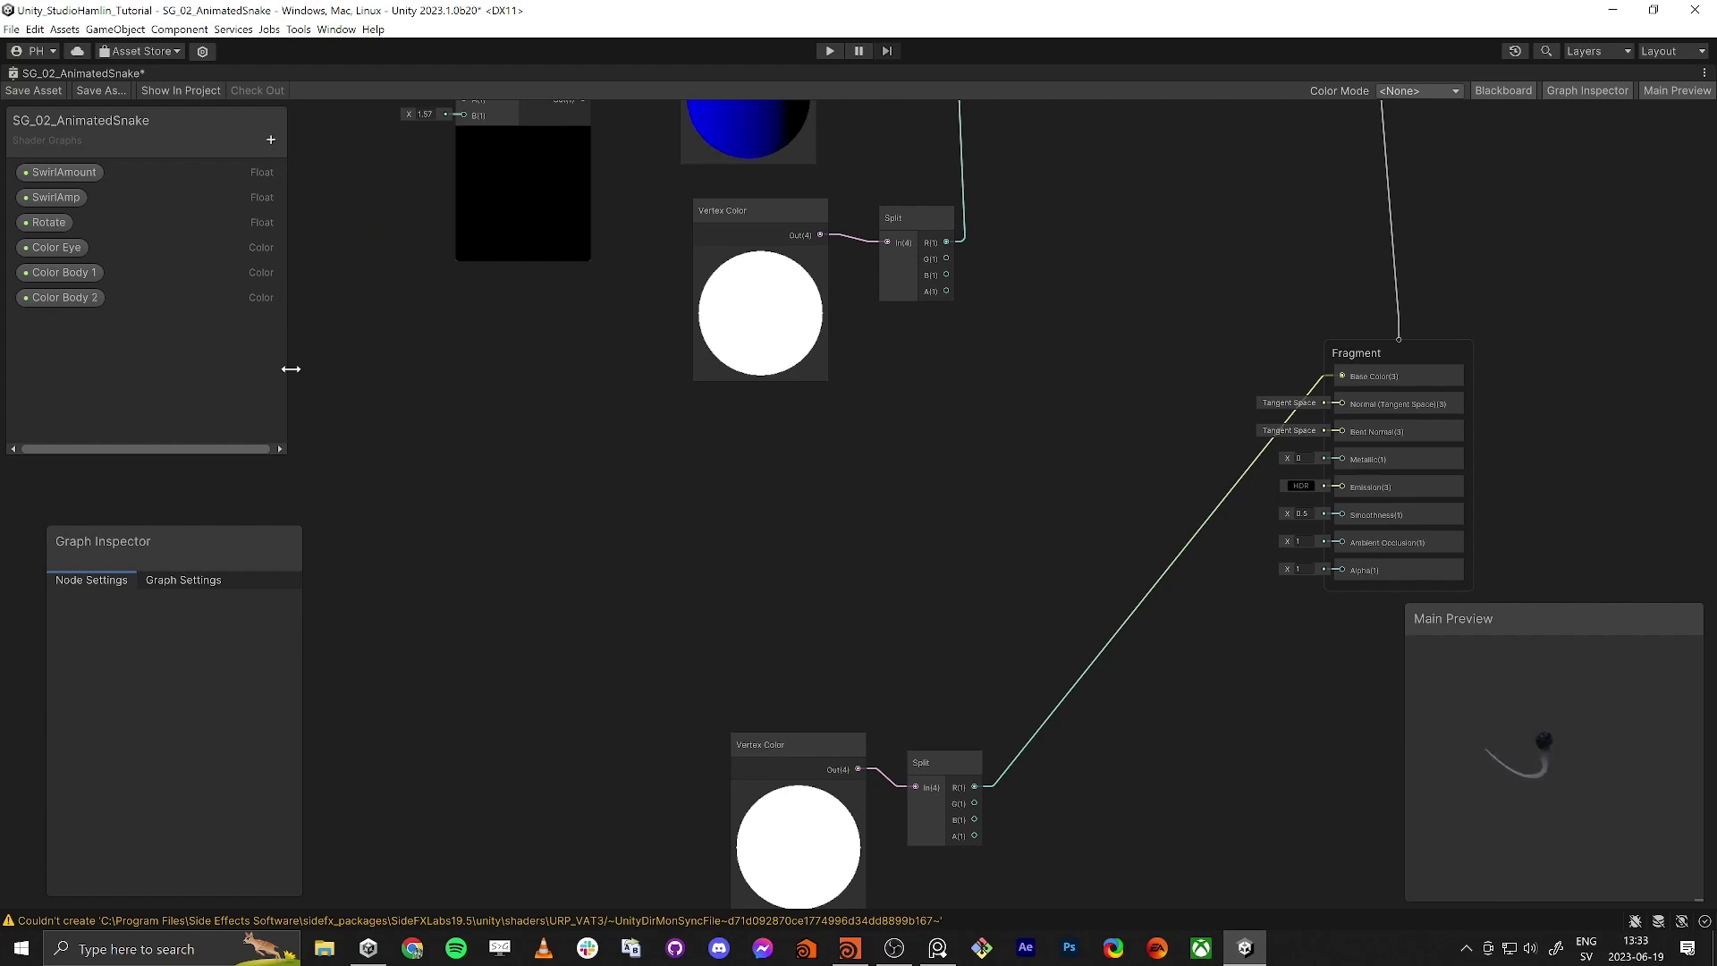
Step: Place the three colour properties in the graph, with Color Eye near the Fragment block and Color Body 1 aligned above Color Body 2
{"action": "left_click_drag", "start_coordinate": [56, 248], "coordinate": [563, 464]}
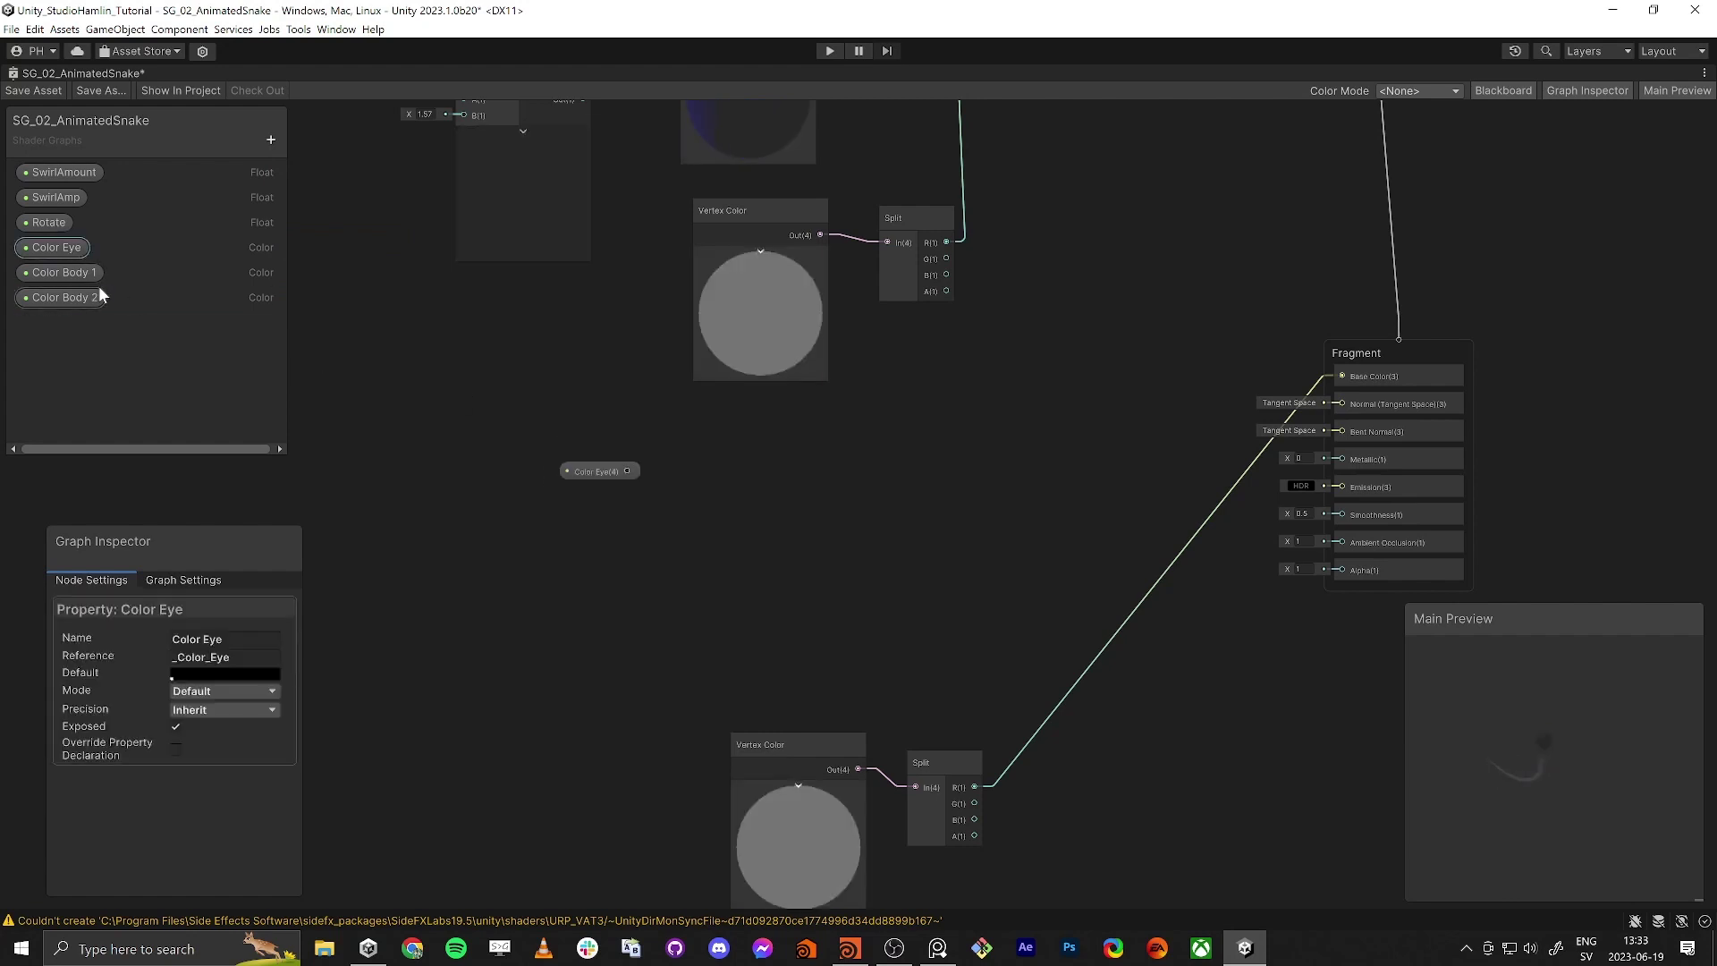
{"action": "left_click_drag", "start_coordinate": [89, 275], "coordinate": [501, 615]}
{"action": "left_click_drag", "start_coordinate": [434, 607], "coordinate": [523, 666]}
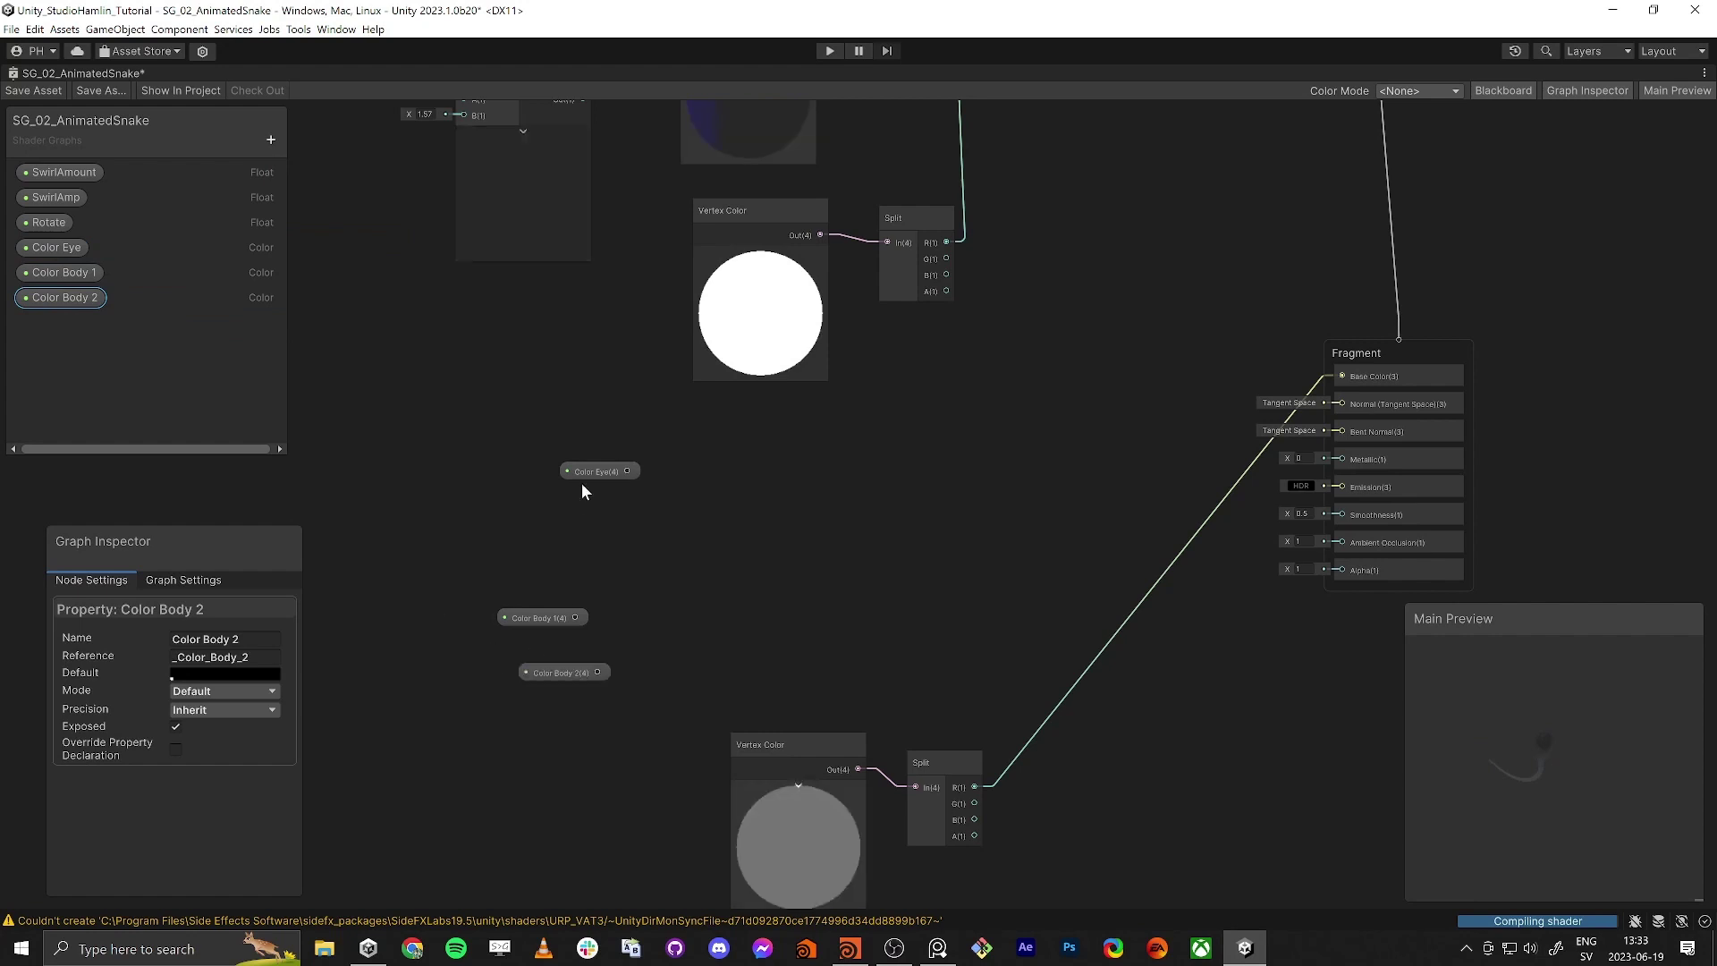
{"action": "left_click_drag", "start_coordinate": [585, 471], "coordinate": [1069, 414]}
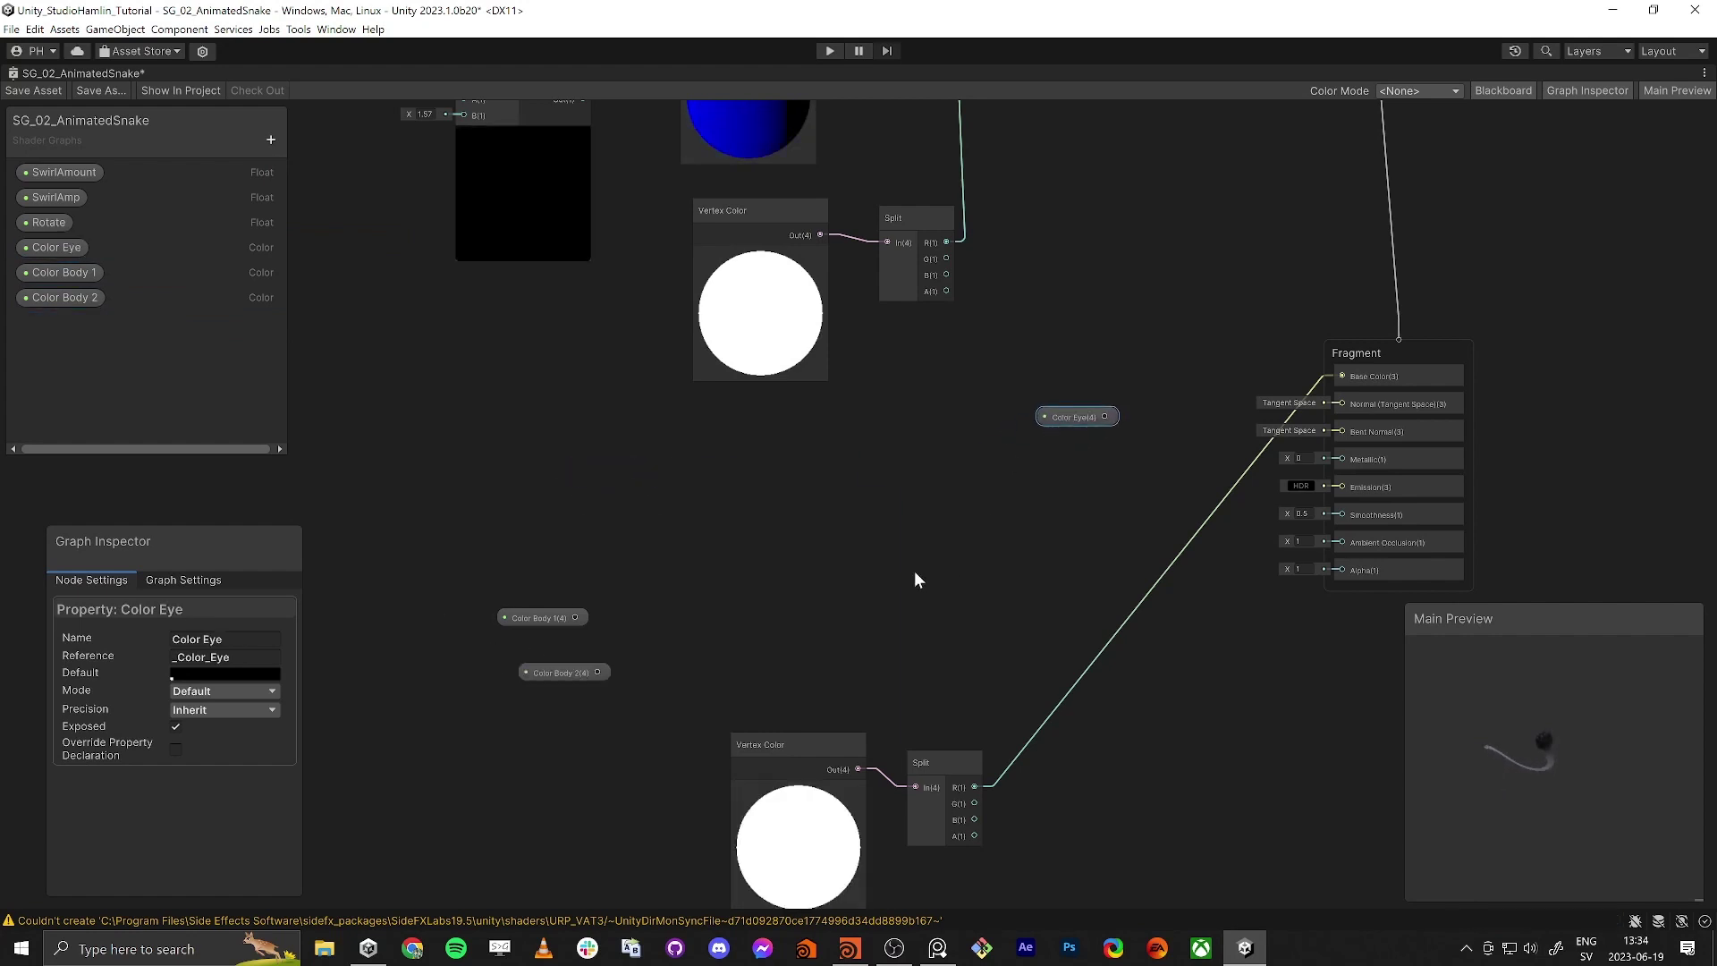
{"action": "left_click_drag", "start_coordinate": [540, 615], "coordinate": [563, 620]}
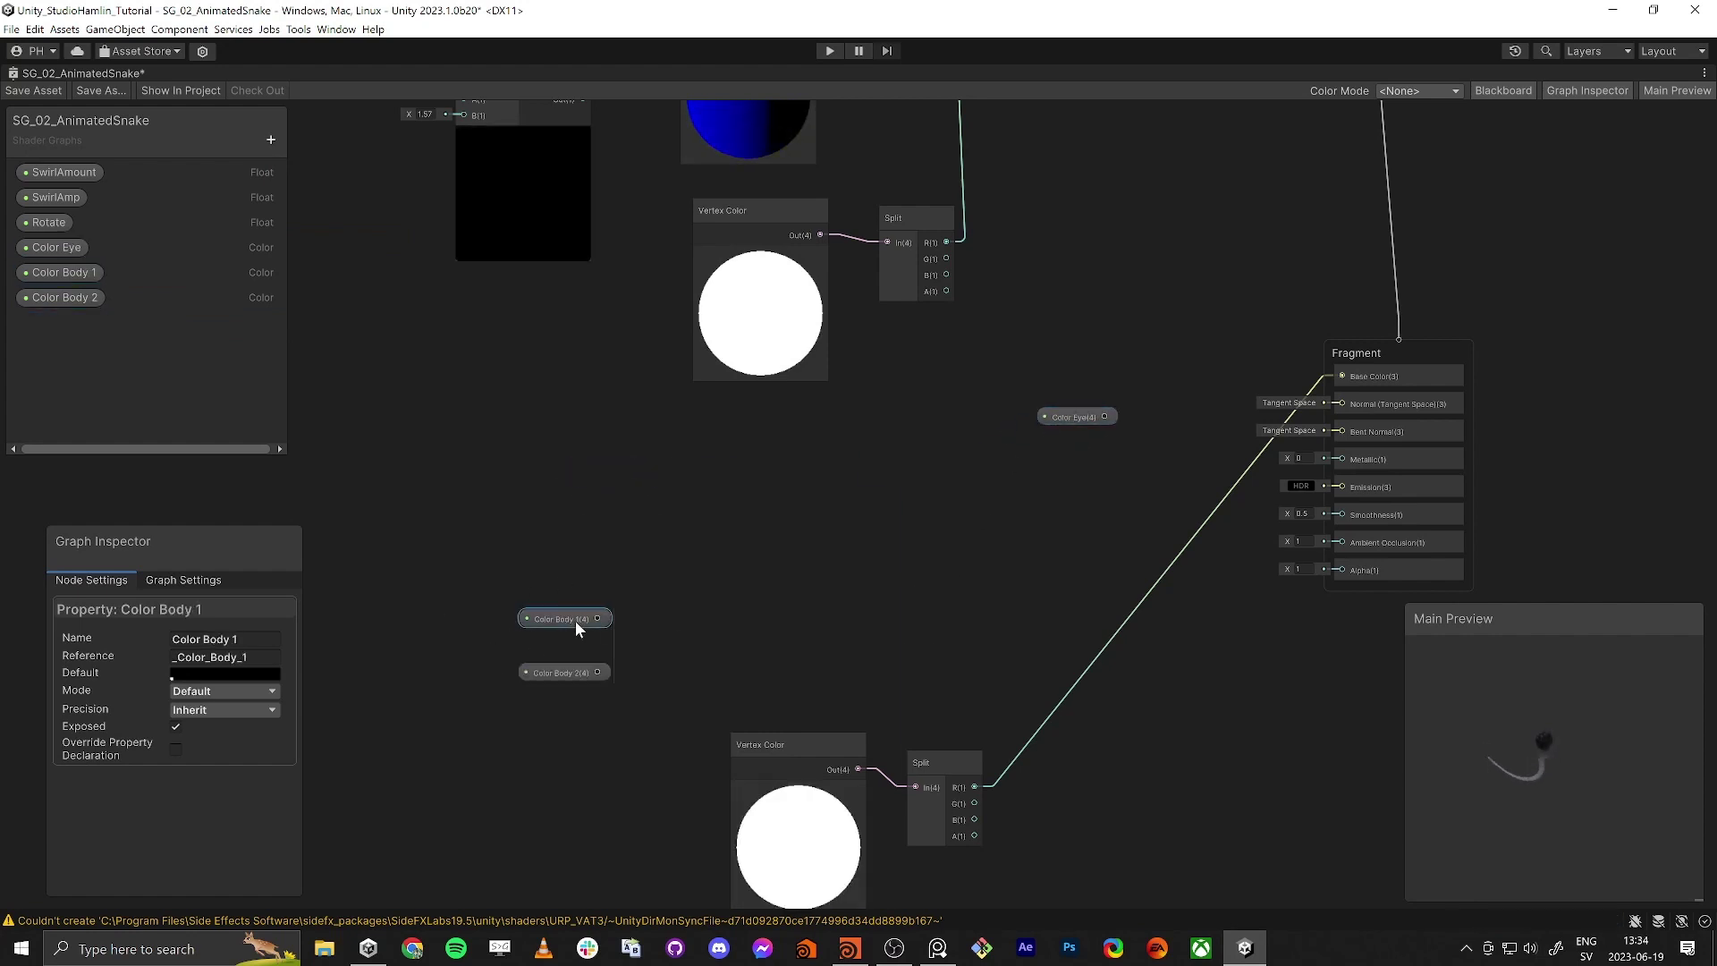
Step: Move the lower Vertex Color and Split nodes beneath the Color Body nodes and delete the connection from Split to Base Color
{"action": "scroll", "coordinate": [687, 645], "scroll_direction": "up", "scroll_amount": 5}
{"action": "scroll", "coordinate": [649, 585], "scroll_direction": "down", "scroll_amount": 2}
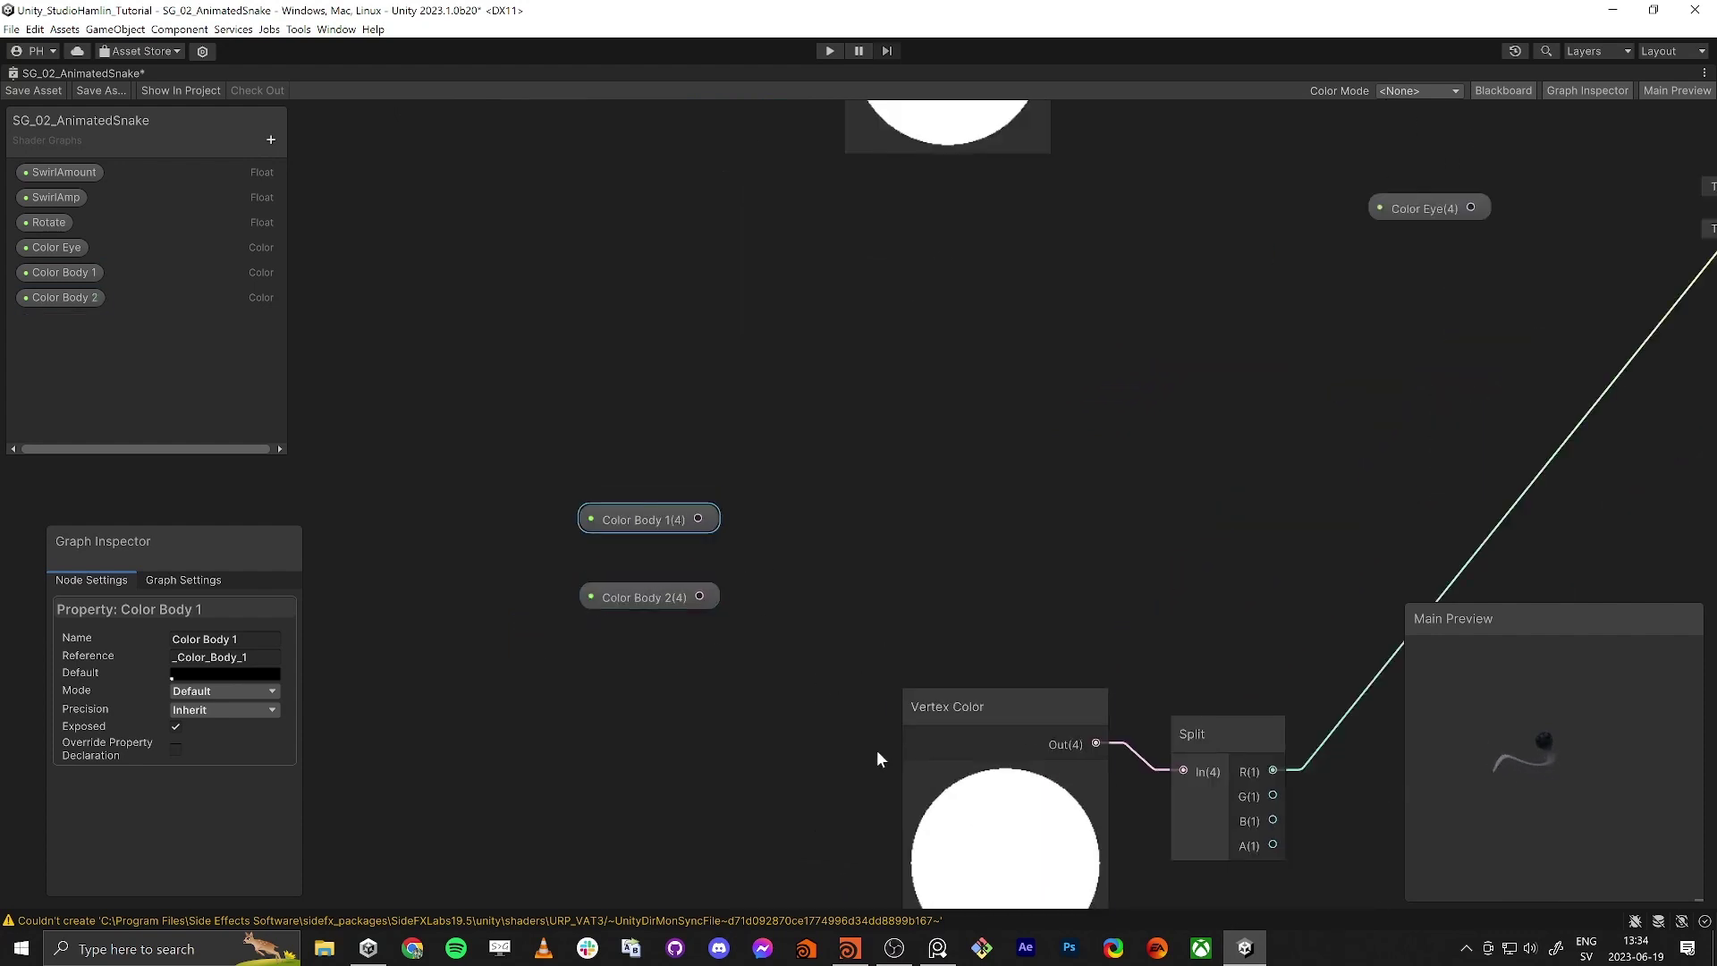
{"action": "left_click_drag", "start_coordinate": [953, 707], "coordinate": [681, 714]}
{"action": "left_click_drag", "start_coordinate": [1213, 732], "coordinate": [1020, 712]}
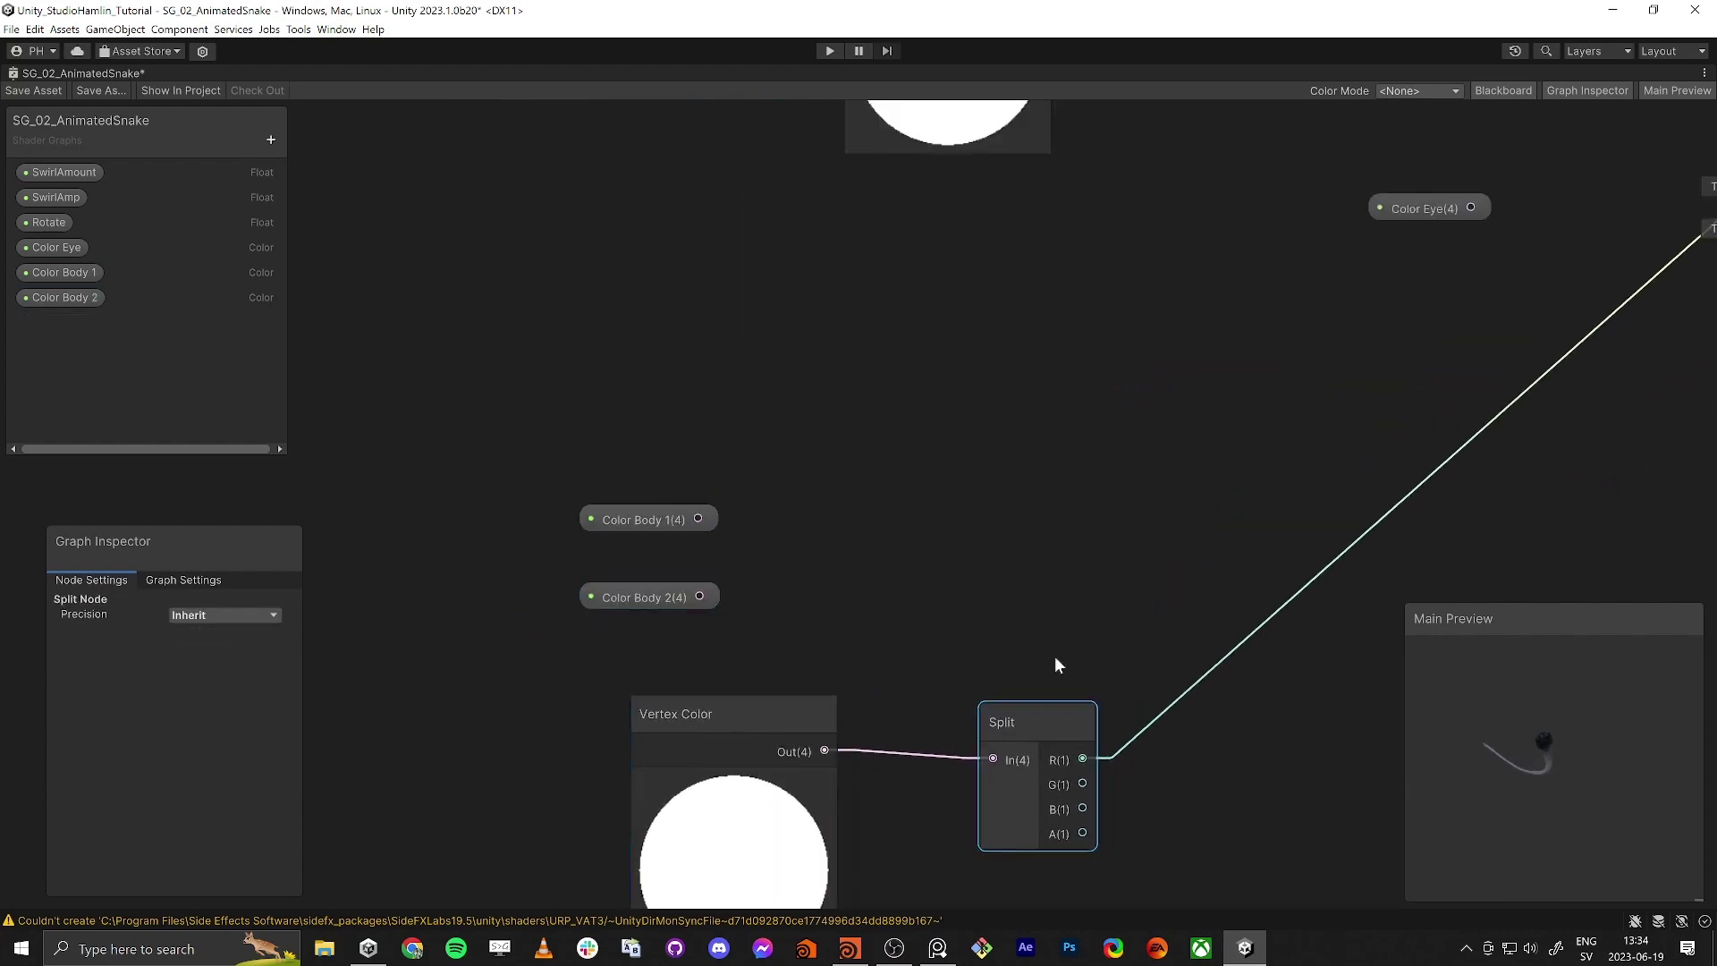
{"action": "middle_click_drag", "start_coordinate": [1166, 490], "coordinate": [1061, 515]}
{"action": "left_click_drag", "start_coordinate": [1172, 467], "coordinate": [1279, 688]}
{"action": "key", "text": "Delete"}
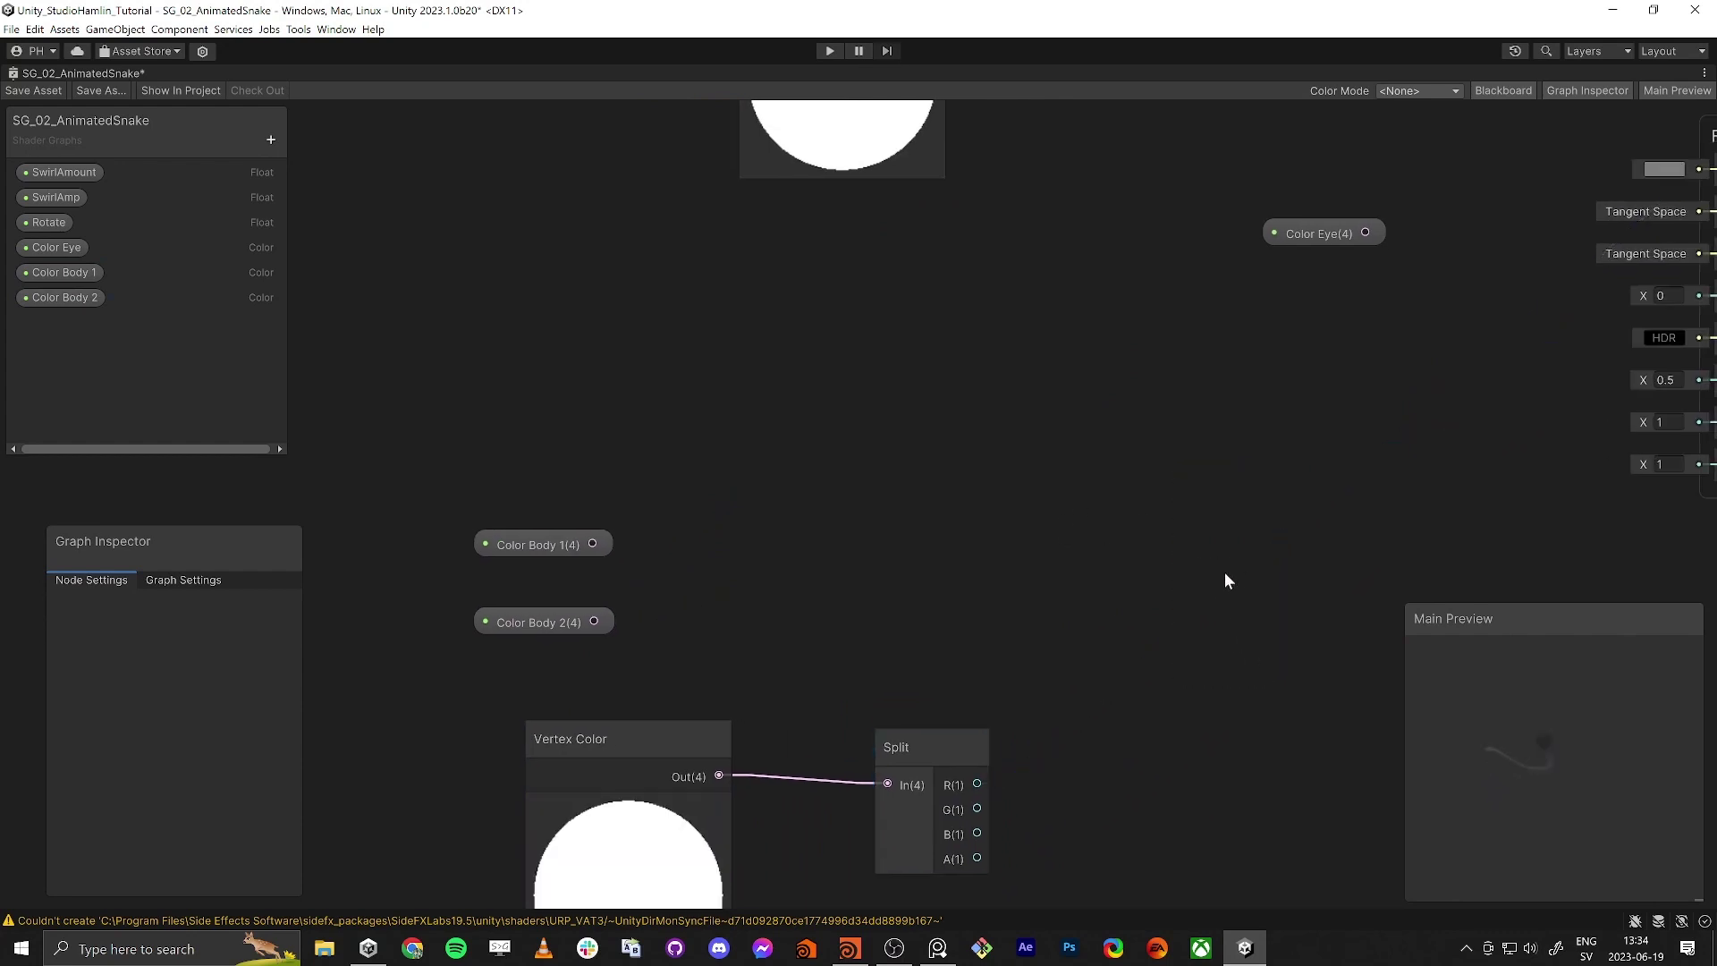
Step: Create a Lerp node and place it above the lower Split node
{"action": "key", "text": "space"}
{"action": "type", "text": "lerp"}
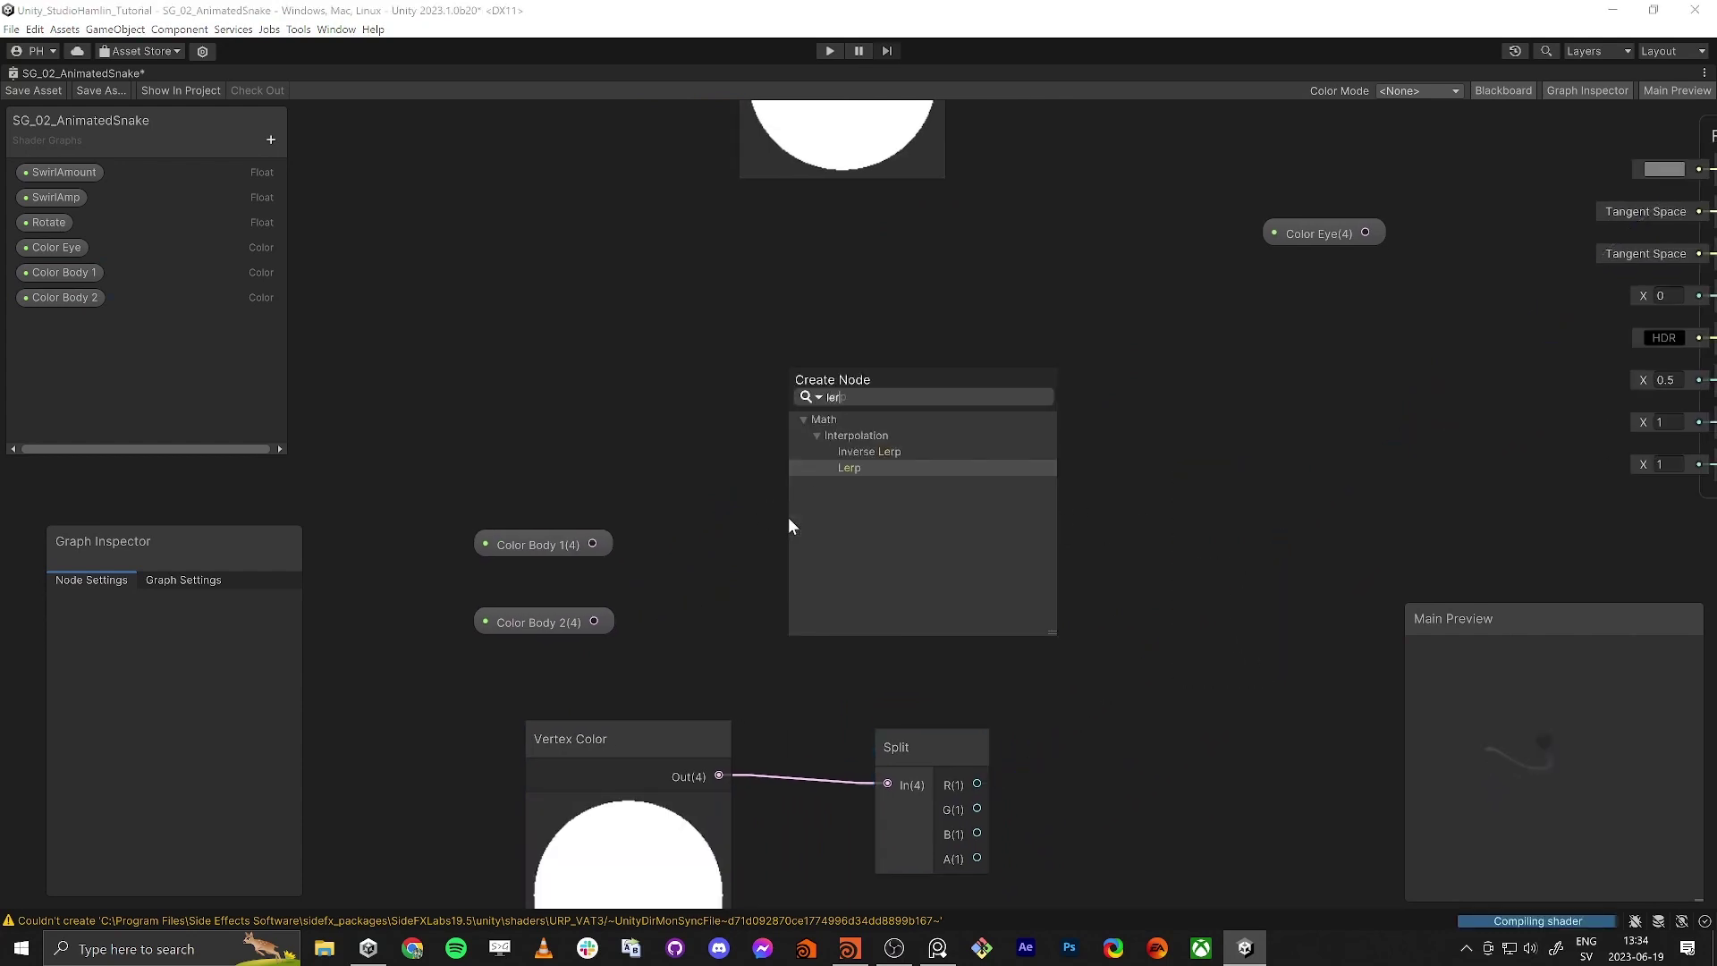
{"action": "key", "text": "Return"}
{"action": "left_click_drag", "start_coordinate": [788, 538], "coordinate": [834, 335]}
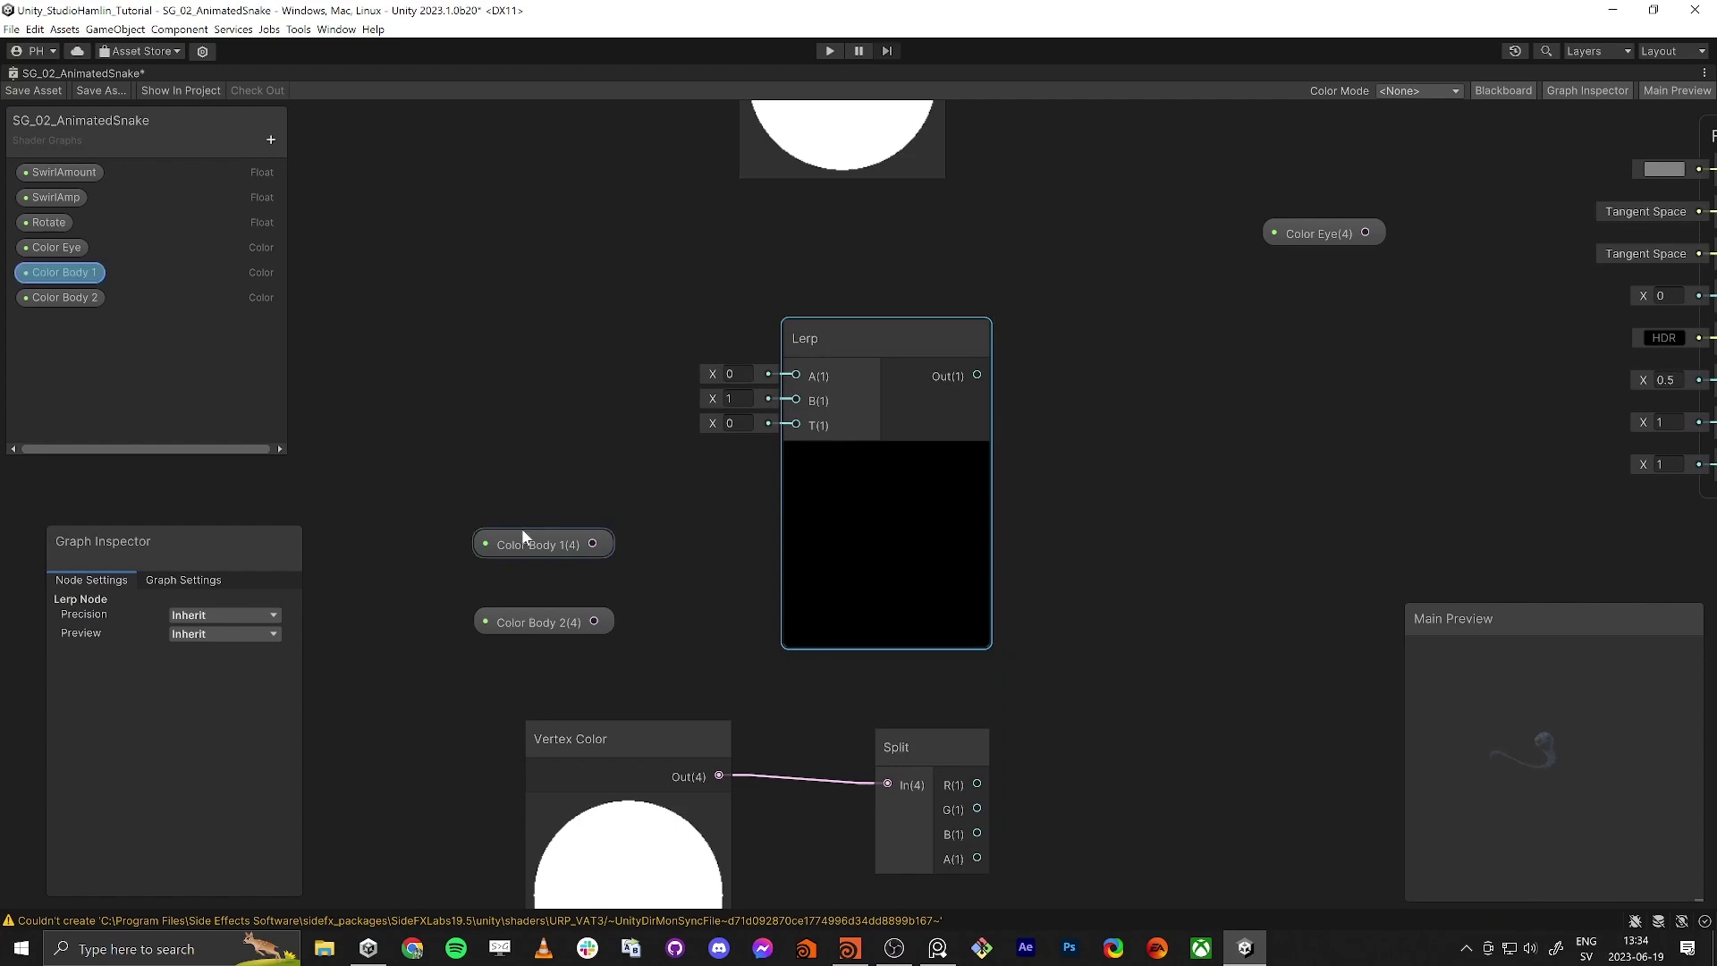
Step: Move the Color Body nodes up beside the Lerp and wire Color Body 1 into A and Color Body 2 into B
{"action": "left_click_drag", "start_coordinate": [461, 508], "coordinate": [558, 448]}
{"action": "left_click", "coordinate": [673, 448]}
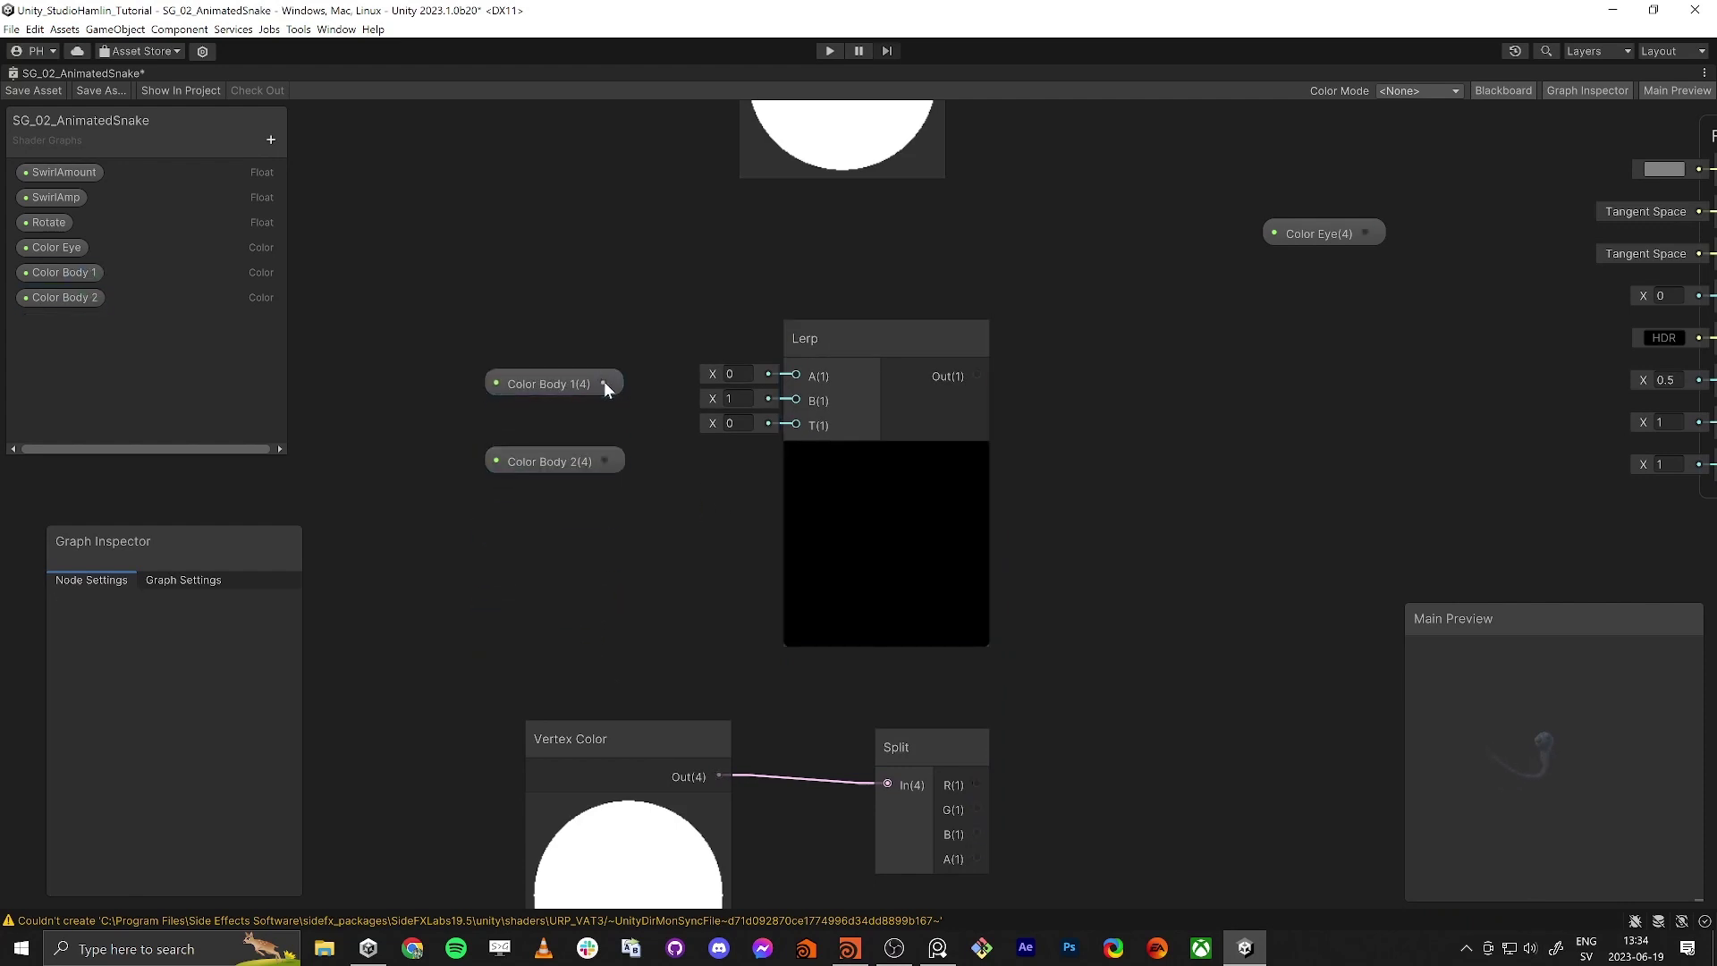
{"action": "left_click_drag", "start_coordinate": [603, 382], "coordinate": [604, 460]}
Step: Set the default colour of Color Body 1 to orange-red FF3100
{"action": "left_click", "coordinate": [532, 379]}
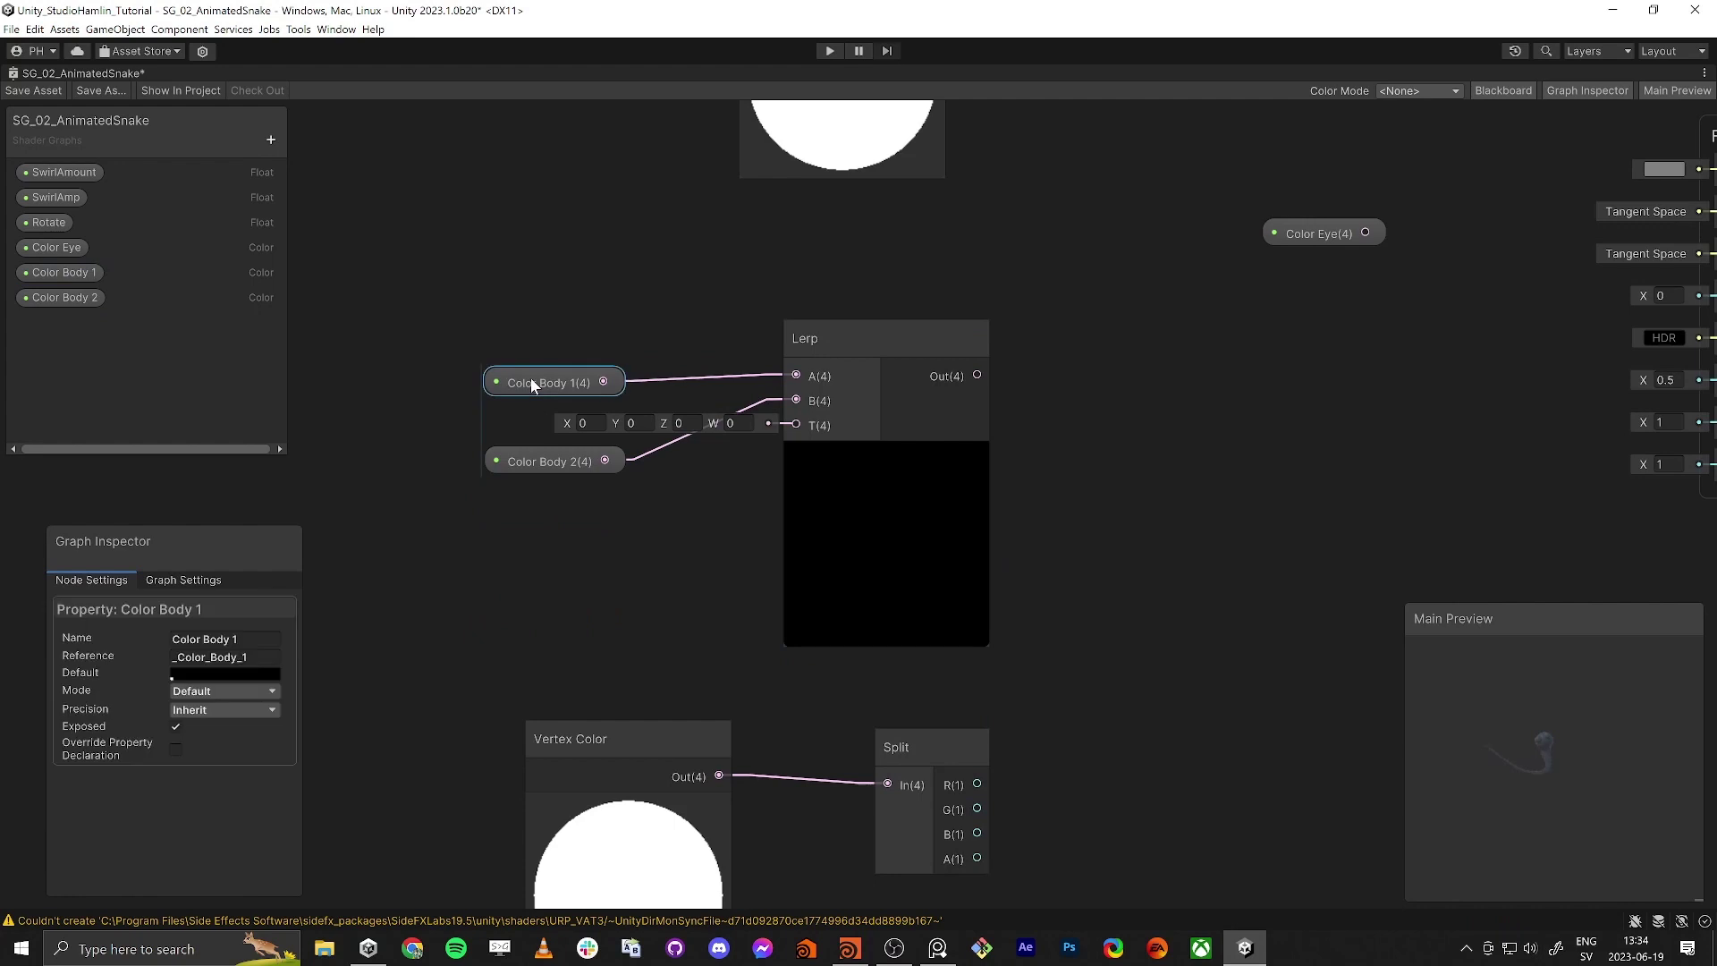
{"action": "left_click", "coordinate": [223, 672]}
{"action": "left_click", "coordinate": [358, 592]}
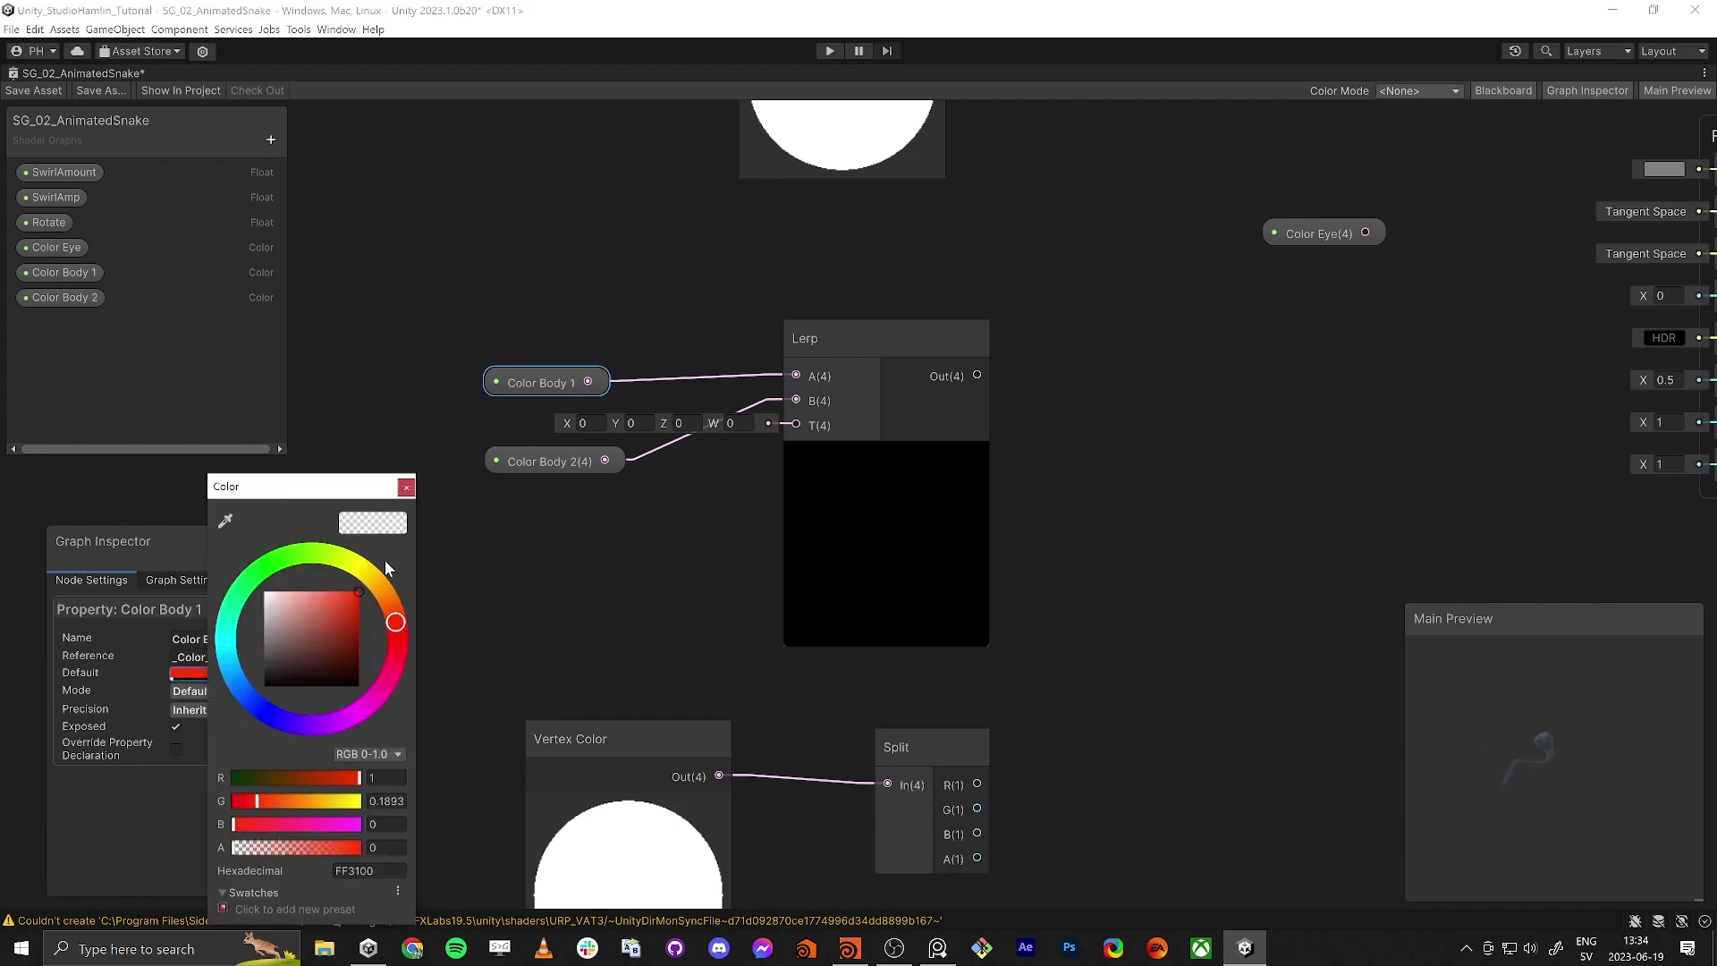
{"action": "left_click", "coordinate": [406, 488]}
Step: Set the default colour of Color Body 2 to a saturated purple
{"action": "left_click", "coordinate": [517, 460]}
{"action": "left_click", "coordinate": [211, 672]}
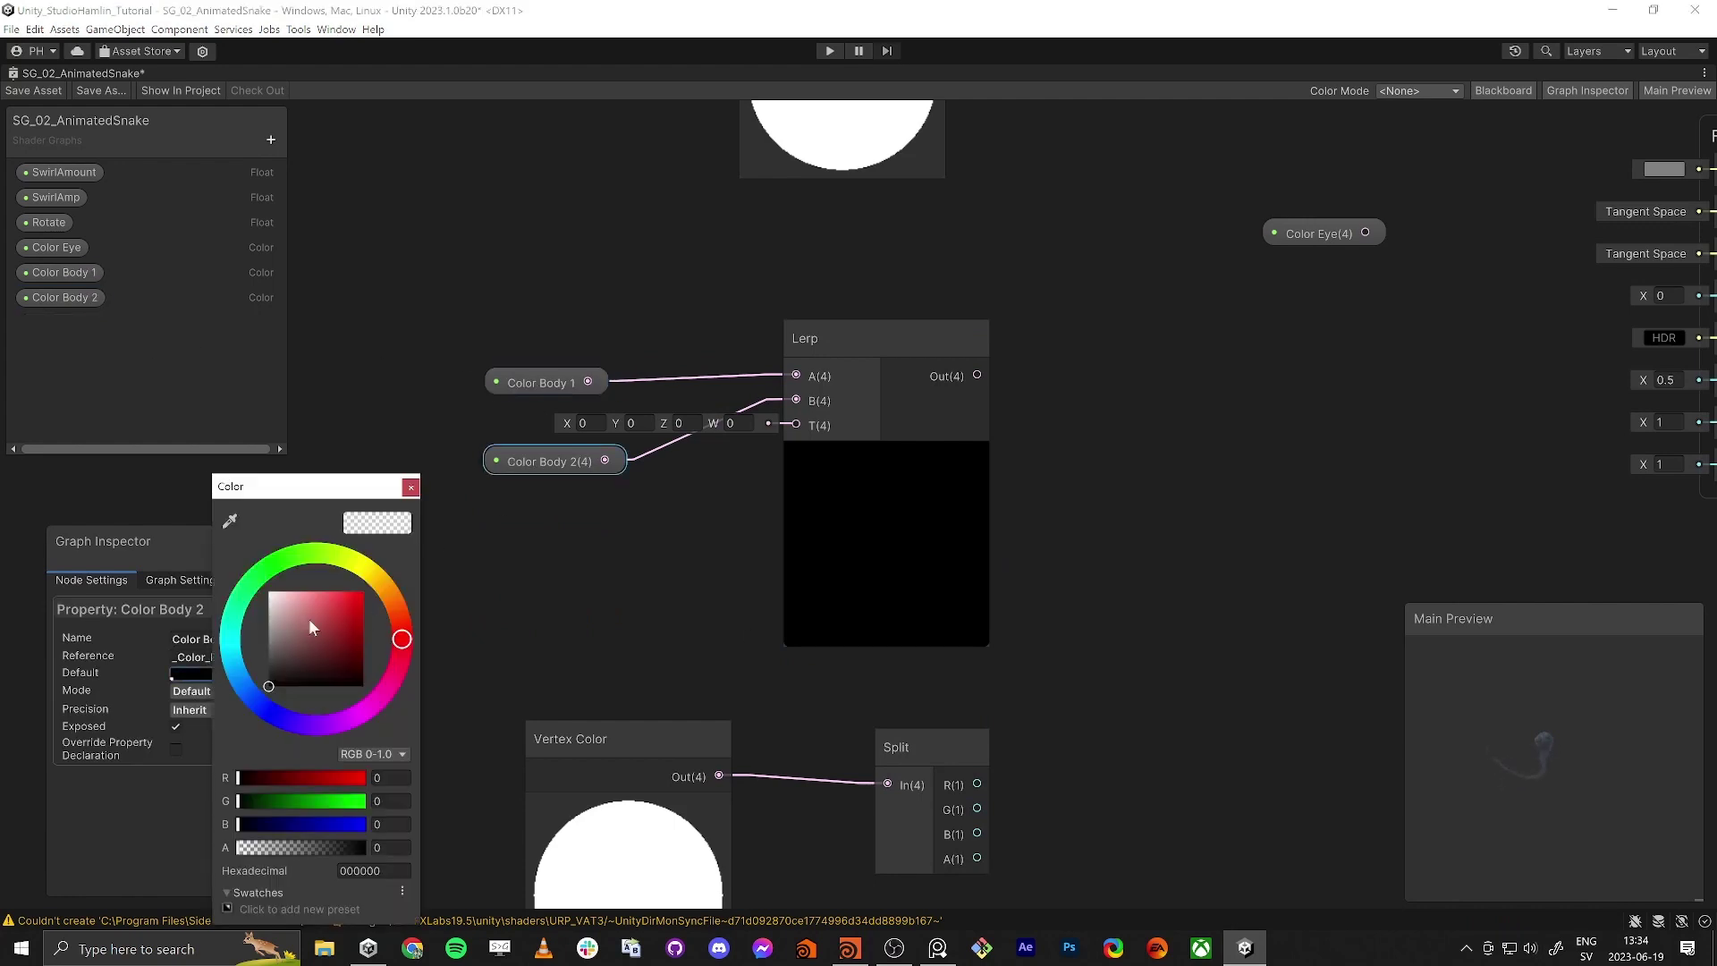
{"action": "left_click", "coordinate": [304, 726]}
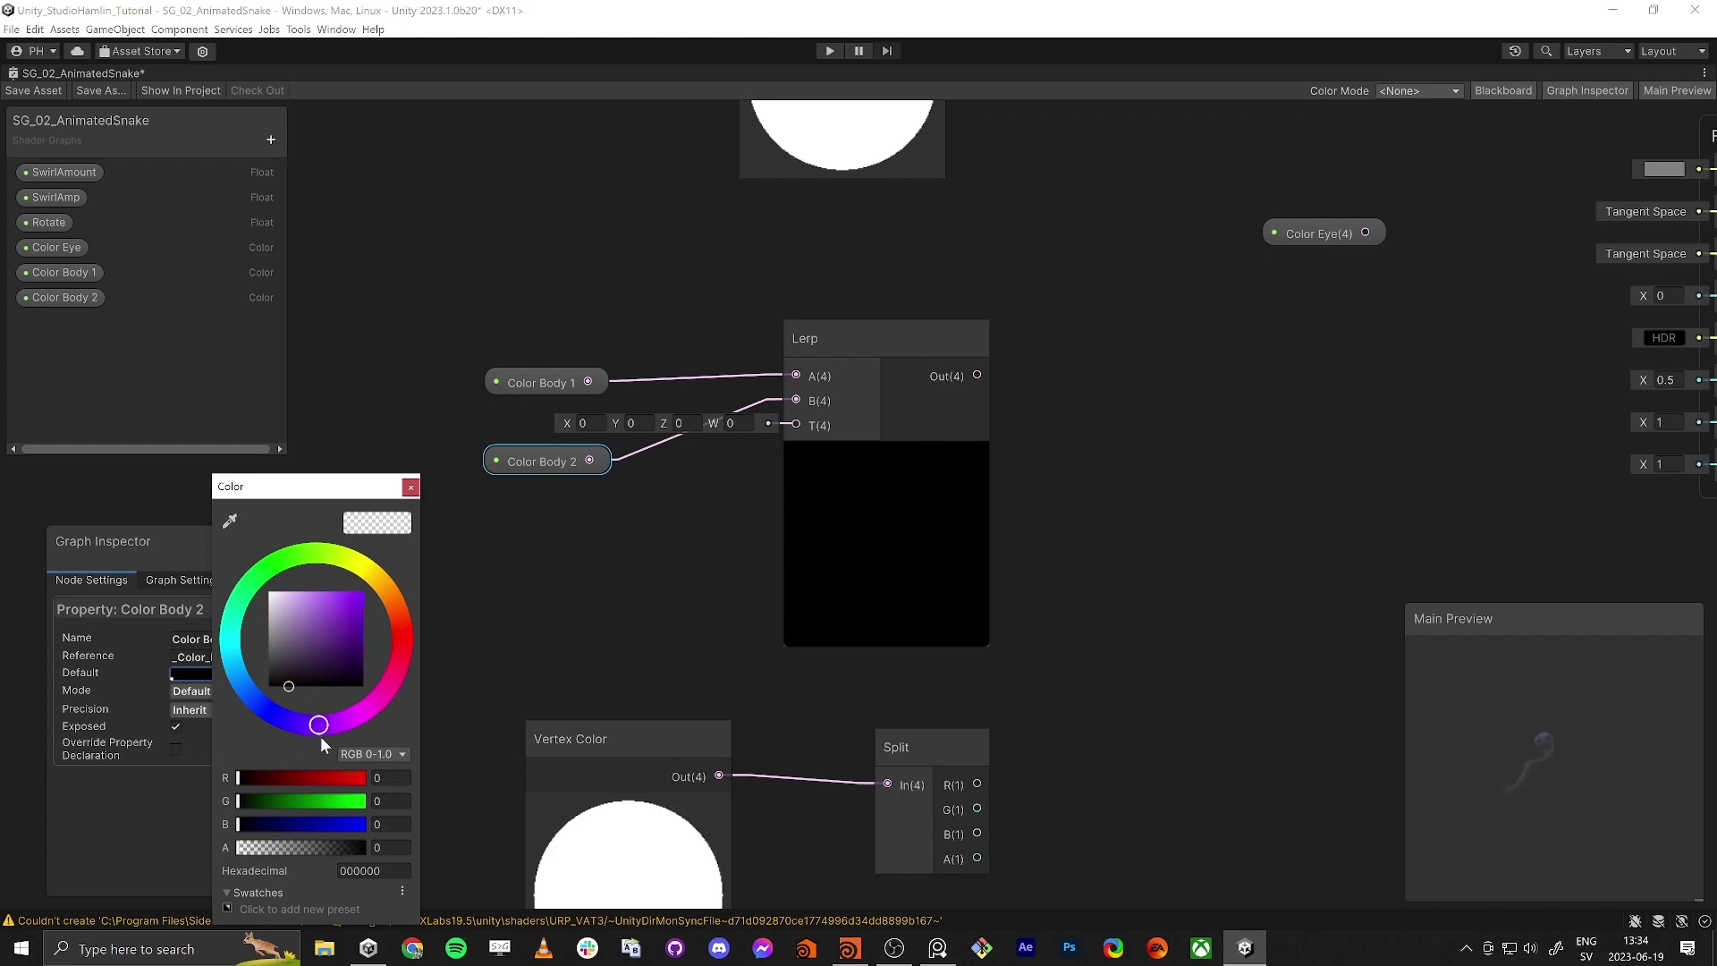
{"action": "left_click", "coordinate": [360, 594]}
{"action": "left_click", "coordinate": [411, 488]}
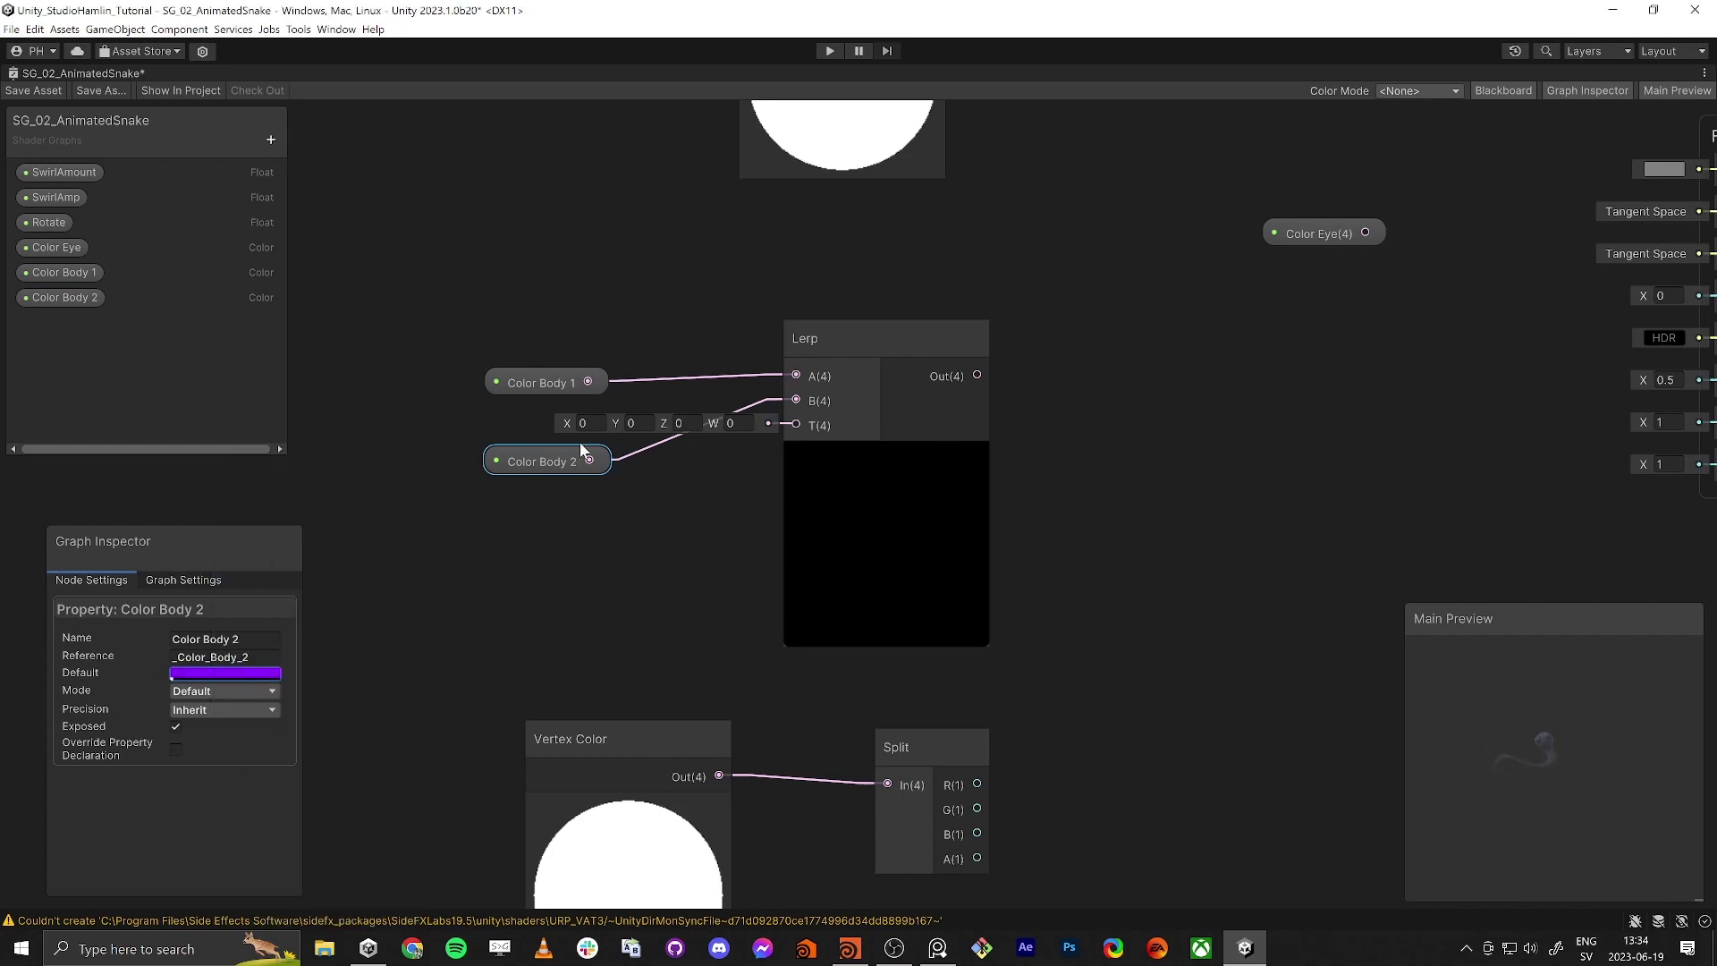
Step: Shift both Color Body nodes up clear of the Lerp's T input, and wire the lower Split's G output into T
{"action": "left_click_drag", "start_coordinate": [440, 260], "coordinate": [535, 356]}
{"action": "left_click", "coordinate": [491, 385]}
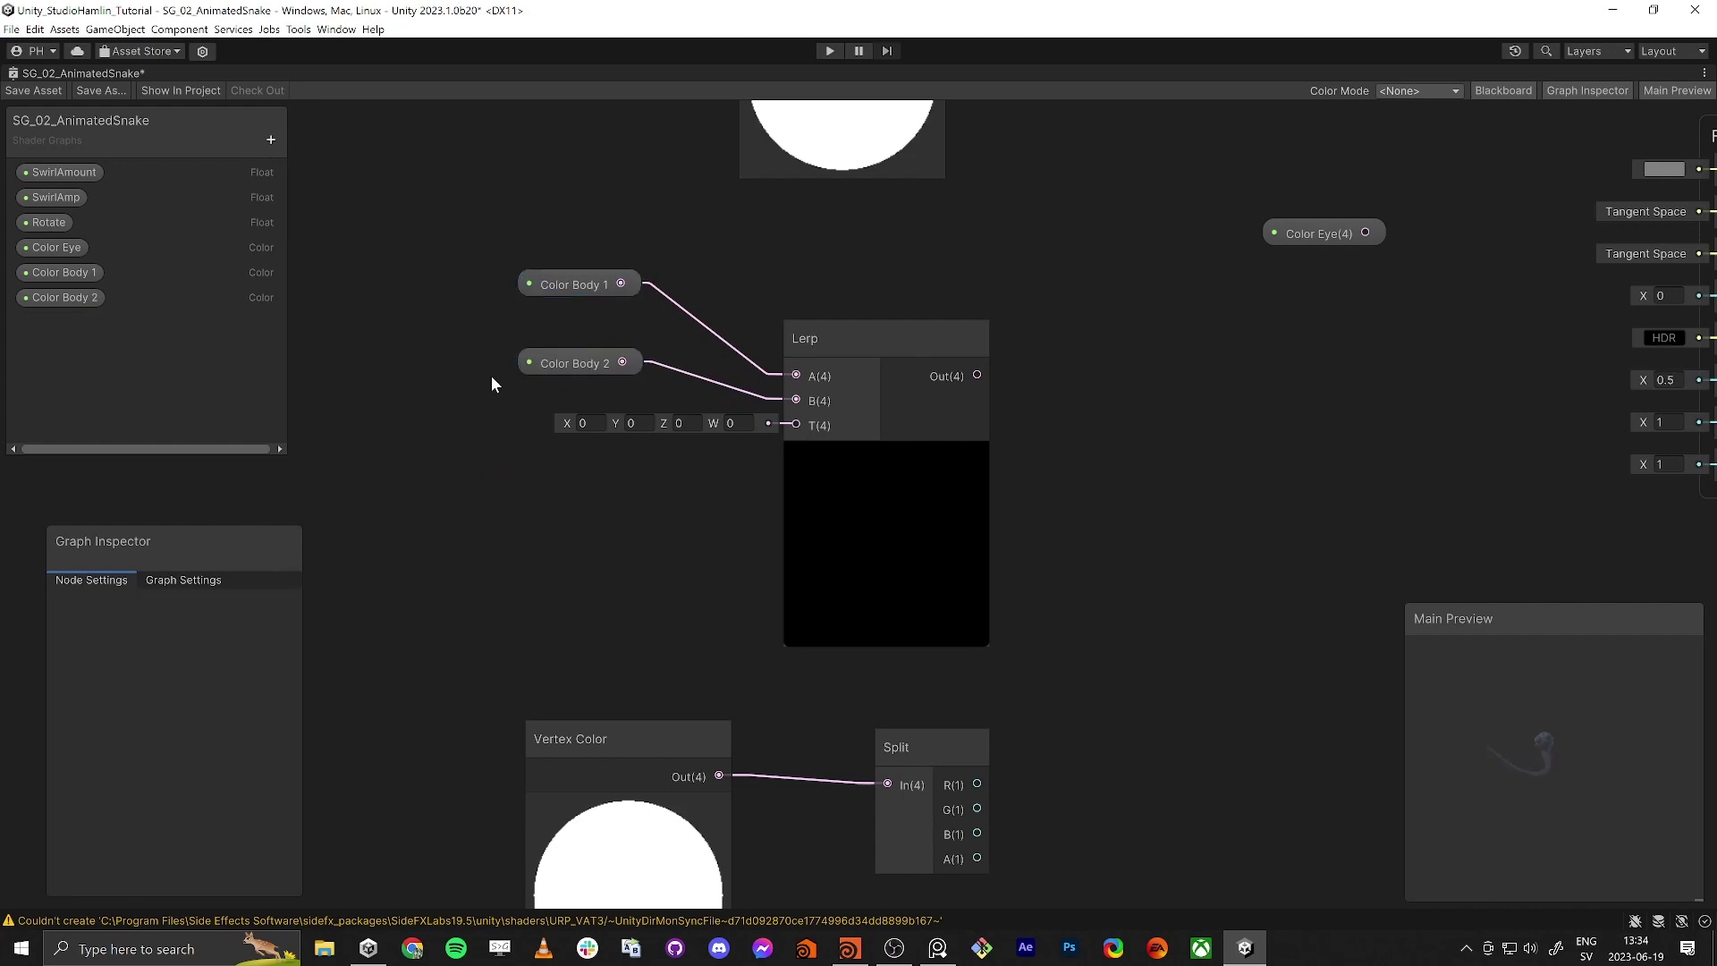
{"action": "middle_click_drag", "start_coordinate": [735, 668], "coordinate": [716, 583]}
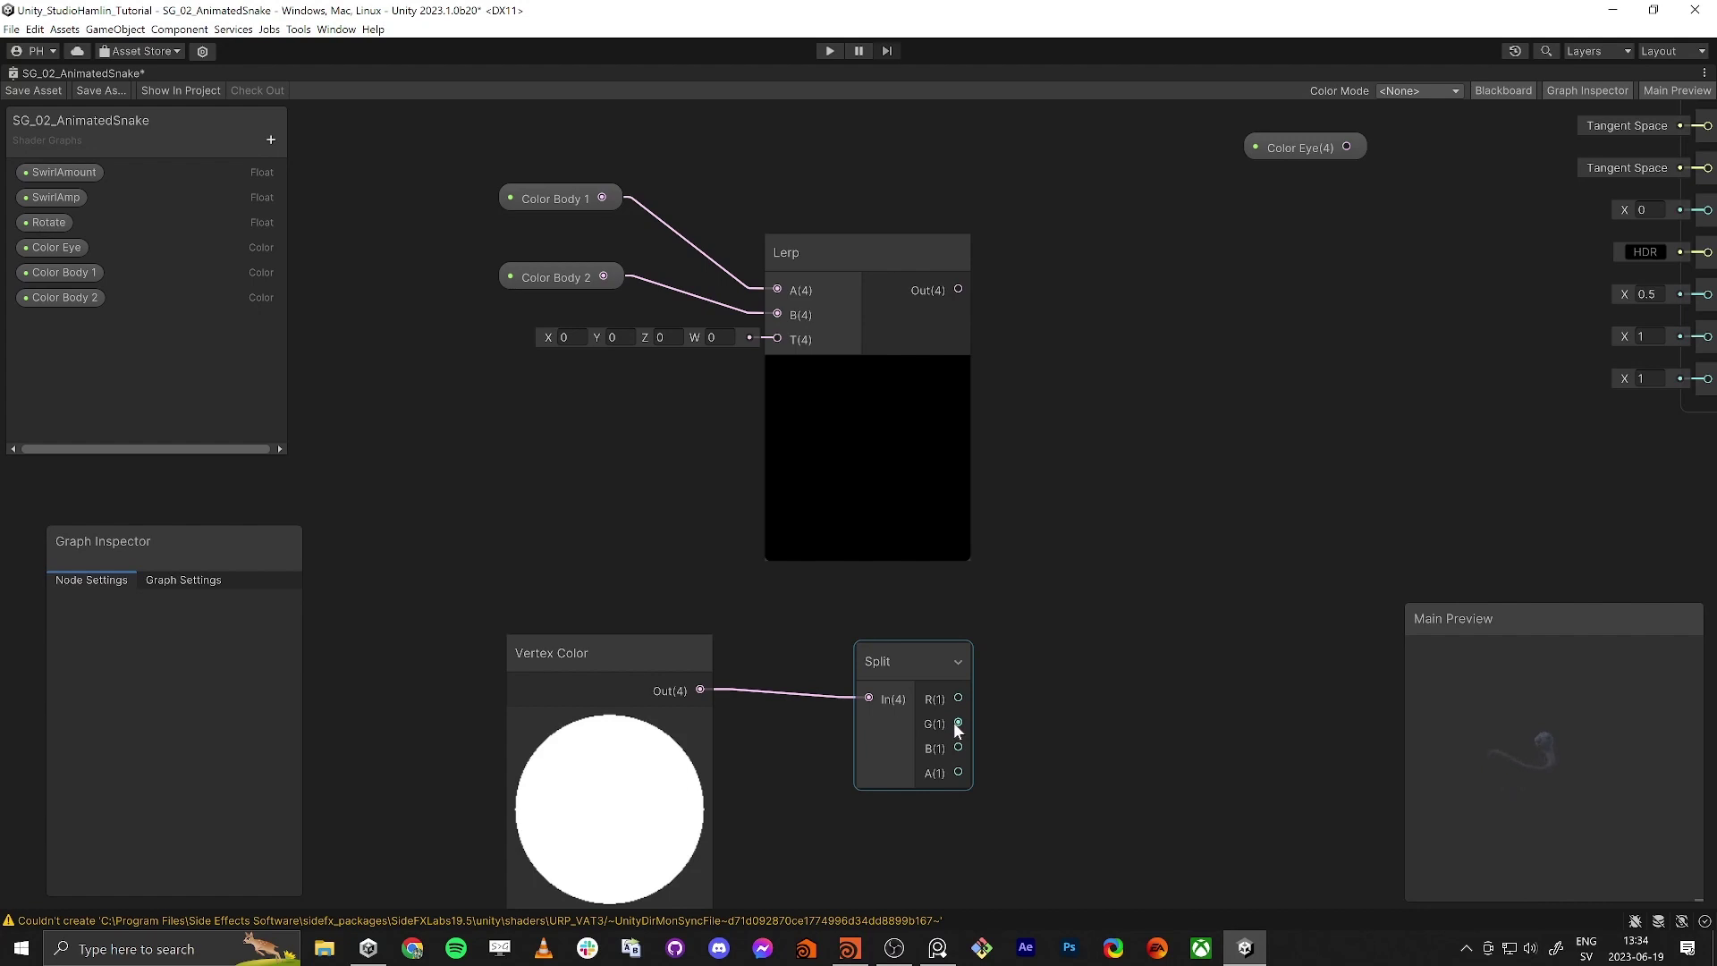
{"action": "left_click_drag", "start_coordinate": [953, 722], "coordinate": [774, 340]}
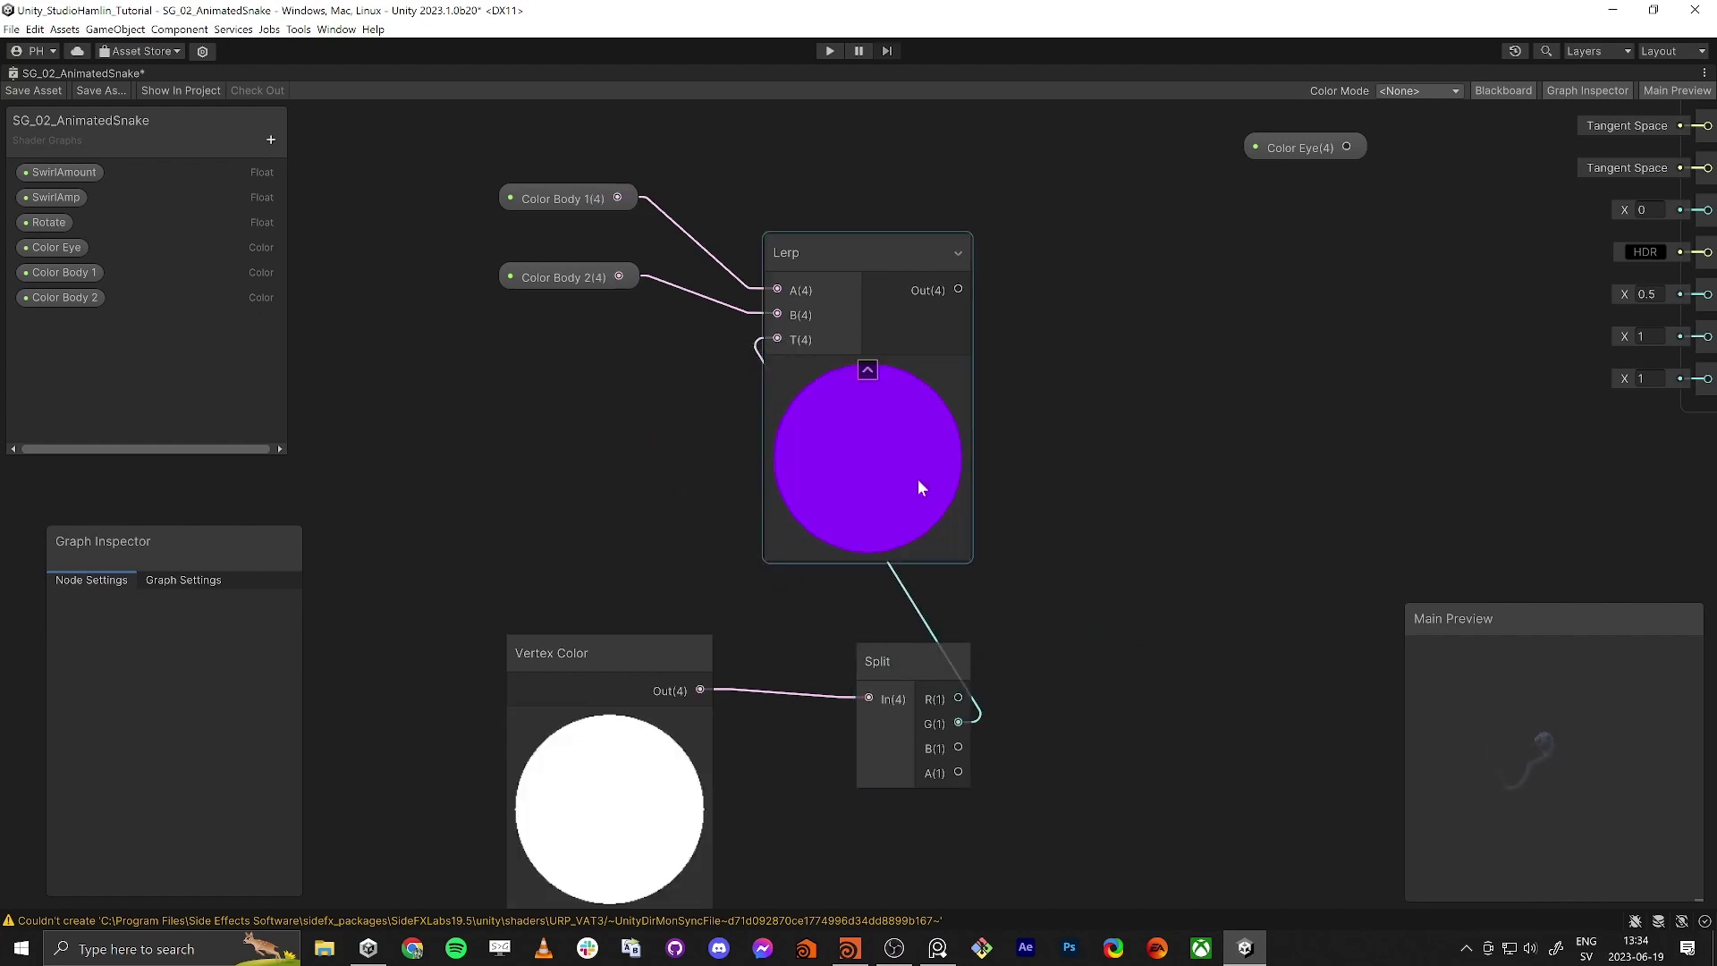
Step: Connect the colour Lerp's output to the Fragment block's Base Color
{"action": "middle_click_drag", "start_coordinate": [1199, 425], "coordinate": [900, 539]}
{"action": "scroll", "coordinate": [900, 538], "scroll_direction": "down", "scroll_amount": 3}
{"action": "scroll", "coordinate": [899, 547], "scroll_direction": "down", "scroll_amount": 1}
{"action": "left_click_drag", "start_coordinate": [758, 459], "coordinate": [1188, 345]}
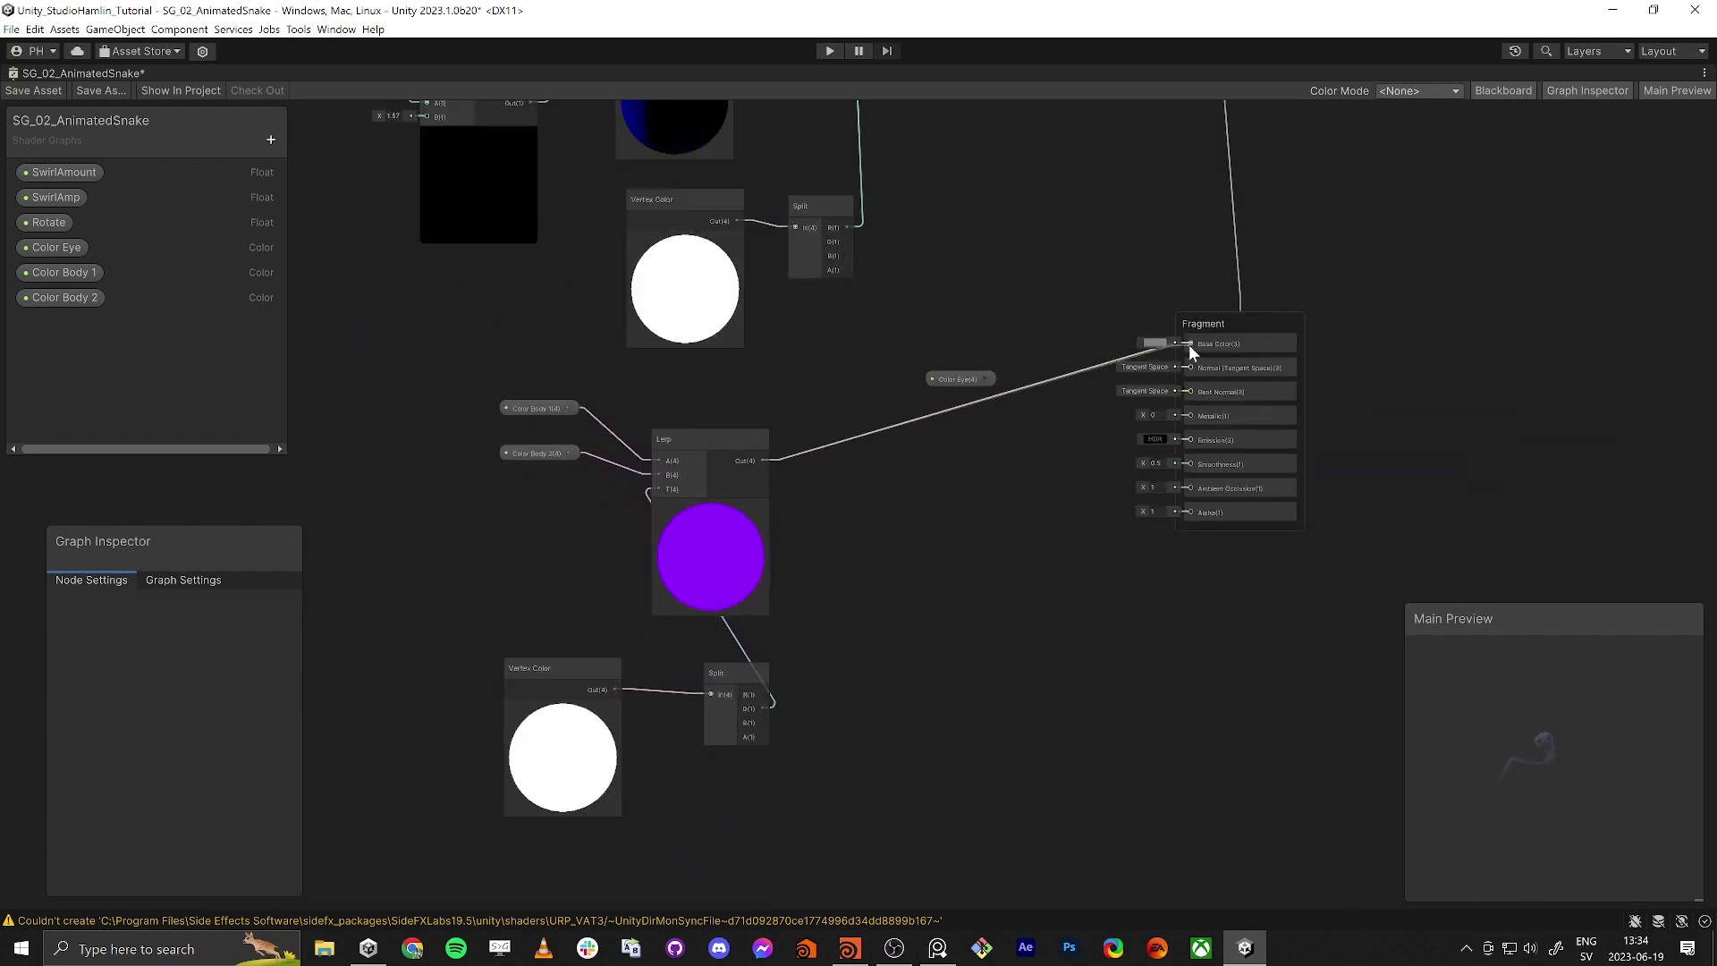
Step: Move the Color Eye node up off the wire and add a second Lerp node between the body colour Lerp and the Fragment block
{"action": "left_click_drag", "start_coordinate": [957, 380], "coordinate": [986, 301]}
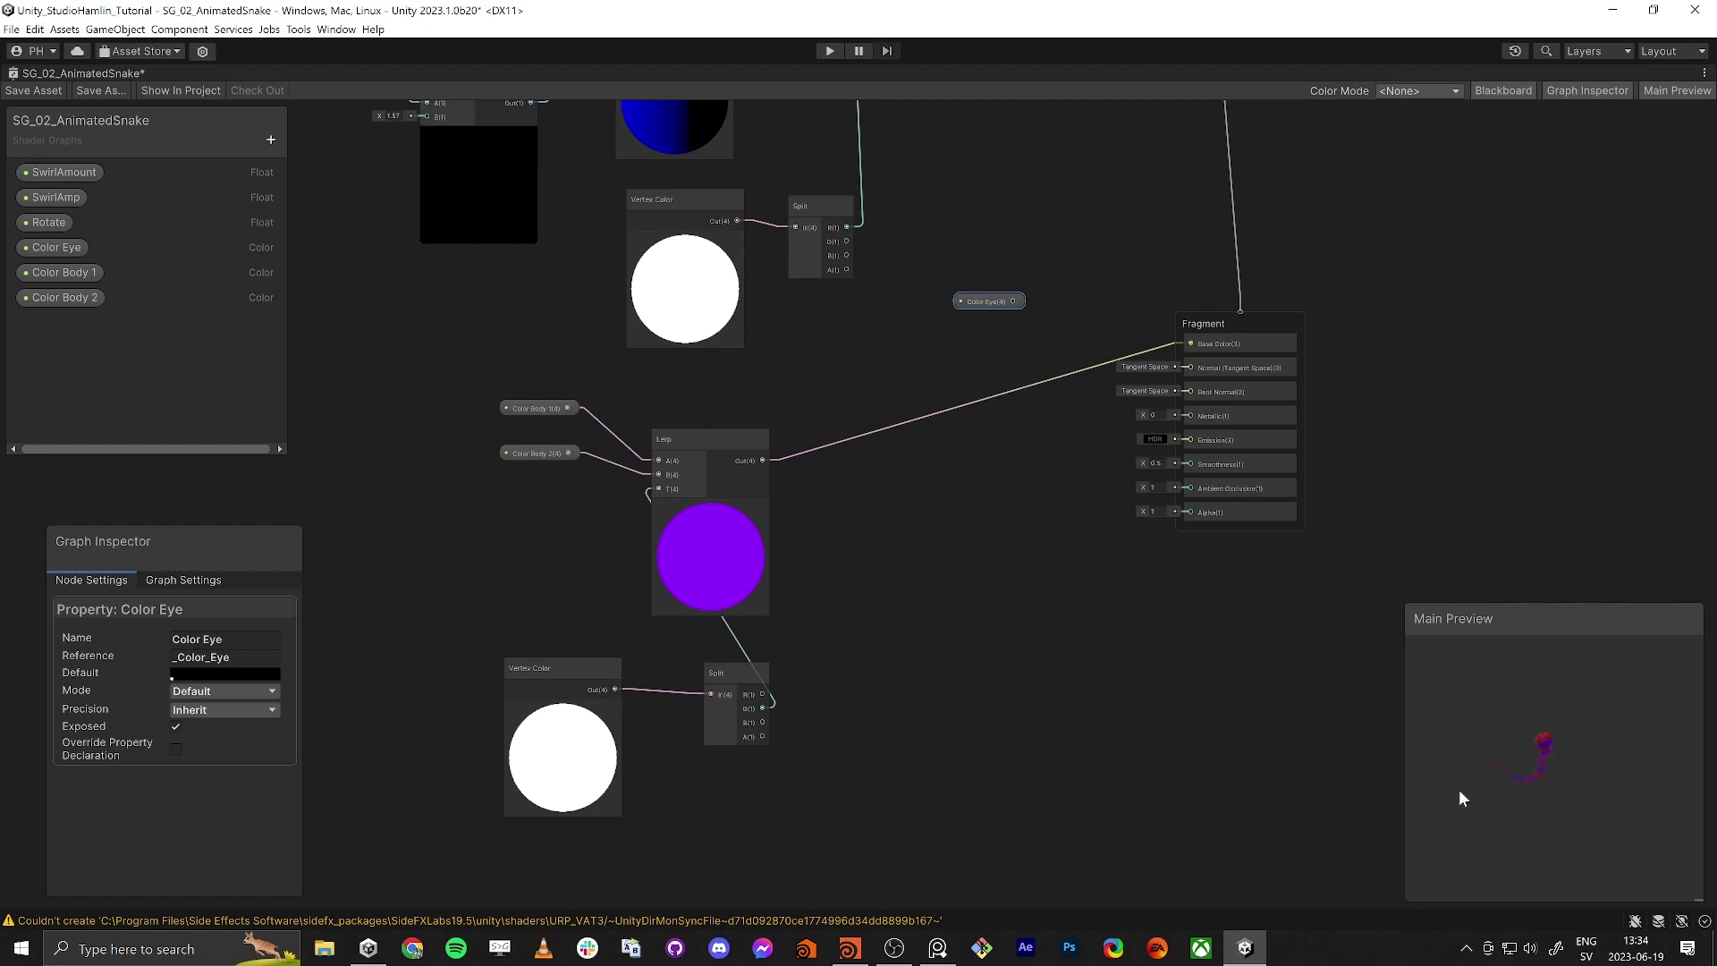
{"action": "scroll", "coordinate": [1511, 765], "scroll_direction": "up", "scroll_amount": 5}
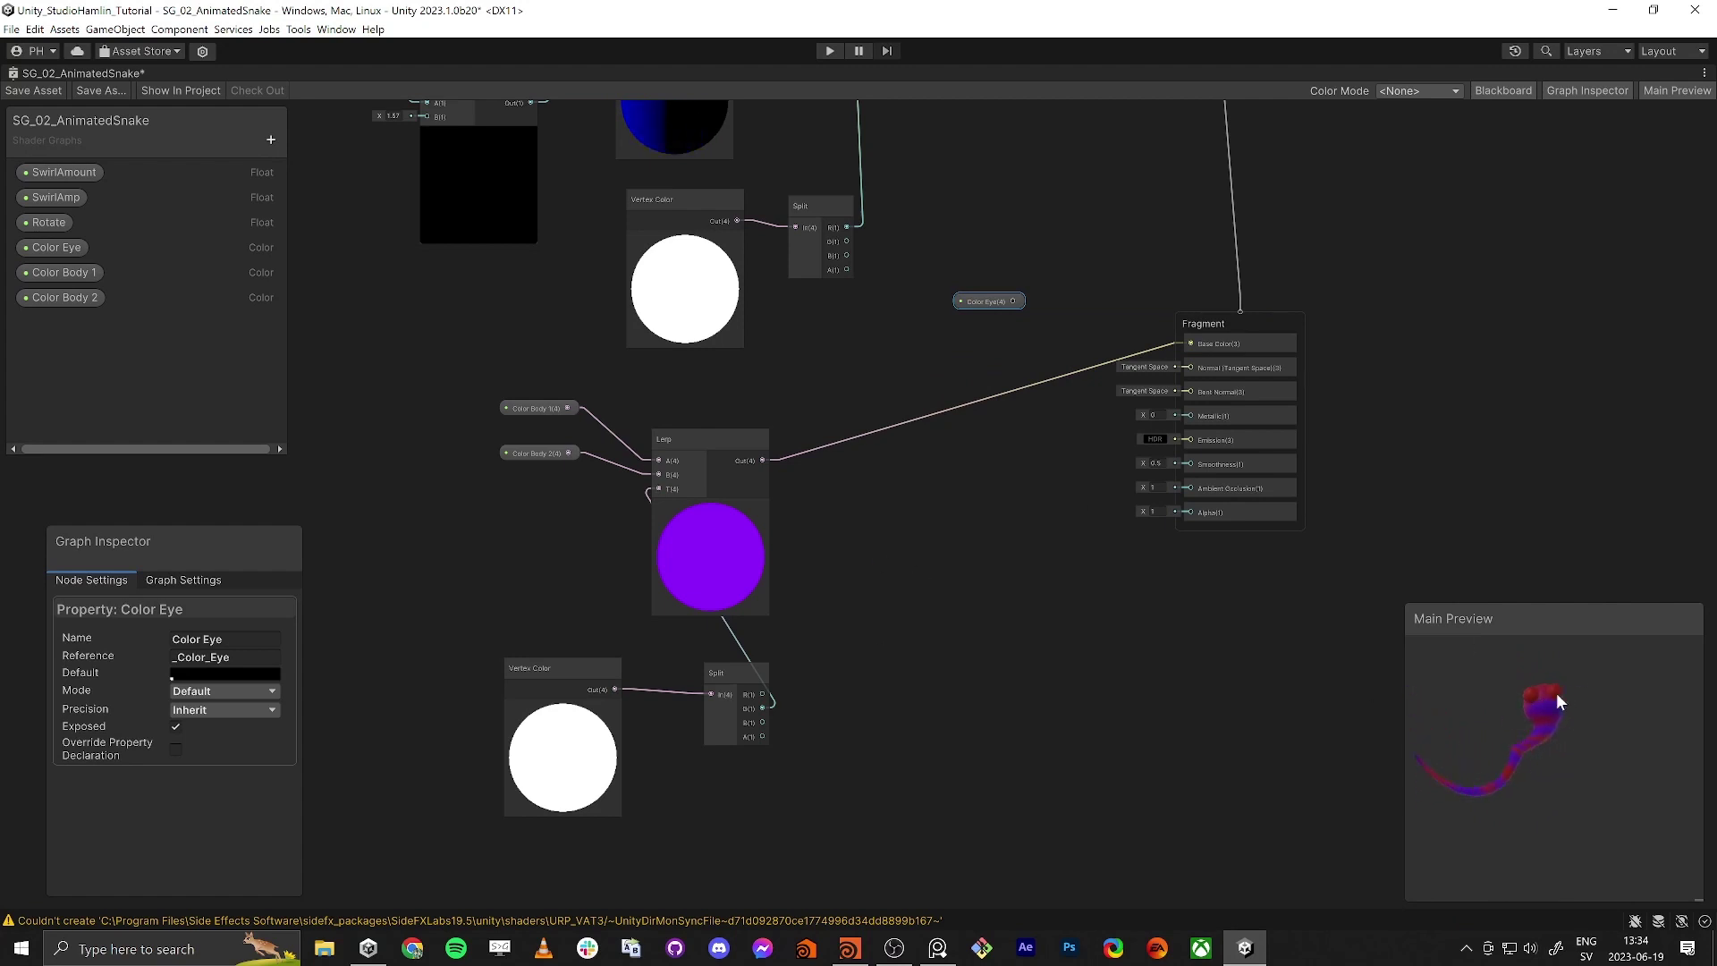
{"action": "left_click", "coordinate": [1088, 540]}
{"action": "key", "text": "space"}
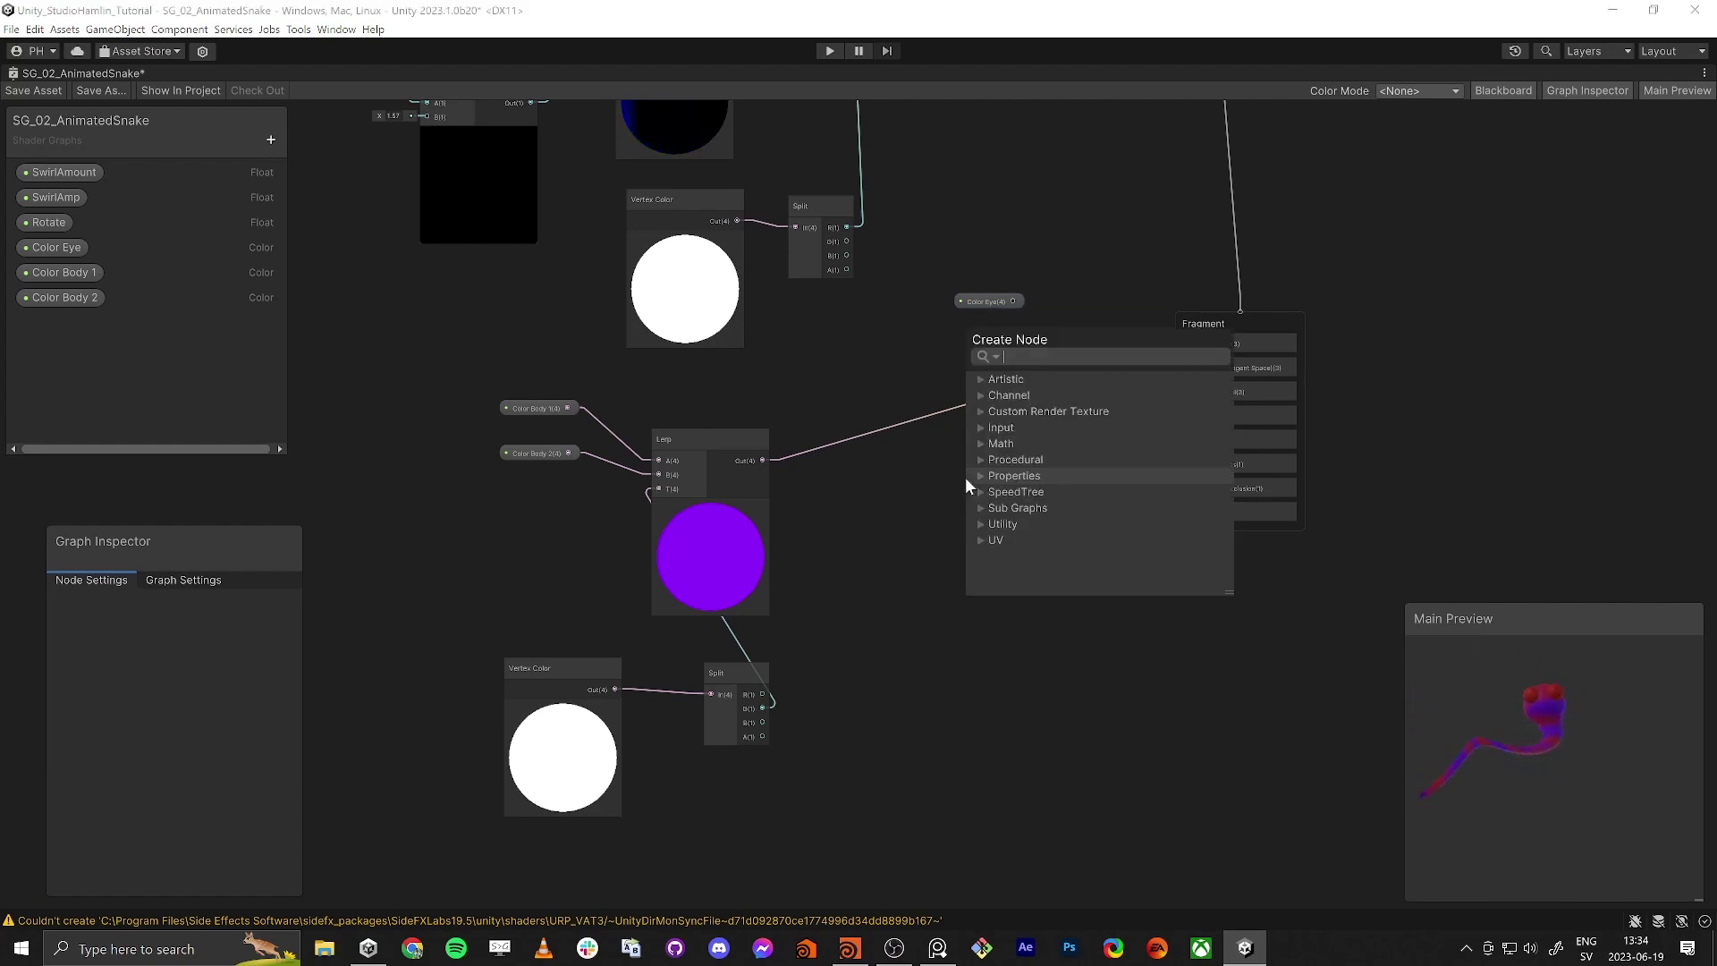
{"action": "type", "text": "lerp"}
{"action": "key", "text": "Return"}
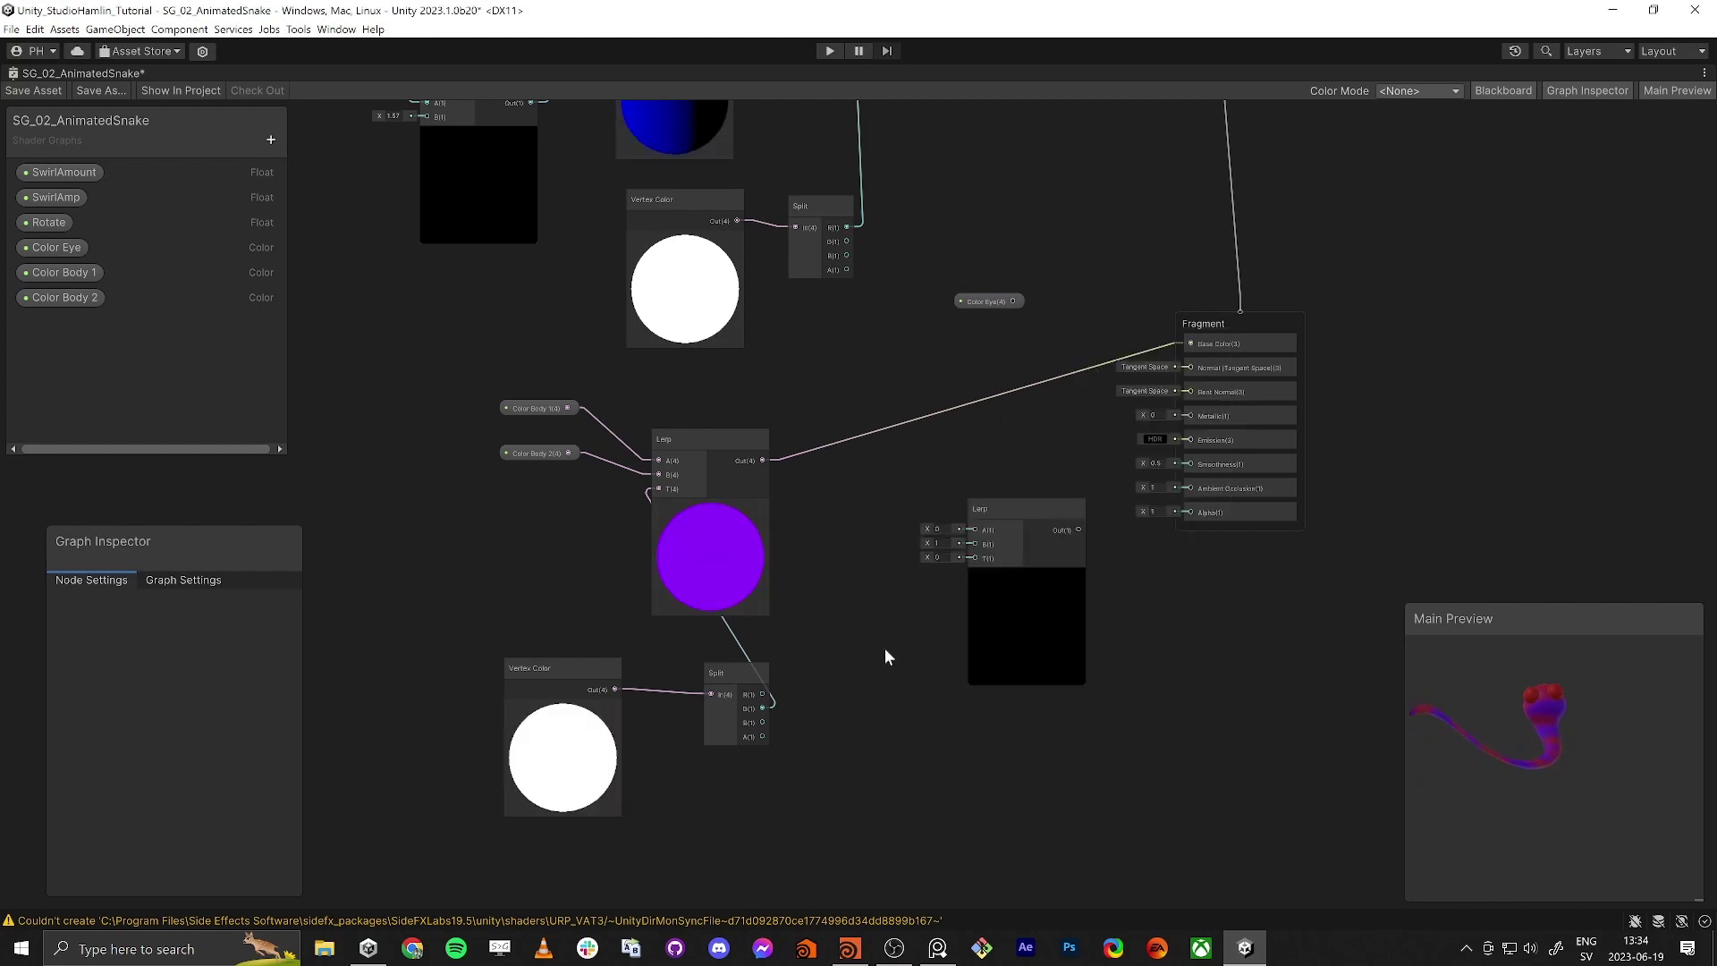
Step: Add a temporary Vertex Color node and connect it to the Fragment's Base Color to view the raw vertex colours
{"action": "mouse_move", "coordinate": [763, 722]}
{"action": "left_mouse_down"}
{"action": "mouse_move", "coordinate": [856, 674]}
{"action": "mouse_move", "coordinate": [957, 555]}
{"action": "mouse_move", "coordinate": [923, 635]}
{"action": "mouse_move", "coordinate": [889, 613]}
{"action": "mouse_move", "coordinate": [778, 705]}
{"action": "left_mouse_up"}
{"action": "middle_click_drag", "start_coordinate": [856, 689], "coordinate": [829, 740]}
{"action": "key", "text": "space"}
{"action": "type", "text": "ver"}
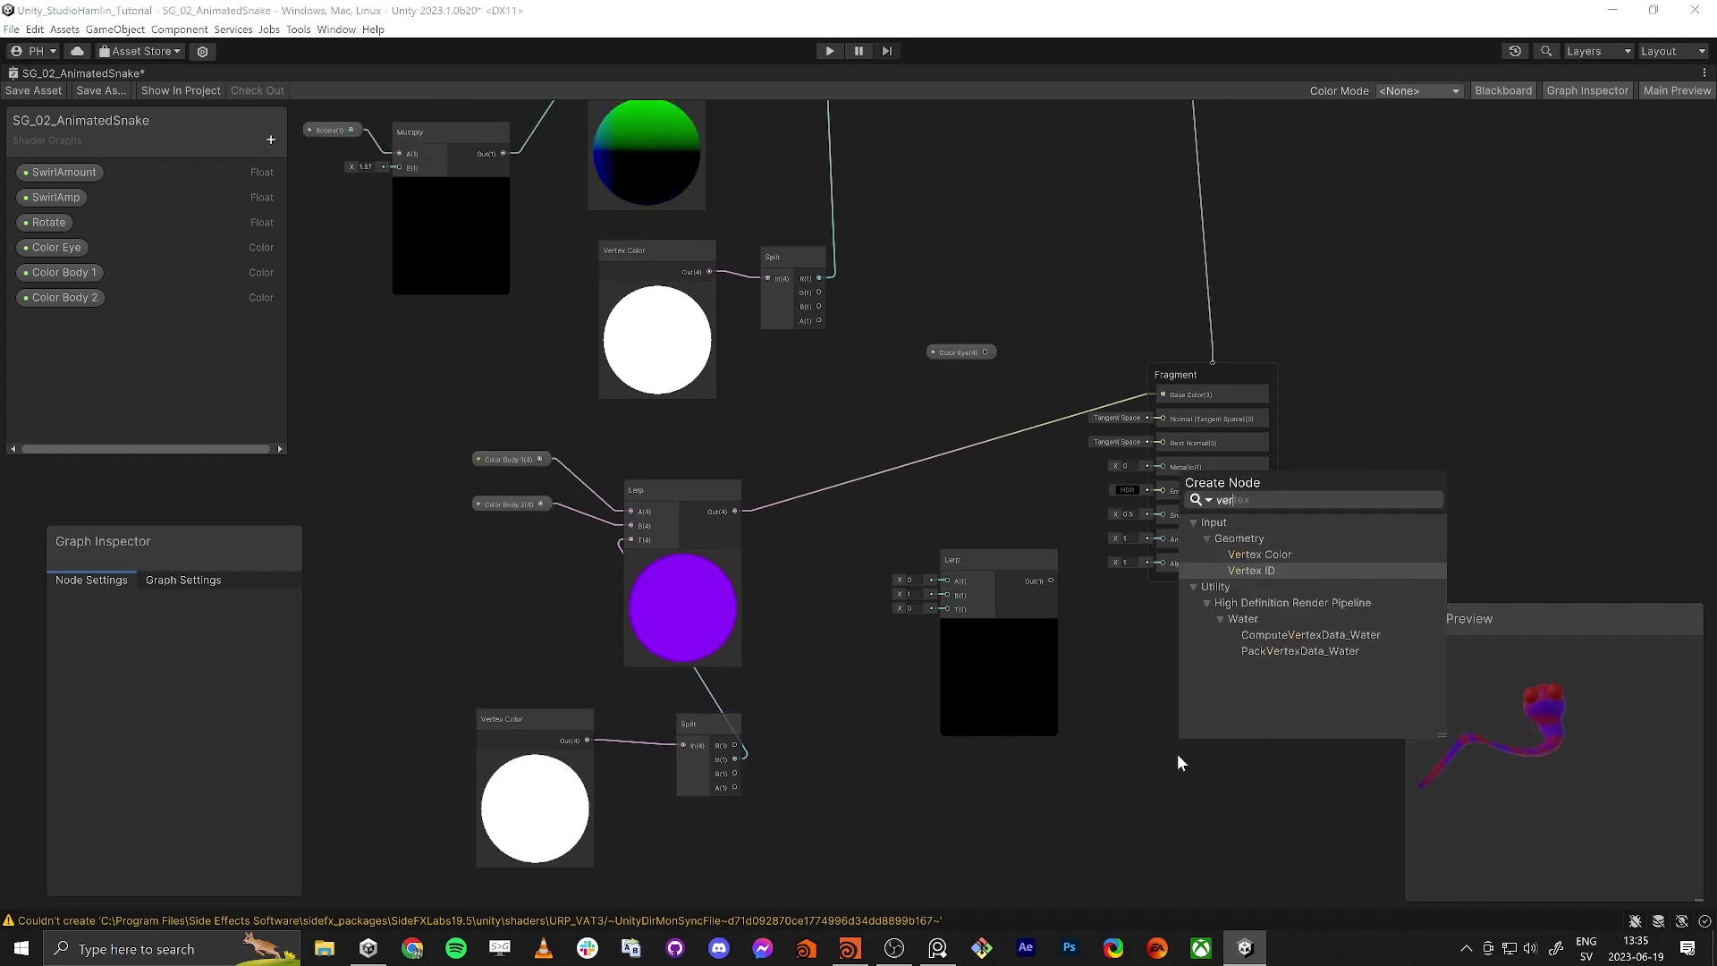
{"action": "key", "text": "Up"}
{"action": "key", "text": "Return"}
{"action": "left_click_drag", "start_coordinate": [1229, 785], "coordinate": [1161, 431]}
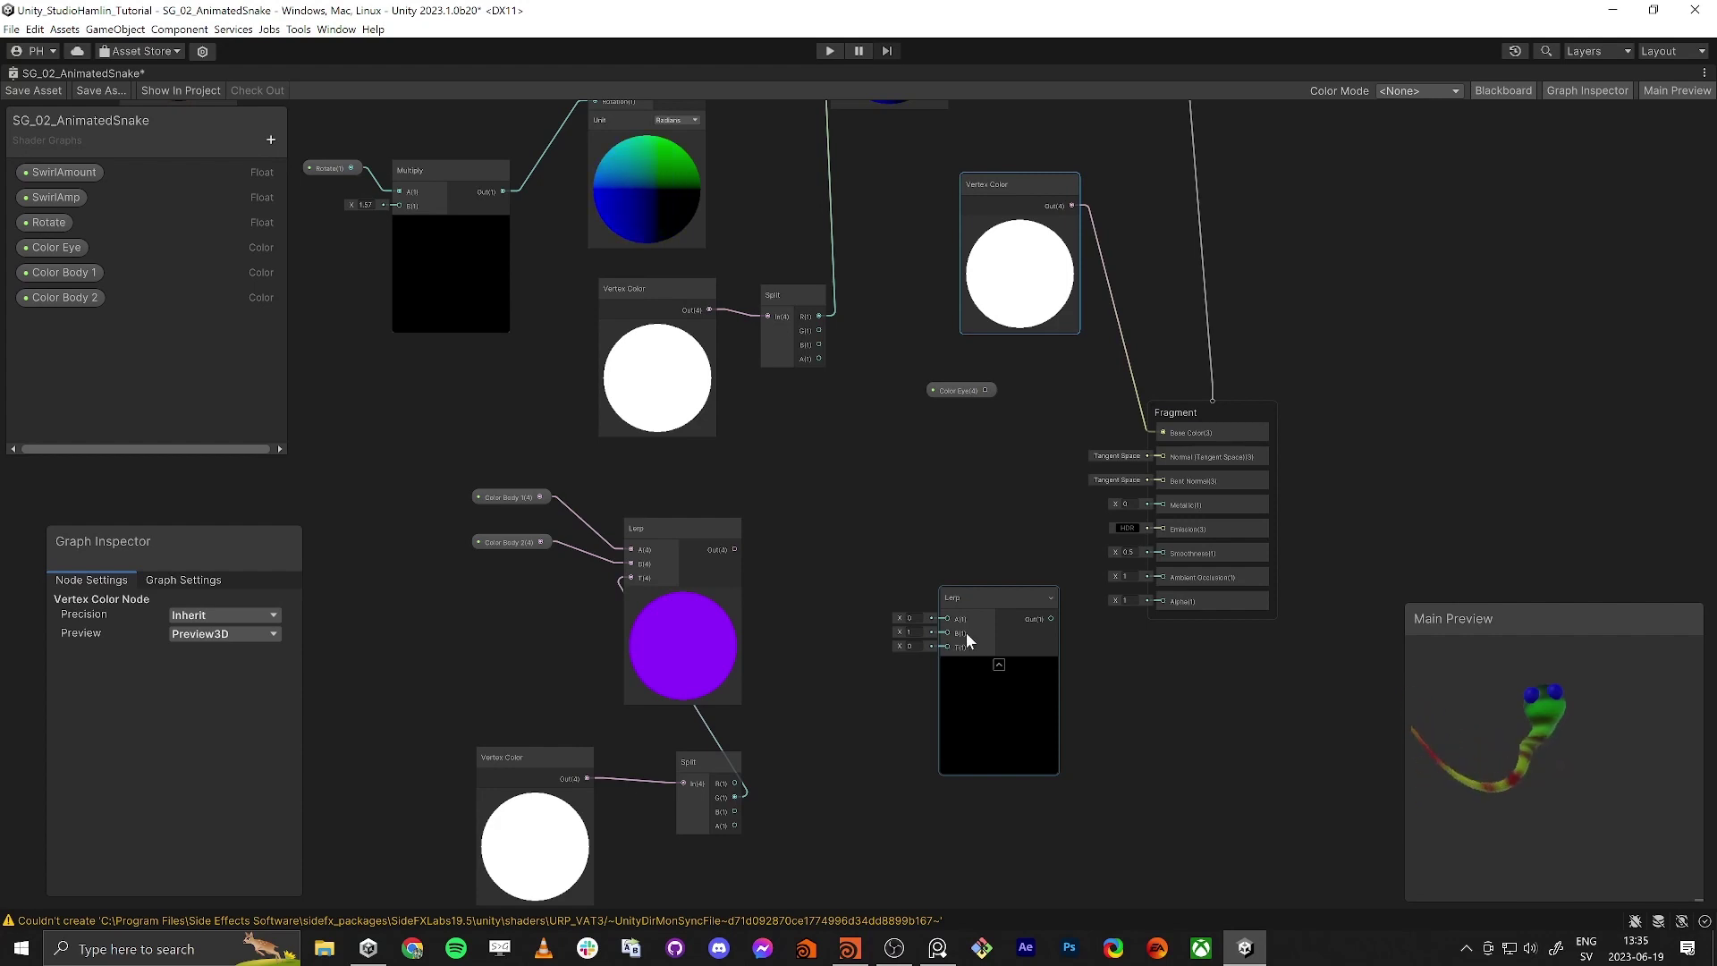
Step: Feed Color Eye into B and the body colour Lerp into A of the new Lerp, and connect its output to Base Color
{"action": "left_click_drag", "start_coordinate": [975, 390], "coordinate": [947, 631]}
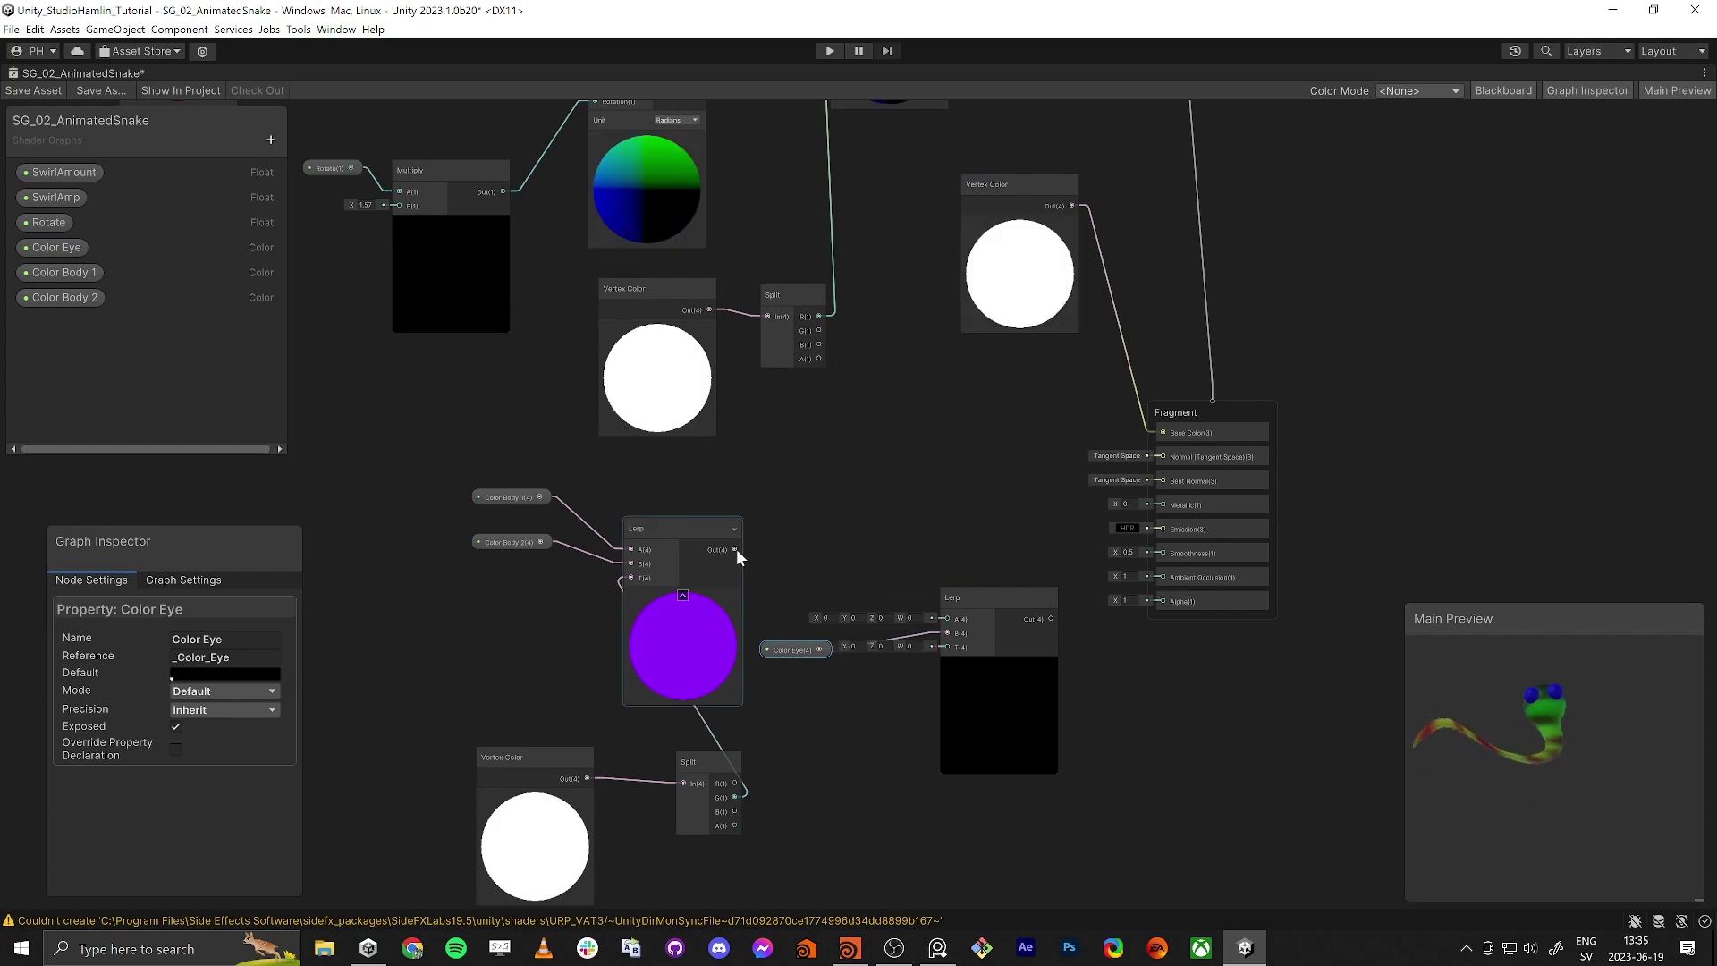
{"action": "left_click_drag", "start_coordinate": [736, 549], "coordinate": [1162, 432]}
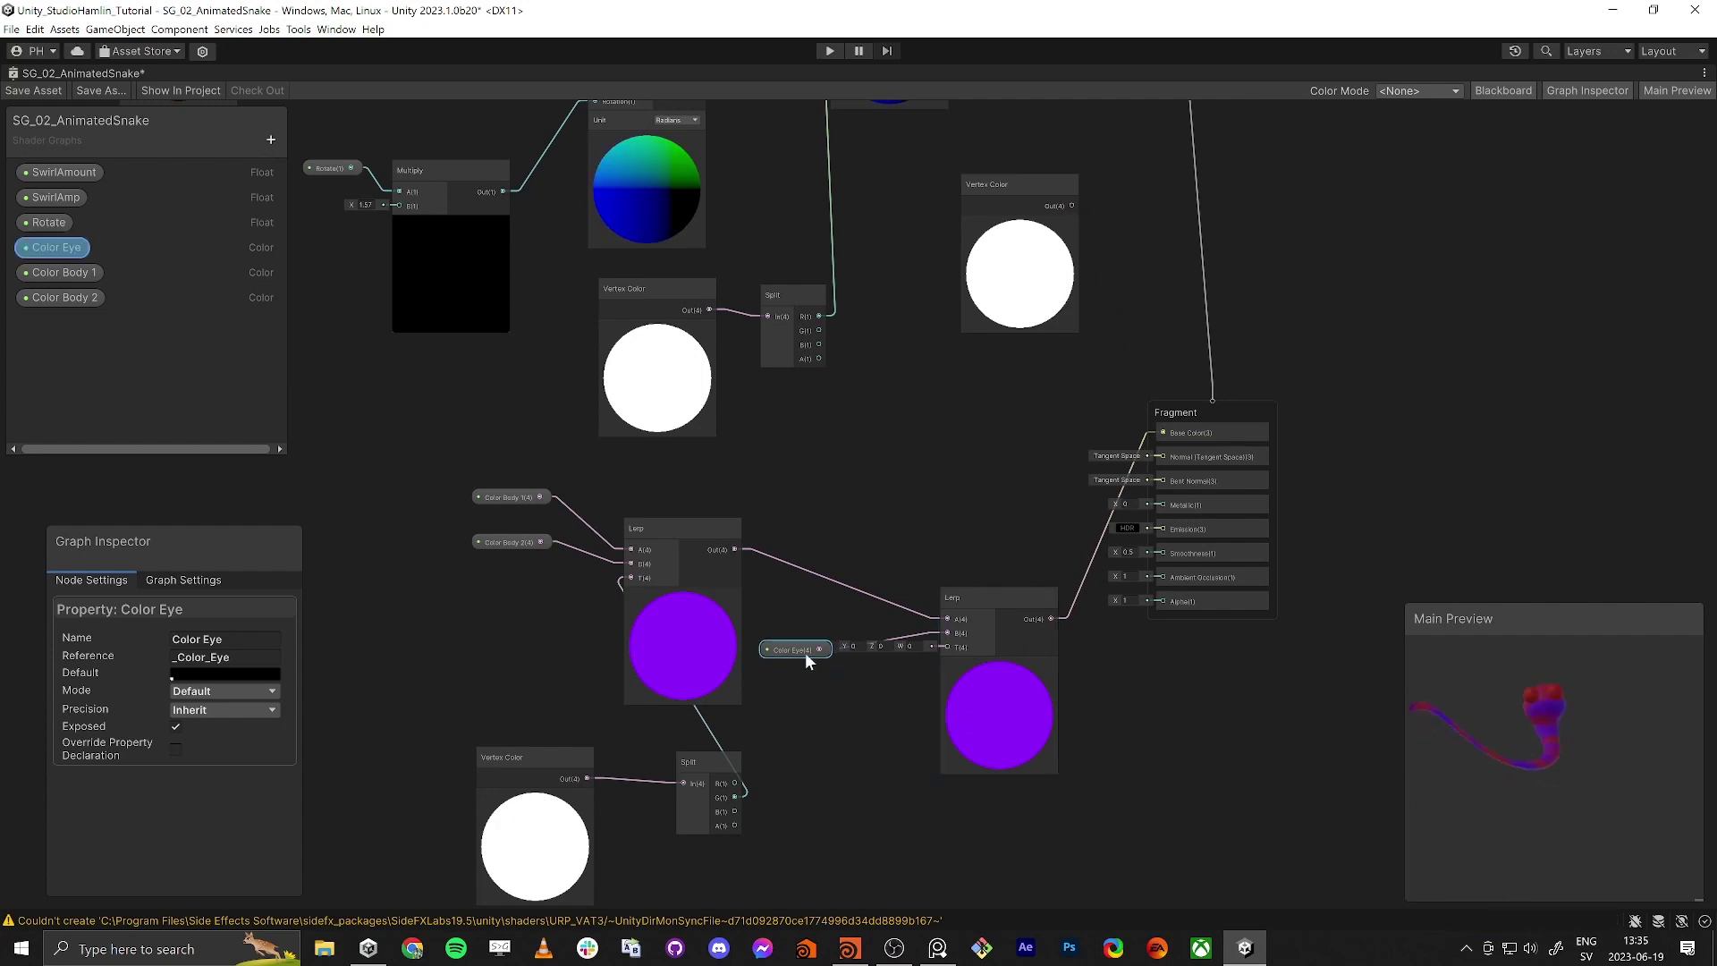
{"action": "left_click_drag", "start_coordinate": [805, 651], "coordinate": [802, 619]}
Step: Wire the lower Split's B output into the new Lerp's T and align the Color Eye node with input B
{"action": "left_click", "coordinate": [52, 246]}
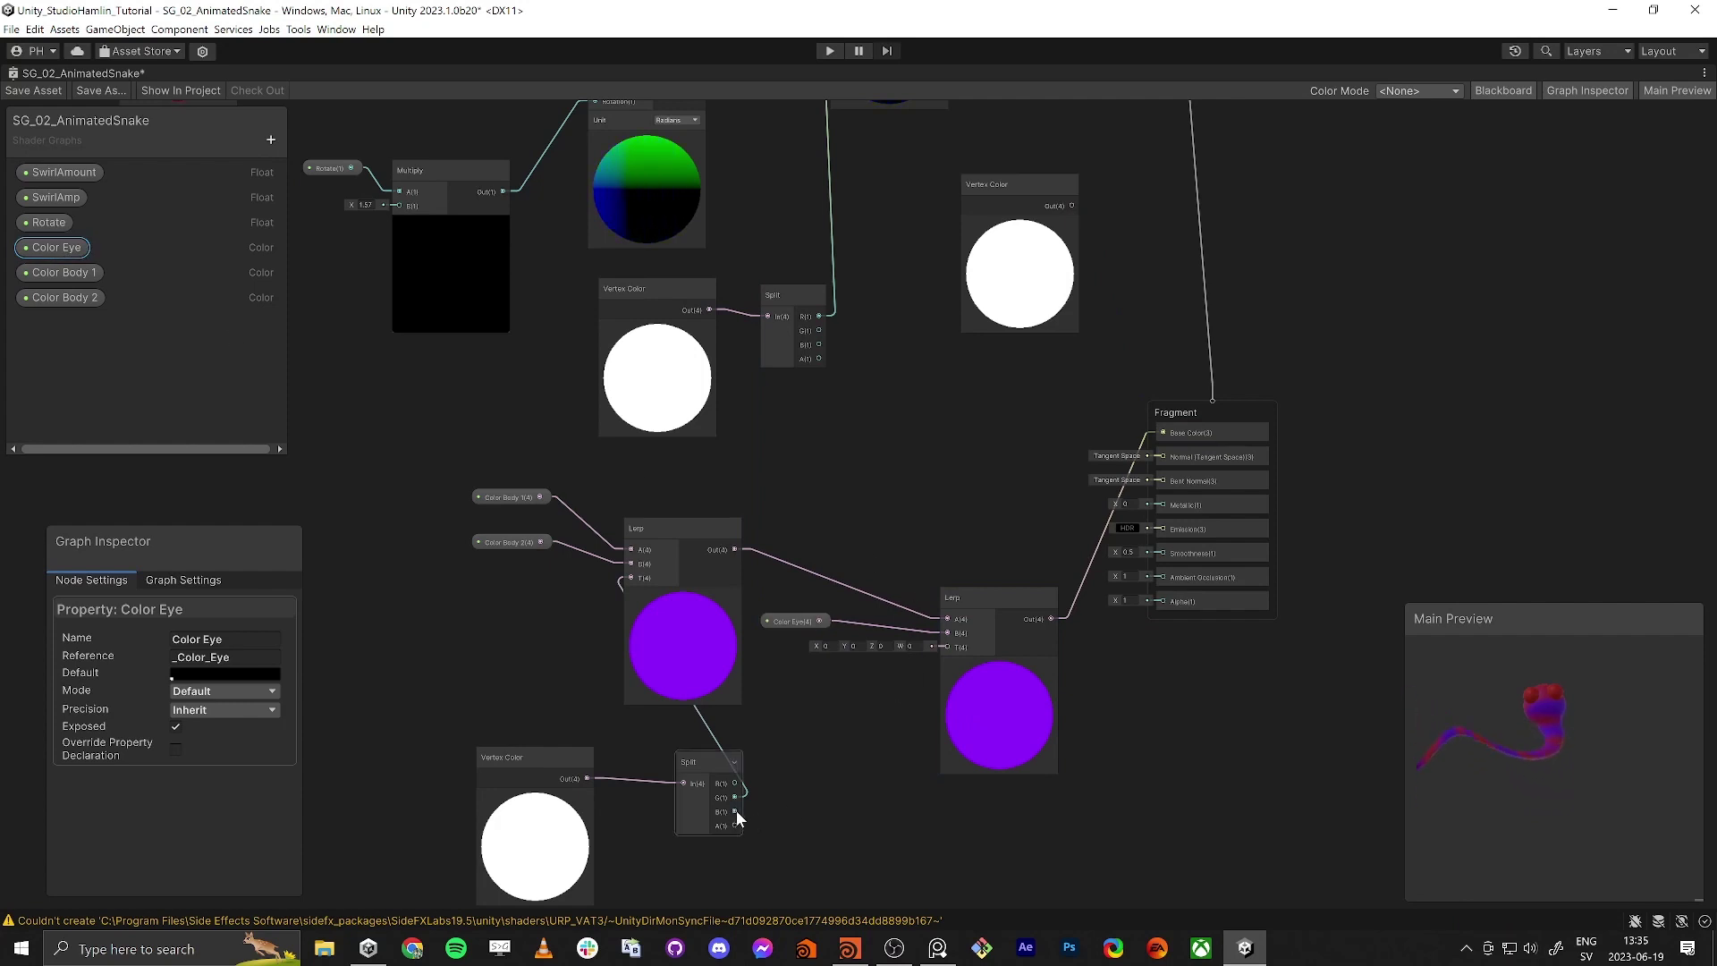
{"action": "left_click_drag", "start_coordinate": [736, 811], "coordinate": [953, 646]}
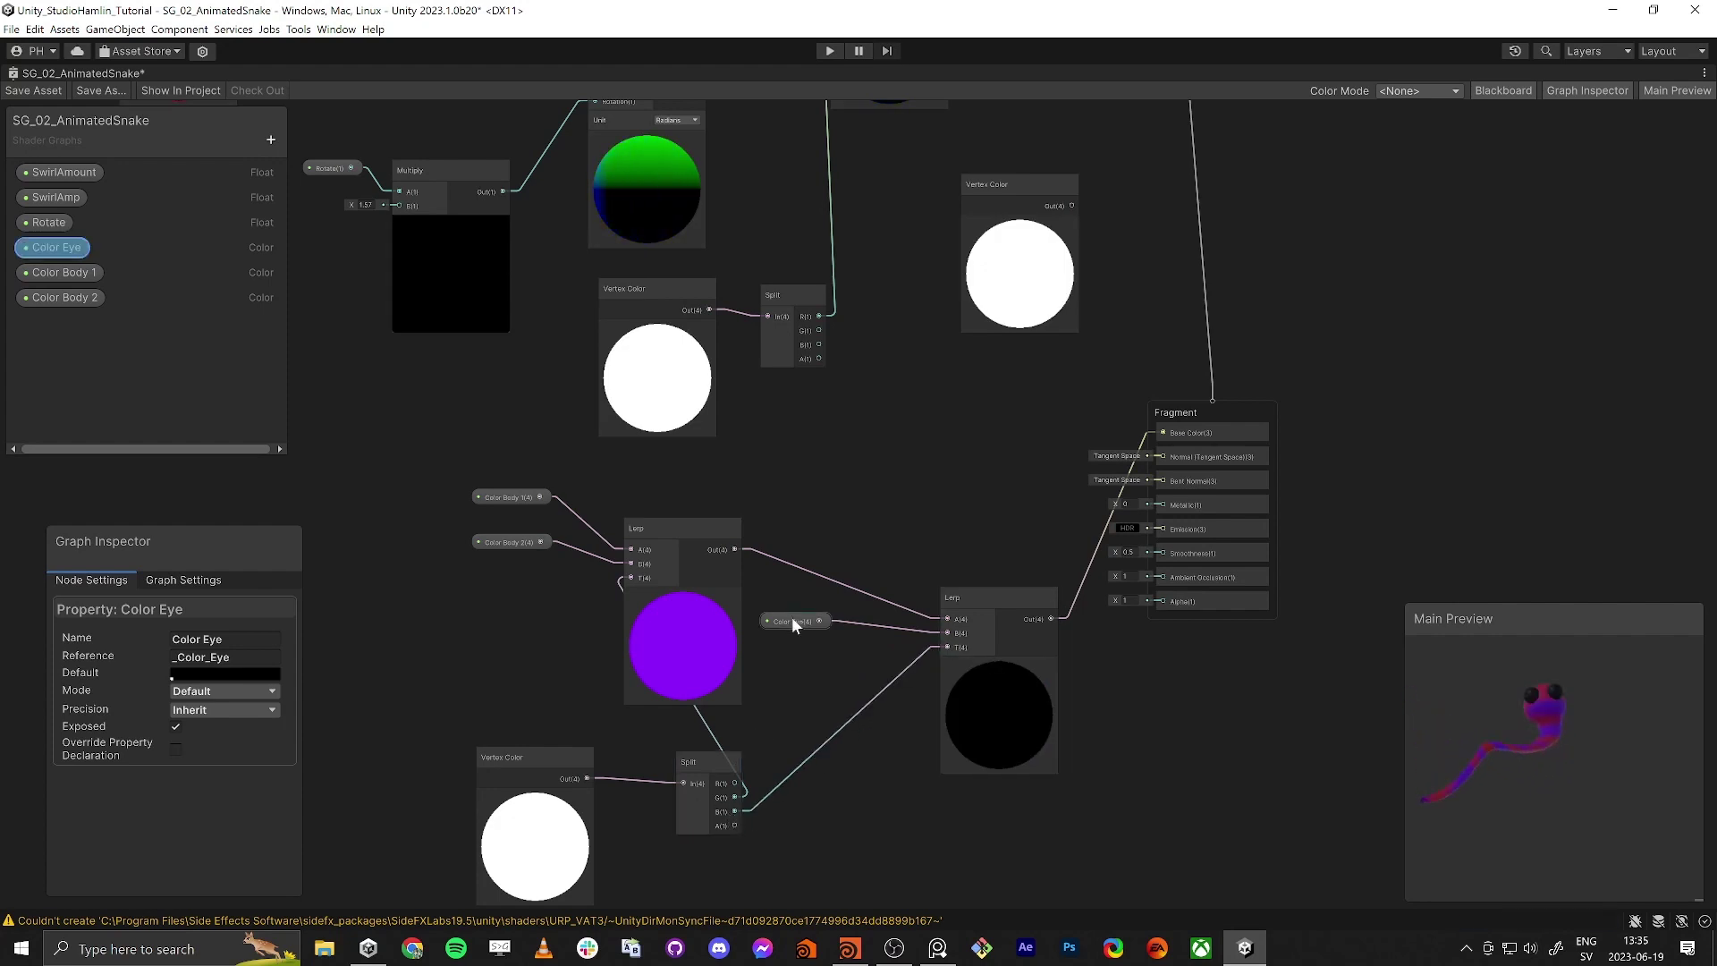
{"action": "left_click_drag", "start_coordinate": [792, 623], "coordinate": [812, 634]}
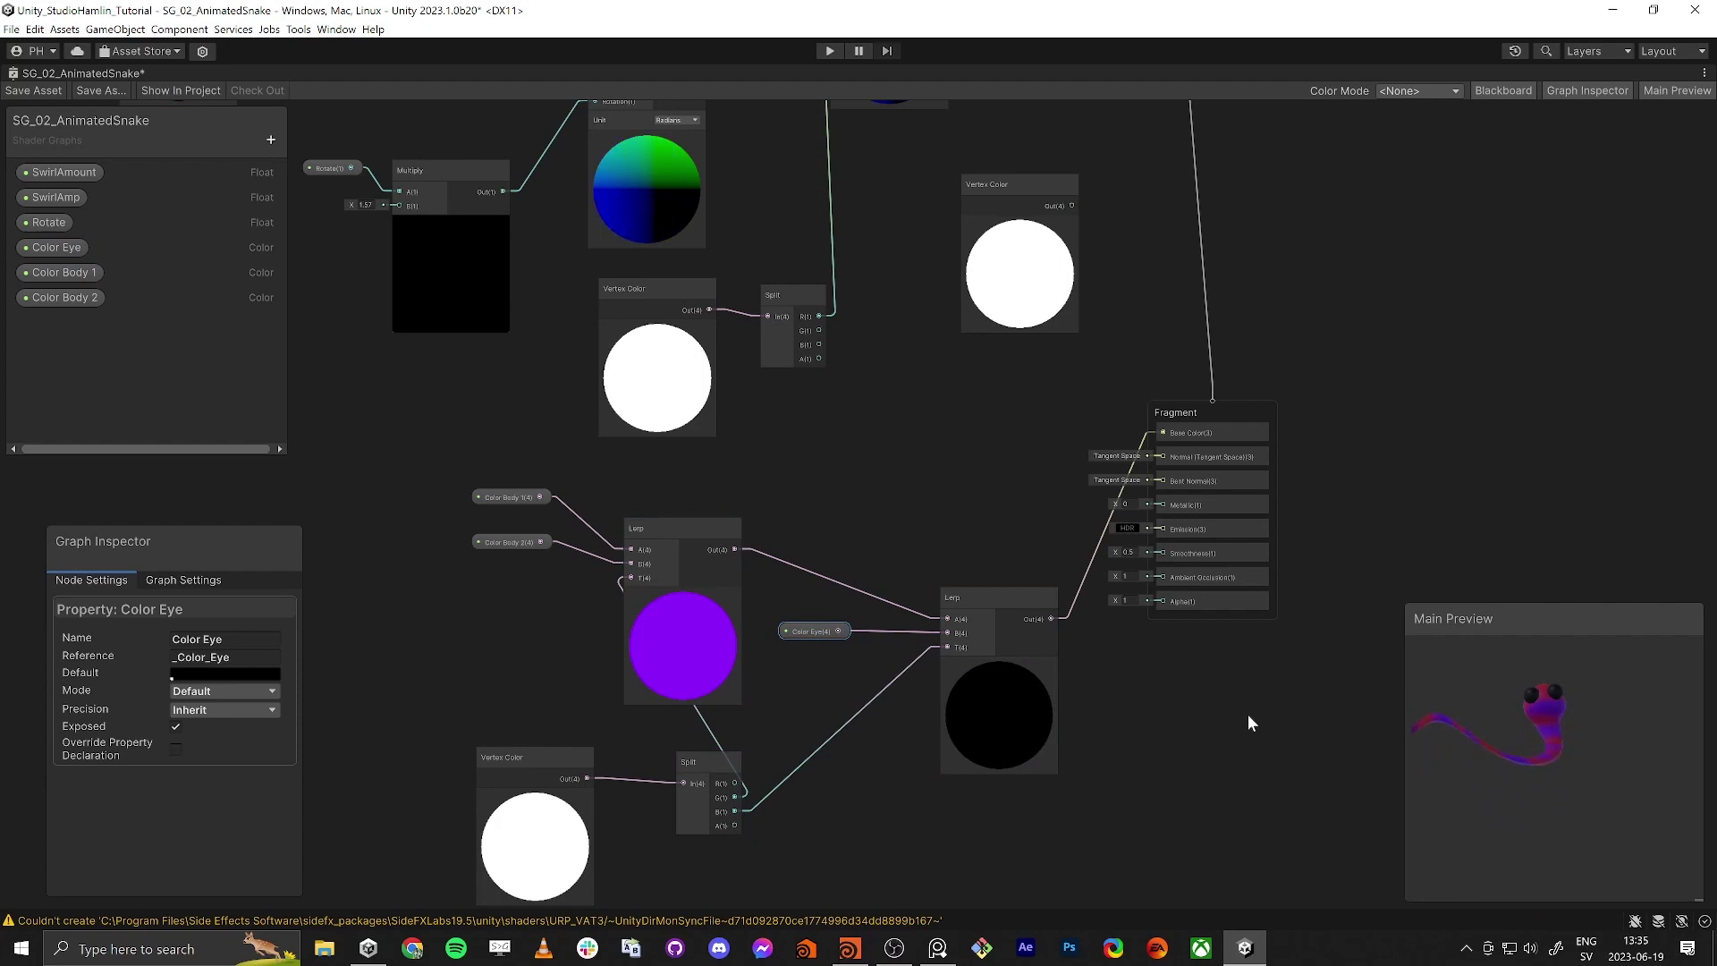
Step: Delete the unconnected Vertex Color node above the Fragment block
{"action": "middle_click_drag", "start_coordinate": [990, 461], "coordinate": [1154, 598]}
{"action": "left_click", "coordinate": [1006, 253]}
{"action": "key", "text": "Delete"}
{"action": "scroll", "coordinate": [1019, 465], "scroll_direction": "down", "scroll_amount": 3}
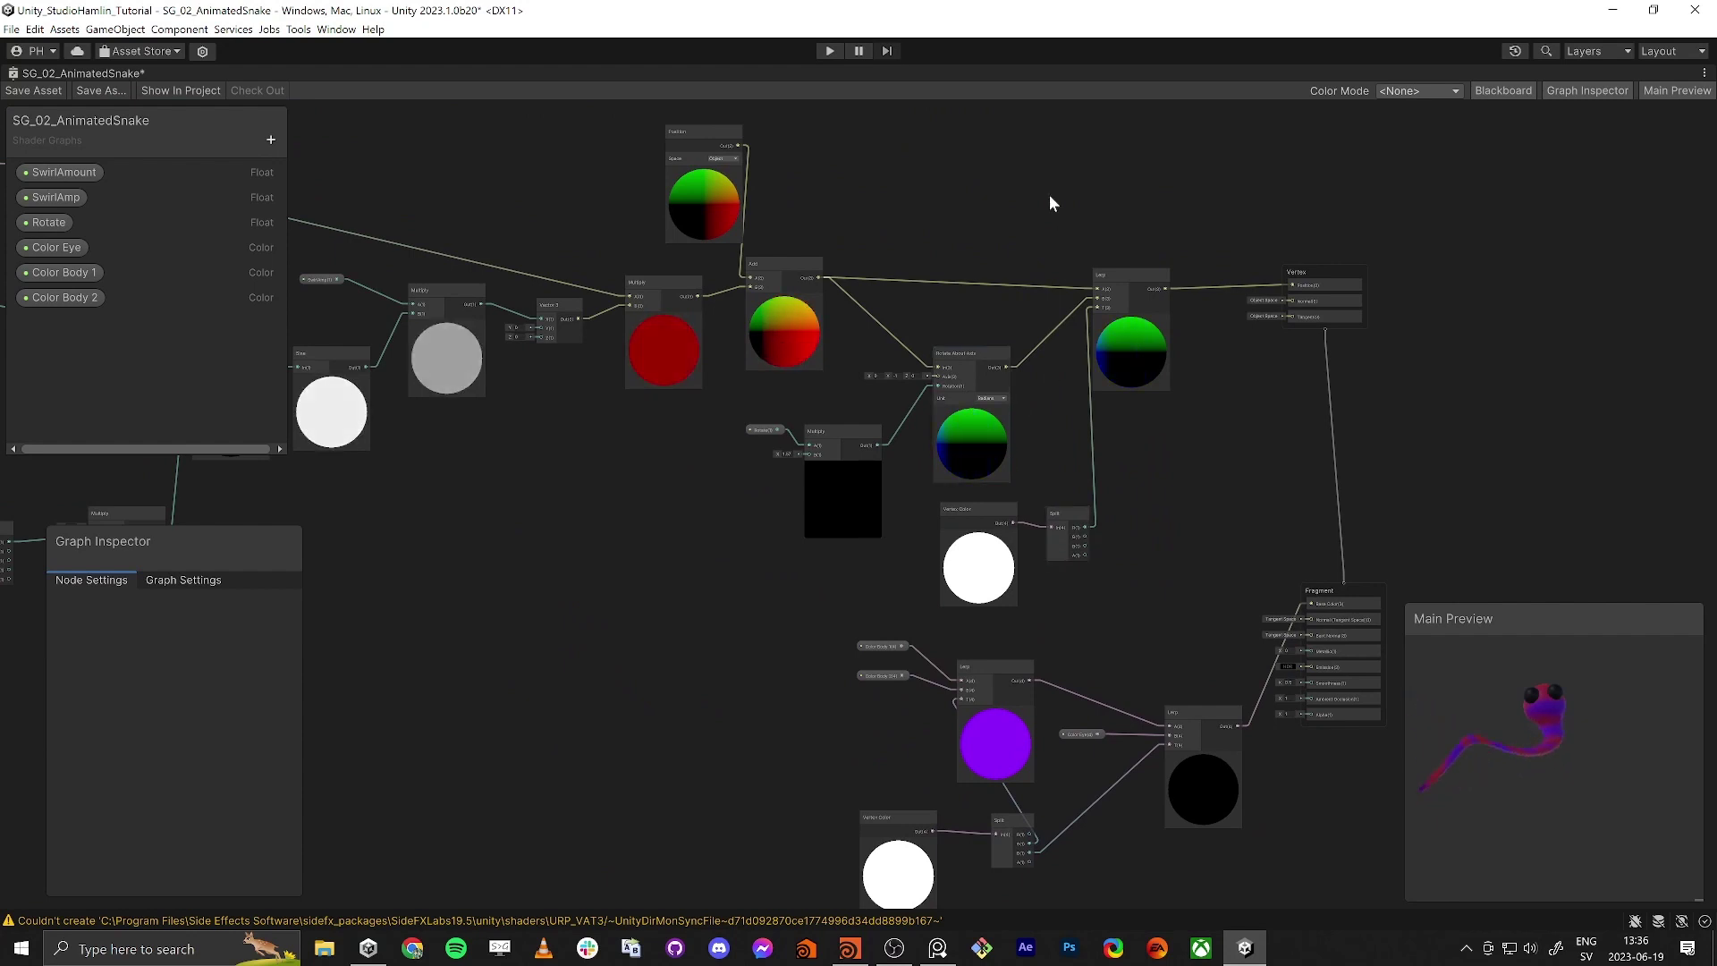
Step: Shift the swirl, rotation and body colour nodes left as a group to make room before the final Lerp nodes
{"action": "scroll", "coordinate": [1023, 208], "scroll_direction": "down", "scroll_amount": 3}
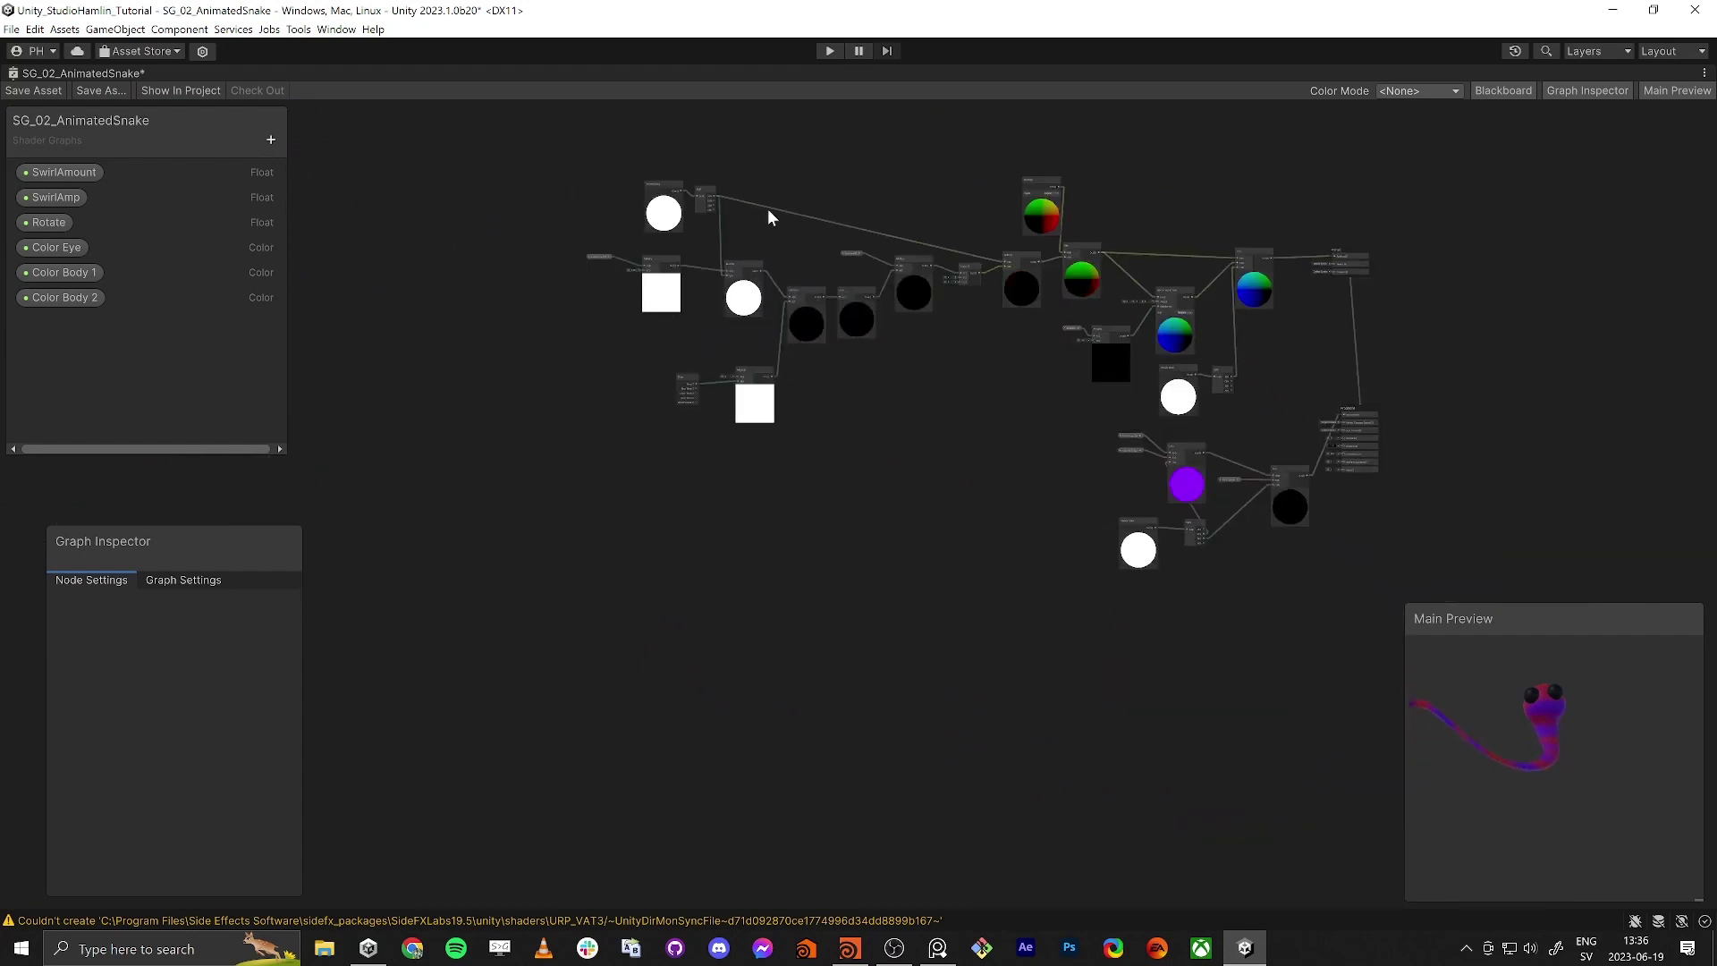
{"action": "left_click_drag", "start_coordinate": [587, 122], "coordinate": [1216, 490]}
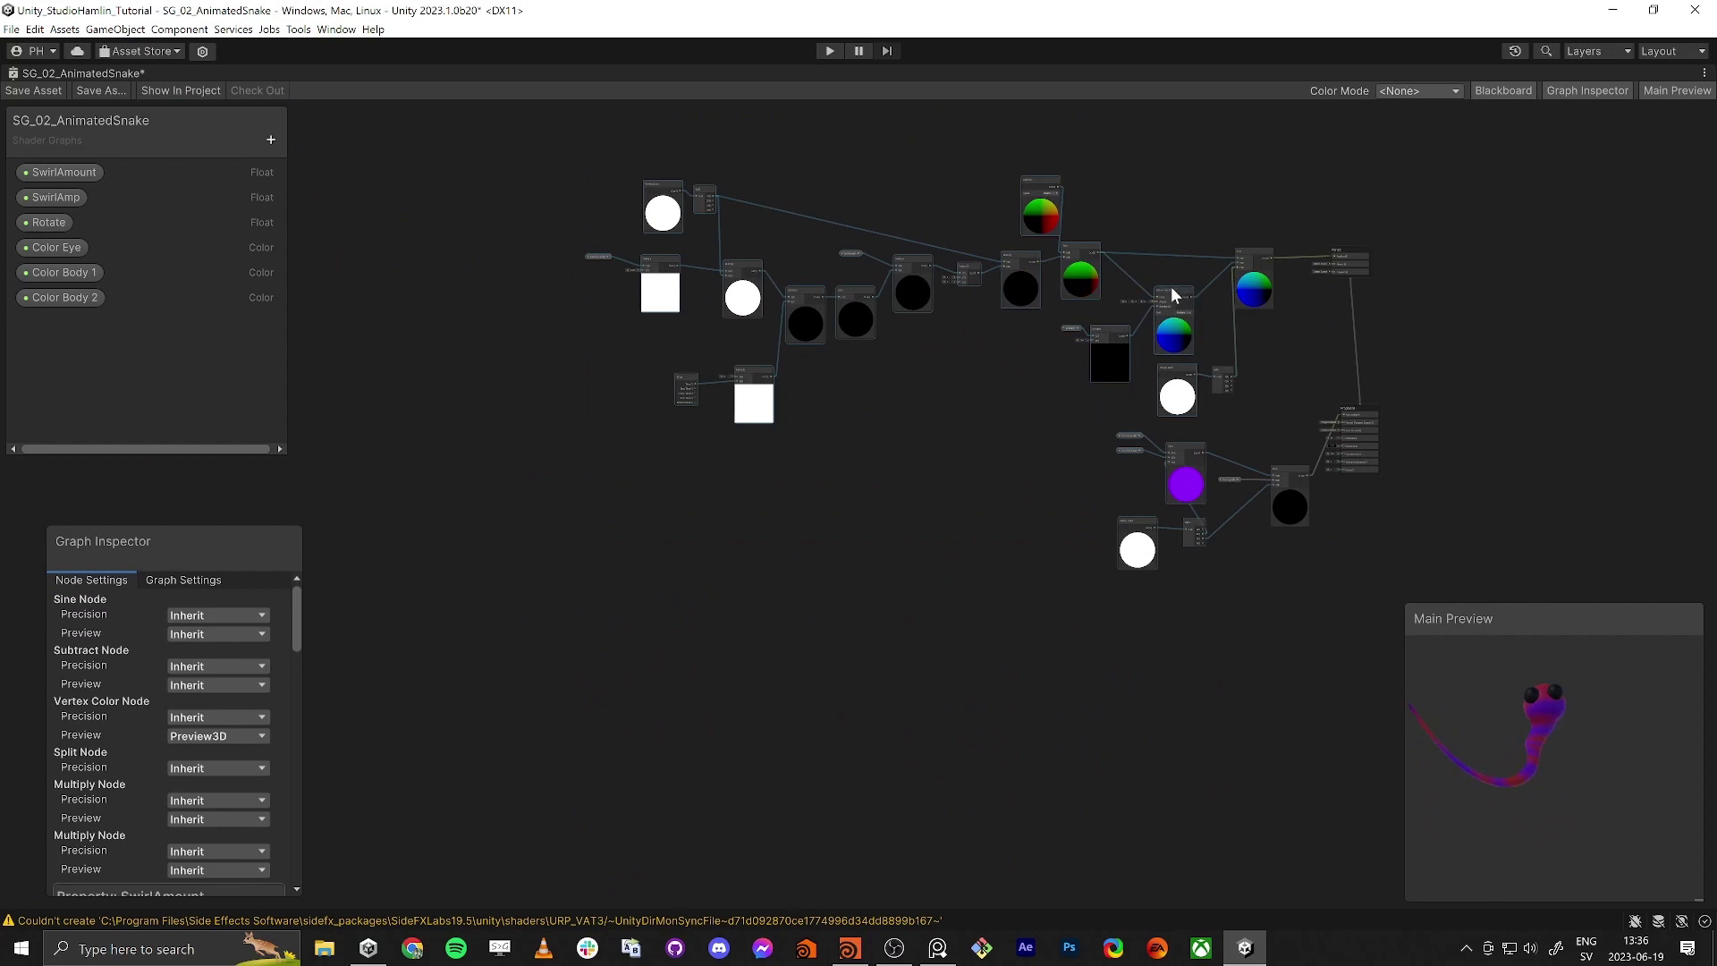
{"action": "left_click_drag", "start_coordinate": [1174, 295], "coordinate": [1113, 288]}
{"action": "left_click", "coordinate": [1193, 314]}
Step: Collapse the rotation mask's Vertex Color and Split nodes and place them side by side next to the position Lerp's T input
{"action": "scroll", "coordinate": [1141, 540], "scroll_direction": "up", "scroll_amount": 5}
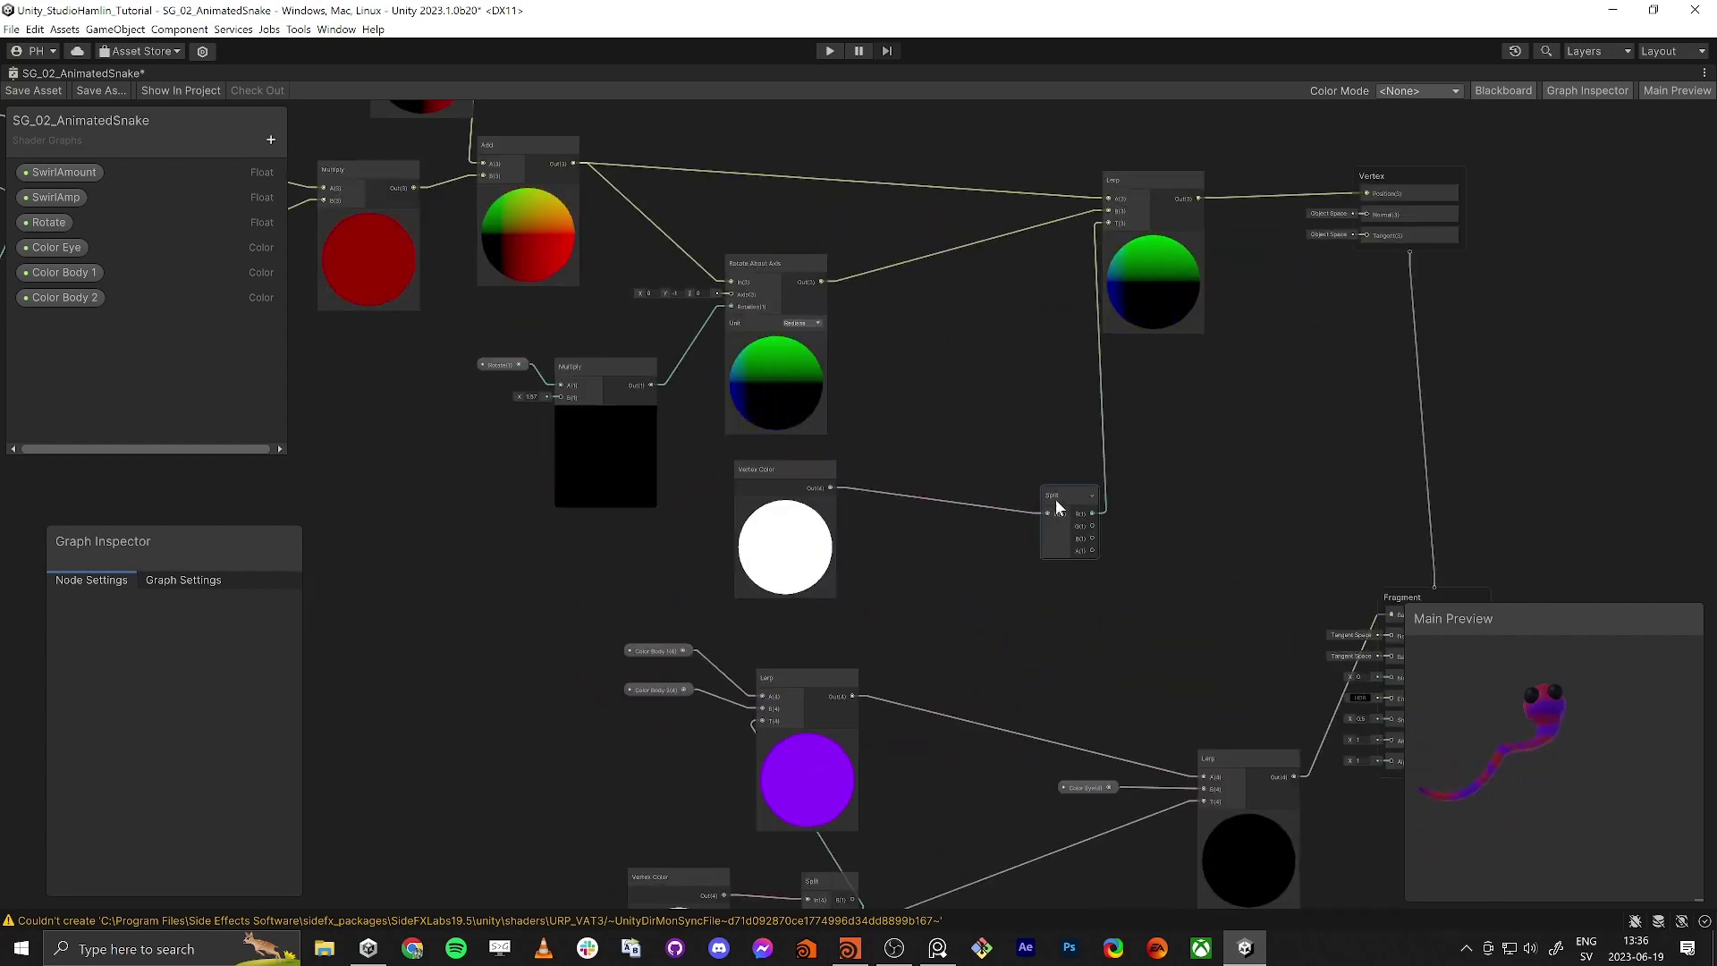
{"action": "left_click", "coordinate": [1092, 494]}
{"action": "left_click", "coordinate": [786, 485]}
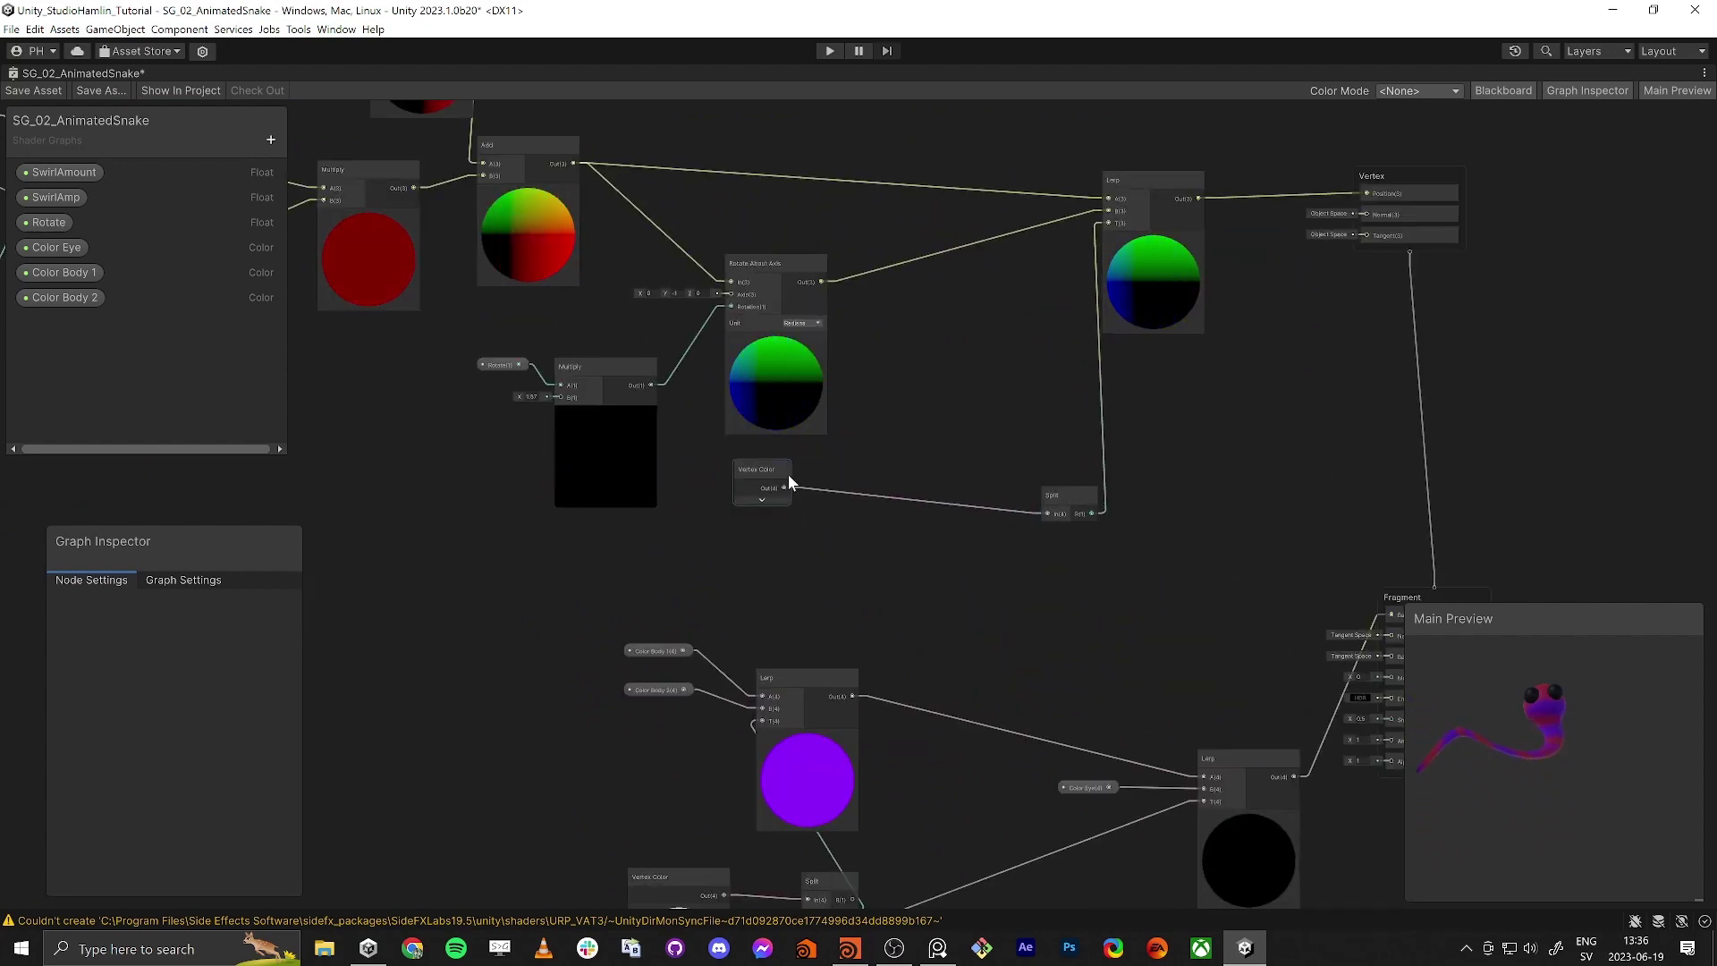
{"action": "left_click_drag", "start_coordinate": [787, 476], "coordinate": [1008, 499]}
{"action": "left_click_drag", "start_coordinate": [947, 441], "coordinate": [1055, 516]}
{"action": "left_click_drag", "start_coordinate": [1053, 490], "coordinate": [1031, 285]}
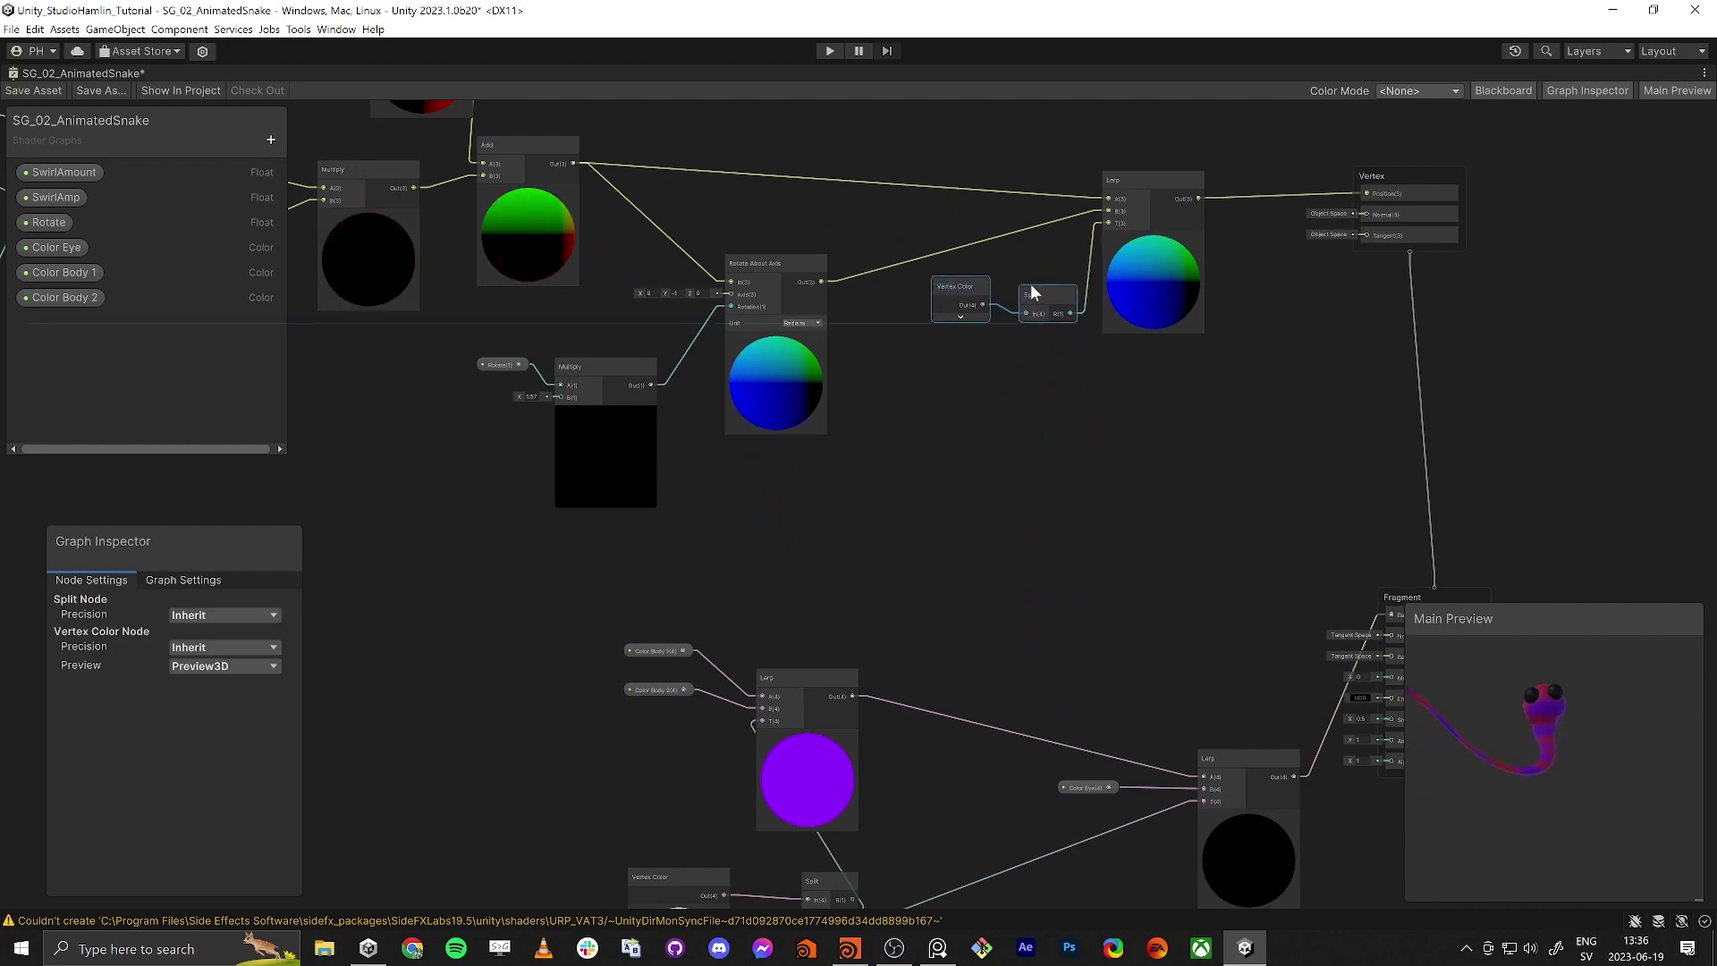
{"action": "middle_click_drag", "start_coordinate": [1032, 291], "coordinate": [1042, 374]}
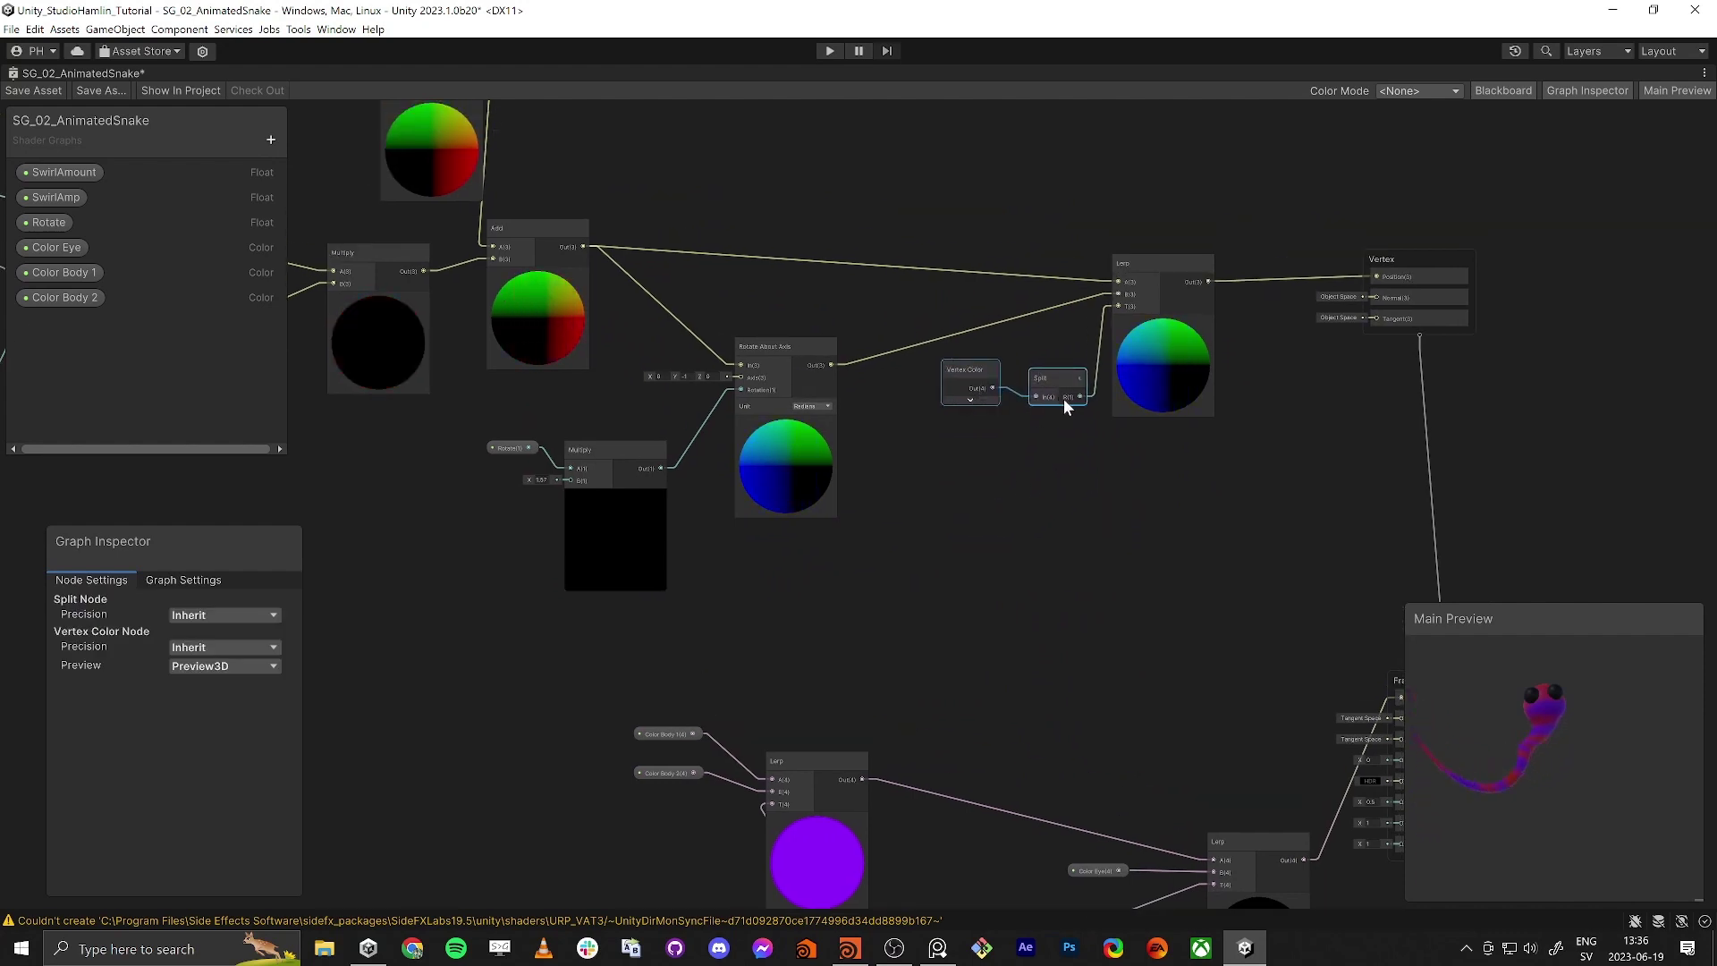
{"action": "middle_click_drag", "start_coordinate": [1118, 298], "coordinate": [1120, 345]}
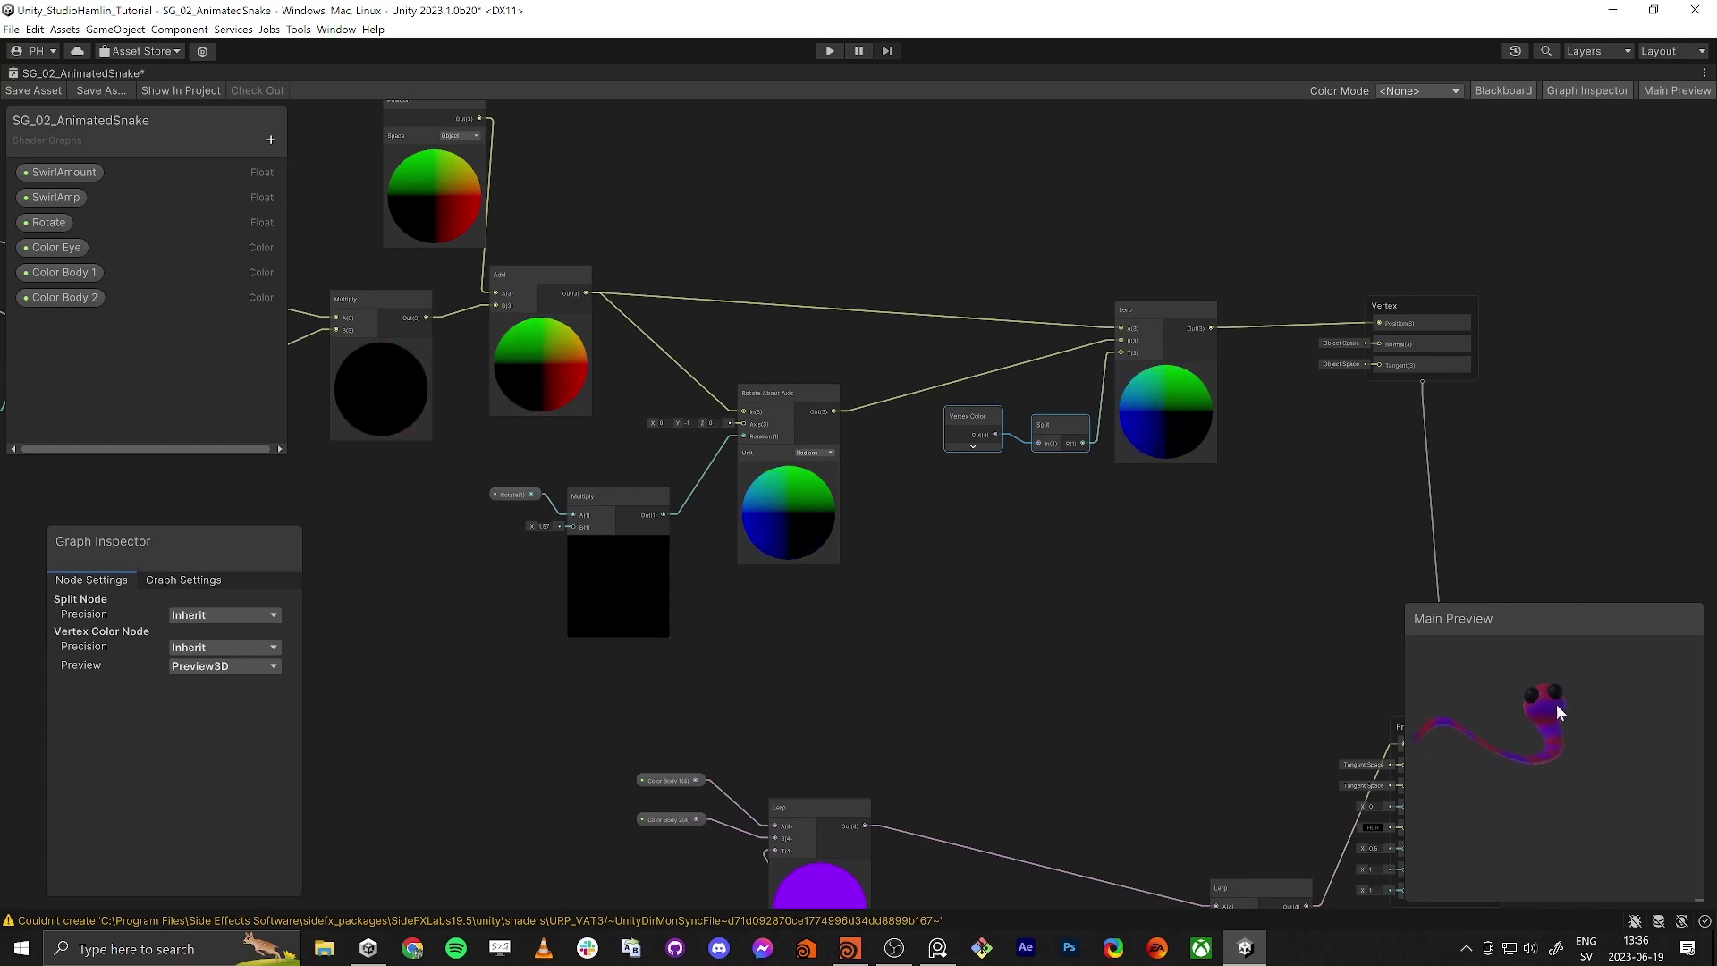
Step: Move Rotate About Axis right, collapse its Multiply's preview, and bring the Rotate property and Multiply closer to it
{"action": "middle_click_drag", "start_coordinate": [1082, 668], "coordinate": [1228, 672]}
{"action": "scroll", "coordinate": [1205, 651], "scroll_direction": "down", "scroll_amount": 2}
{"action": "left_click", "coordinate": [795, 239]}
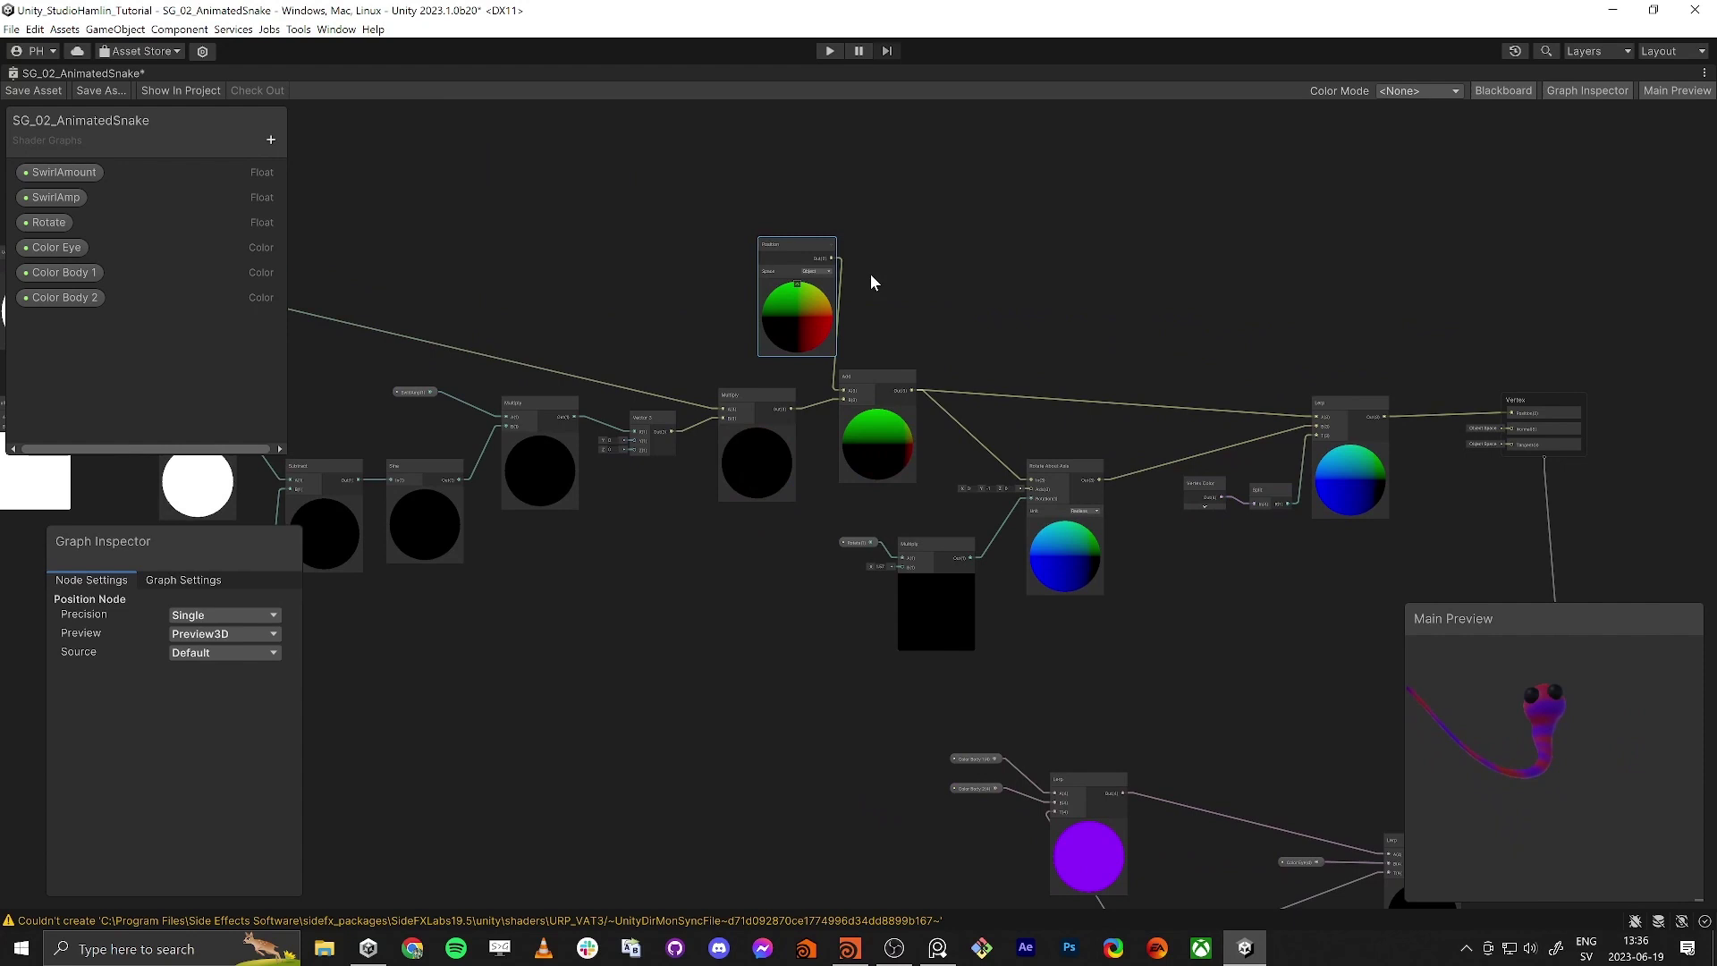
{"action": "left_click_drag", "start_coordinate": [1058, 470], "coordinate": [1097, 464]}
{"action": "left_click", "coordinate": [931, 542]}
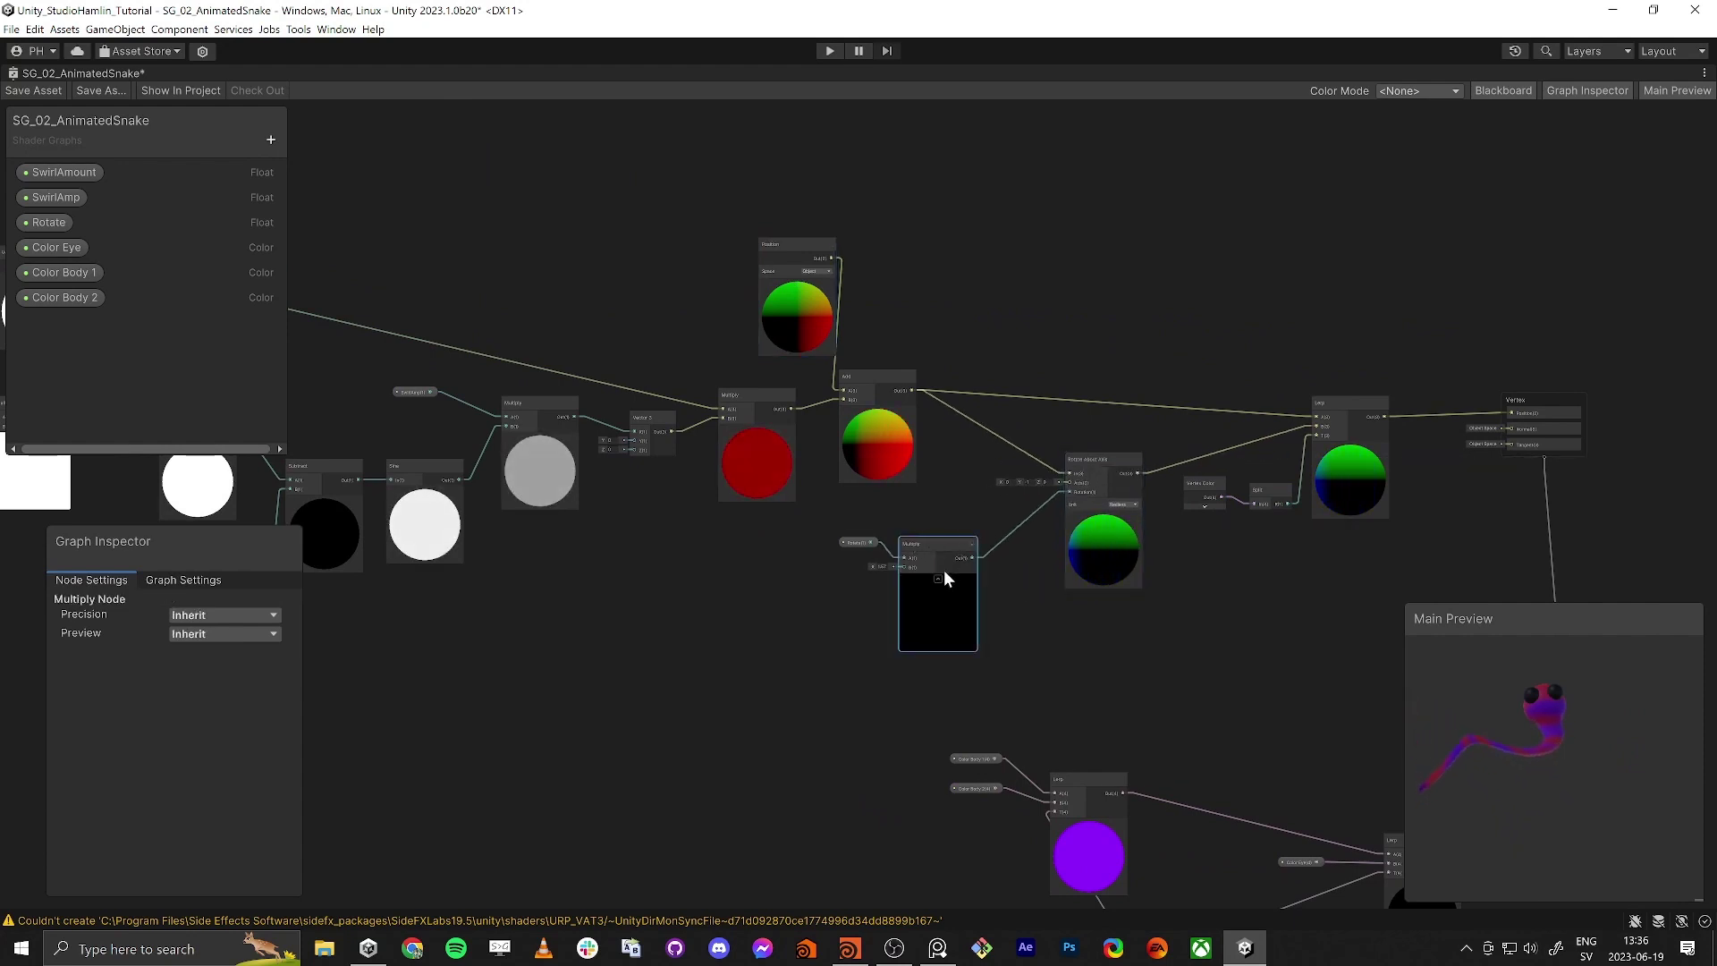
{"action": "left_click", "coordinate": [938, 579]}
{"action": "left_click_drag", "start_coordinate": [774, 515], "coordinate": [908, 588]}
{"action": "scroll", "coordinate": [1062, 620], "scroll_direction": "up", "scroll_amount": 4}
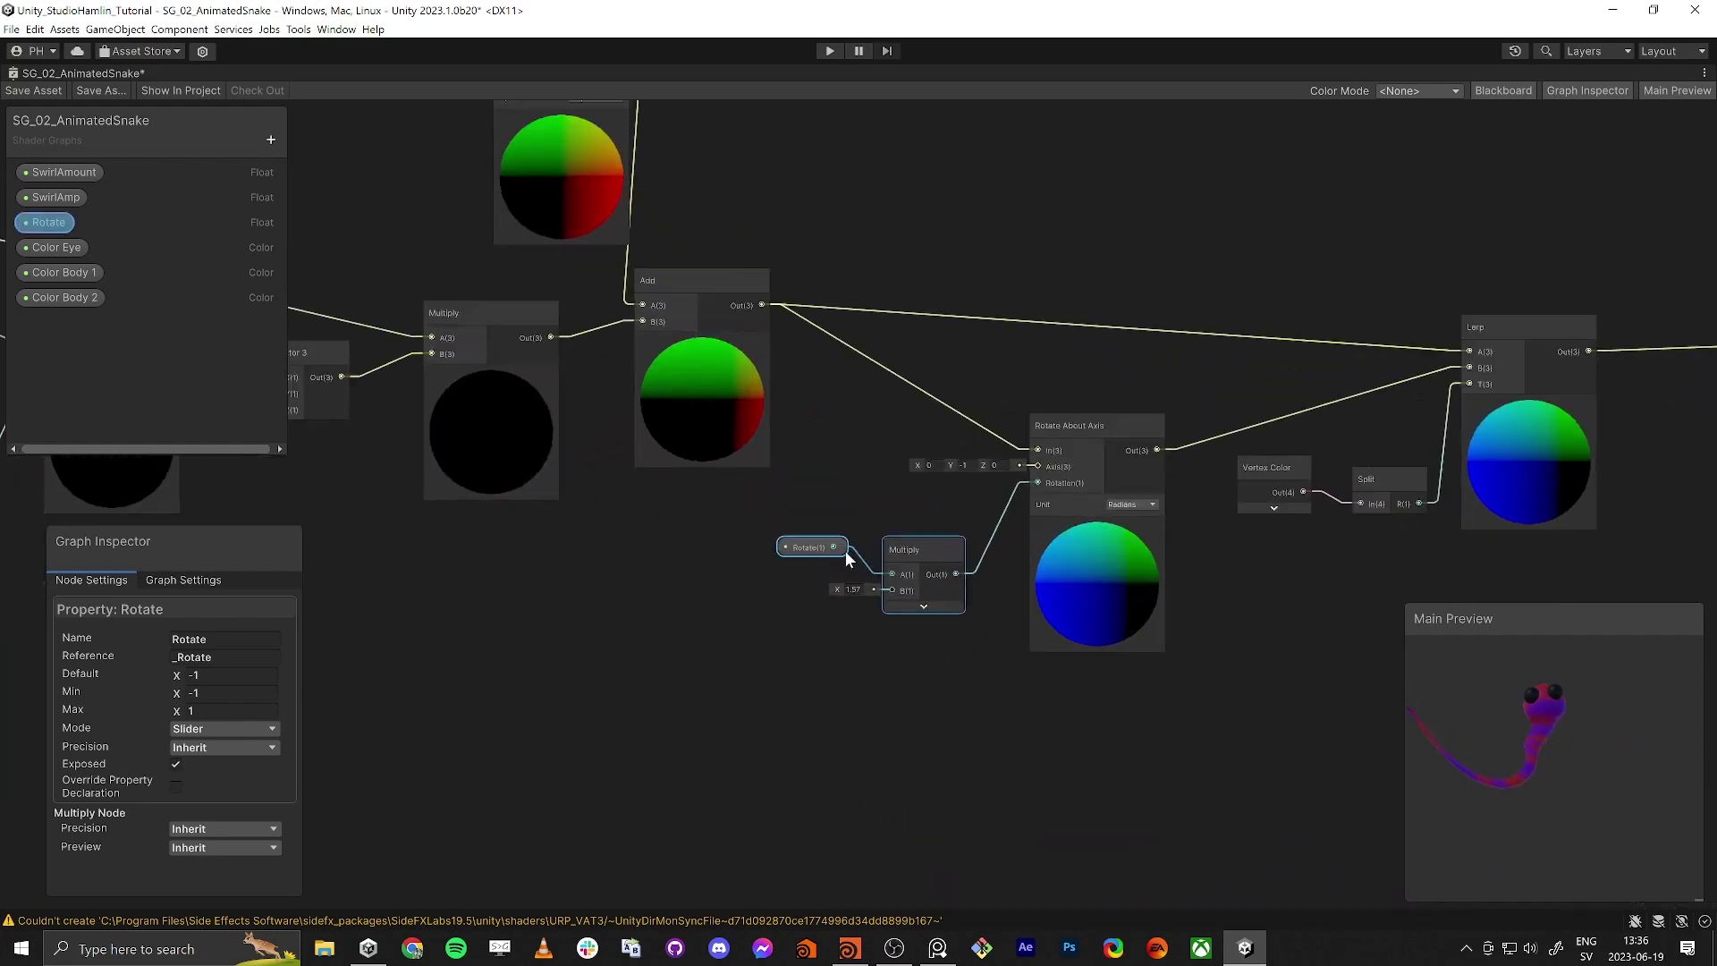
{"action": "scroll", "coordinate": [846, 555], "scroll_direction": "up", "scroll_amount": 1}
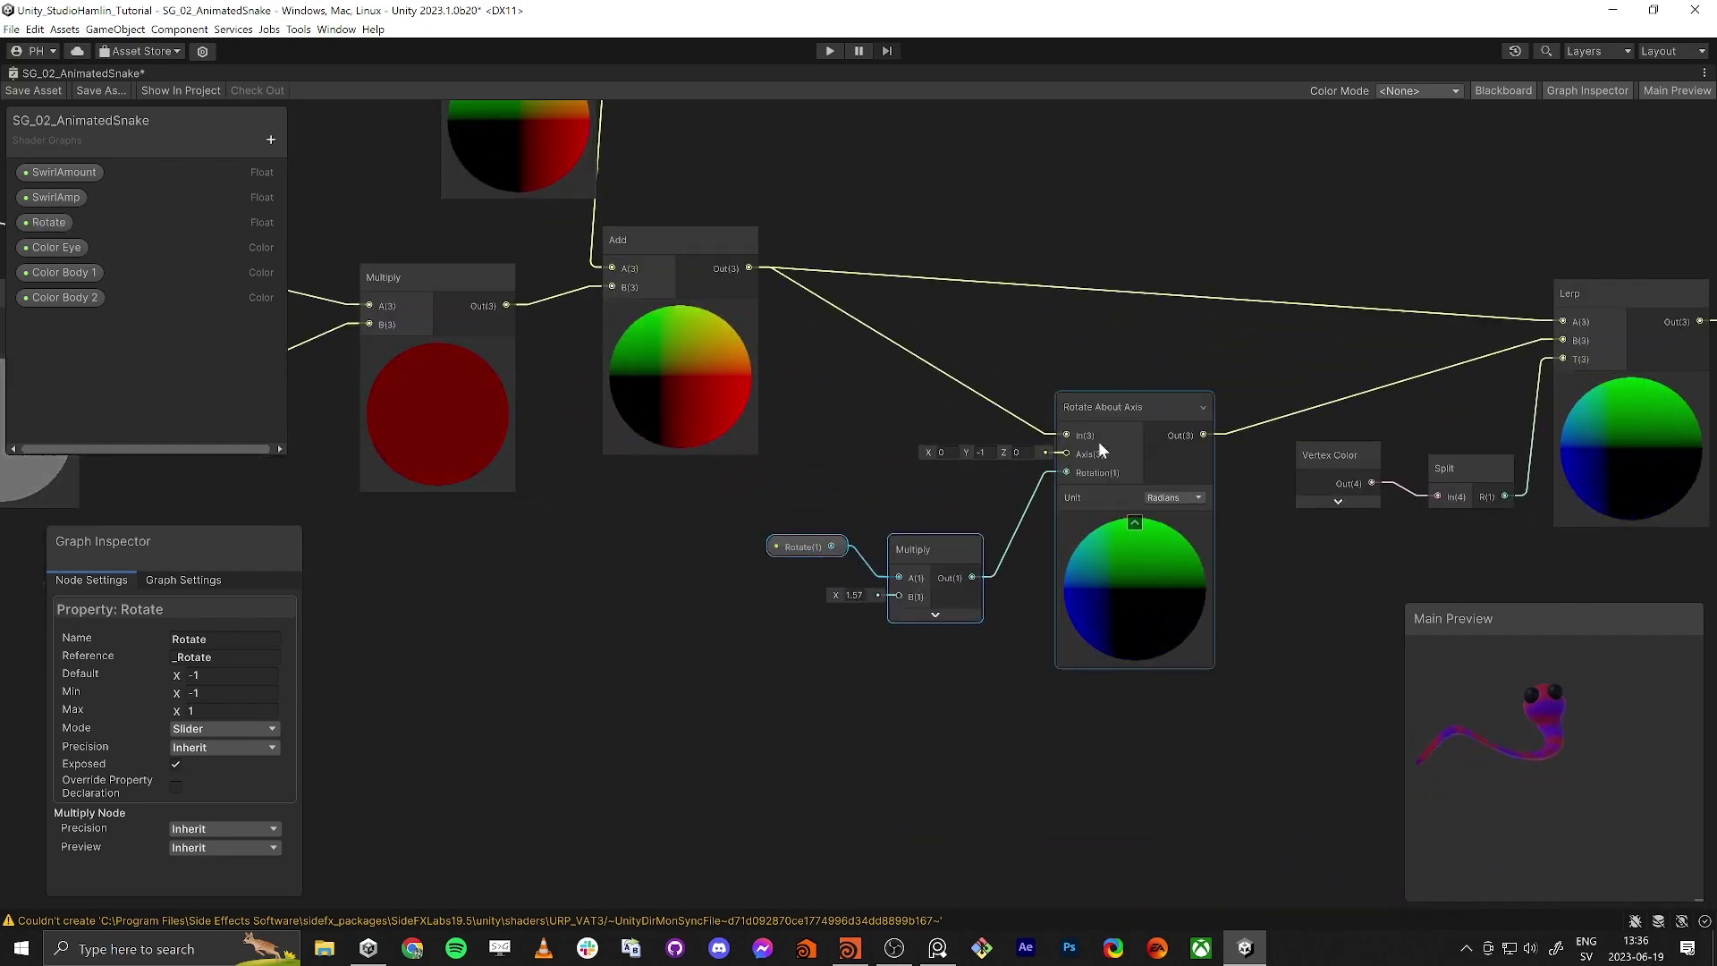
Step: Move the SwirlAmount property and its Multiply node right, closer to the Multiply they feed
{"action": "middle_click_drag", "start_coordinate": [664, 636], "coordinate": [1040, 713]}
{"action": "scroll", "coordinate": [1041, 713], "scroll_direction": "down", "scroll_amount": 3}
{"action": "scroll", "coordinate": [1121, 699], "scroll_direction": "down", "scroll_amount": 1}
{"action": "middle_click_drag", "start_coordinate": [760, 694], "coordinate": [1276, 632]}
{"action": "scroll", "coordinate": [1122, 699], "scroll_direction": "down", "scroll_amount": 1}
{"action": "left_click_drag", "start_coordinate": [550, 458], "coordinate": [594, 470]}
{"action": "left_click_drag", "start_coordinate": [564, 466], "coordinate": [671, 476]}
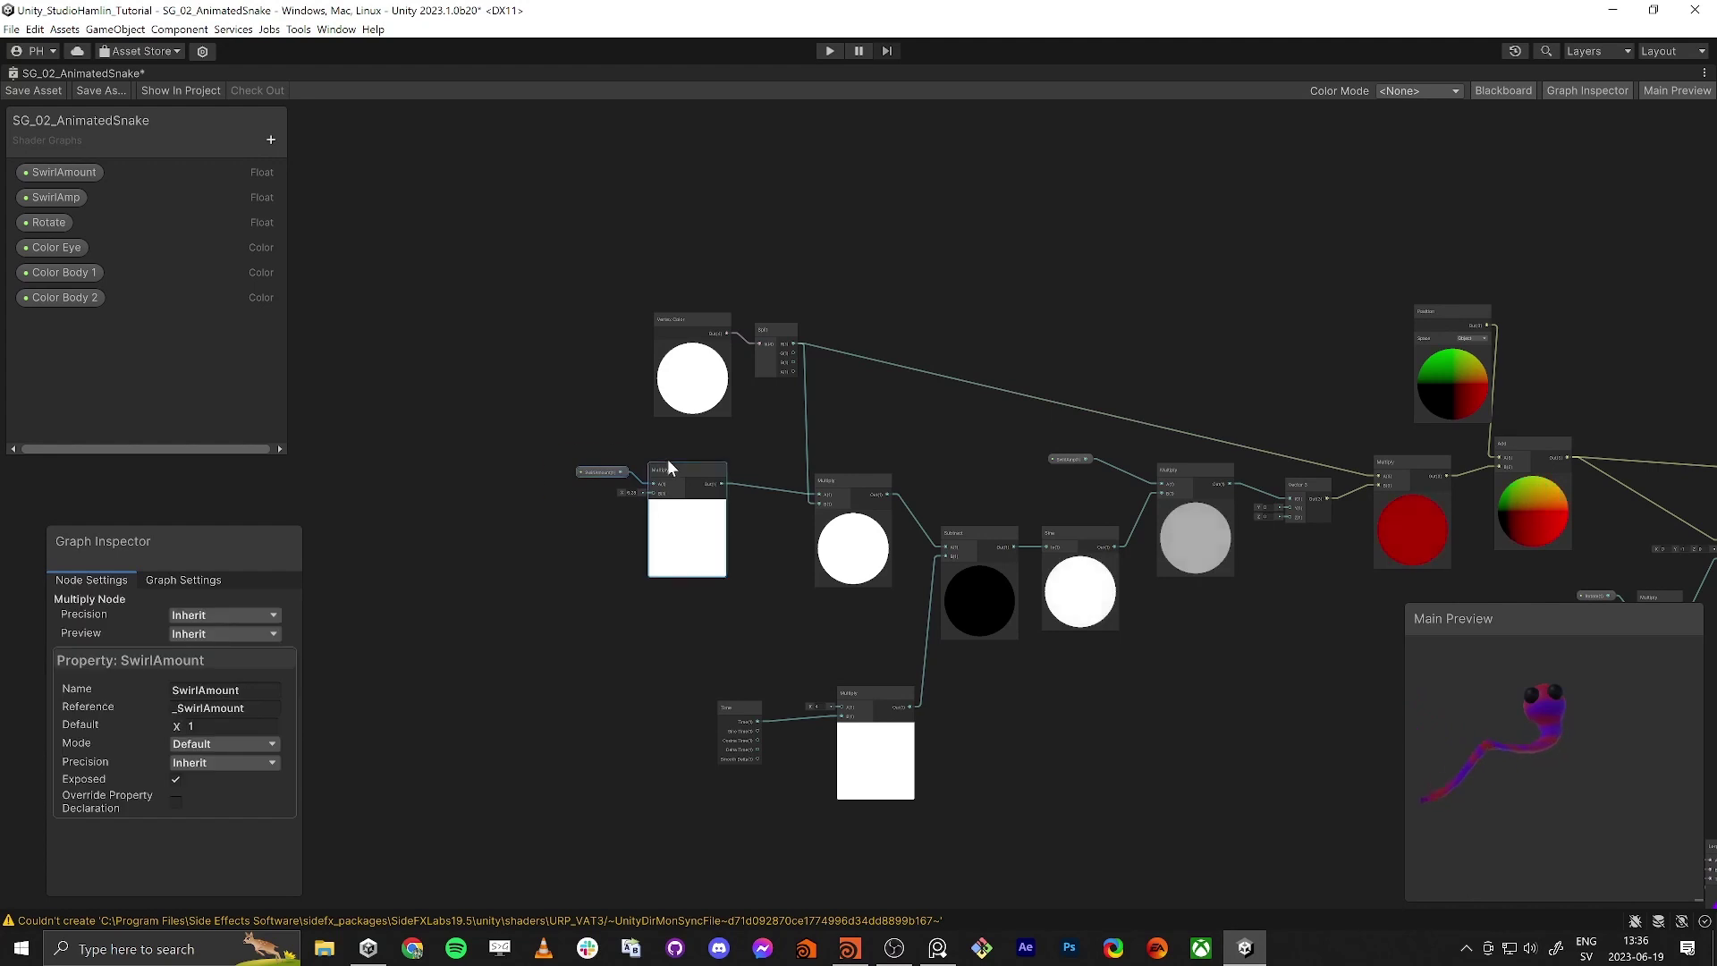
Step: Review the swirl chain, highlighting the SwirlAmount multiplication nodes and the Time node with its Multiply
{"action": "scroll", "coordinate": [724, 456], "scroll_direction": "up", "scroll_amount": 2}
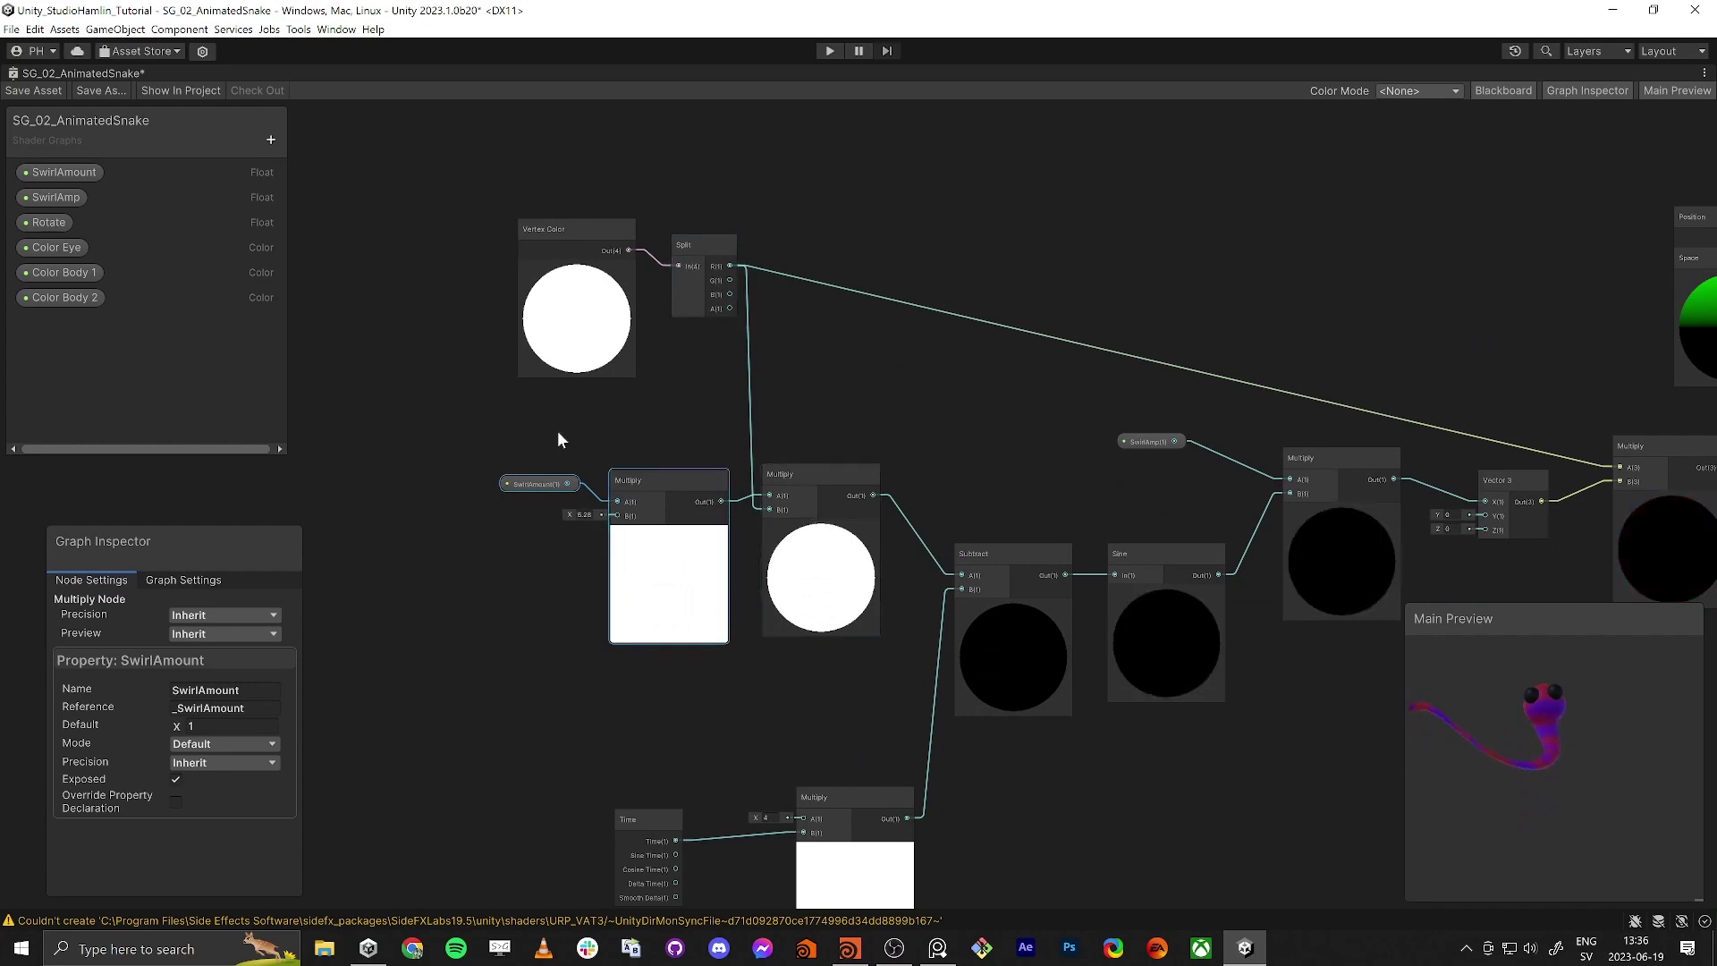
{"action": "left_click_drag", "start_coordinate": [510, 416], "coordinate": [830, 652]}
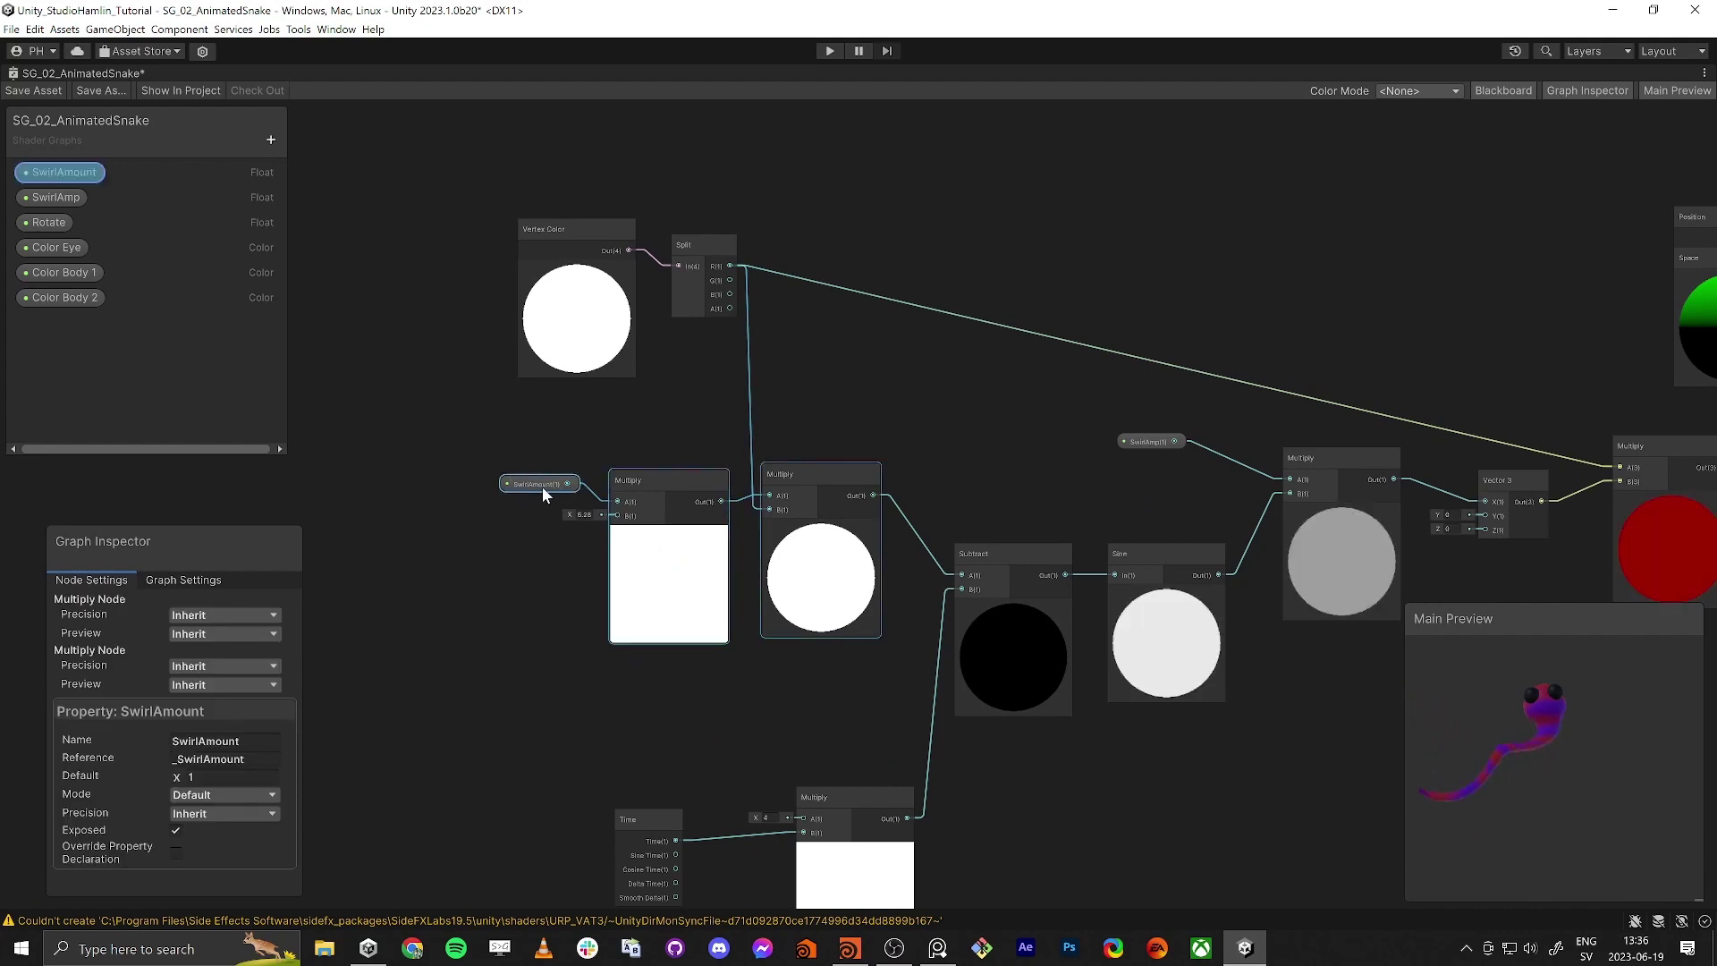
{"action": "middle_click_drag", "start_coordinate": [758, 674], "coordinate": [588, 547]}
{"action": "left_click_drag", "start_coordinate": [333, 607], "coordinate": [727, 878]}
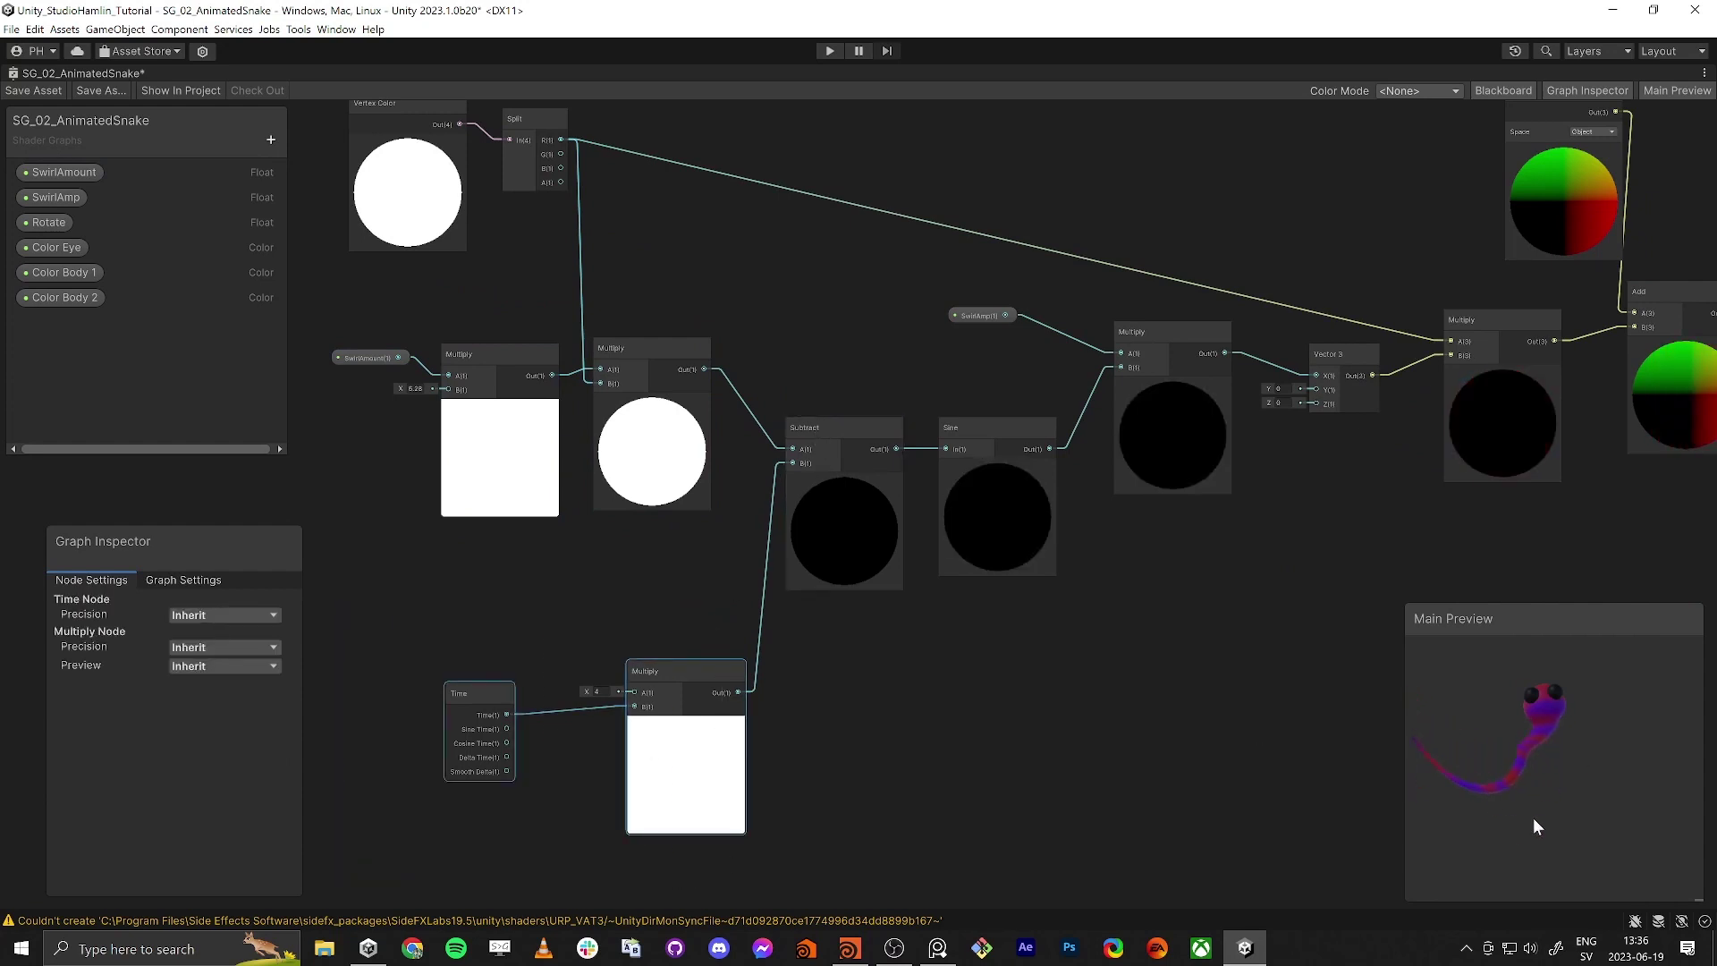
{"action": "middle_click_drag", "start_coordinate": [1130, 587], "coordinate": [963, 701]}
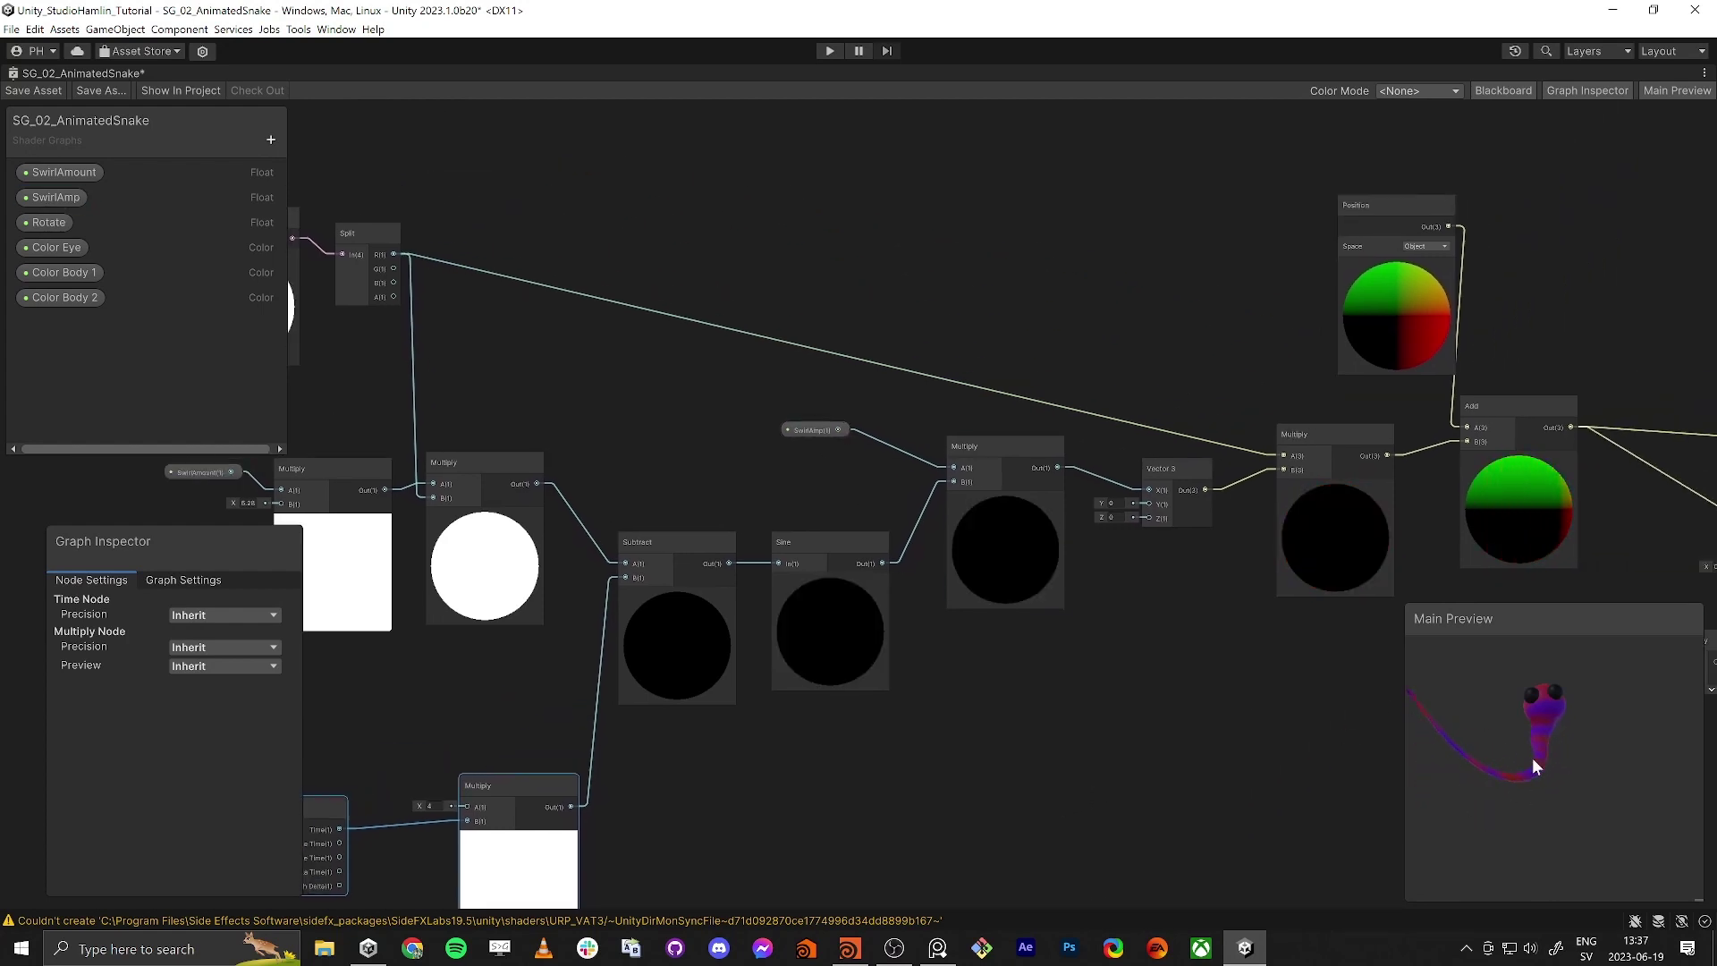
Step: Save the shader graph asset, restore the full editor layout, and switch to the Scene view
{"action": "left_click", "coordinate": [41, 90]}
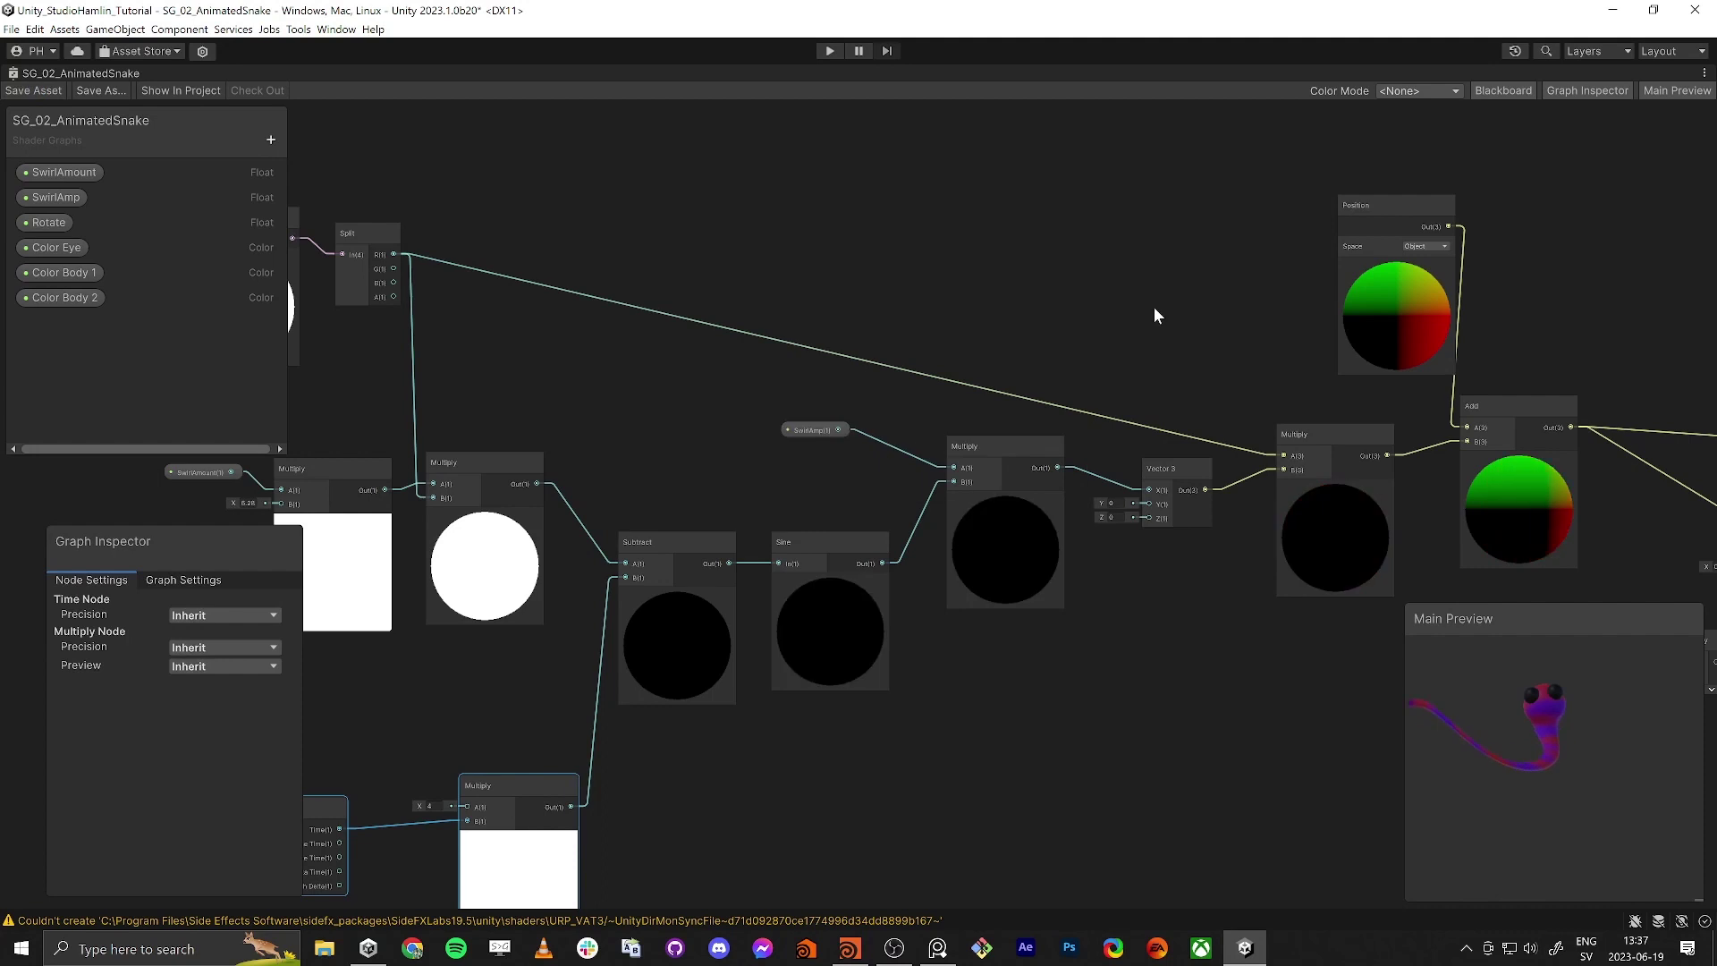
{"action": "key", "text": "shift+space"}
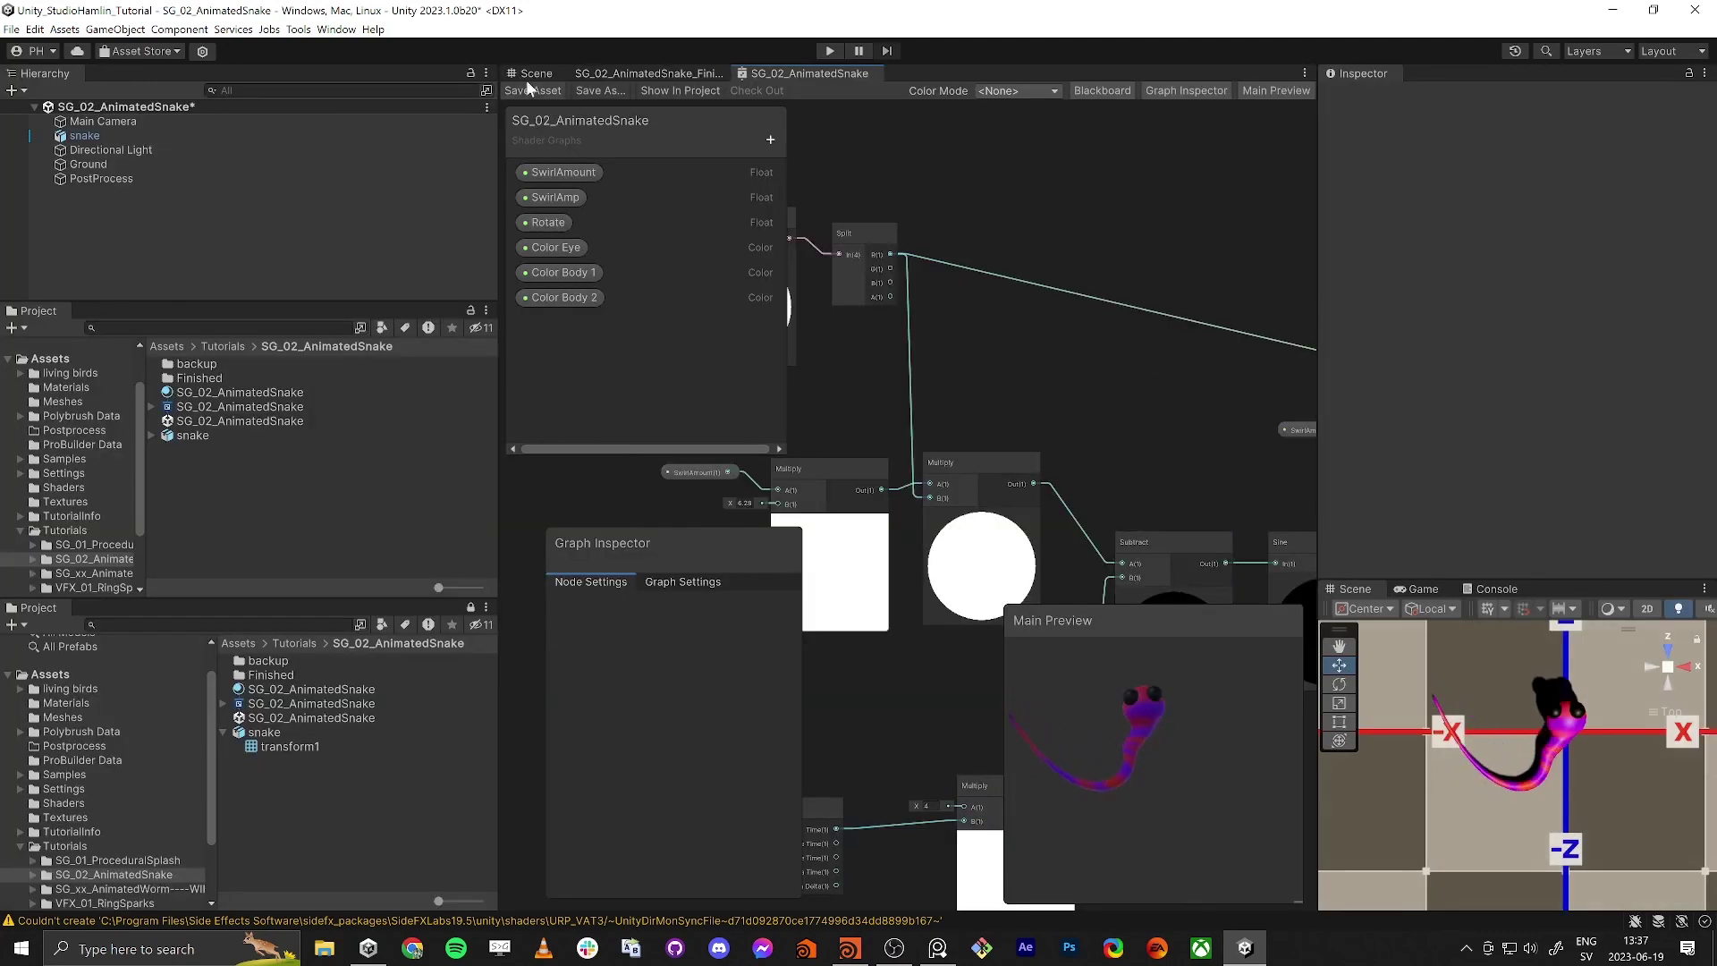
{"action": "left_click", "coordinate": [530, 73]}
Step: Select the snake object and set Color Eye on its material to a bright yellow-orange
{"action": "left_click", "coordinate": [106, 136]}
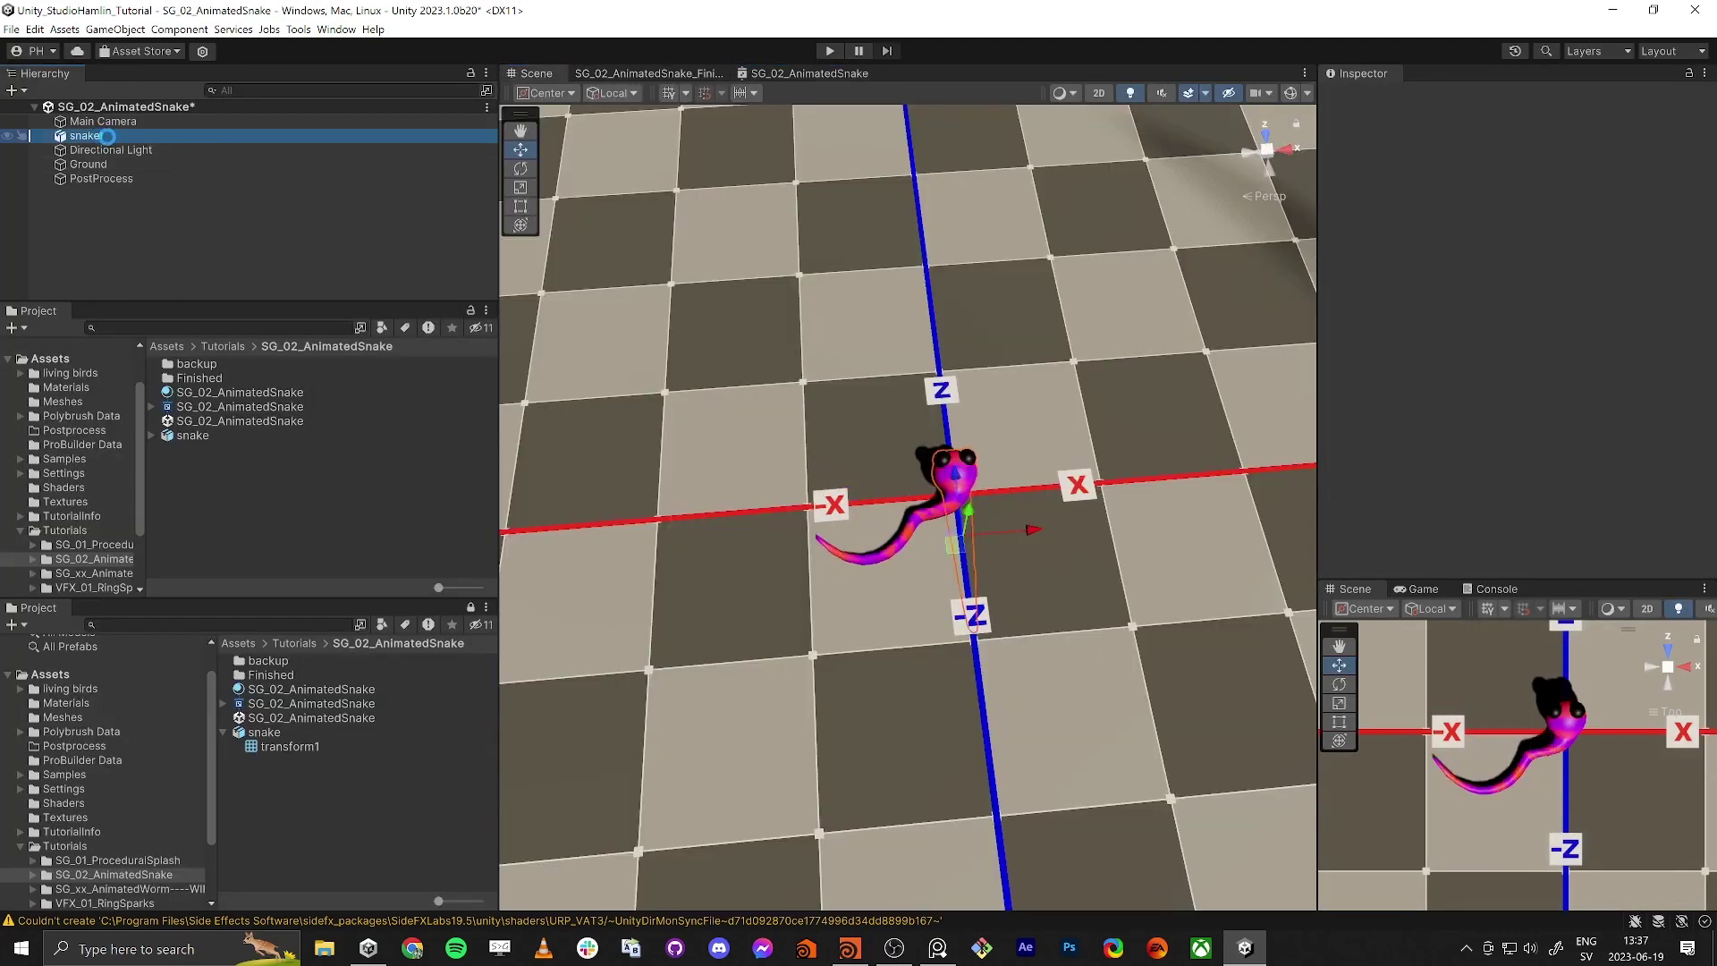
{"action": "left_click", "coordinate": [1327, 363]}
{"action": "scroll", "coordinate": [1413, 437], "scroll_direction": "down", "scroll_amount": 4}
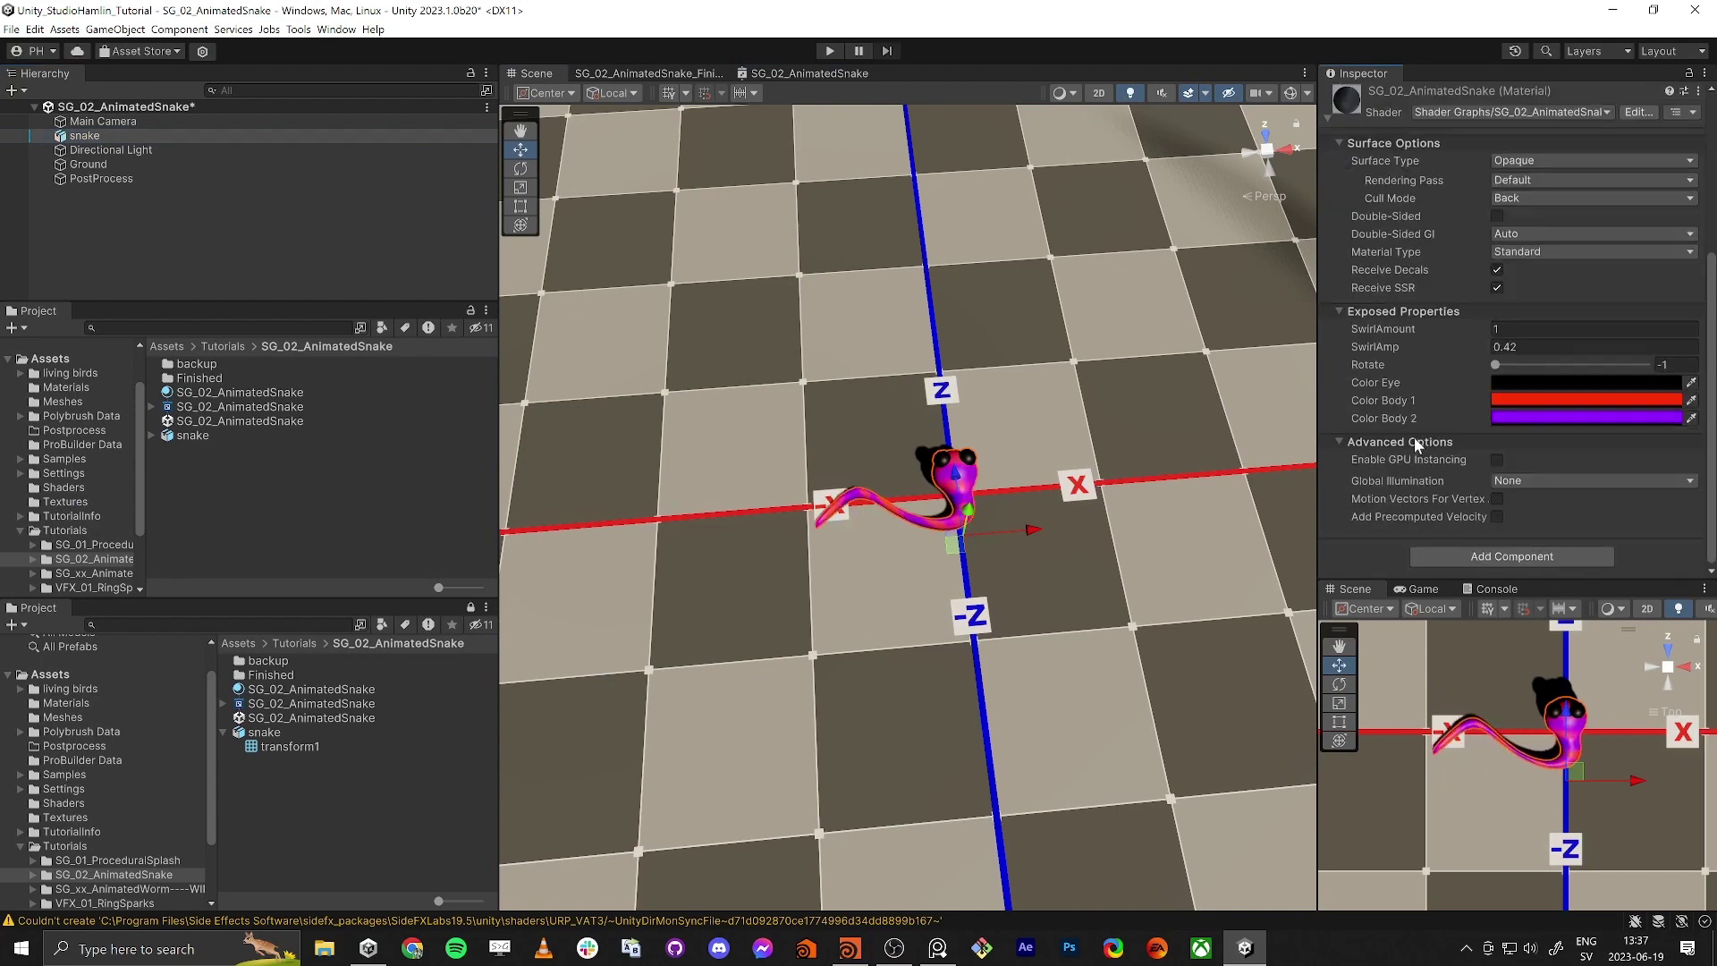
{"action": "left_click", "coordinate": [1669, 468]}
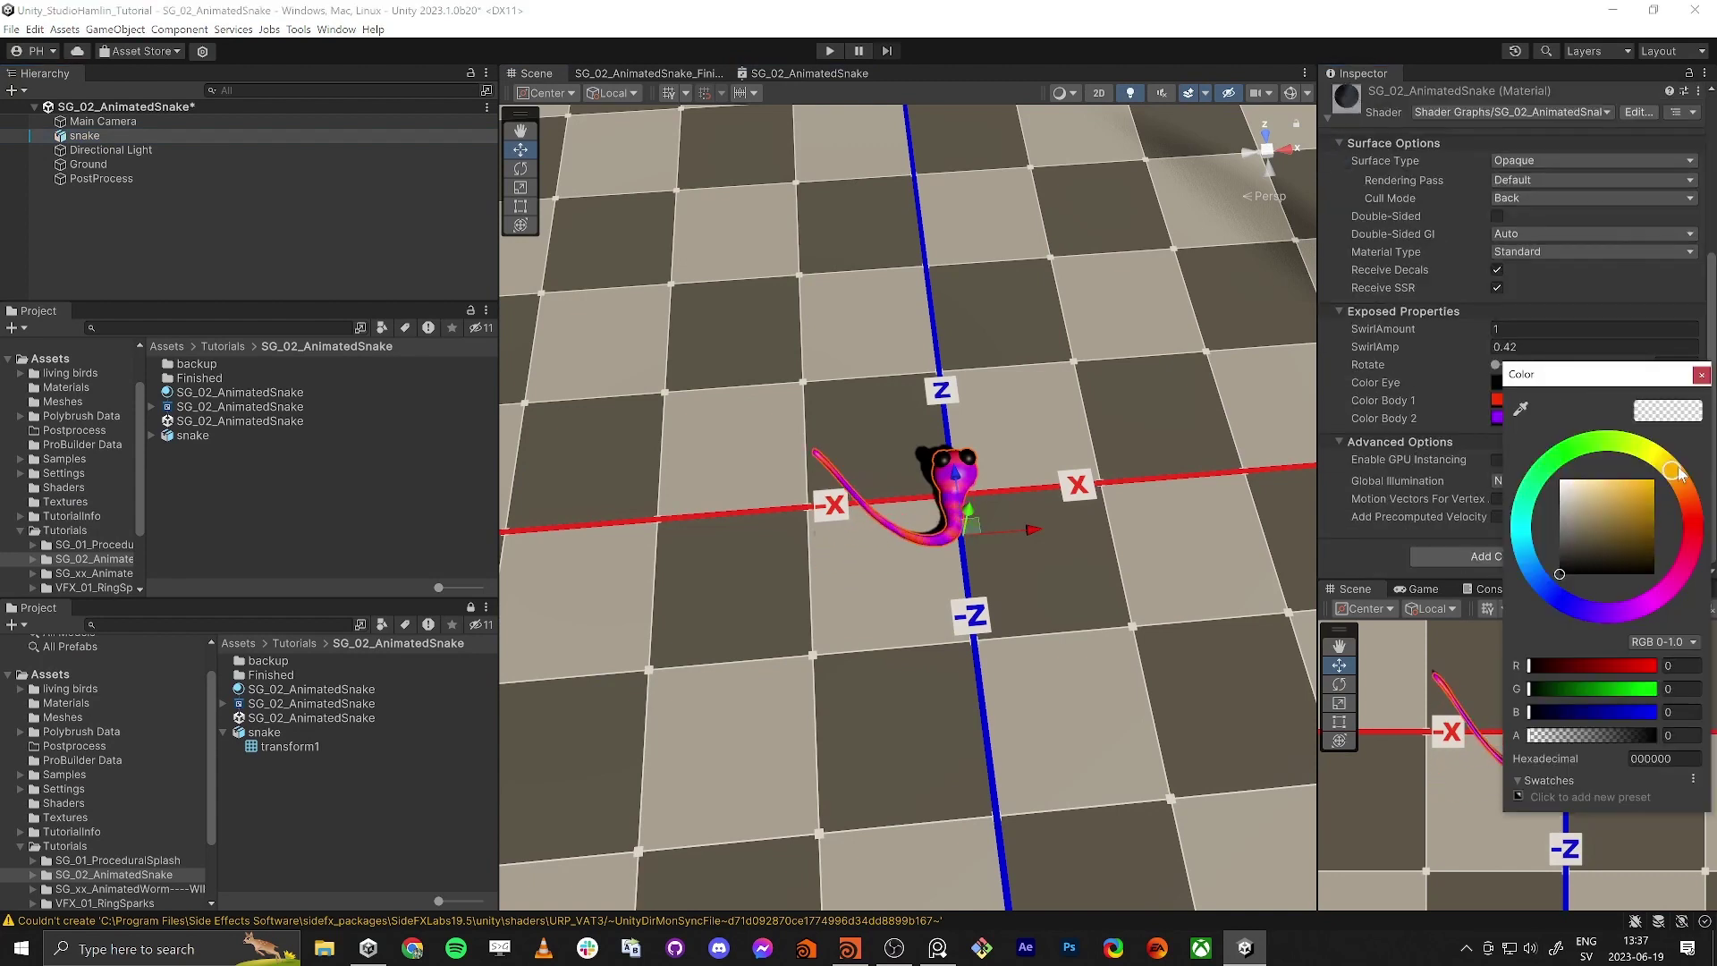
{"action": "left_click_drag", "start_coordinate": [1623, 510], "coordinate": [1651, 483]}
{"action": "left_click", "coordinate": [1700, 375]}
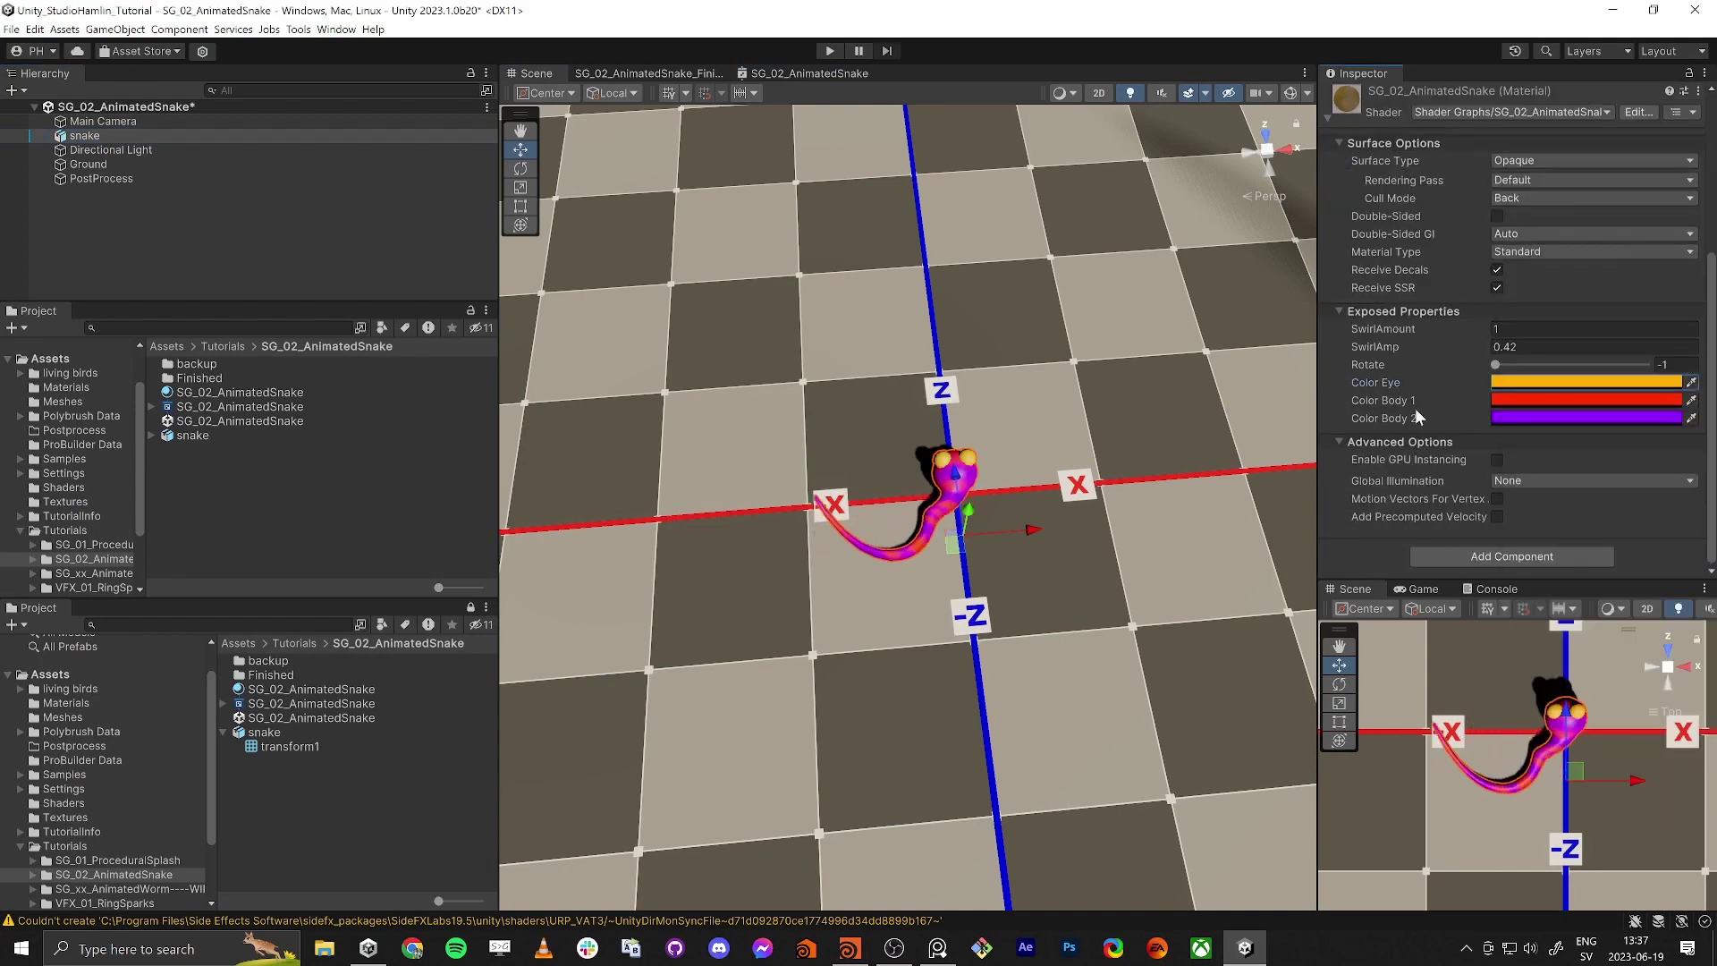
Step: Test the snake material's motion with SwirlAmount at 0.58 and Rotate at 0.16
{"action": "scroll", "coordinate": [1429, 357], "scroll_direction": "up", "scroll_amount": 1}
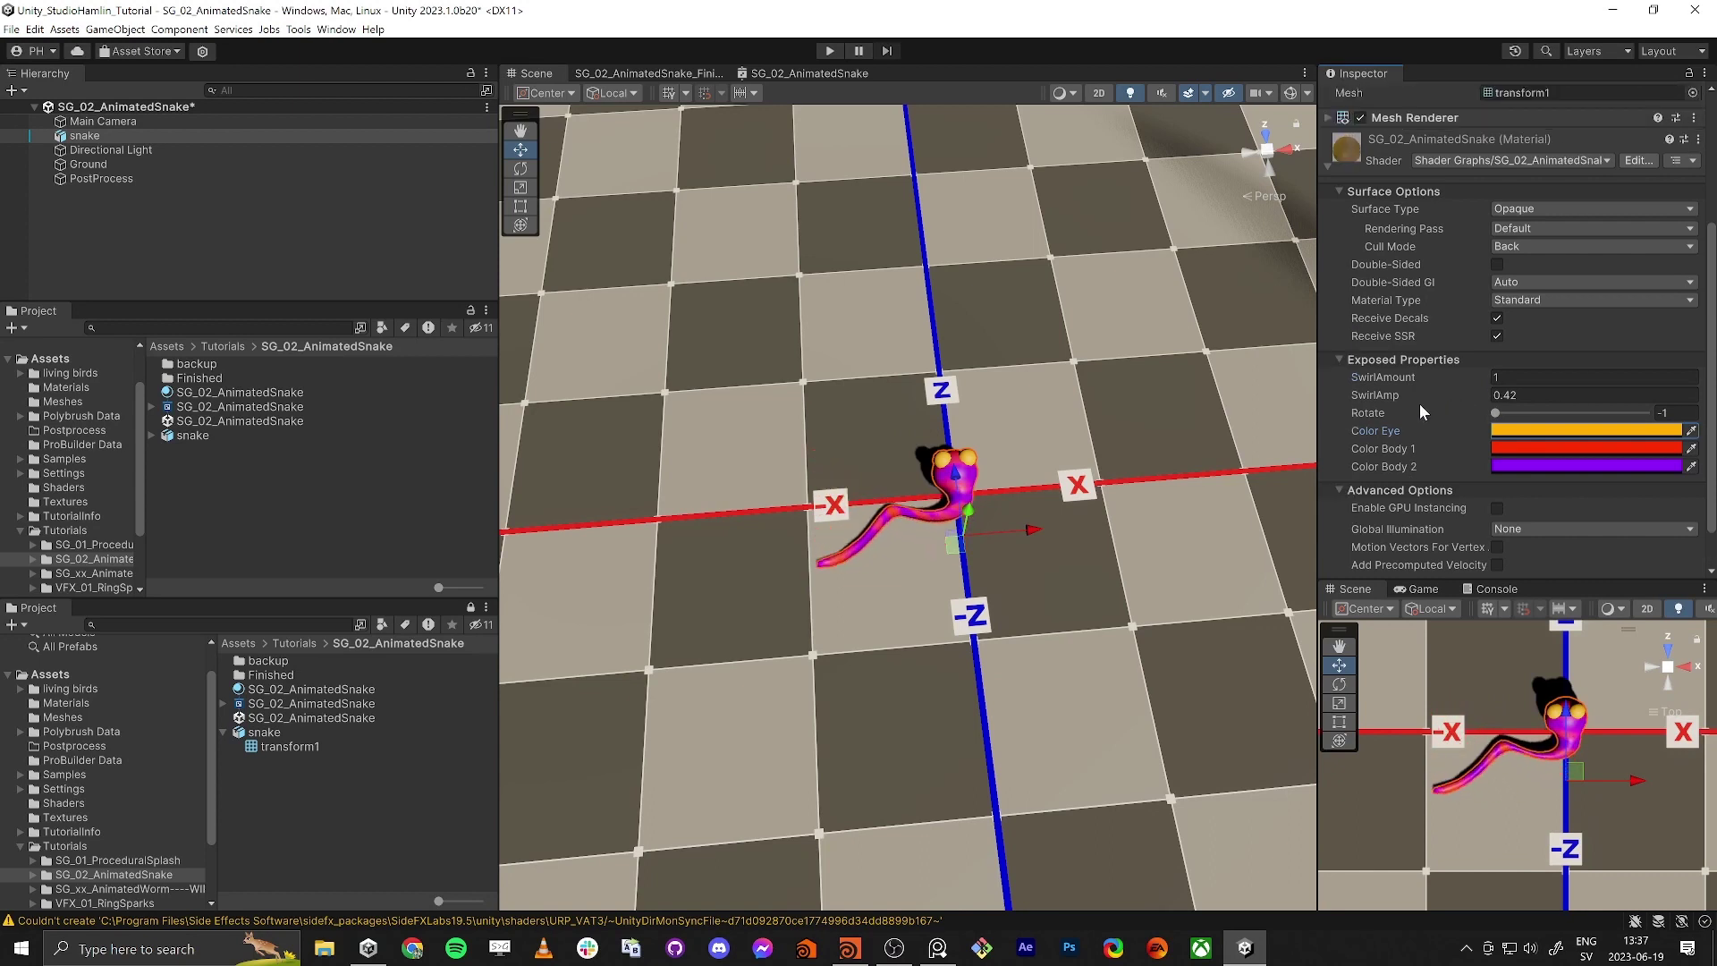
{"action": "left_click_drag", "start_coordinate": [1494, 412], "coordinate": [1633, 415]}
{"action": "left_click_drag", "start_coordinate": [1471, 381], "coordinate": [1456, 377]}
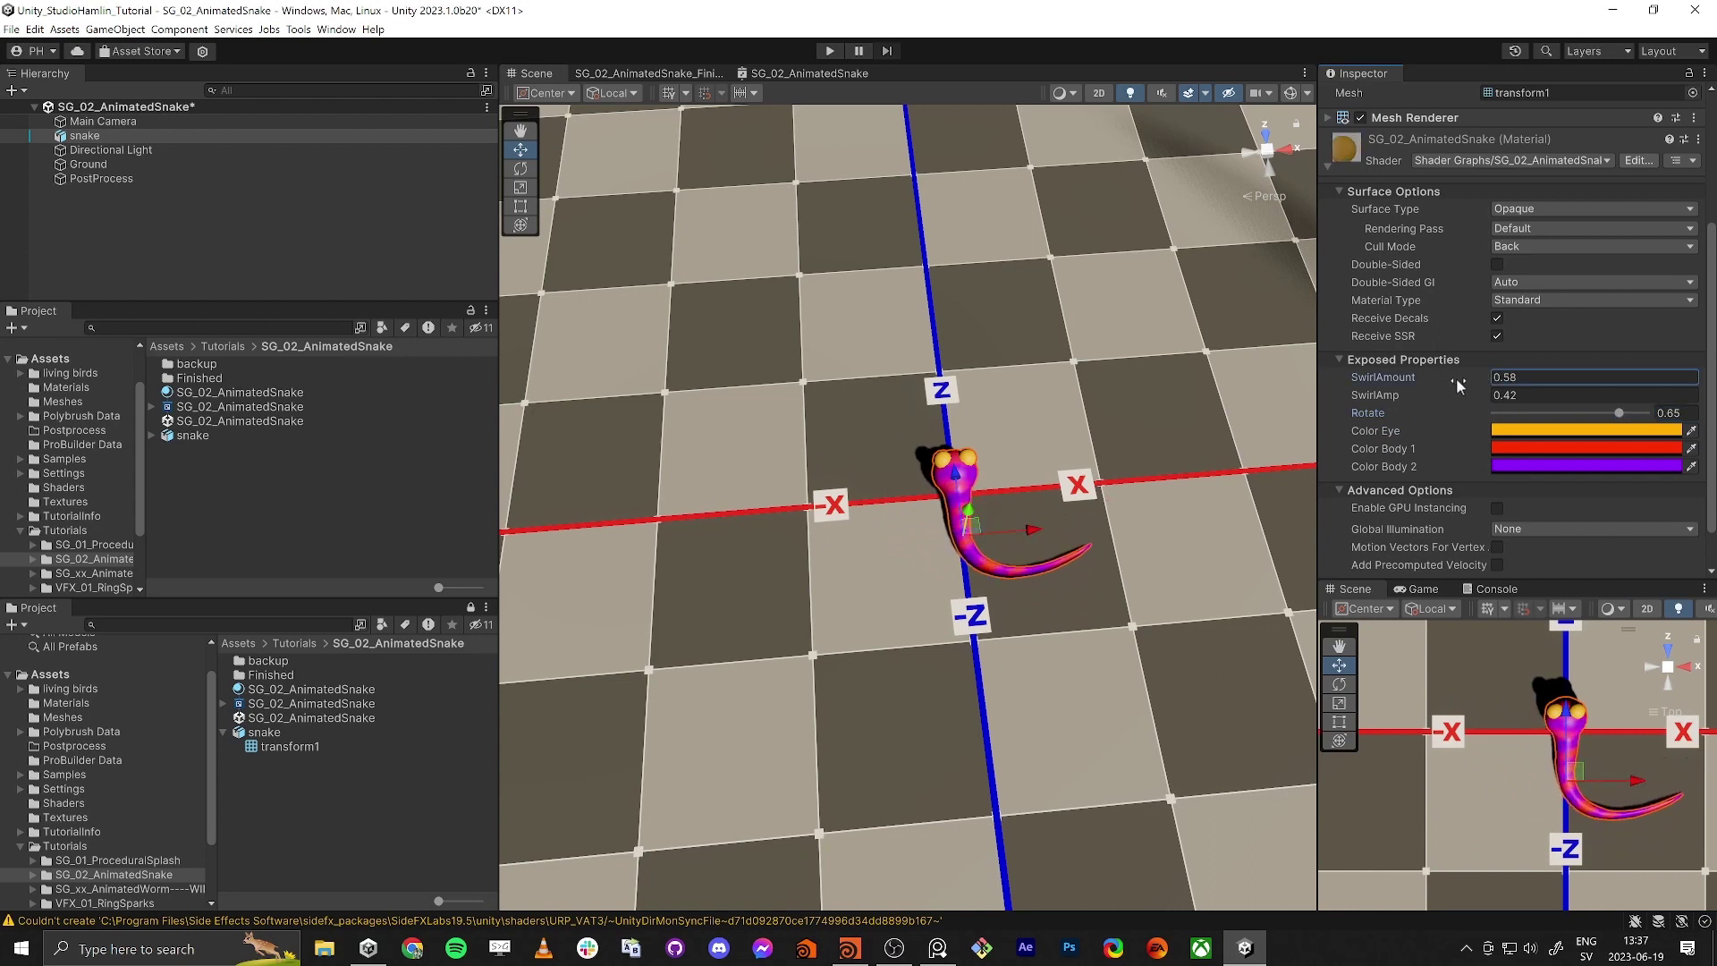
{"action": "left_click", "coordinate": [1583, 416]}
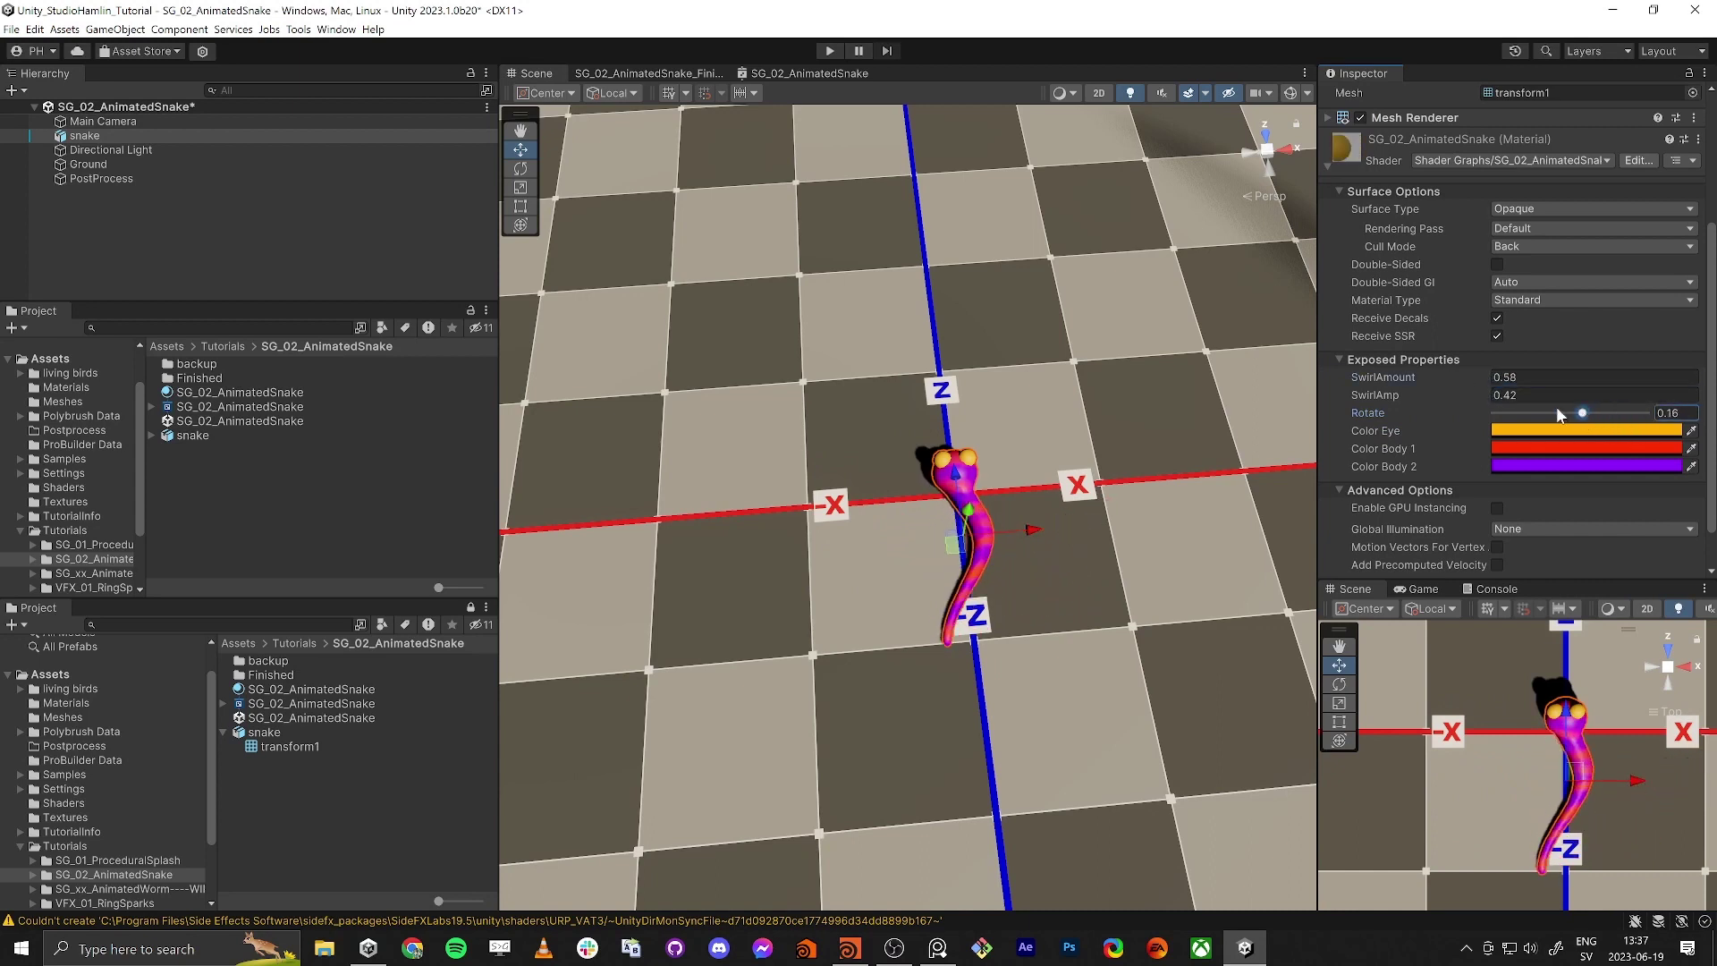
Step: Set SwirlAmp to 0.21, SwirlAmount to 1.68 and Rotate to about 0.09 on the snake's material, and deselect the snake
{"action": "mouse_move", "coordinate": [1412, 395]}
{"action": "left_mouse_down"}
{"action": "mouse_move", "coordinate": [1434, 394]}
{"action": "mouse_move", "coordinate": [1409, 394]}
{"action": "left_mouse_up"}
{"action": "mouse_move", "coordinate": [1417, 381]}
{"action": "left_mouse_down"}
{"action": "mouse_move", "coordinate": [1457, 382]}
{"action": "mouse_move", "coordinate": [1438, 391]}
{"action": "left_mouse_up"}
{"action": "mouse_move", "coordinate": [1583, 416]}
{"action": "left_mouse_down"}
{"action": "mouse_move", "coordinate": [1540, 417]}
{"action": "mouse_move", "coordinate": [1607, 416]}
{"action": "mouse_move", "coordinate": [1576, 417]}
{"action": "left_mouse_up"}
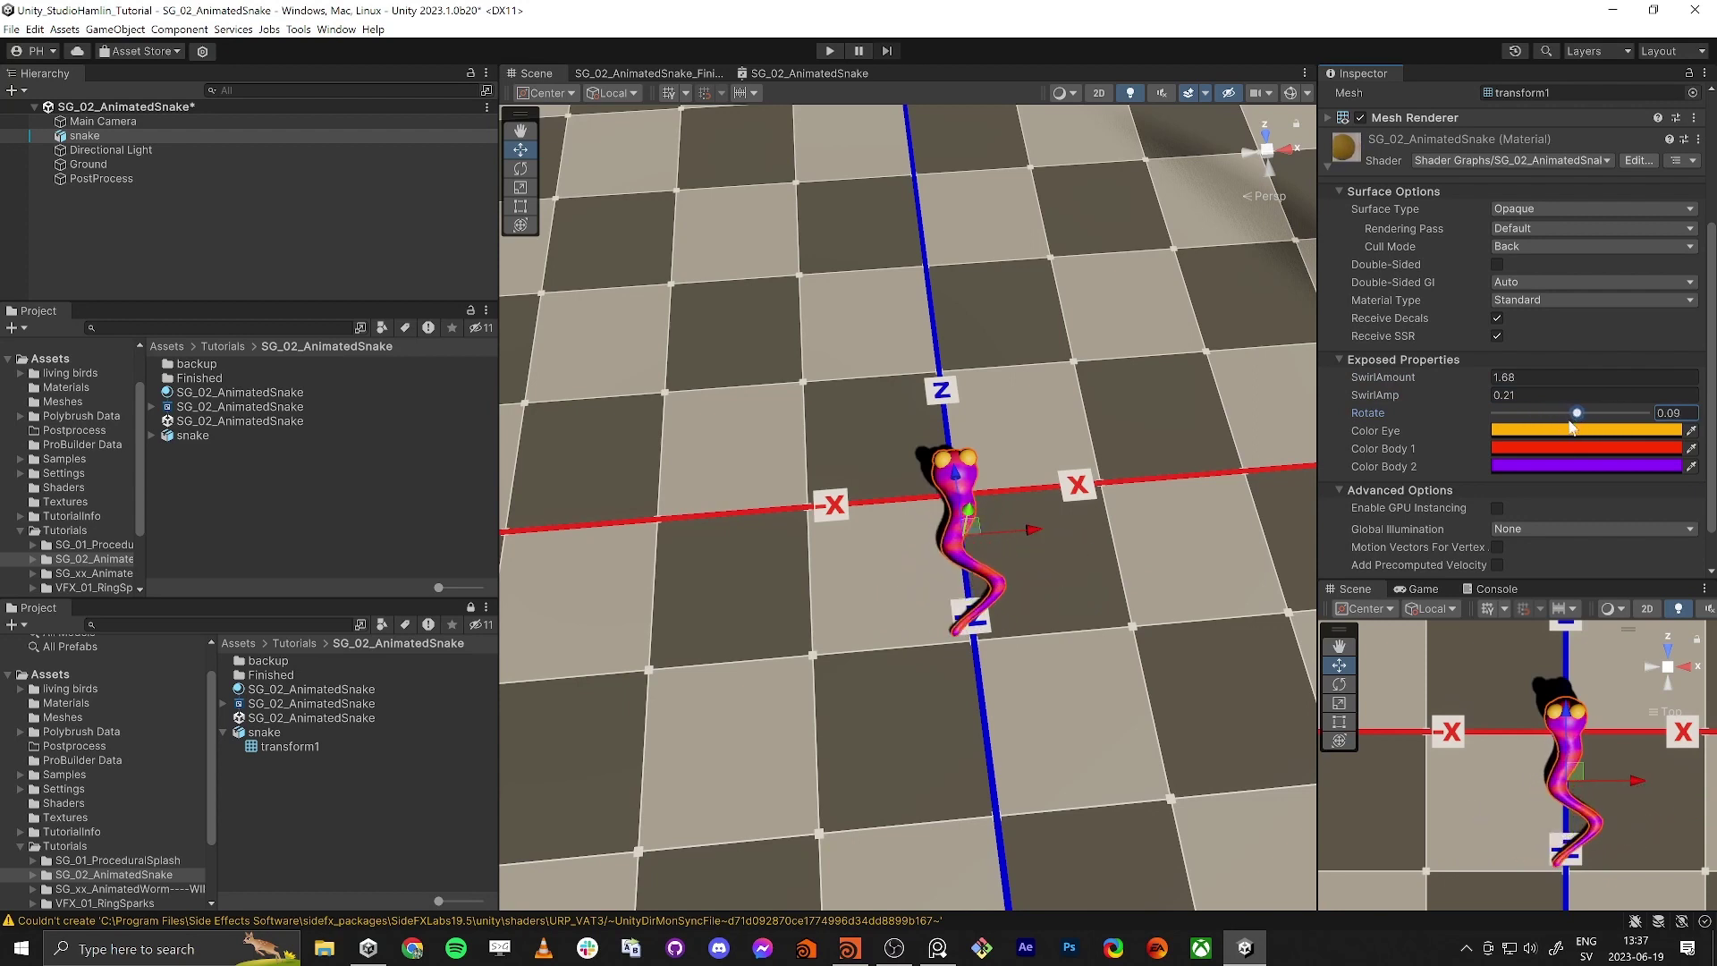
{"action": "left_click", "coordinate": [249, 261]}
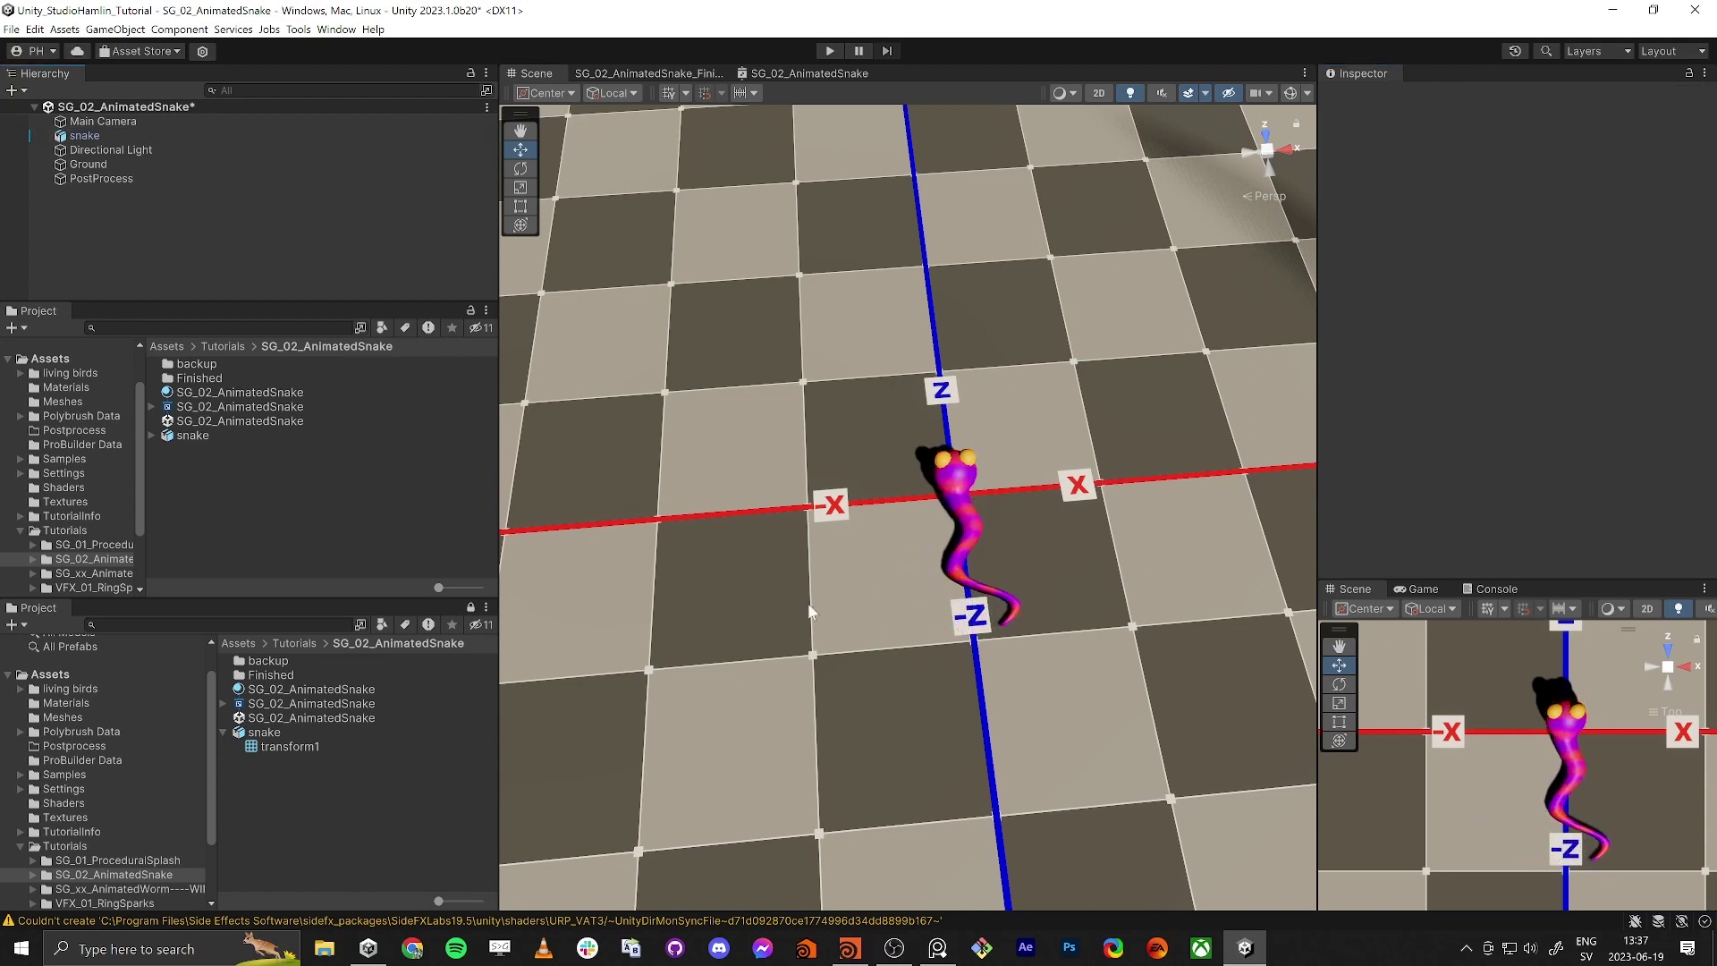